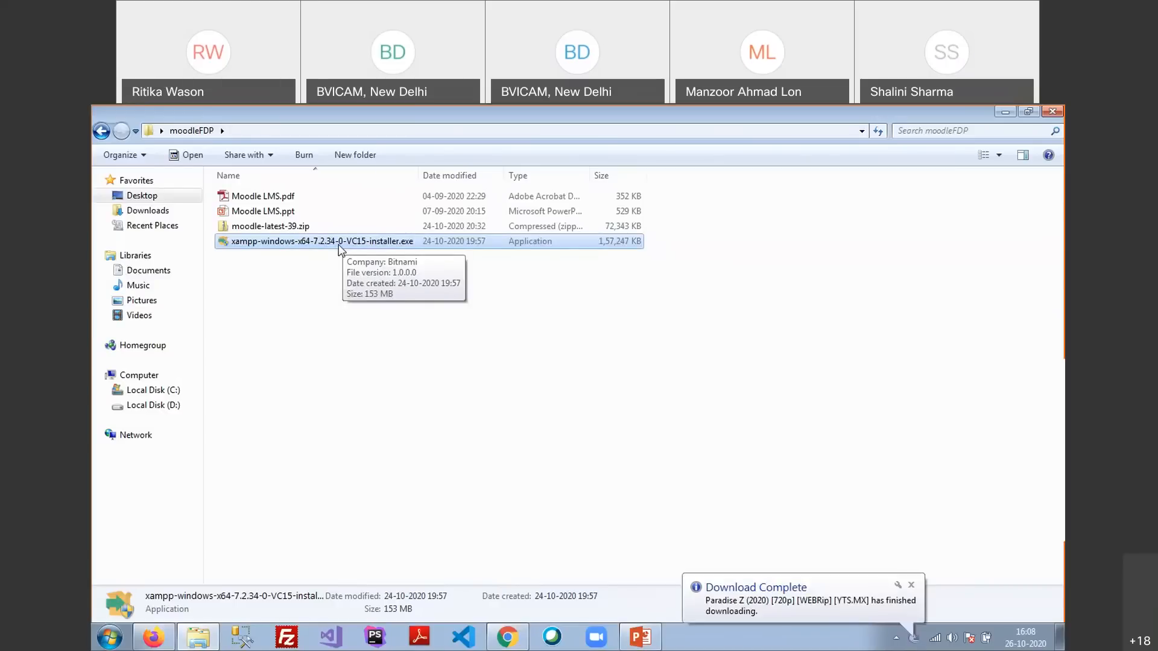
Dismiss the download notification and launch xampp-windows-x64-7.2.34-0-VC15-installer.exe from moodleFDP
left_click(909, 585)
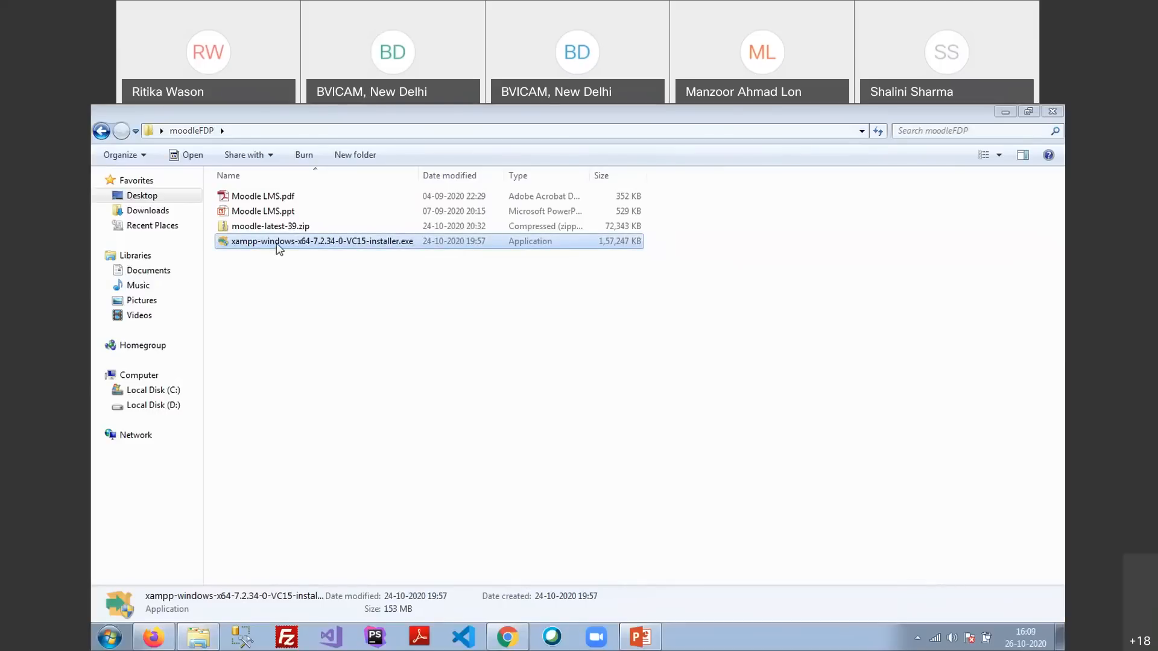
double_click(278, 247)
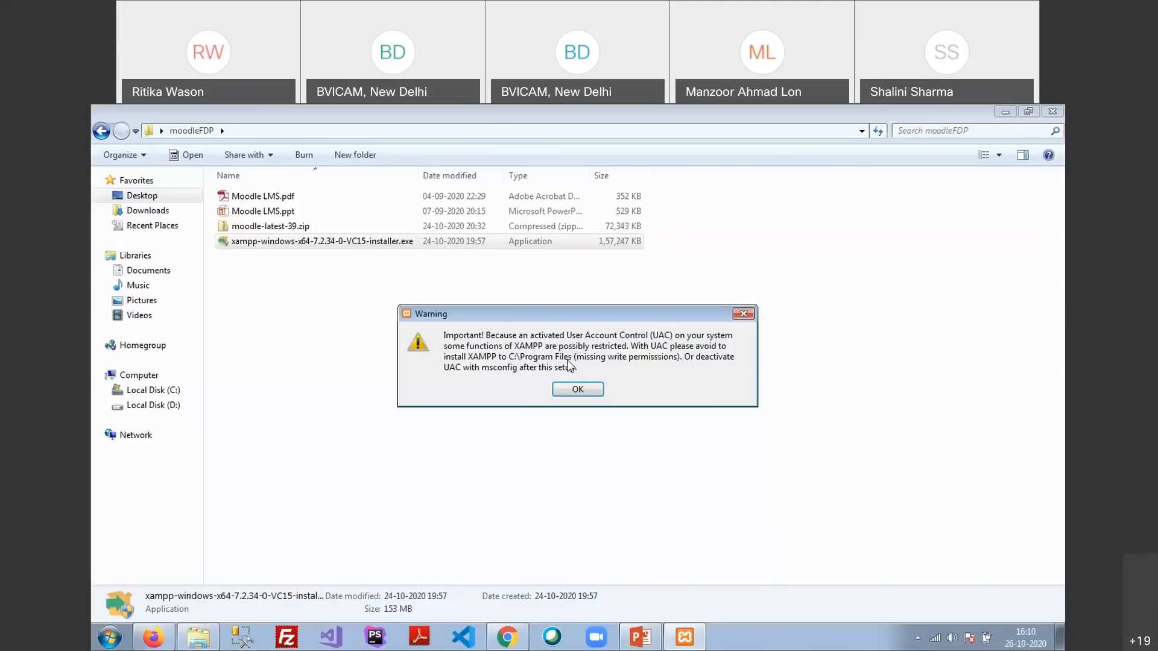
Acknowledge the UAC warning about C:\Program Files and continue past the Welcome page
left_click(583, 392)
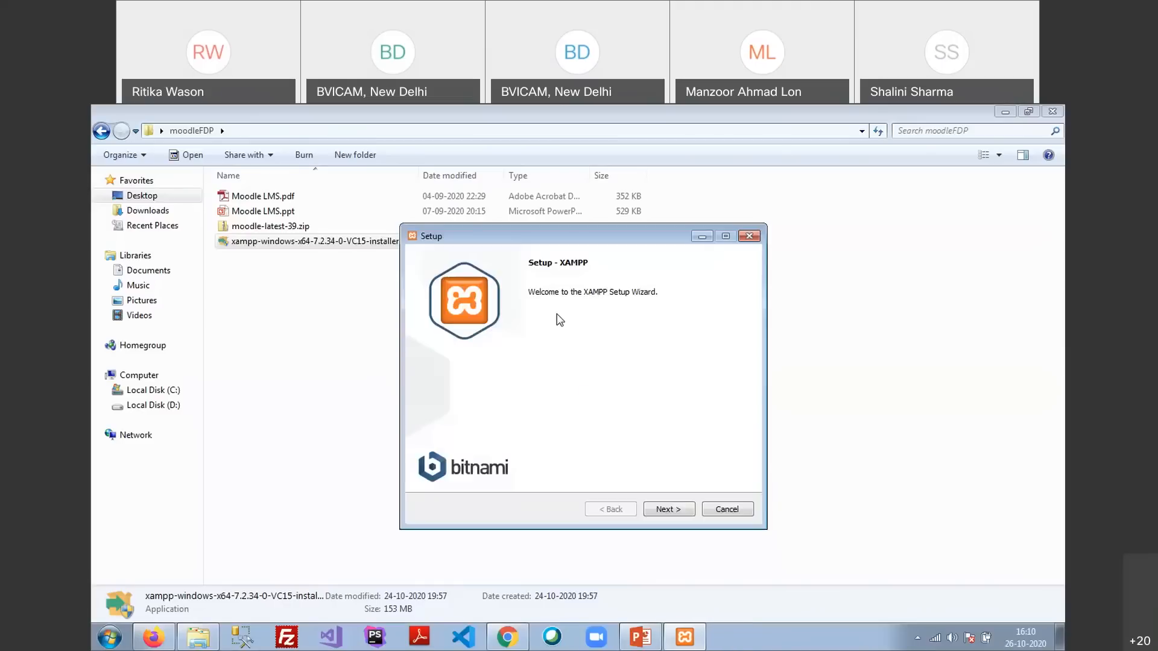
left_click(674, 512)
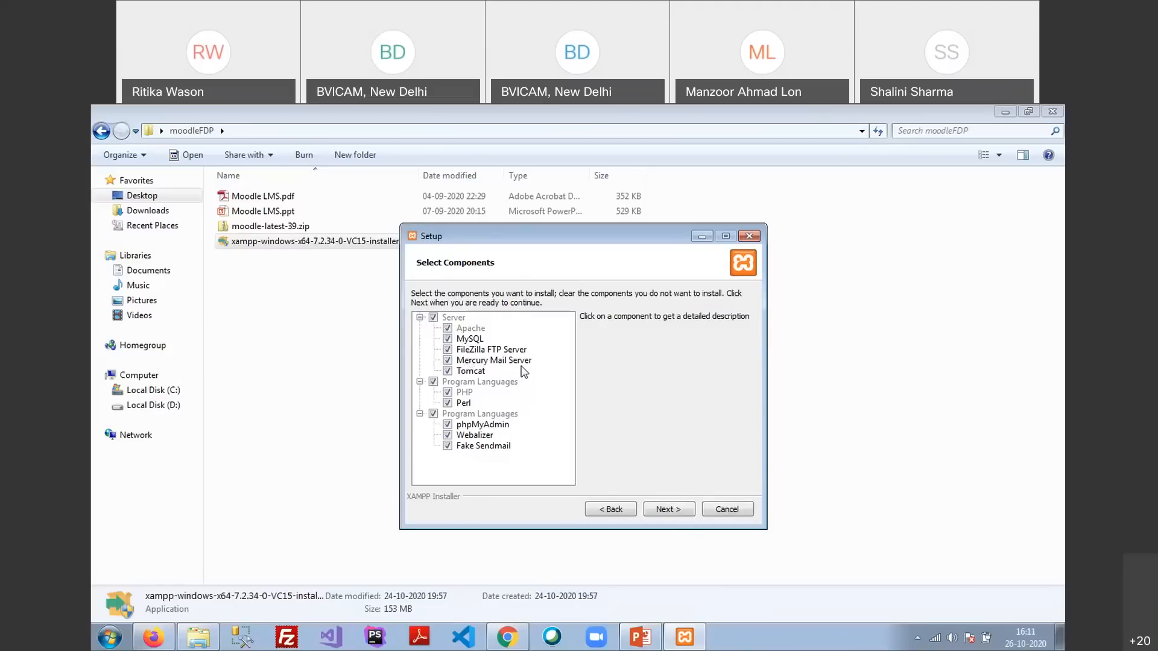
Untick and re-tick FileZilla, Mercury and Tomcat so all servers stay selected
left_click(447, 350)
left_click(448, 360)
left_click(447, 371)
left_click(448, 371)
left_click(447, 360)
left_click(447, 350)
Review PHP and Perl, keep Webalizer and Fake Sendmail checked, and continue with all components
left_click(449, 394)
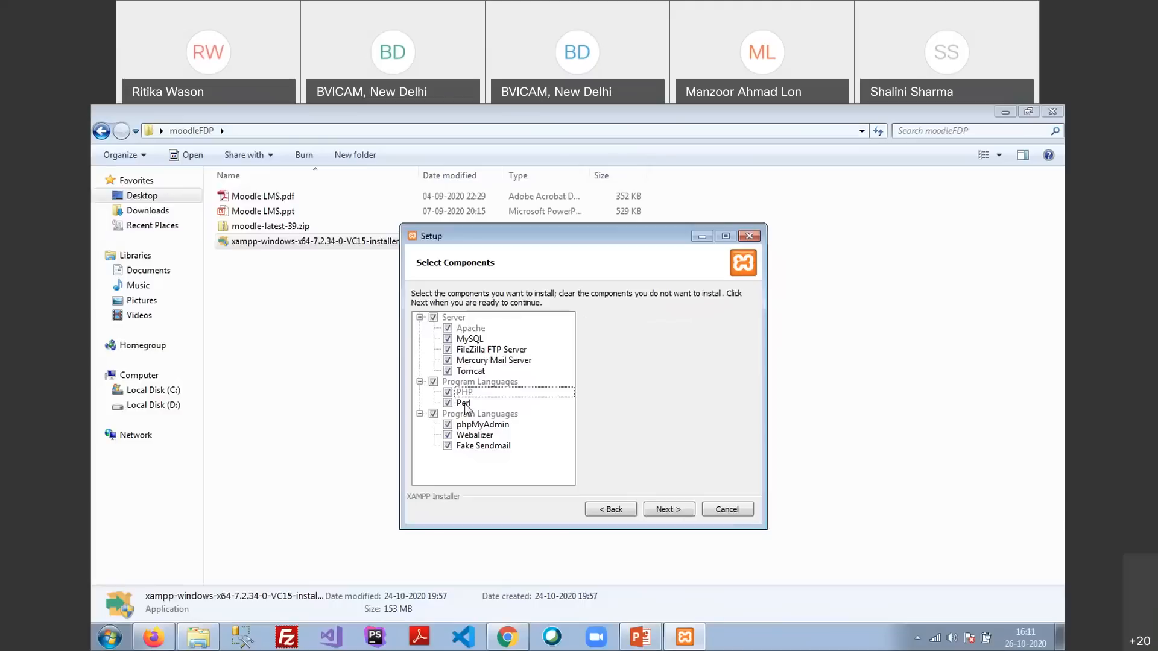
left_click(448, 404)
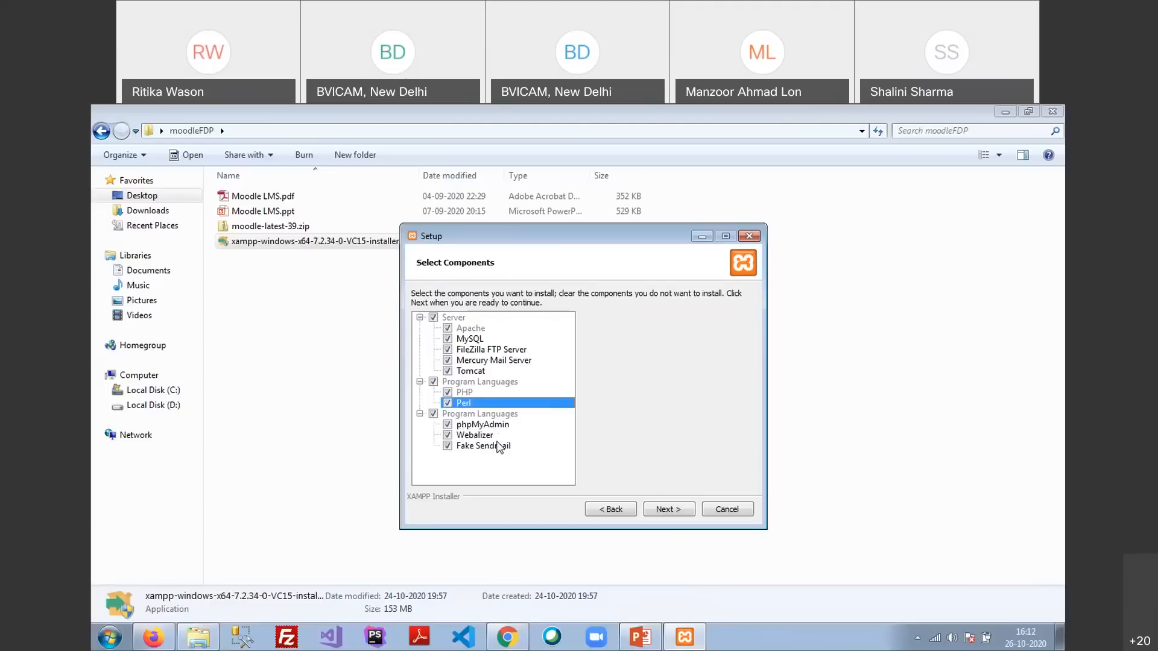
left_click(448, 435)
left_click(447, 446)
left_click(448, 434)
left_click(448, 446)
left_click(663, 510)
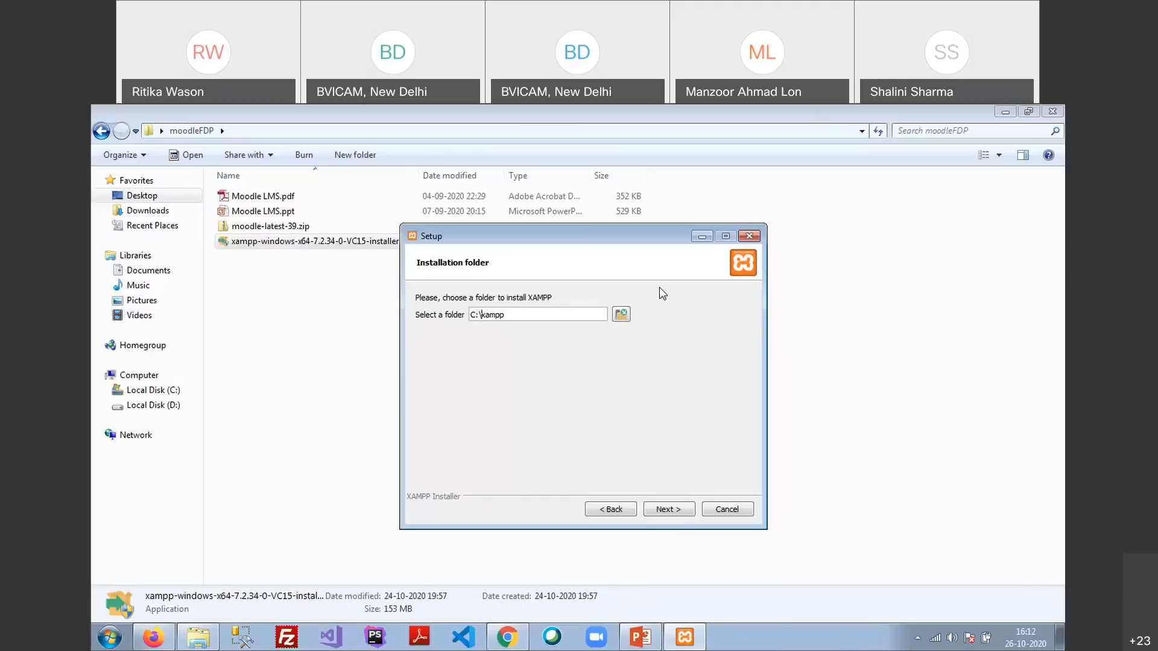
Edit the installation folder path, deleting the added moodle text
type("test moddle\\")
left_click_drag(496, 314, 523, 315)
key("BackSpace")
key("BackSpace")
key("BackSpace")
key("BackSpace")
key("BackSpace")
key("BackSpace")
Keep English as the installer language
left_click(667, 509)
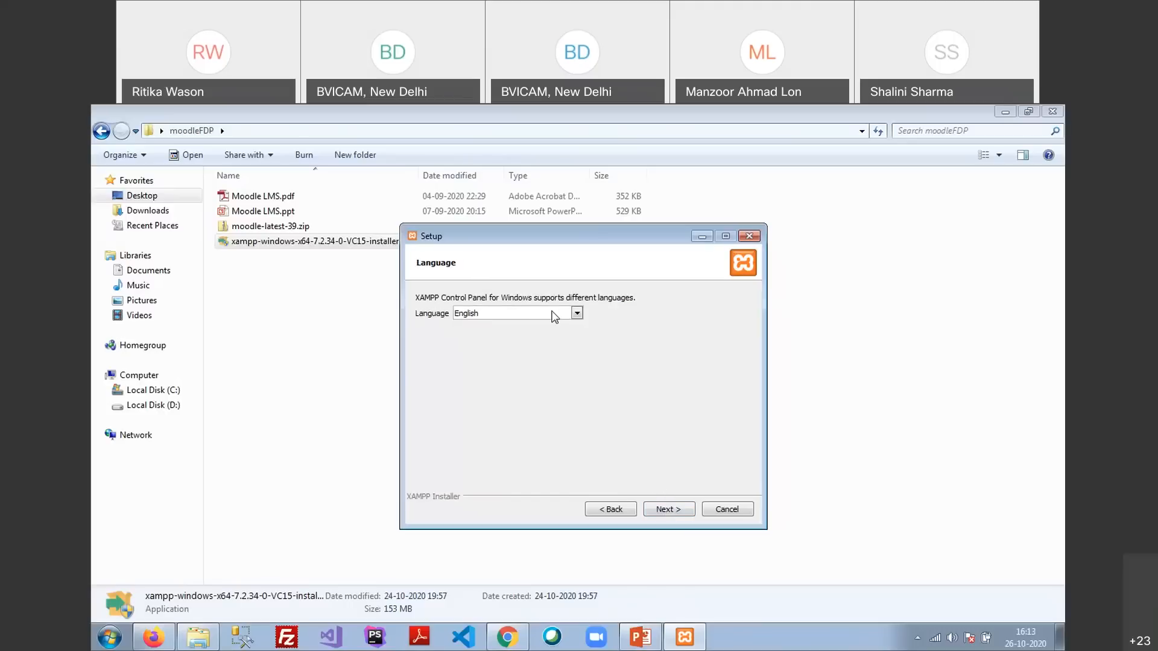
left_click(576, 313)
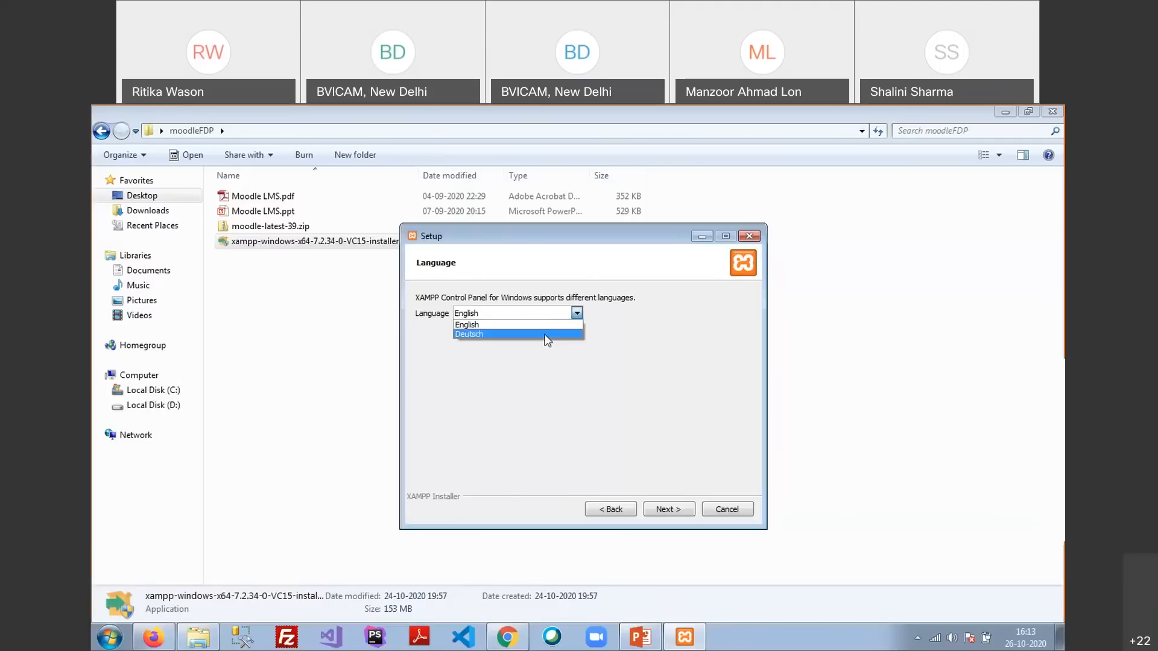
left_click(502, 322)
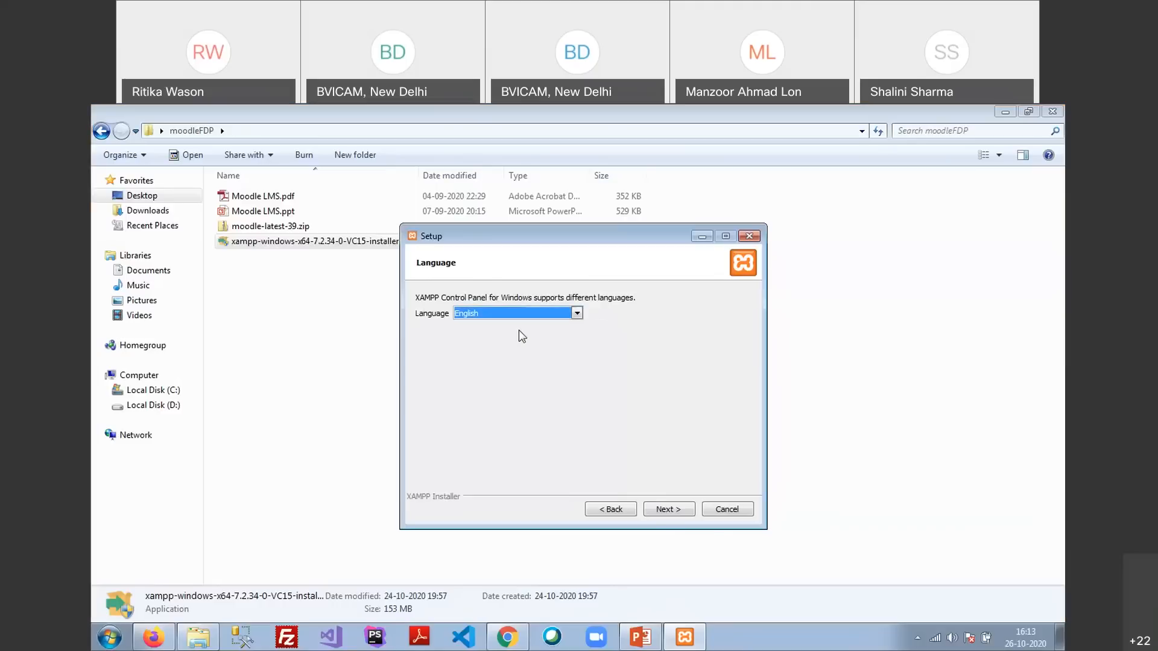
Untick Learn more about Bitnami and reach the Ready to Install page
left_click(669, 509)
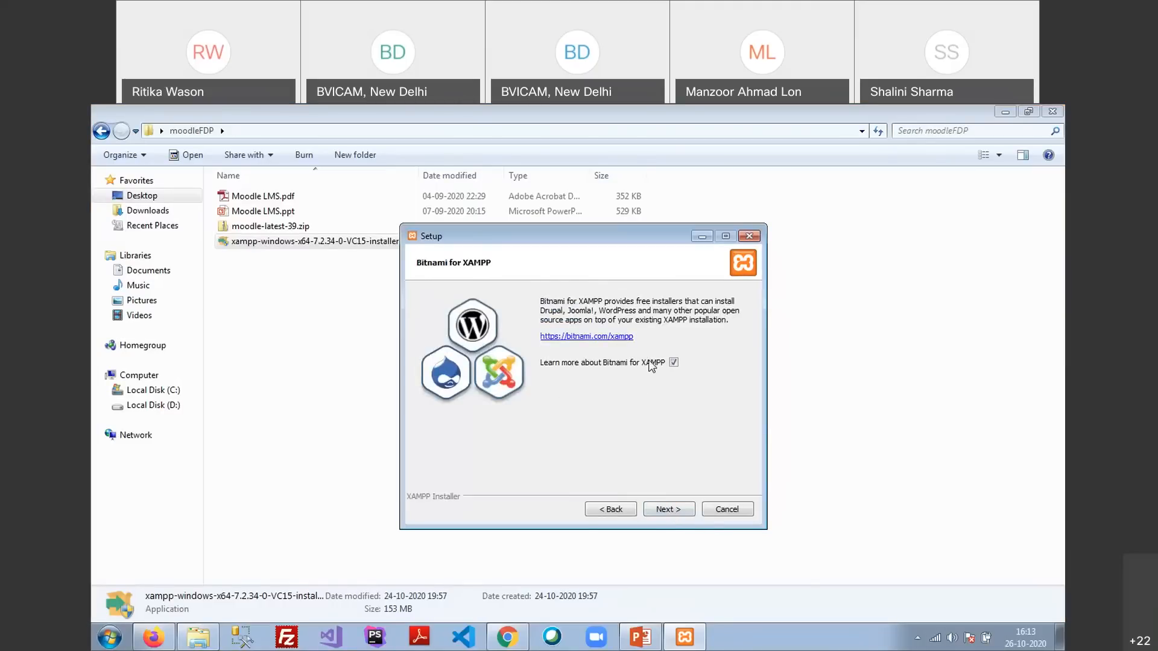
left_click(674, 364)
left_click(674, 509)
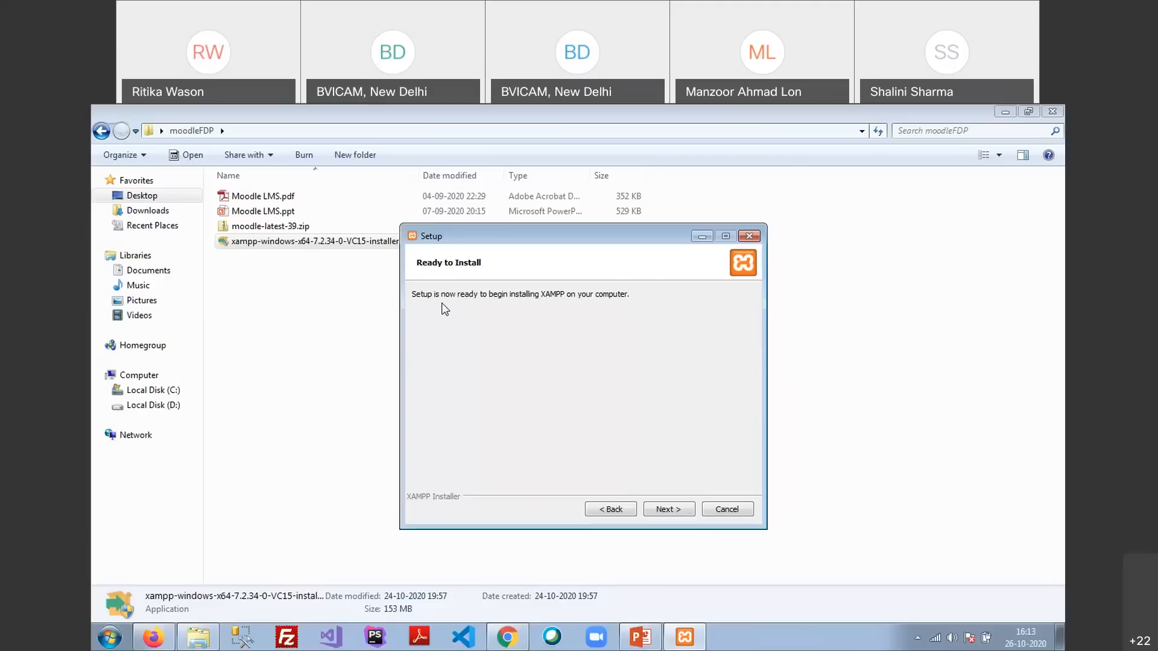
Begin installing XAMPP, then bring up the Windows Run box
left_click(667, 510)
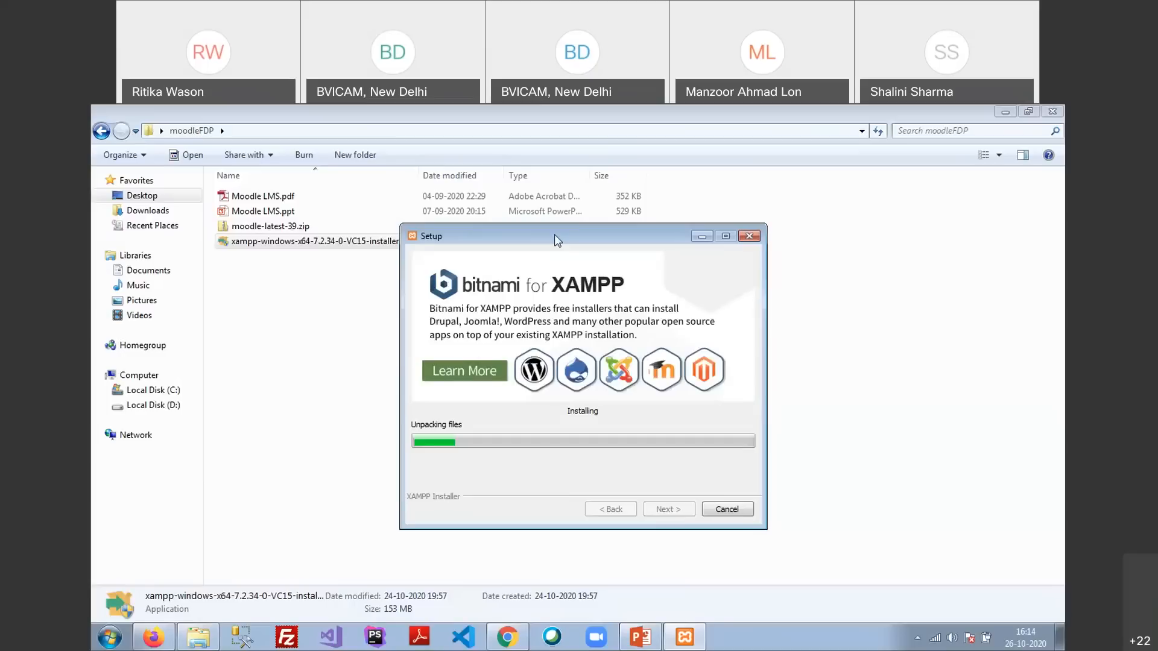
key("super+r")
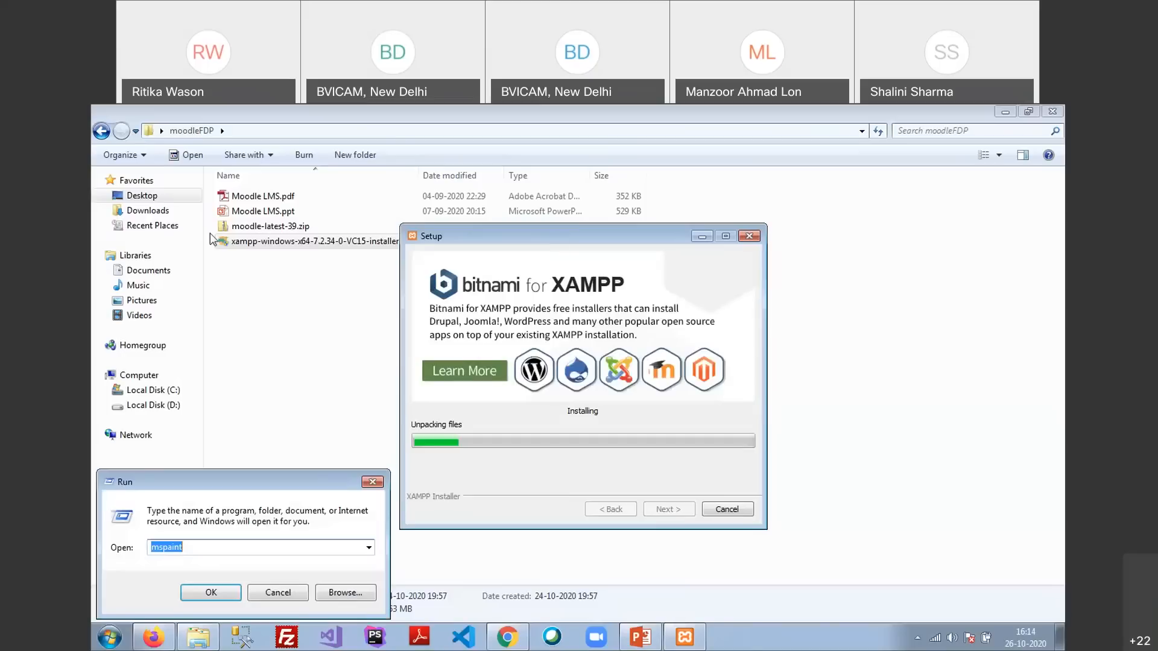
Launch Notepad from Run and move it off the installer's progress bar
type("notepad")
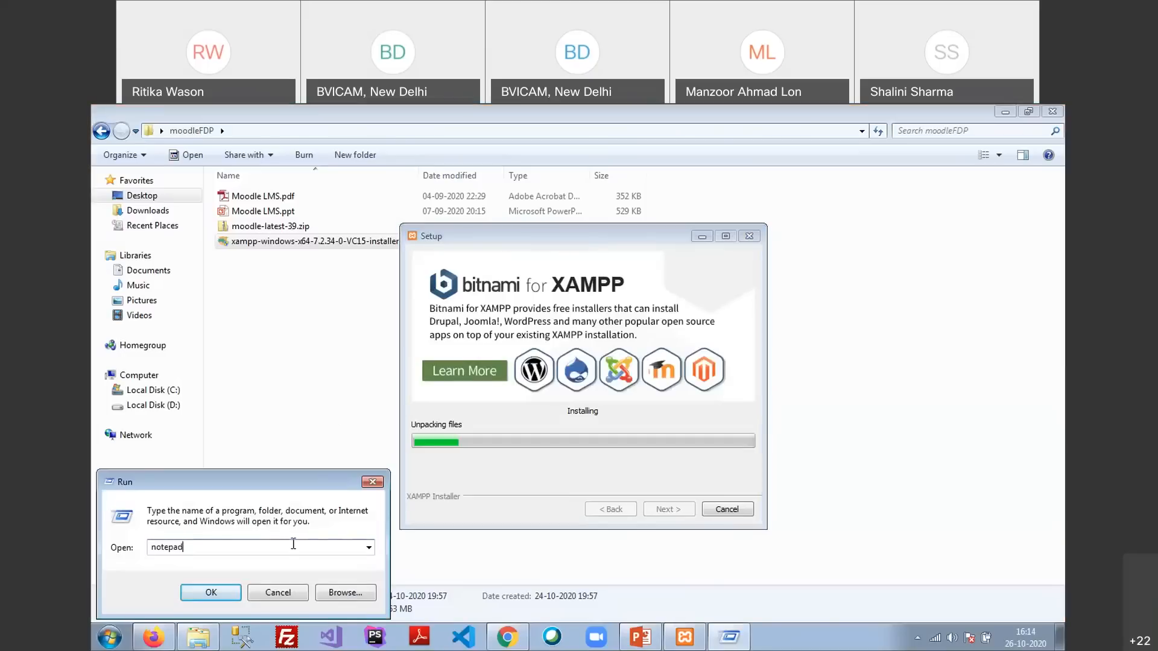
key("Return")
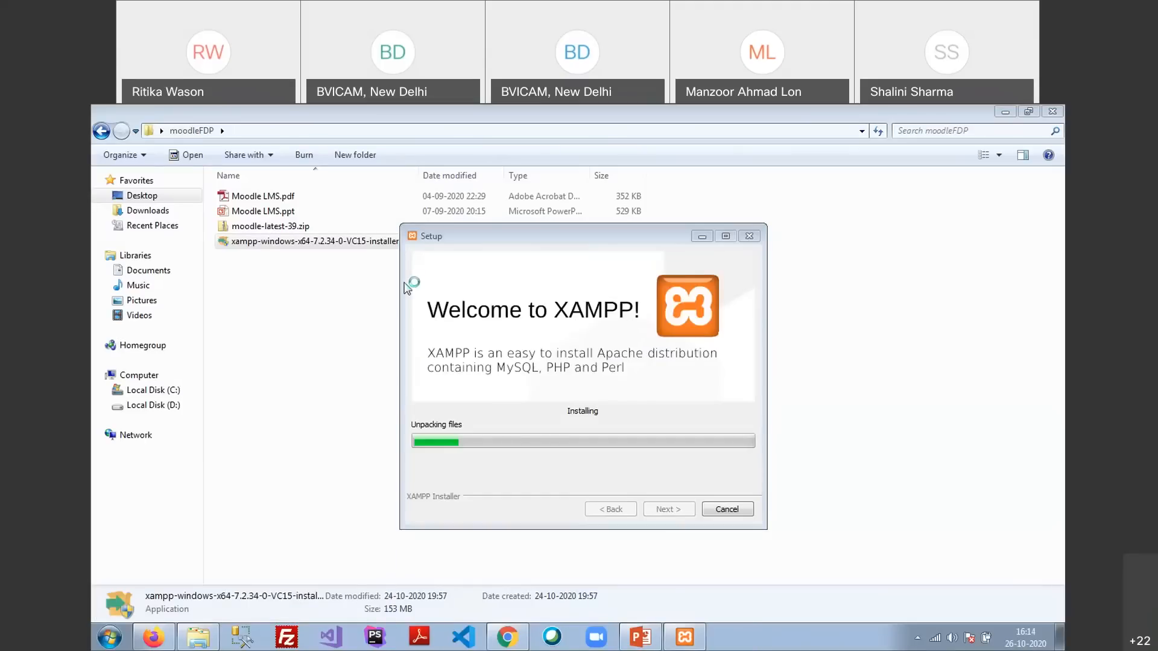
left_click_drag(579, 410, 233, 139)
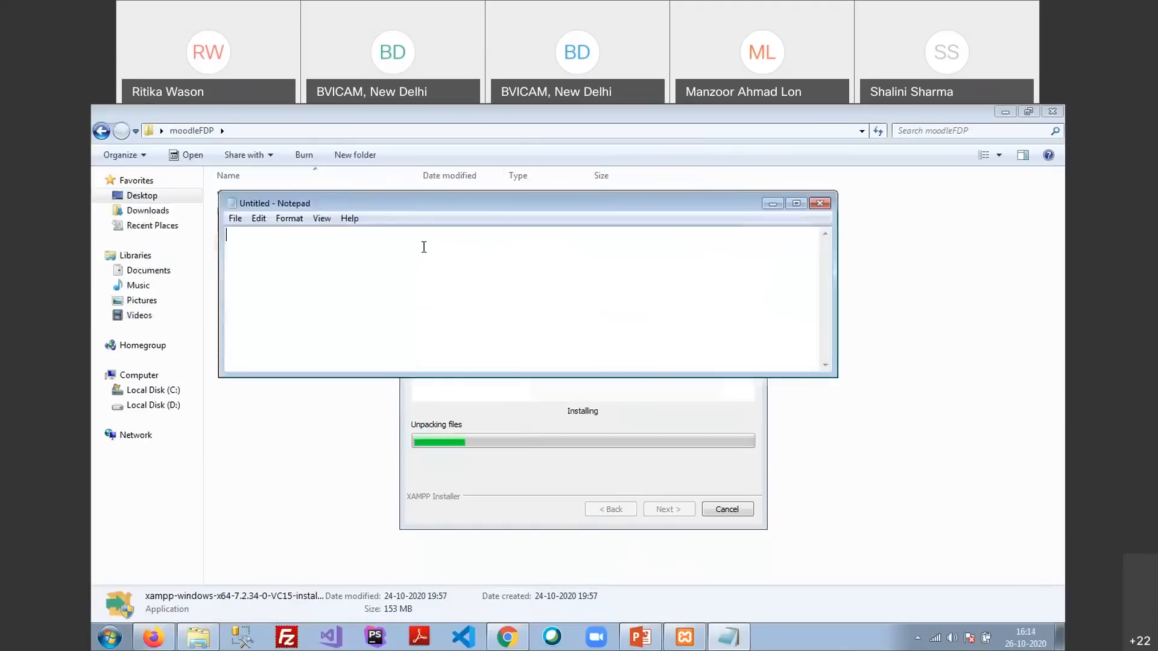
Write 'WAMP' and below it 'VC++ redist x86 from msdn', then reposition the window
type("WAMP")
key("Return")
type("VC redi")
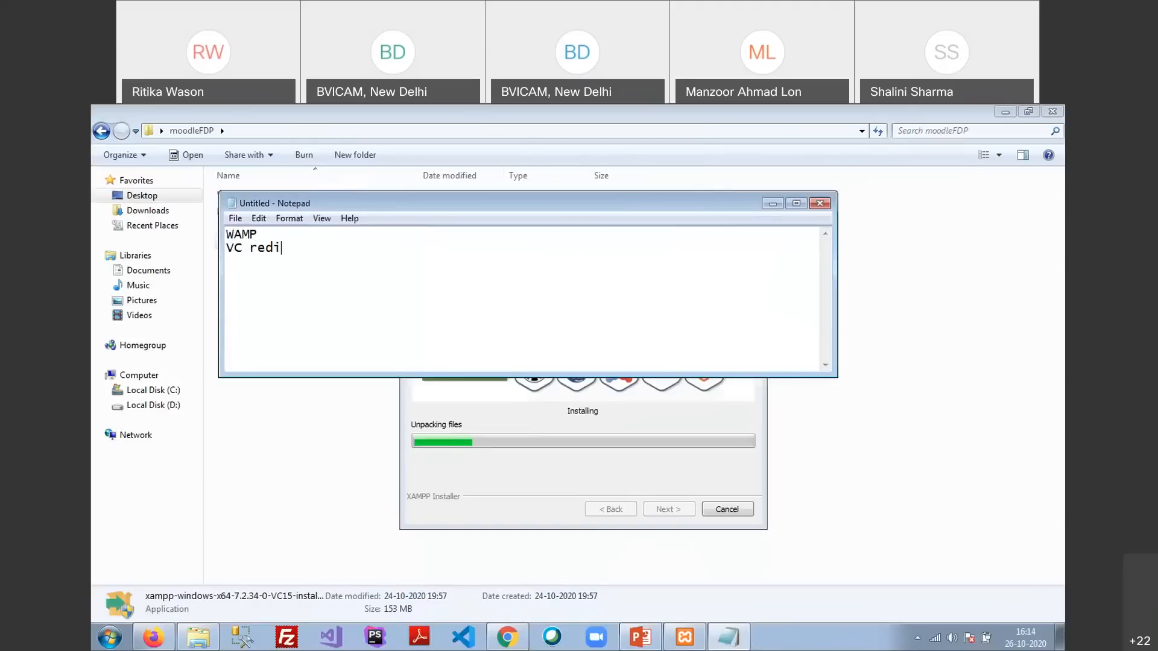
key("BackSpace")
key("BackSpace")
key("BackSpace")
key("BackSpace")
key("BackSpace")
type("++ redist x")
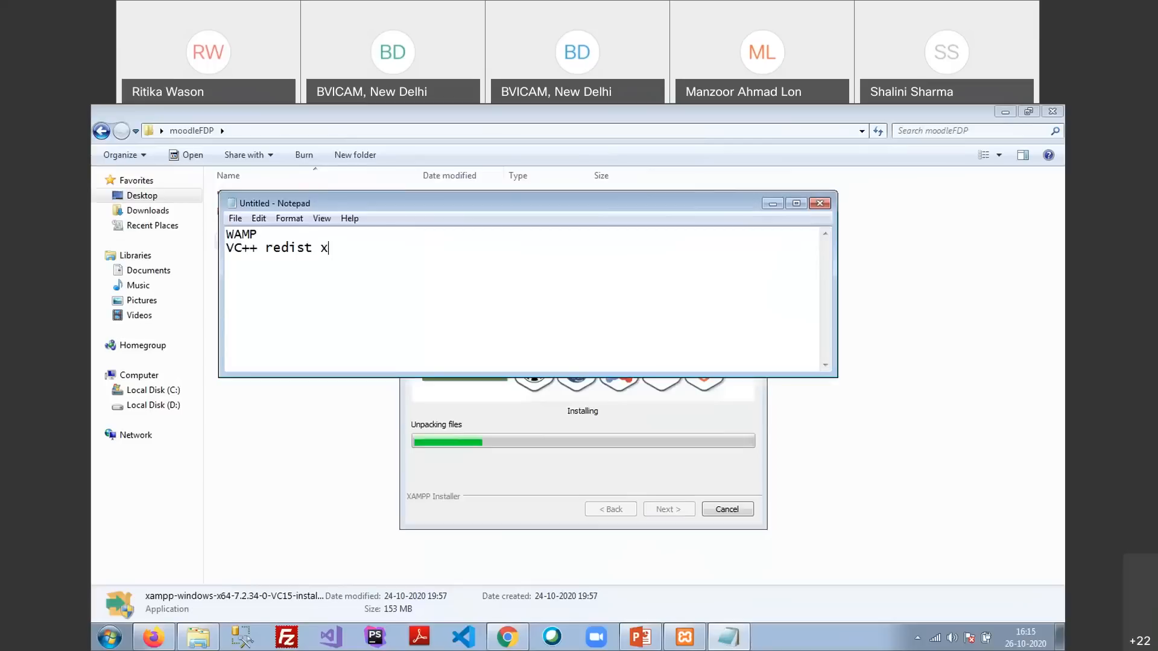
type("86")
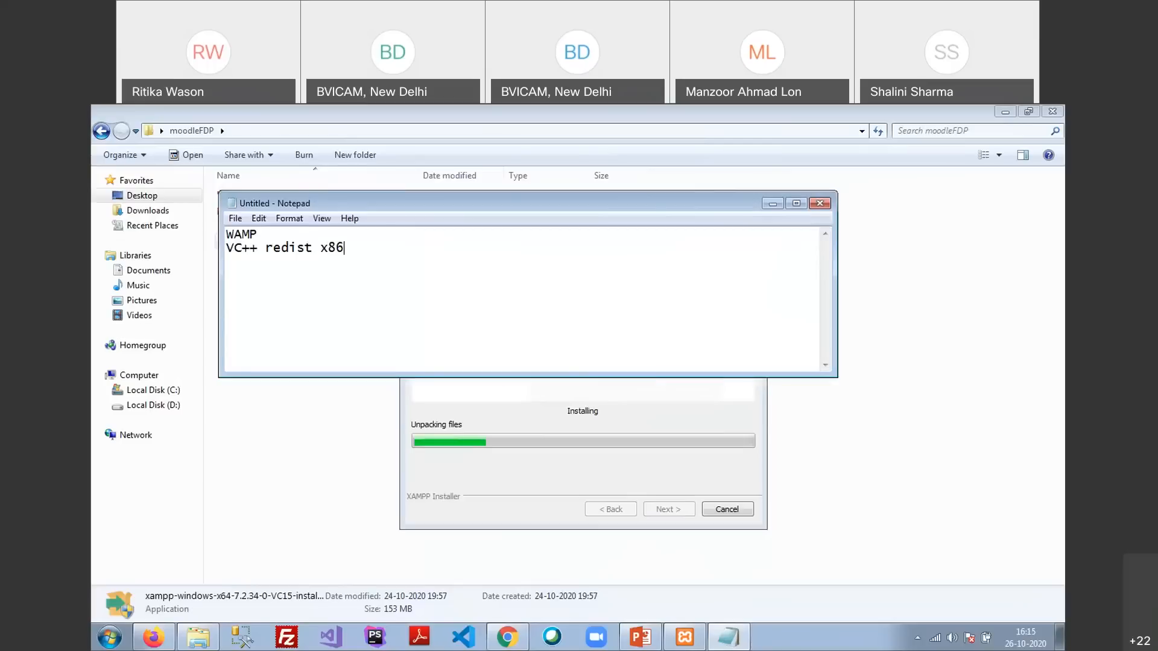
type(" from msdn")
left_click_drag(259, 234, 227, 234)
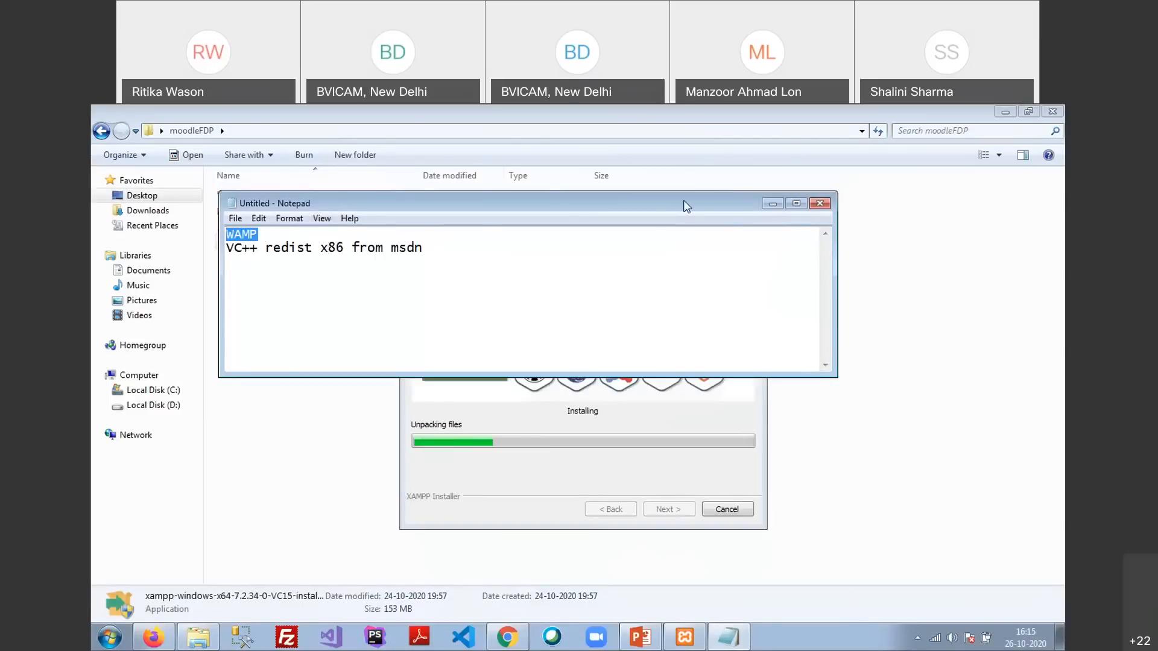
left_click_drag(658, 205, 654, 225)
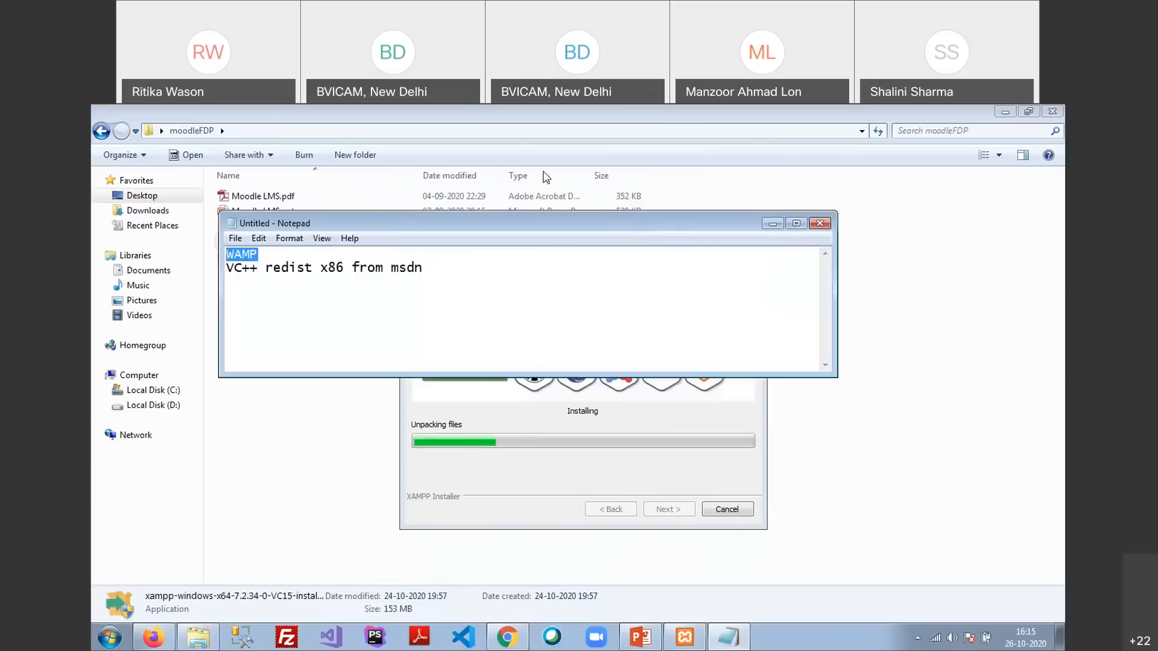
left_click_drag(654, 223, 567, 176)
Switch between Notepad and the installer, leaving the XAMPP unpacking progress in front
left_click(516, 408)
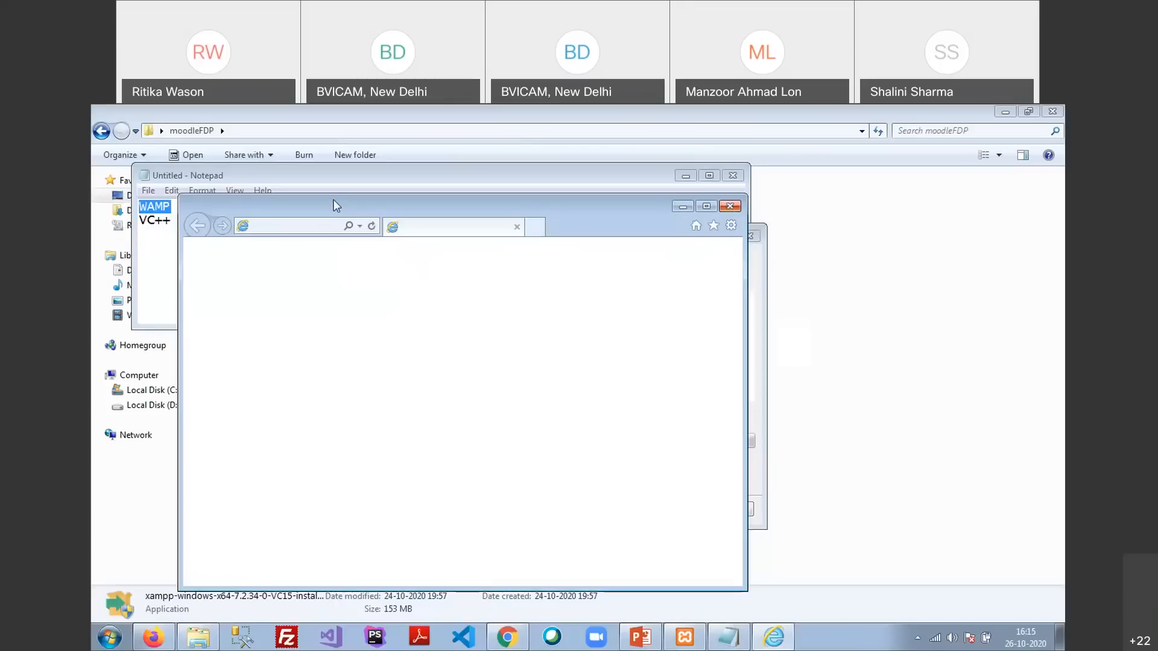
left_click(309, 165)
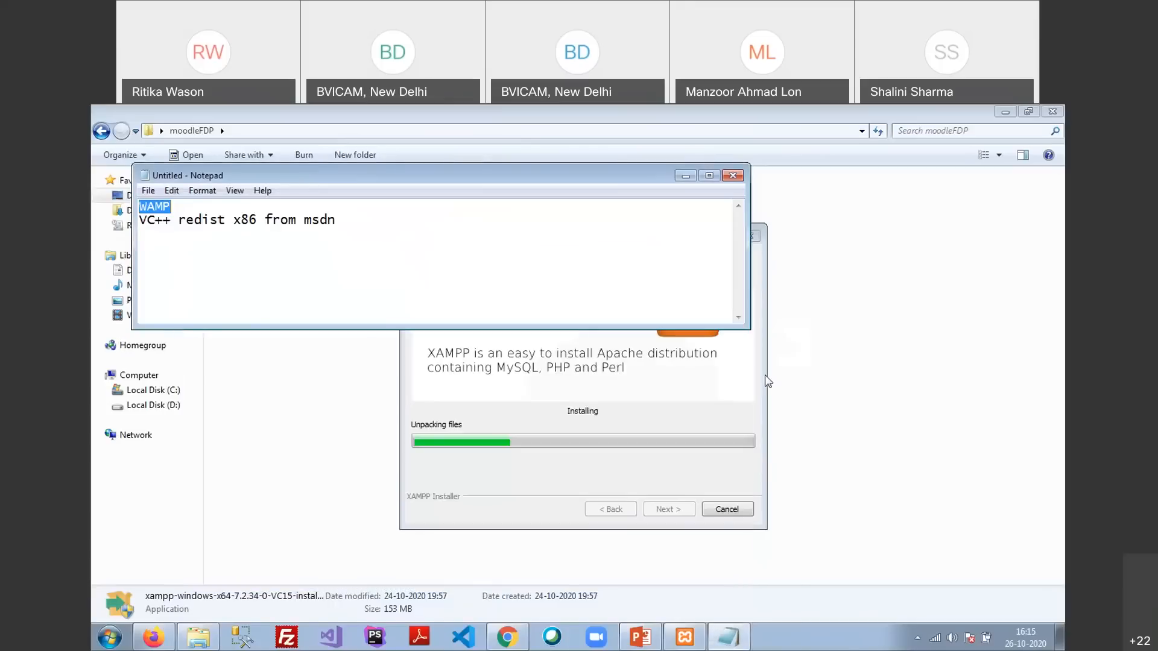
left_click(753, 417)
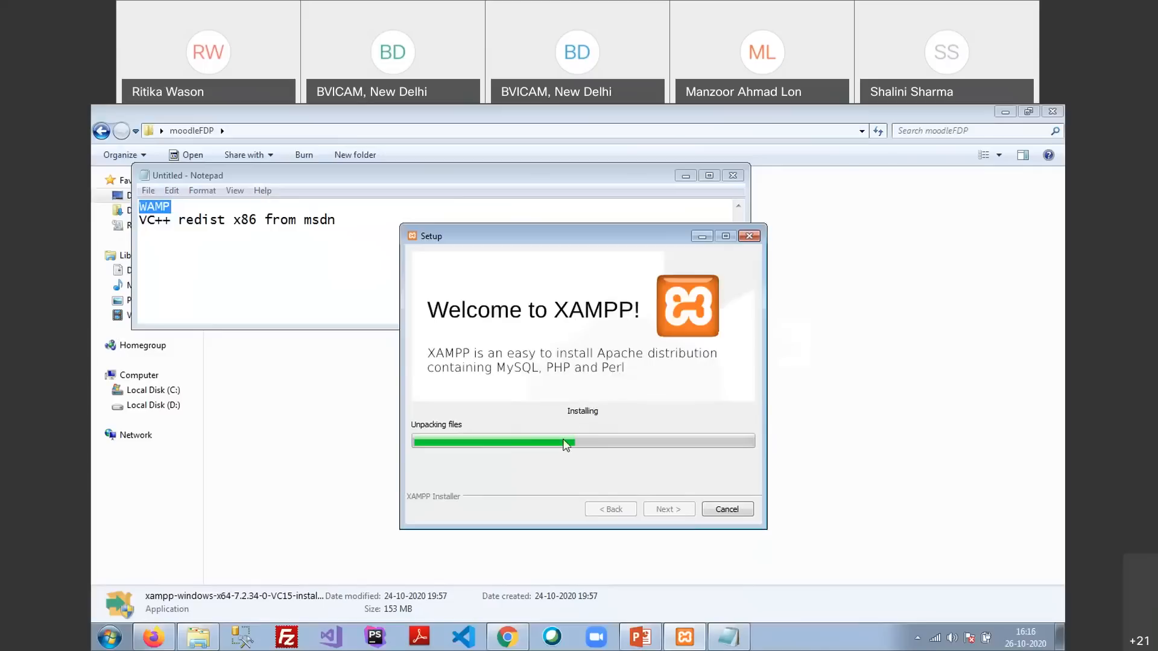
left_click(936, 453)
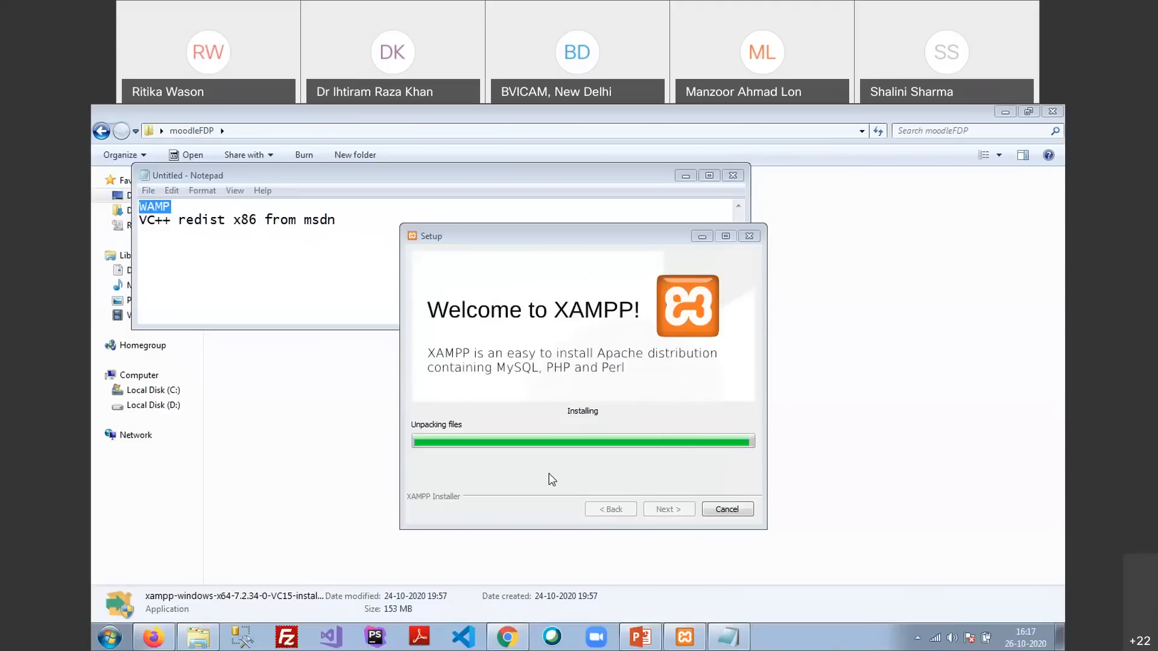
Open Local Disk (C:) in Explorer to see the newly created xampp folder
left_click(156, 389)
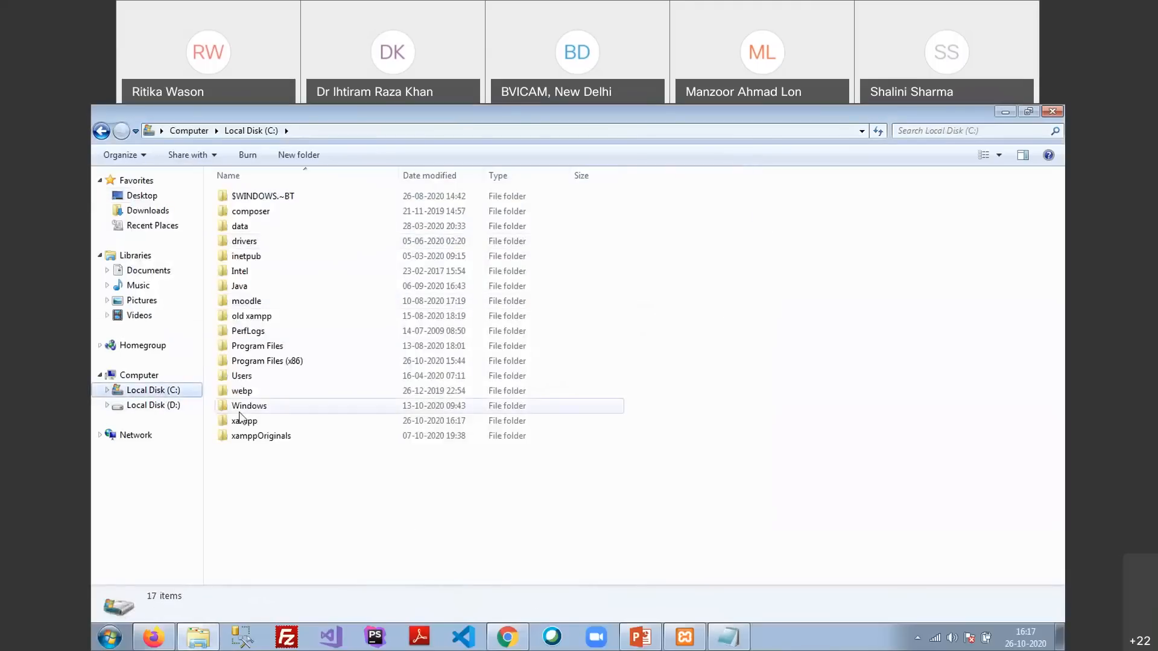
Select the xampp folder on C:, then restore the installer showing its completion page
left_click(260, 421)
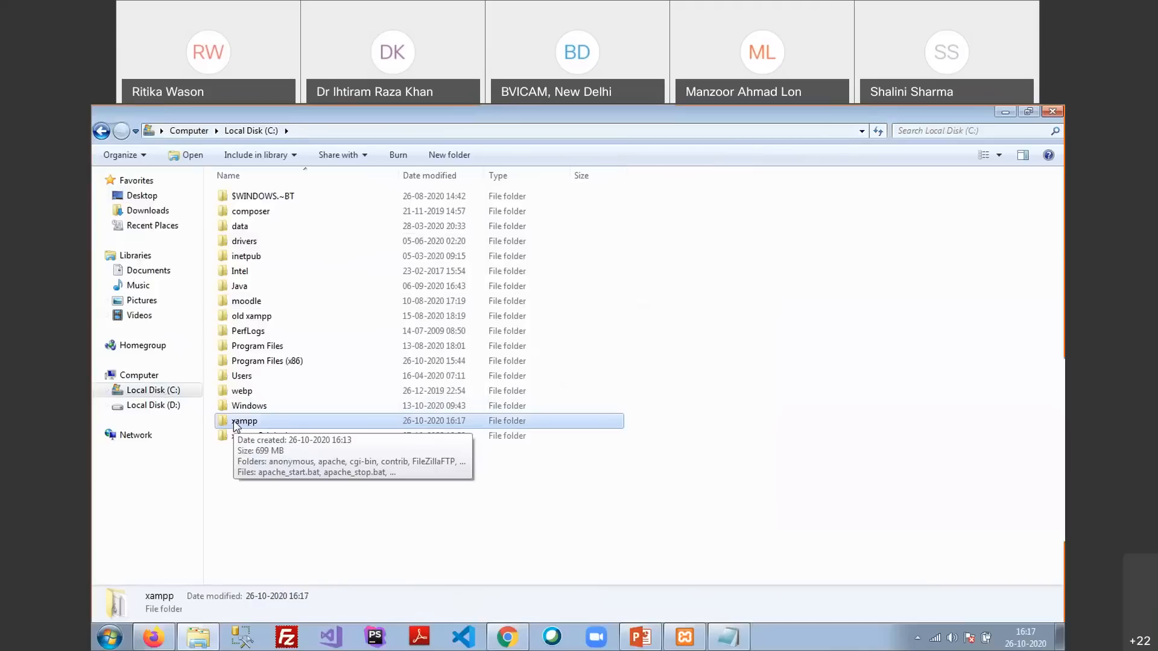
left_click(675, 639)
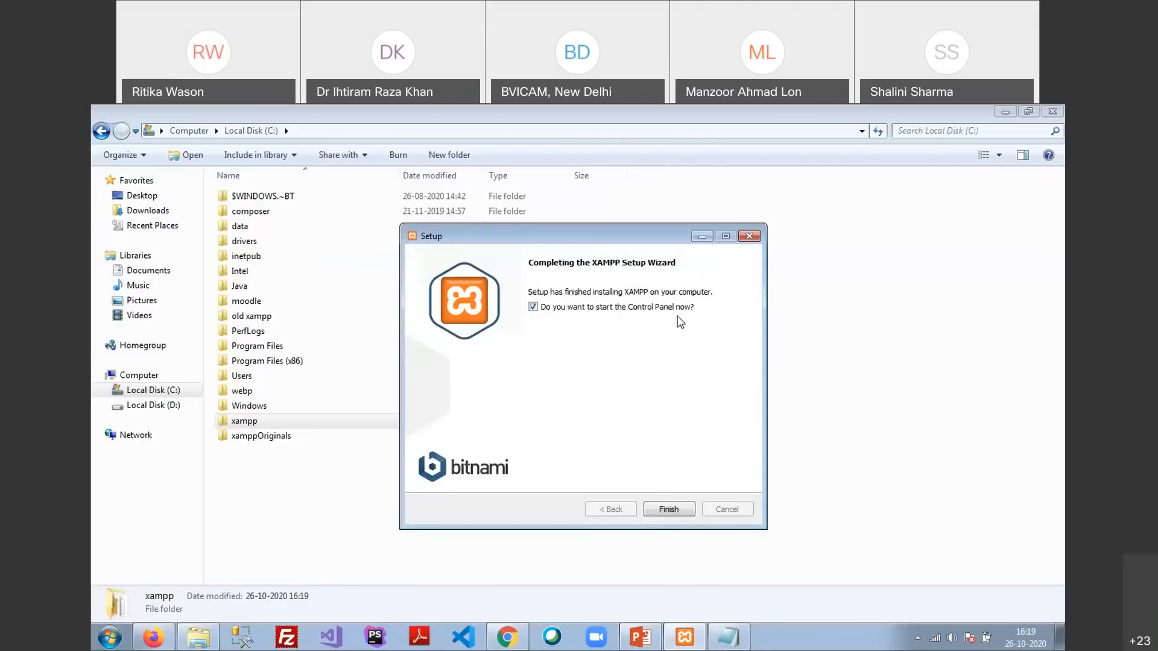
Finish setup so Control Panel v3.2.4 launches, centre it, then switch to Firefox's Webex page
left_click(669, 509)
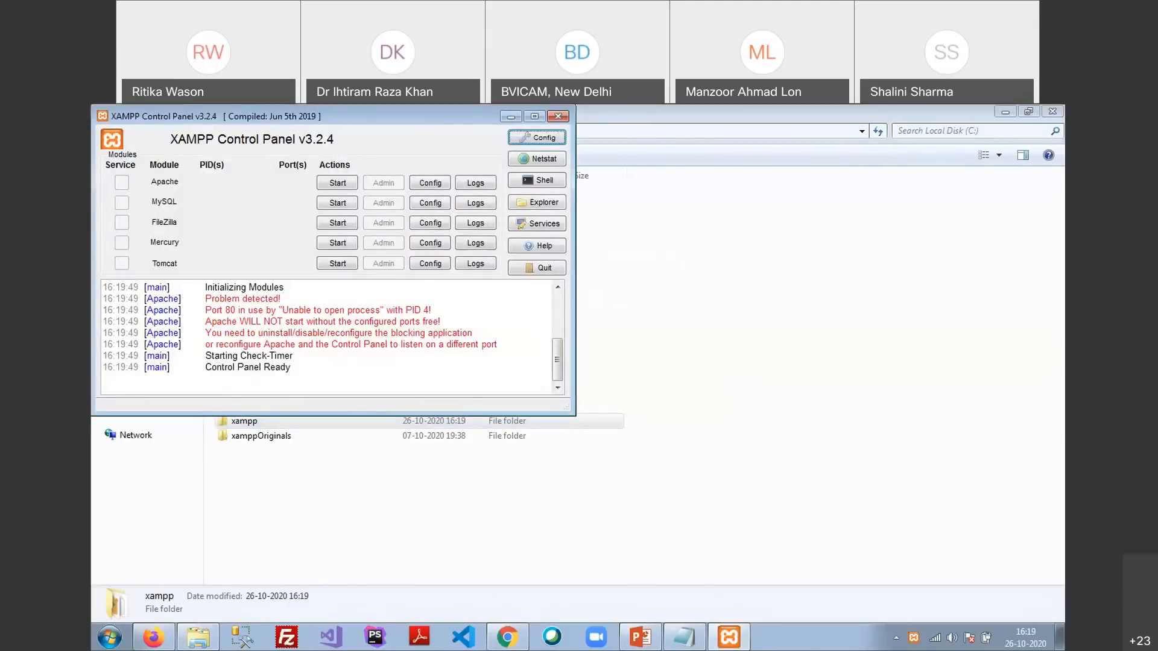
left_click_drag(420, 117, 663, 196)
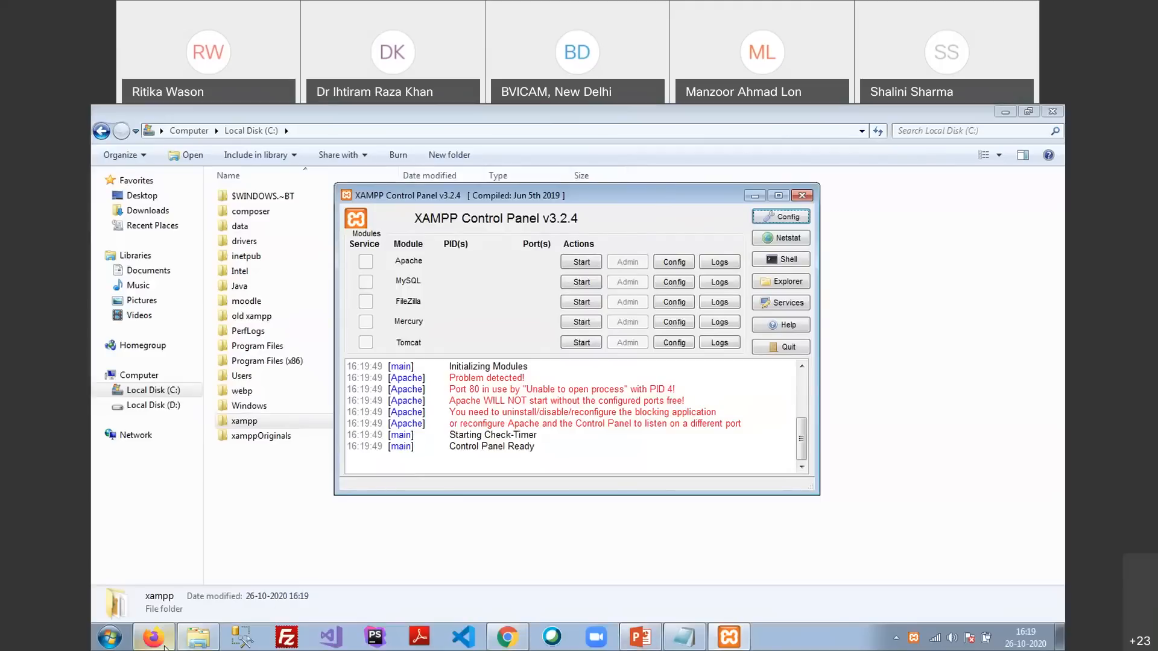
left_click(153, 637)
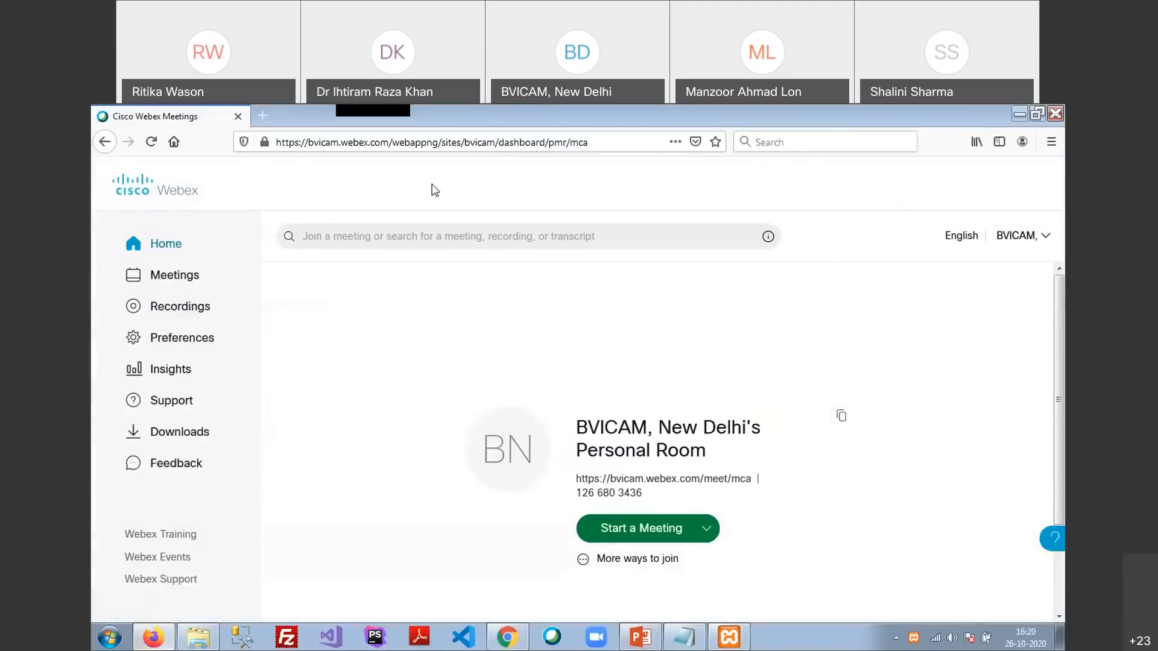
Reload the Webex dashboard, try starting the personal room meeting, and dismiss the already-launched prompt
left_click(479, 143)
key("Return")
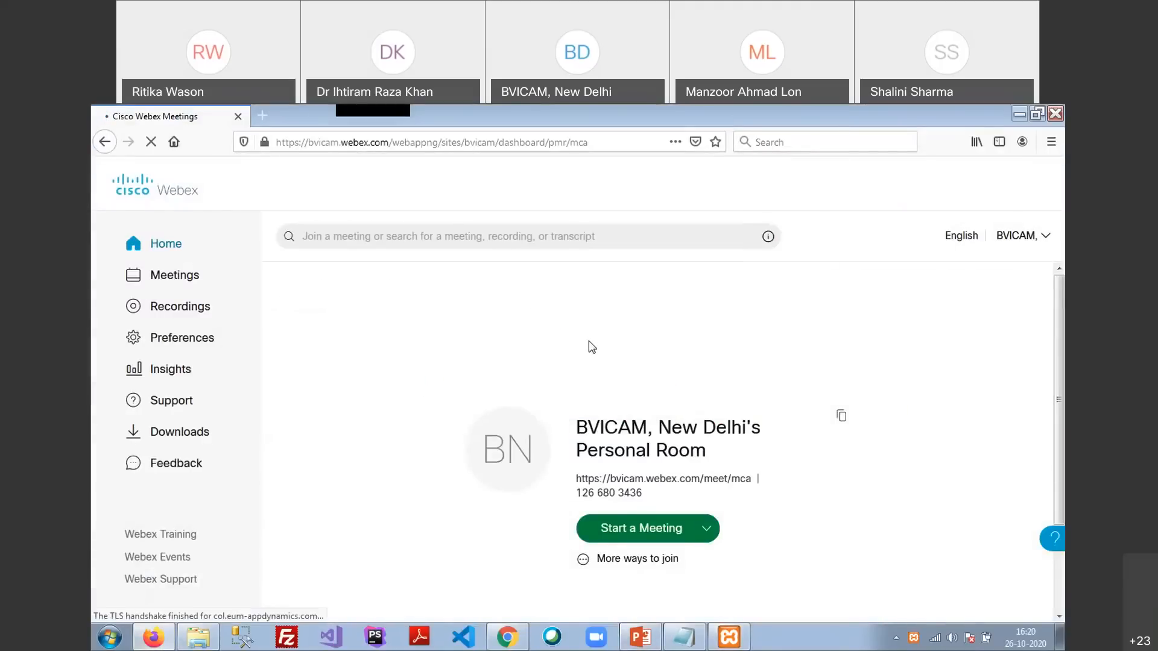
left_click(629, 531)
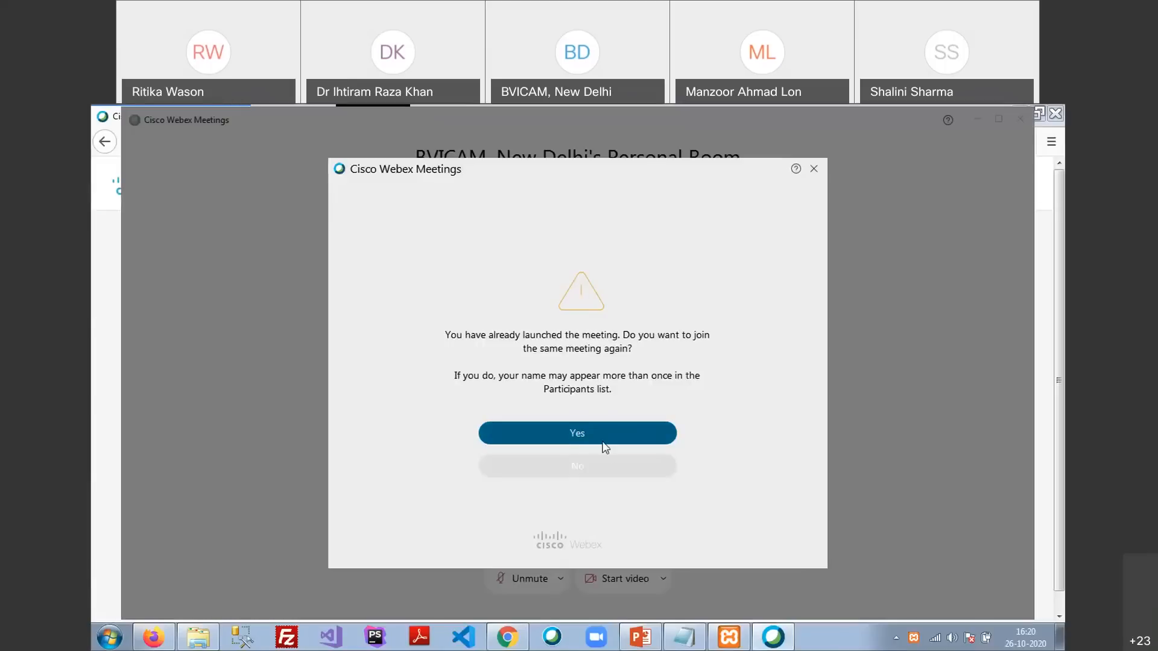
left_click(595, 465)
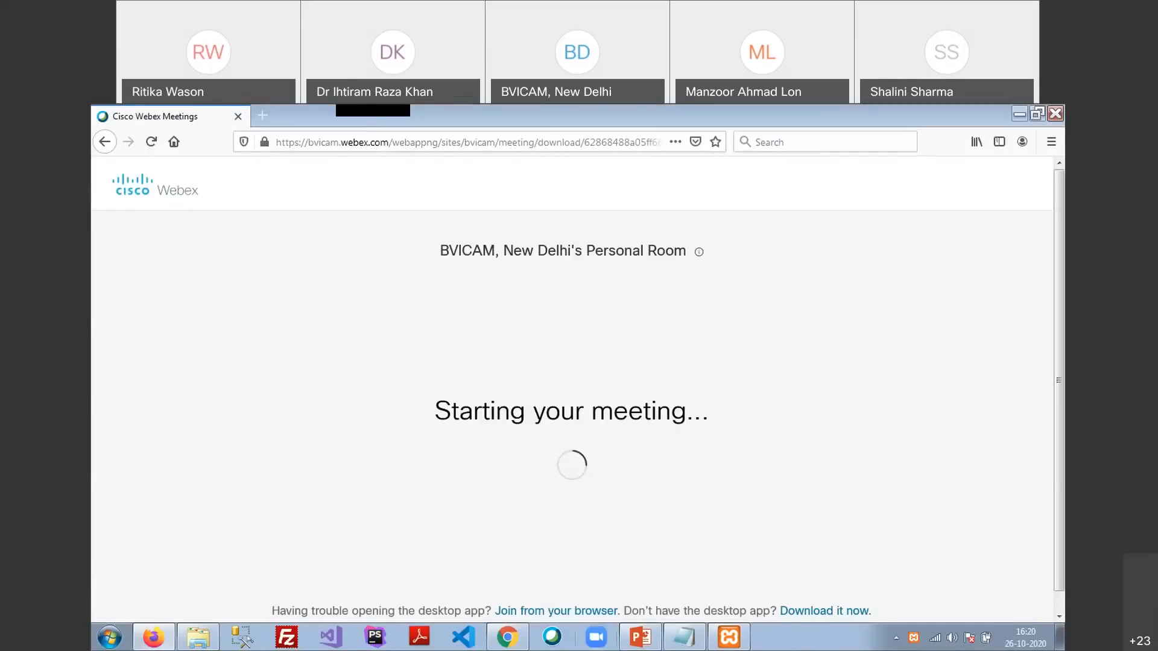
Start the personal room meeting again, confirm rejoining, and start it from the preview
left_click(728, 638)
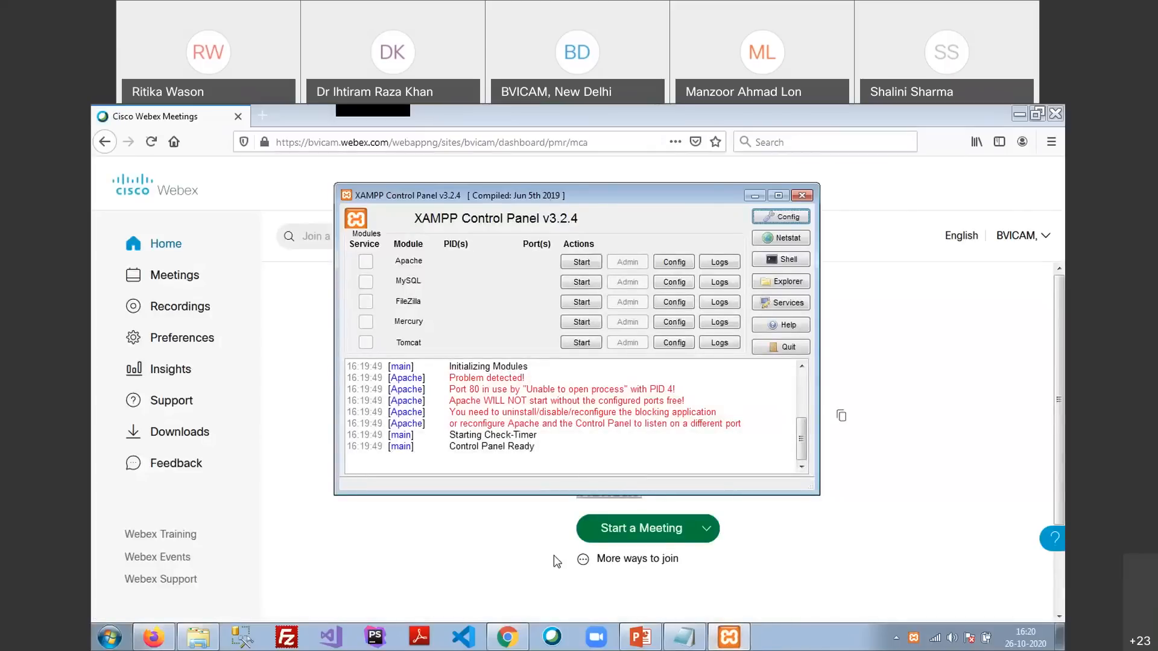
left_click(478, 537)
left_click(649, 534)
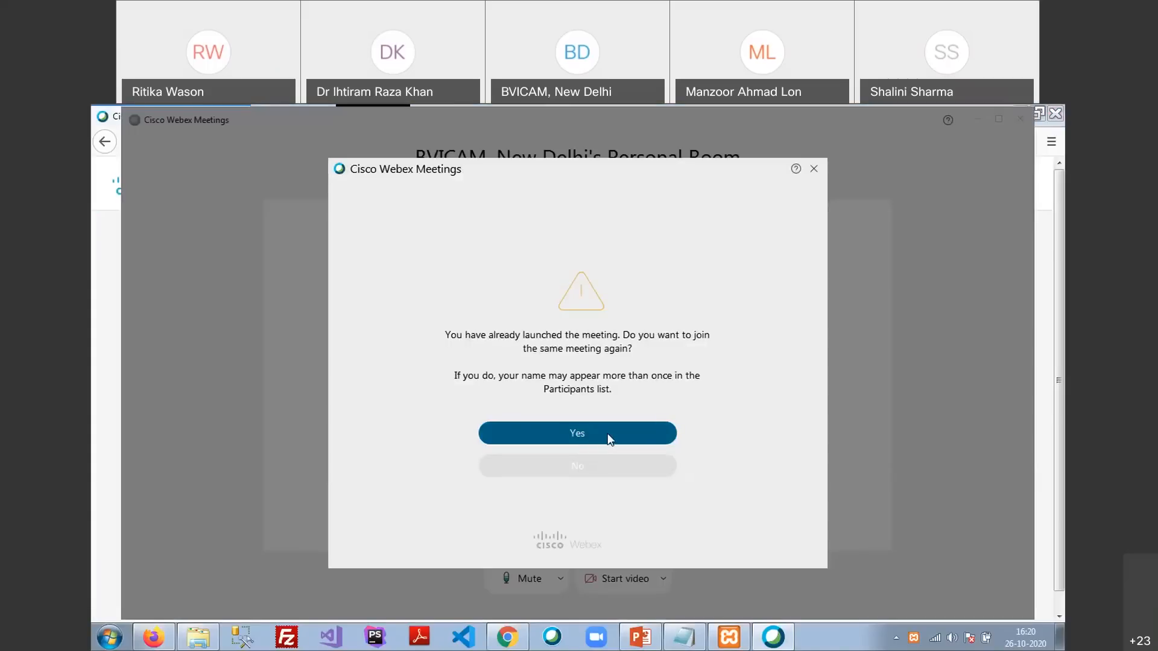
left_click(608, 439)
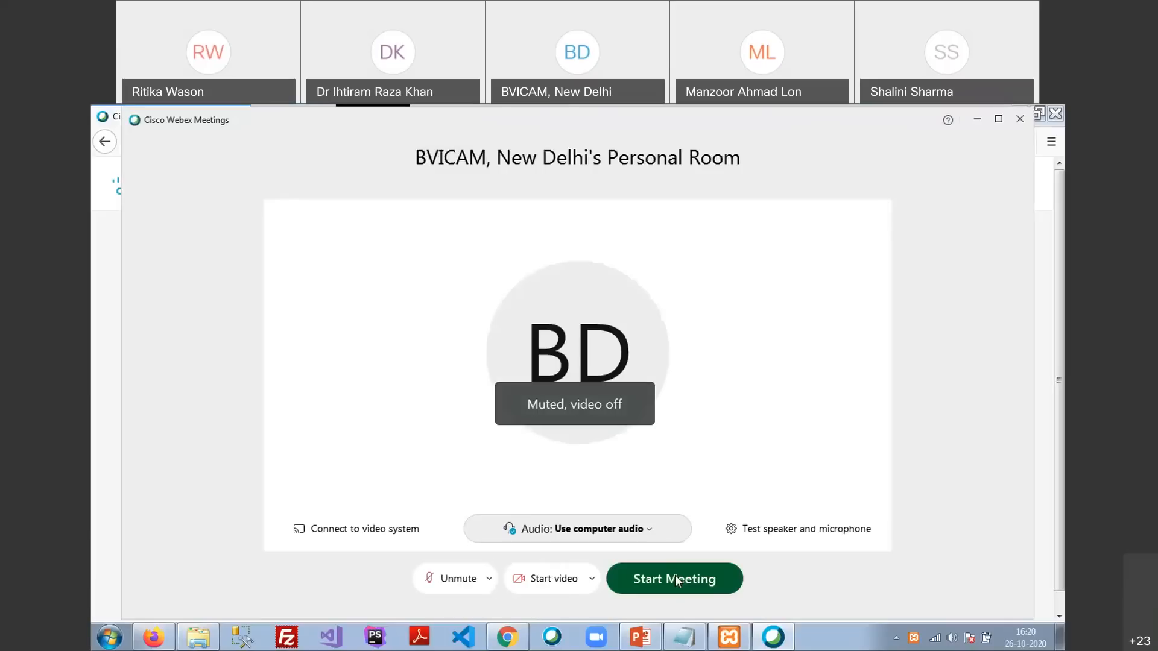
left_click(675, 575)
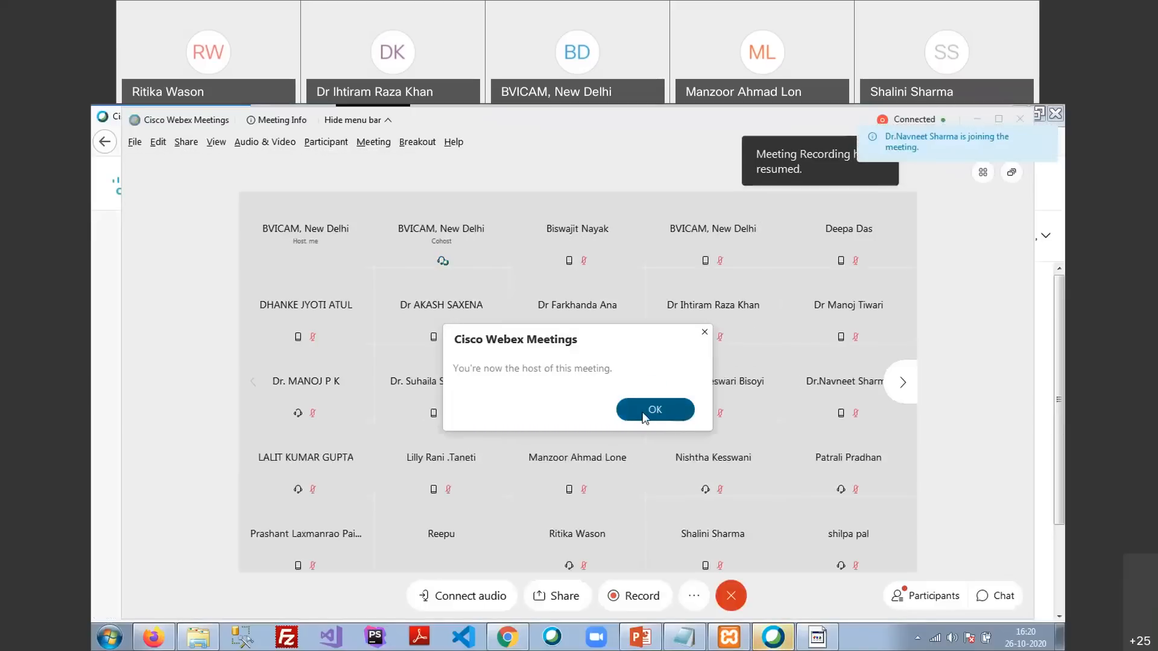
Acknowledge the host notice, dismiss the unsupported application error, and unmute the microphone
left_click(644, 414)
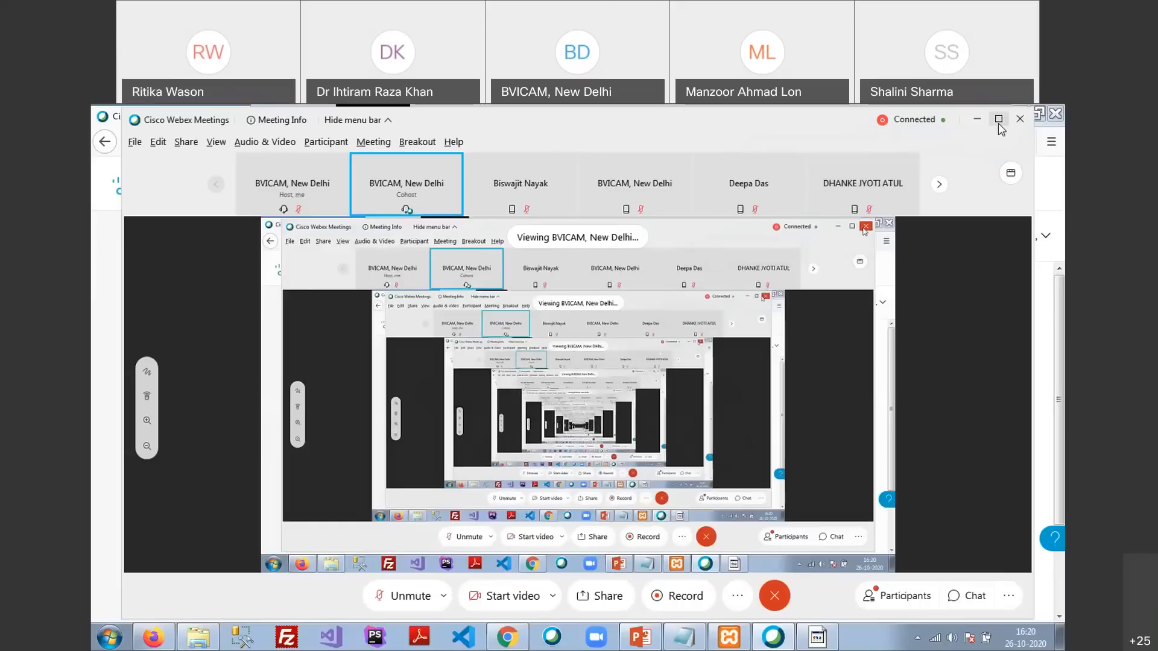
left_click(819, 638)
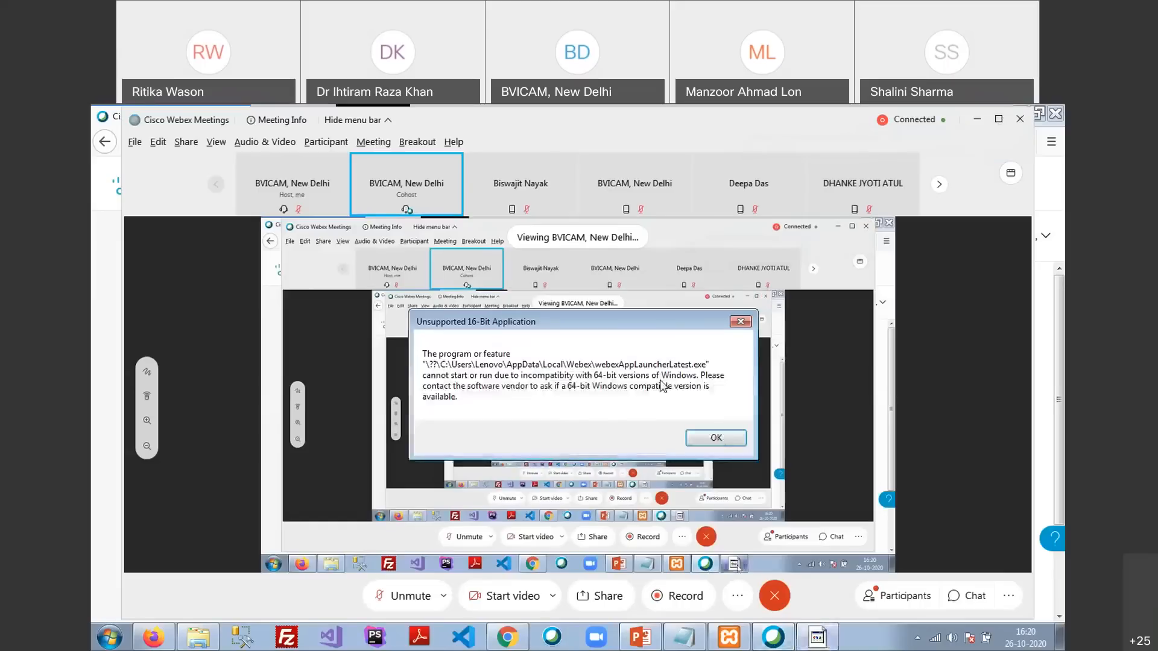
left_click(719, 438)
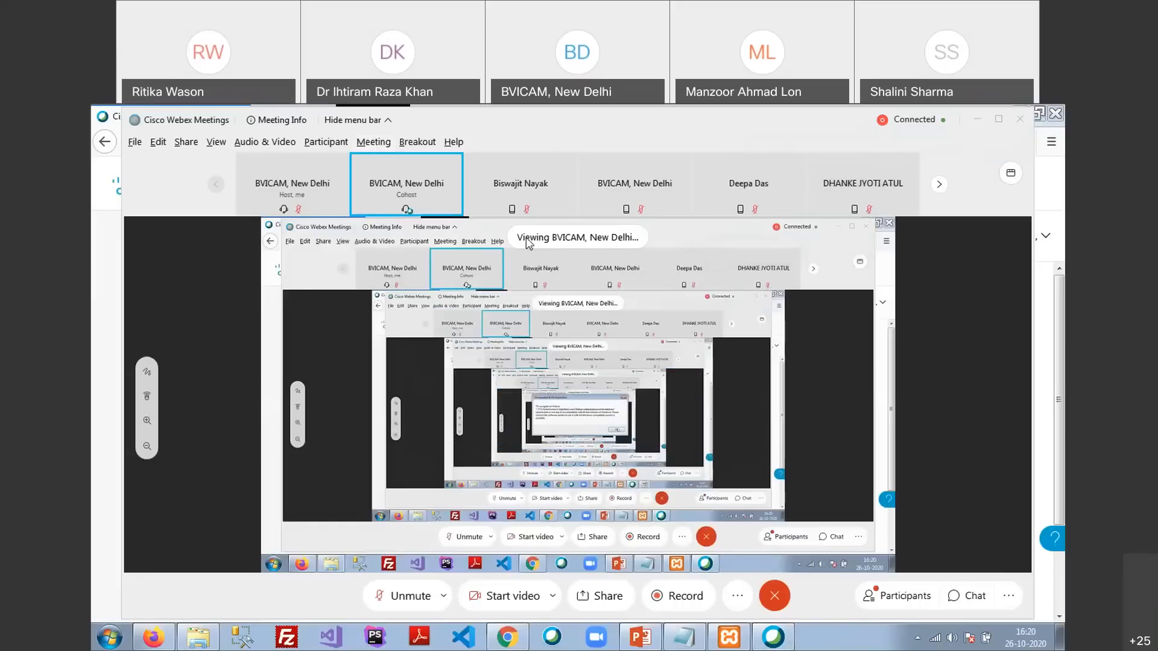
left_click(608, 612)
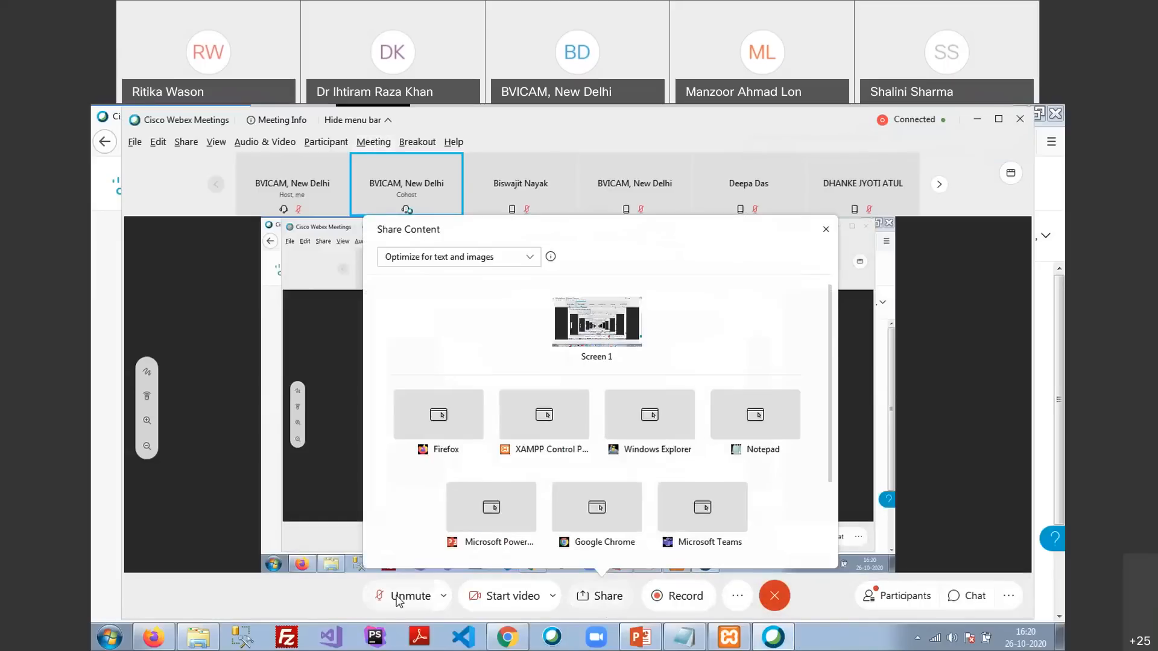
left_click(405, 603)
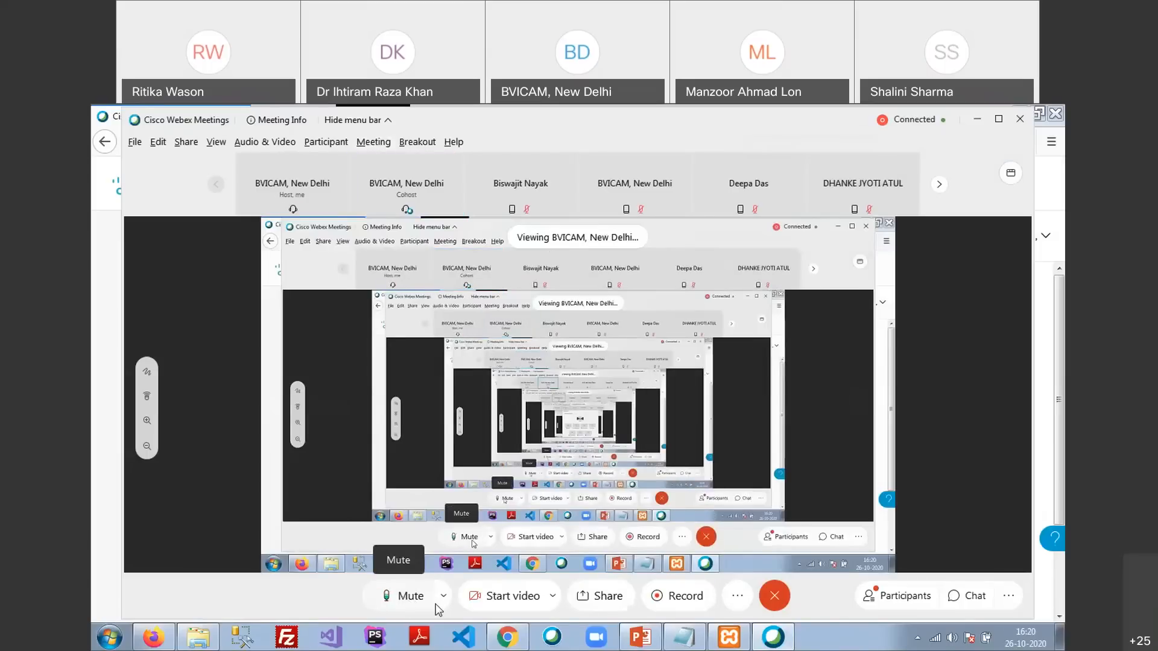
Leave the meeting without ending it, handing host role to a new host
left_click(1020, 119)
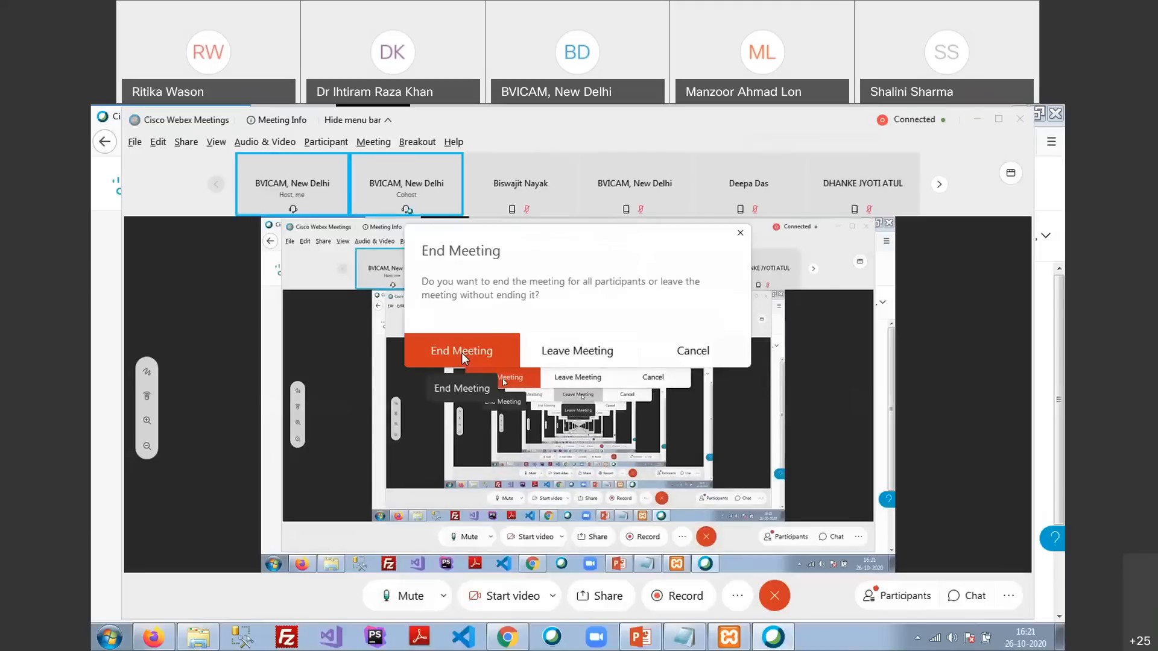
left_click(560, 353)
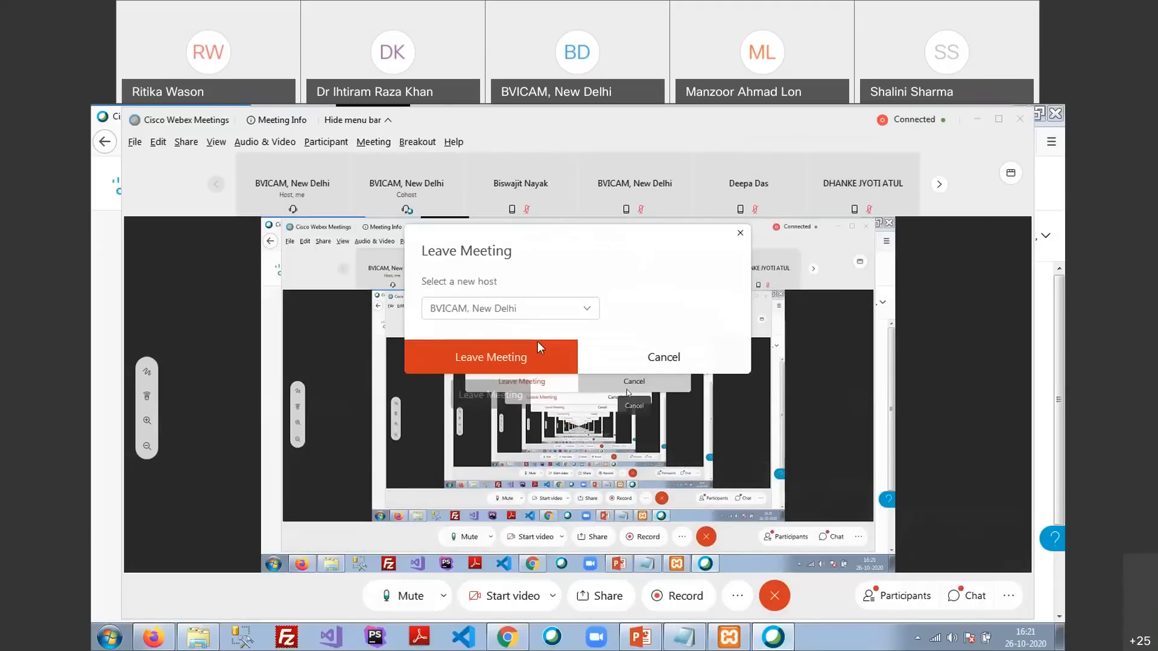
left_click(513, 357)
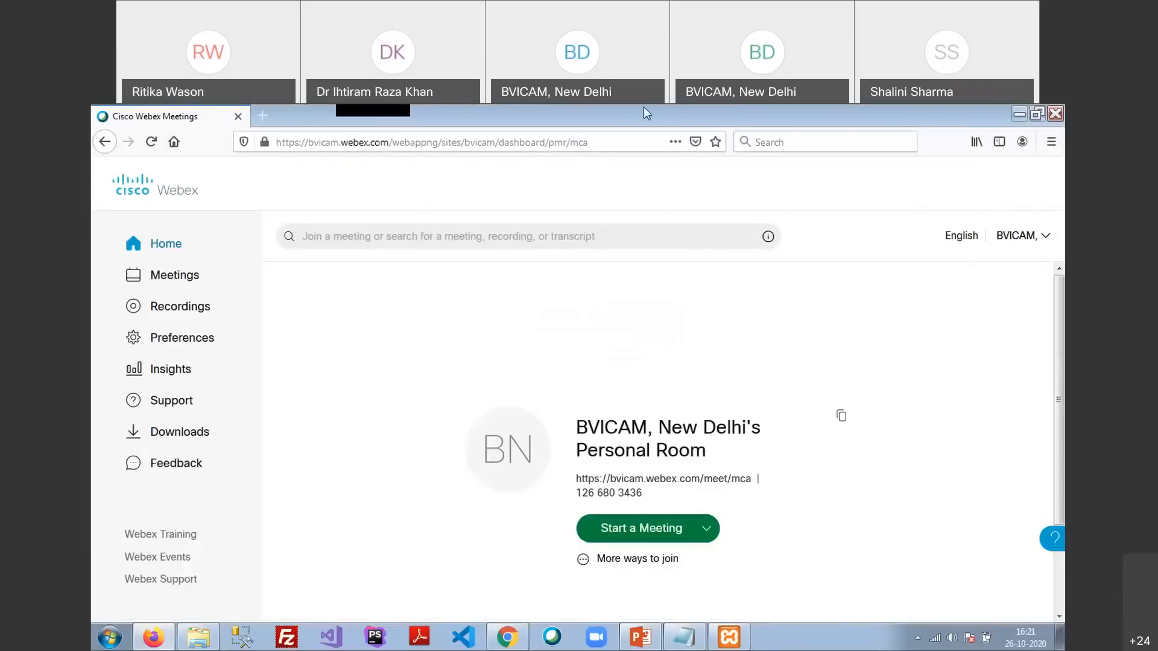
Open the Webex help panel, briefly show and hide Chrome, then bring XAMPP Control Panel forward
left_click(1053, 545)
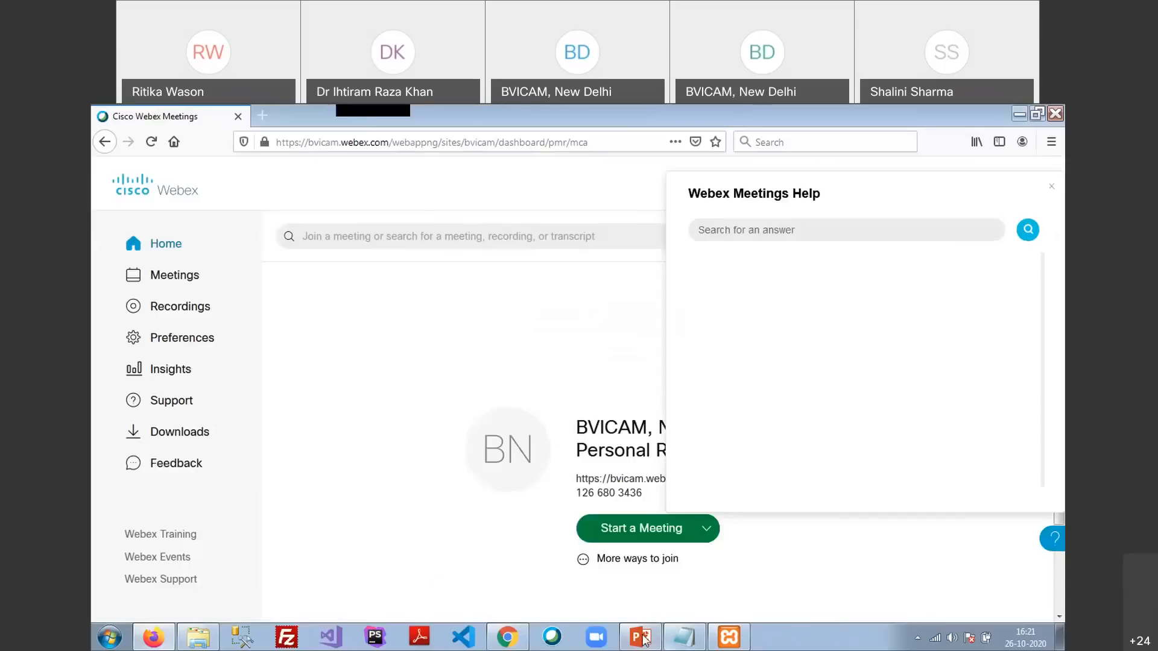
left_click(495, 643)
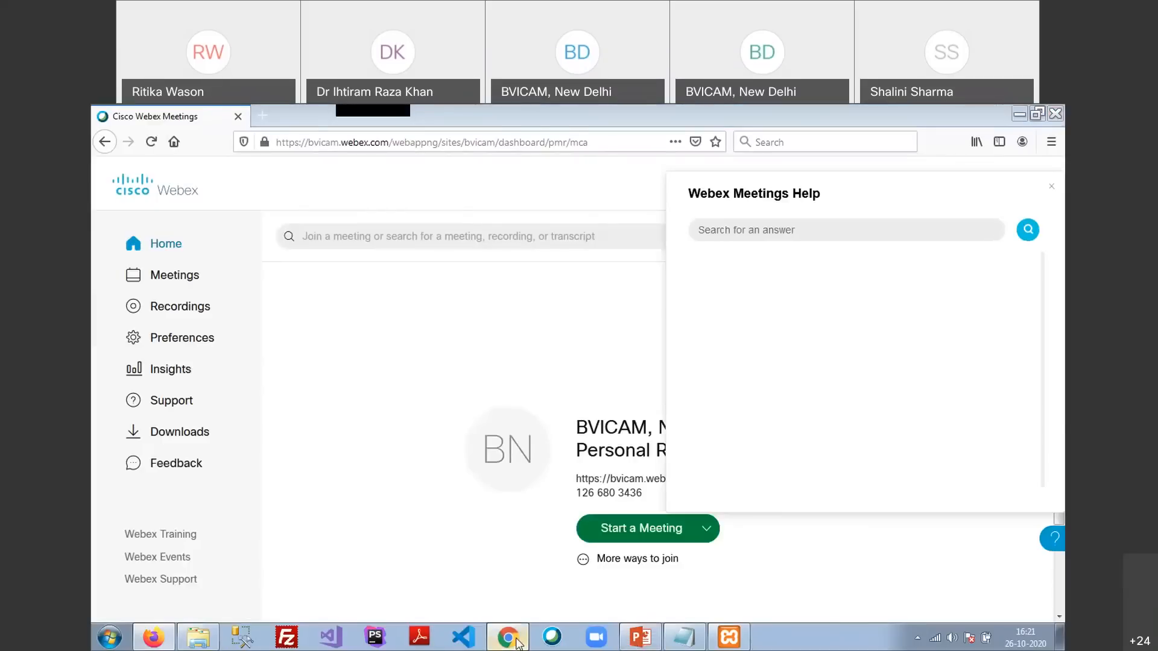
left_click(1047, 110)
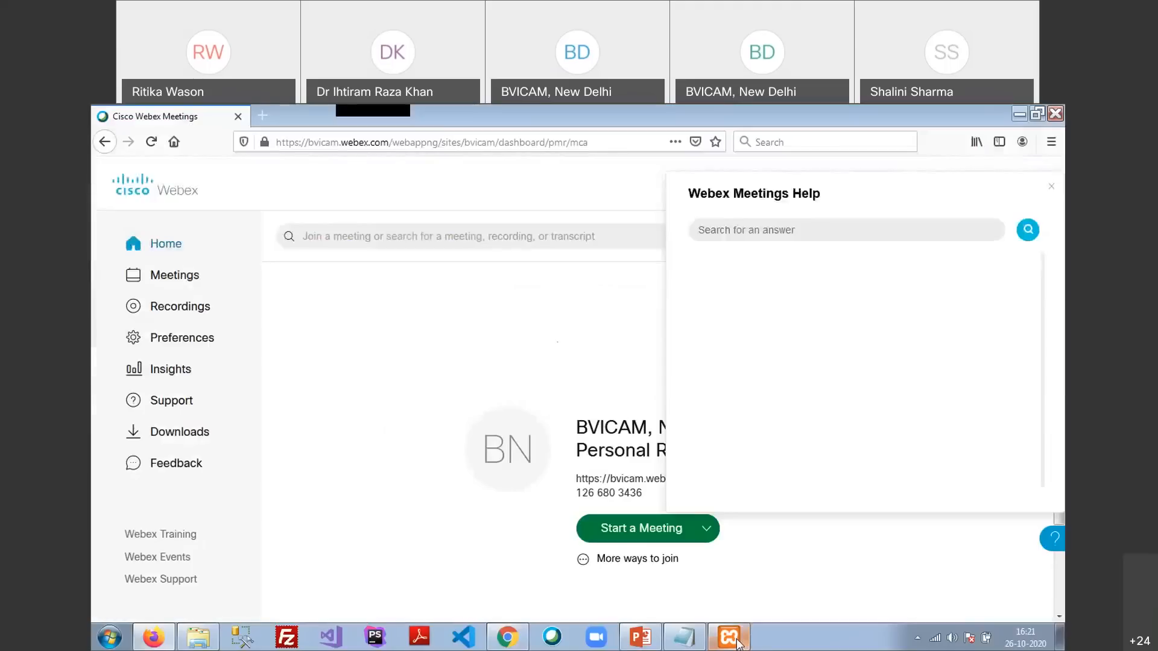
left_click(729, 637)
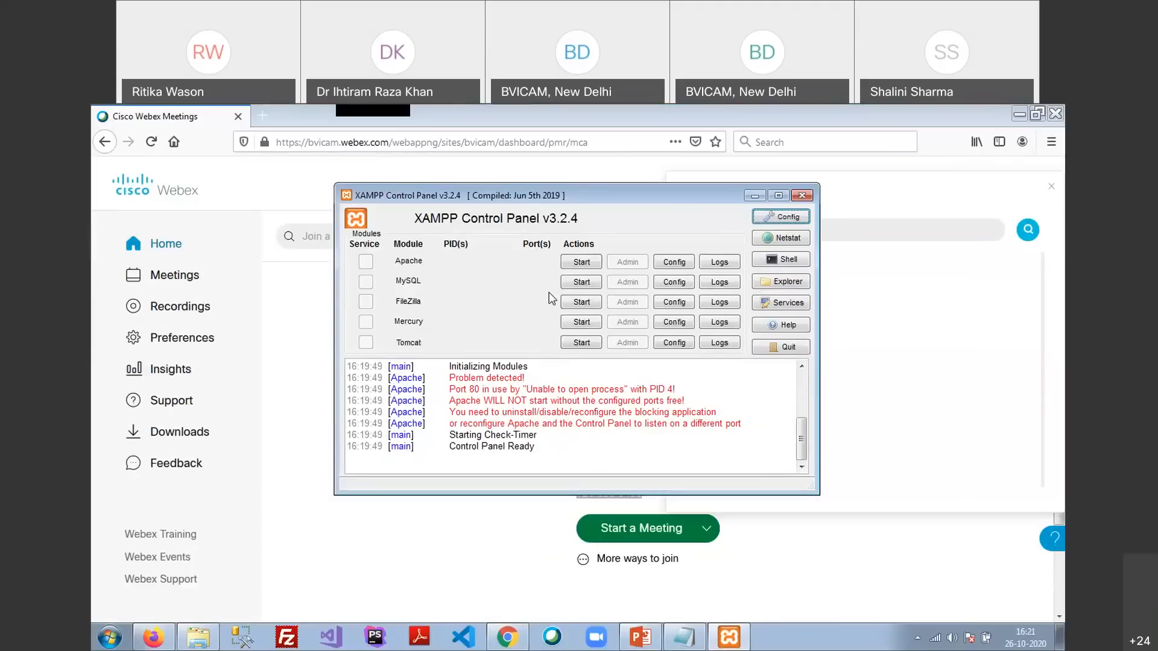
left_click(541, 639)
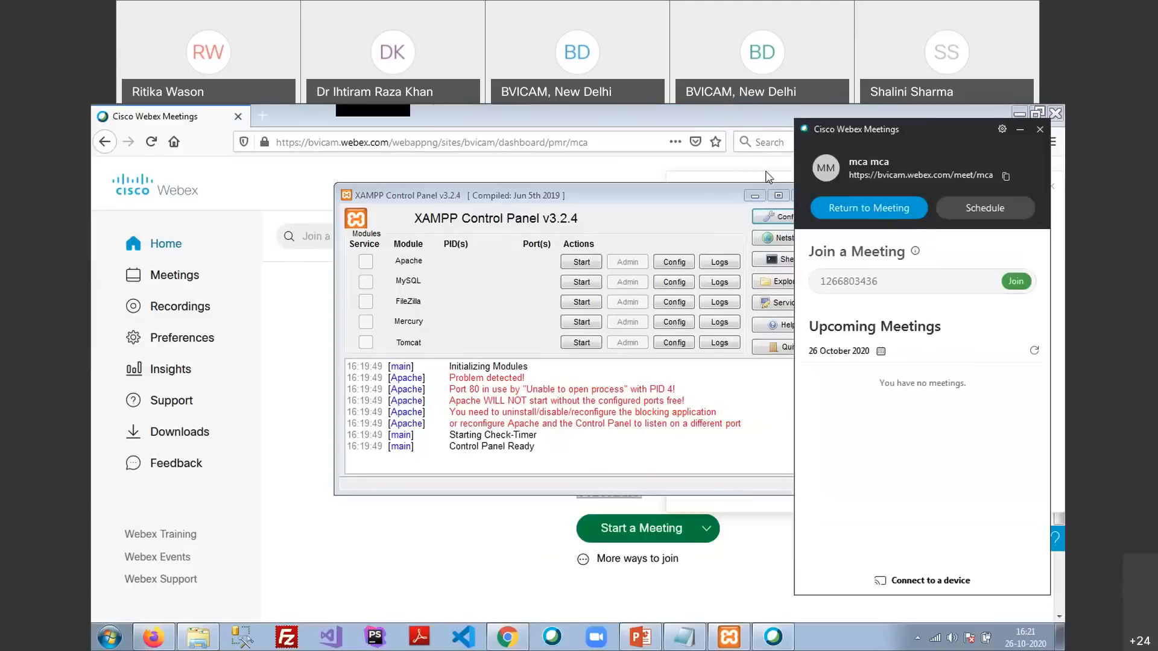
left_click(1028, 132)
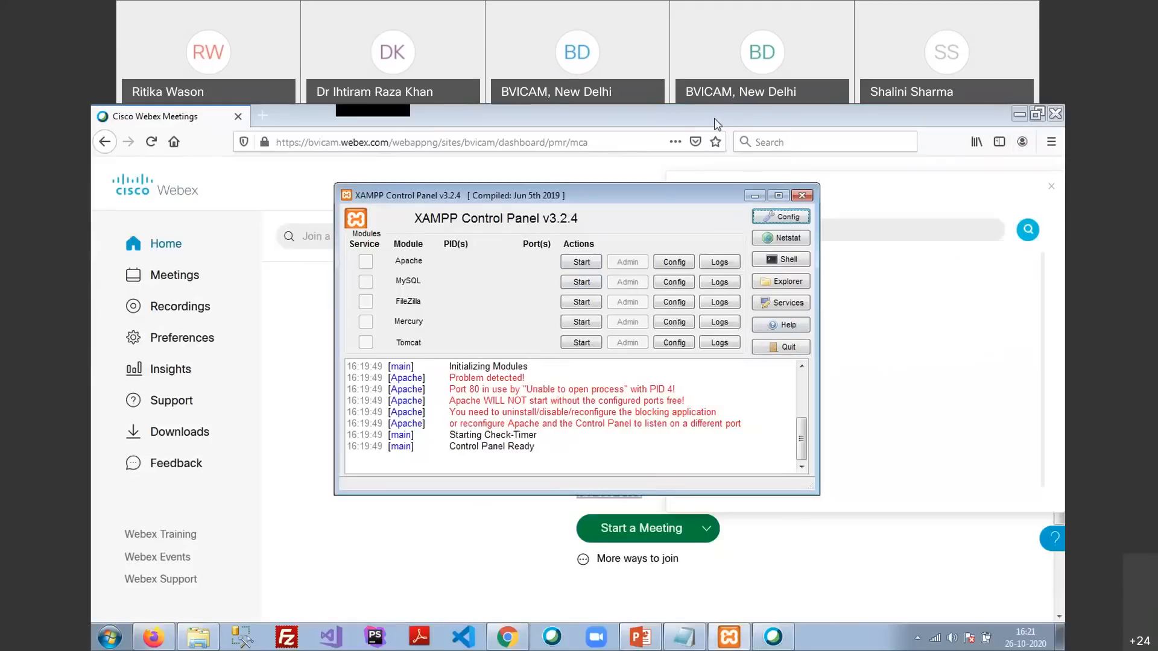
left_click(753, 119)
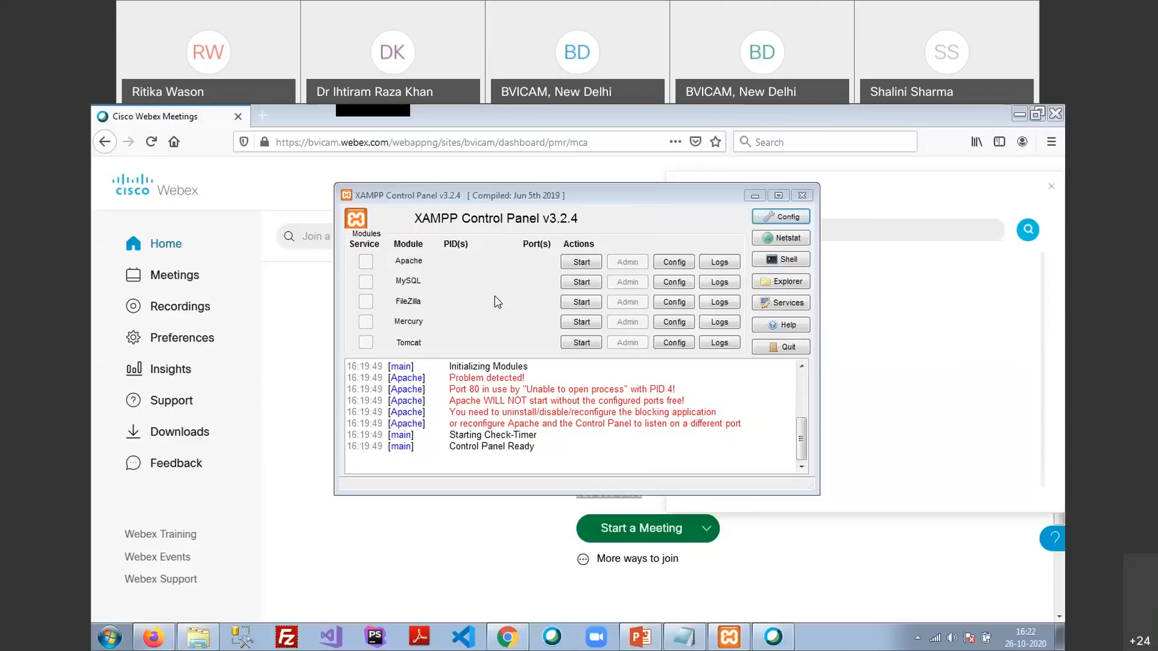
Start Apache, highlight its 'Port 80 in use' log error, and list Apache's config files
left_click(584, 264)
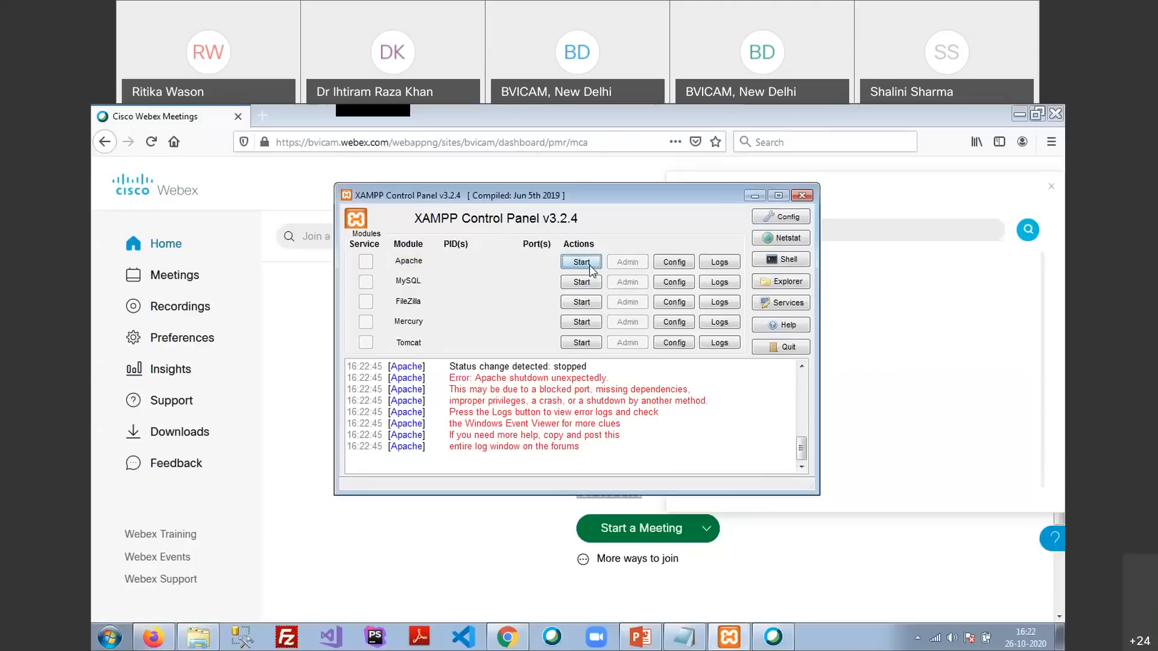
left_click(660, 432)
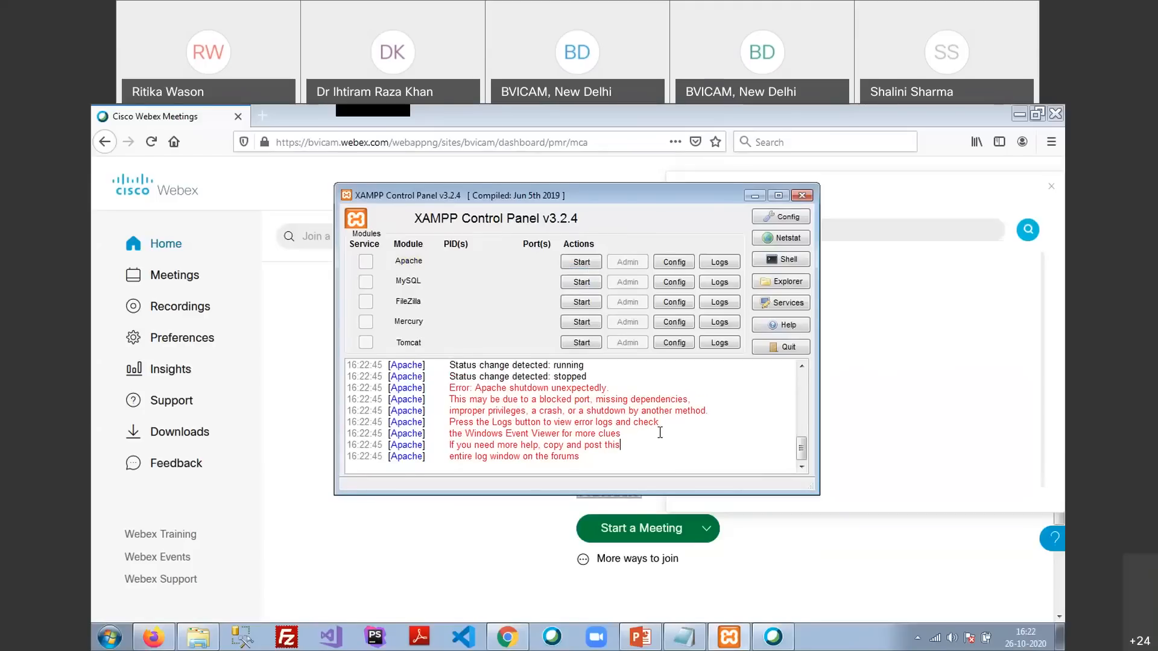
scroll(659, 432, "up", 3)
left_click_drag(450, 408, 678, 409)
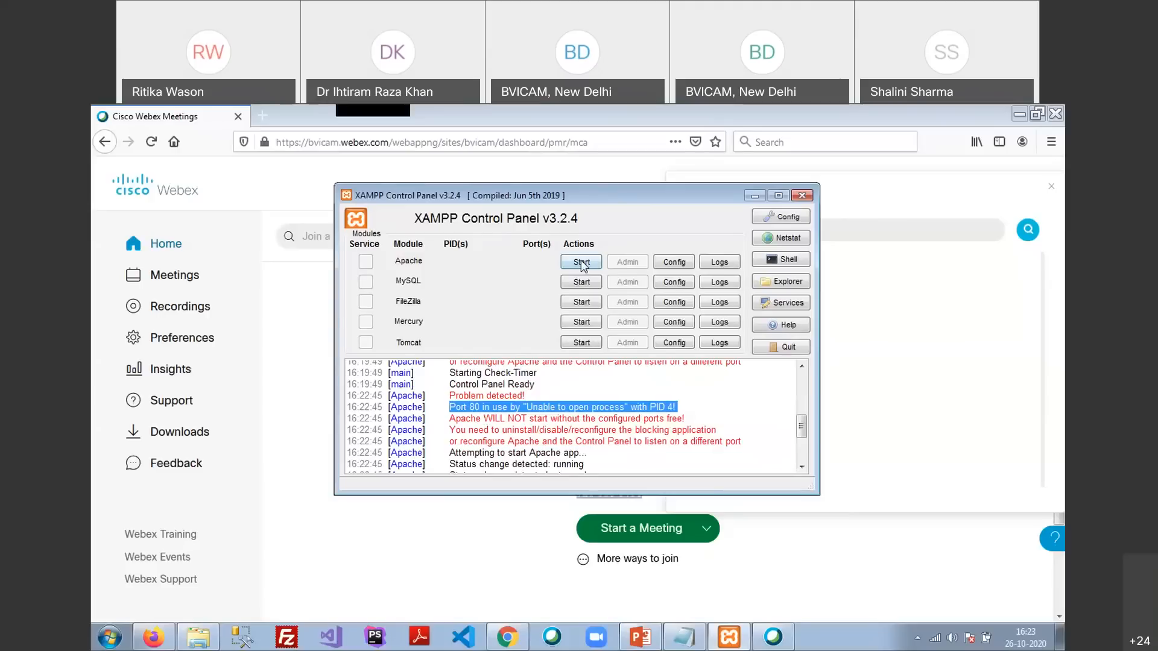
left_click(677, 263)
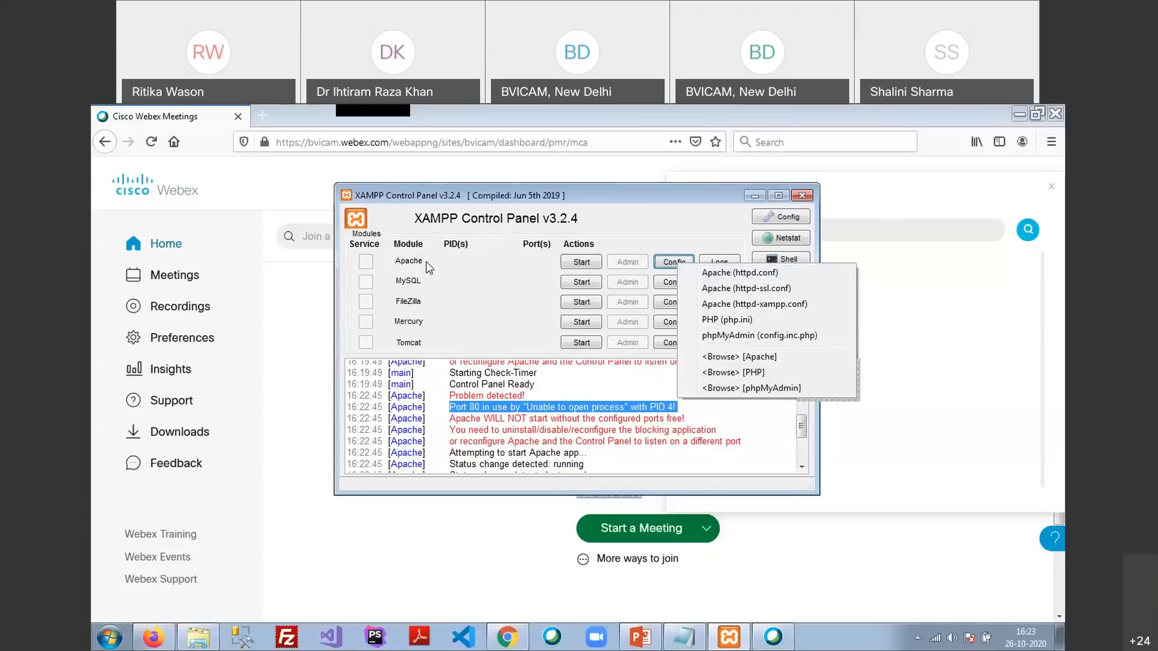
Open httpd.conf in an enlarged Notepad window and change 'Listen 80' to 'Listen 8080'
left_click(704, 275)
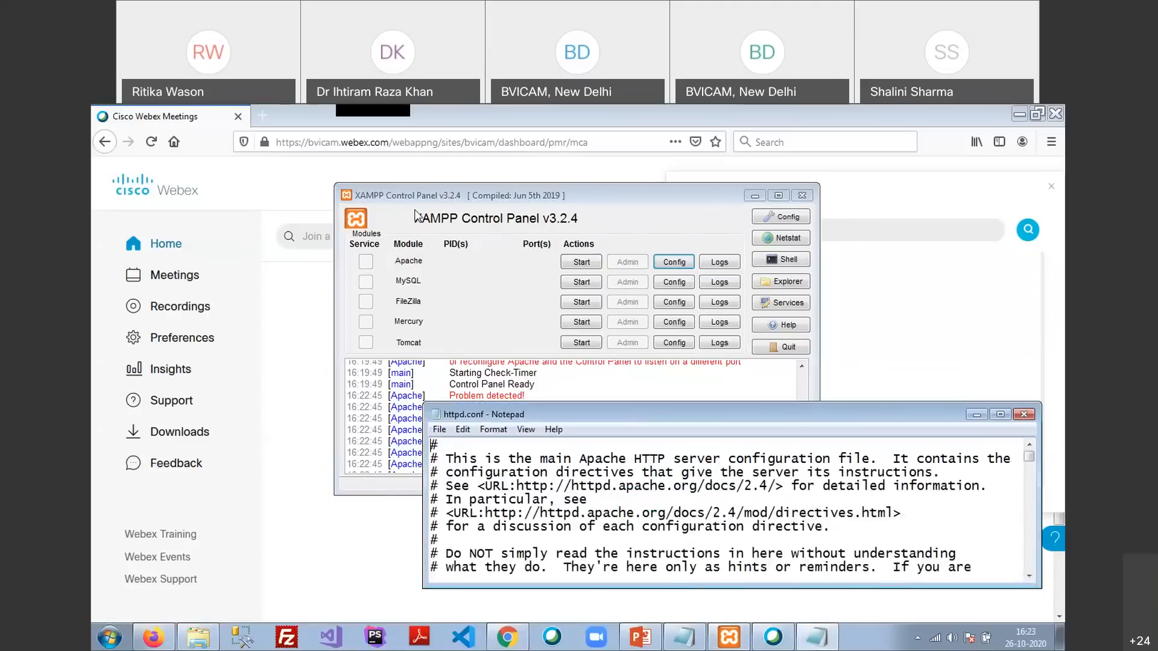
left_click_drag(641, 414, 414, 180)
left_click_drag(495, 357, 499, 582)
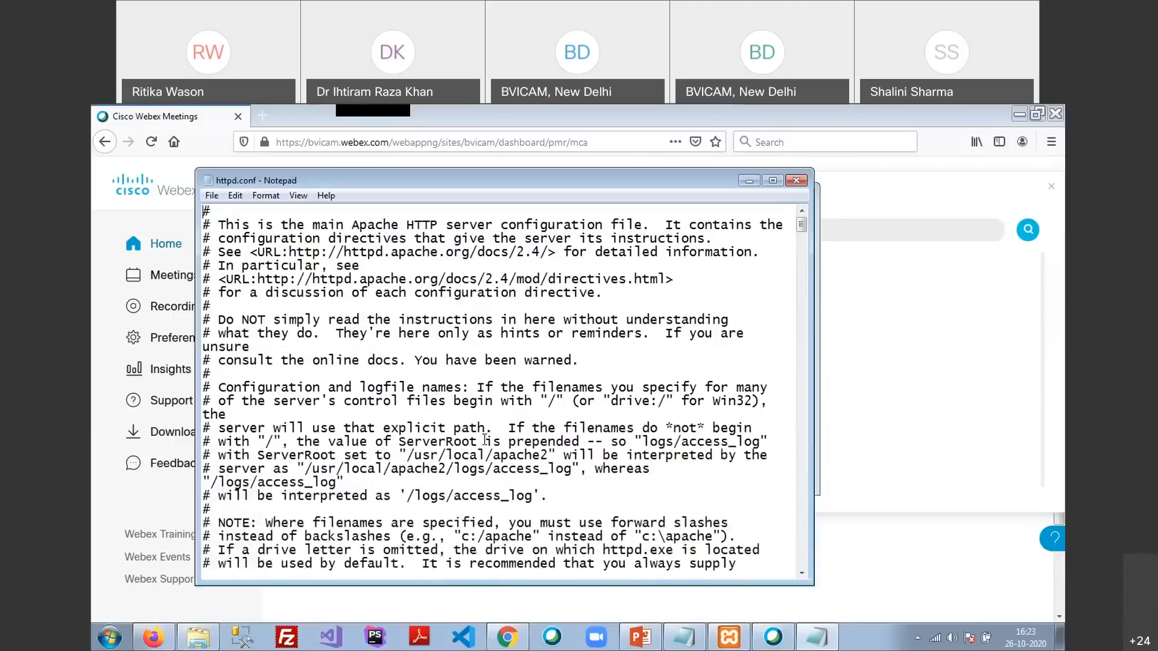
key("ctrl+f")
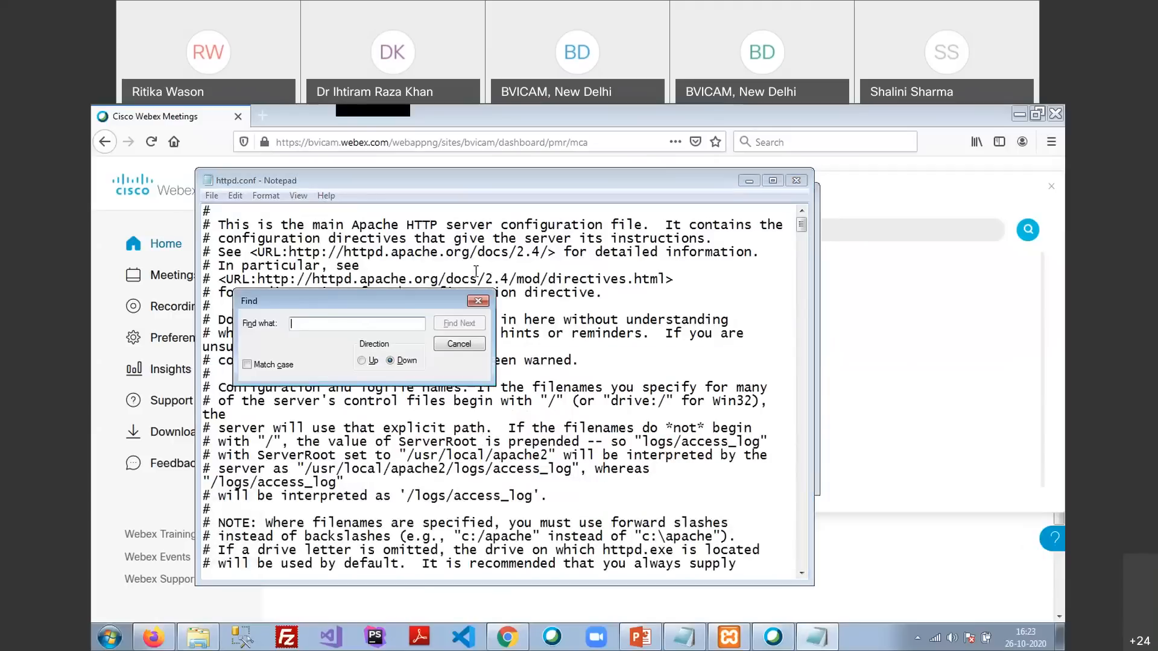
type("80")
key("Return")
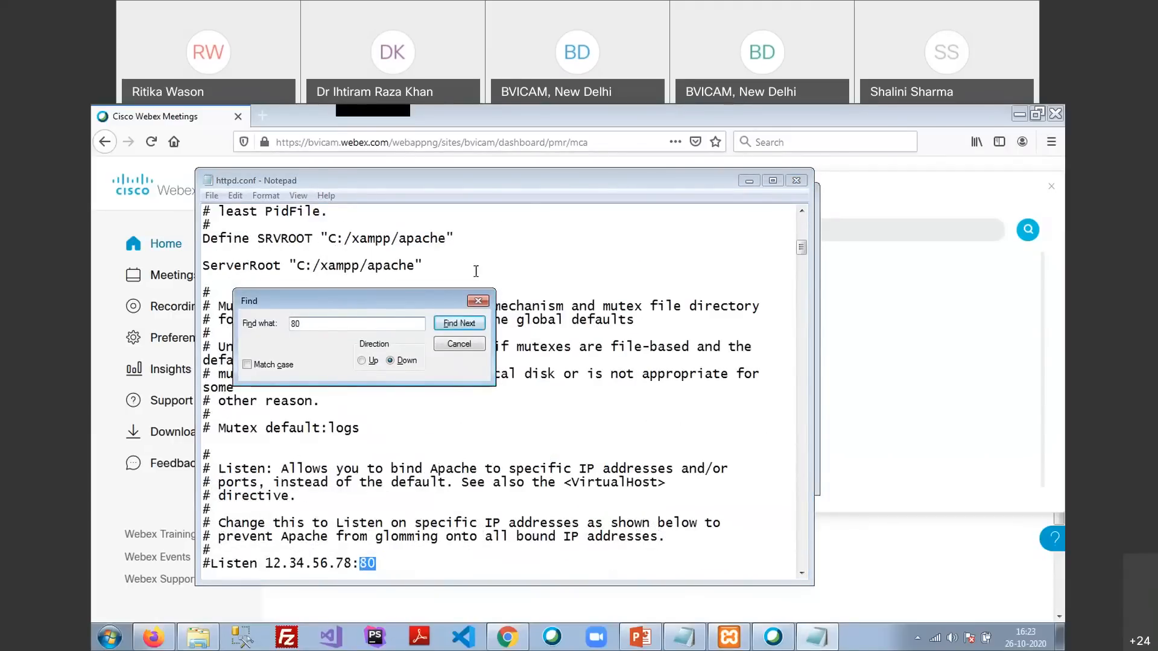
left_click(477, 301)
left_click(436, 539)
scroll(402, 543, "down", 2)
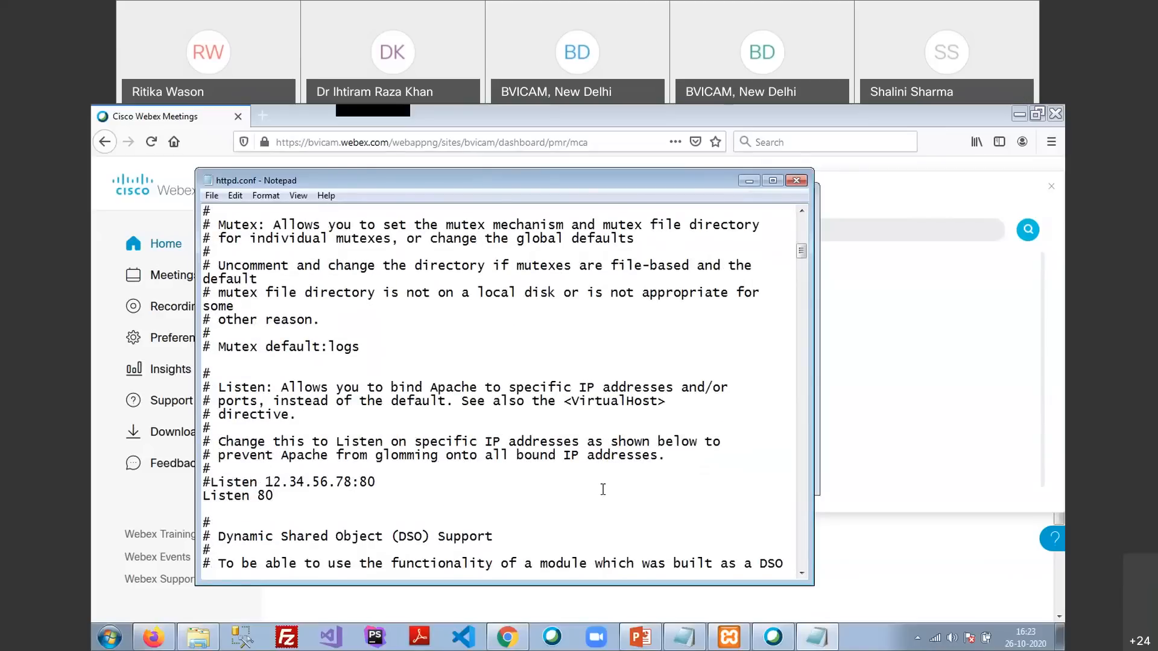
left_click(260, 496)
left_click_drag(259, 496, 273, 496)
type("8080")
Search for the next 80 and locate the 'ServerName localhost:80' line
left_click(336, 482)
key("ctrl+f")
type("80")
key("Return")
key("Return")
key("Return")
key("Return")
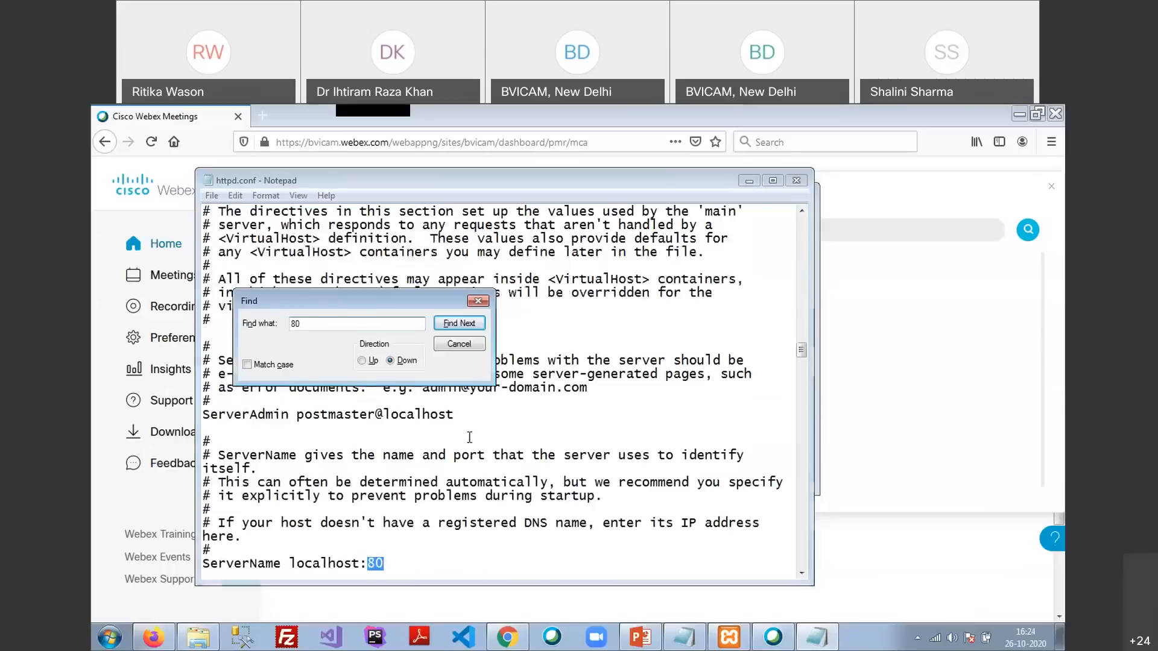
key("Escape")
left_click(386, 568)
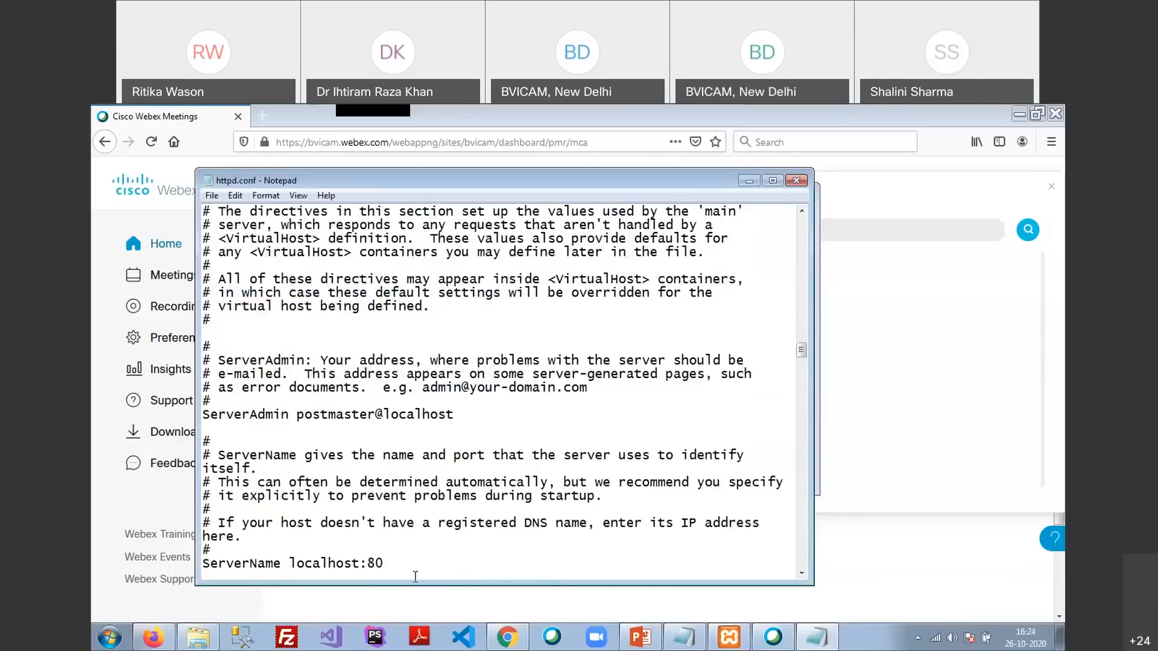
left_click_drag(292, 563, 361, 564)
Load localhost in a new Firefox tab, which returns HTTP Error 404 Not Found
left_click(381, 574)
left_click(261, 116)
left_click(280, 139)
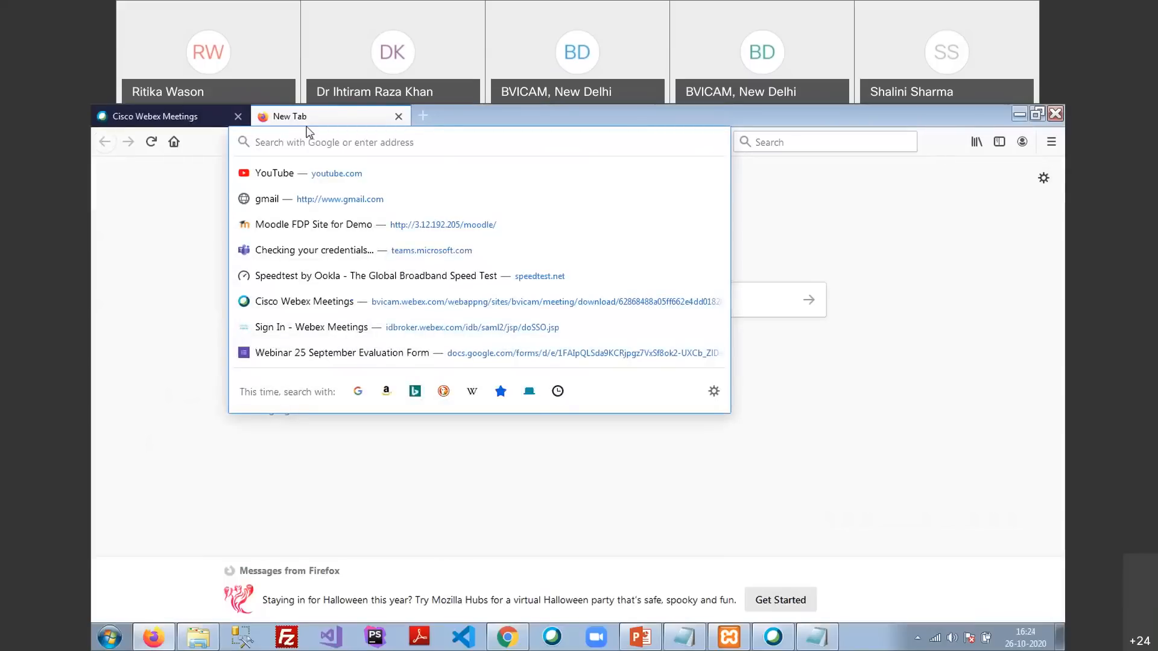
type("localhost")
key("Return")
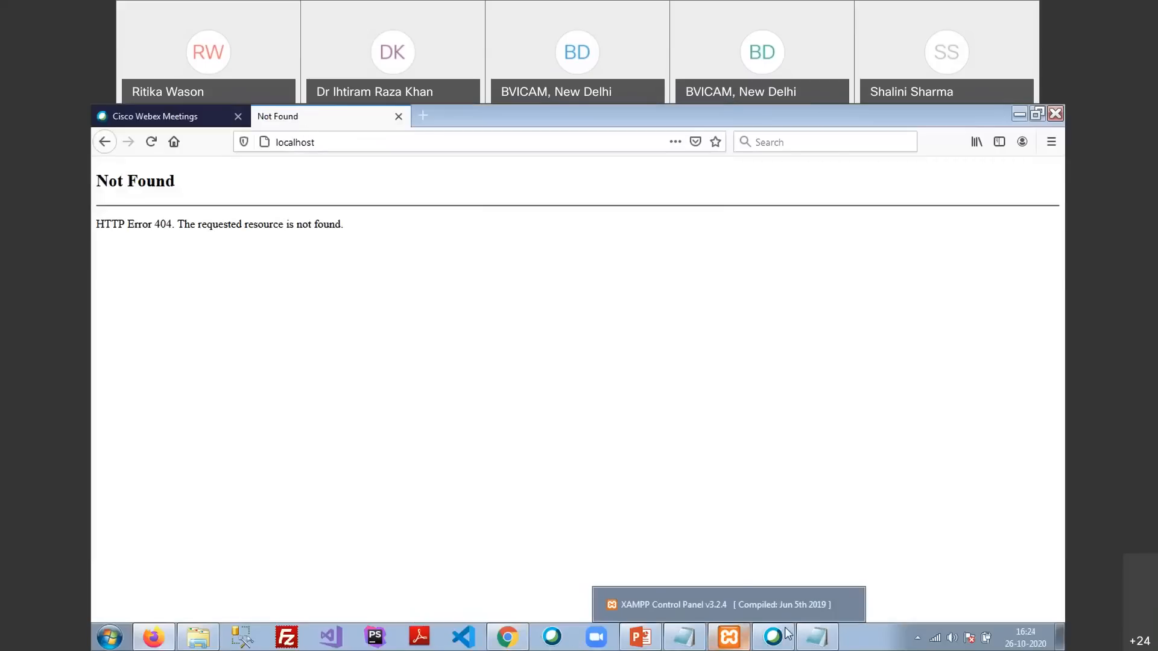
left_click(817, 638)
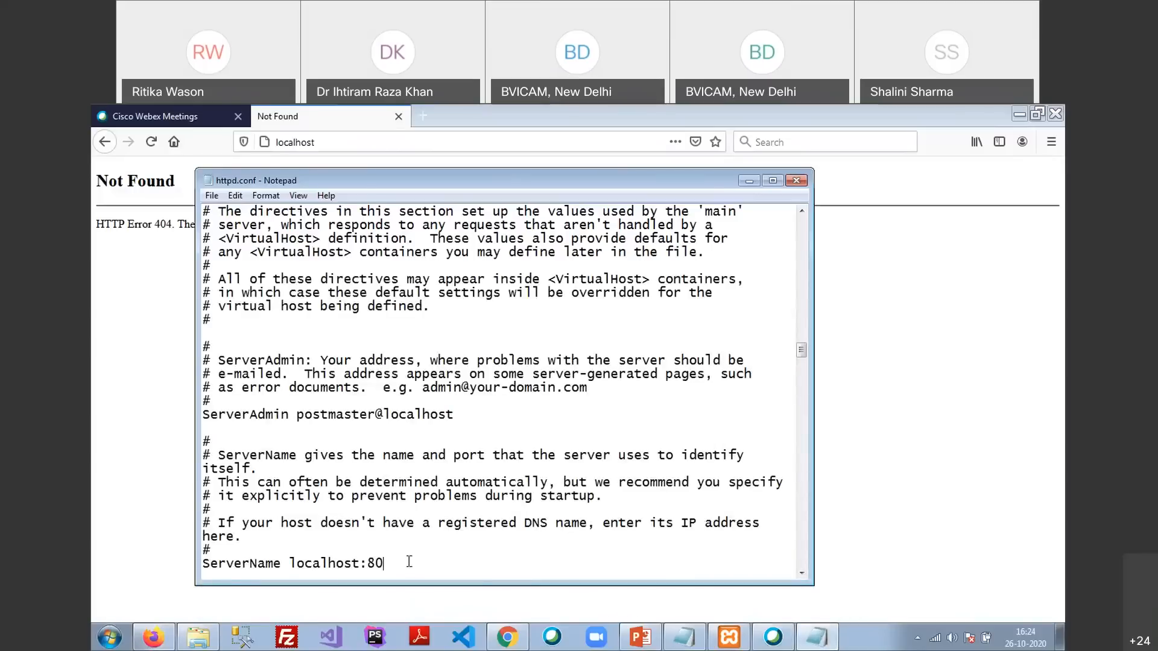
Change ServerName to localhost:8080, then save and close httpd.conf
type("80")
left_click(212, 195)
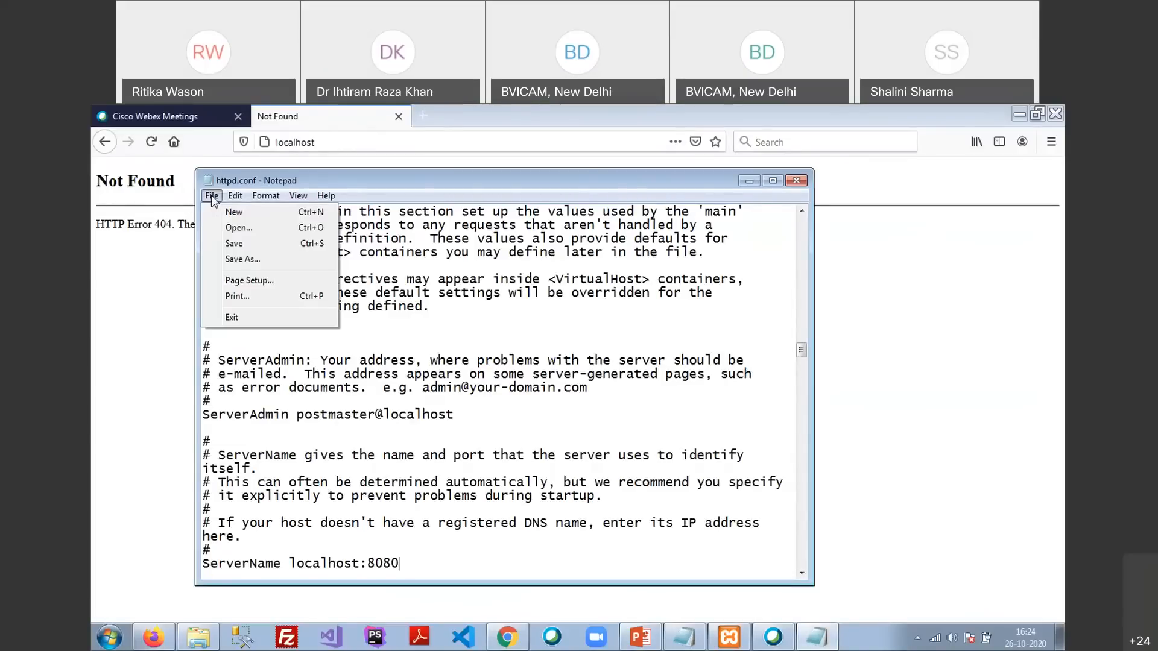
left_click(234, 244)
left_click(796, 180)
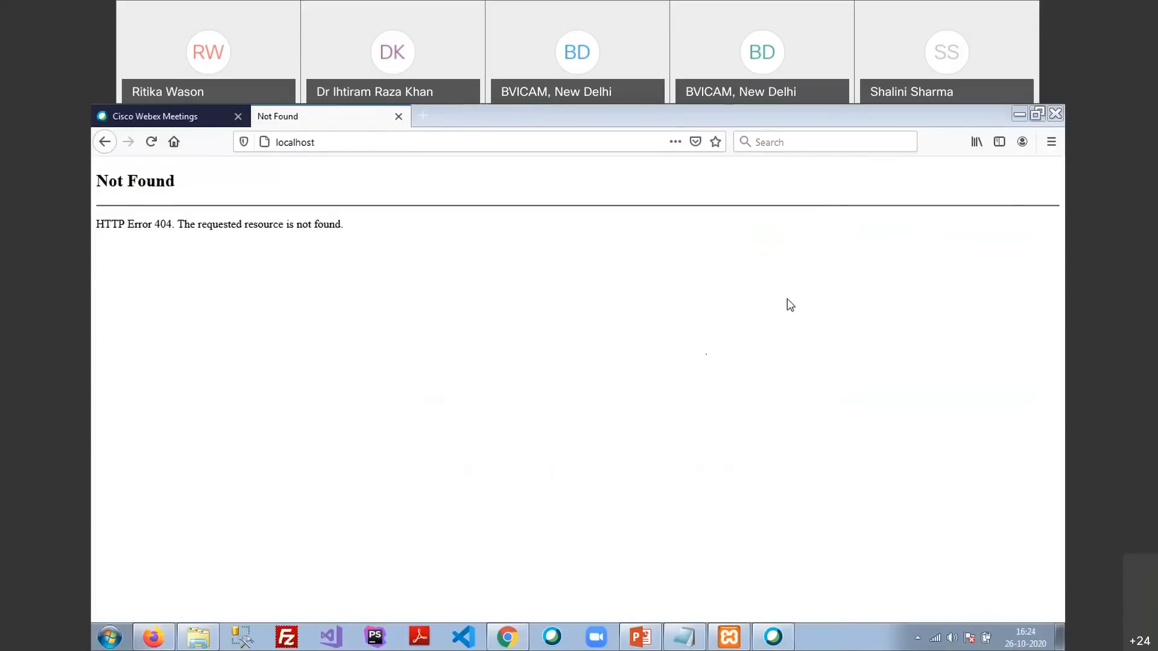
Start Apache in XAMPP Control Panel so it runs on ports 443 and 8080
left_click(727, 639)
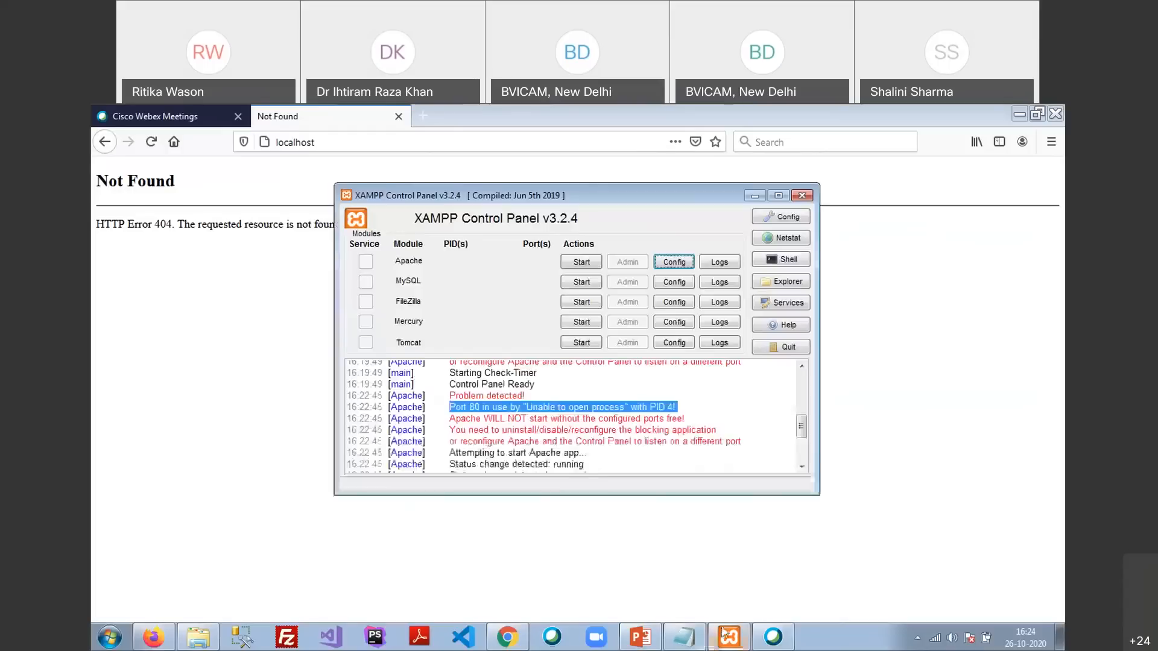
left_click(581, 263)
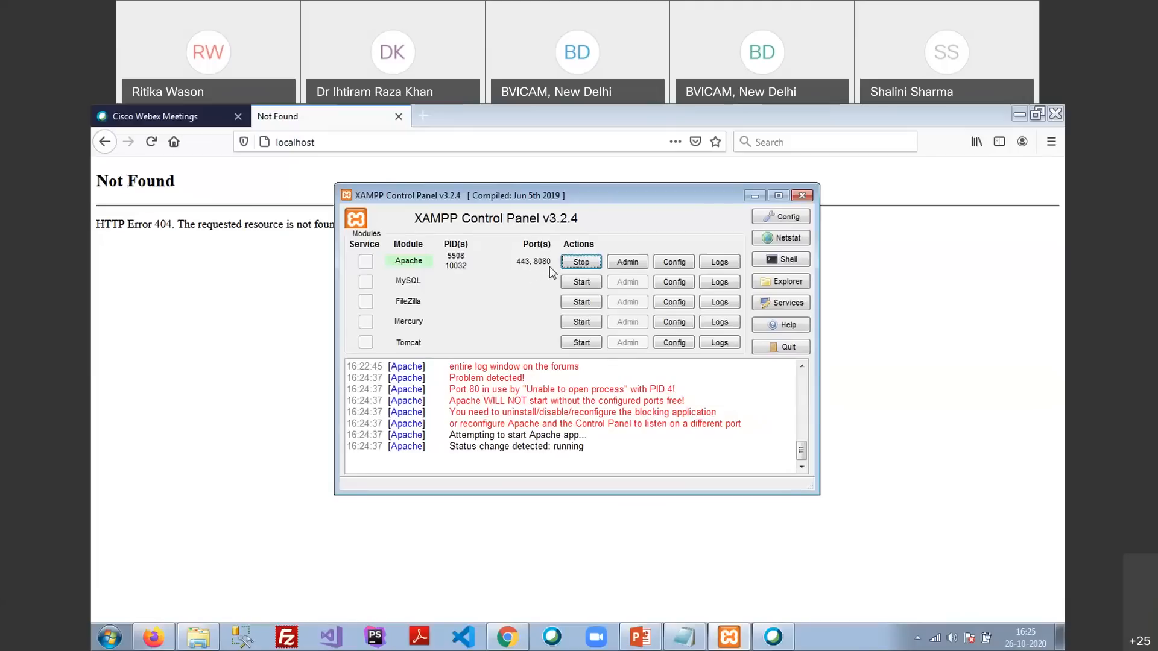
left_click(367, 142)
Load localhost:8080/ in Firefox to reach the Welcome to XAMPP for Windows 7.2.34 page
key("End")
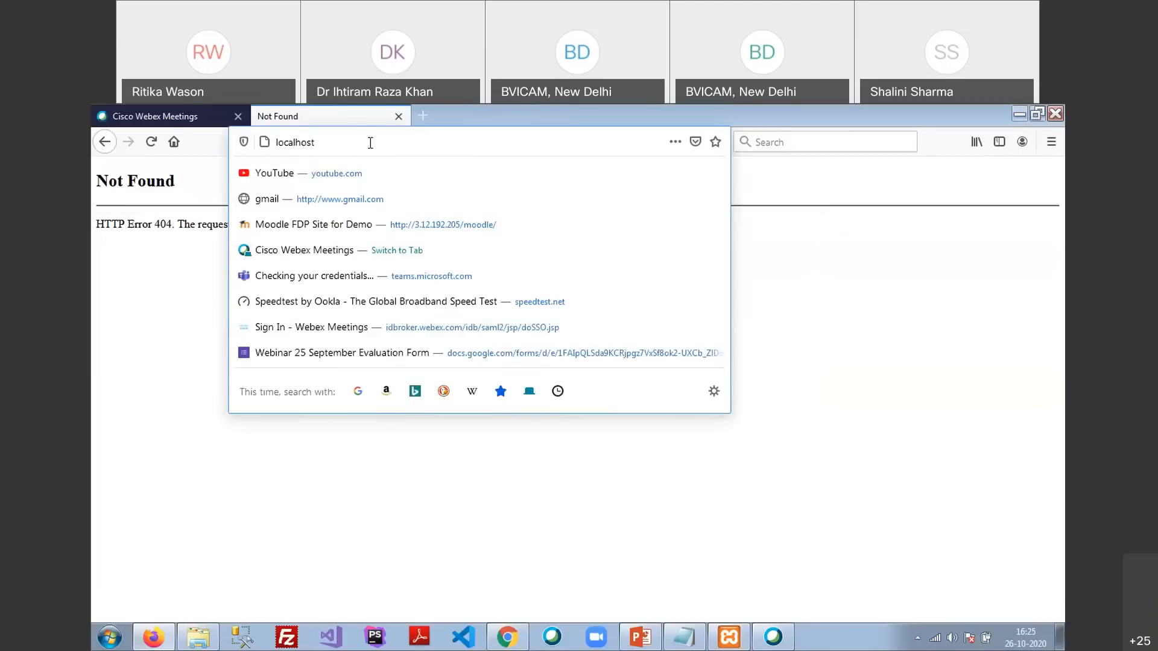
type(":8080")
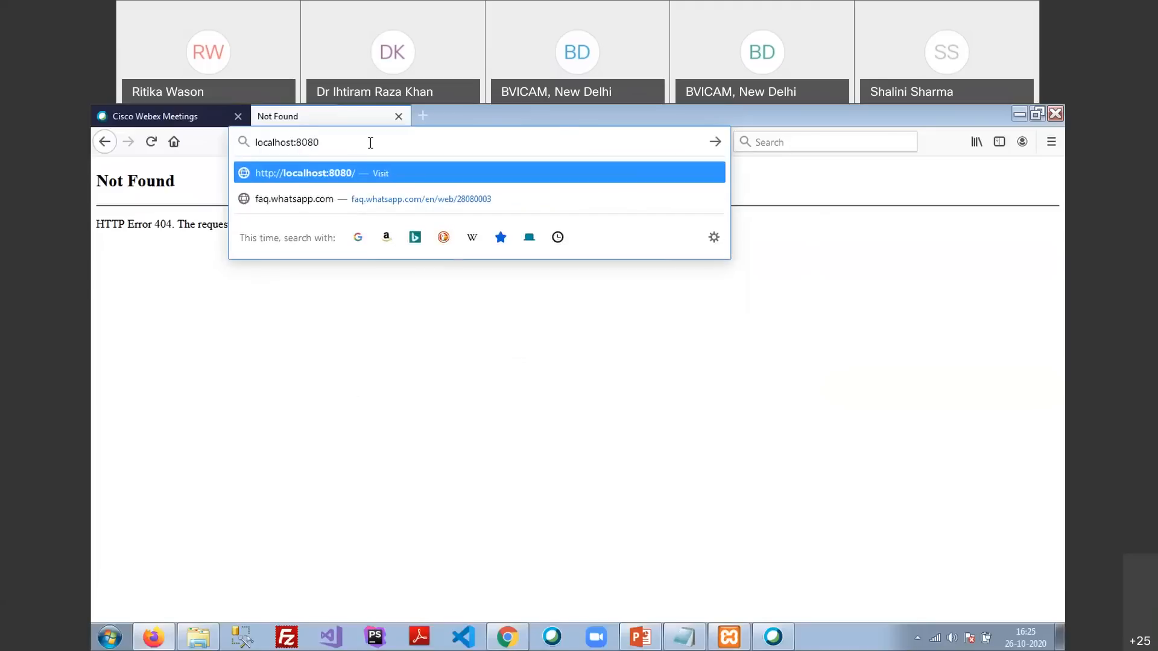
key("Return")
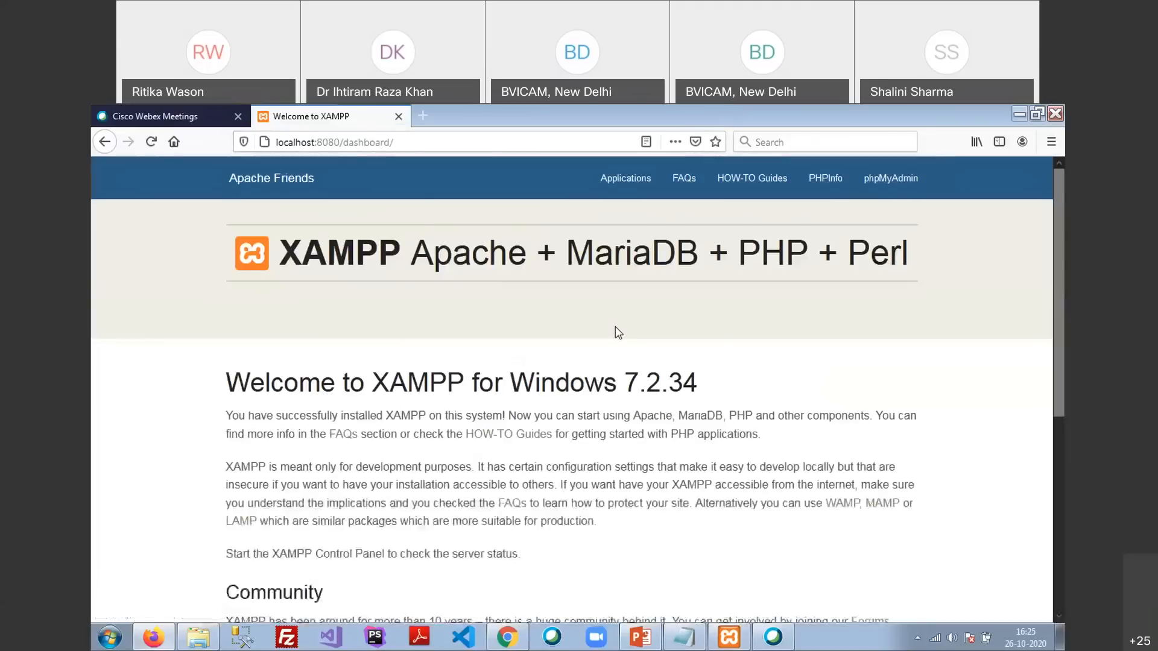
left_click(729, 637)
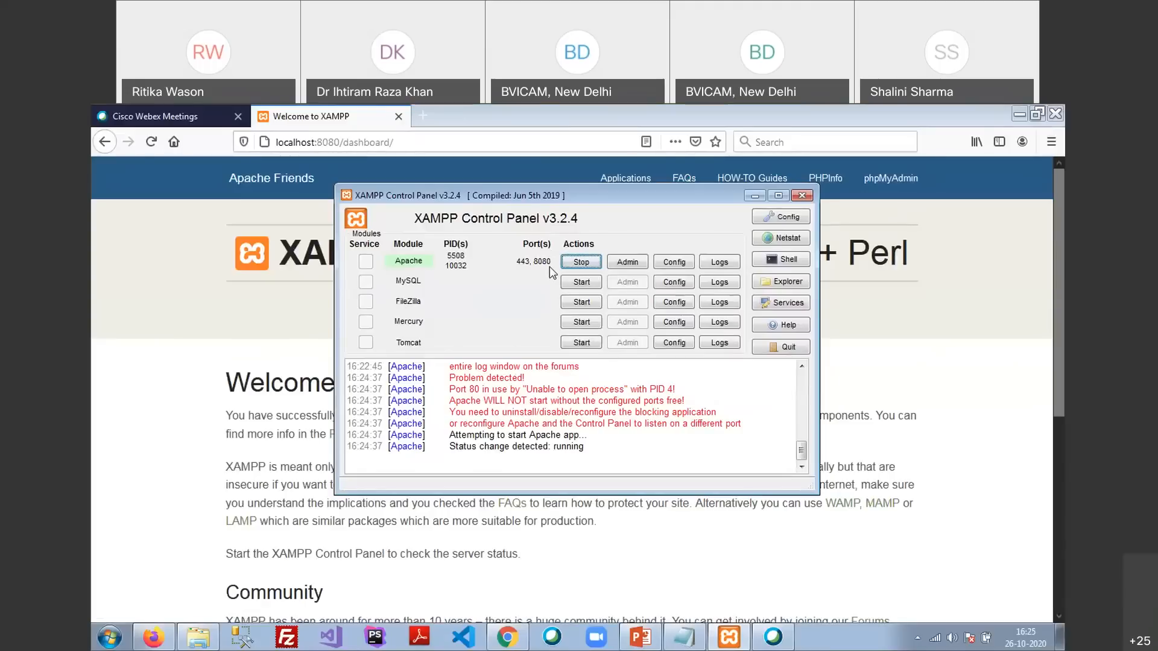
left_click_drag(314, 143, 574, 186)
key("BackSpace")
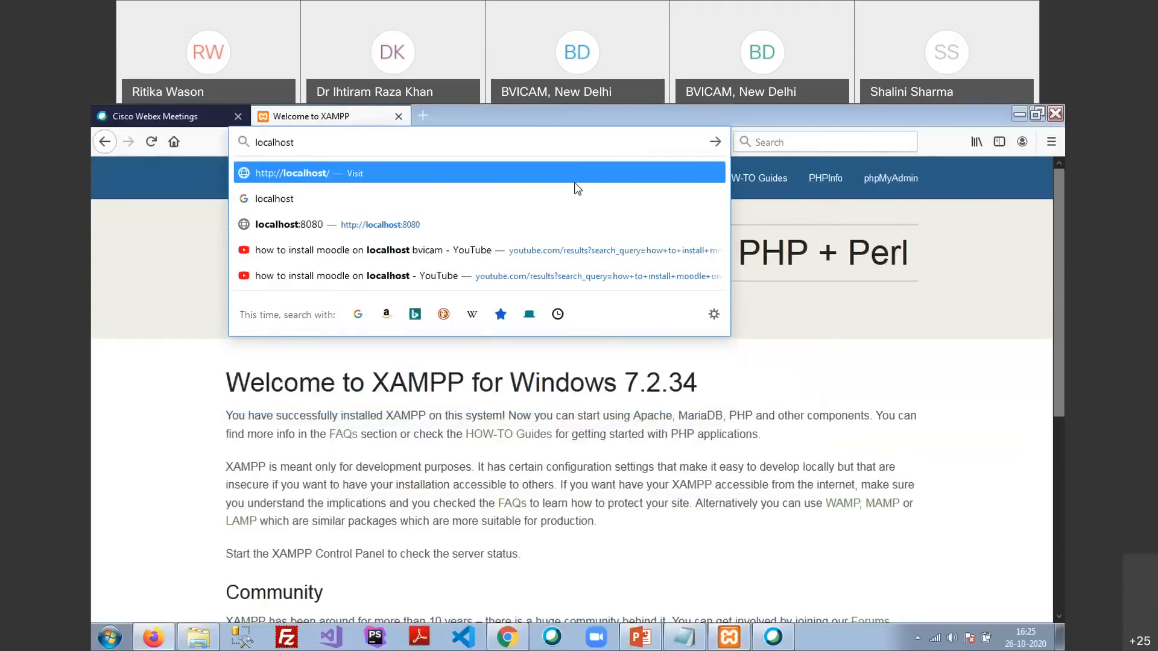
type(":")
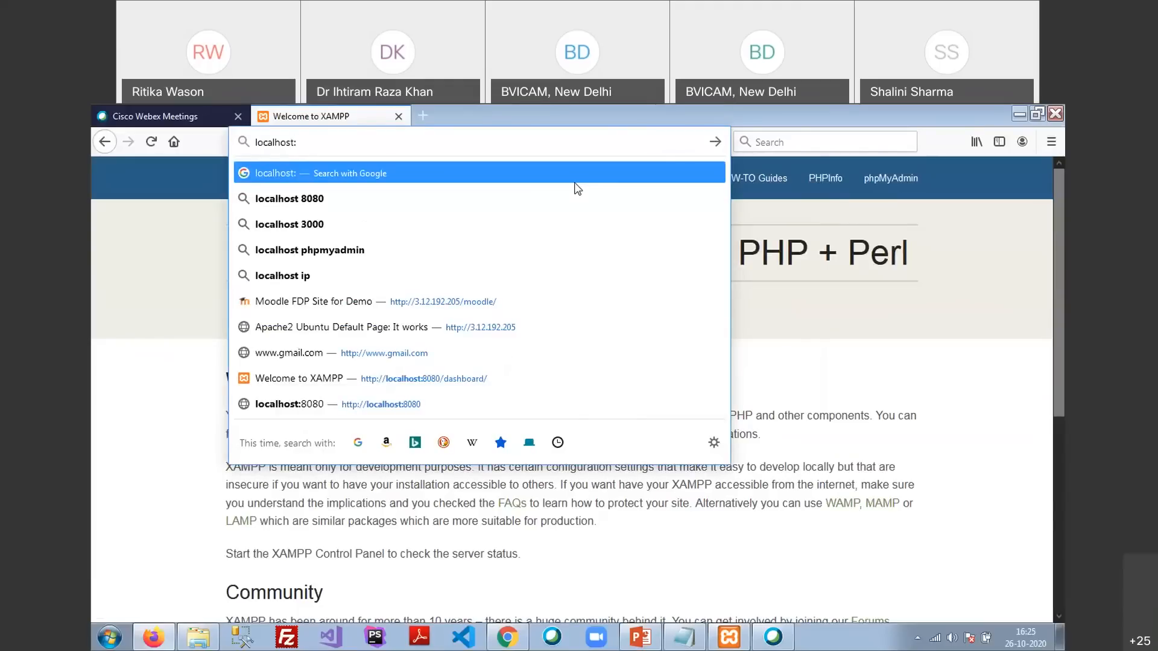
type("8080/")
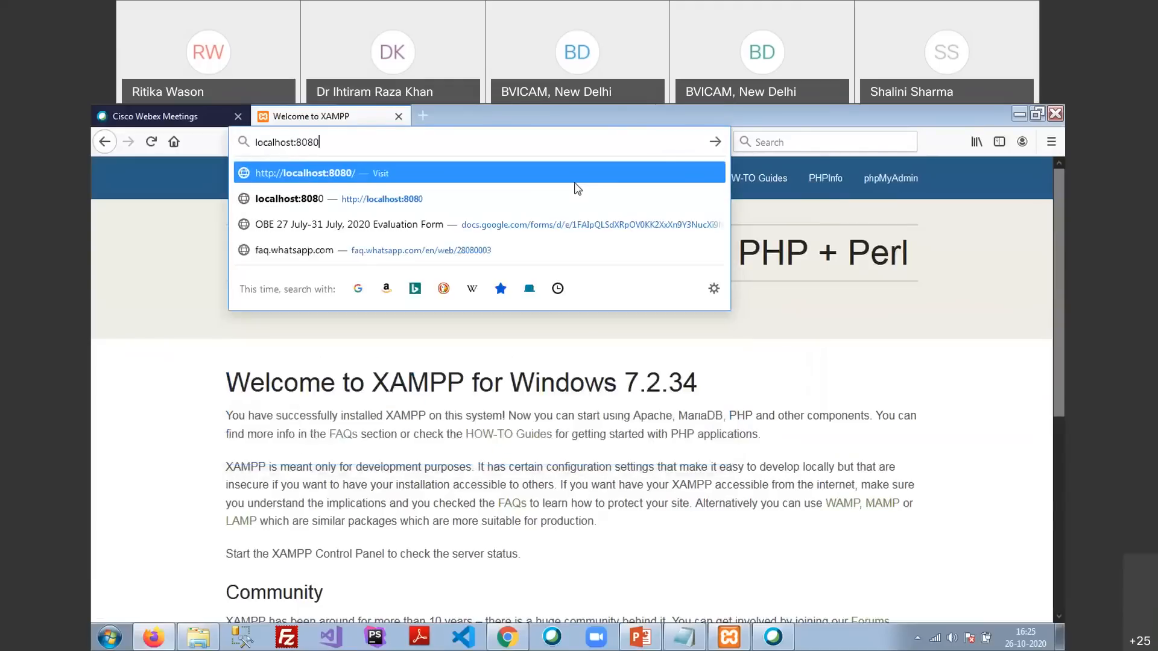
key("Return")
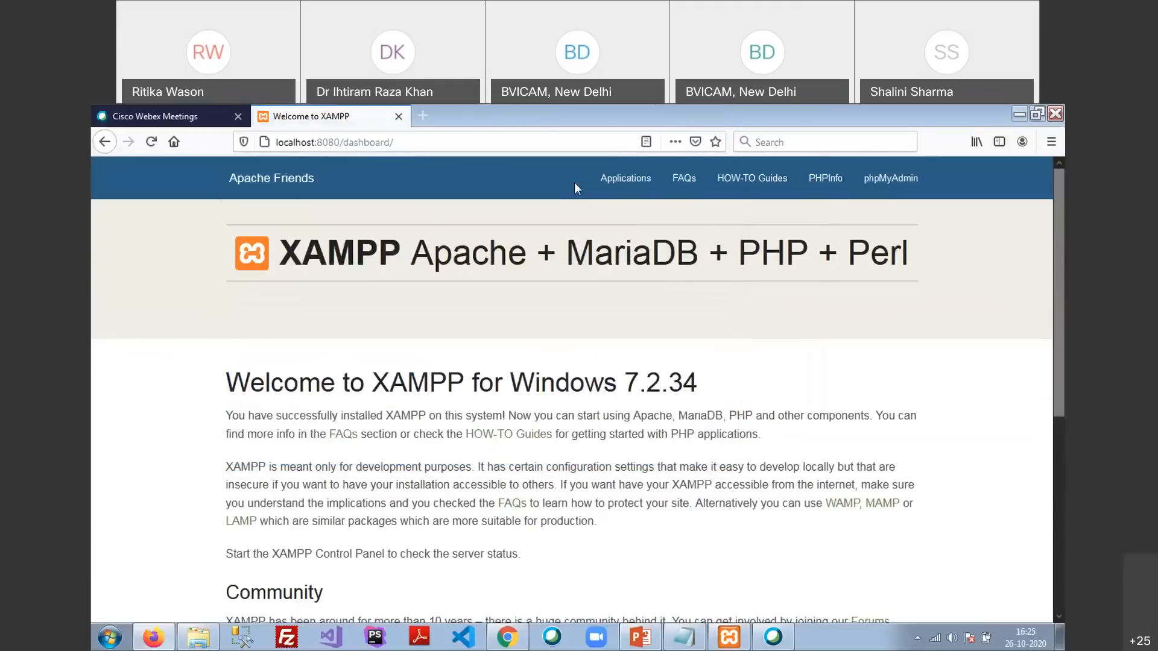
key("alt+Tab")
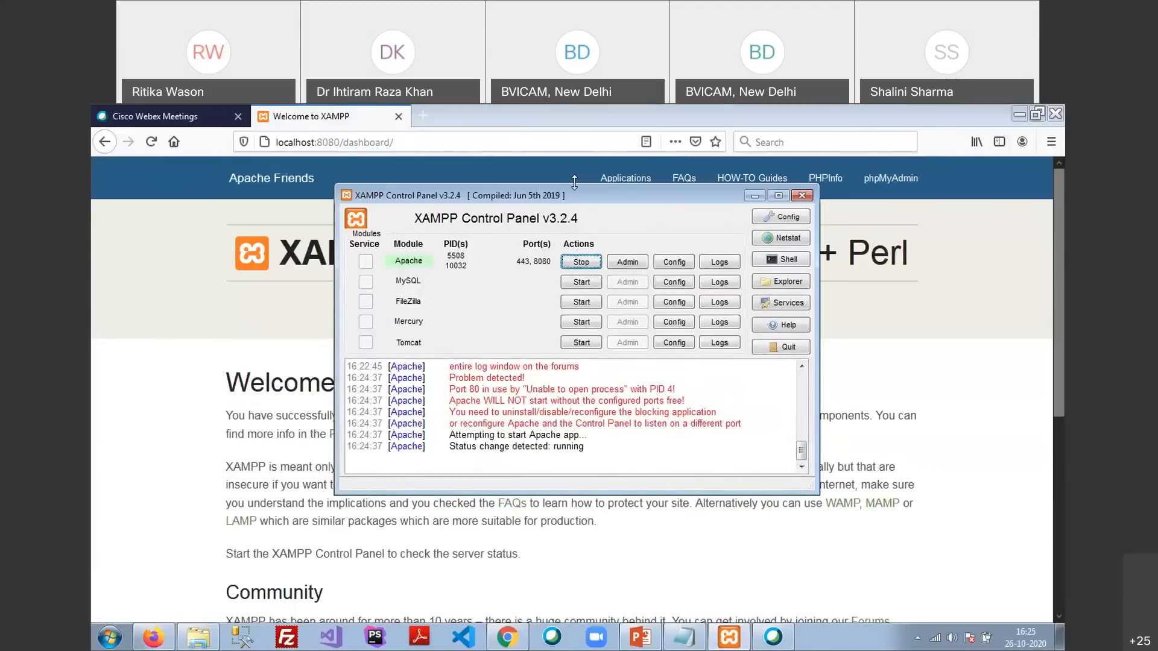
Start MySQL so it runs on port 3306 alongside Apache
left_click(580, 283)
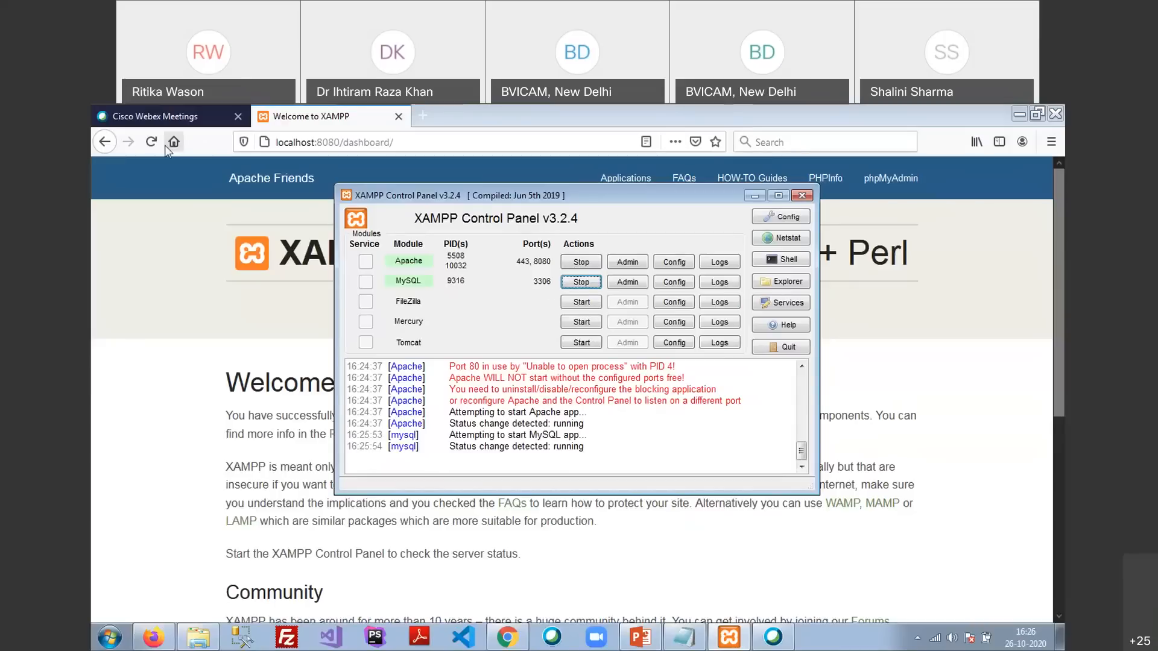
left_click(300, 145)
left_click(300, 142)
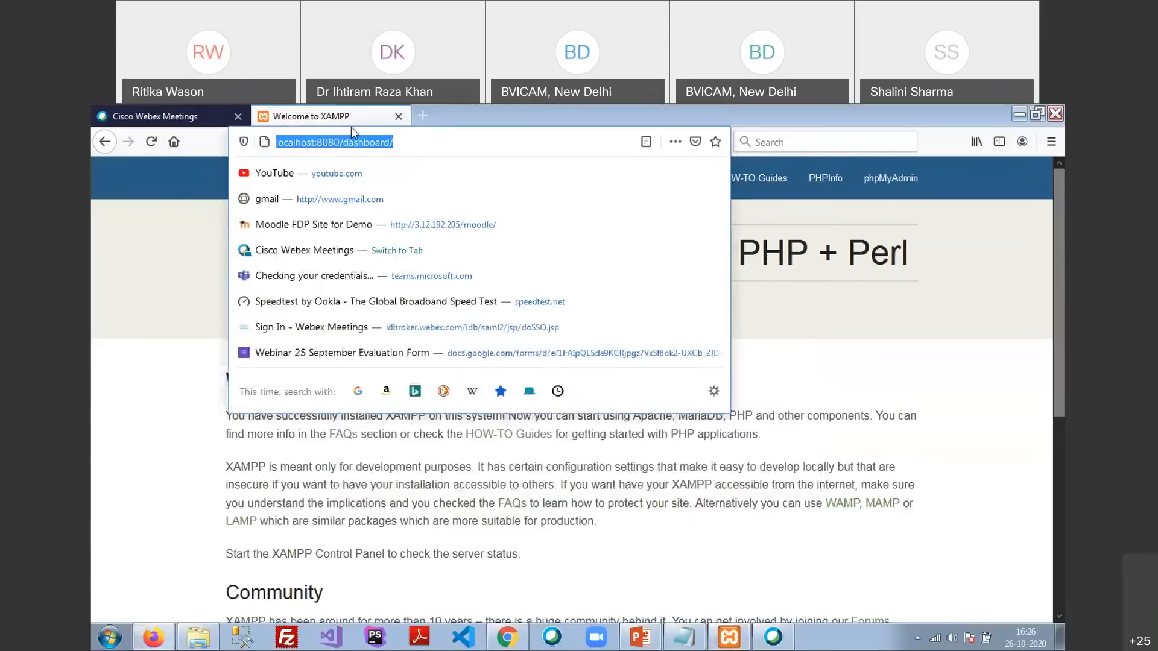
left_click(136, 244)
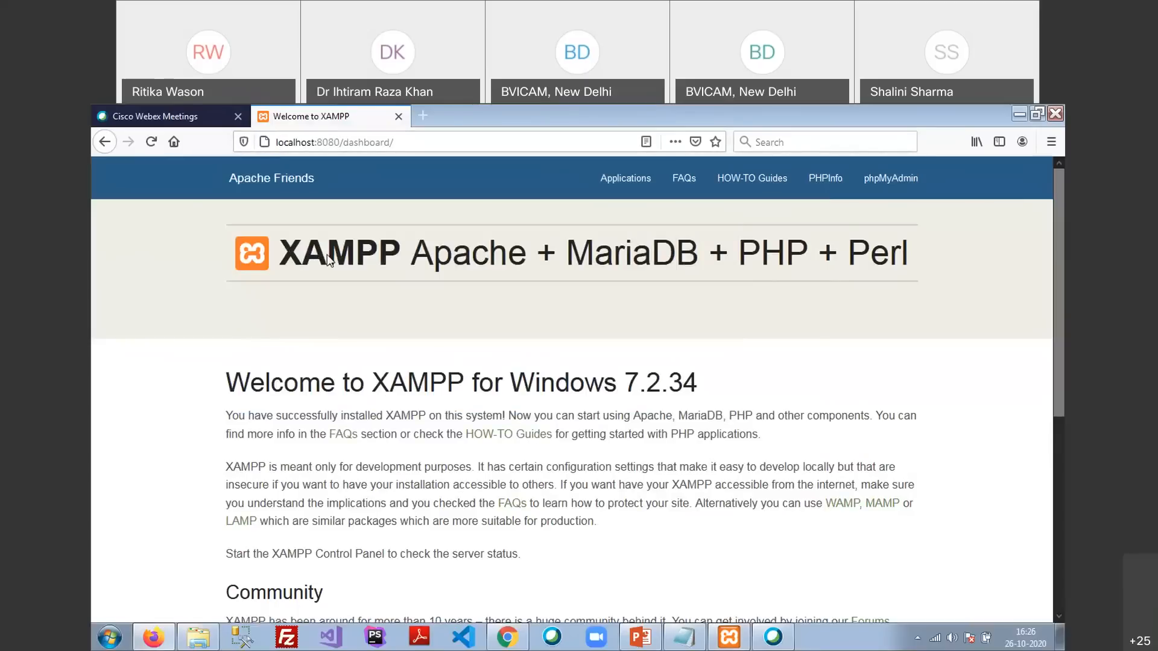
double_click(632, 255)
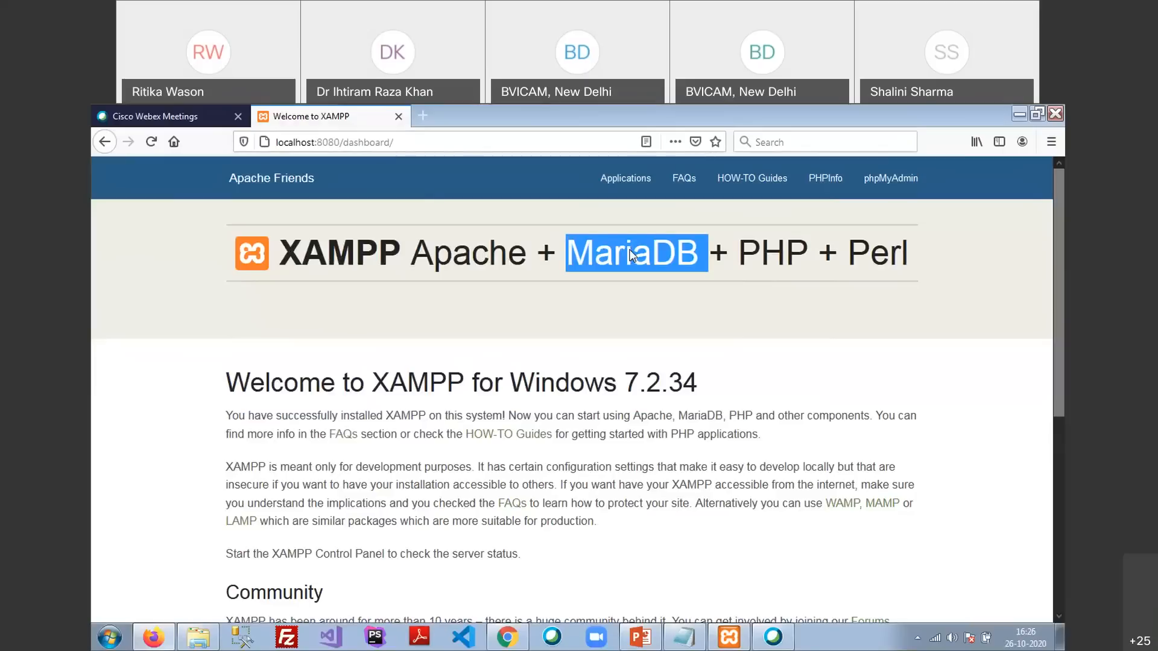
left_click(632, 255)
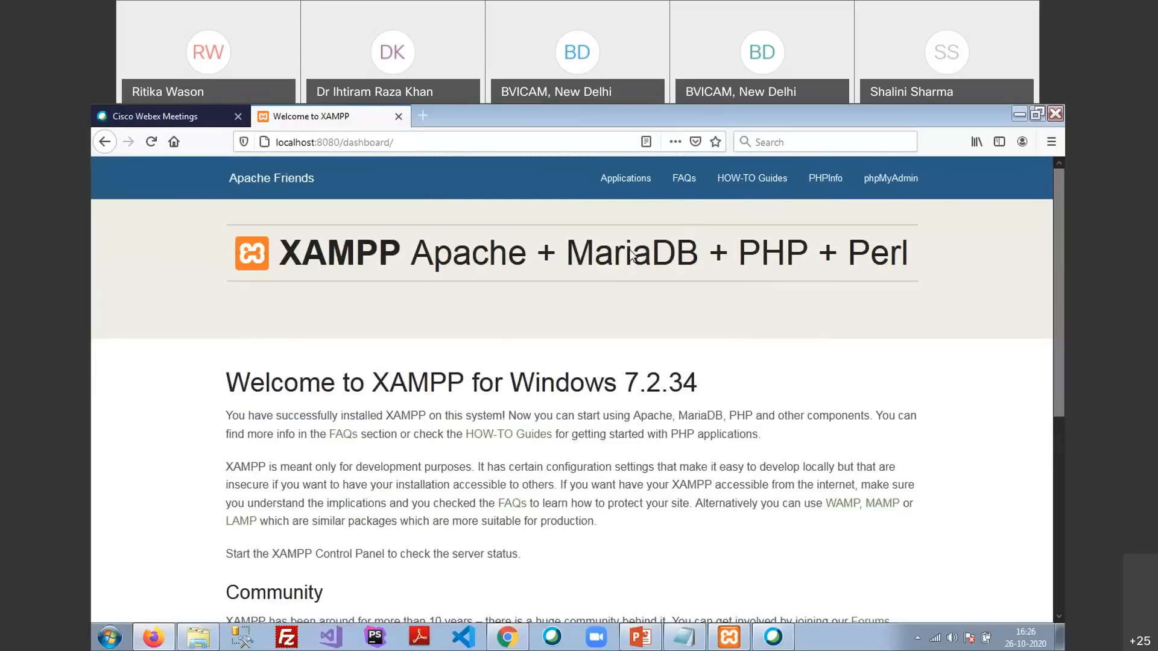
double_click(758, 260)
double_click(889, 255)
scroll(731, 304, "down", 1)
scroll(731, 304, "down", 5)
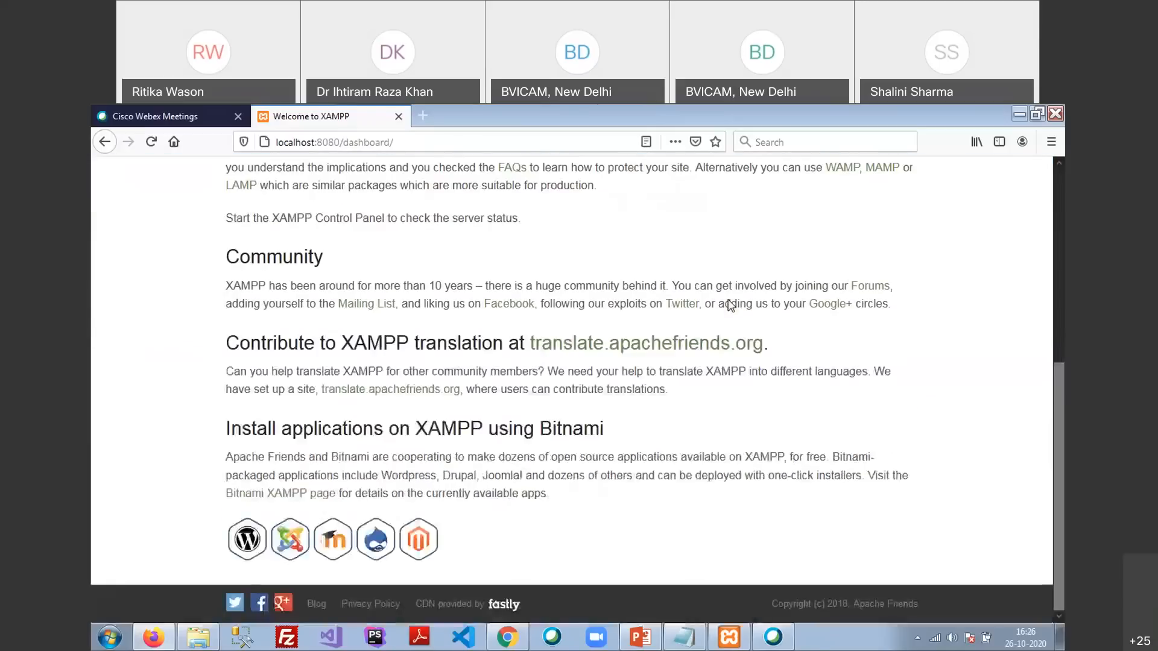
scroll(728, 314, "up", 5)
scroll(727, 322, "down", 4)
scroll(726, 322, "down", 2)
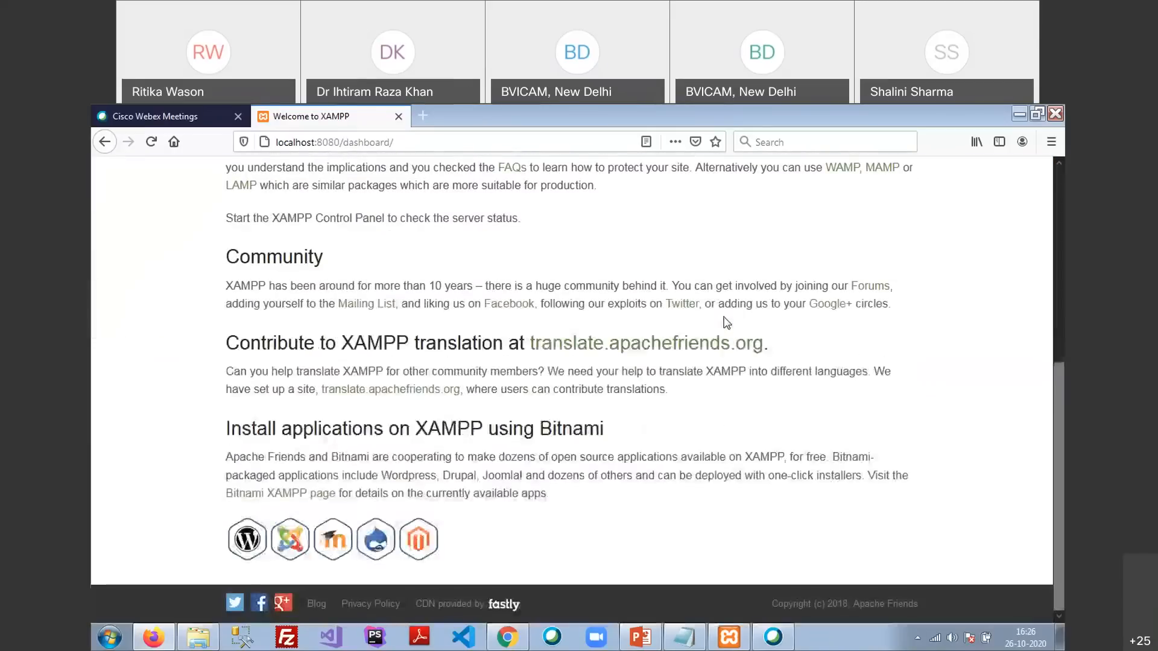
scroll(595, 425, "up", 5)
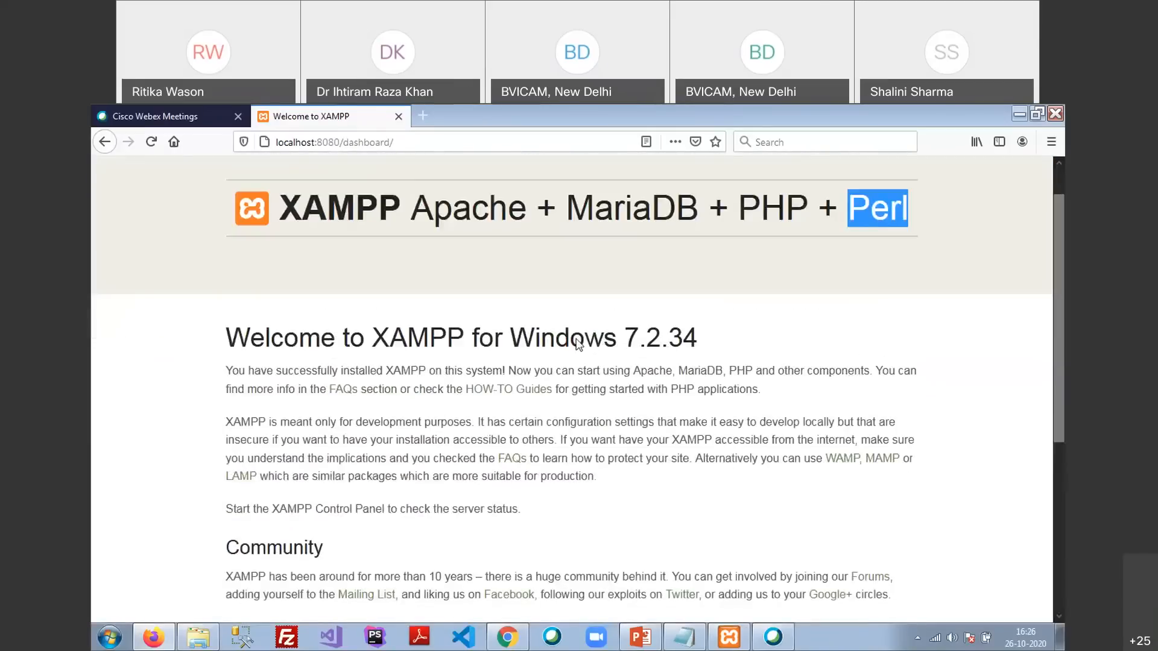
left_click(633, 341)
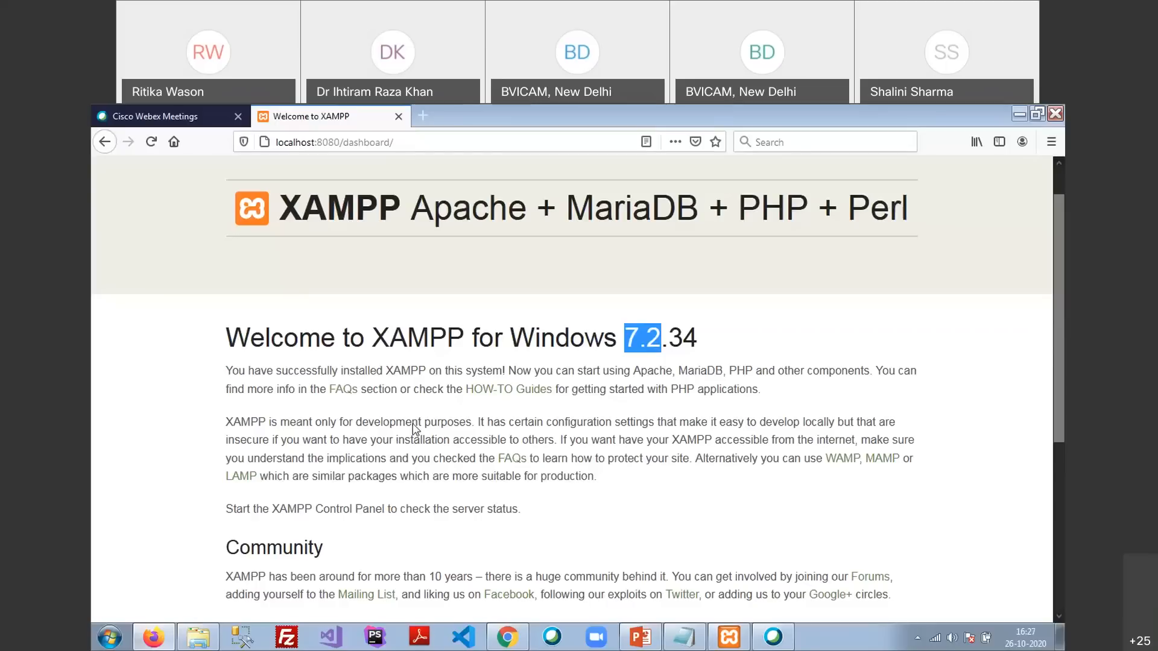
Open C:\xampp\htdocs in Explorer, select index.php, then switch back to Firefox
left_click(207, 642)
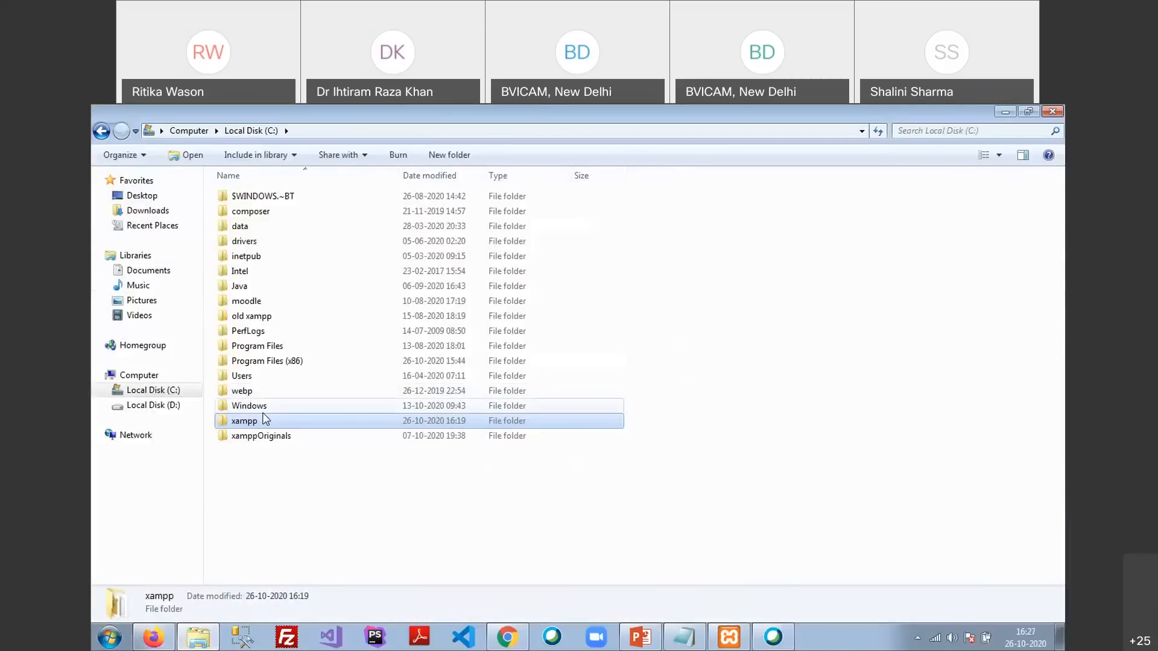
double_click(222, 421)
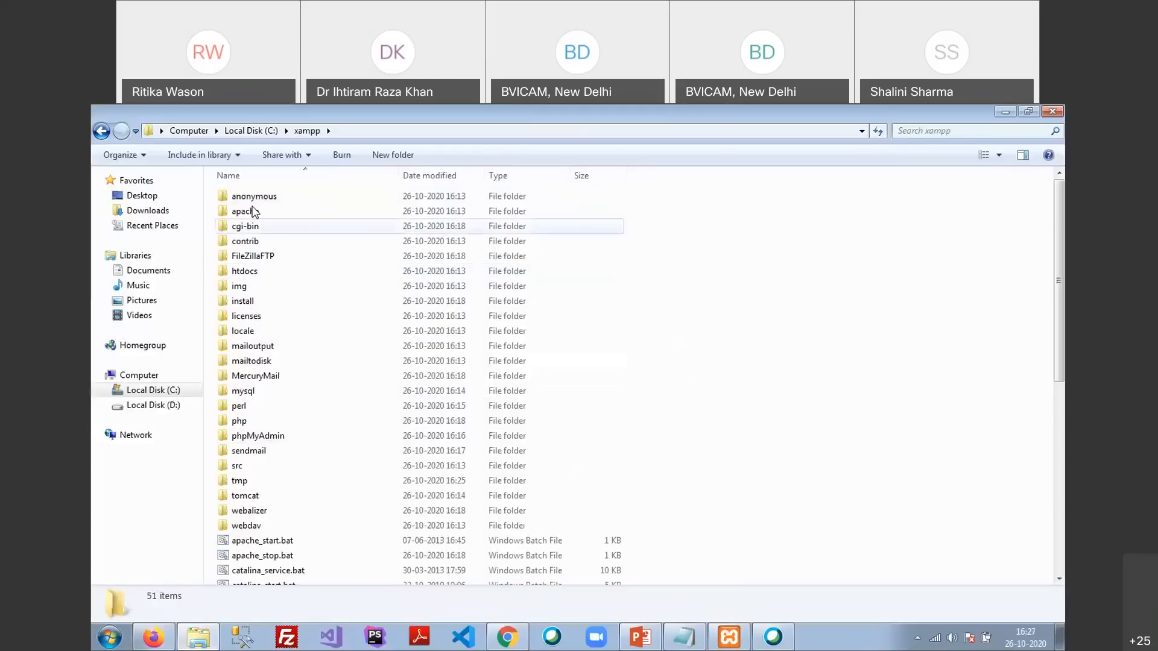
left_click(250, 130)
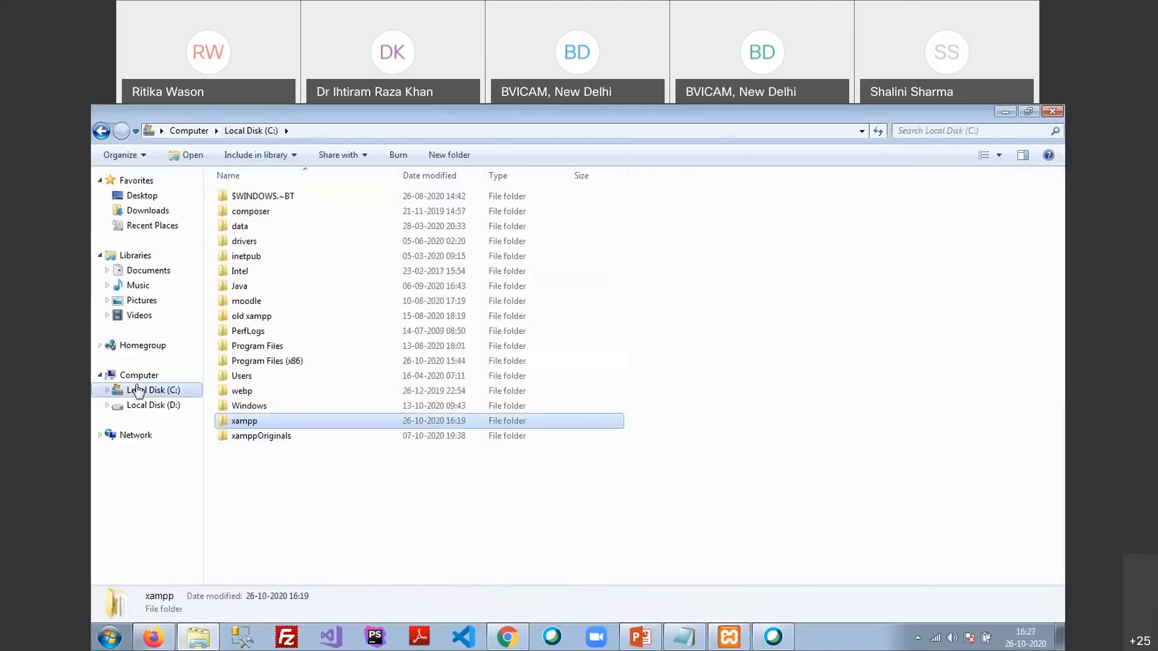
double_click(241, 421)
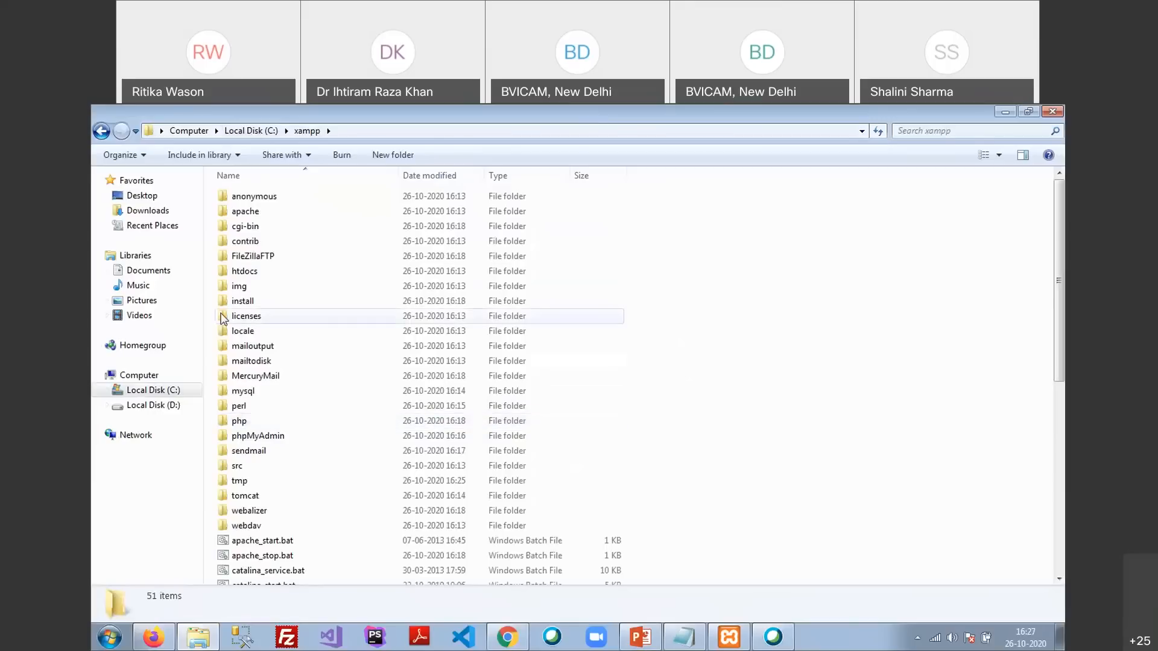
left_click(229, 270)
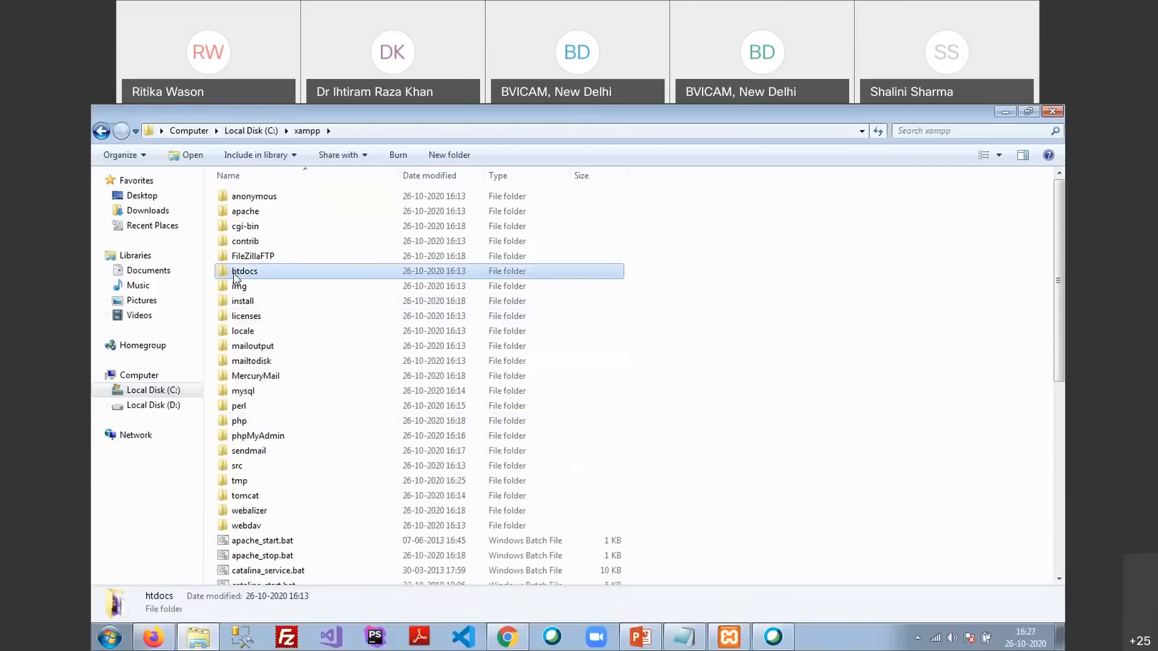
double_click(234, 272)
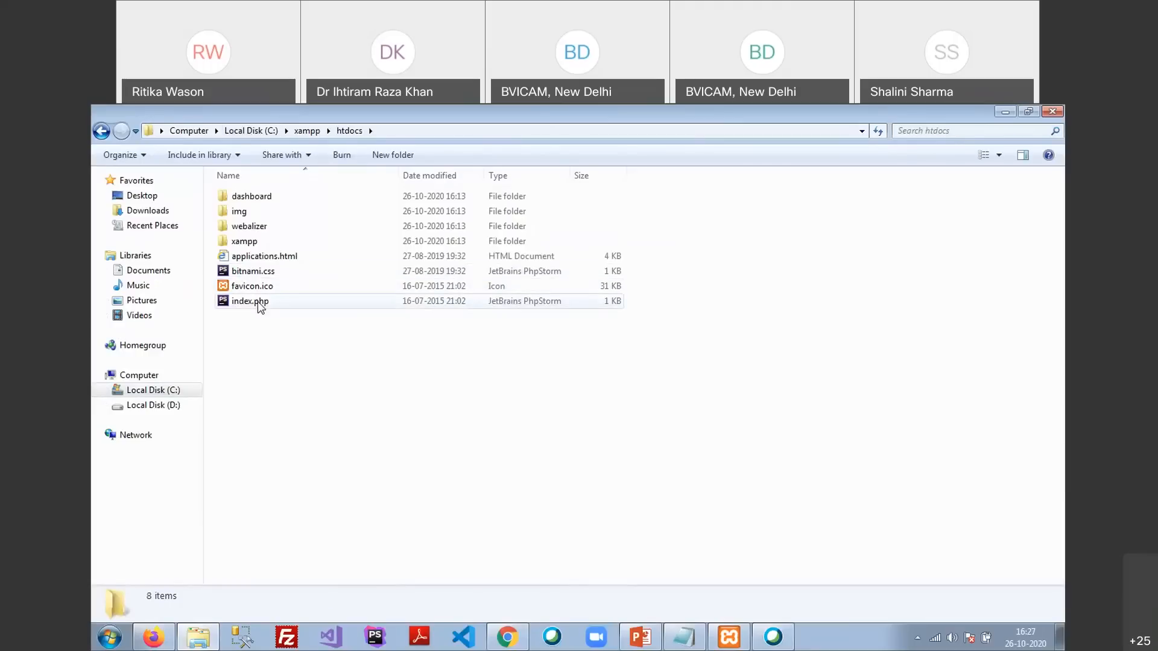
left_click(260, 304)
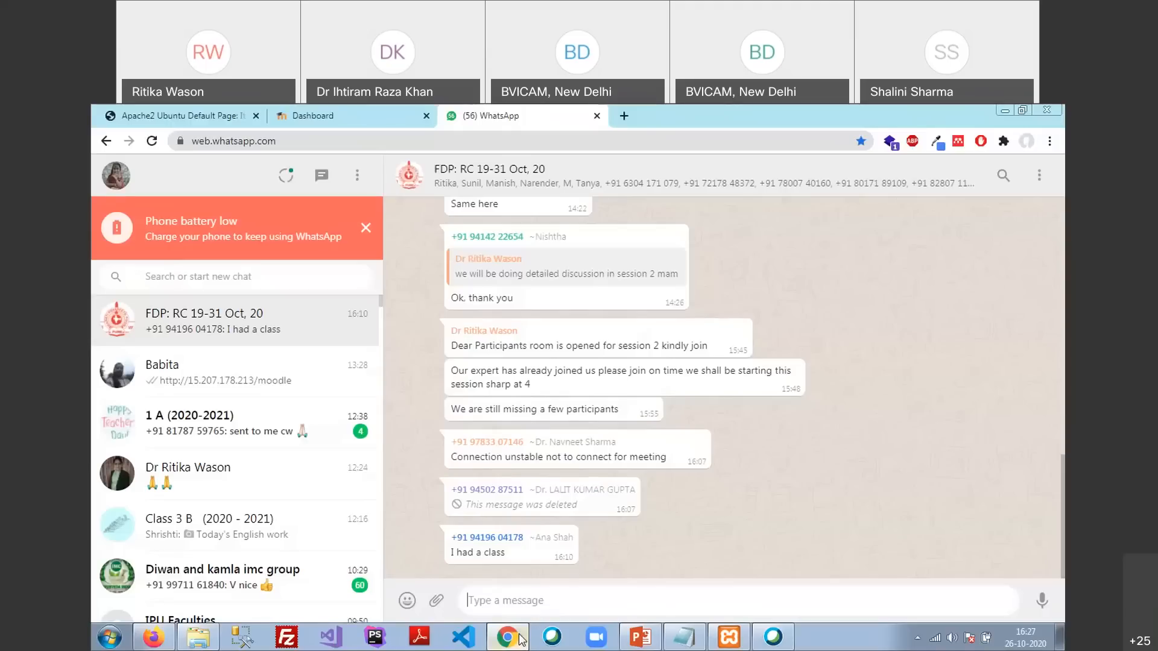
left_click(516, 637)
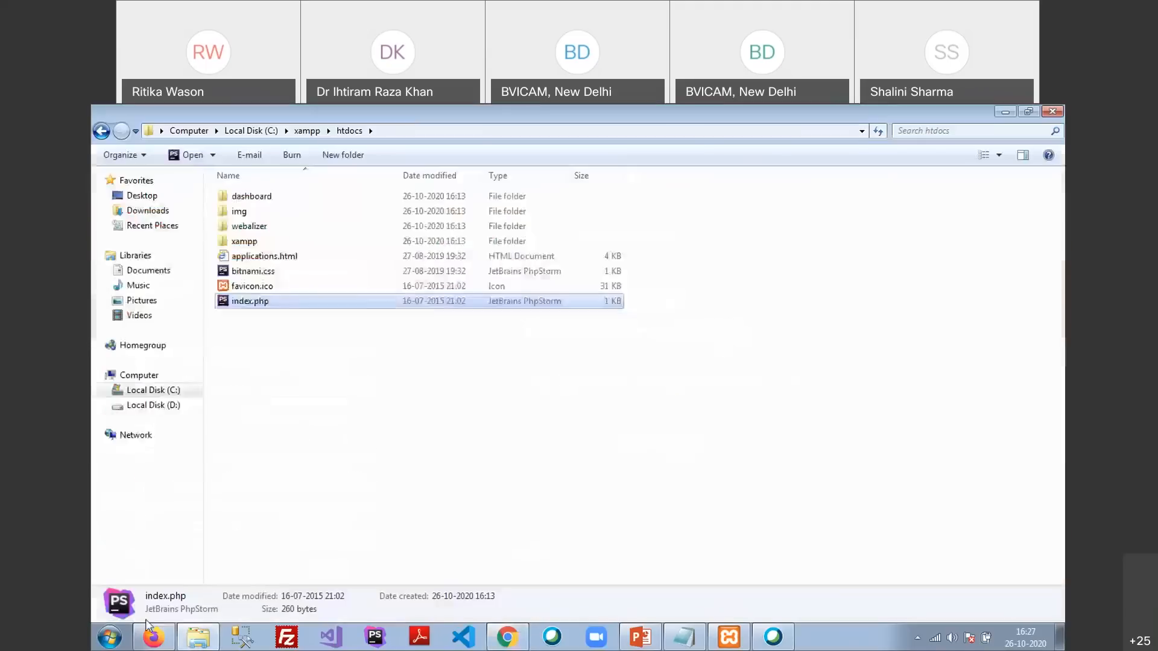
left_click(154, 637)
Delete /dashboard/ so the Firefox address reads localhost:8080, then return to htdocs
left_click_drag(340, 143, 546, 148)
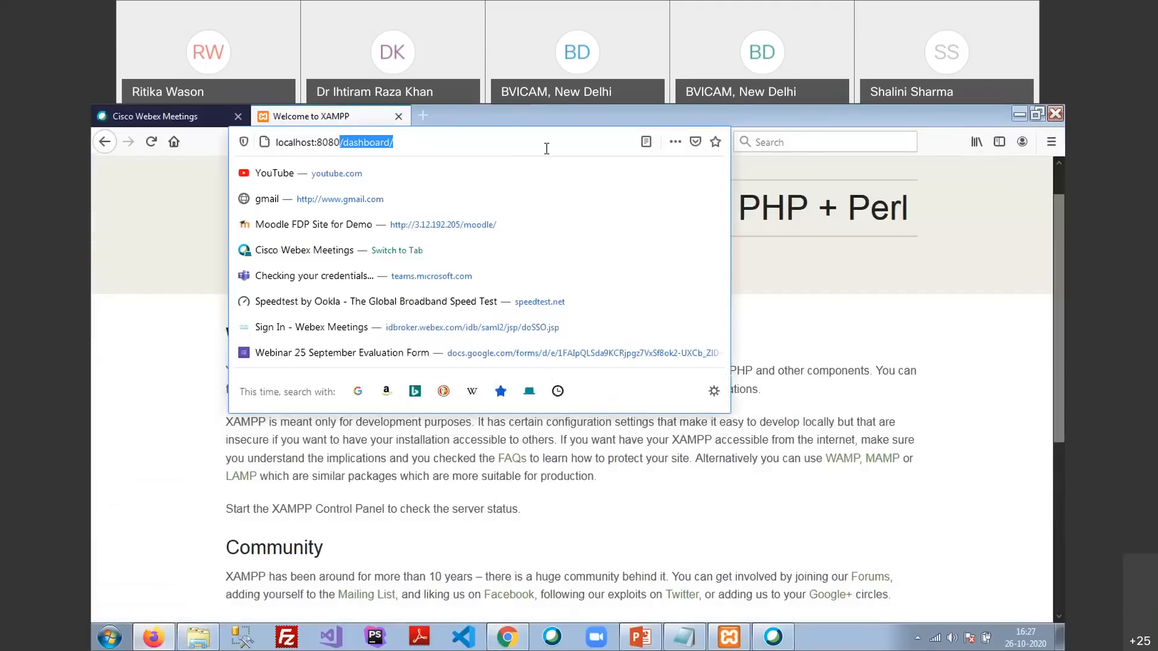
key("BackSpace")
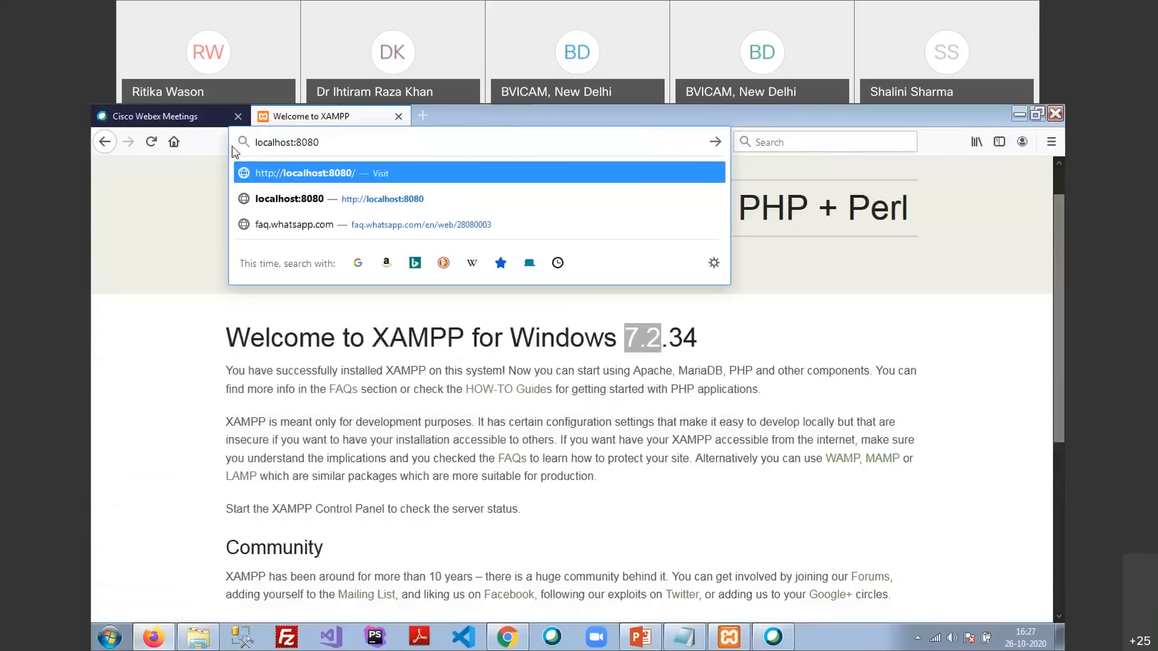
left_click_drag(259, 139, 326, 149)
left_click(326, 149)
left_click(198, 637)
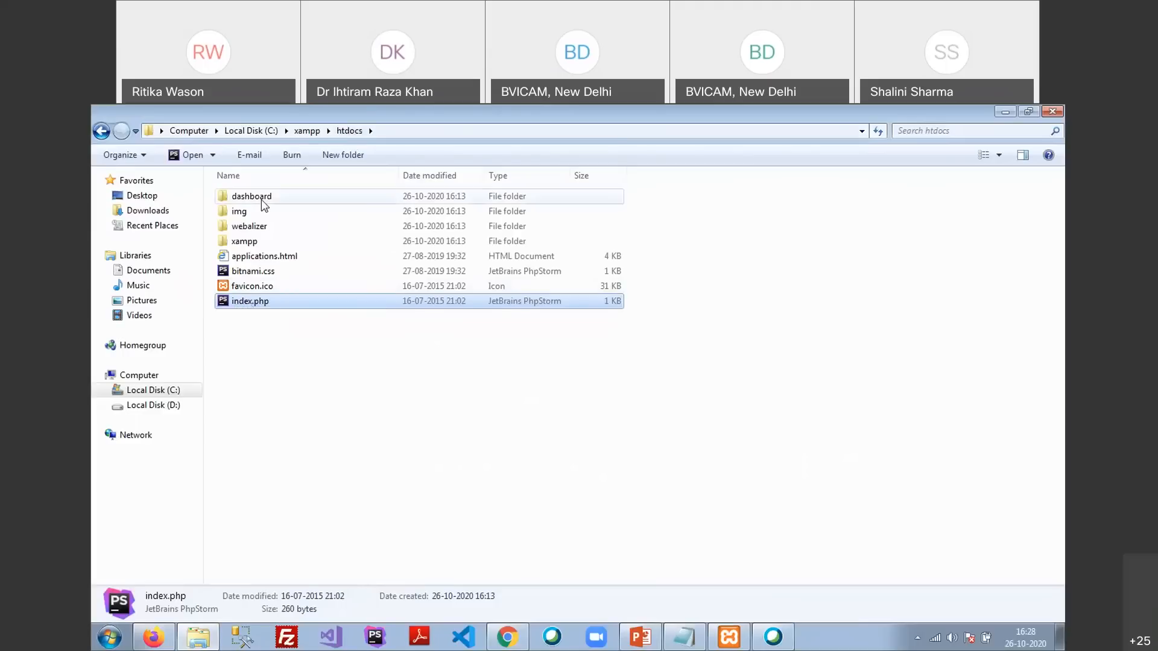
Open the dashboard folder and load localhost:8080 in Firefox, landing on the XAMPP dashboard
left_click(260, 201)
double_click(260, 201)
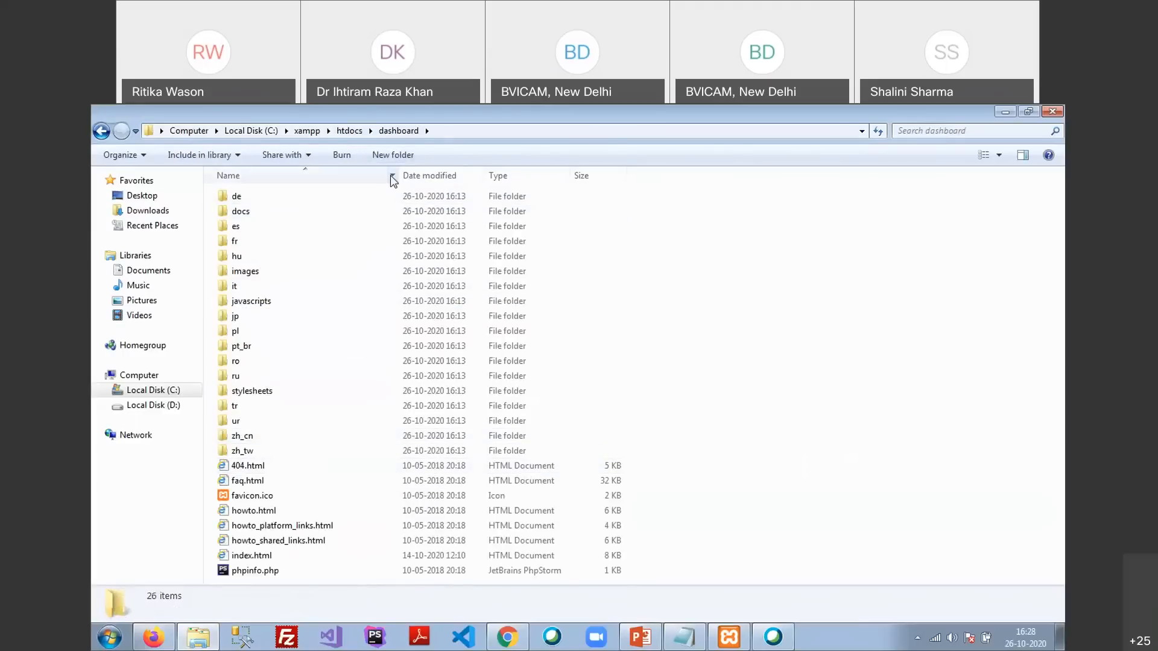
key("alt+Tab")
left_click(398, 140)
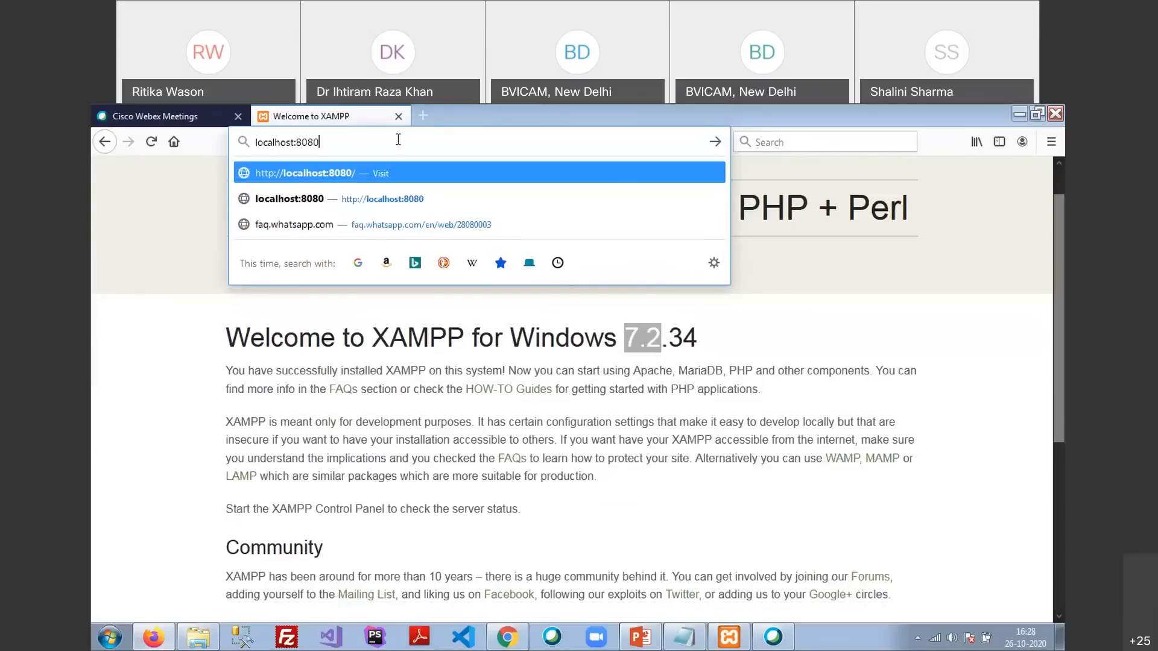
key("Return")
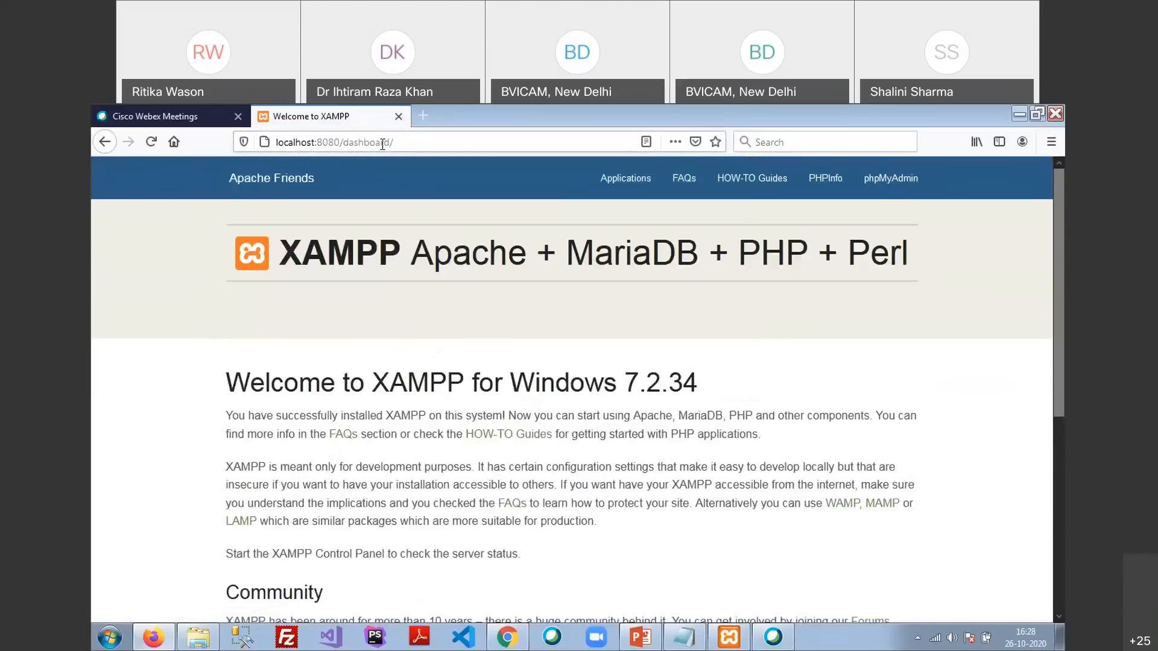
left_click(398, 144)
left_click(412, 145)
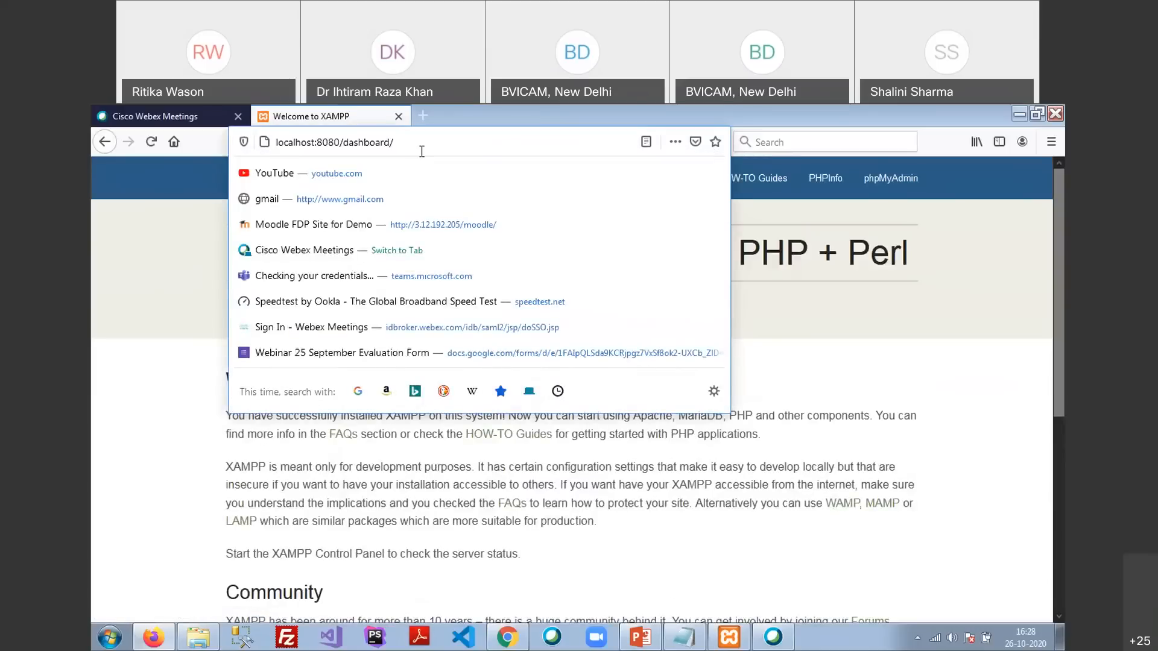
key("alt+Tab")
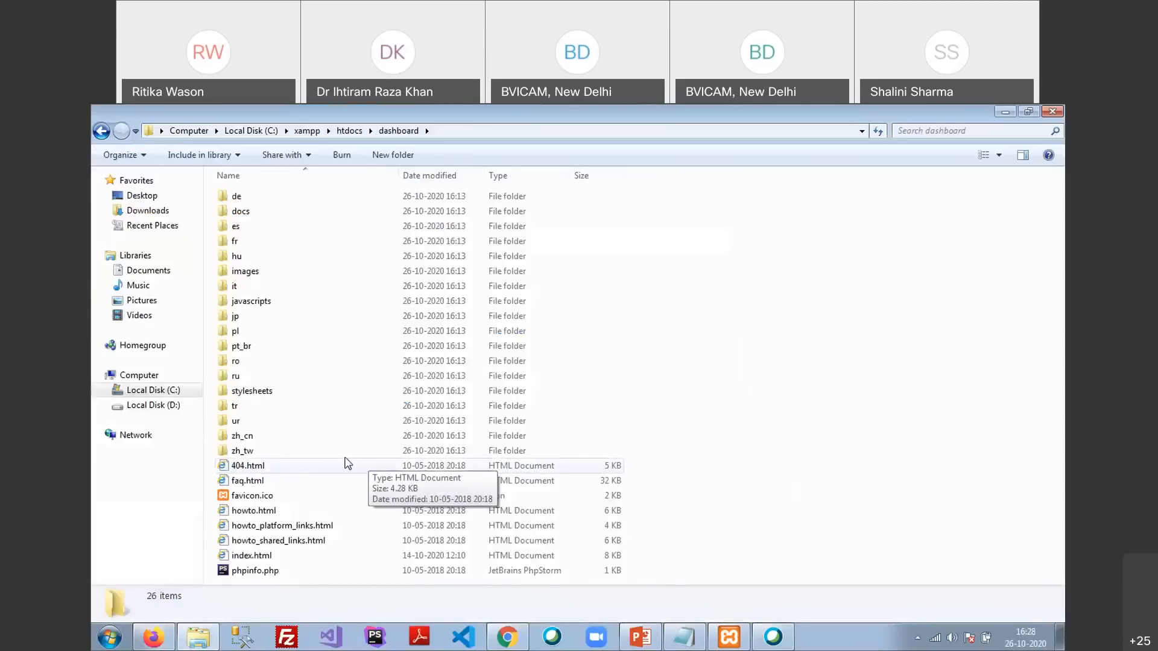
left_click(338, 556)
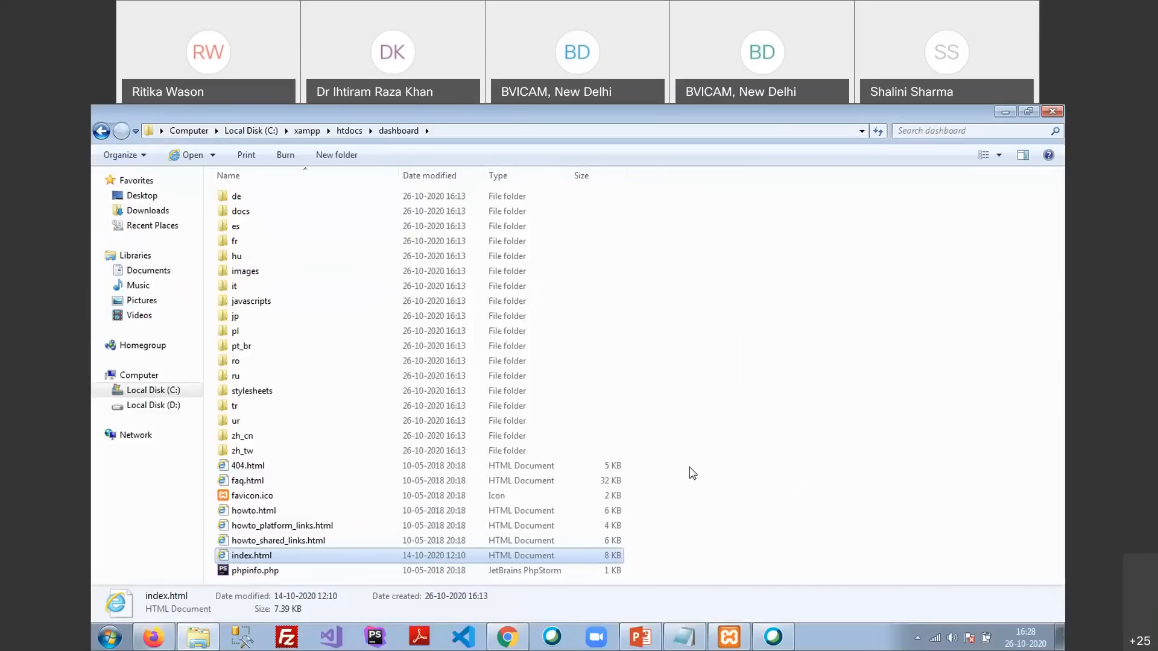
Look over the XAMPP dashboard page, then navigate Explorer back to the htdocs folder
key("alt+Tab")
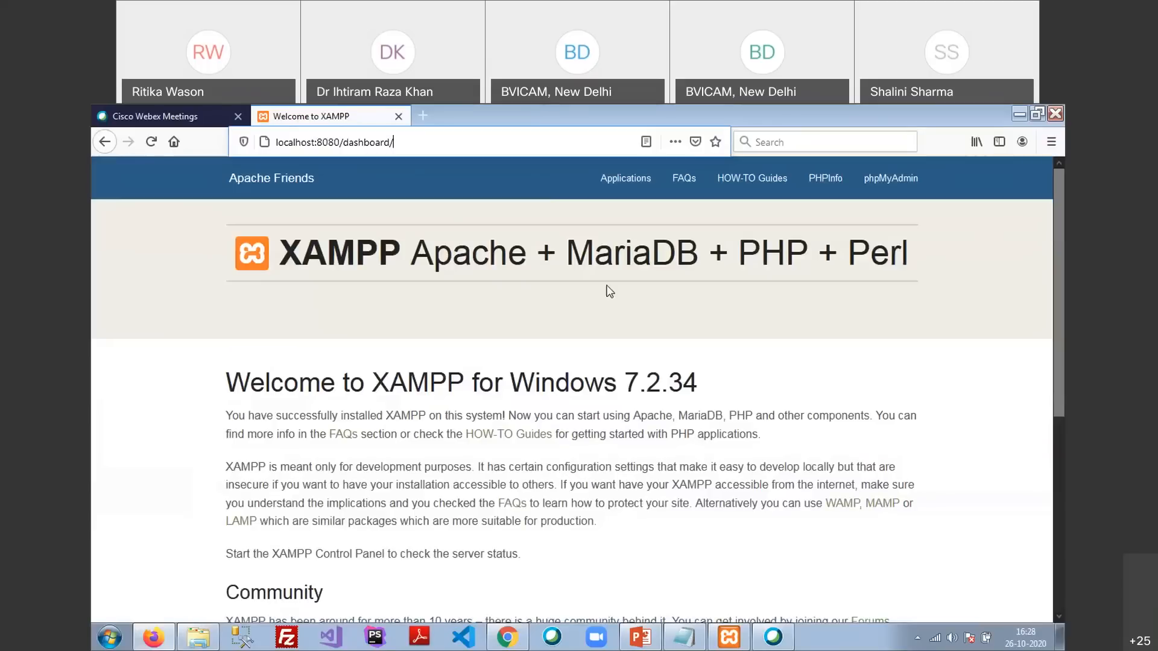
scroll(608, 290, "down", 5)
scroll(406, 407, "up", 5)
key("alt+Tab")
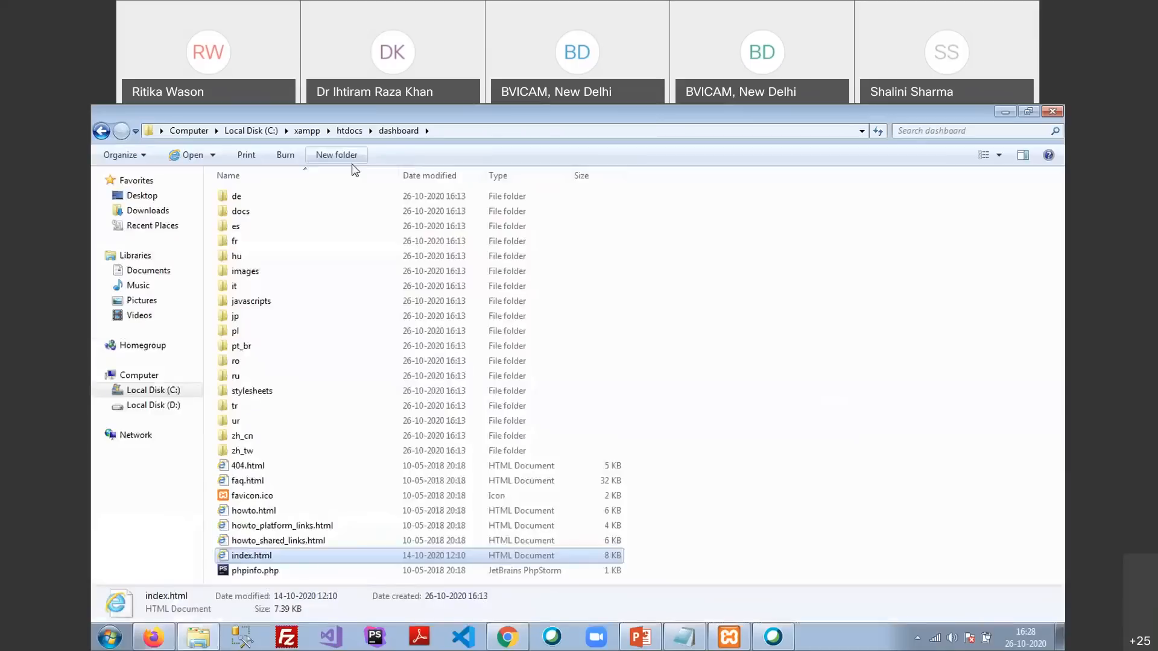
left_click(308, 131)
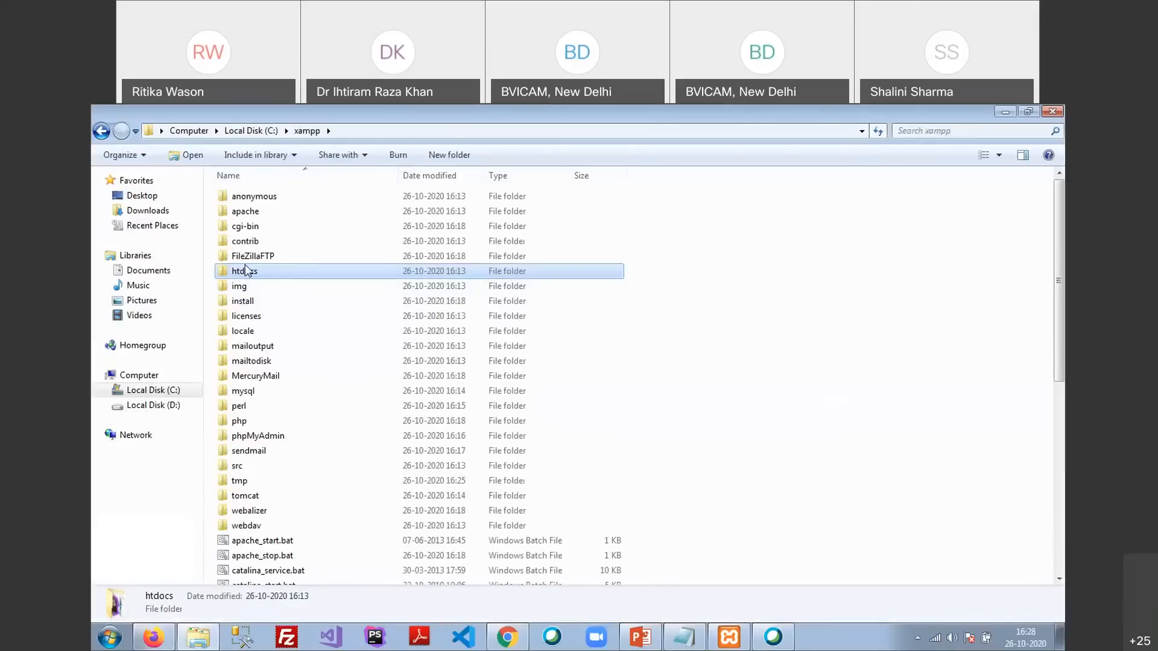
double_click(245, 272)
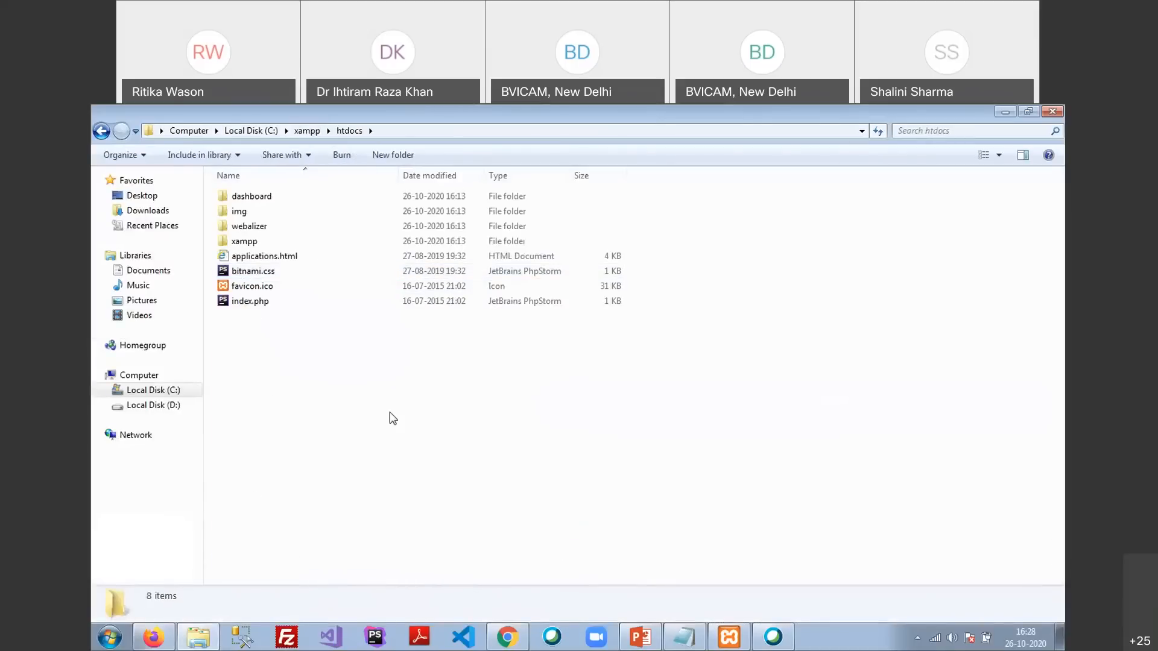
Minimize and restore Explorer, then show the Desktop's contents
left_click(206, 642)
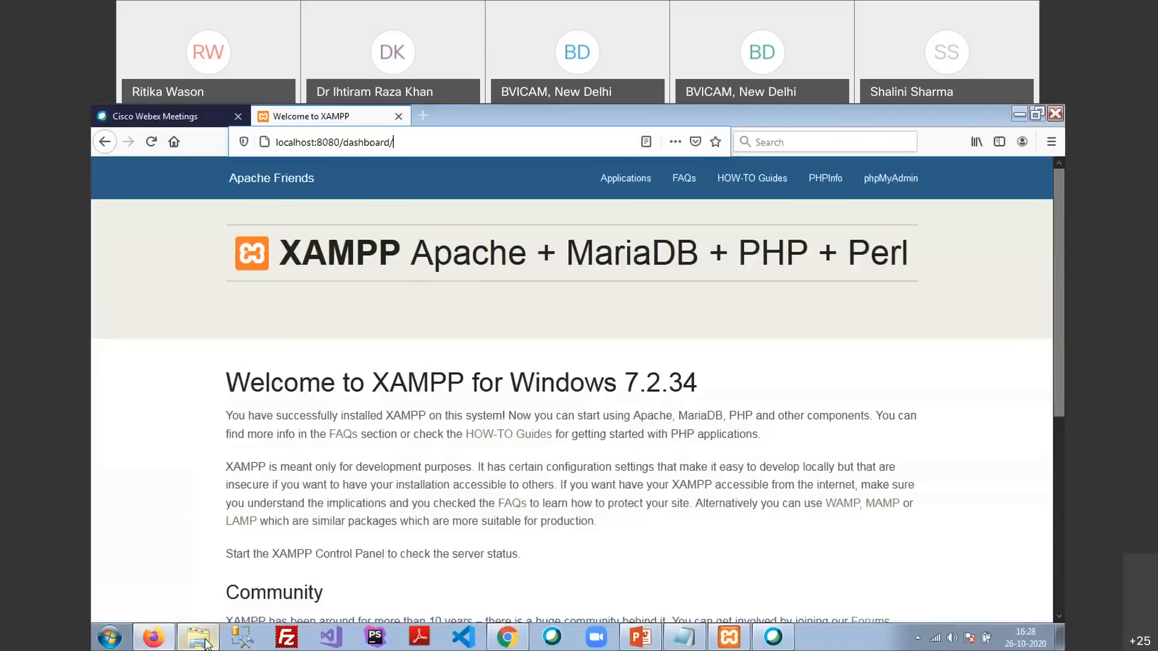
left_click(206, 643)
left_click(131, 197)
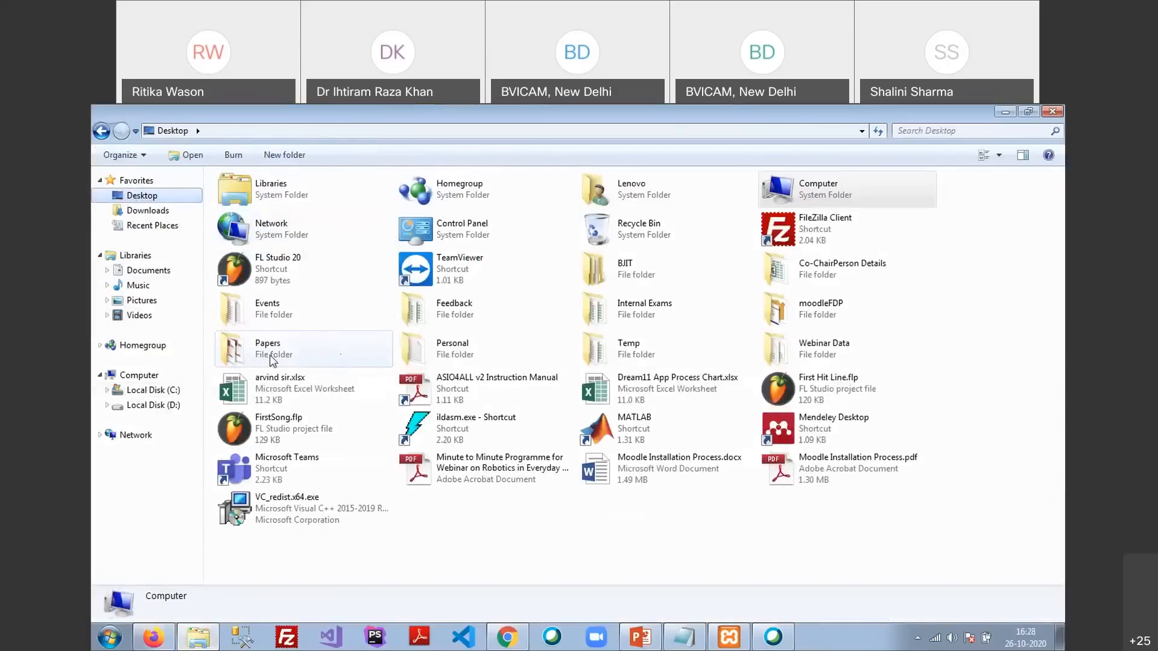
Open the Desktop's moodleFDP folder and copy moodle-latest-39.zip
double_click(820, 309)
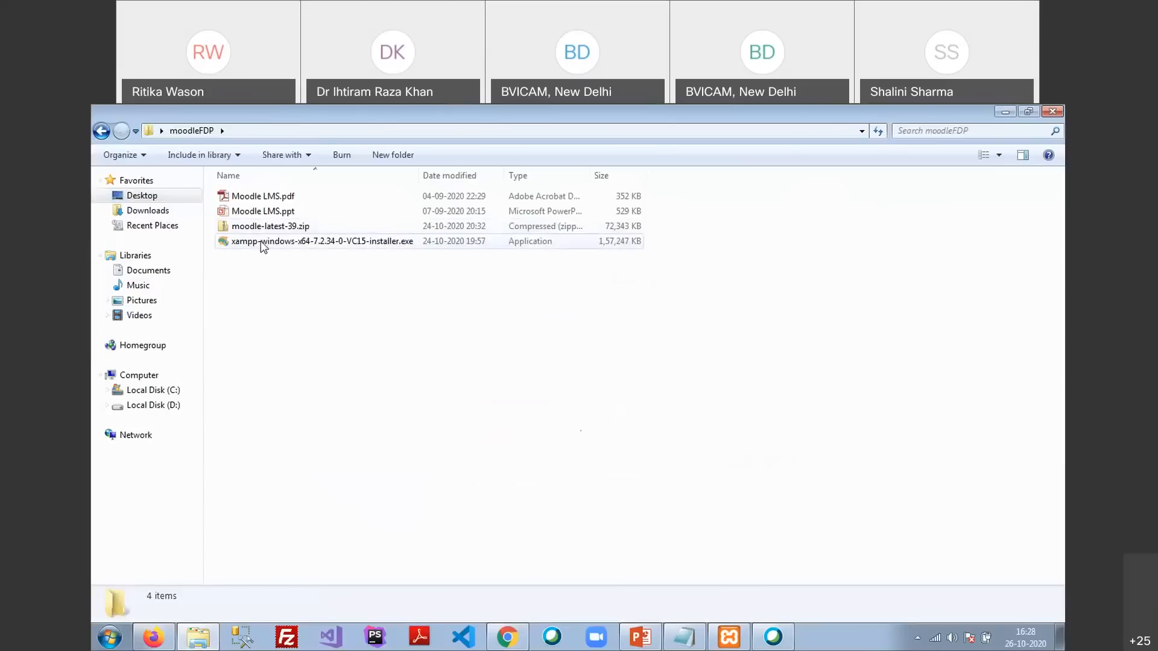
left_click(259, 227)
right_click(260, 227)
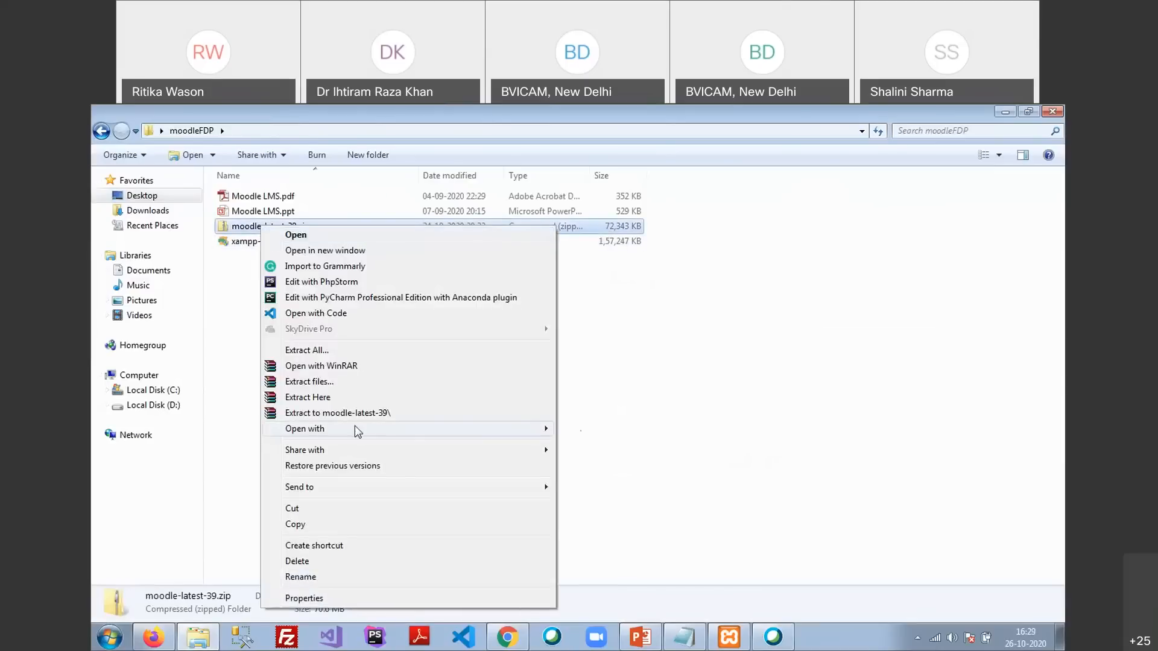
left_click(327, 522)
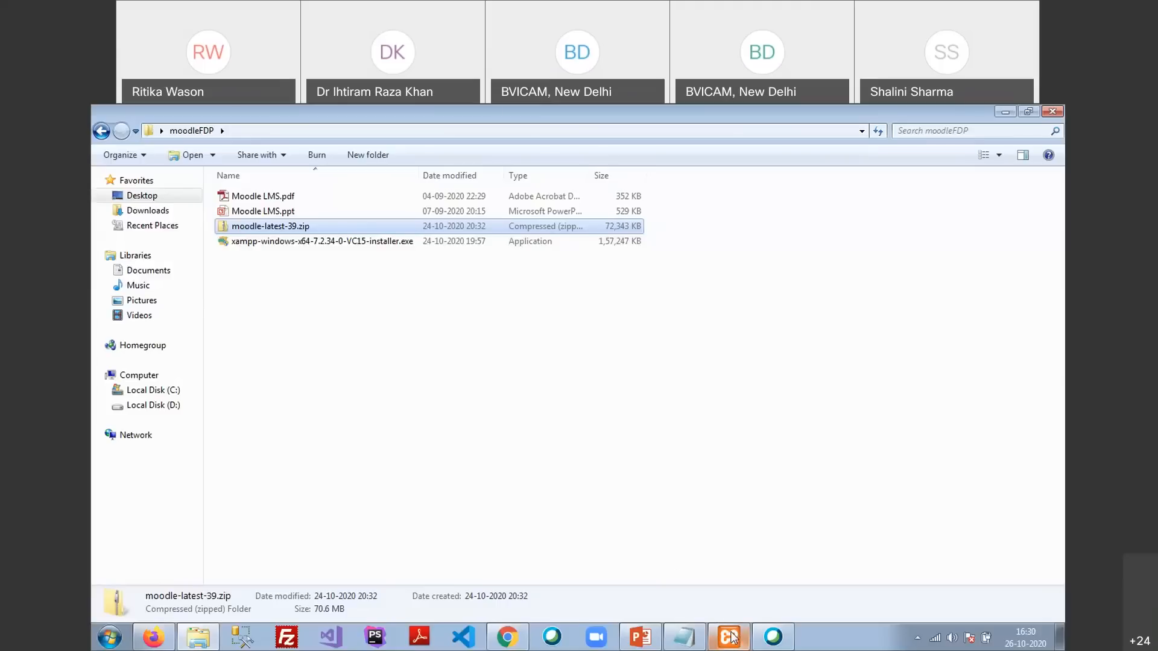
mouse_move(732, 635)
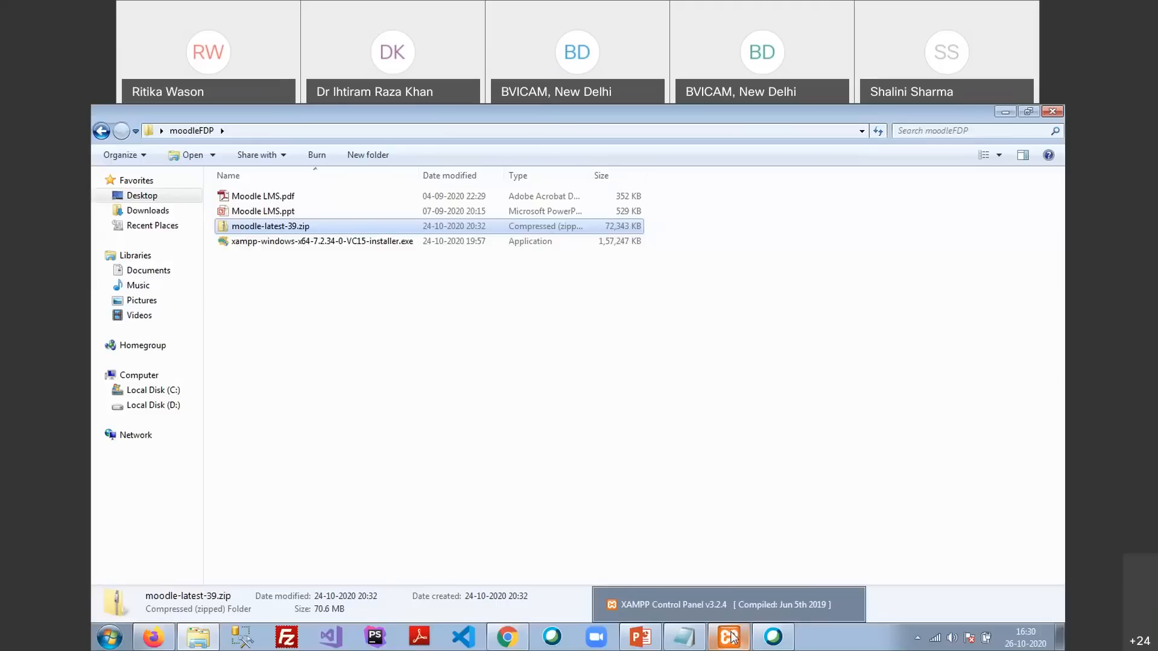
left_click(574, 447)
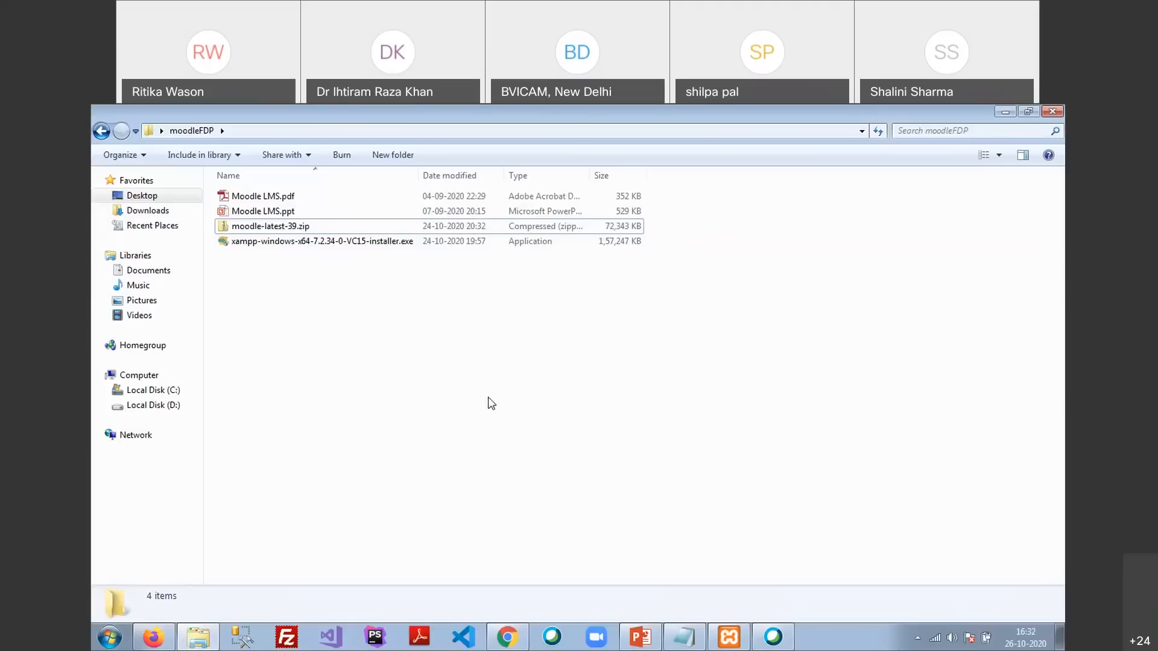
Copy moodle-latest-39.zip and paste it into C:\xampp\htdocs
right_click(273, 230)
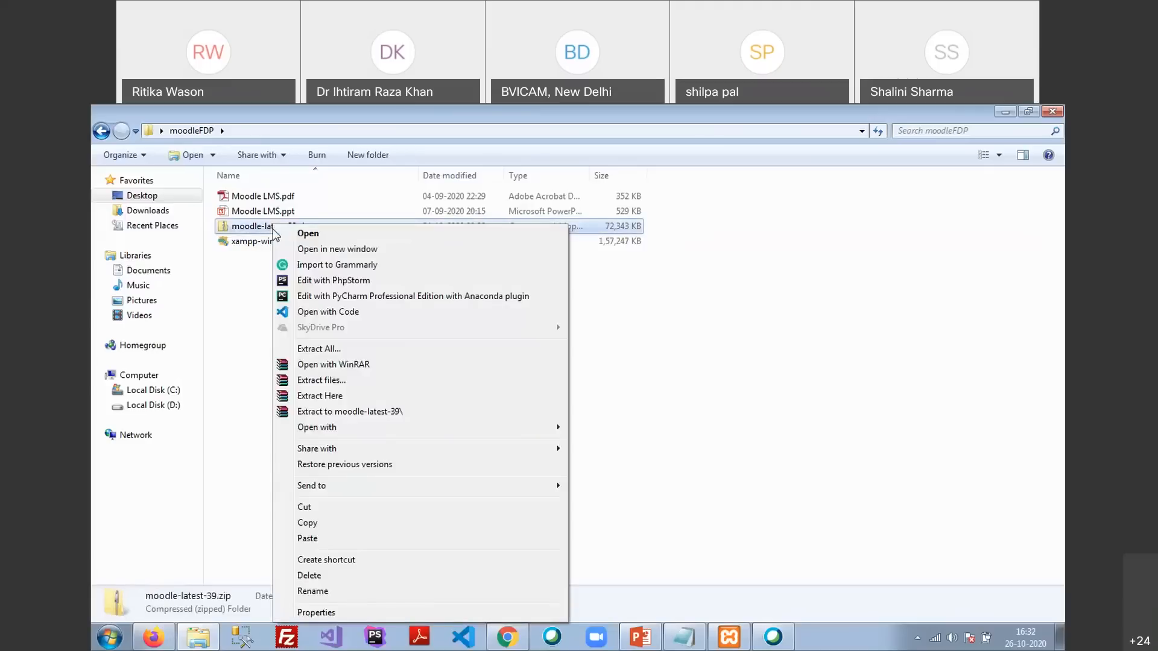
left_click(339, 527)
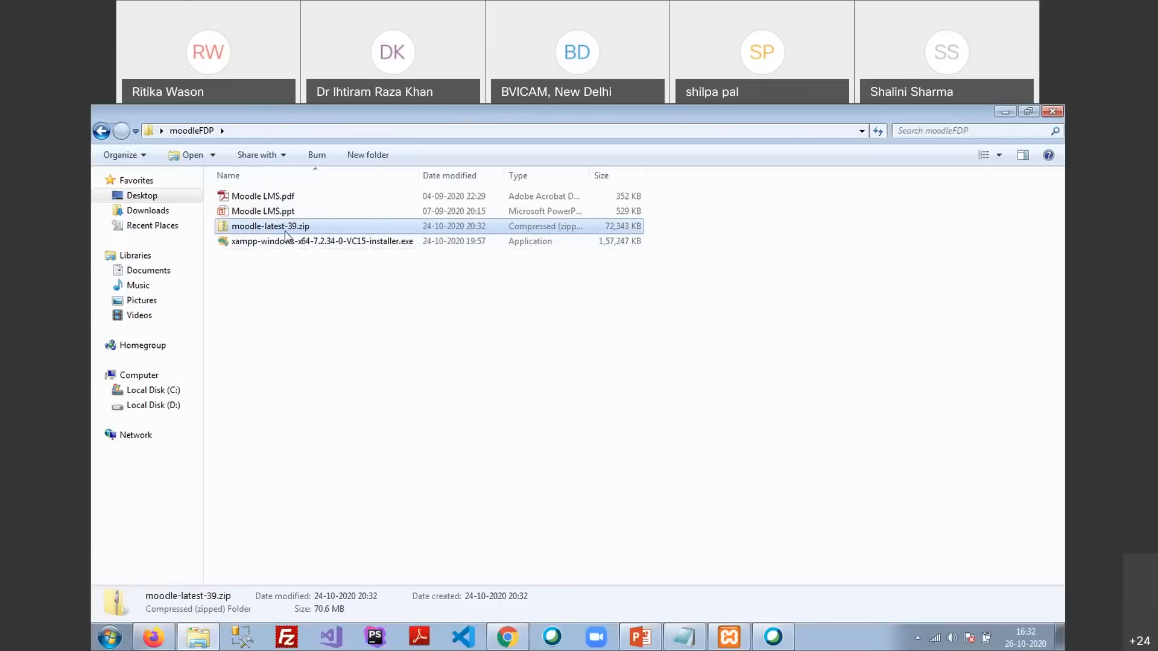
left_click(152, 392)
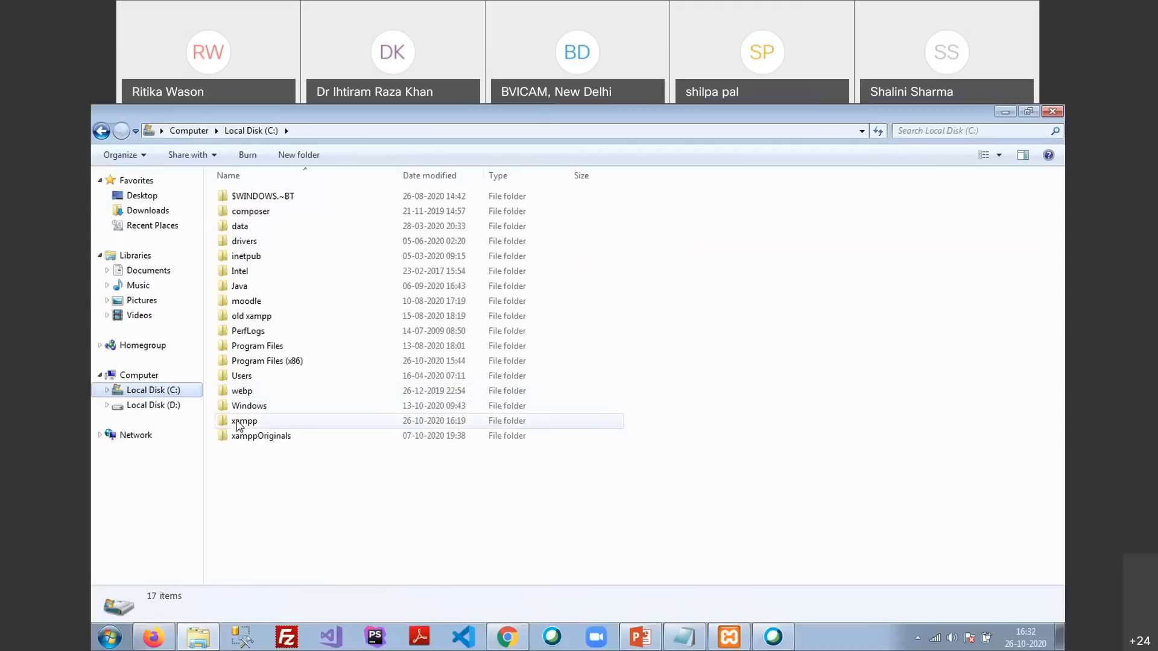
double_click(238, 421)
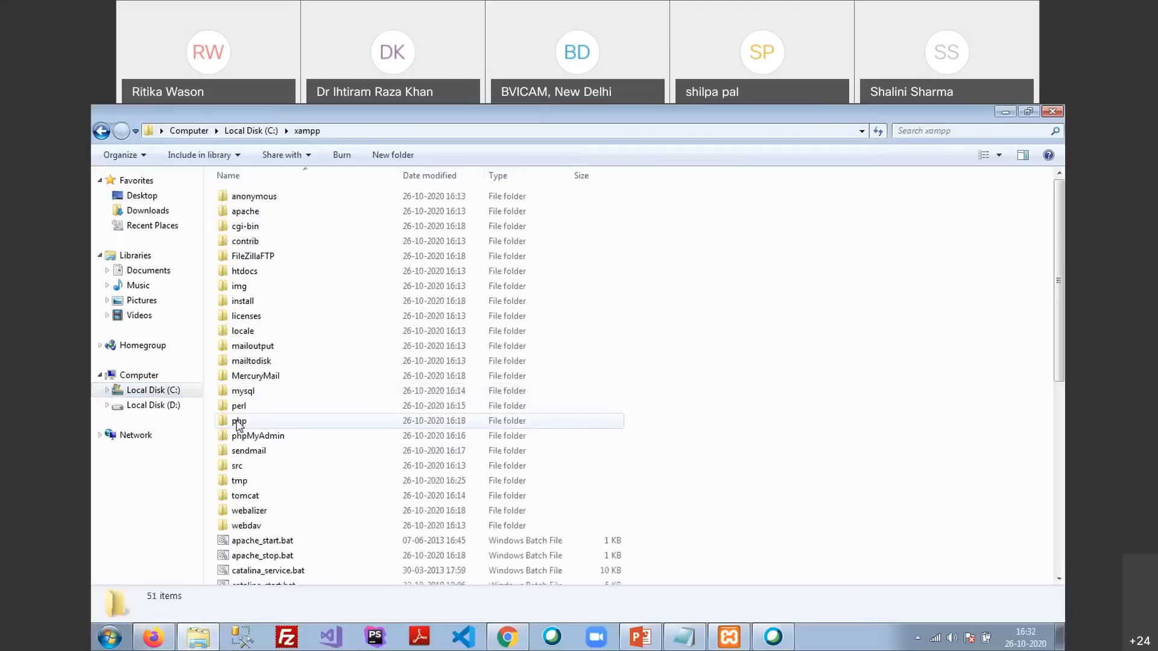
double_click(254, 273)
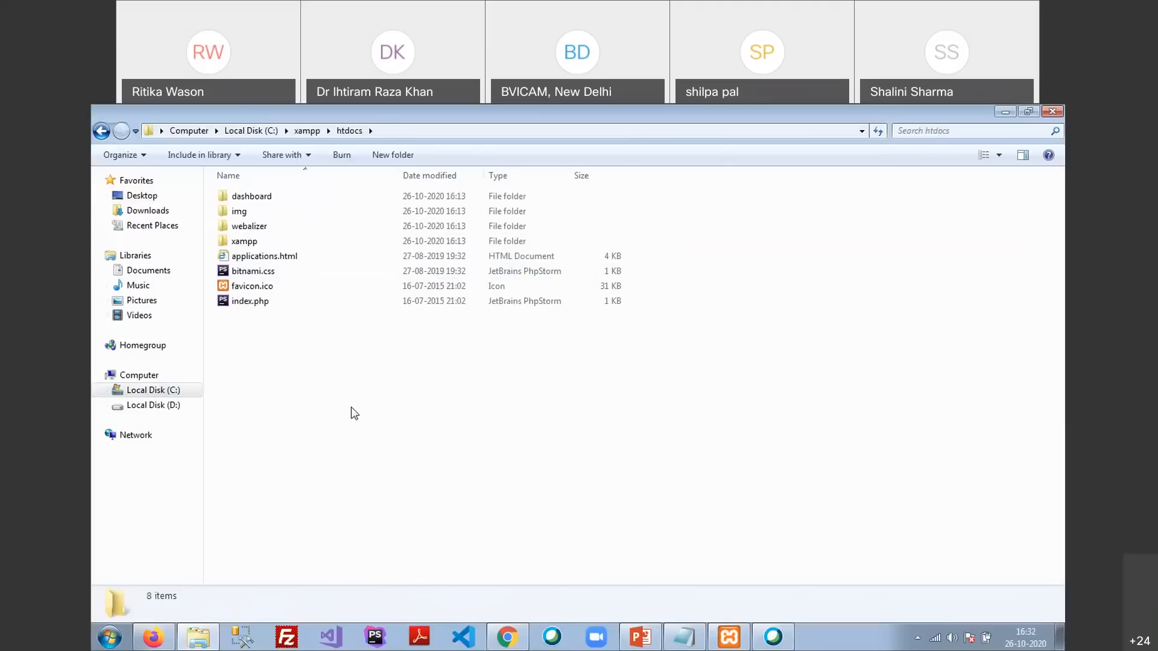
right_click(349, 407)
left_click(443, 211)
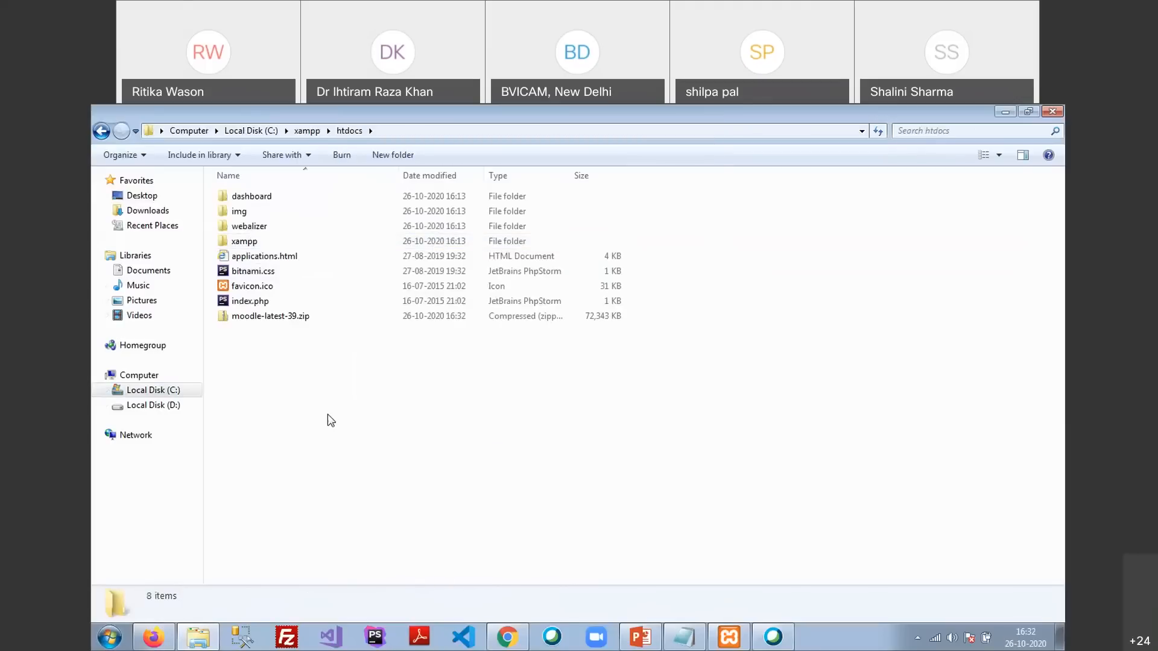
Extract moodle-latest-39.zip here with WinRAR and move the progress window aside
right_click(250, 317)
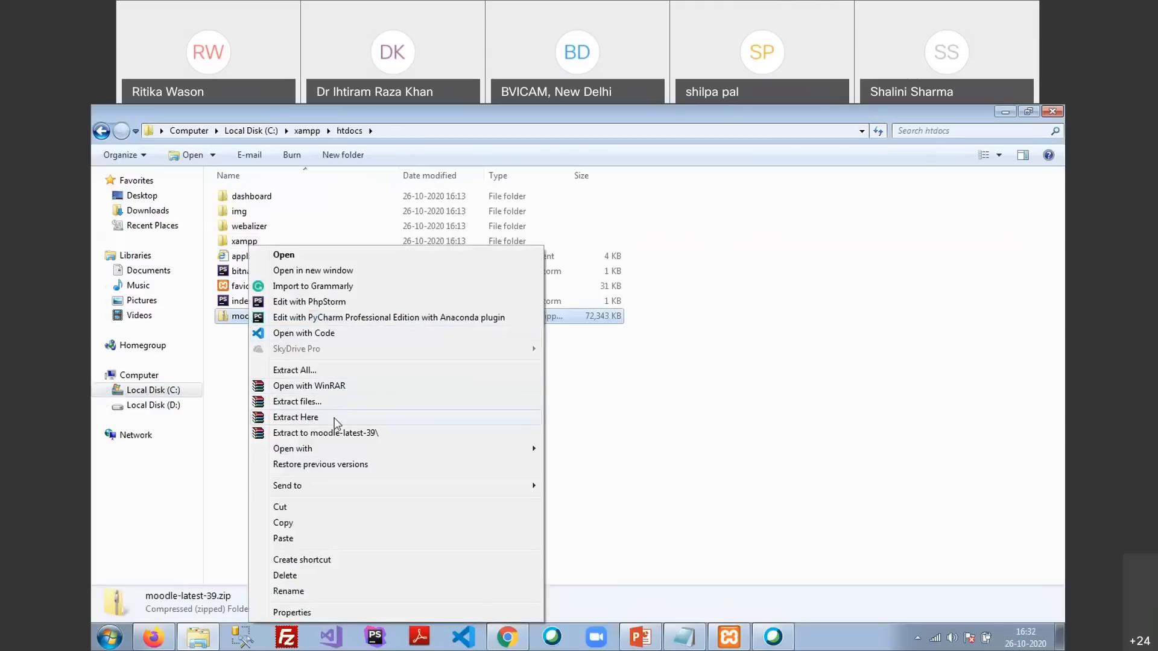
right_click(226, 319)
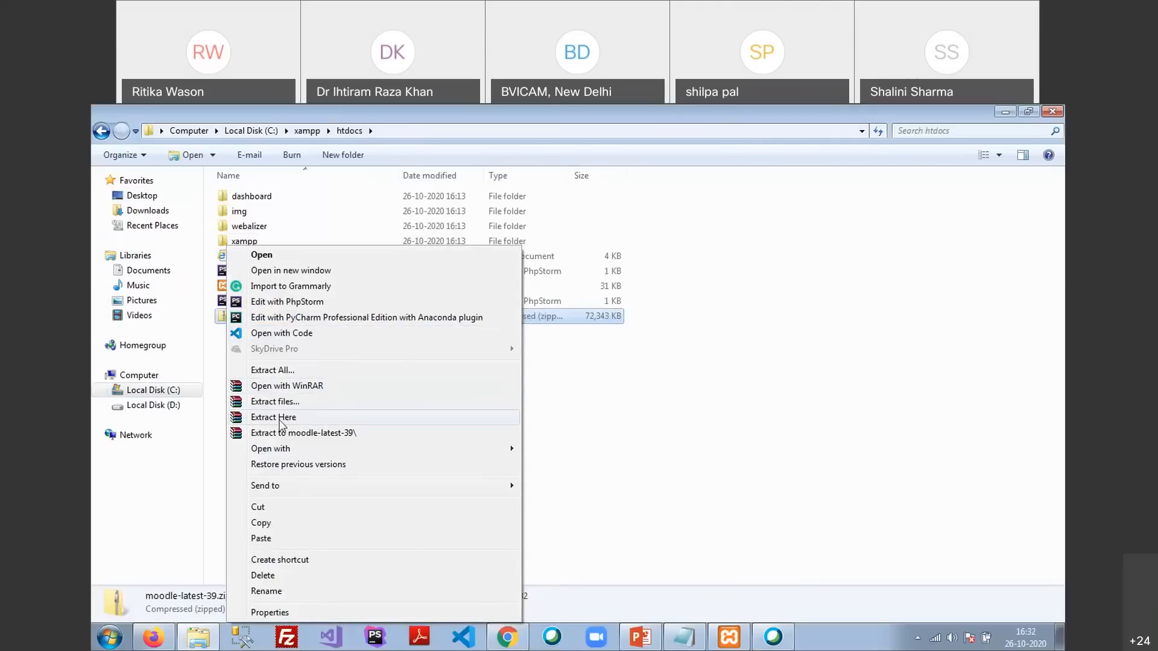
left_click(280, 419)
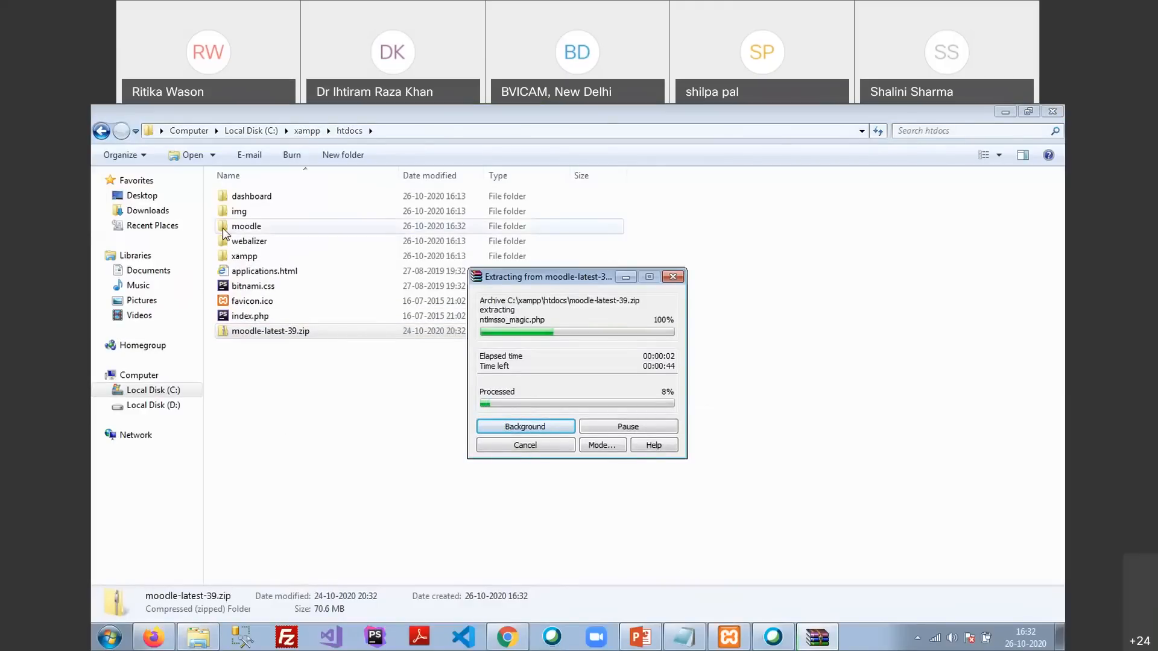
left_click(365, 230)
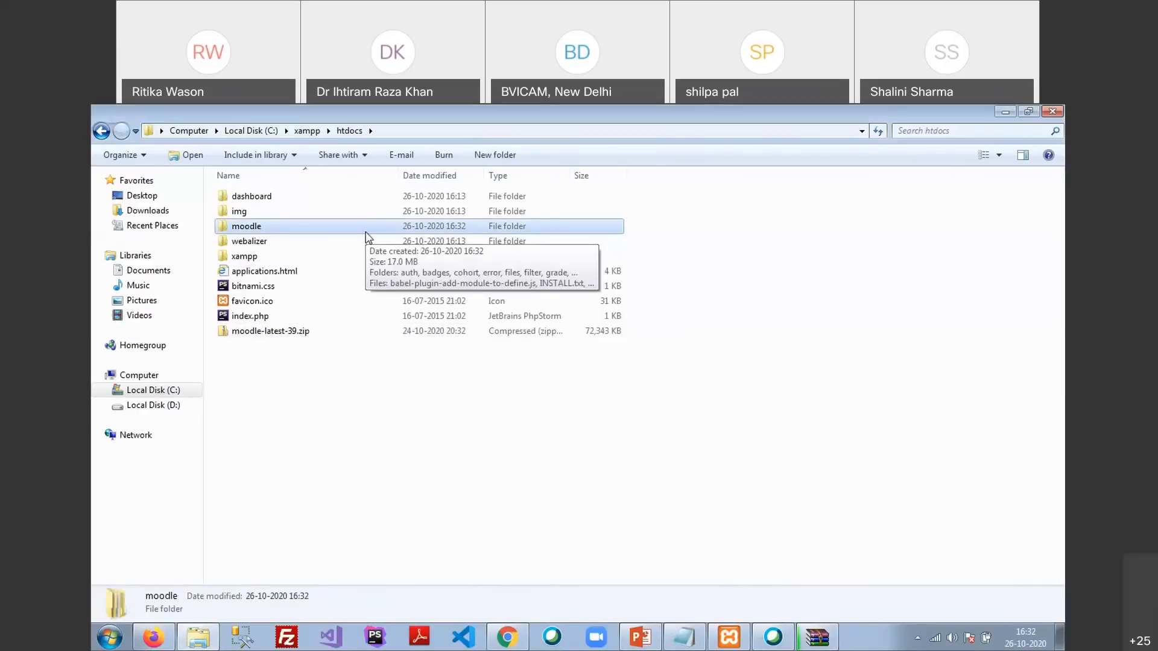
left_click(808, 644)
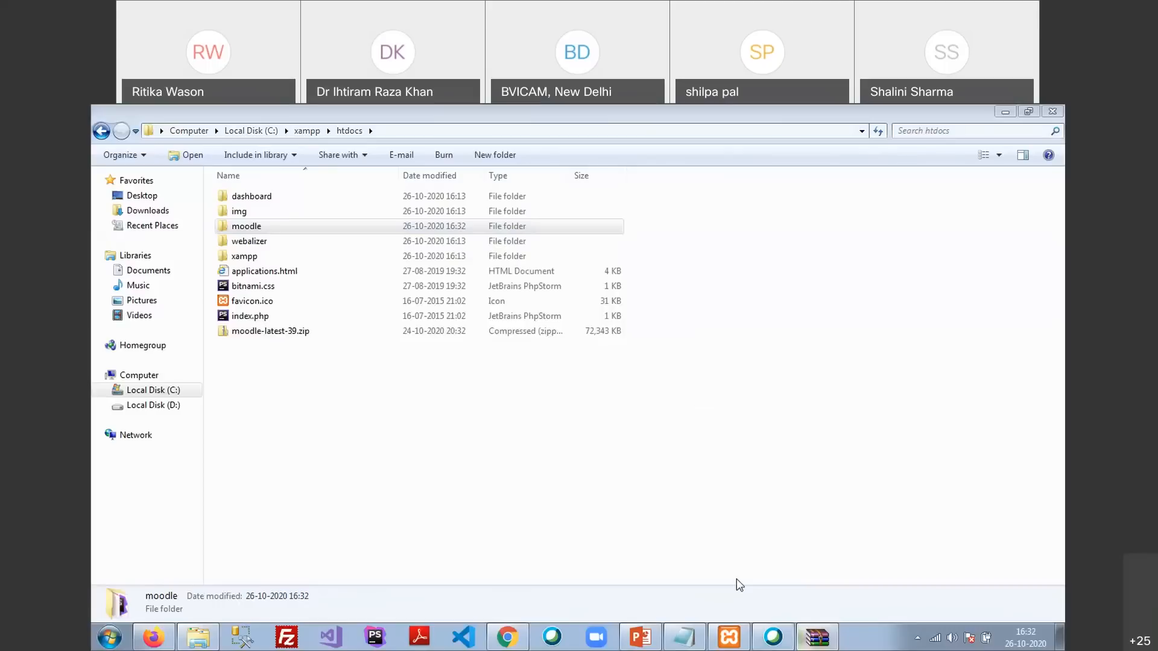
left_click_drag(556, 281, 408, 370)
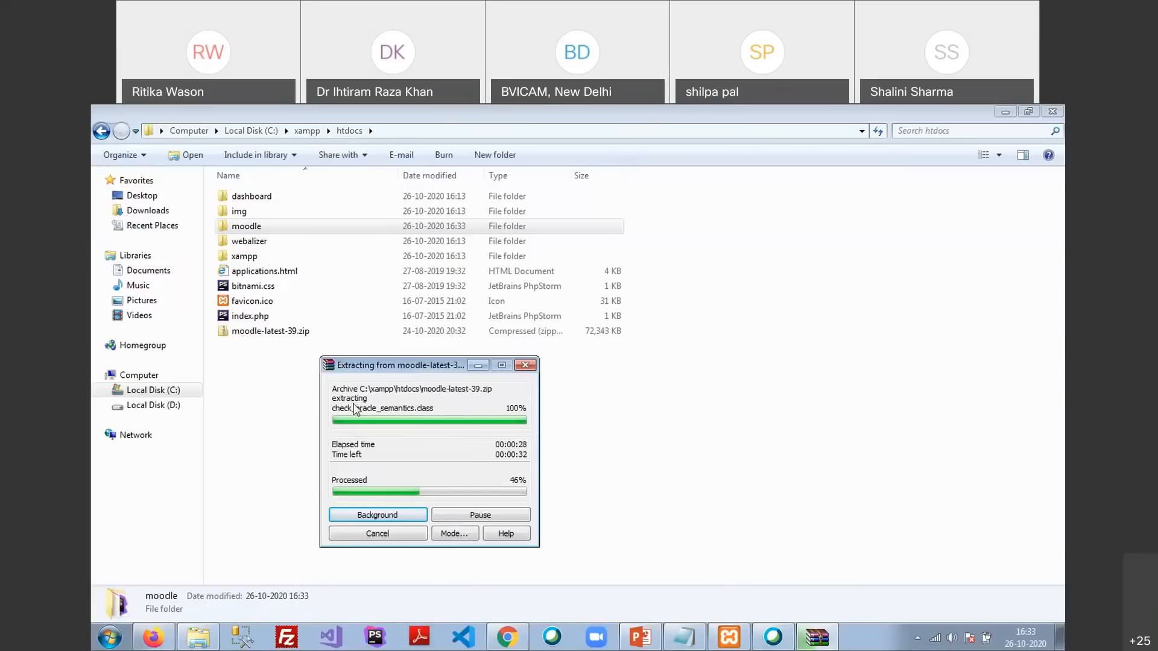
Start Windows' Extract All on moodle-latest-39.zip
right_click(272, 331)
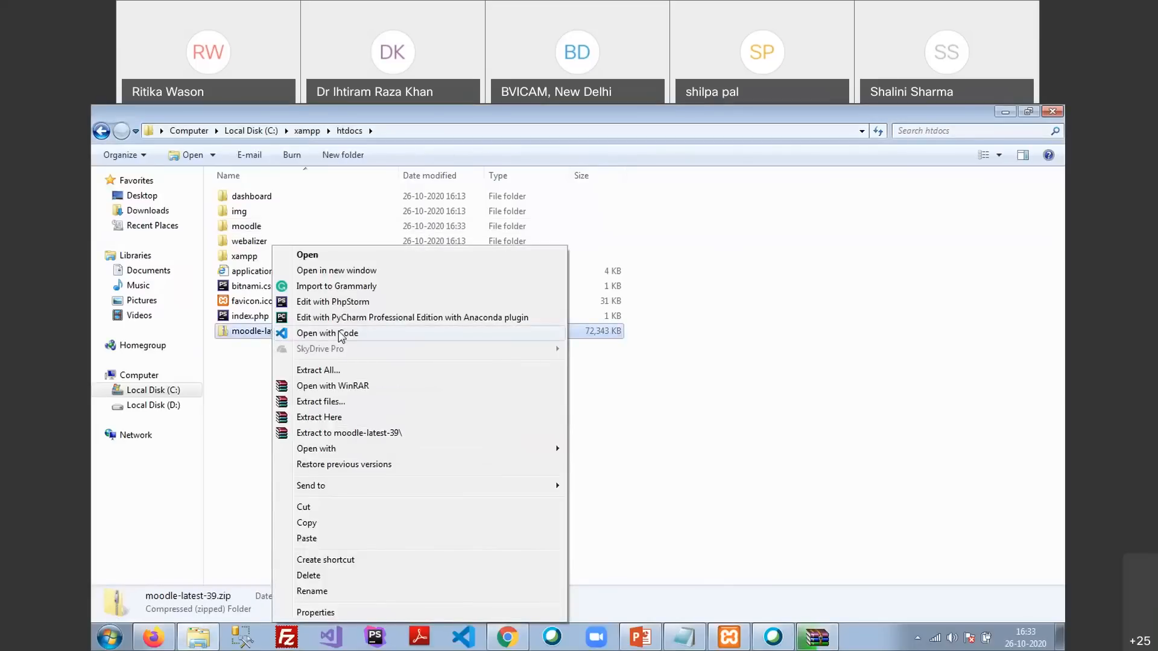
right_click(238, 329)
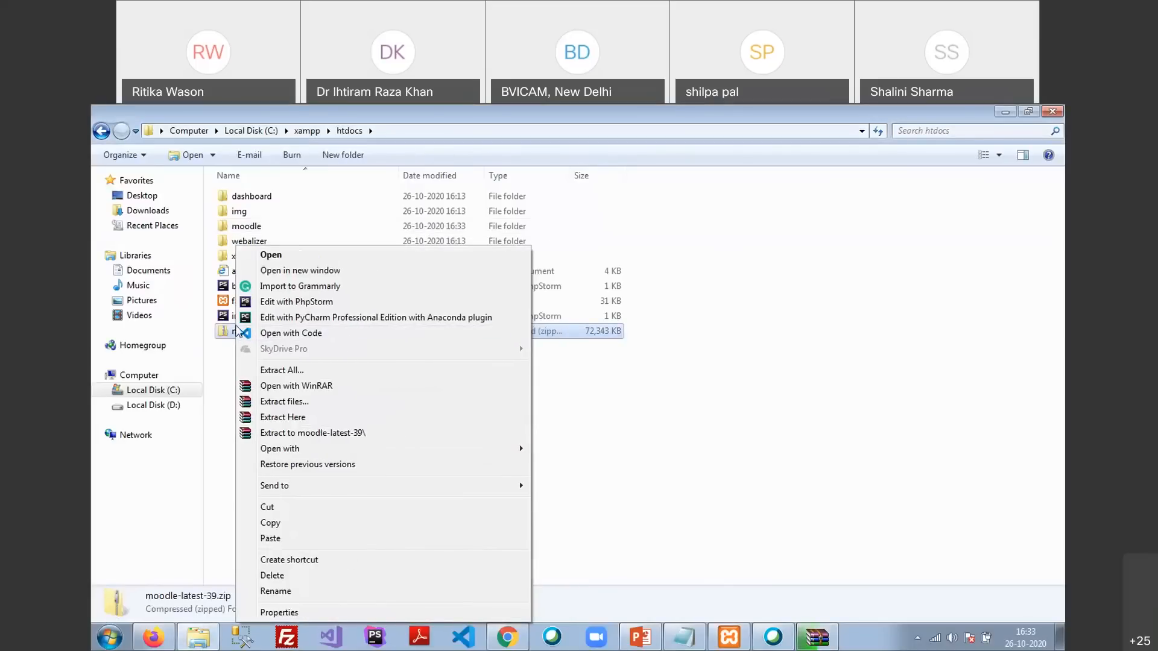
left_click(328, 369)
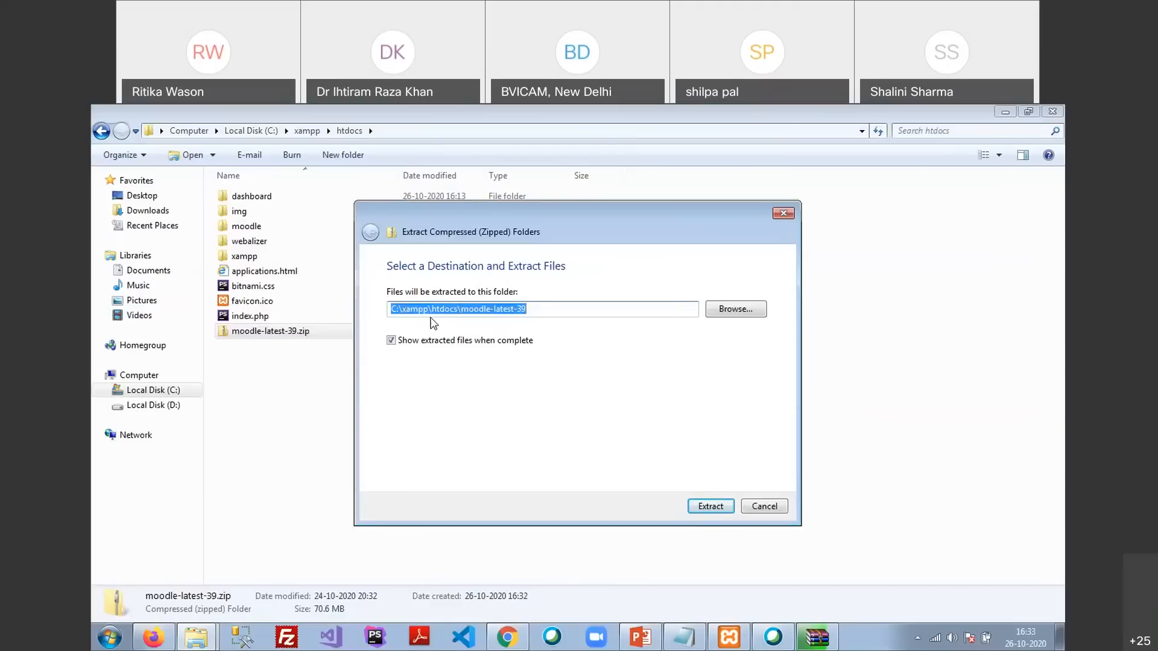
Remove moodle-latest-39 from the extraction destination, then close the dialog without extracting
left_click(462, 309)
left_click_drag(462, 308, 624, 314)
key("BackSpace")
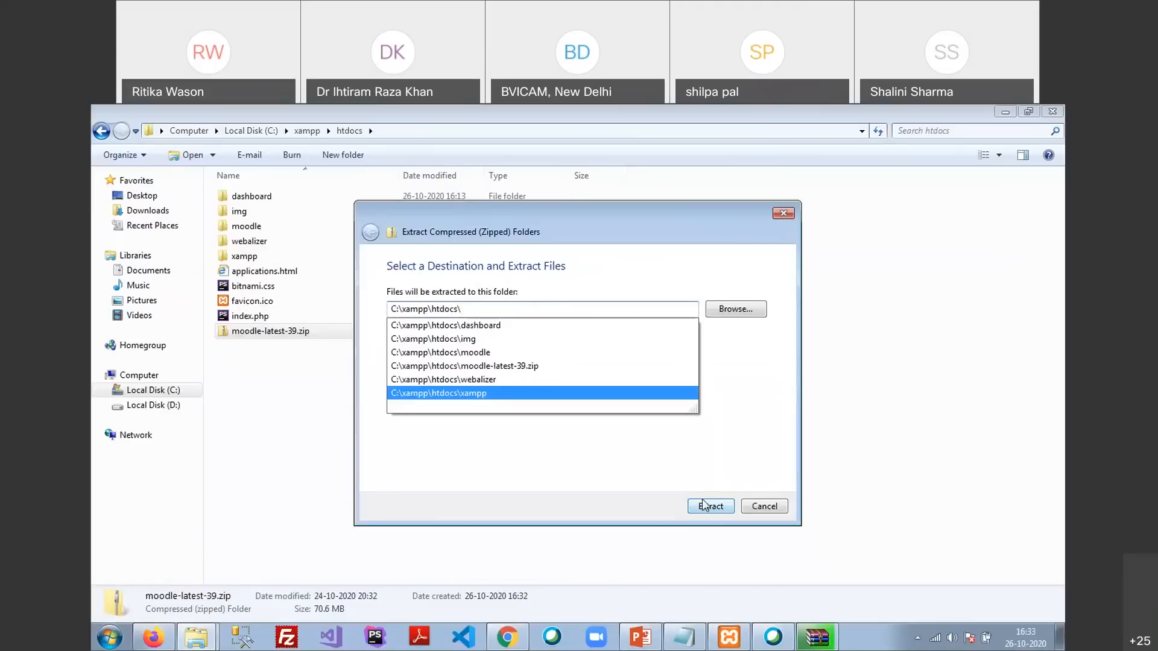
left_click(783, 214)
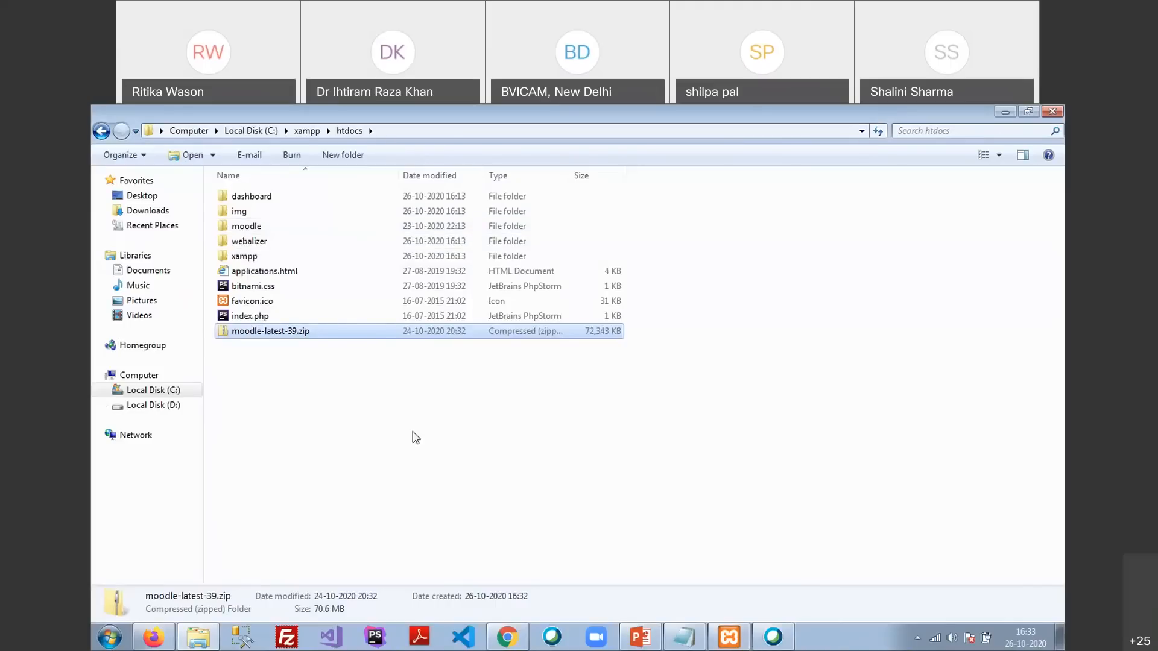
double_click(236, 227)
scroll(309, 267, "down", 15)
scroll(323, 305, "down", 6)
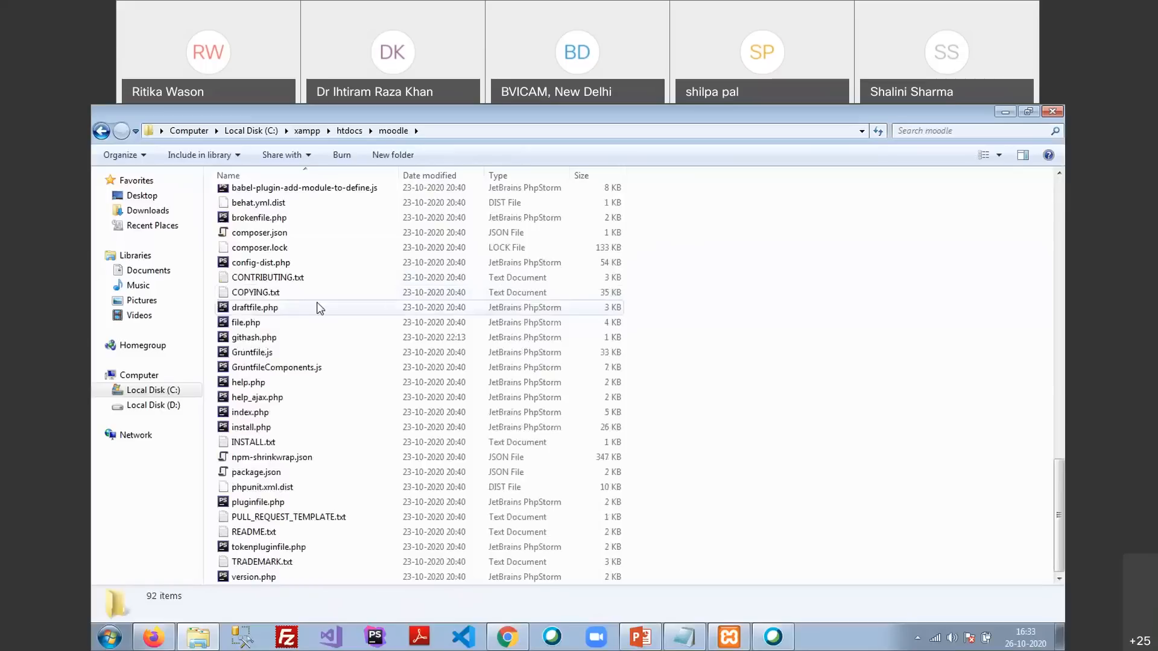
scroll(316, 302, "up", 19)
scroll(316, 302, "down", 11)
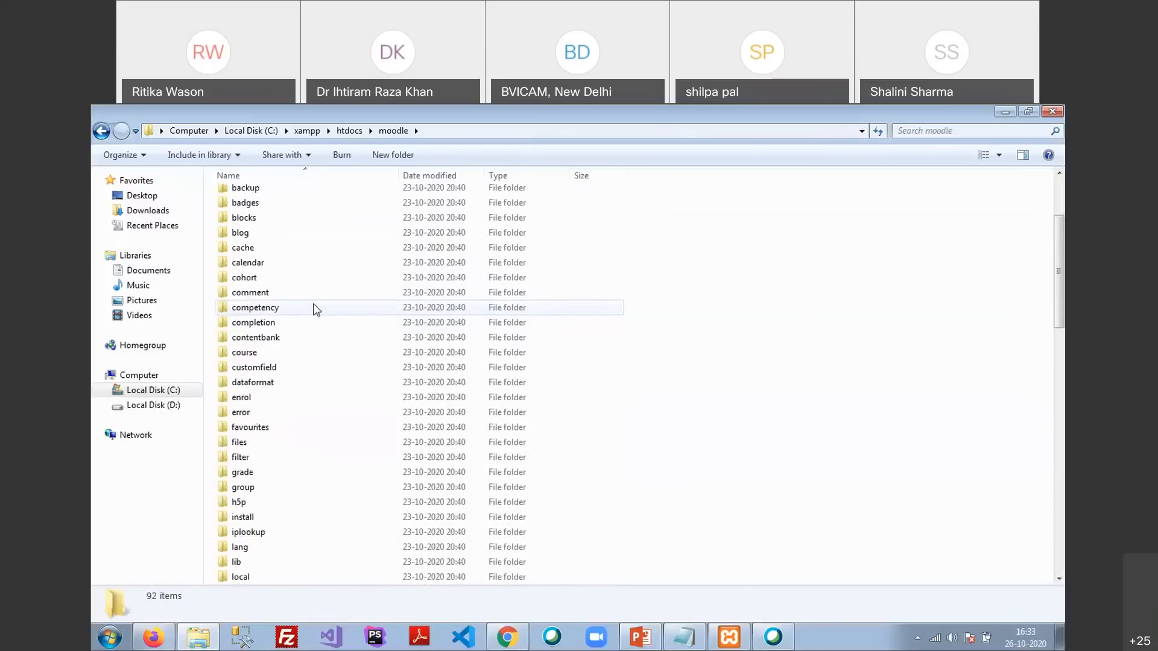
scroll(312, 307, "down", 7)
scroll(312, 307, "up", 14)
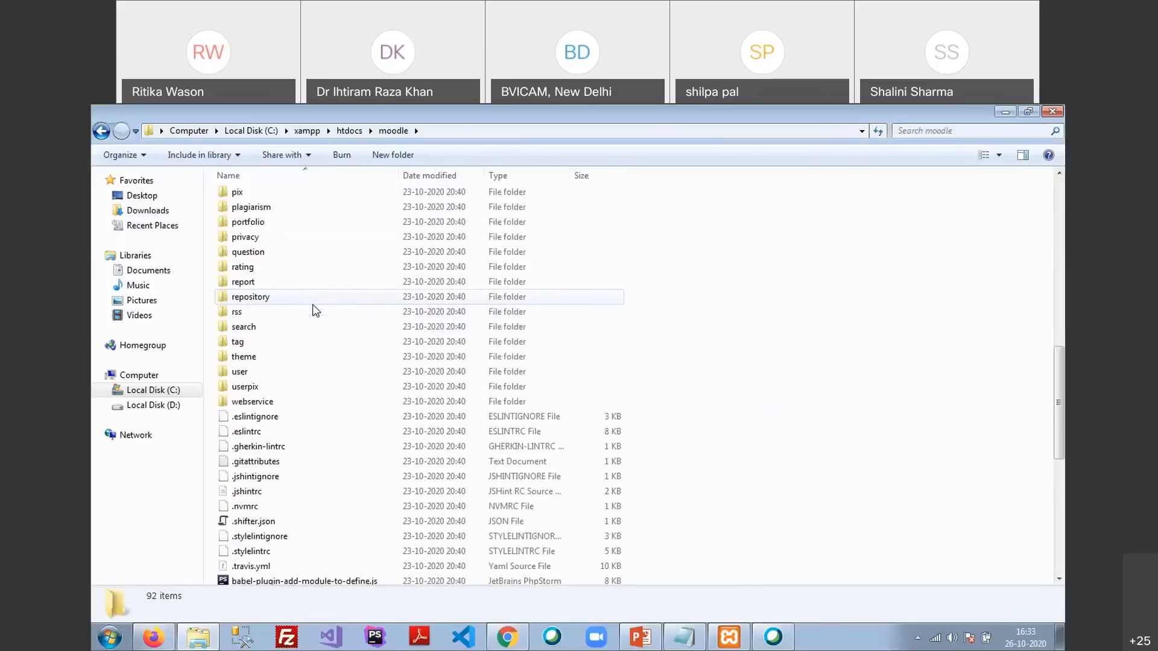
left_click(349, 130)
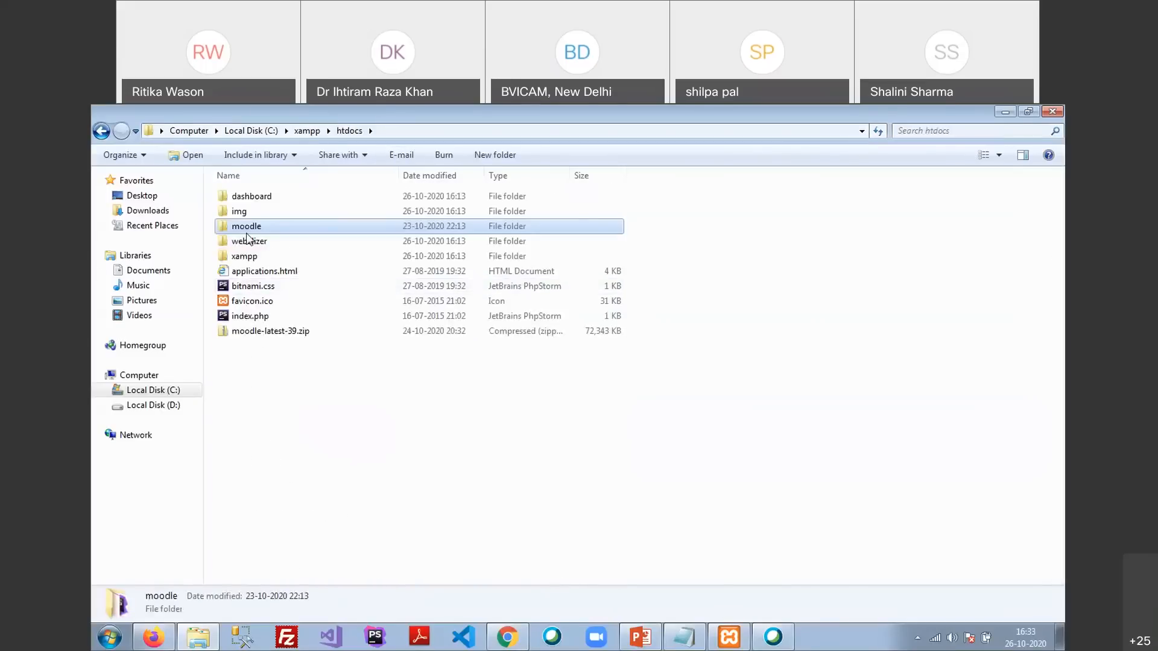
double_click(248, 229)
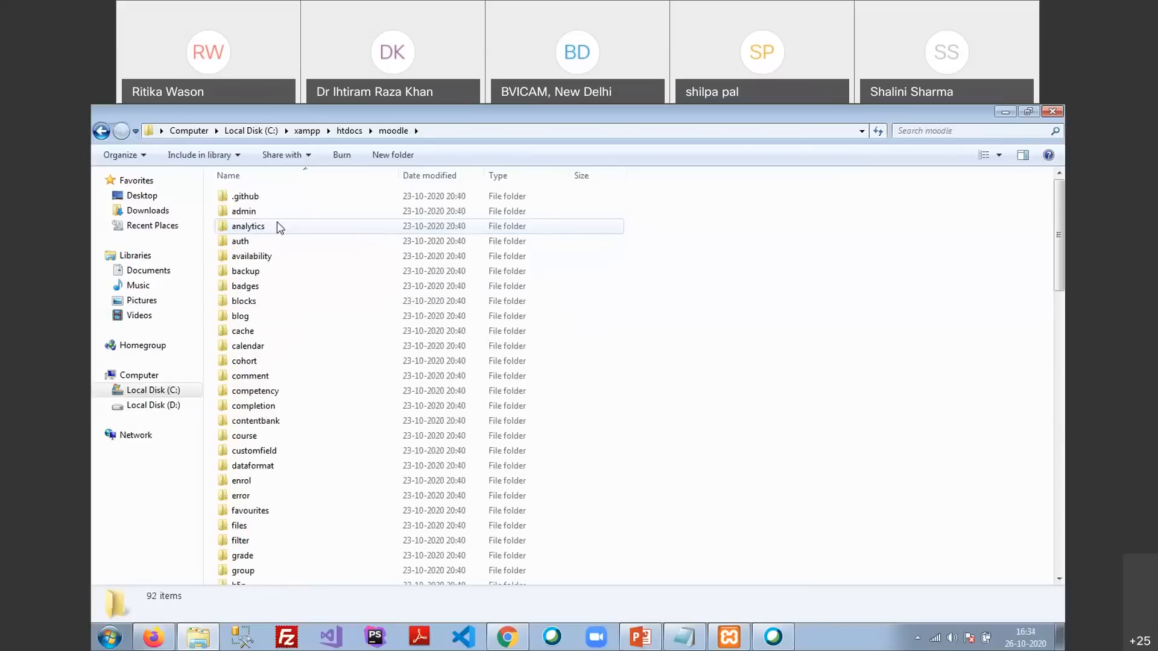
scroll(279, 227, "down", 20)
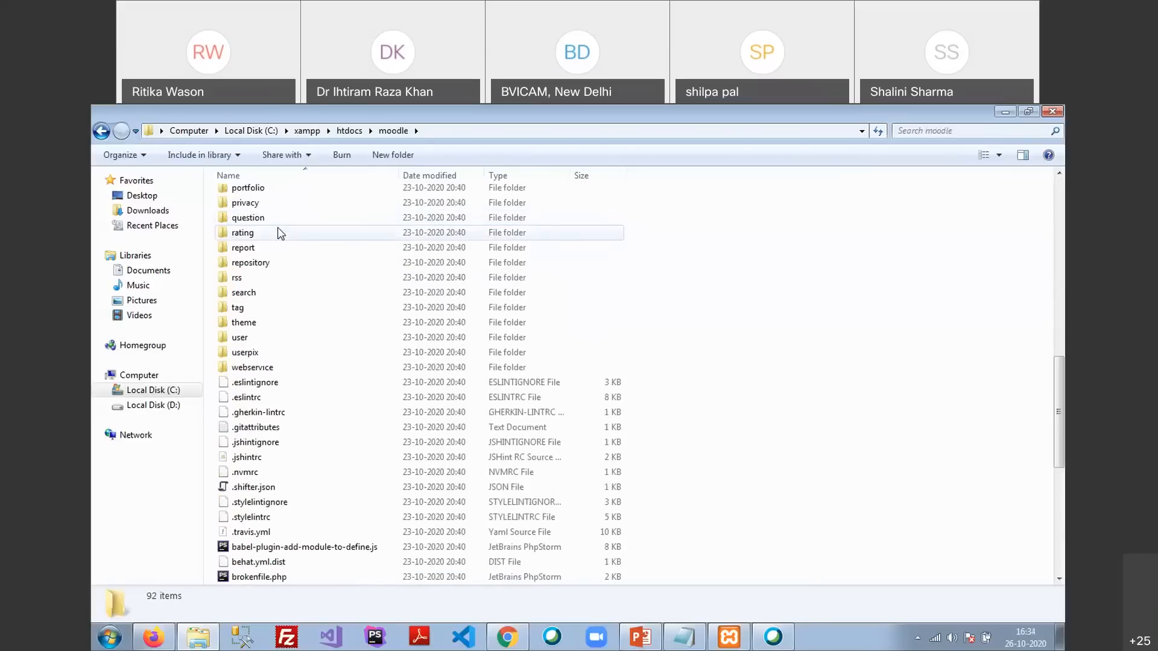
scroll(281, 233, "down", 8)
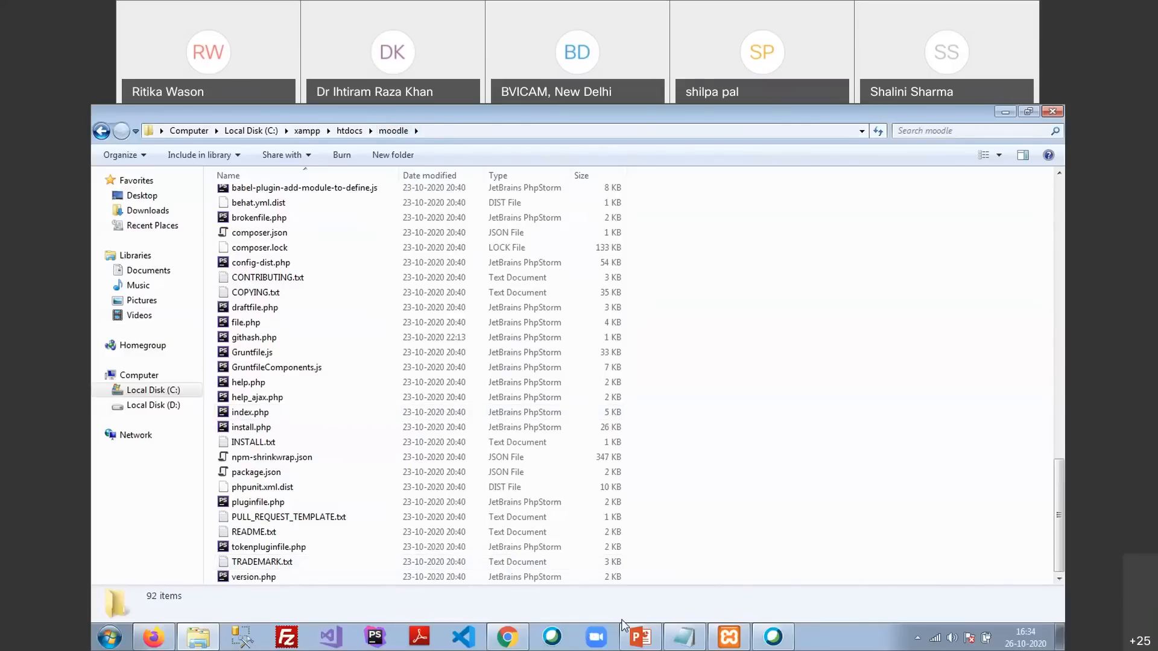
Enter localhost:8080/moodle in Firefox's address bar without loading, then open the Run prompt
left_click(196, 636)
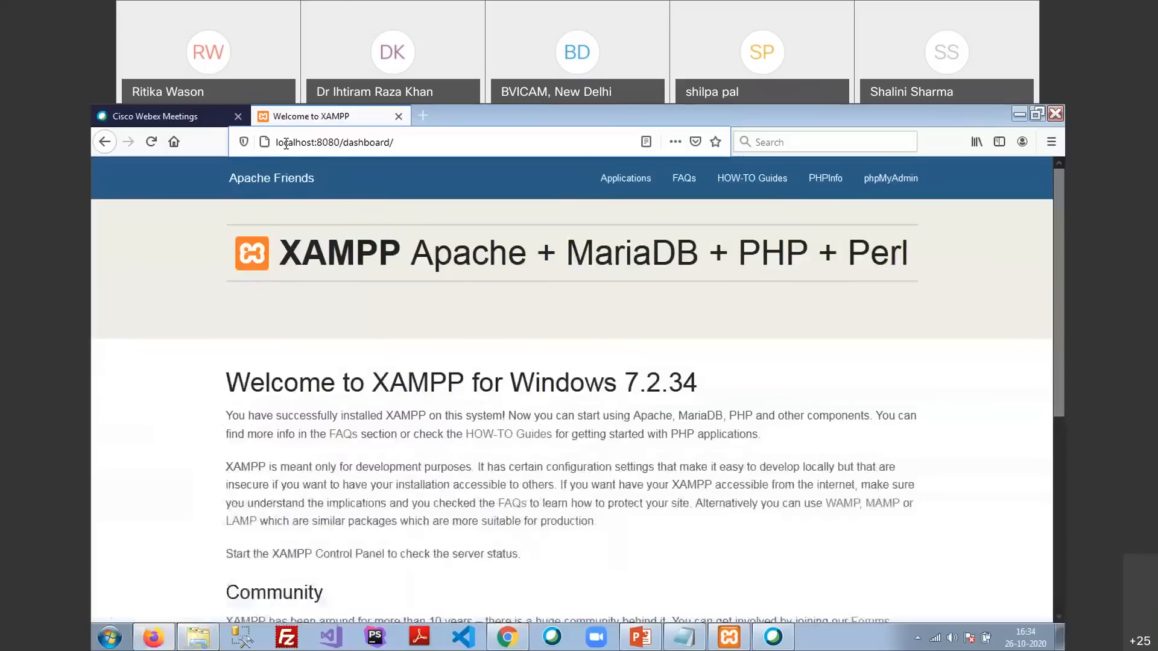
left_click_drag(276, 143, 416, 114)
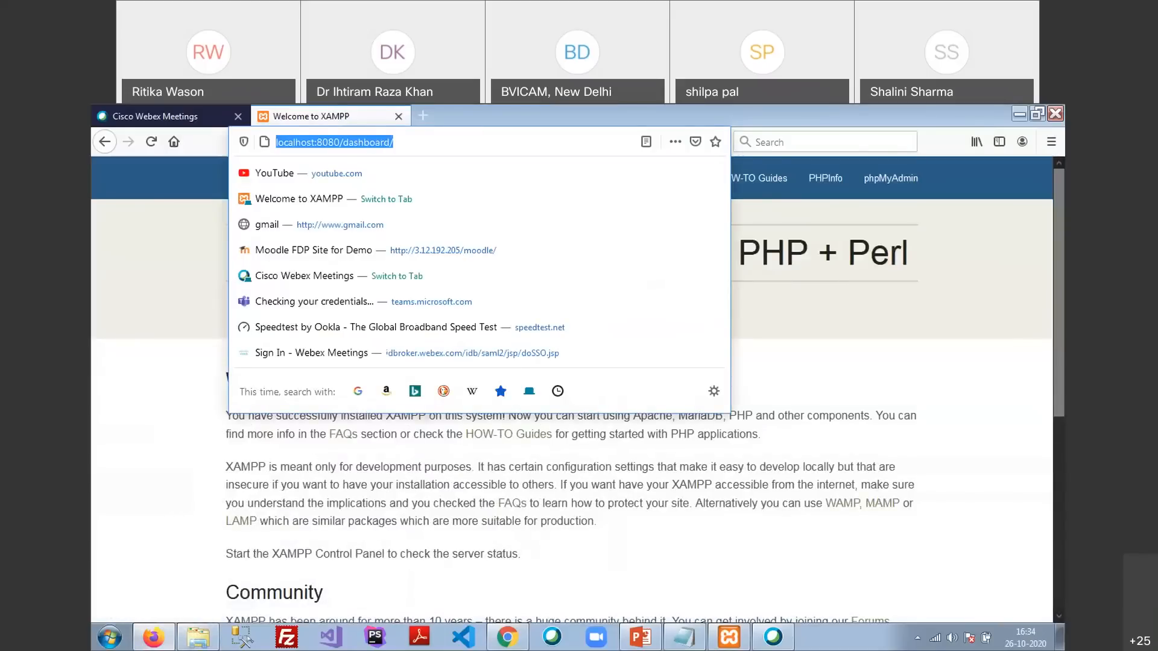
type("localhost")
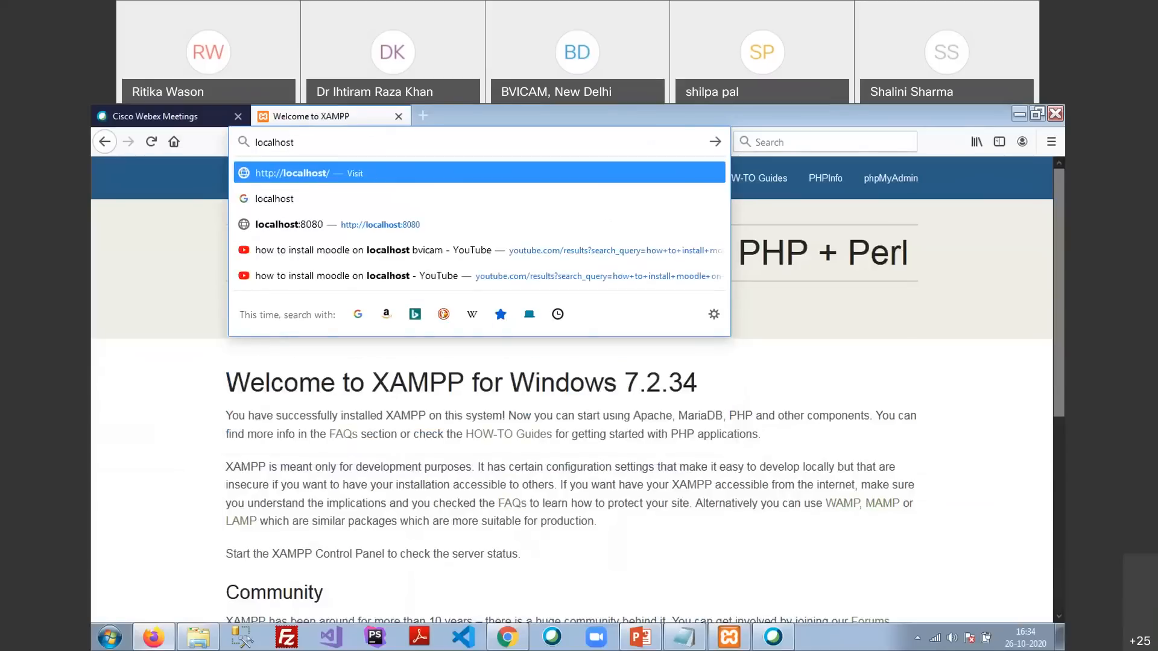
type(":8080/moodle")
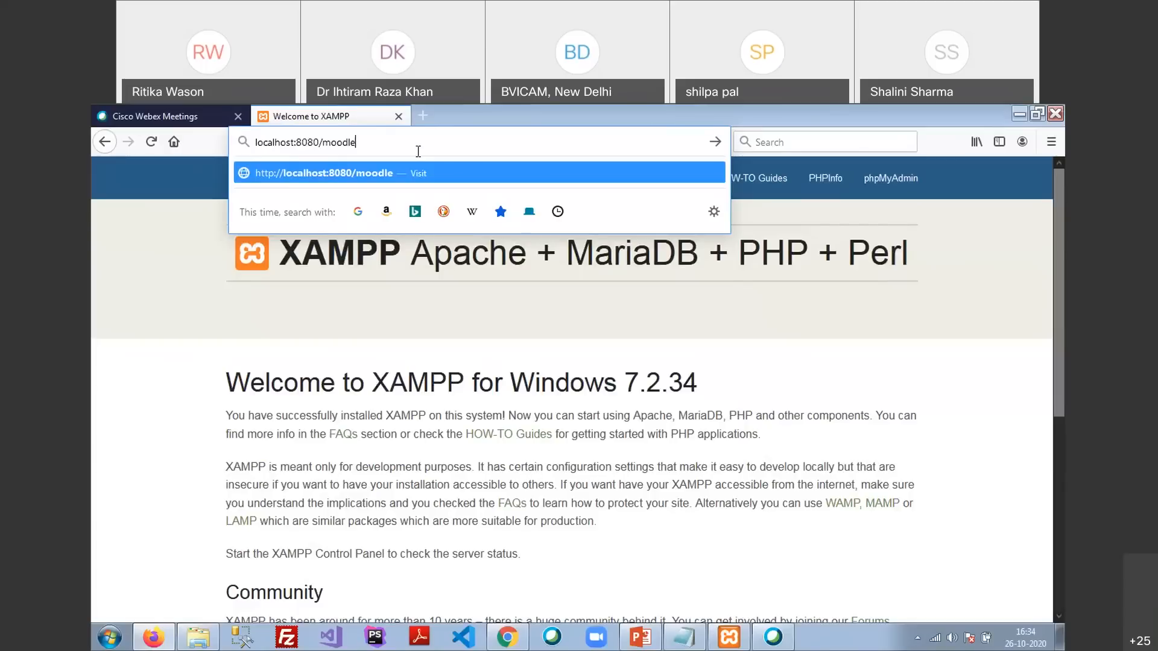
key("super+r")
Launch Notepad from Run and note down localhost/moodle
type("notepad")
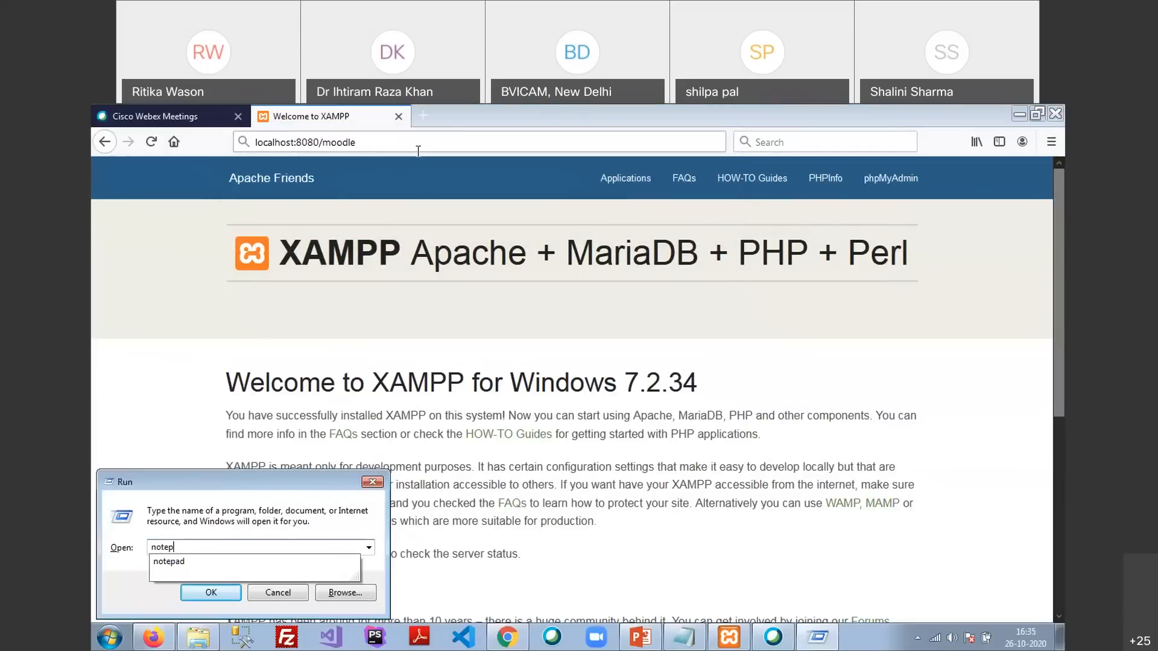
key("Return")
type("loc")
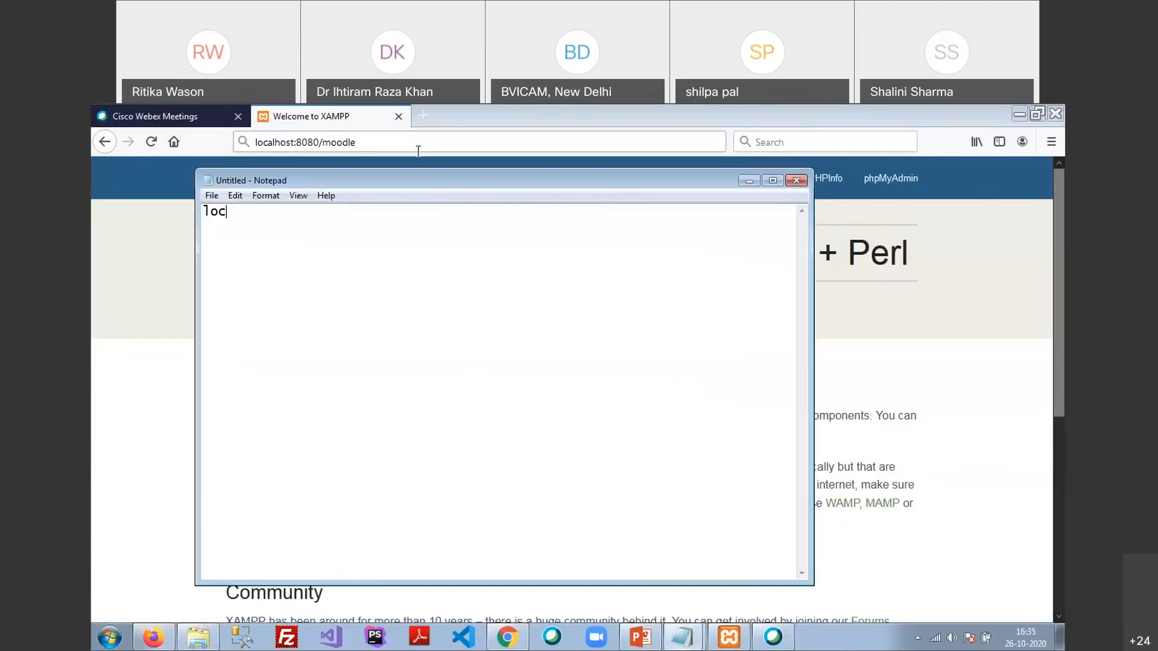
type("alhost/moodle")
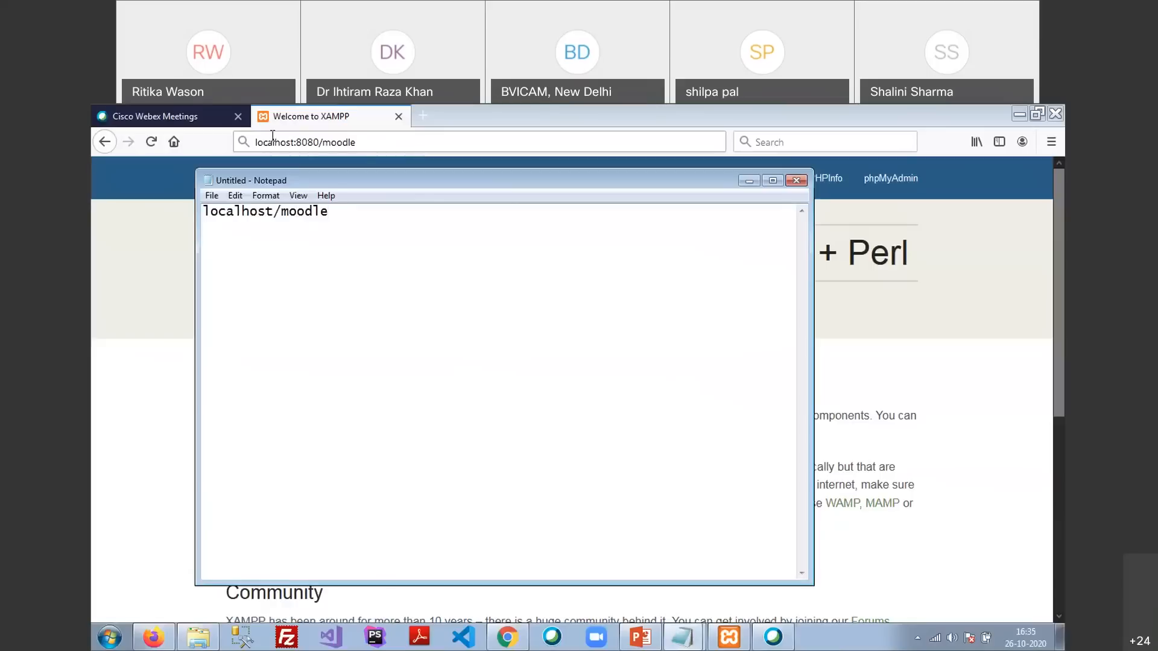
left_click_drag(338, 221, 261, 245)
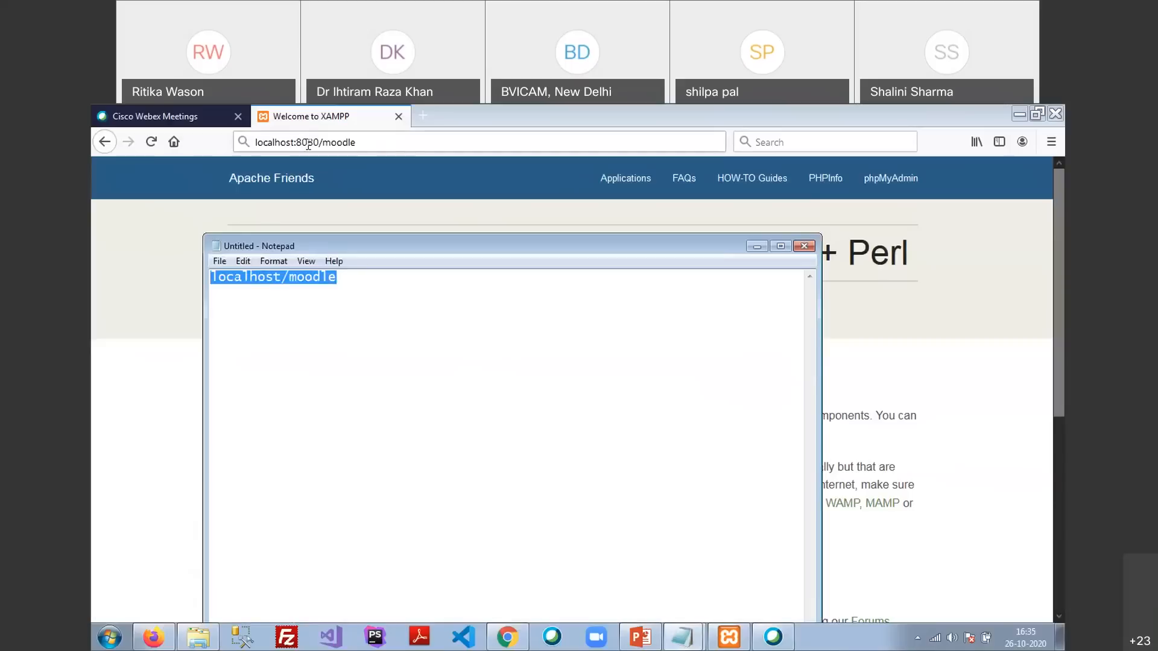
Keep the note open, then load localhost:8080/moodle in Firefox
left_click(803, 246)
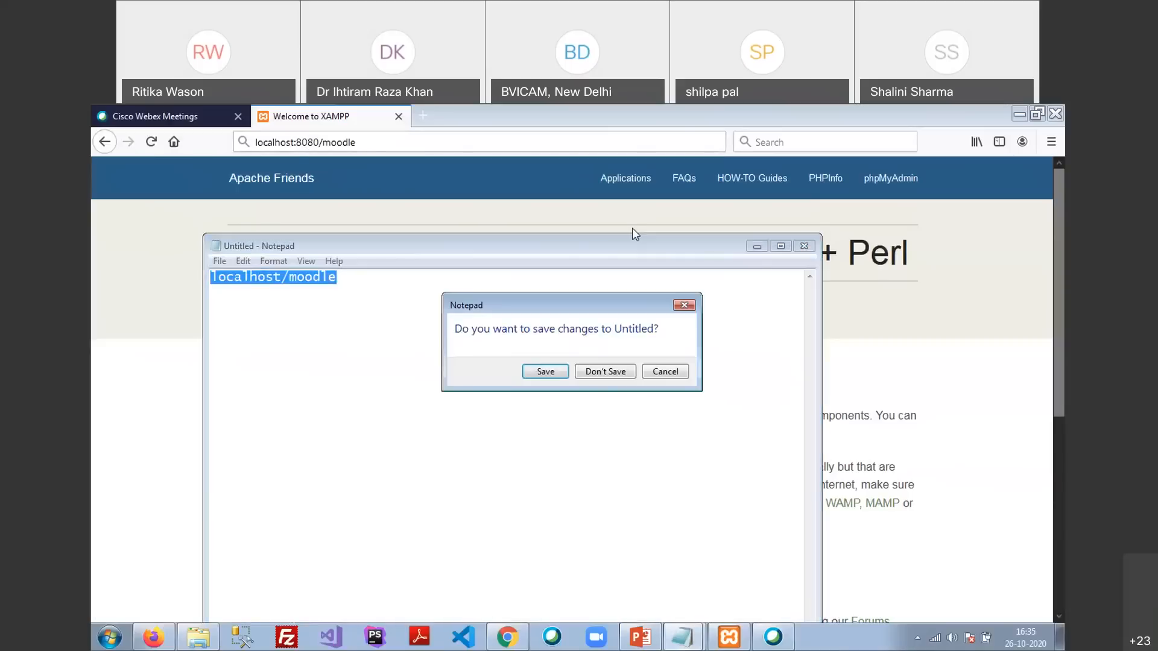
left_click(662, 378)
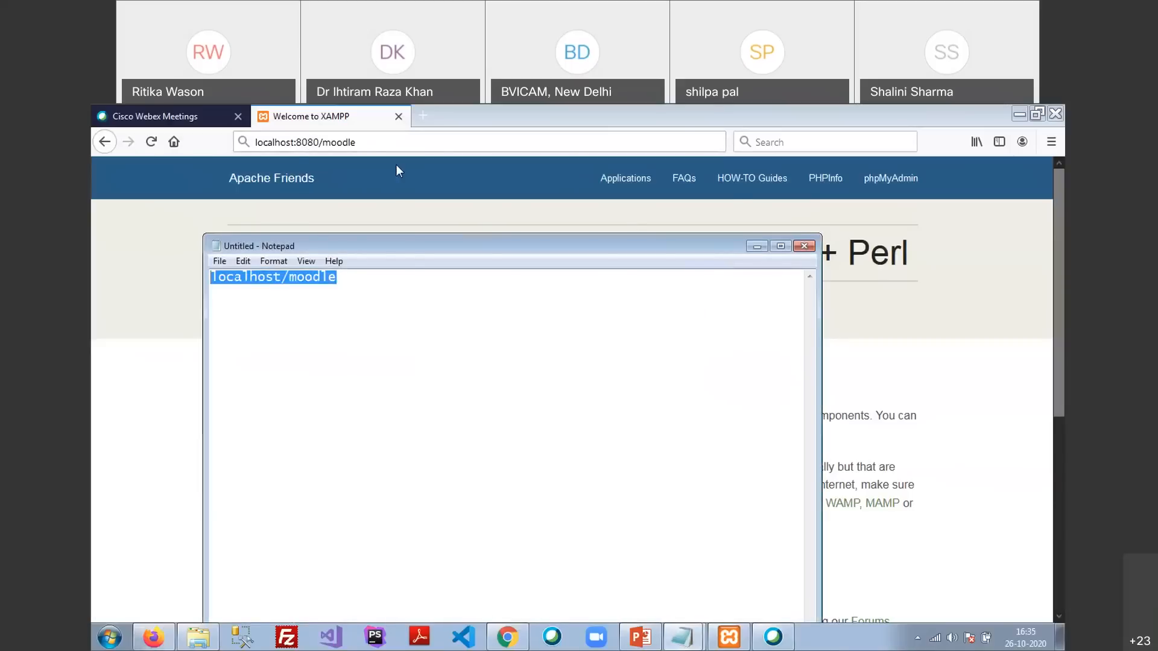
left_click(384, 142)
key("Return")
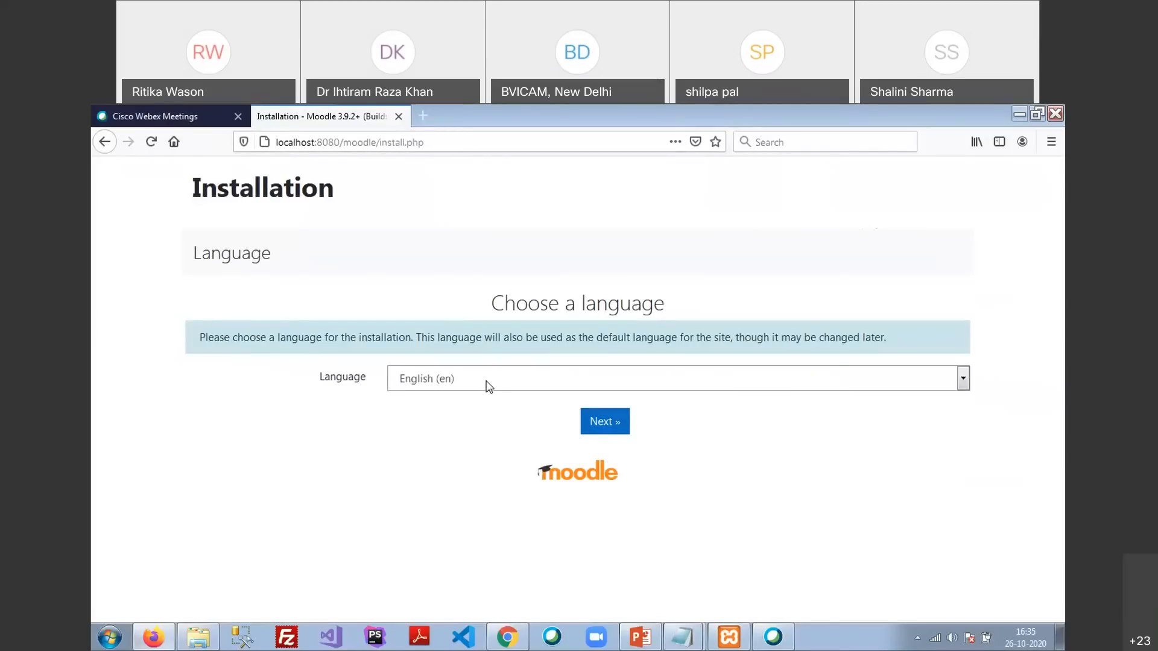
Keep English (en), advance to Confirm paths, and inspect the web address and Moodle directory fields
left_click(605, 422)
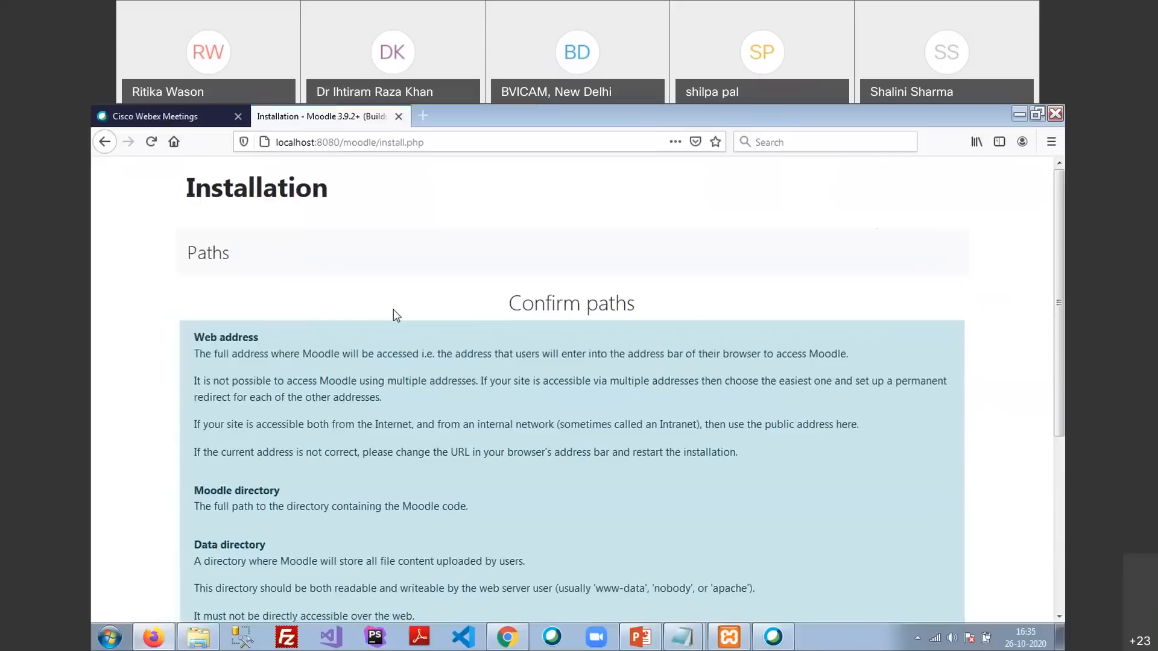
scroll(396, 315, "down", 3)
scroll(393, 309, "down", 1)
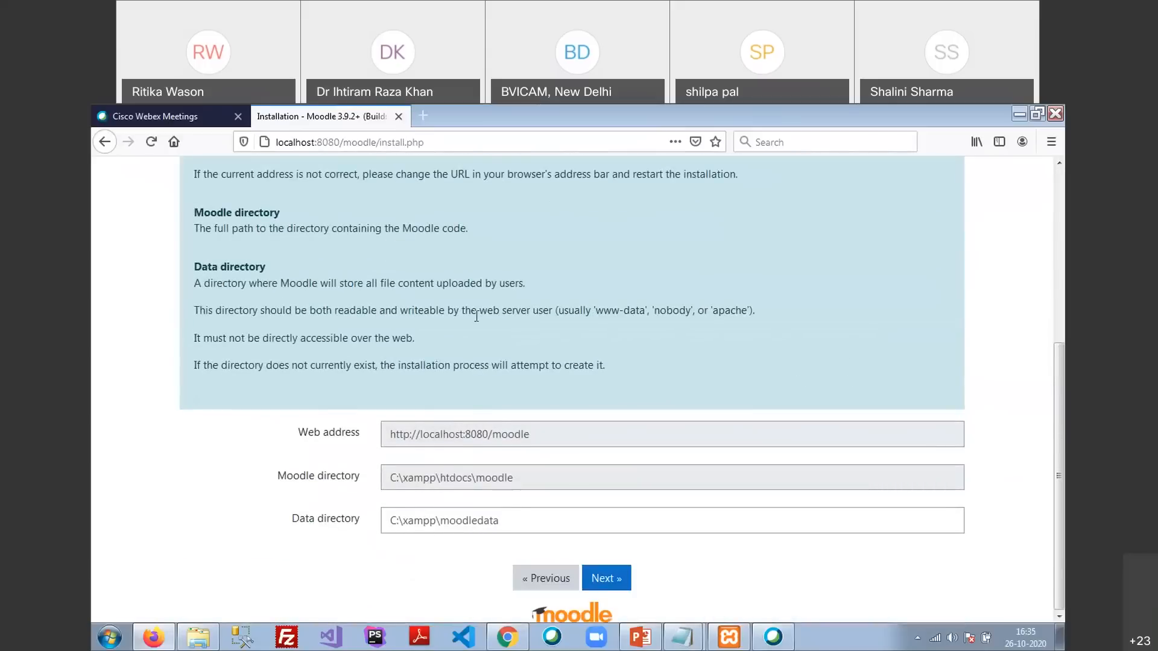
double_click(412, 436)
left_click(421, 477)
left_click(199, 633)
left_click(345, 130)
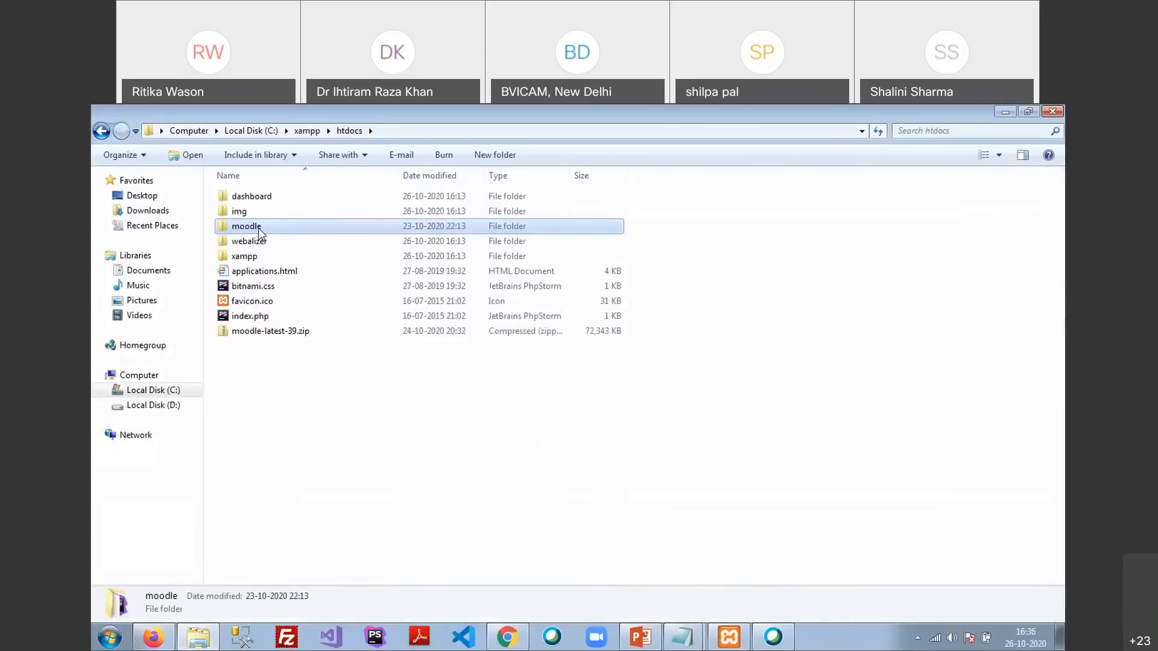
key("F2")
left_click(267, 227)
type("1")
left_click(292, 385)
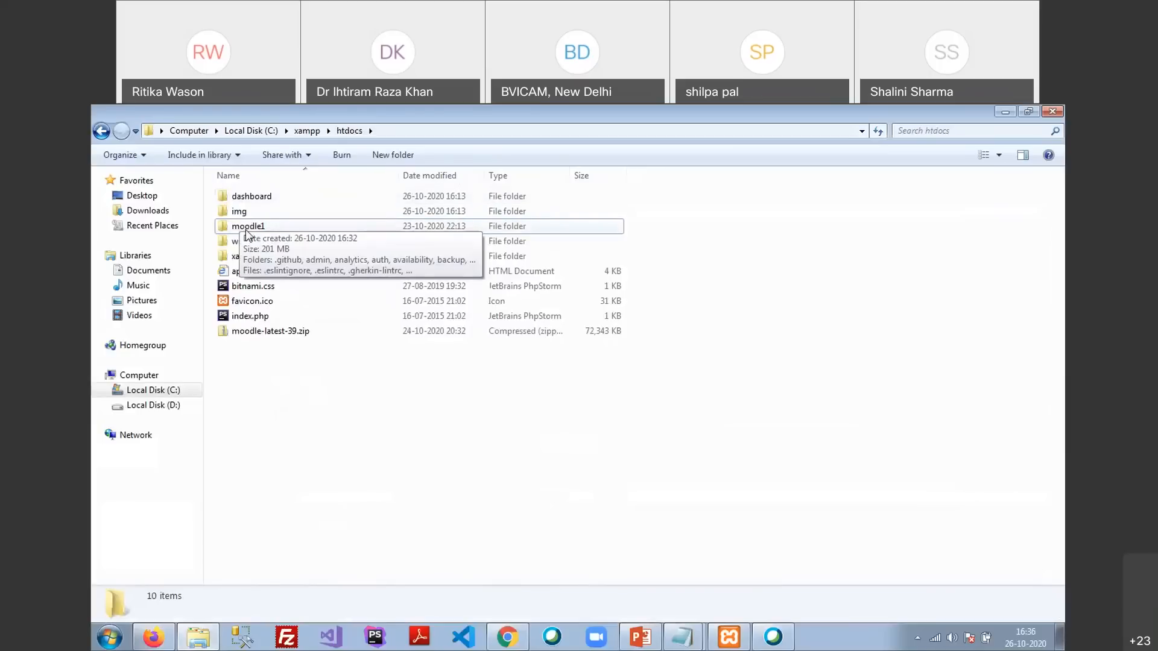
left_click(505, 635)
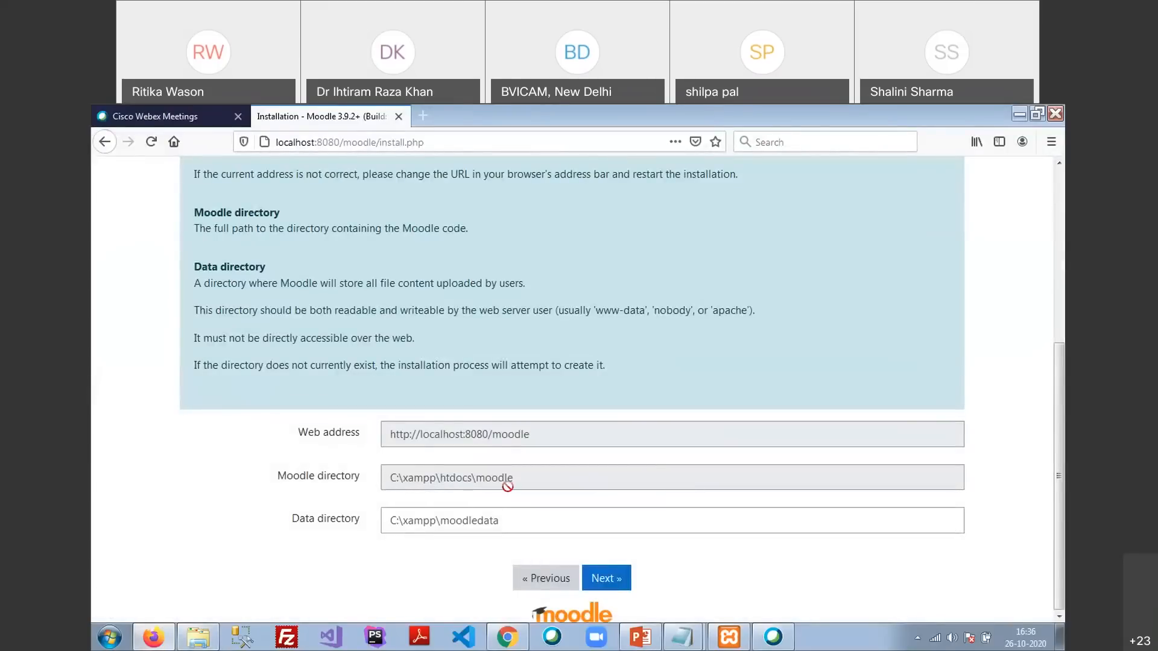
key("alt+Tab")
left_click(269, 226)
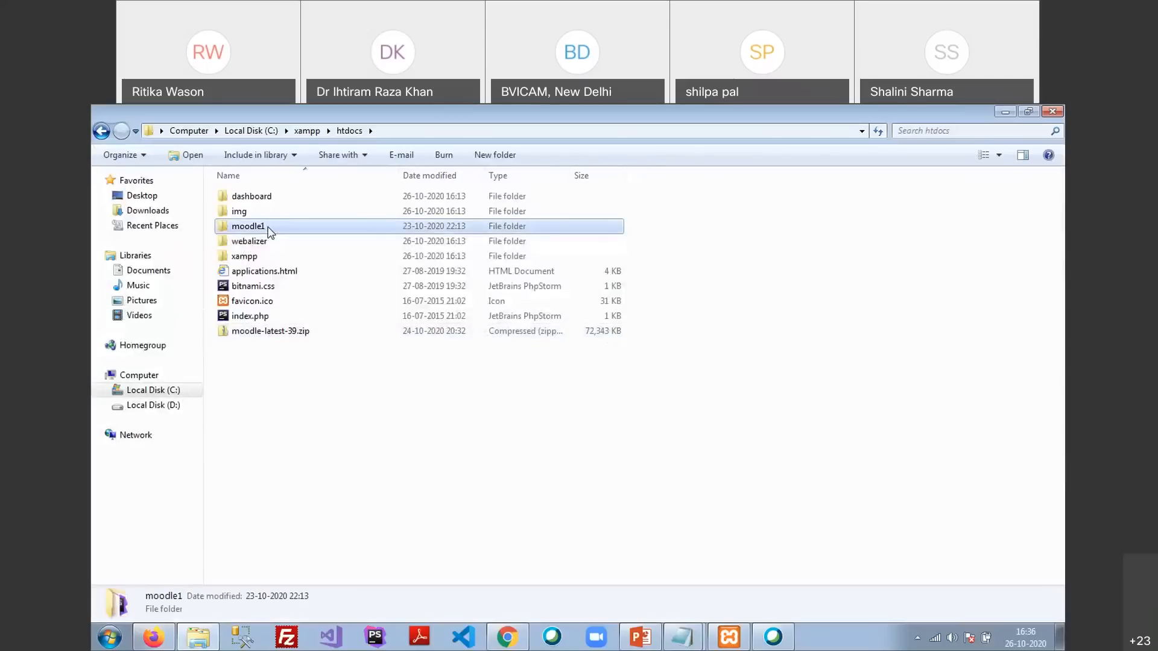
left_click(269, 226)
key("BackSpace")
key("Return")
left_click(405, 519)
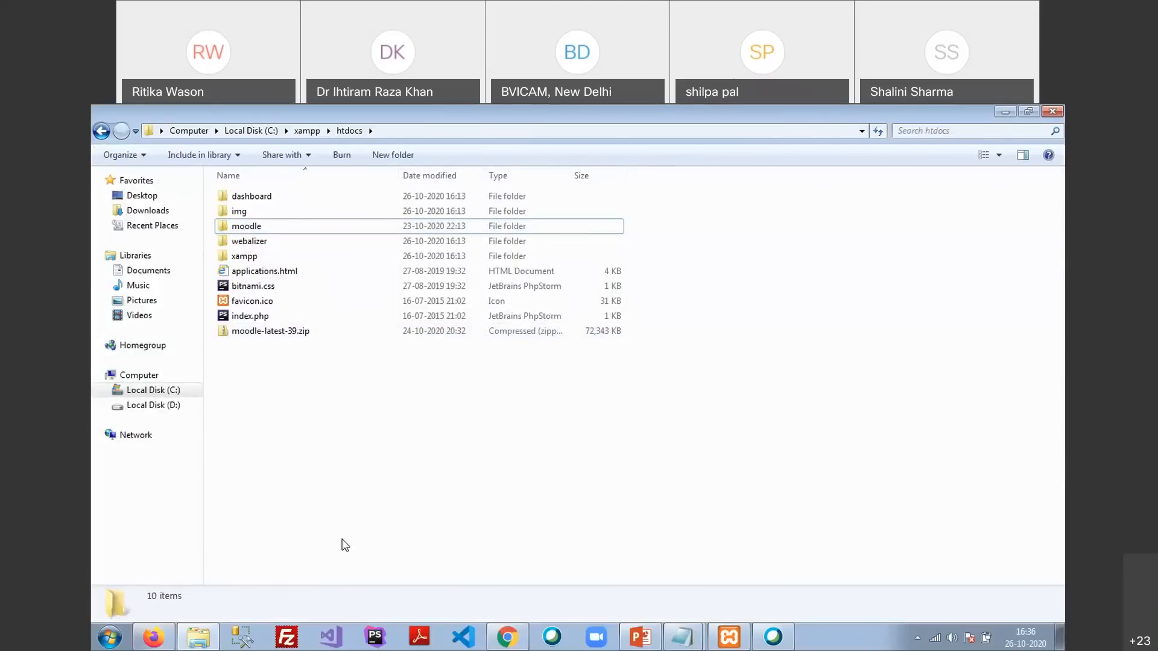
left_click(184, 645)
left_click(463, 521)
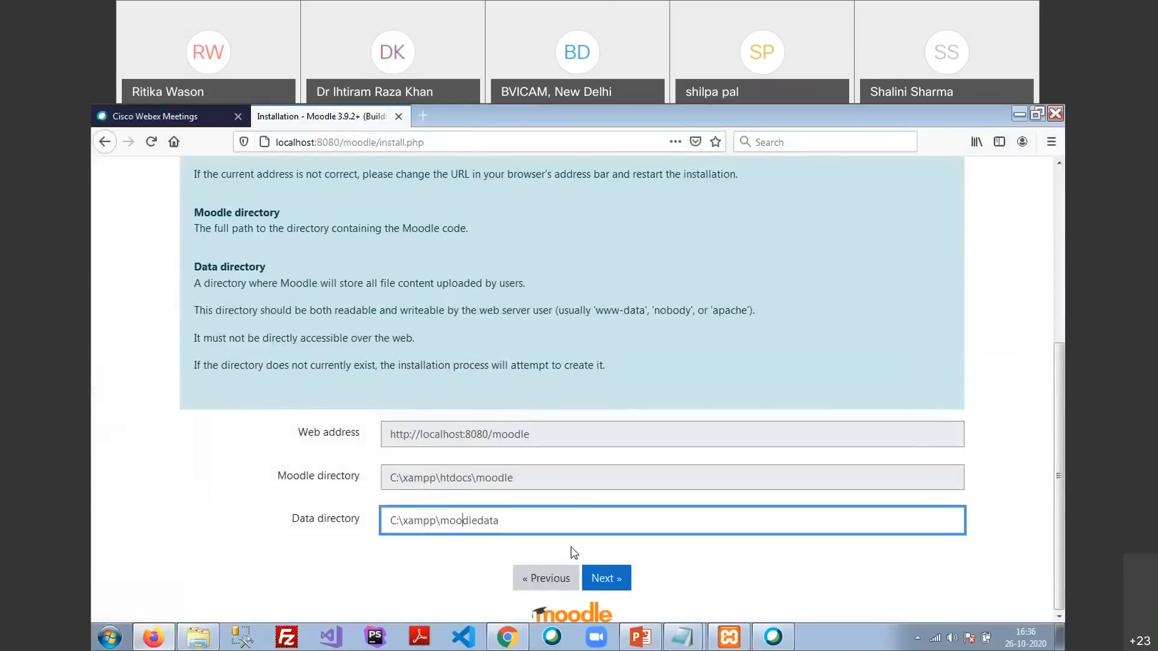
Restore Explorer and navigate up to C:\xampp to list its apache, htdocs, mysql and php folders
left_click(199, 640)
left_click(304, 131)
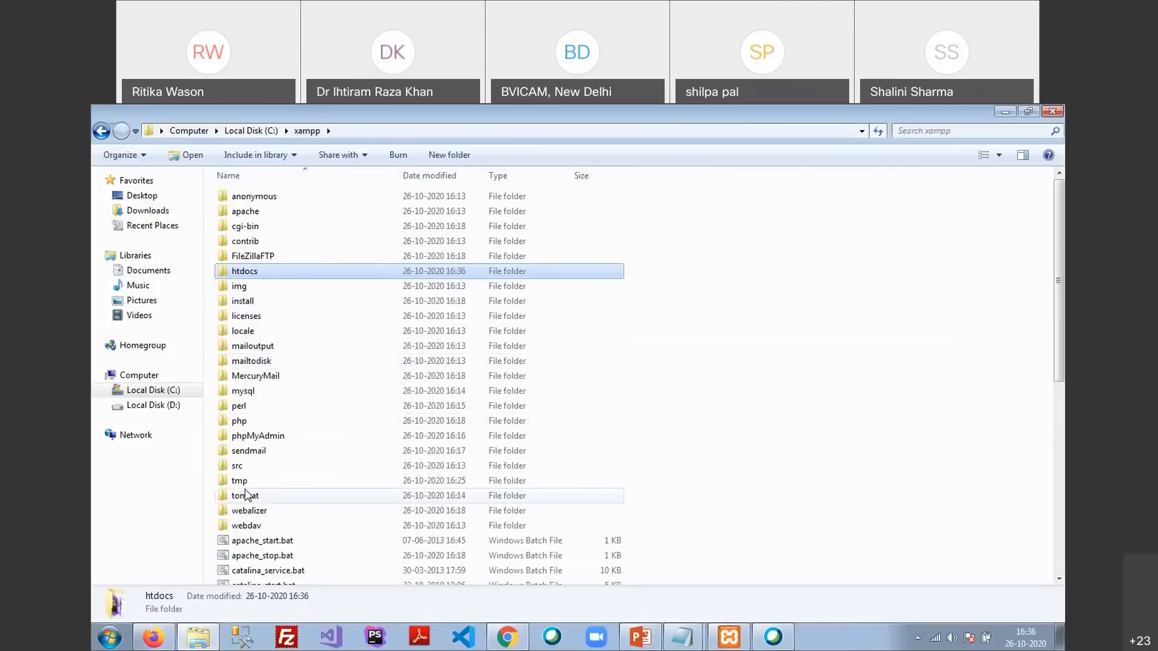
mouse_move(247, 495)
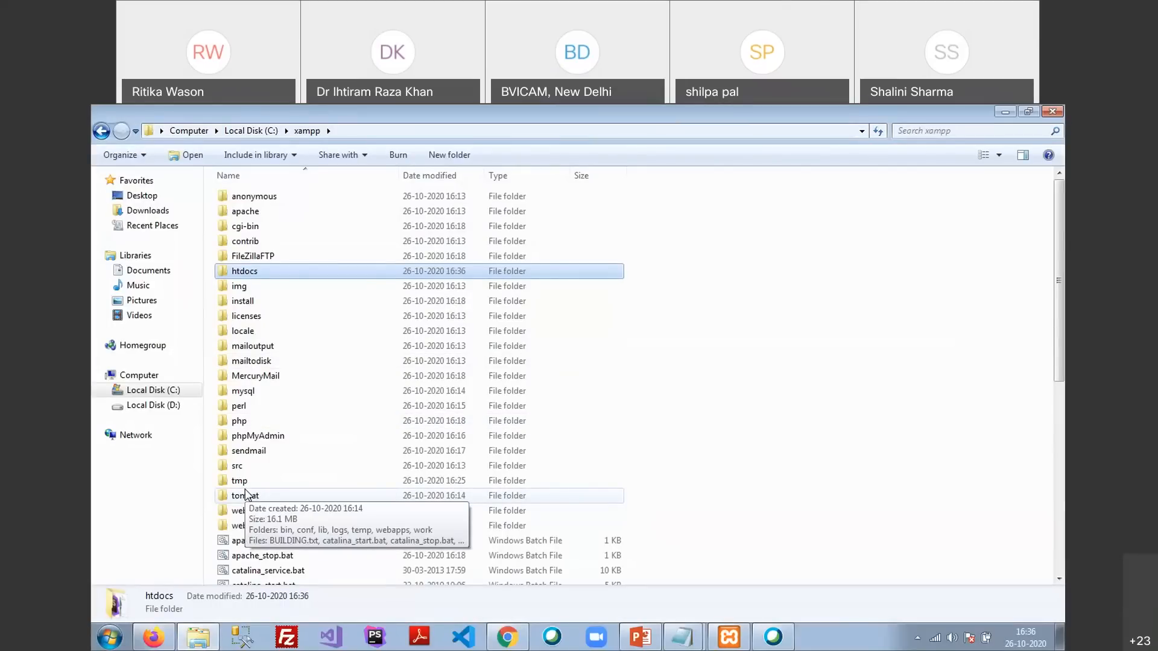
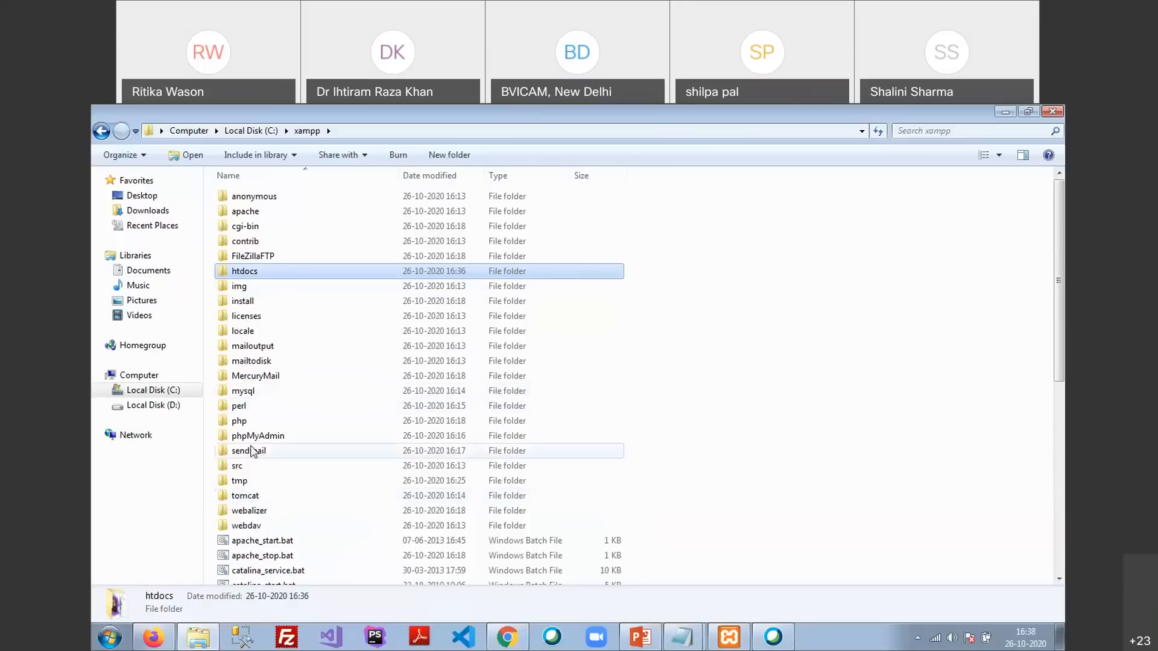
Advance past Confirm paths and check C:\xampp\moodledata now holds cache, lang and temp folders
left_click(152, 638)
left_click(606, 579)
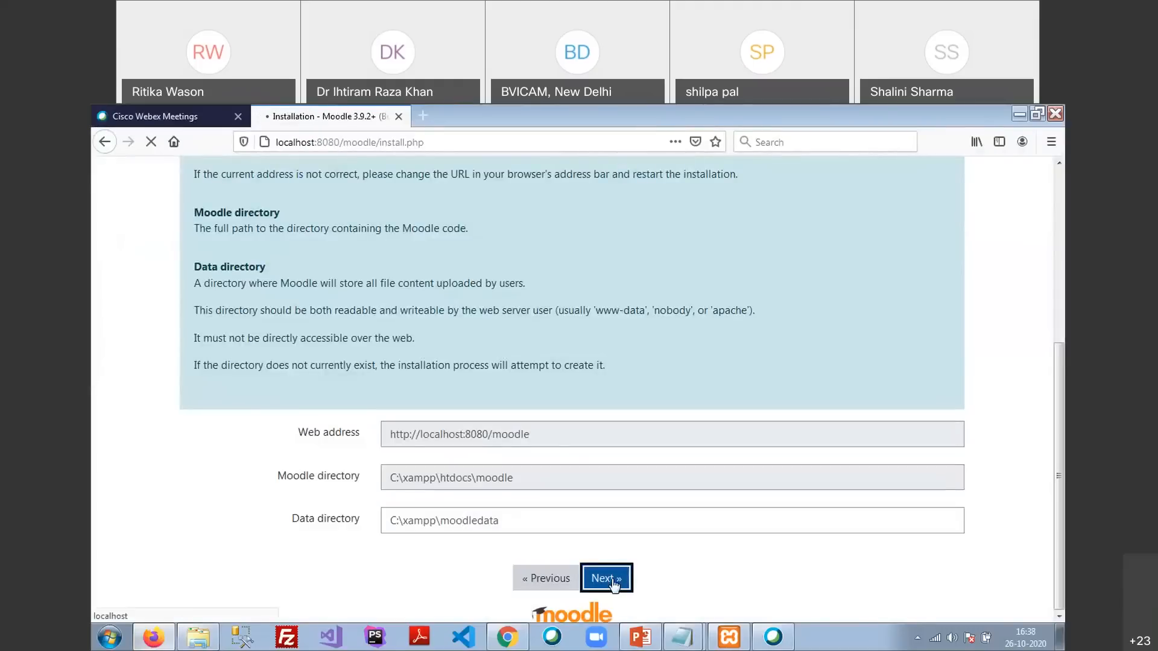
key("alt+Tab")
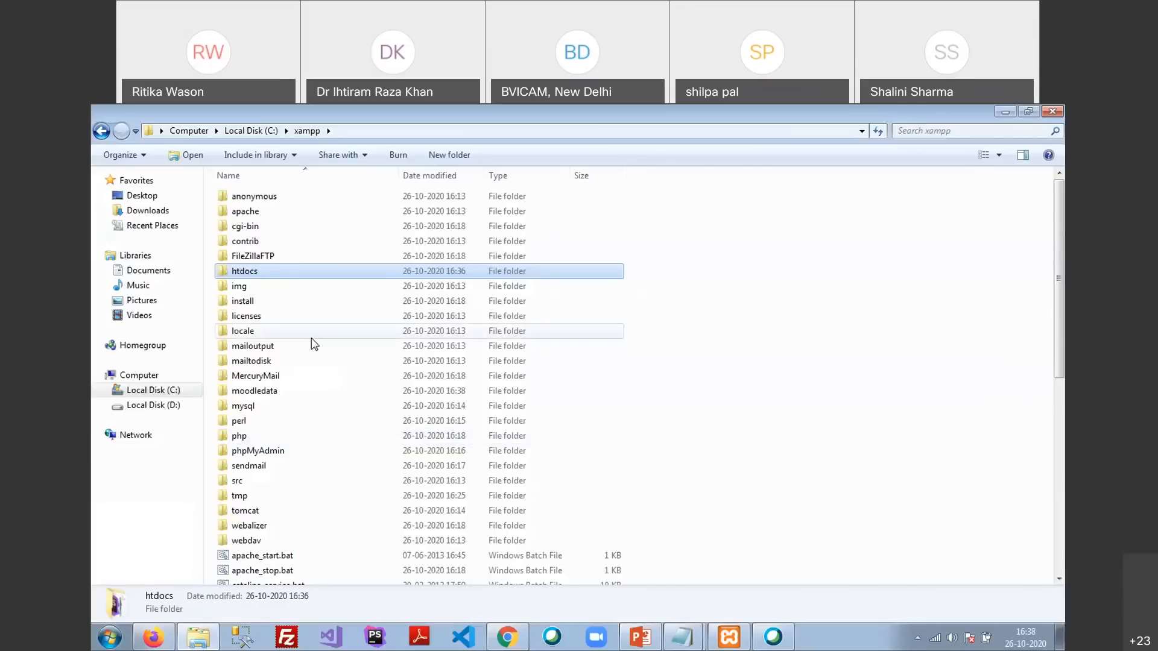
left_click(269, 391)
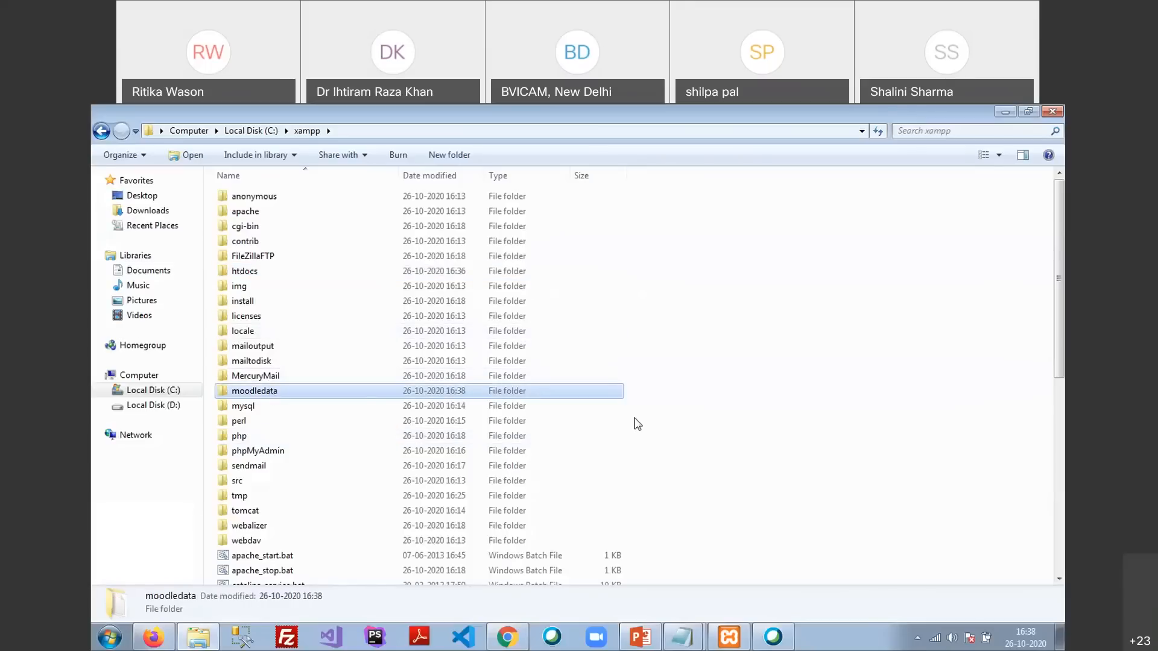
double_click(255, 392)
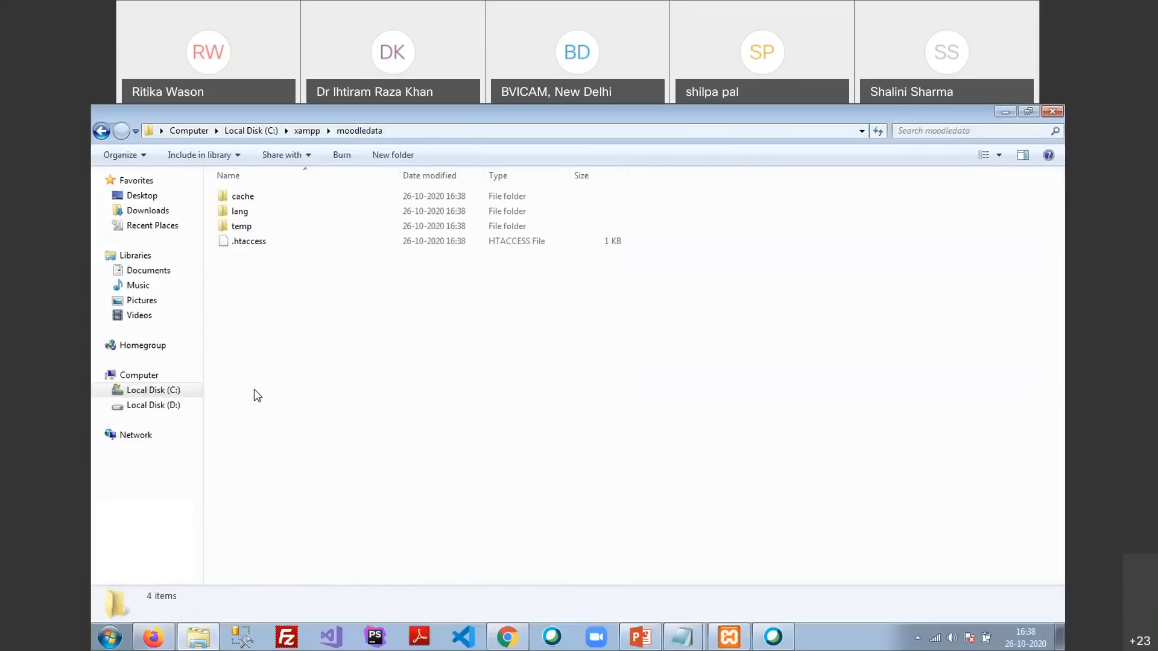
left_click(244, 217)
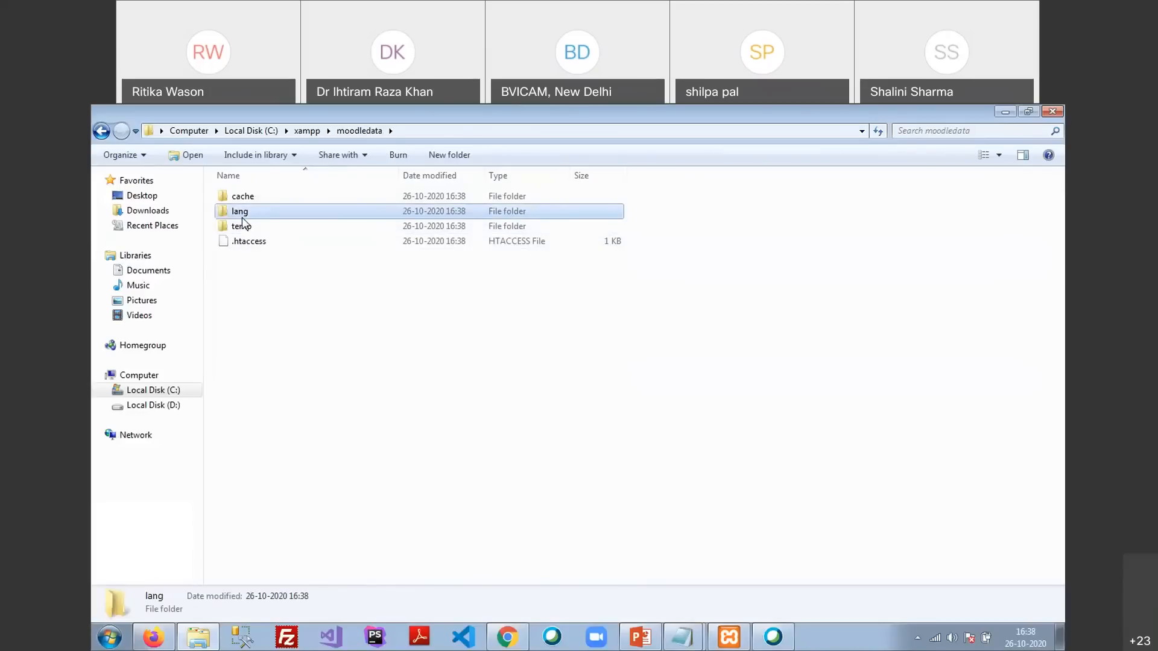
left_click(242, 196)
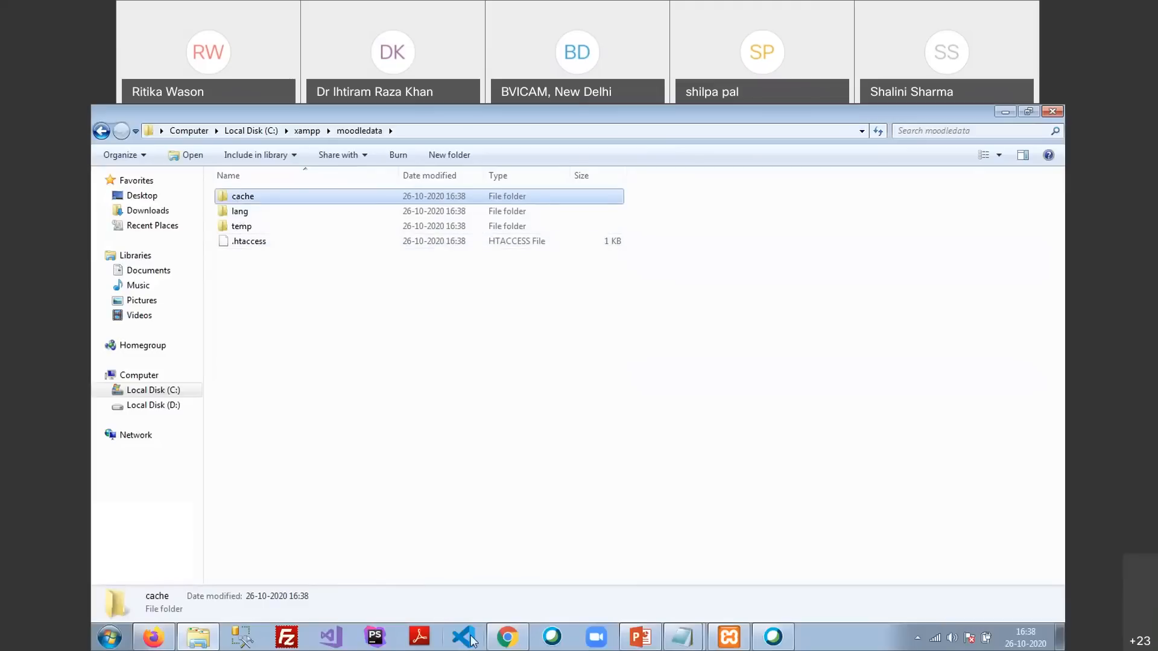
left_click(162, 641)
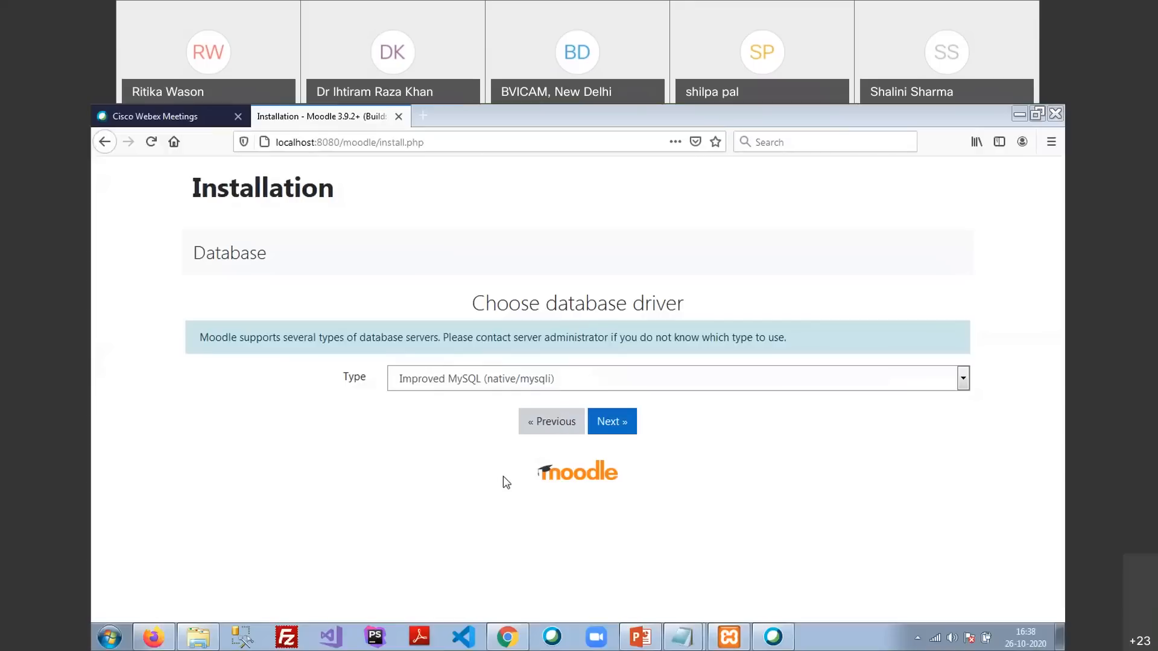
Change the database driver from Improved MySQL to MariaDB (native/mariadb) and continue
left_click(620, 380)
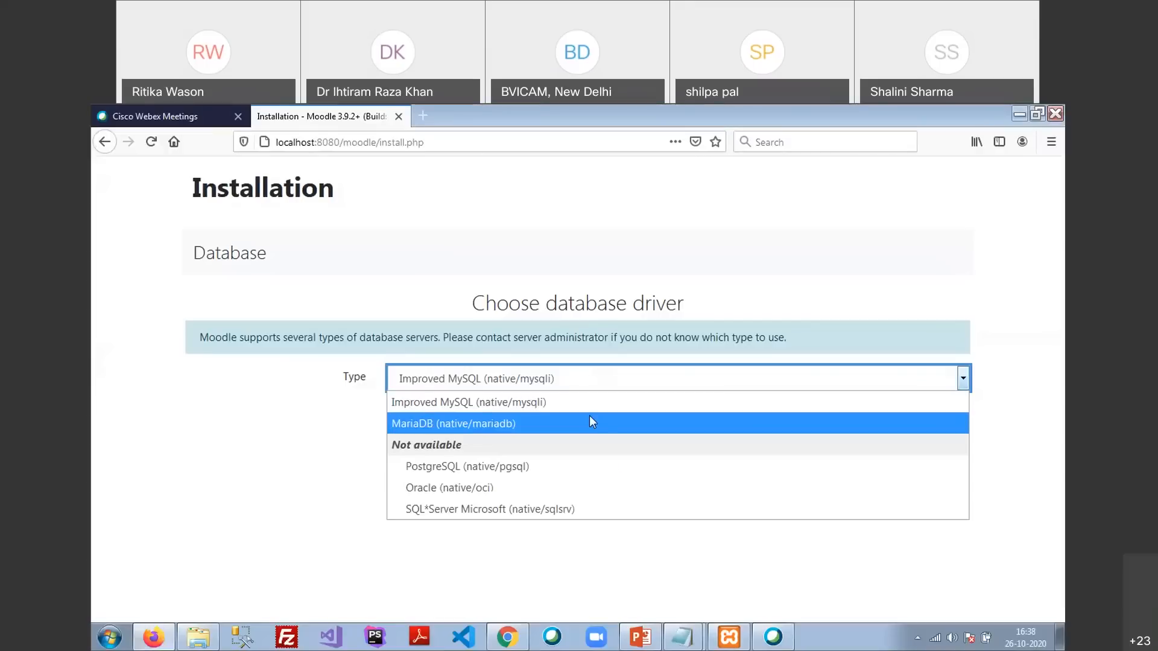
left_click(534, 424)
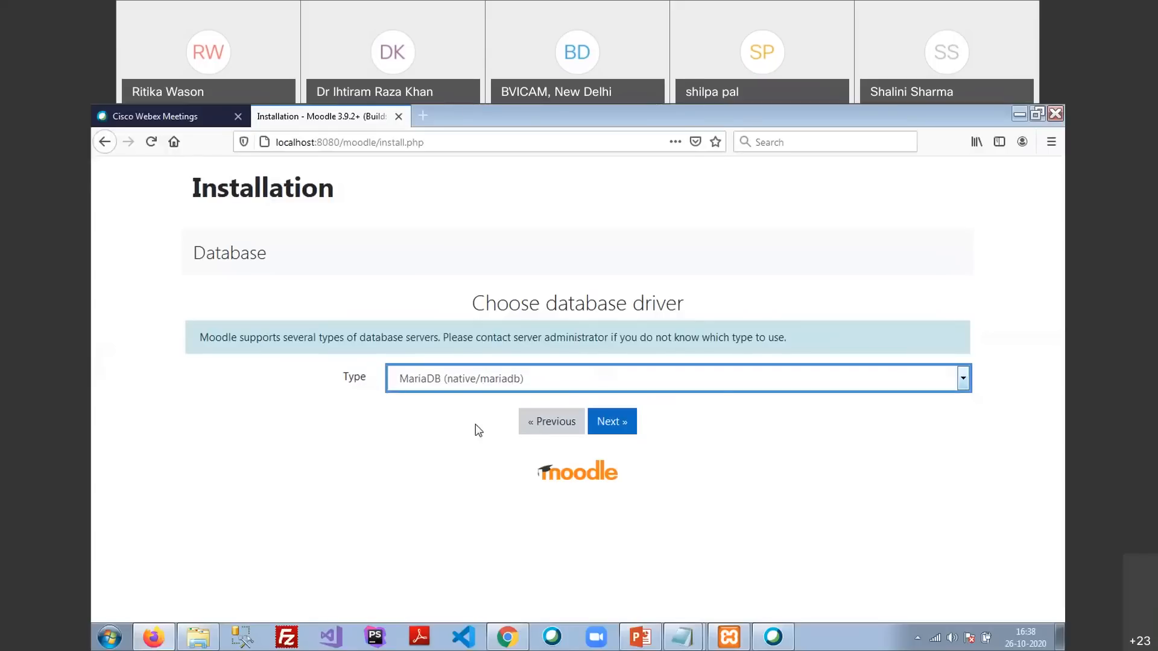
left_click(603, 425)
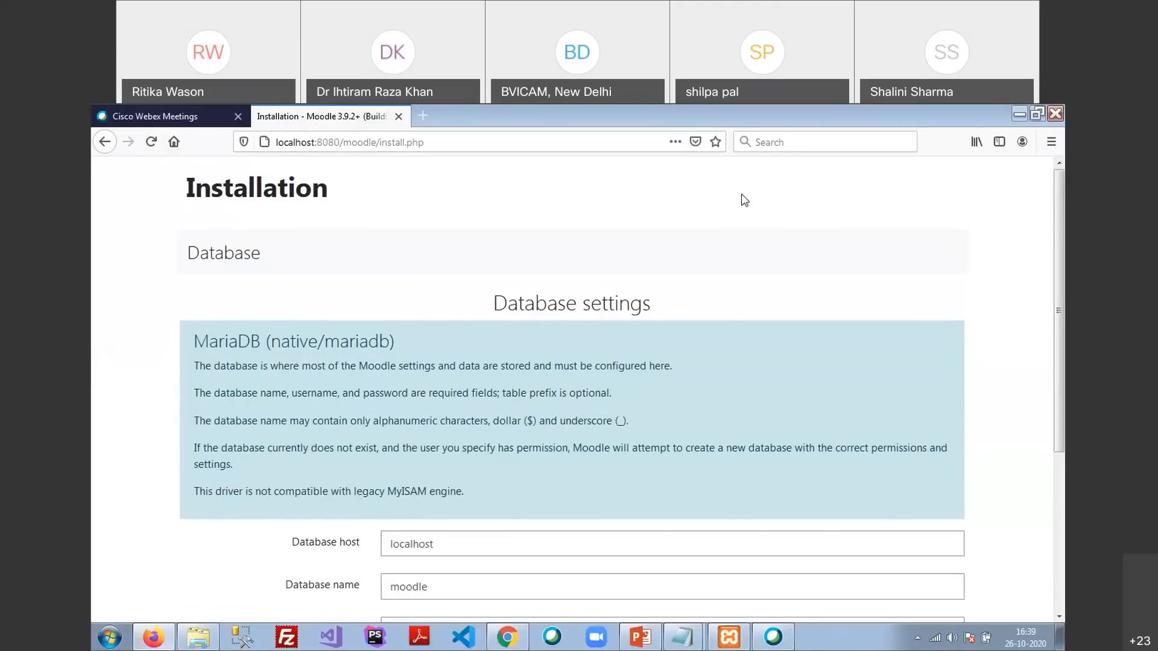
scroll(649, 269, "down", 2)
Open a blank Firefox tab, then enter root as Database user and bvicam as Database name
scroll(647, 265, "down", 1)
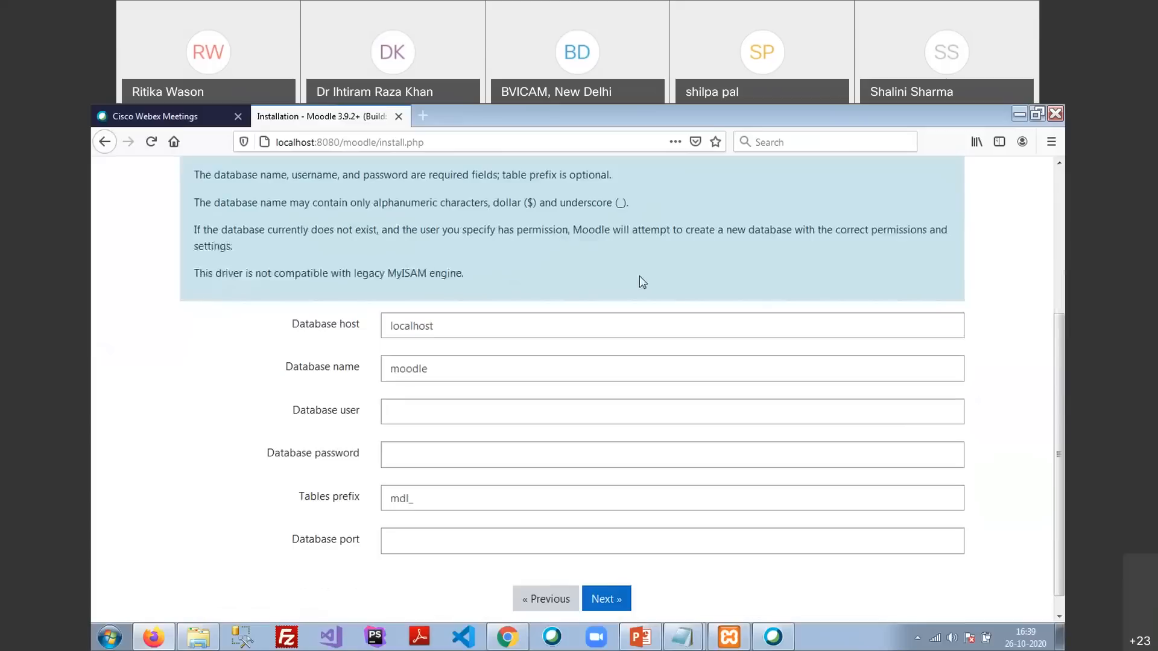
double_click(403, 321)
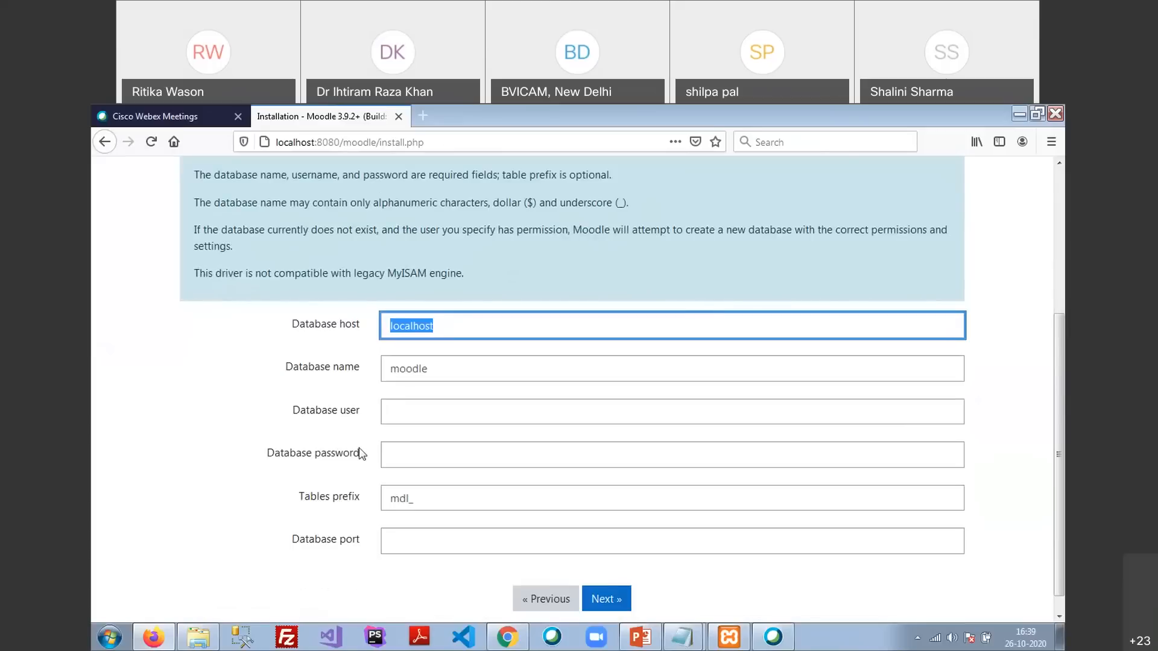
double_click(396, 368)
left_click(391, 411)
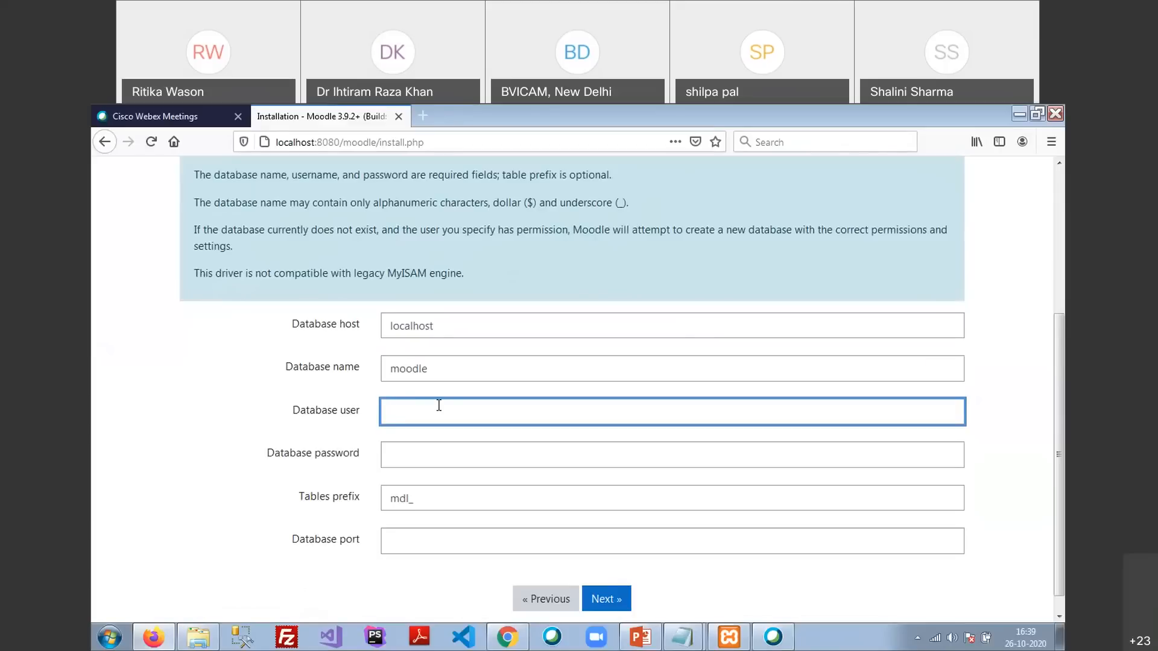
left_click(417, 115)
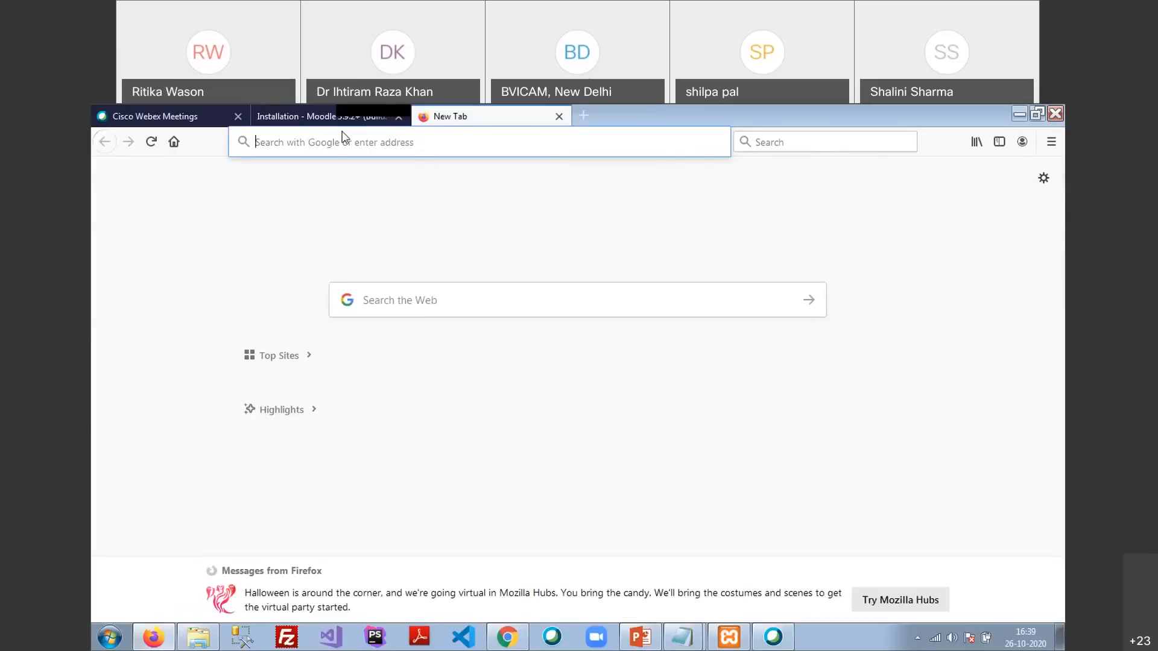
left_click(291, 121)
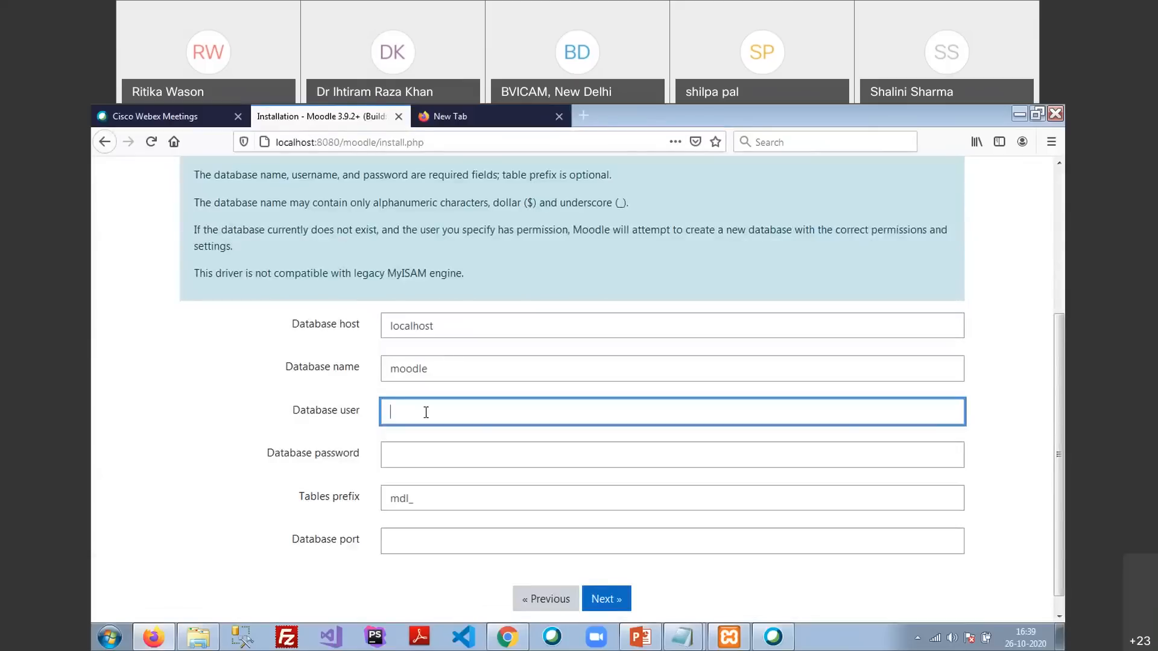
type("root")
key("shift+Tab")
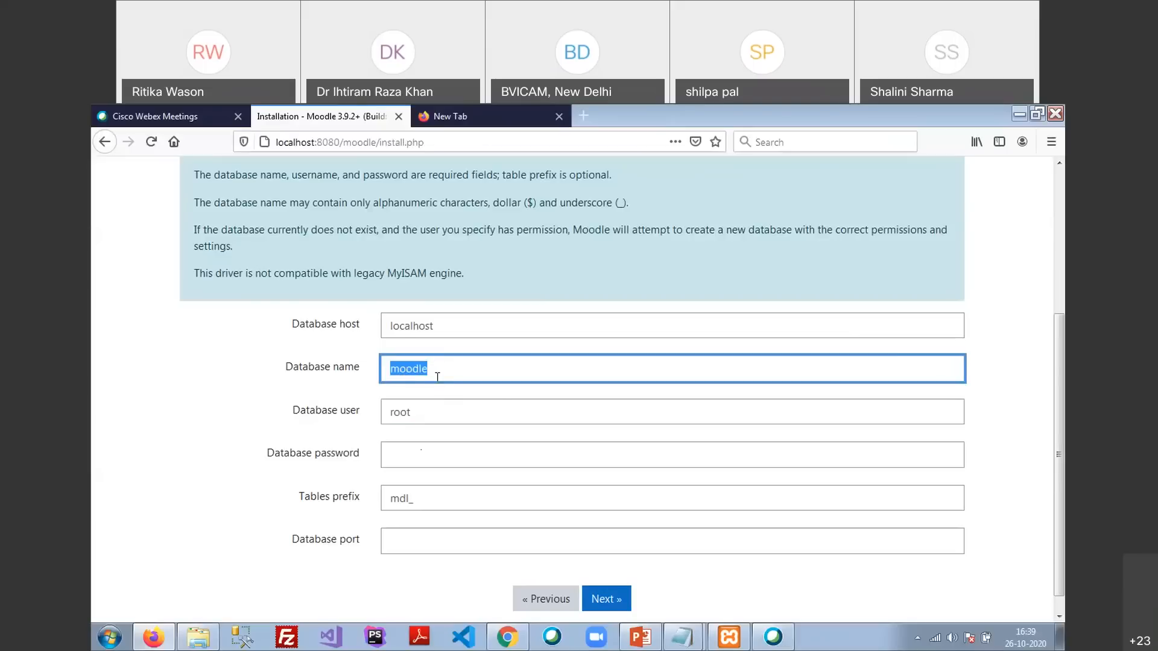
type("bvicam")
Load localhost:8080/phpmyadmin in the new tab
left_click(438, 118)
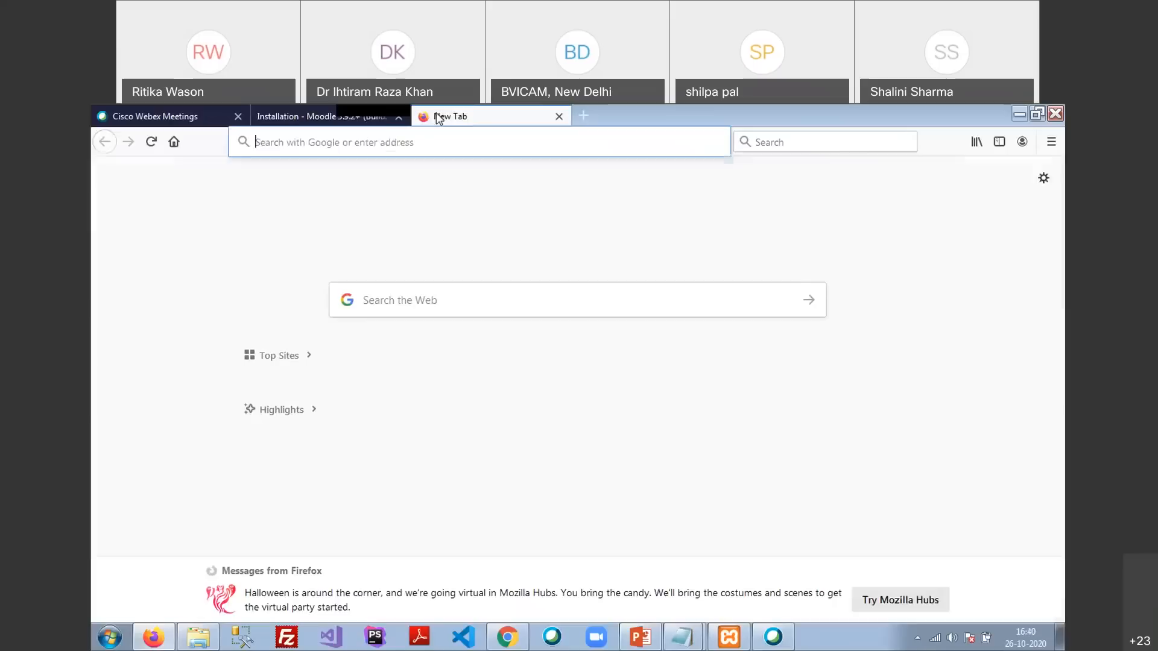
left_click(395, 142)
type("localh")
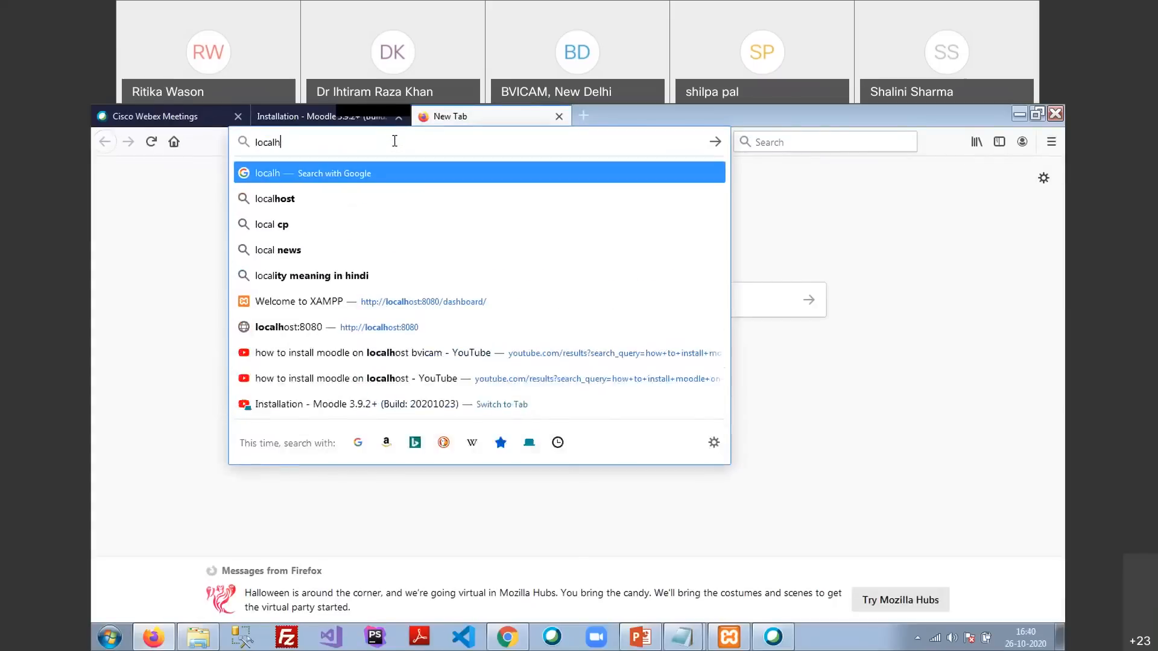
type("ost:")
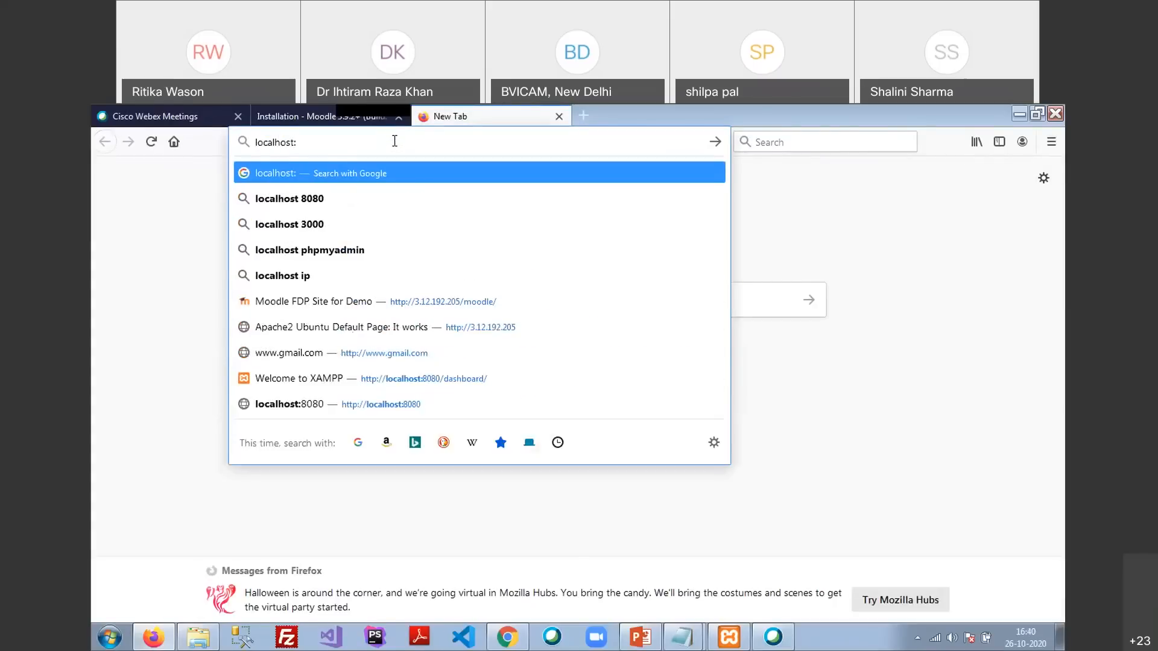
type("8080/")
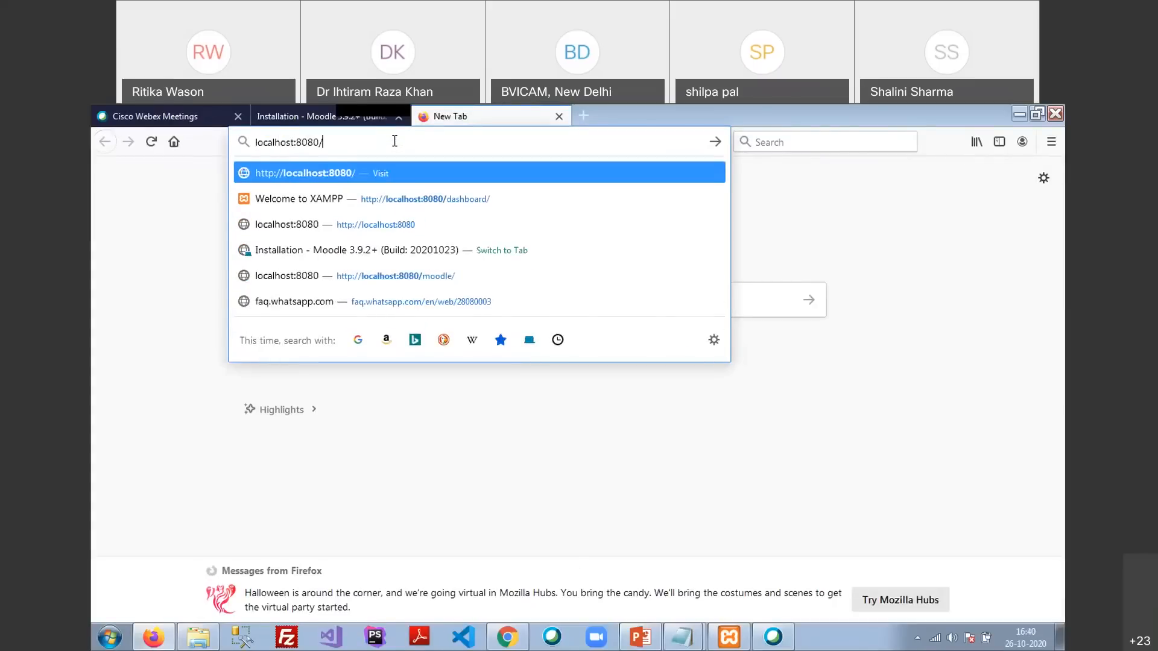
type("phpmyadmin")
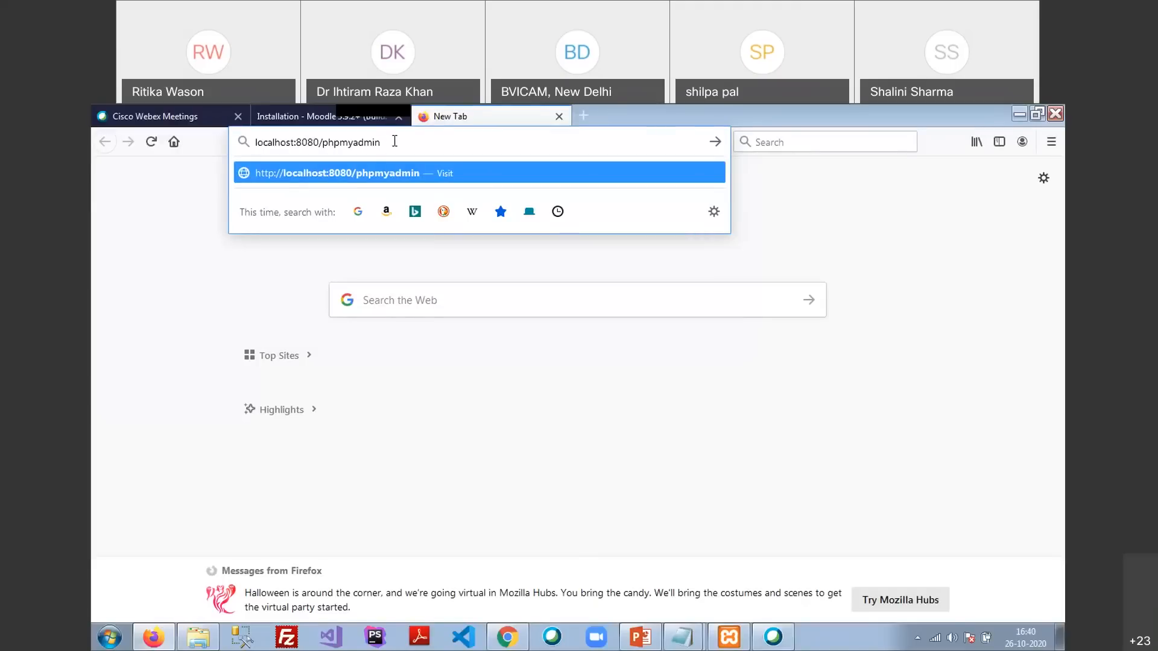
key("Return")
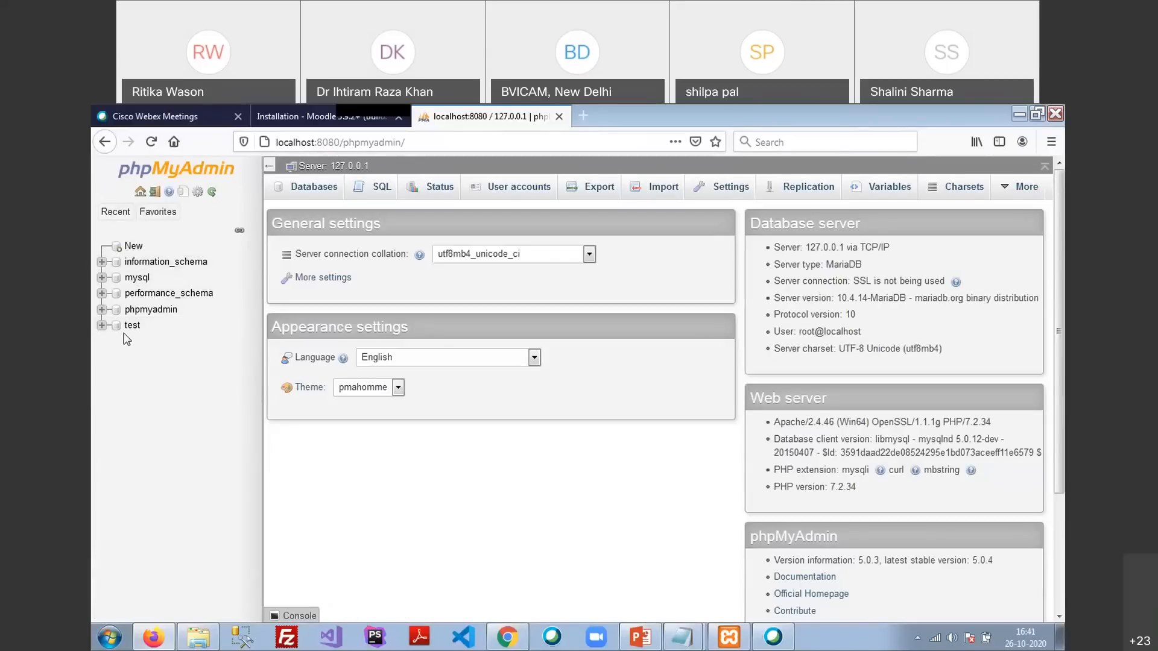
Create a new database named moodle123 in phpMyAdmin
left_click(141, 248)
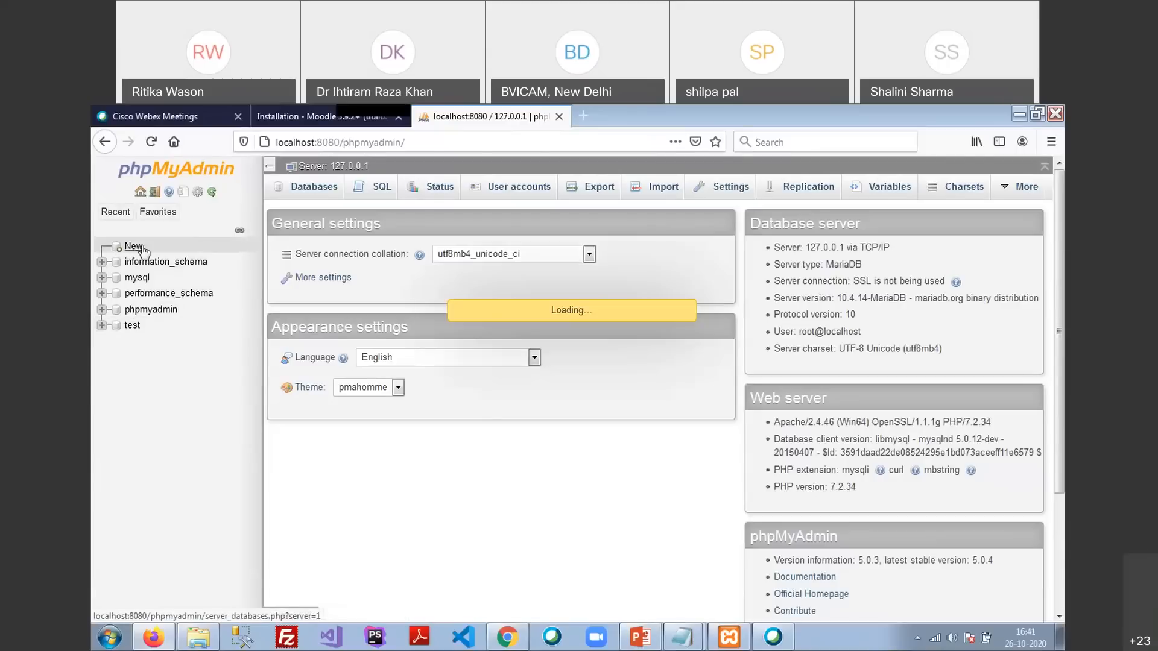
left_click(356, 285)
type("m")
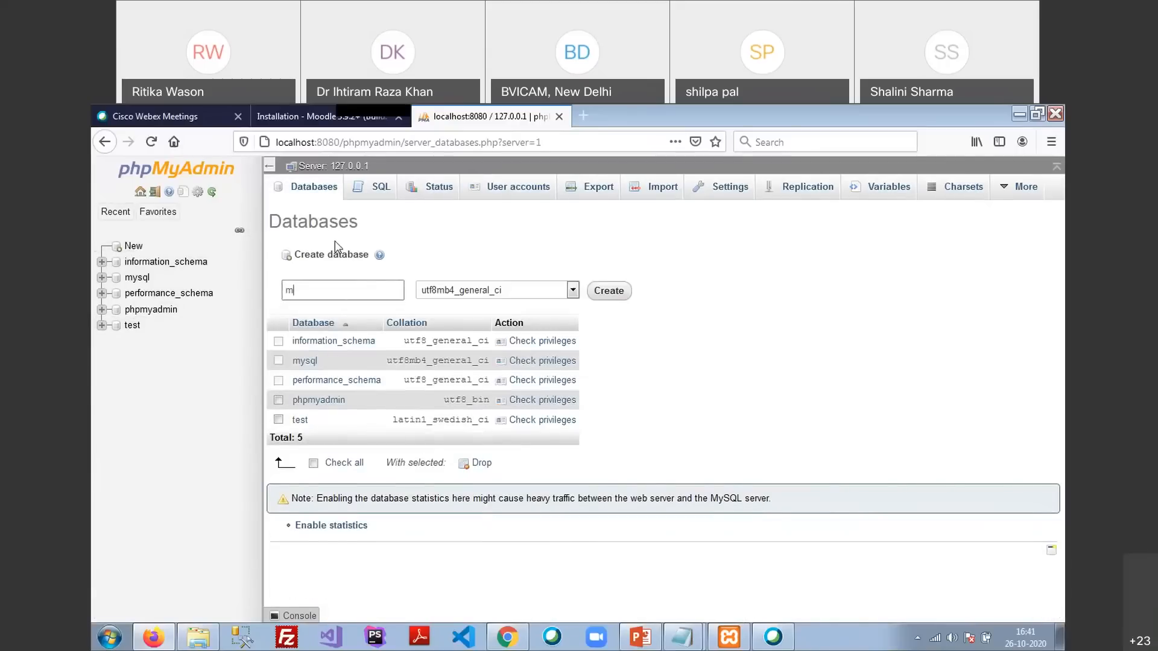
type("oodle123")
left_click(614, 290)
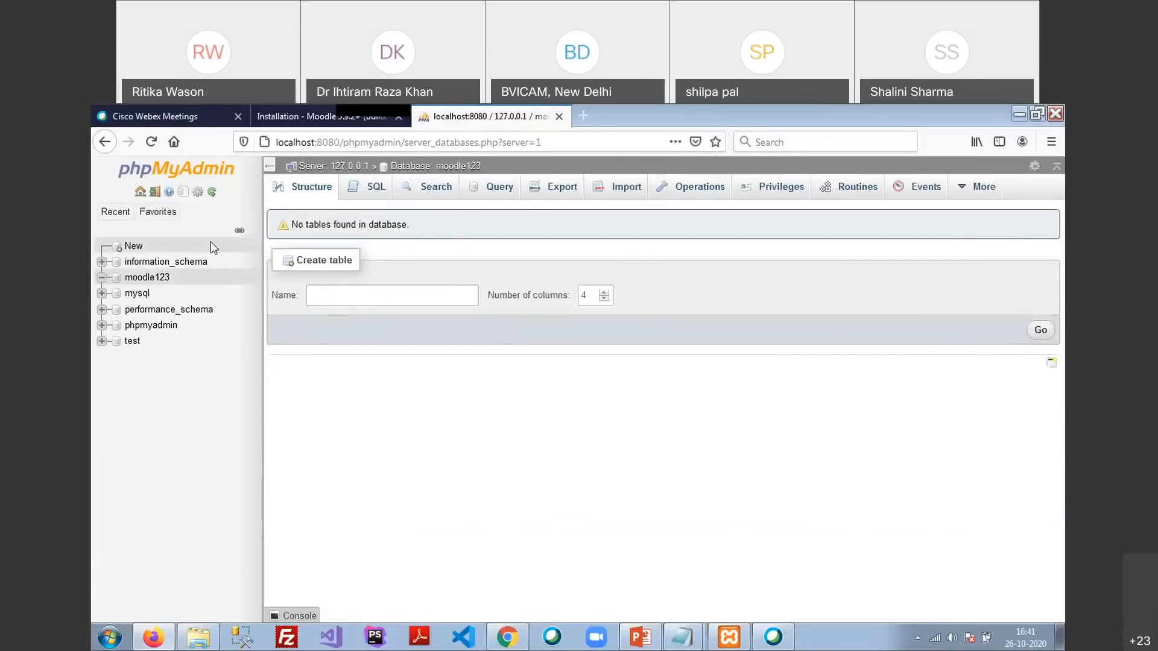
Submit the database settings, then reload phpMyAdmin to look for the bvicam database
left_click(296, 120)
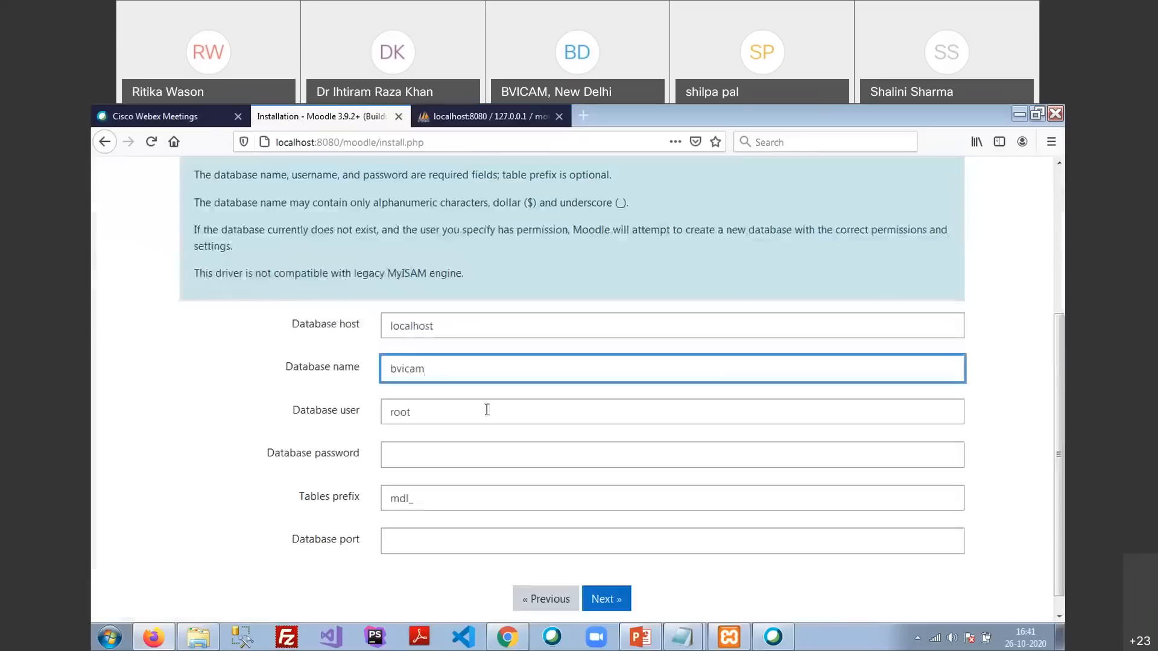
left_click(615, 608)
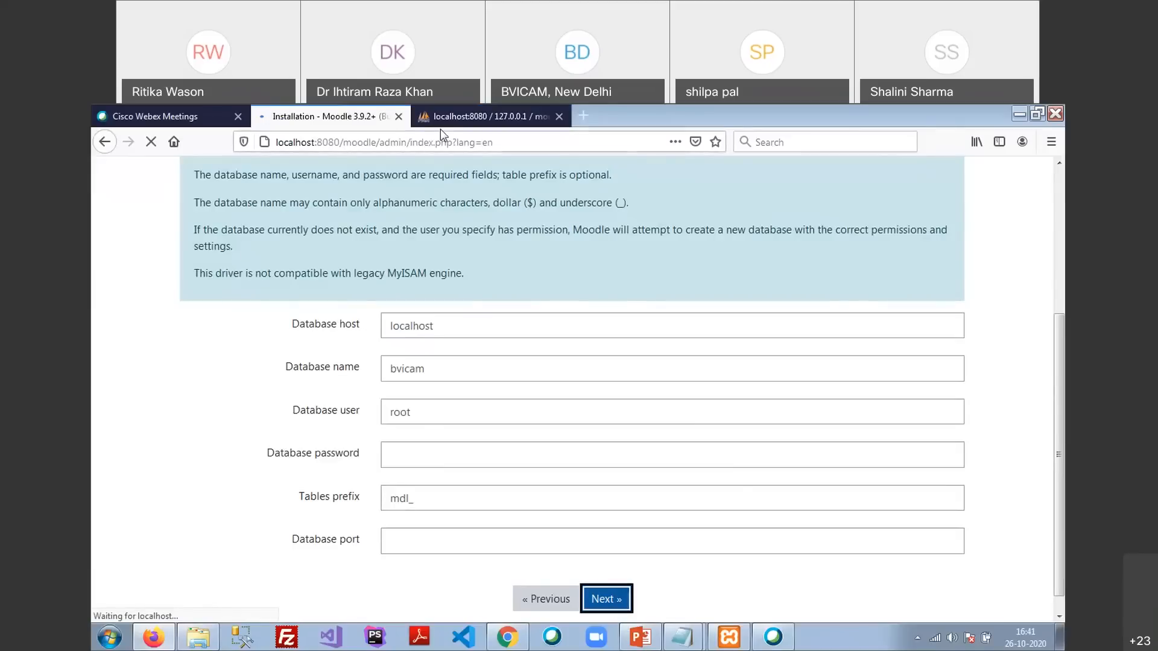
left_click(440, 114)
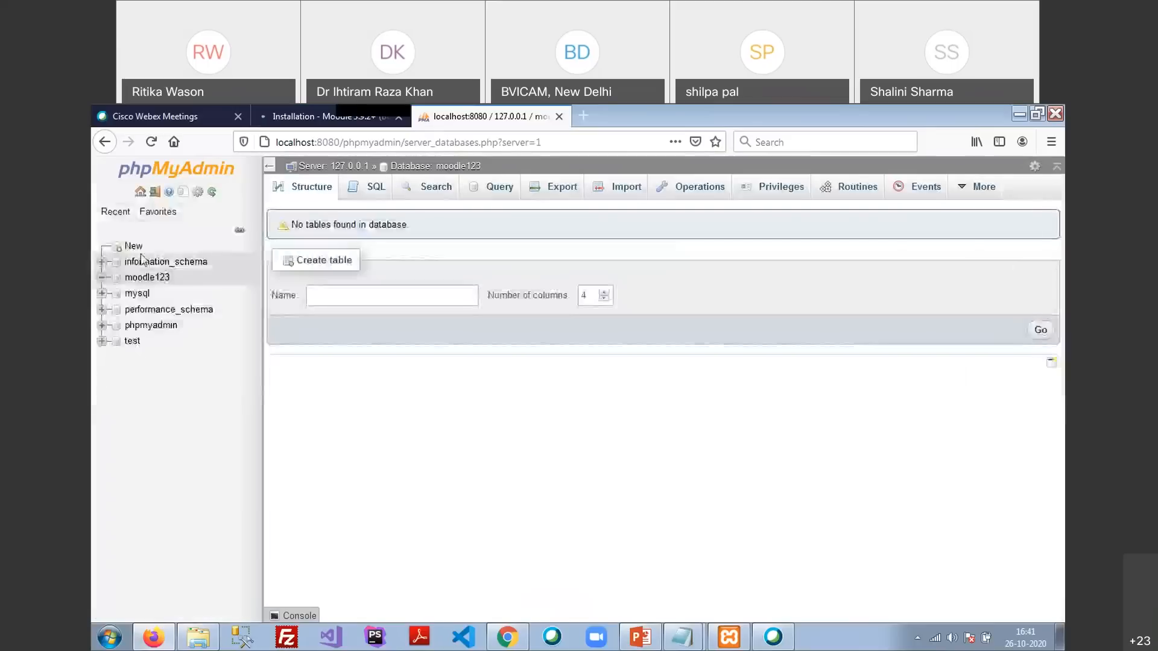
left_click(151, 143)
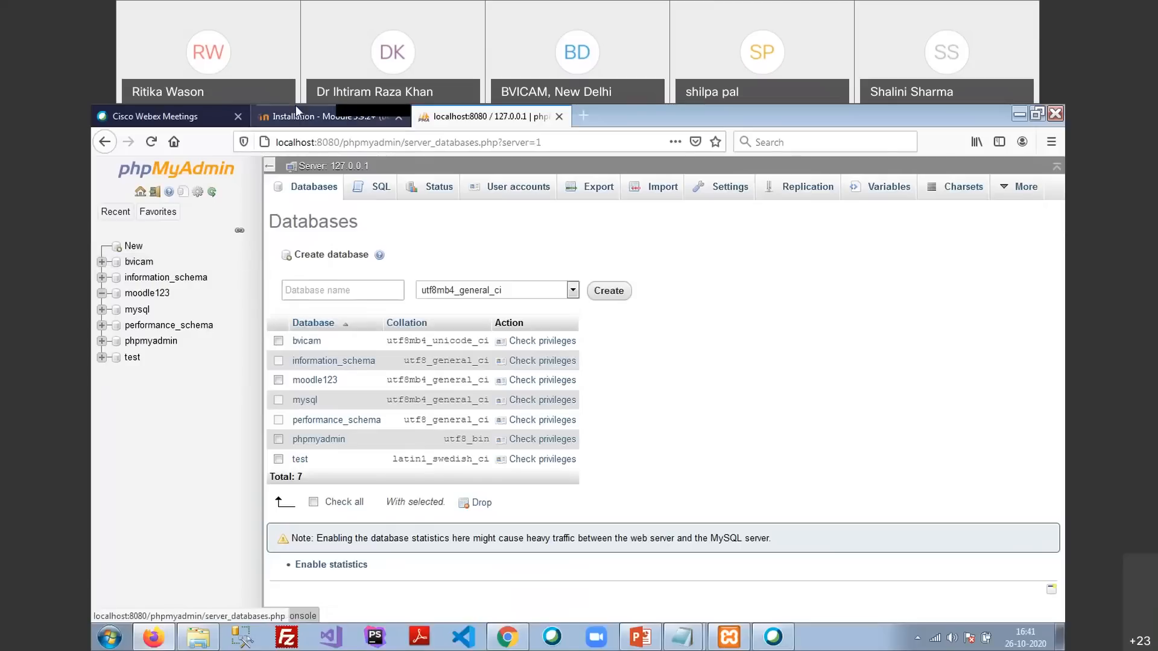
left_click(297, 115)
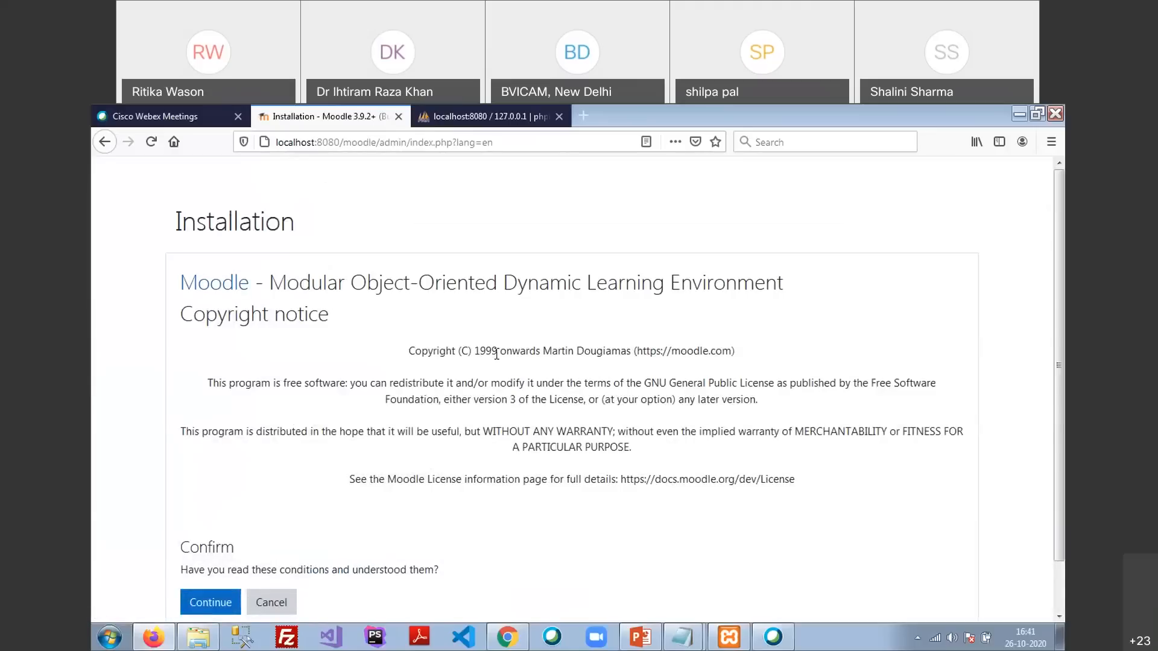
Read through the Moodle copyright notice and confirm it to continue installing
left_click_drag(270, 281, 799, 293)
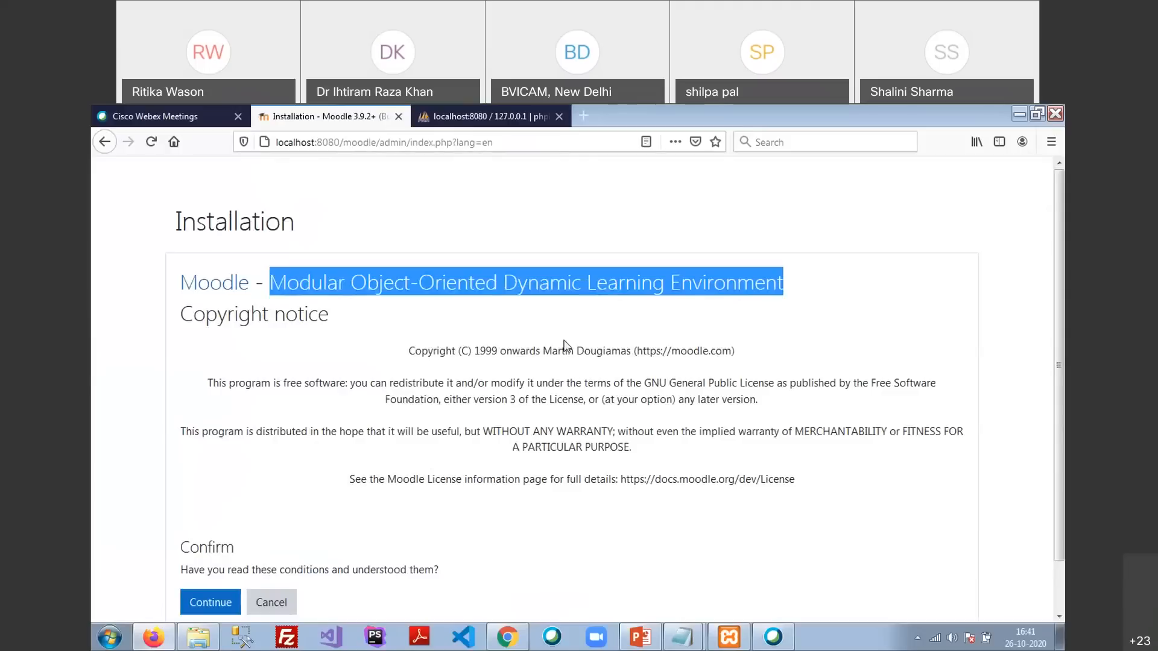
left_click(263, 400)
scroll(261, 398, "down", 1)
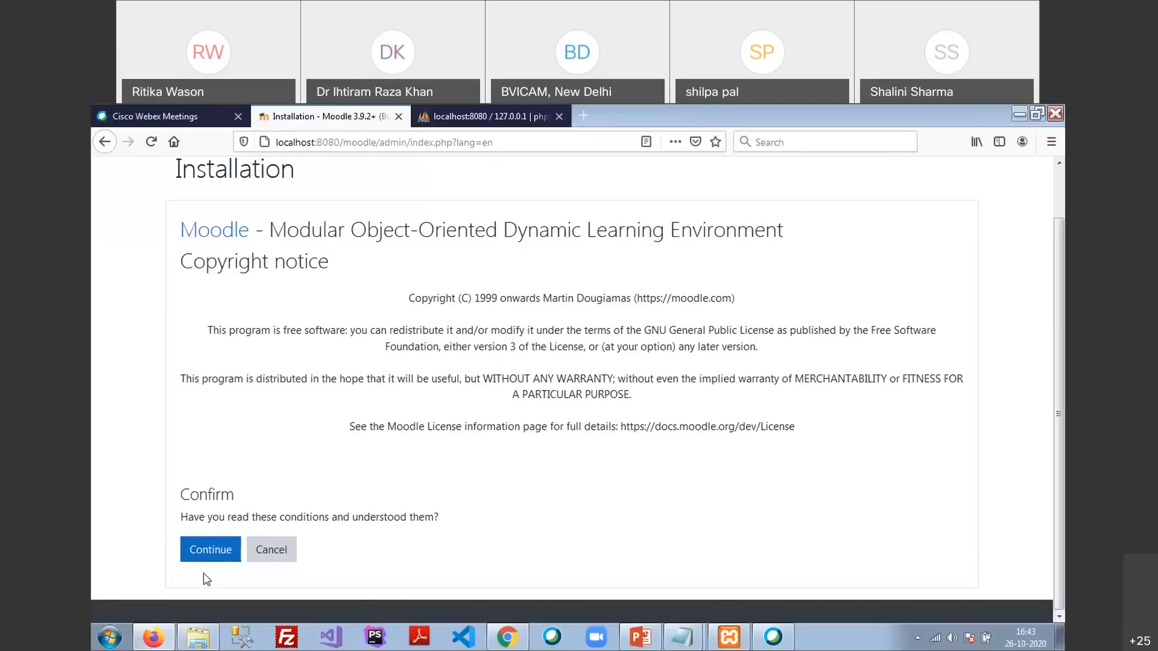
left_click(208, 558)
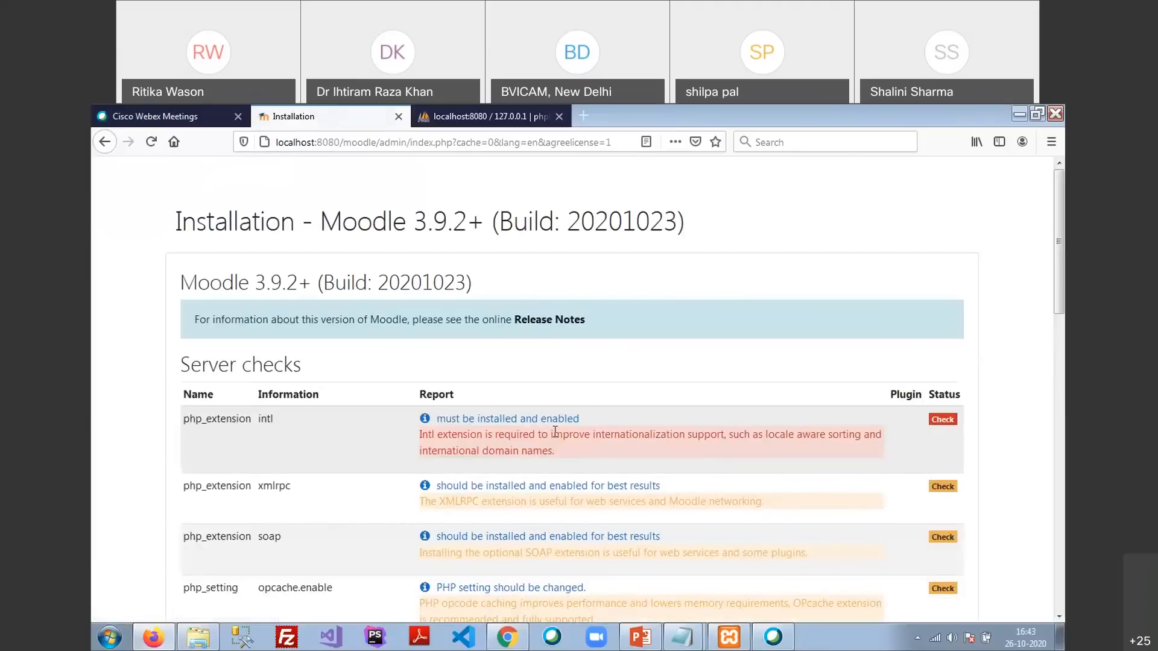
Move the XAMPP control panel aside and highlight the intl, xmlrpc and soap check rows
scroll(585, 354, "down", 2)
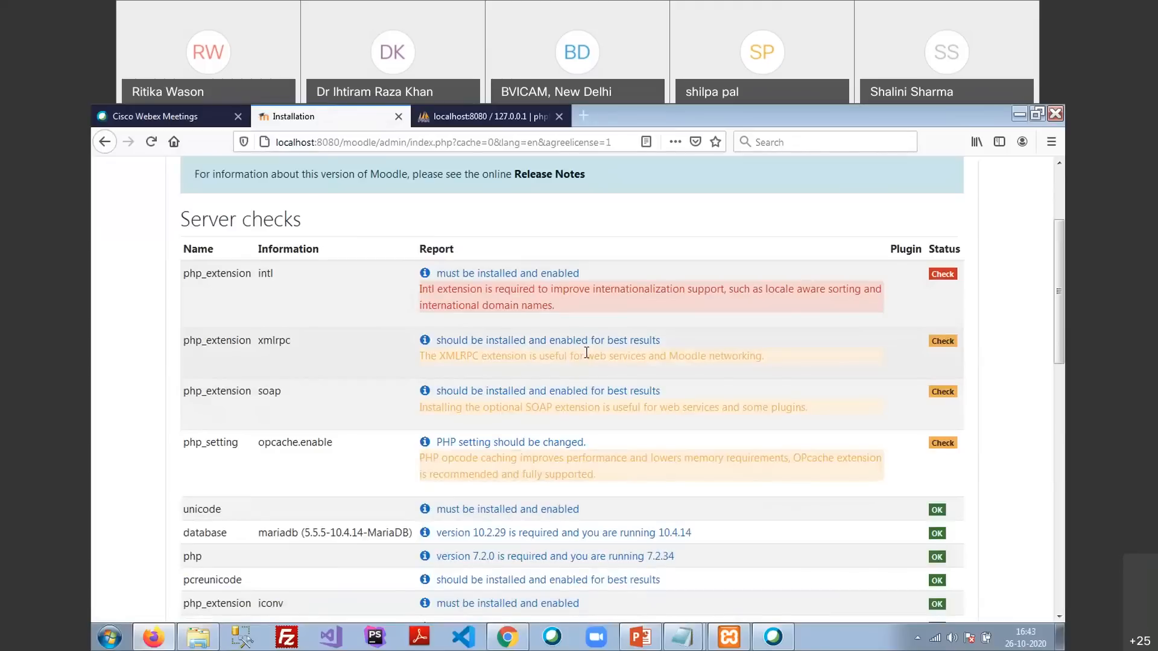
left_click(729, 638)
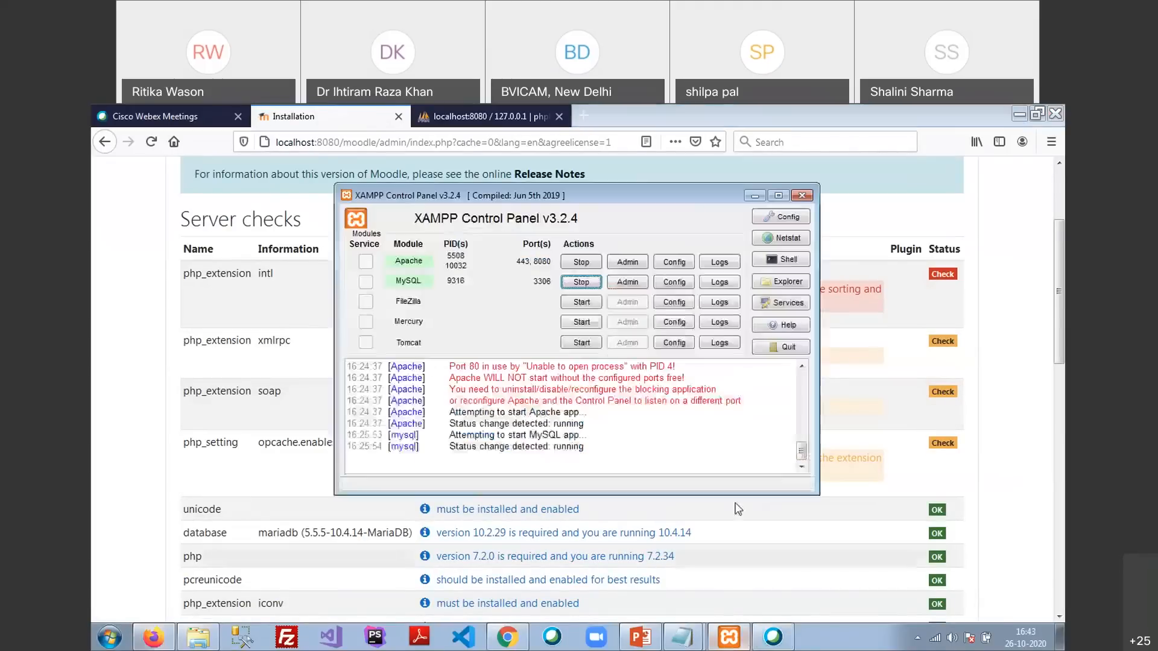
left_click_drag(660, 202, 856, 187)
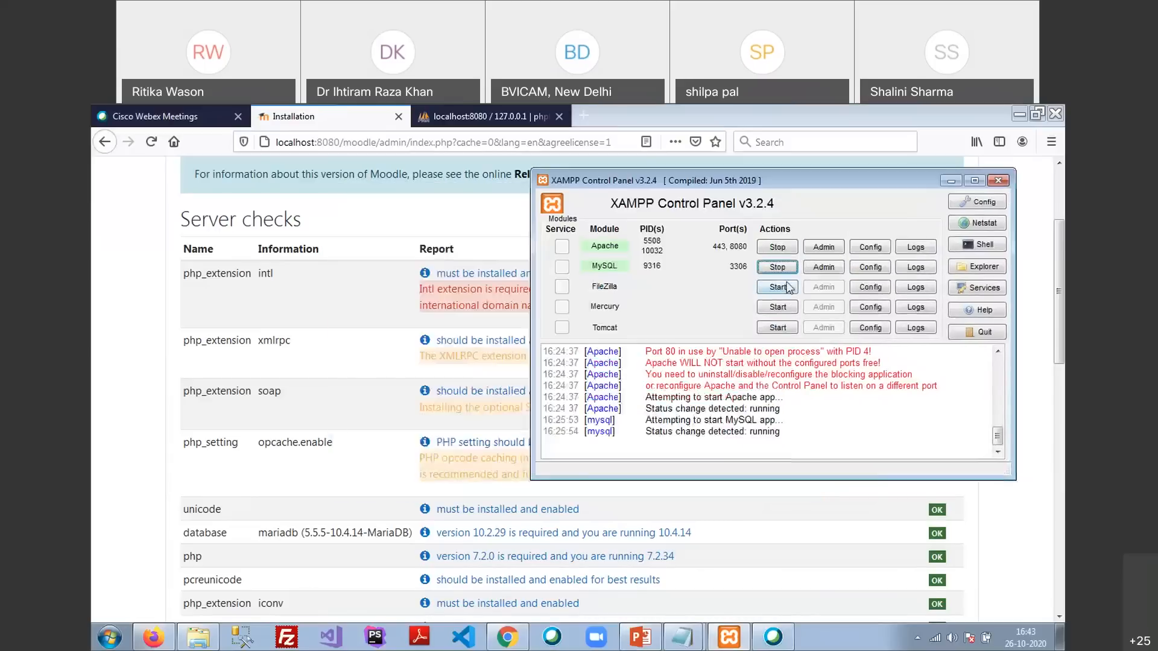
left_click(156, 283)
left_click_drag(182, 284, 735, 408)
left_click(104, 374)
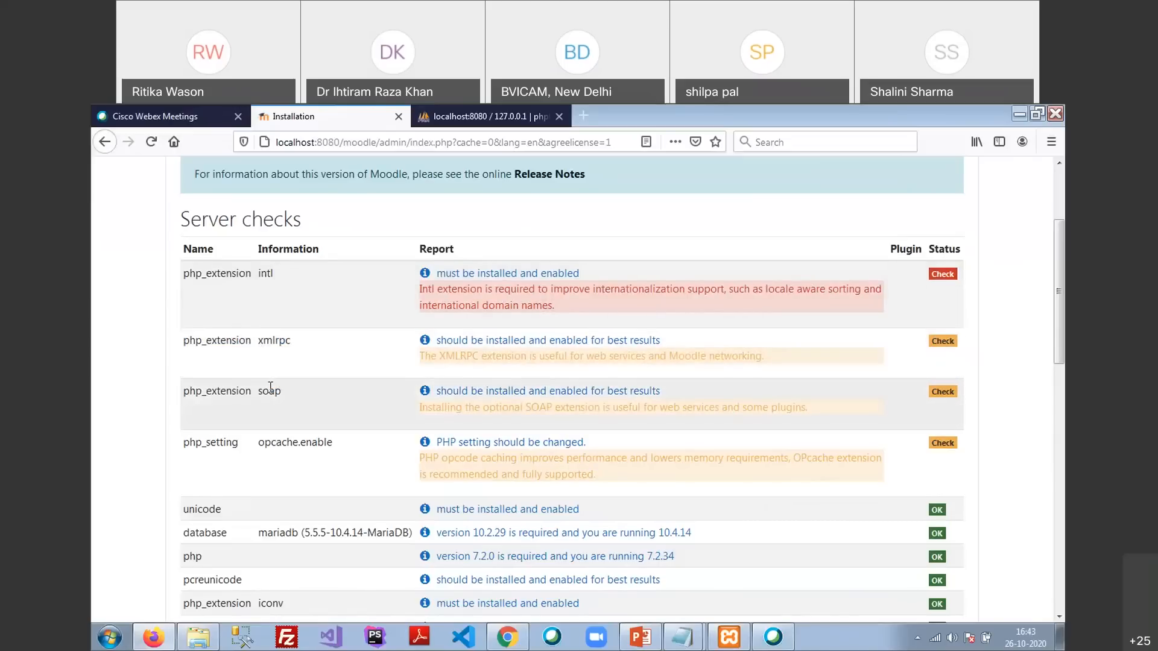
Scroll through the remaining server checks, highlighting the curl and zip extension entries
scroll(310, 336, "down", 12)
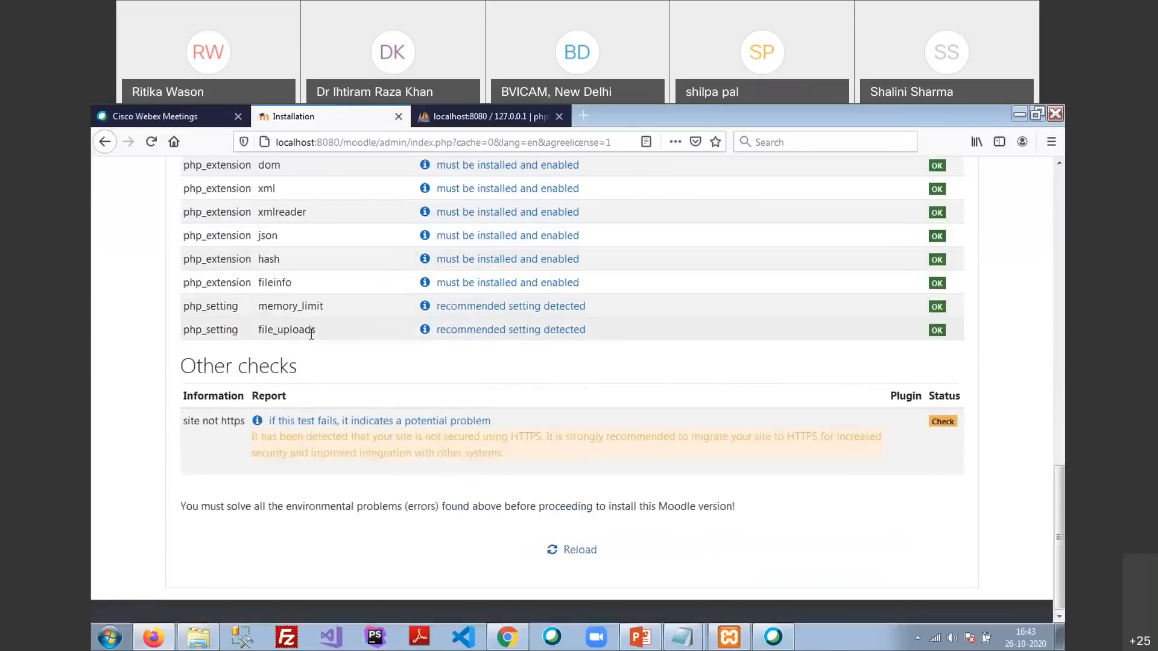
scroll(303, 430, "up", 4)
scroll(303, 430, "up", 10)
scroll(303, 431, "down", 5)
scroll(303, 431, "up", 5)
scroll(305, 434, "down", 3)
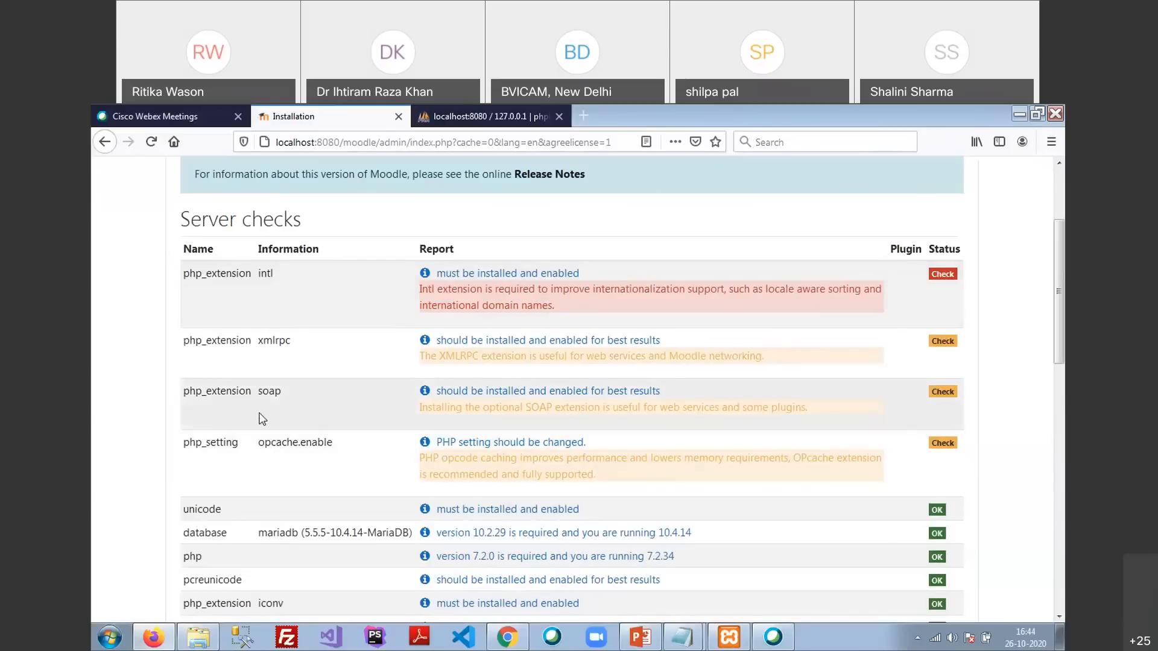
scroll(260, 426, "down", 2)
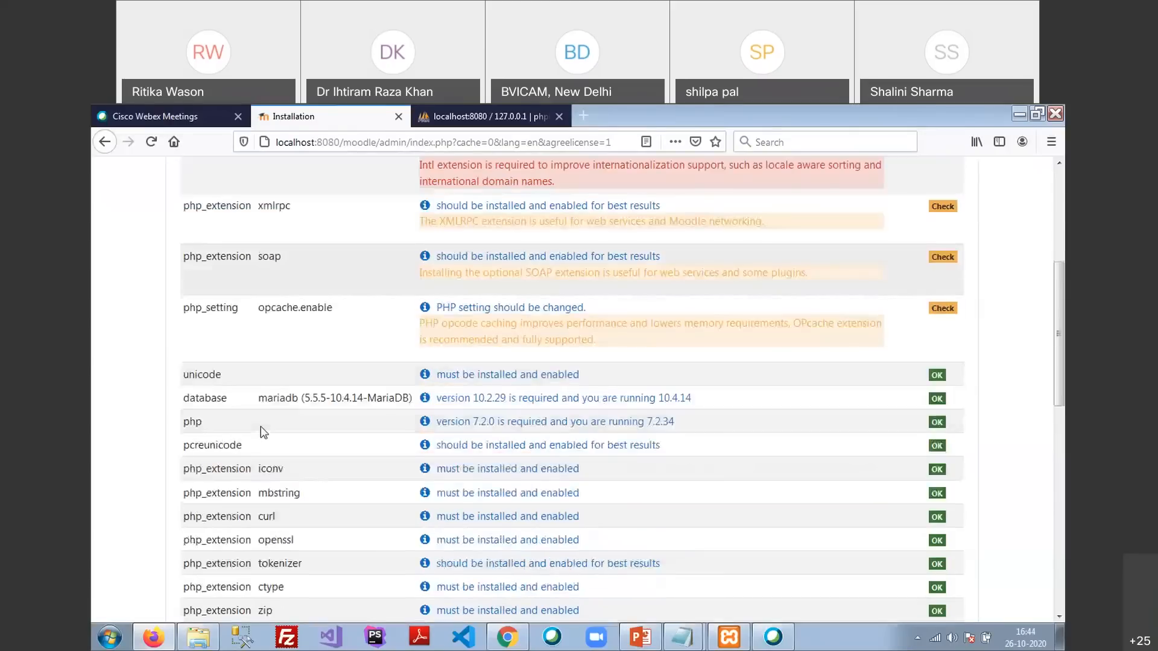
double_click(273, 506)
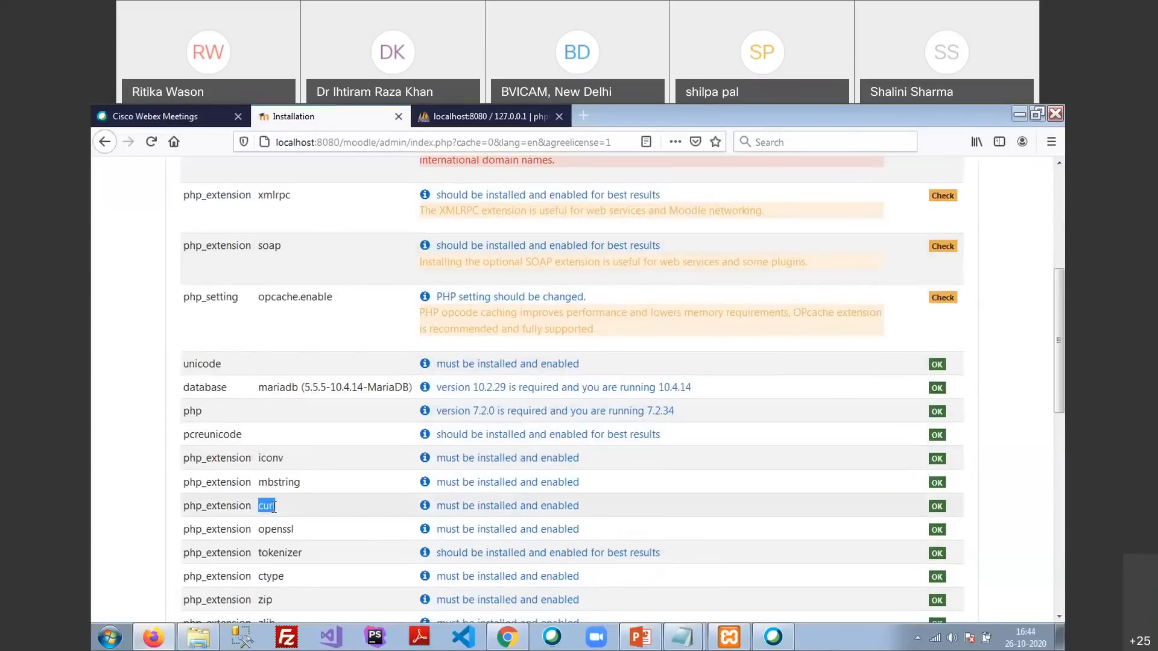
scroll(283, 510, "down", 1)
double_click(265, 527)
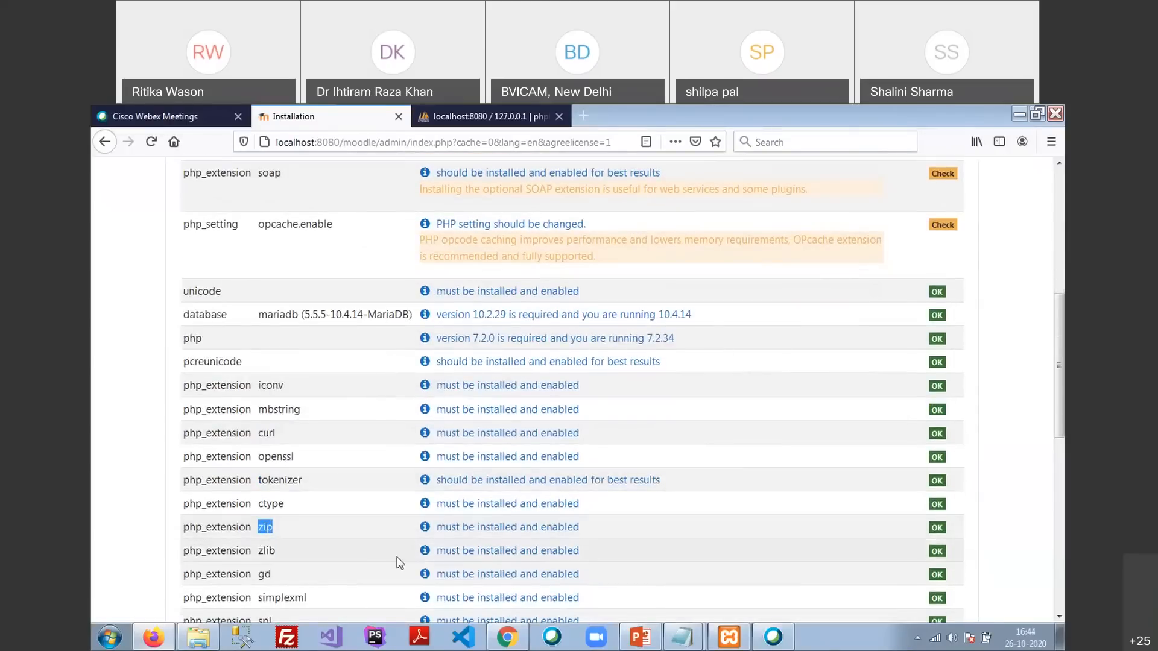
scroll(398, 563, "up", 5)
scroll(386, 458, "down", 3)
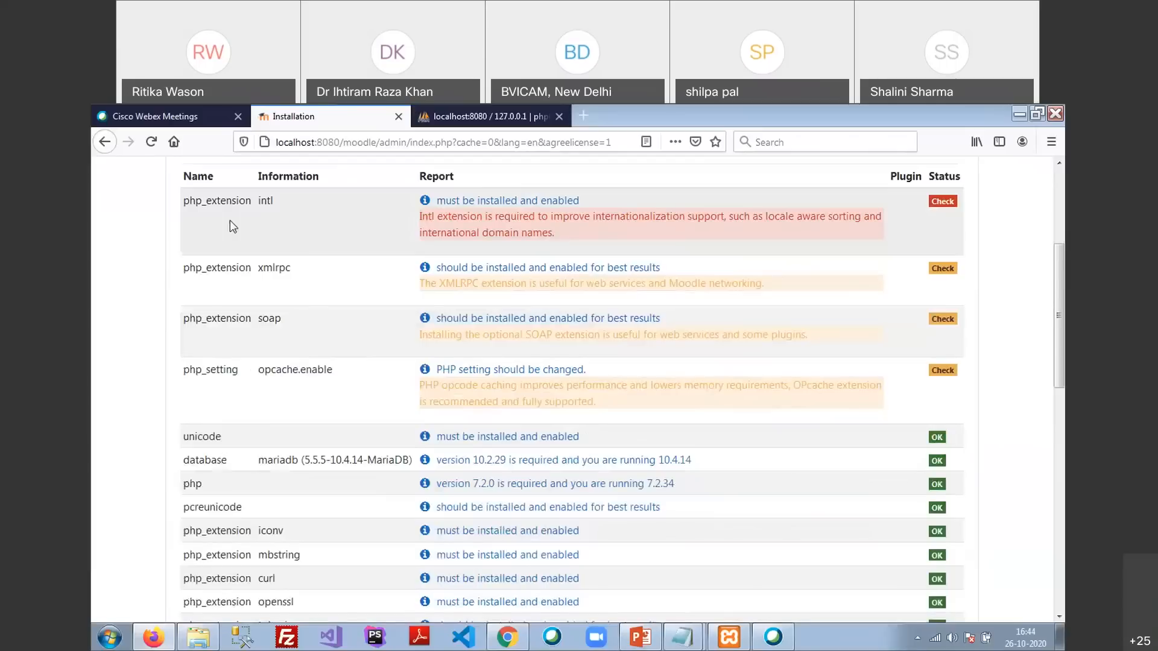
scroll(233, 226, "up", 3)
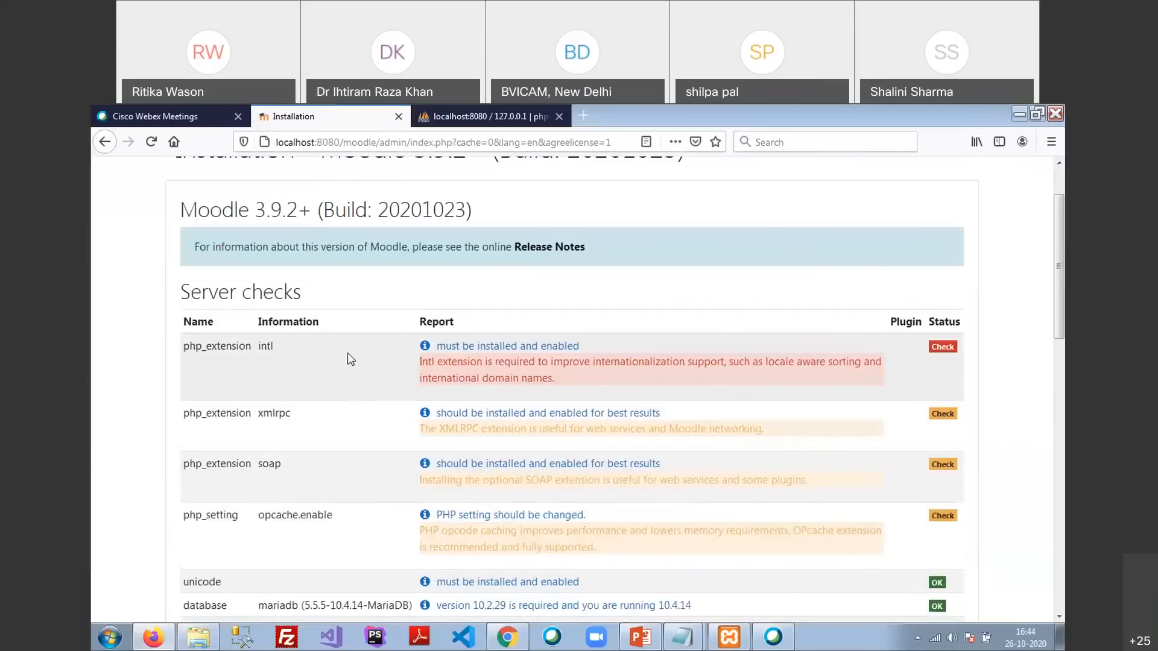
scroll(349, 356, "down", 2)
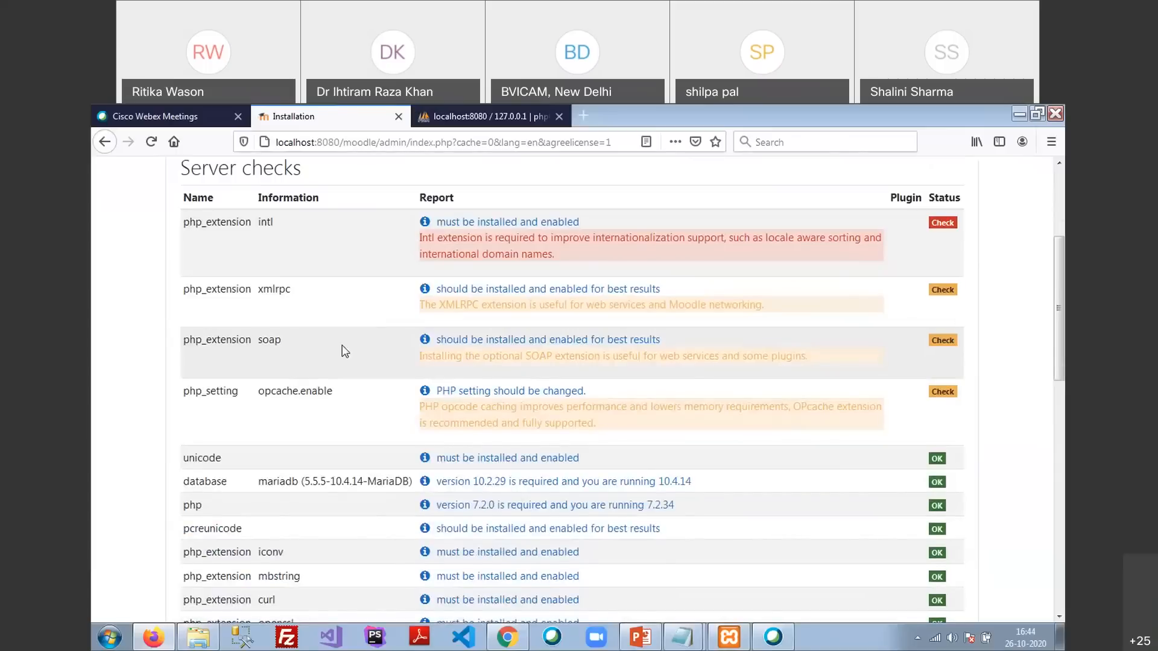
scroll(345, 352, "up", 1)
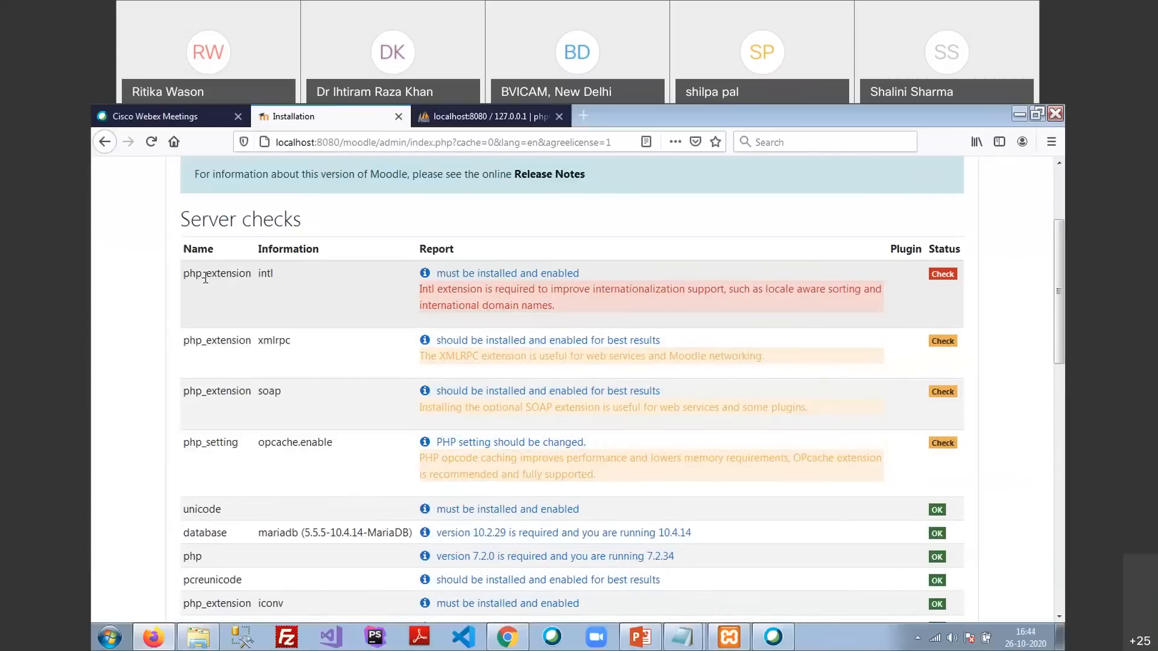
left_click(463, 275)
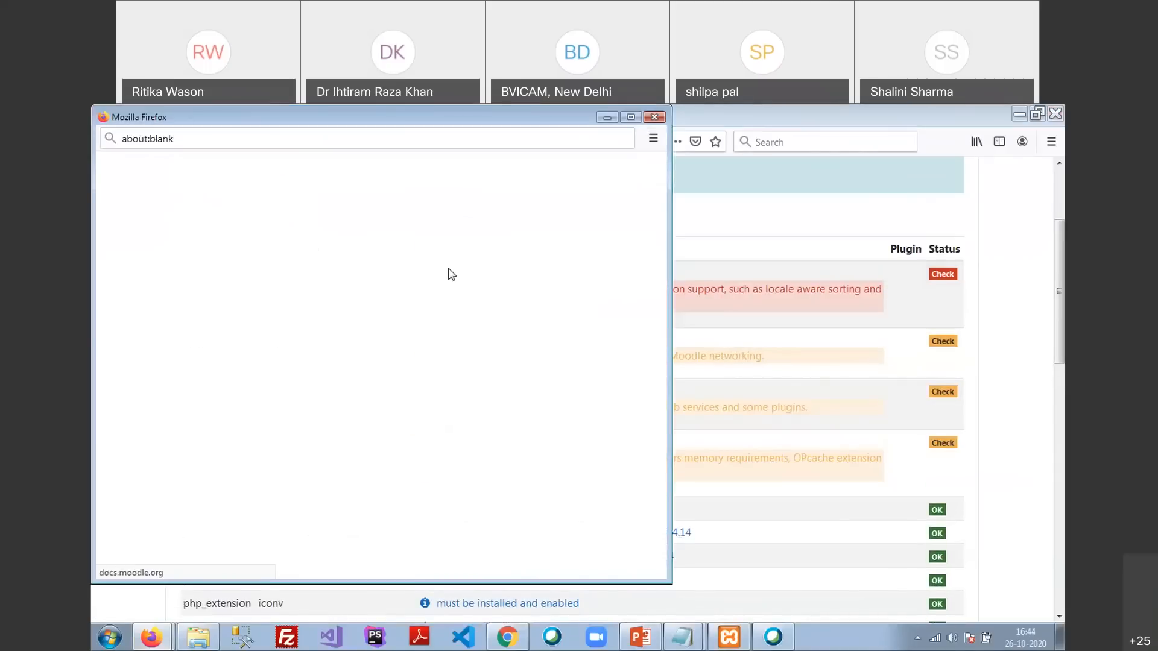
left_click_drag(434, 116, 474, 186)
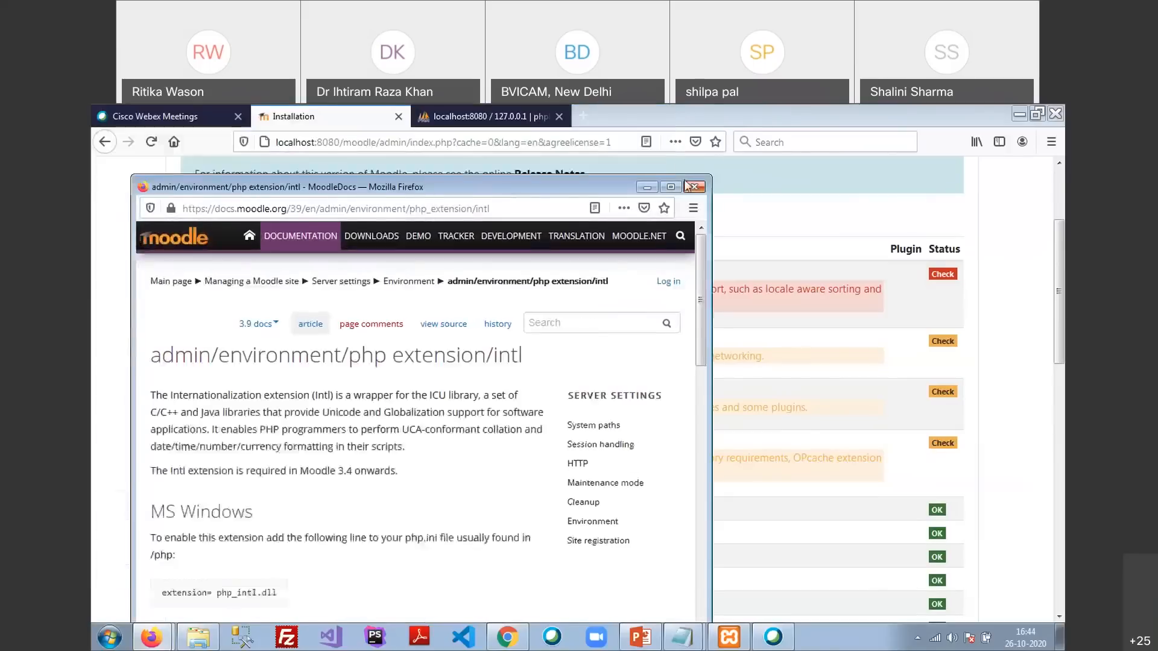
left_click(687, 186)
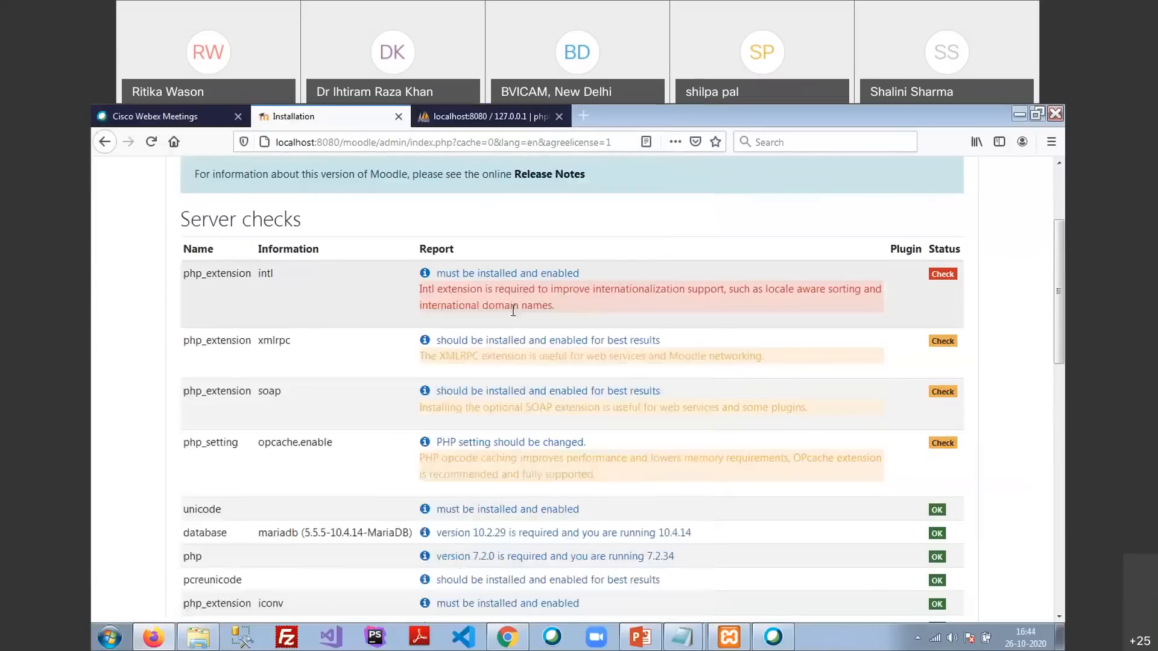
left_click(479, 276)
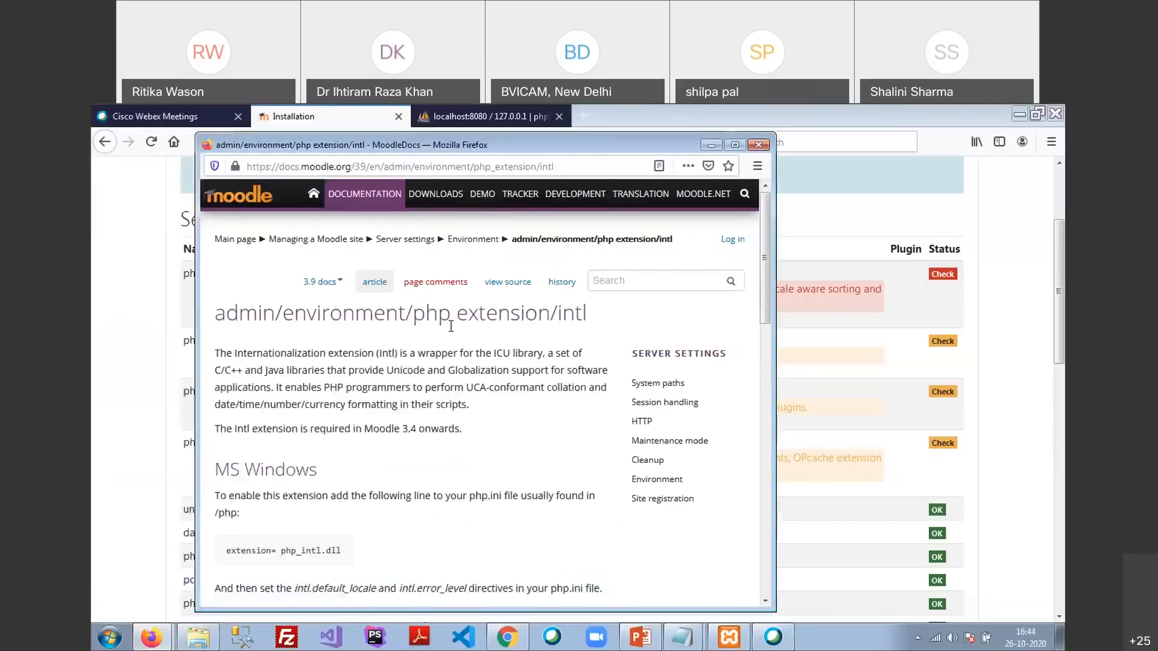
scroll(451, 326, "down", 2)
left_click_drag(237, 405, 314, 416)
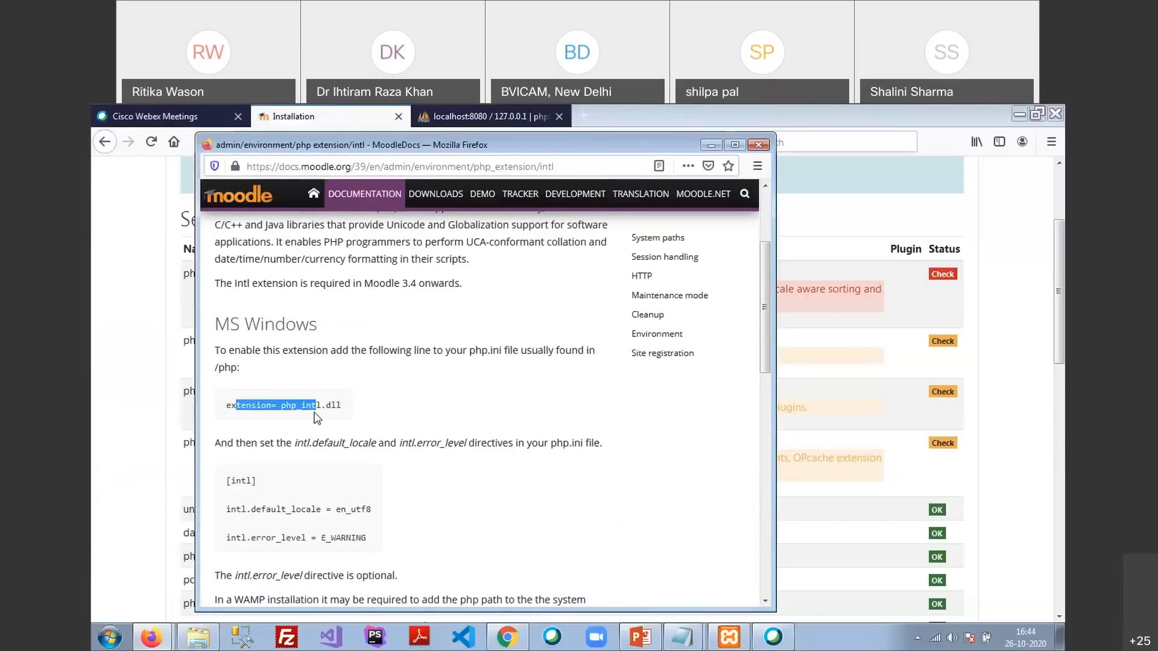
scroll(249, 430, "down", 1)
mouse_move(227, 404)
left_mouse_down()
mouse_move(371, 476)
mouse_move(226, 406)
left_mouse_up()
left_click(370, 474)
scroll(281, 418, "up", 1)
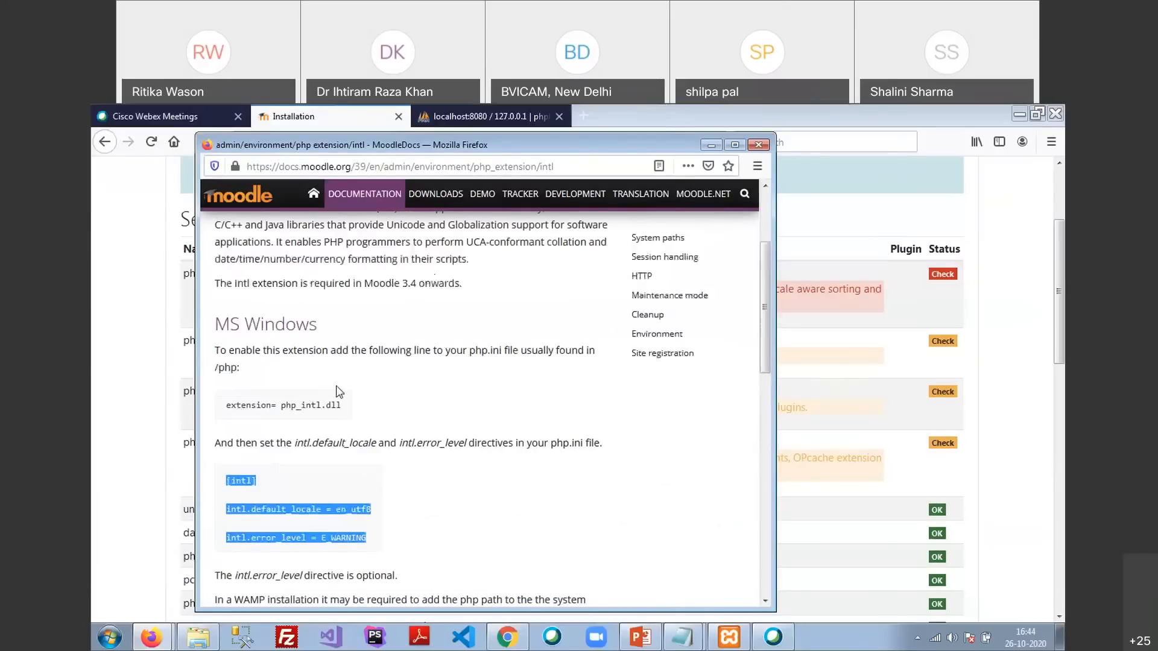
left_click(458, 354)
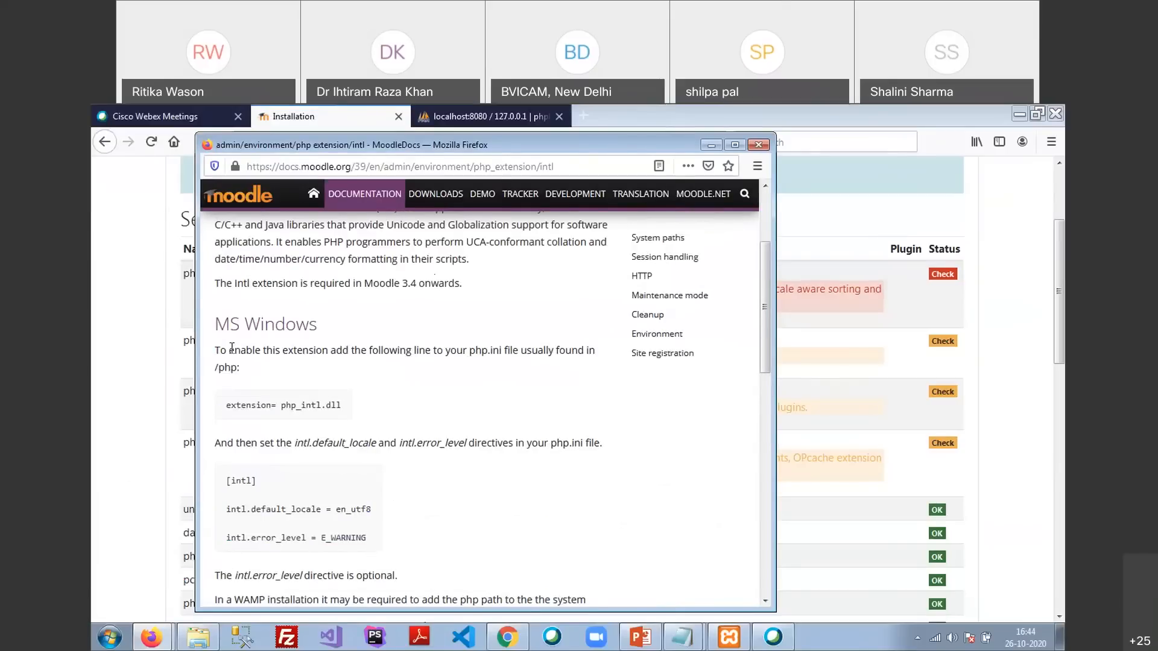
left_click_drag(214, 350, 503, 350)
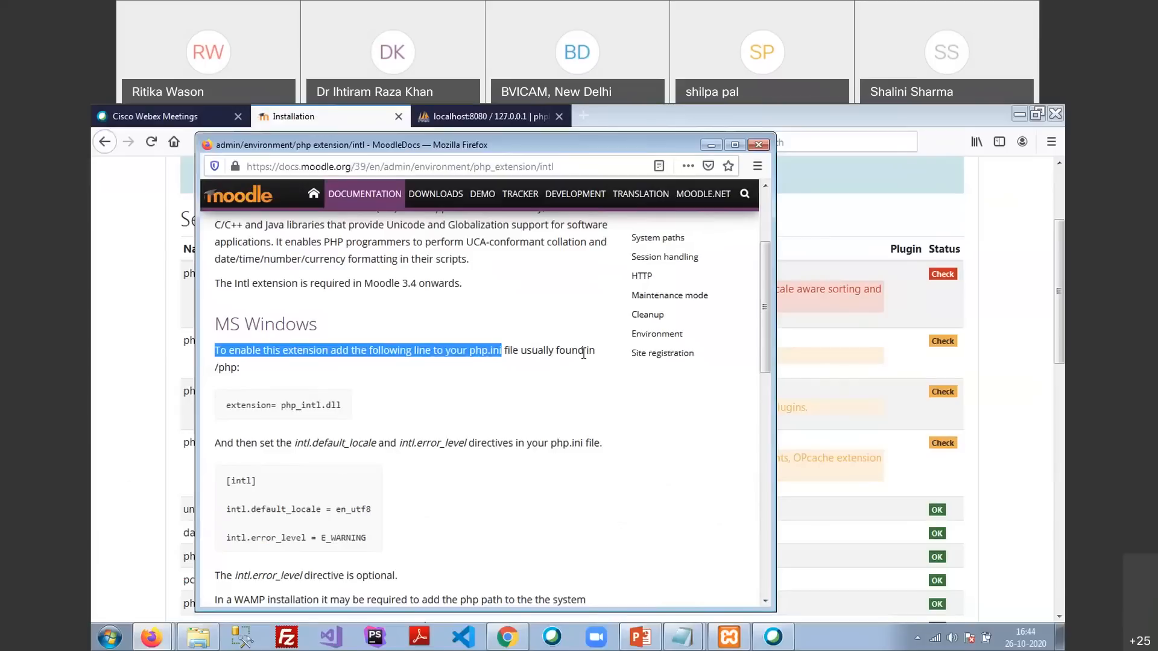
left_click_drag(218, 368, 236, 373)
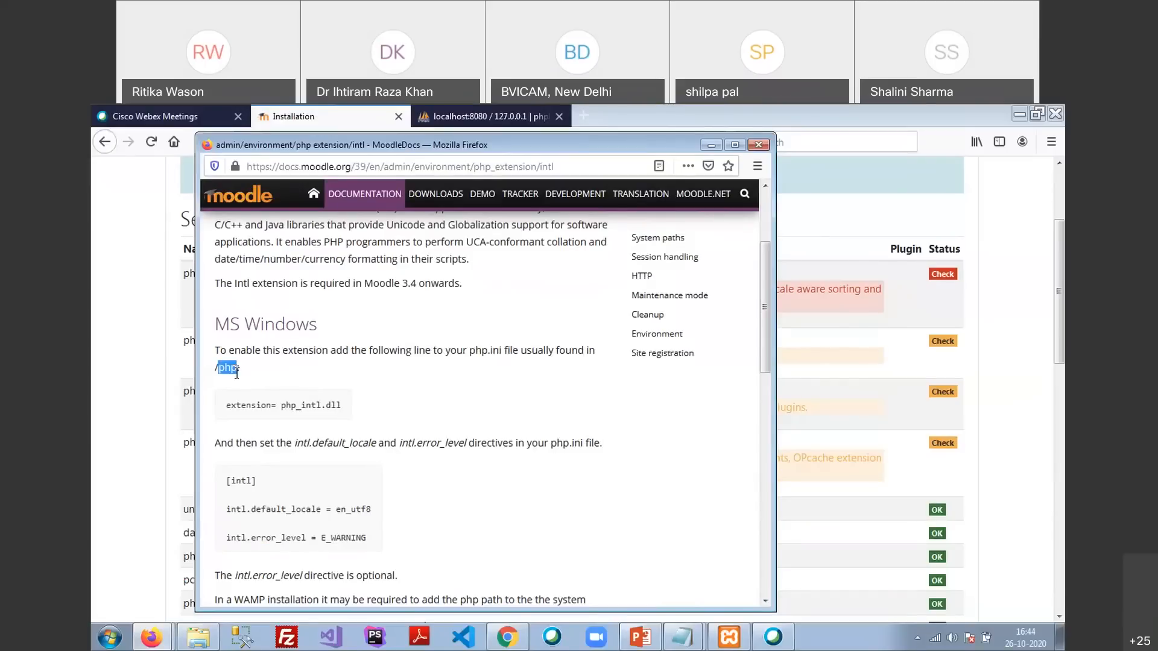
left_click(758, 145)
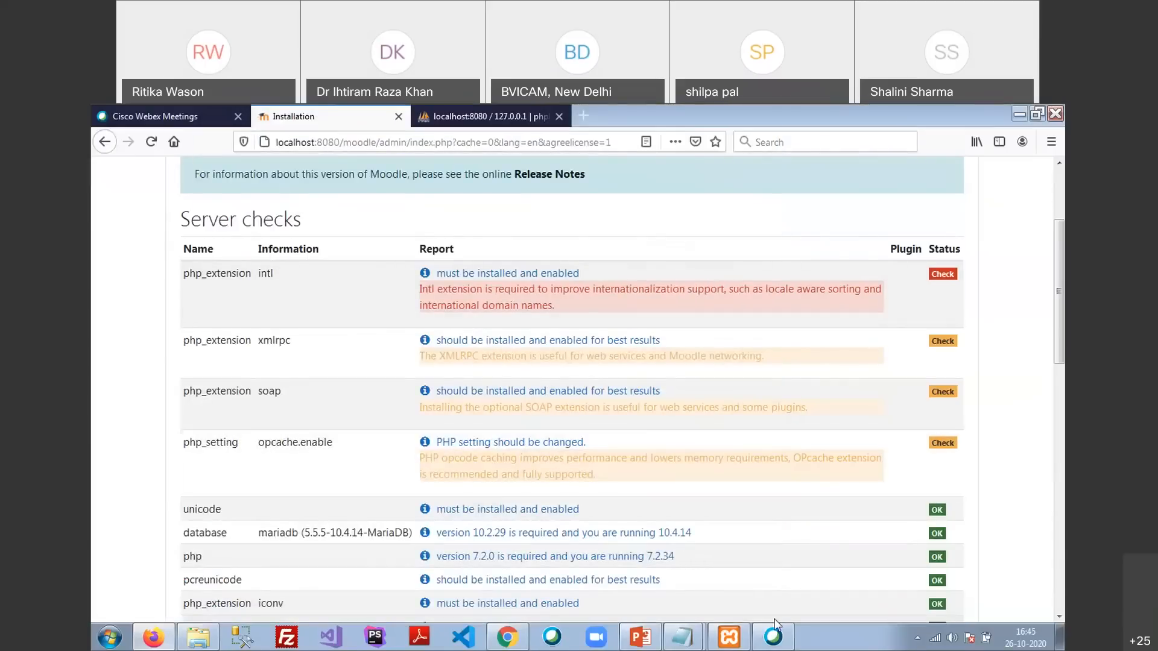
From XAMPP Control Panel, open php.ini through Apache's Config menu option PHP (php.ini)
left_click(735, 642)
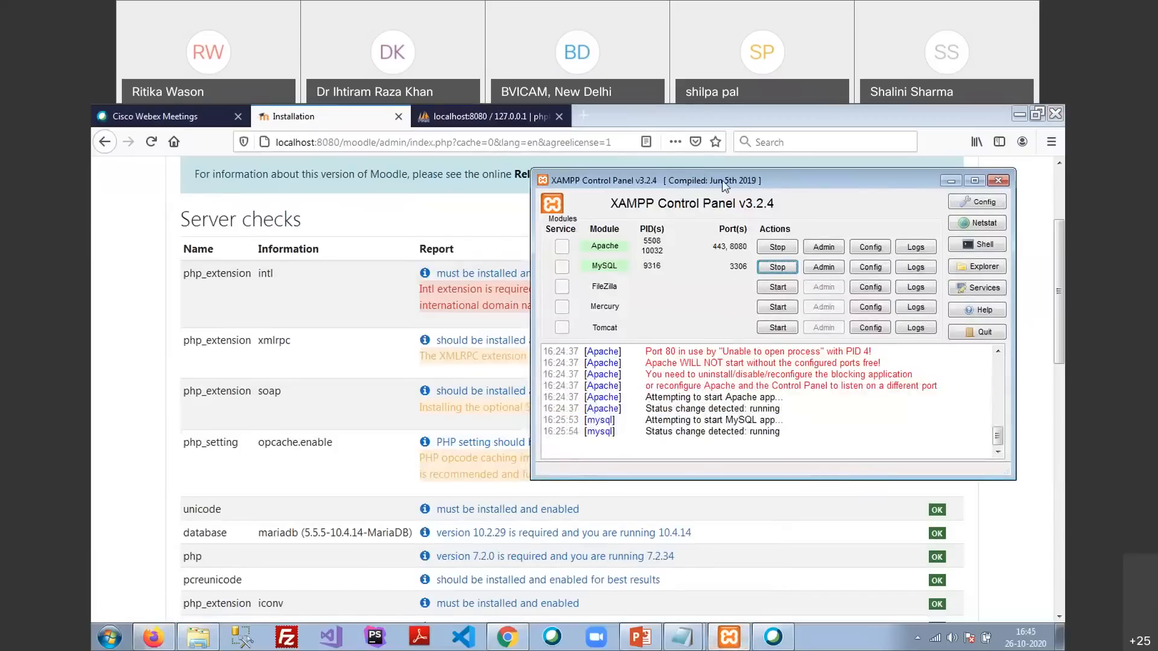
left_click_drag(721, 161, 503, 162)
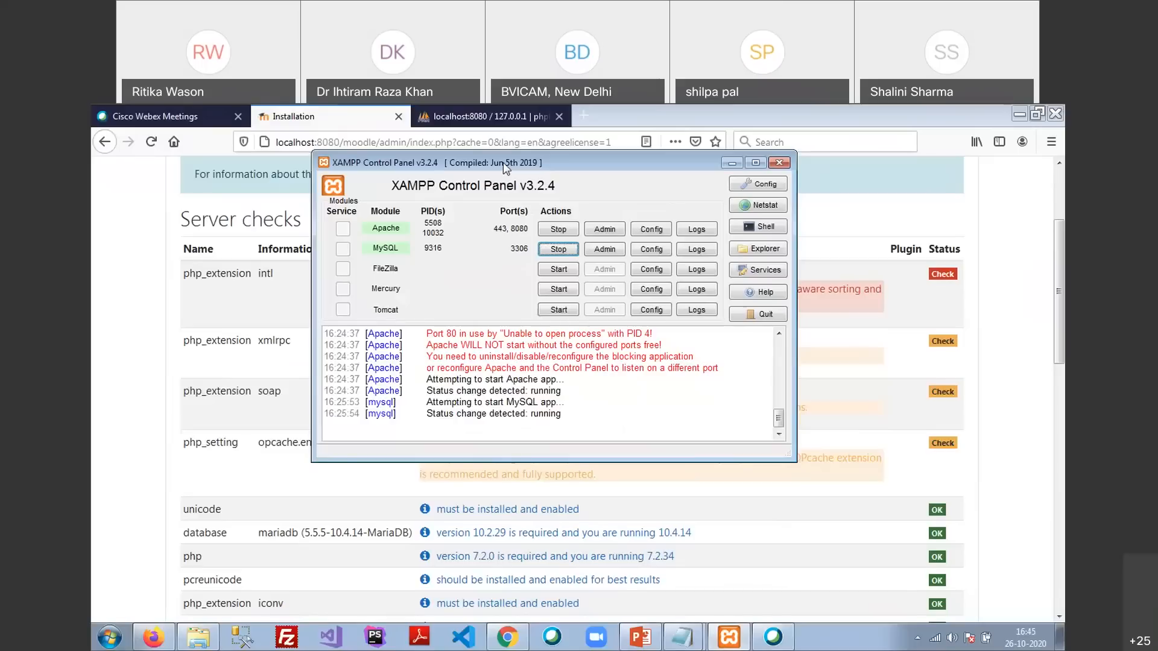
left_click(660, 229)
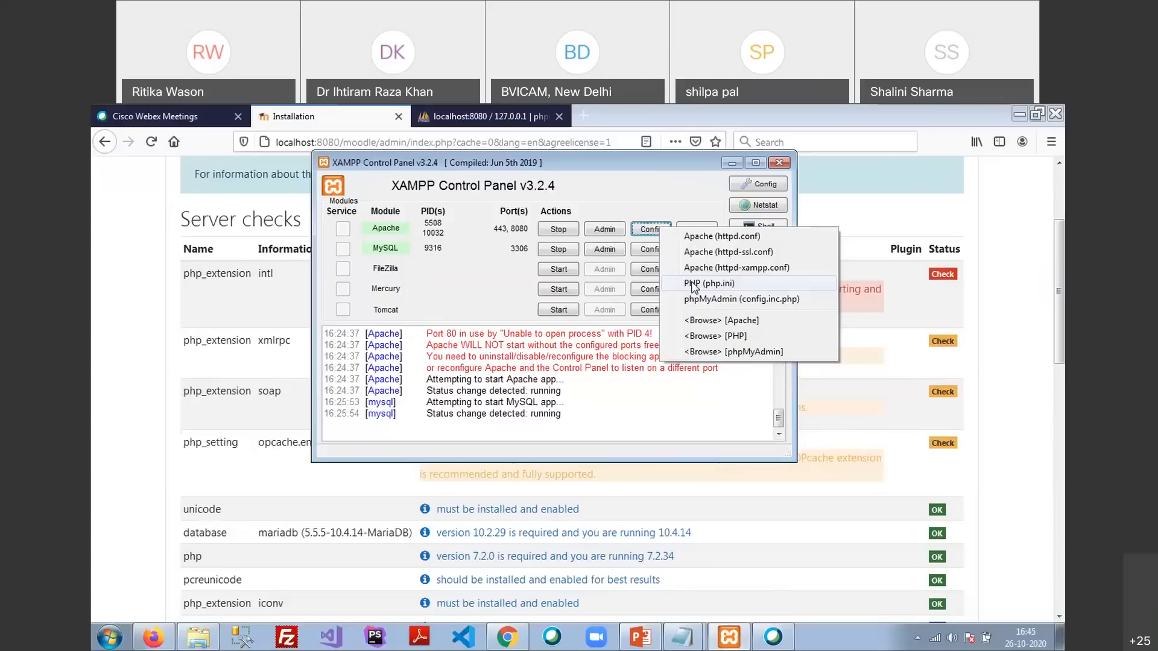
left_click(694, 286)
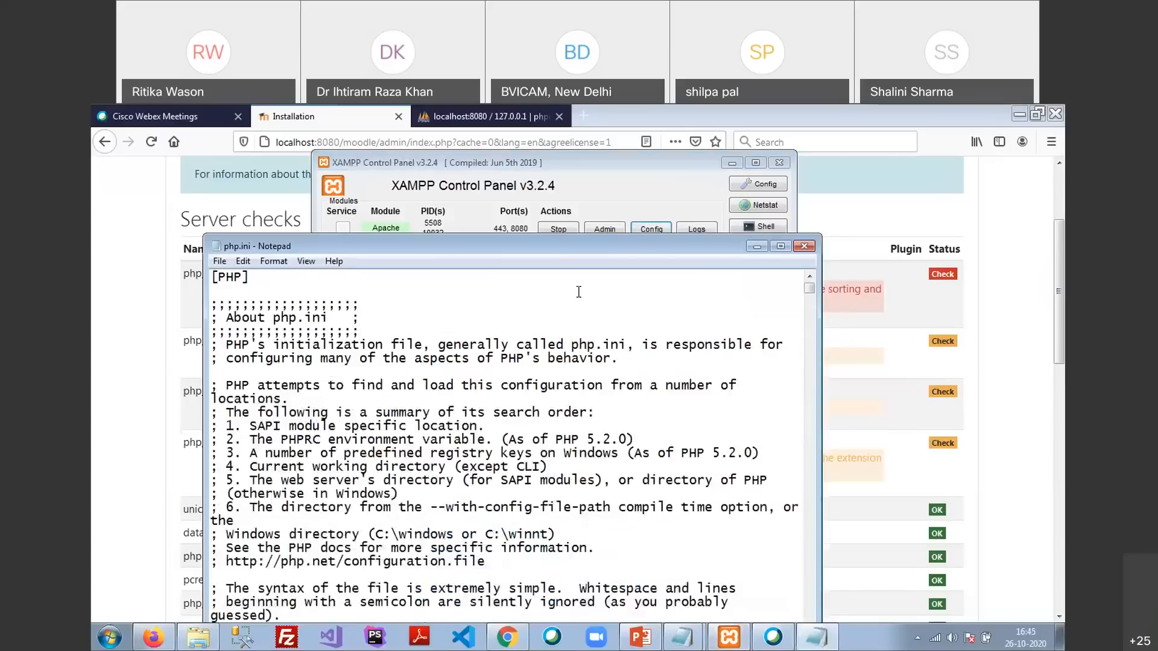
Search php.ini for intl to locate the extension line
left_click_drag(605, 252, 606, 176)
left_click(308, 199)
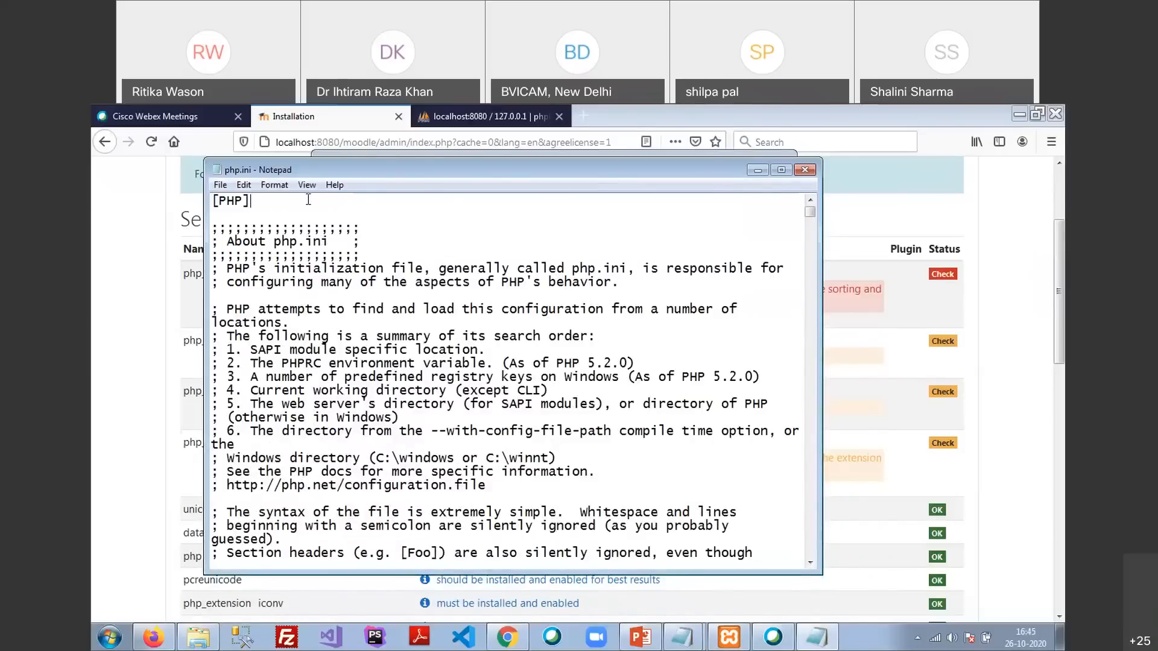
key("ctrl+f")
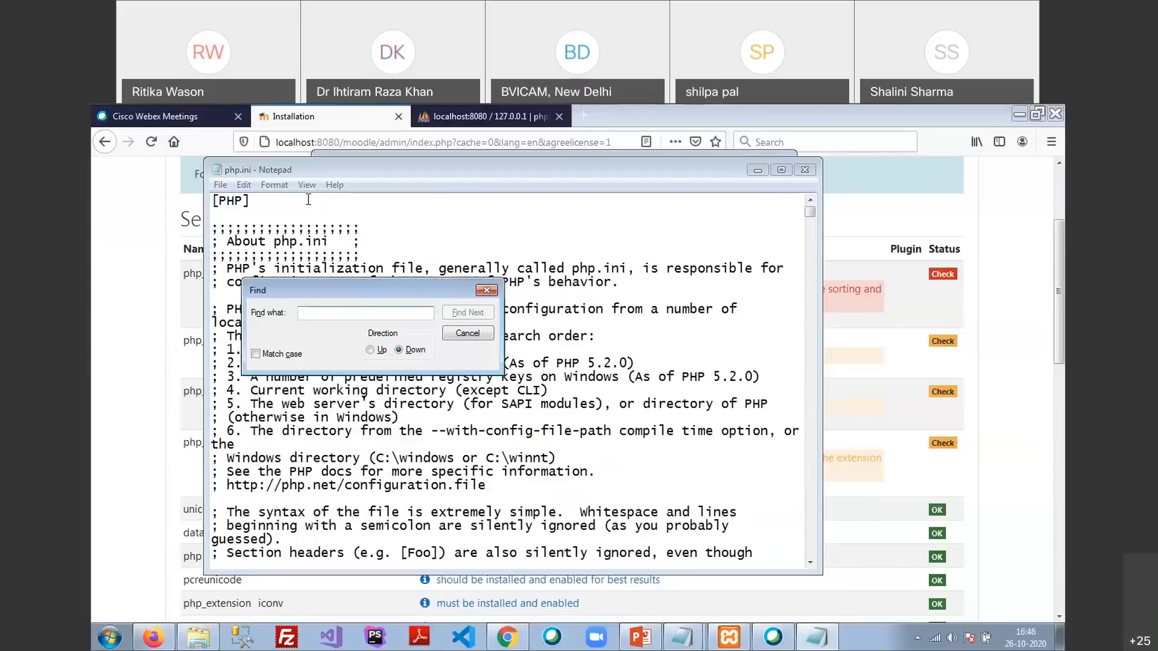
type("in")
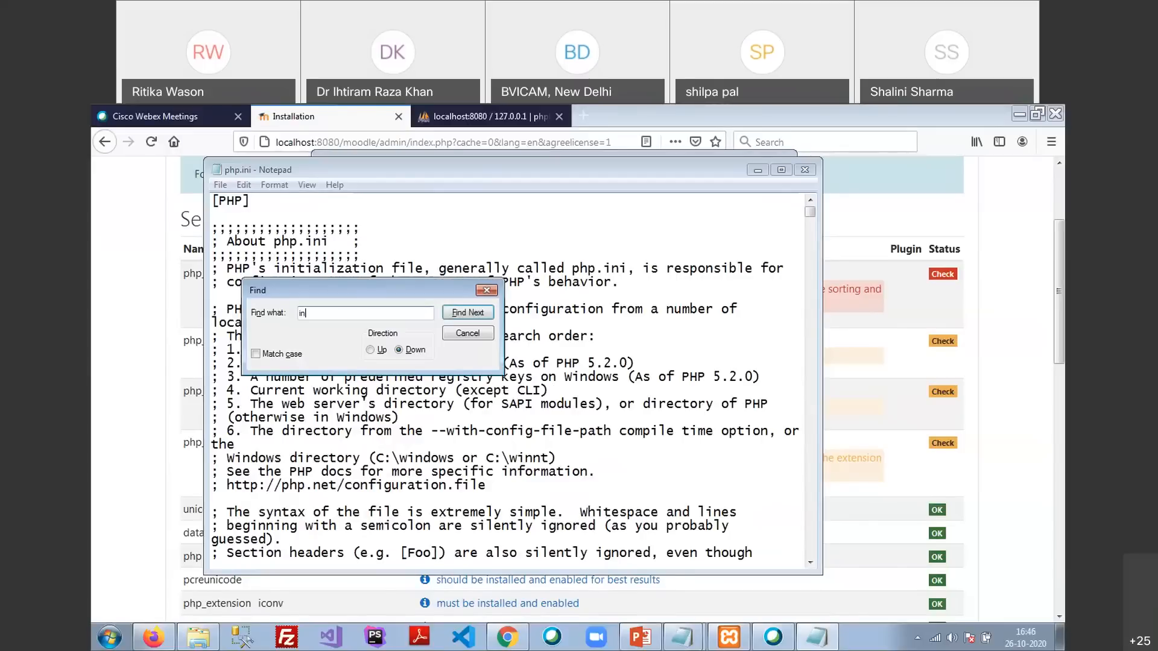
type("tl")
key("Return")
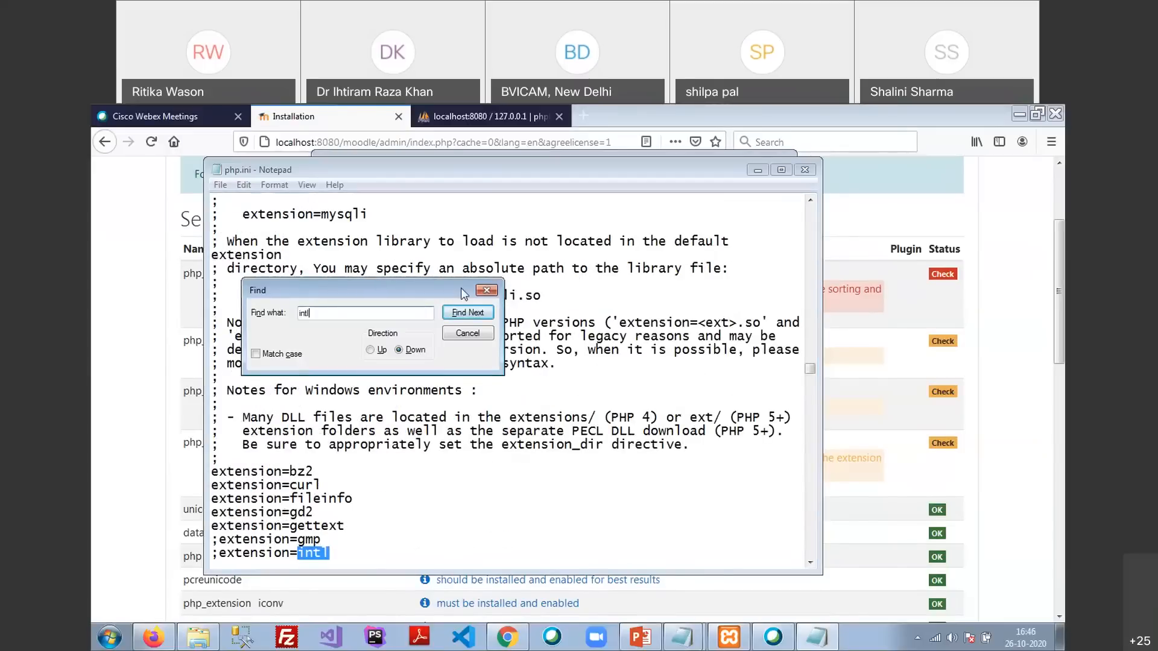
left_click(486, 290)
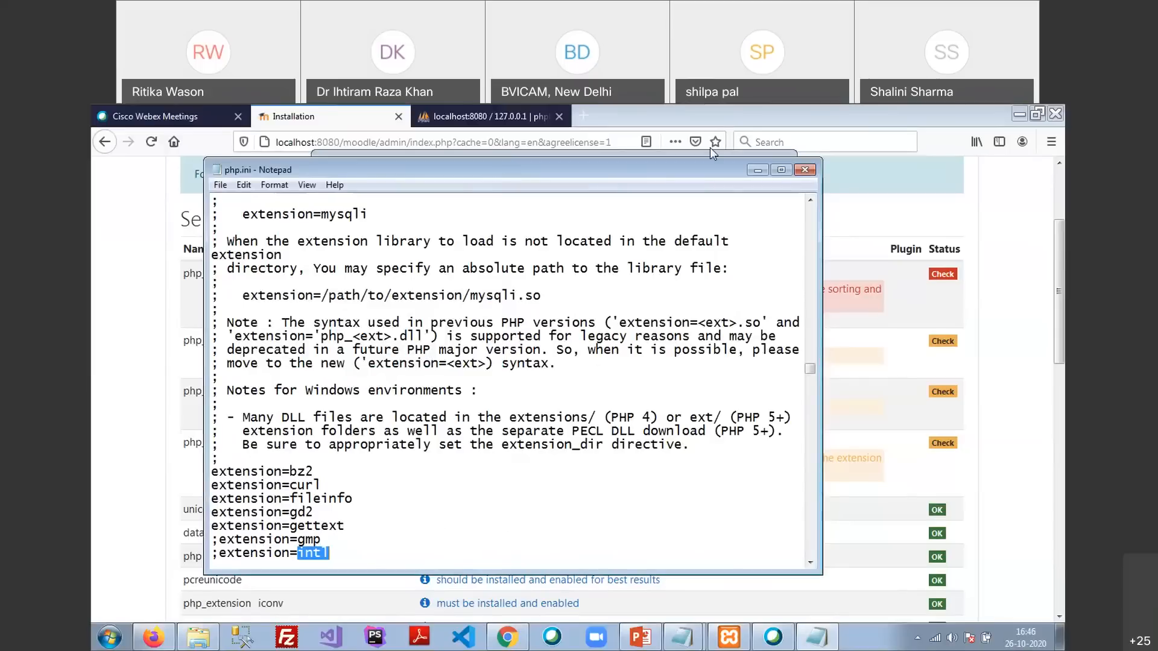
Place Notepad beside the server checks and select the whole ;extension=intl line
left_click_drag(506, 164, 711, 147)
left_click_drag(542, 537, 522, 508)
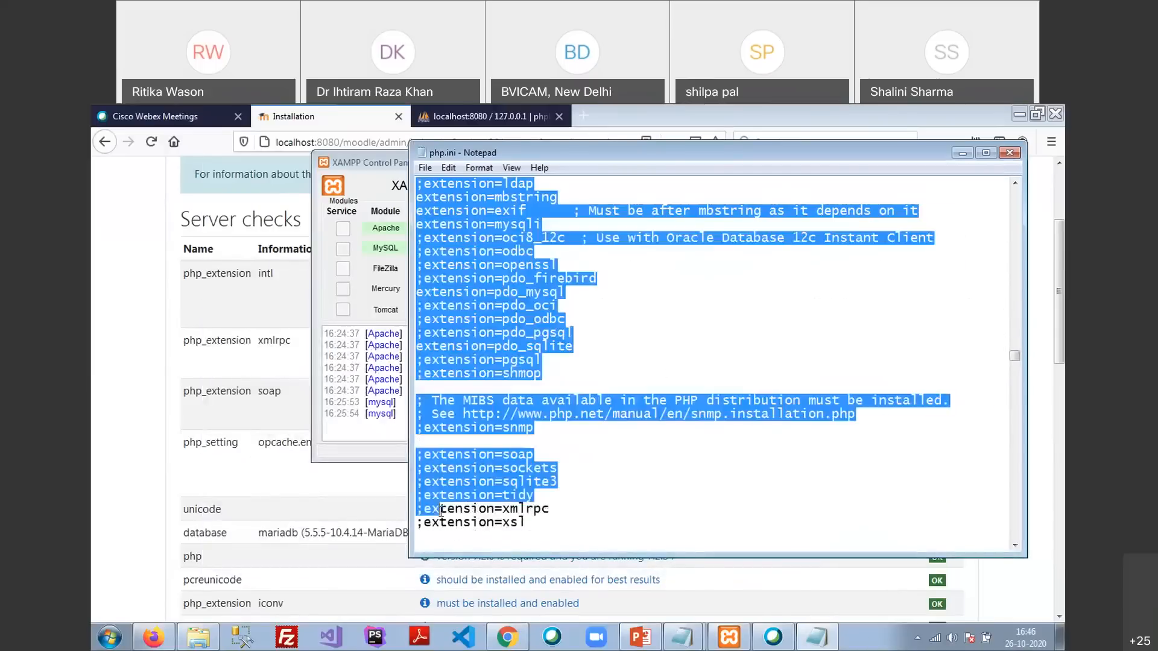
scroll(508, 422, "up", 7)
left_click_drag(534, 428, 424, 430)
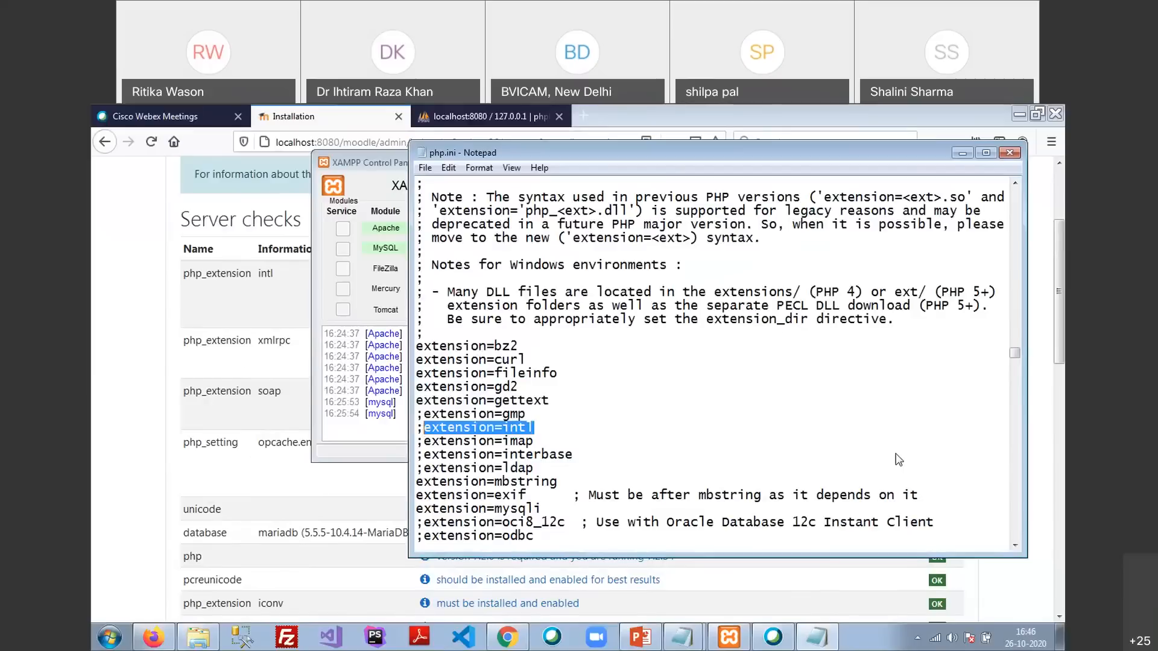
key("Home")
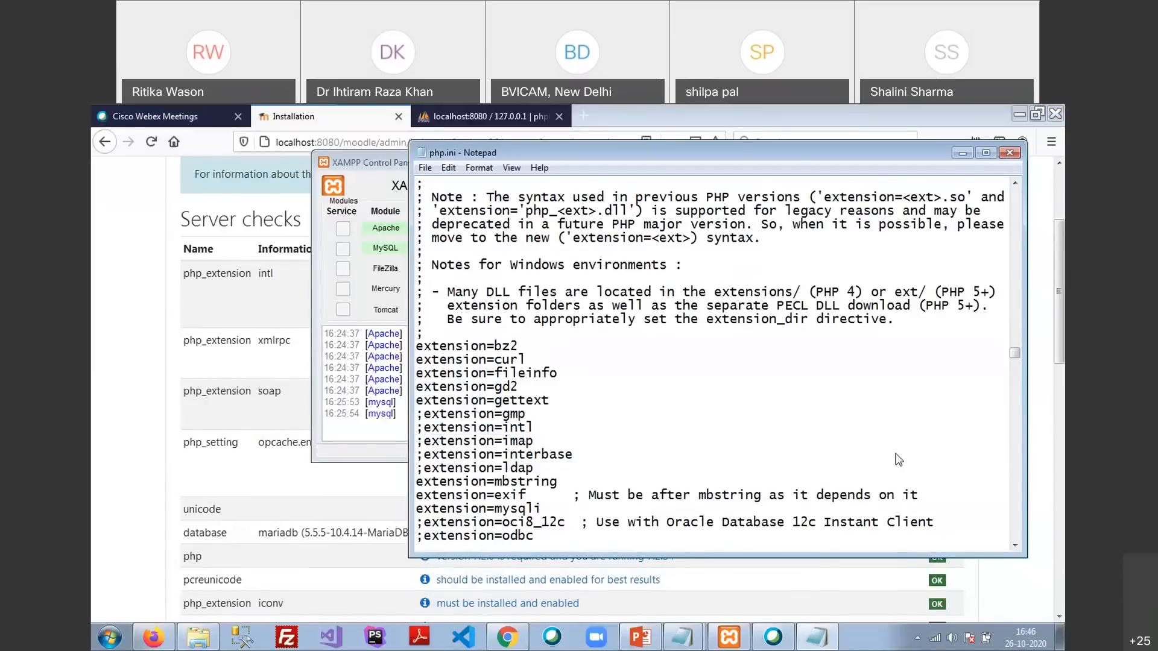
key("shift+End")
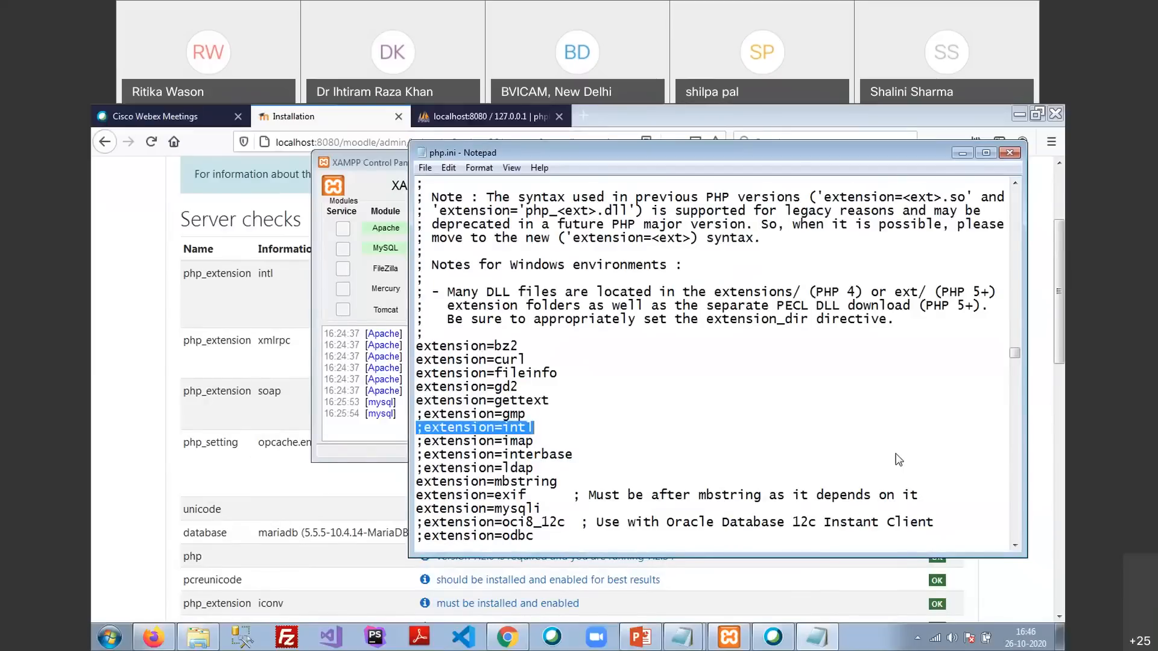
left_click(284, 354)
Open the MoodleDocs intl page, then delete the semicolon so the line reads extension=intl
left_click(531, 275)
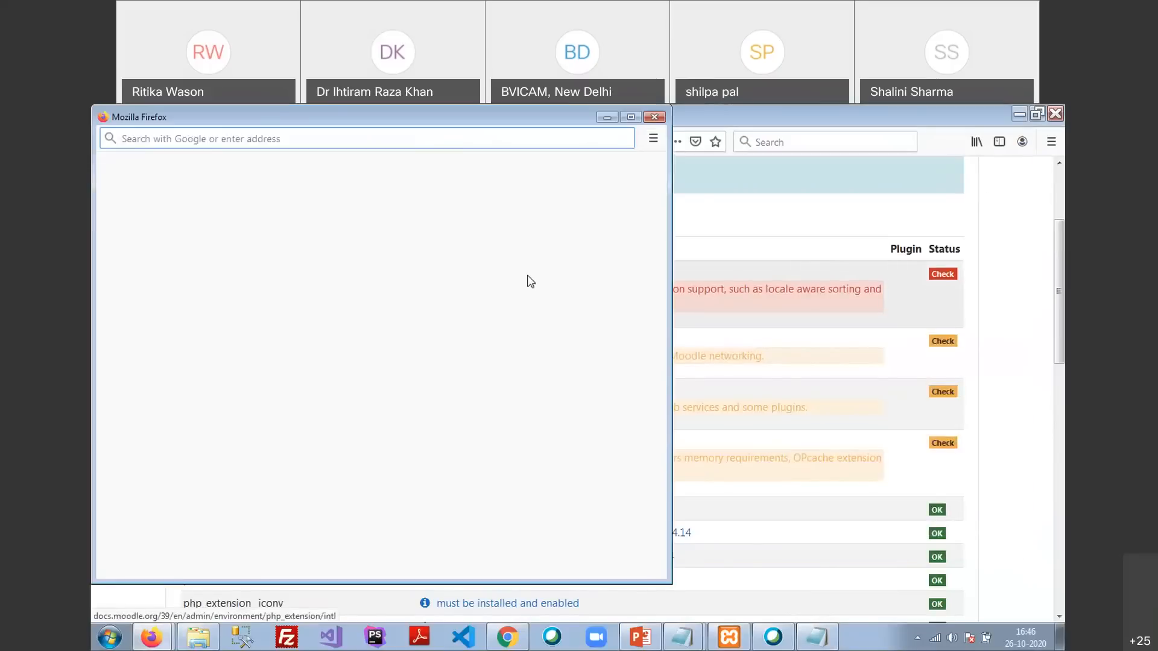
scroll(315, 409, "down", 3)
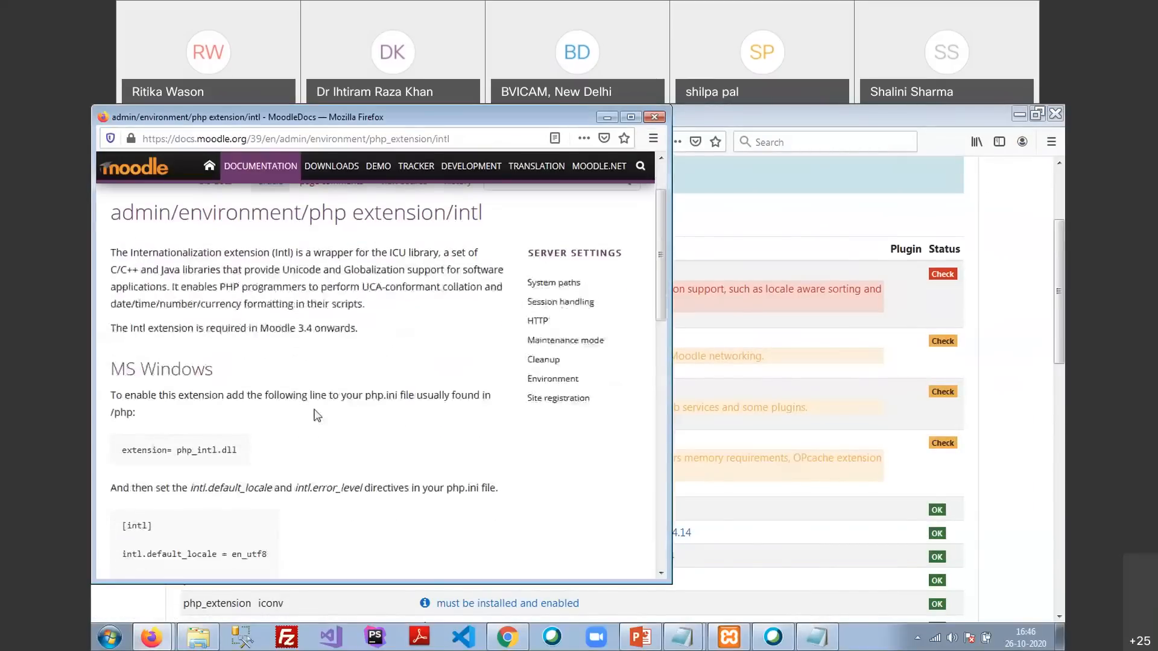
left_click(832, 634)
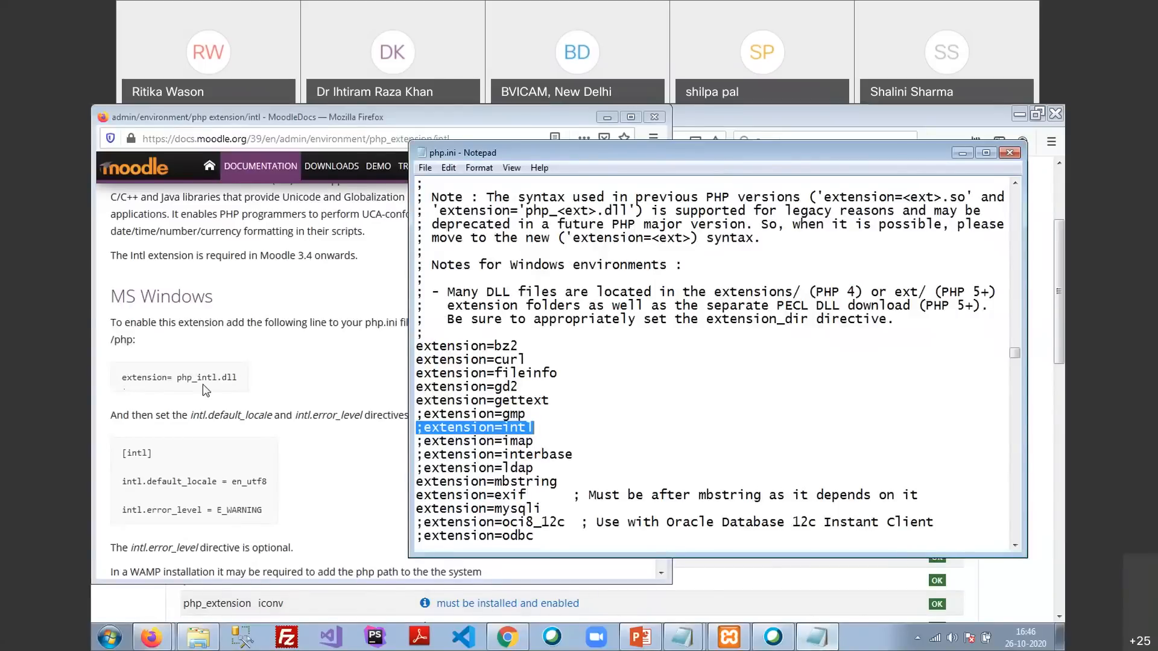
key("Home")
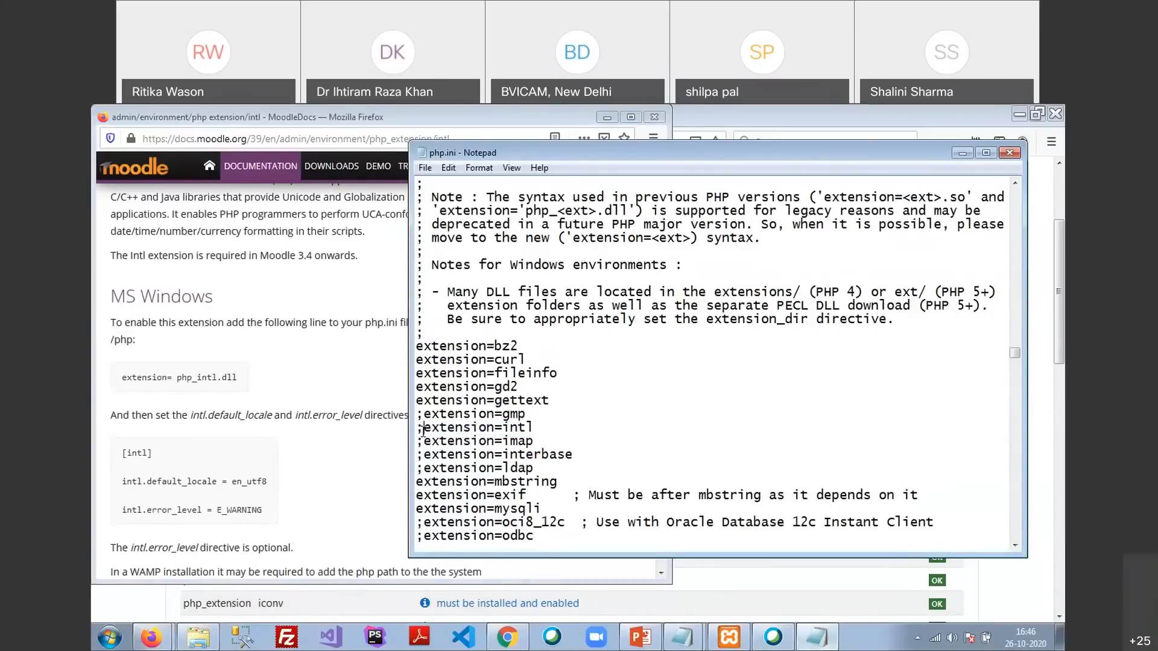
key("Delete")
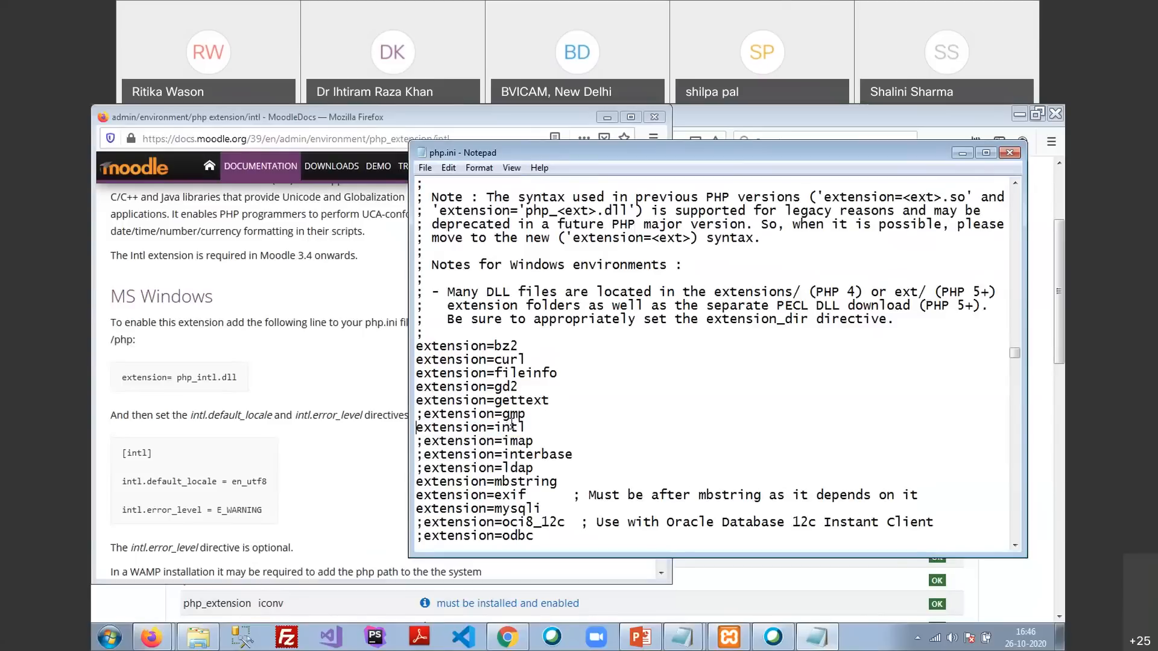
Review the [intl] section of the MoodleDocs page, then return to php.ini for another search
left_click(123, 455)
left_click_drag(123, 455, 155, 457)
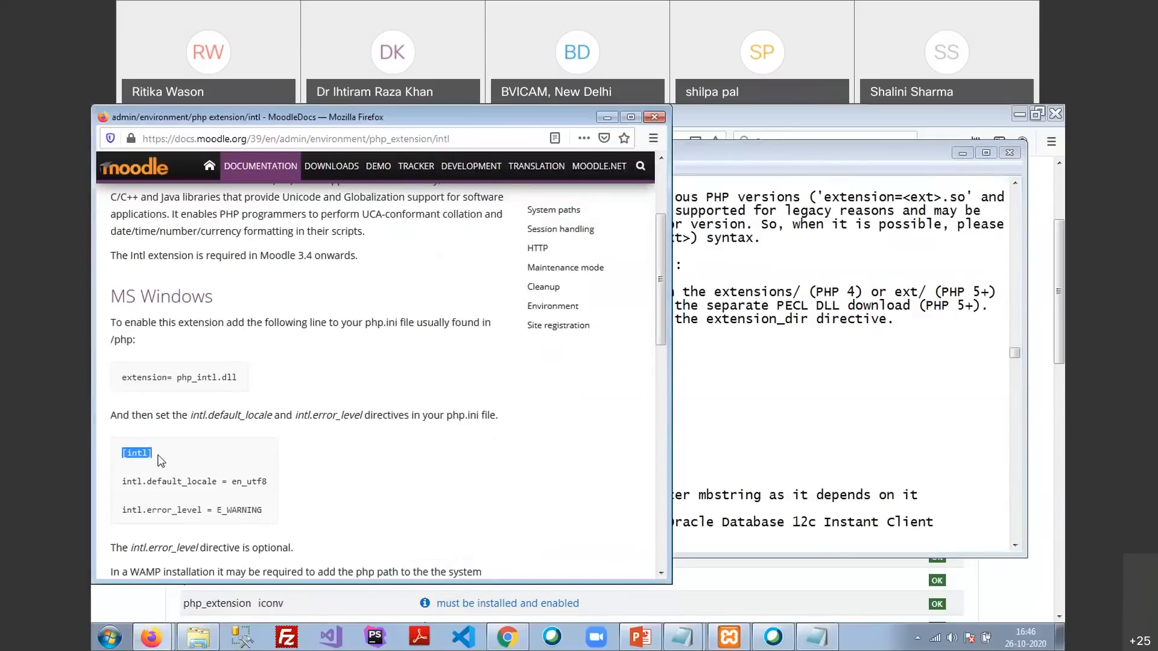
left_click(160, 461)
left_click(748, 430)
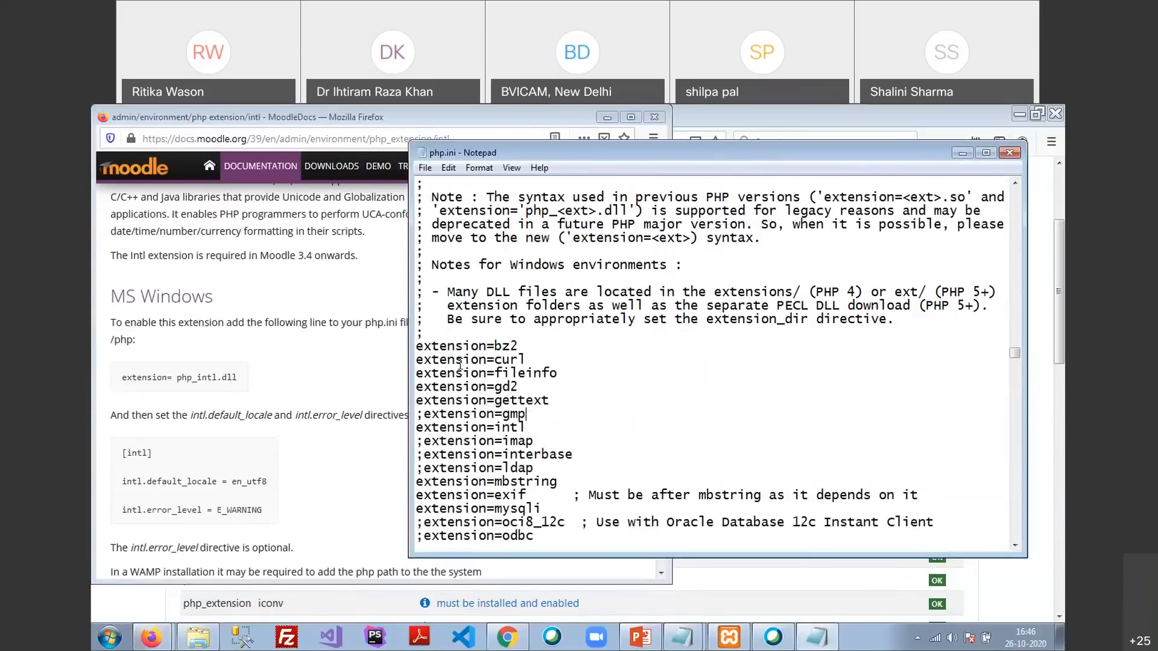
key("ctrl+f")
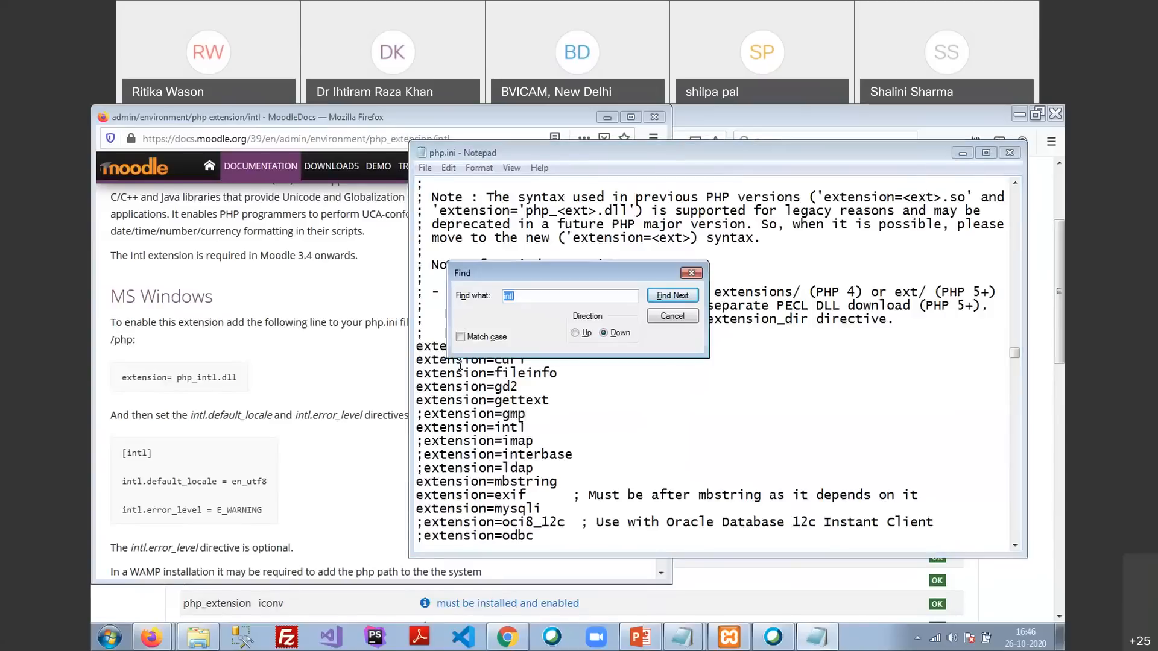
Search php.ini for 'intl' to reach the [intl] settings section
key("Escape")
left_click(449, 167)
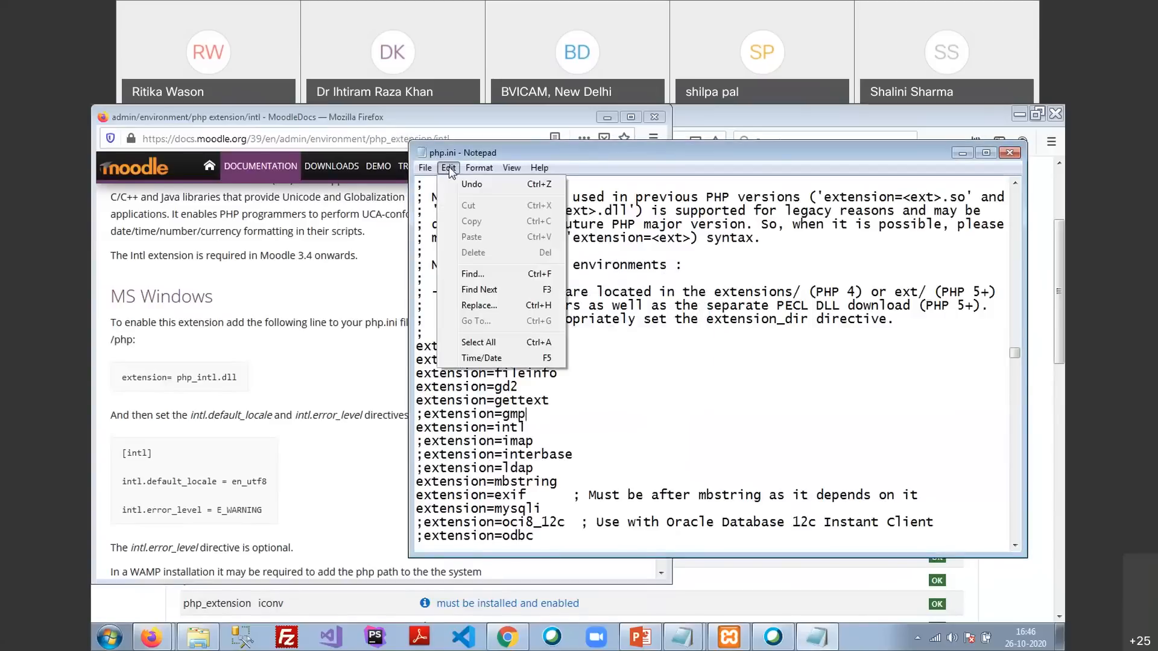
left_click(476, 275)
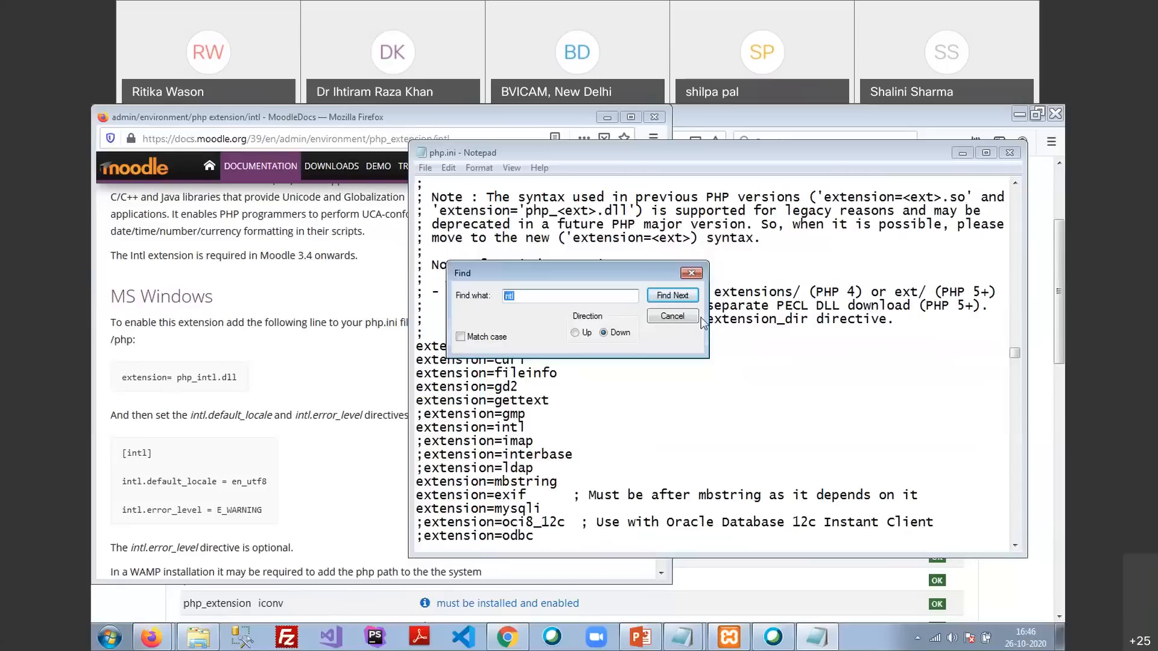
left_click(683, 300)
left_click(684, 298)
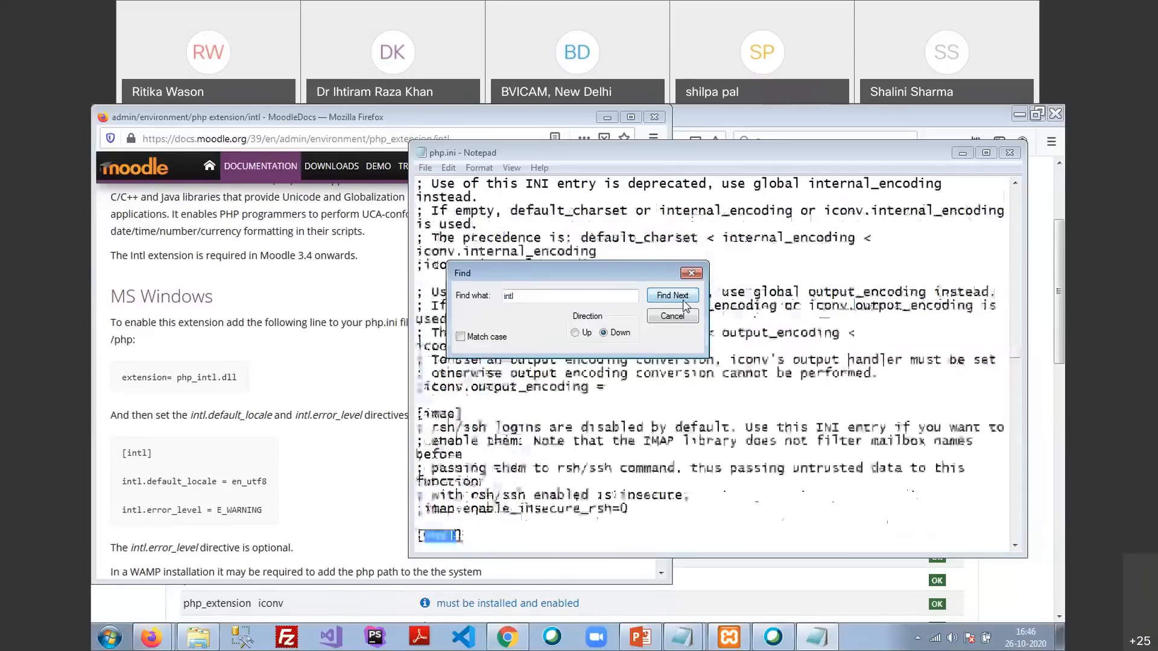
left_click(676, 314)
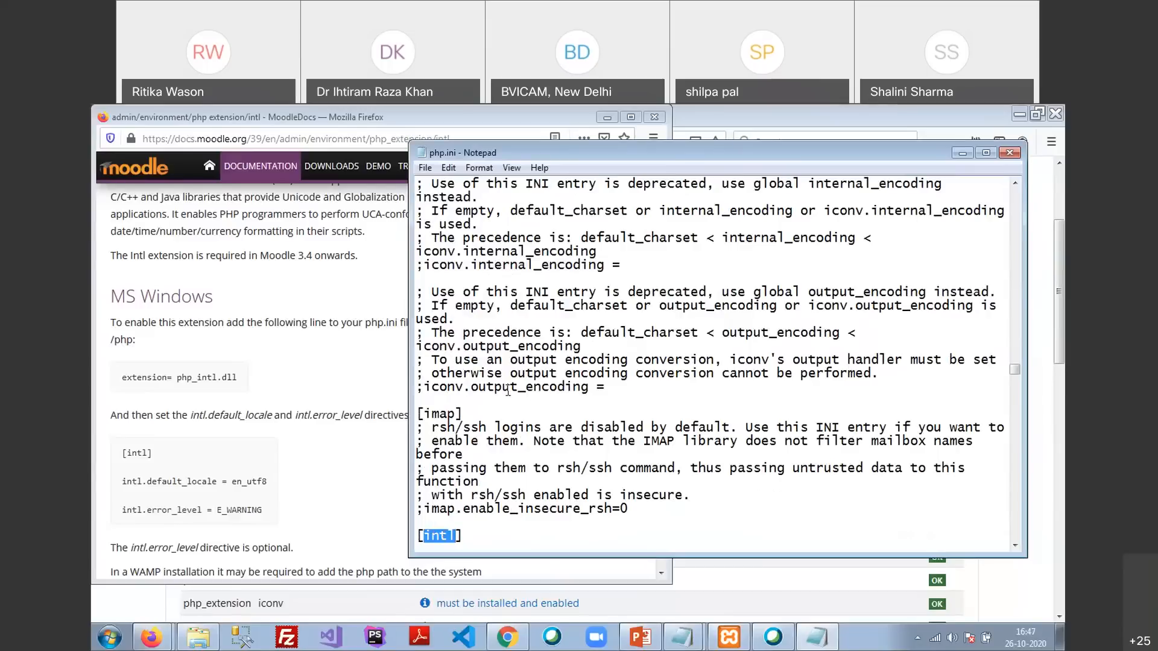
scroll(512, 399, "down", 3)
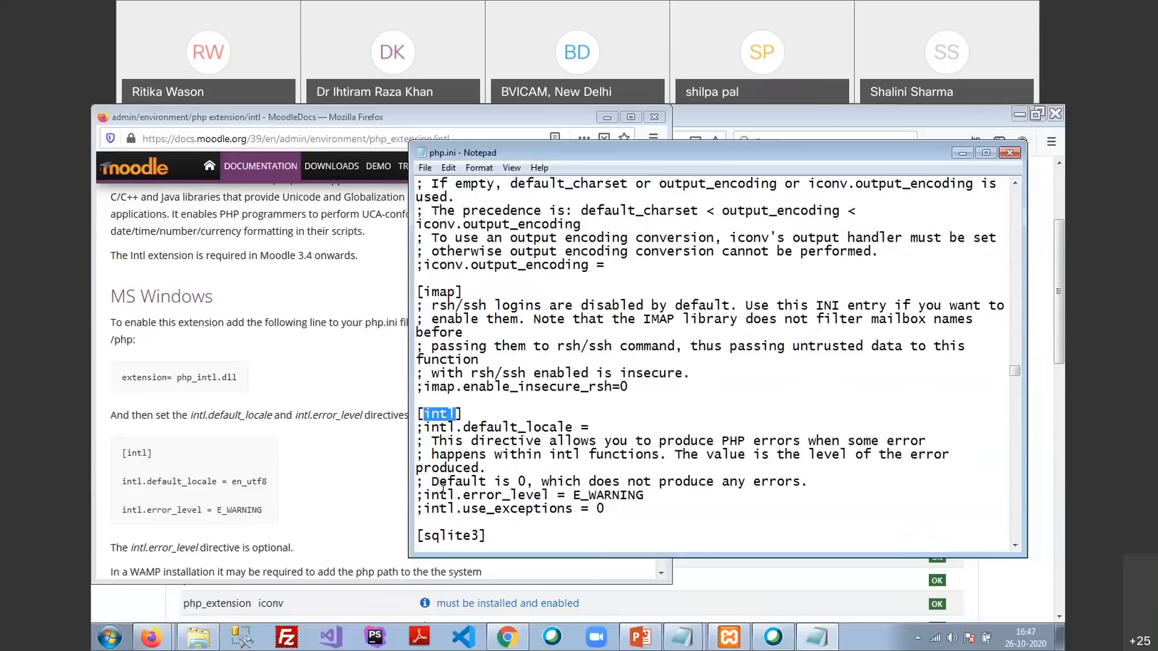
Uncomment intl.default_locale with value en_utf8 and intl.error_level = E_WARNING
left_click(424, 428)
key("BackSpace")
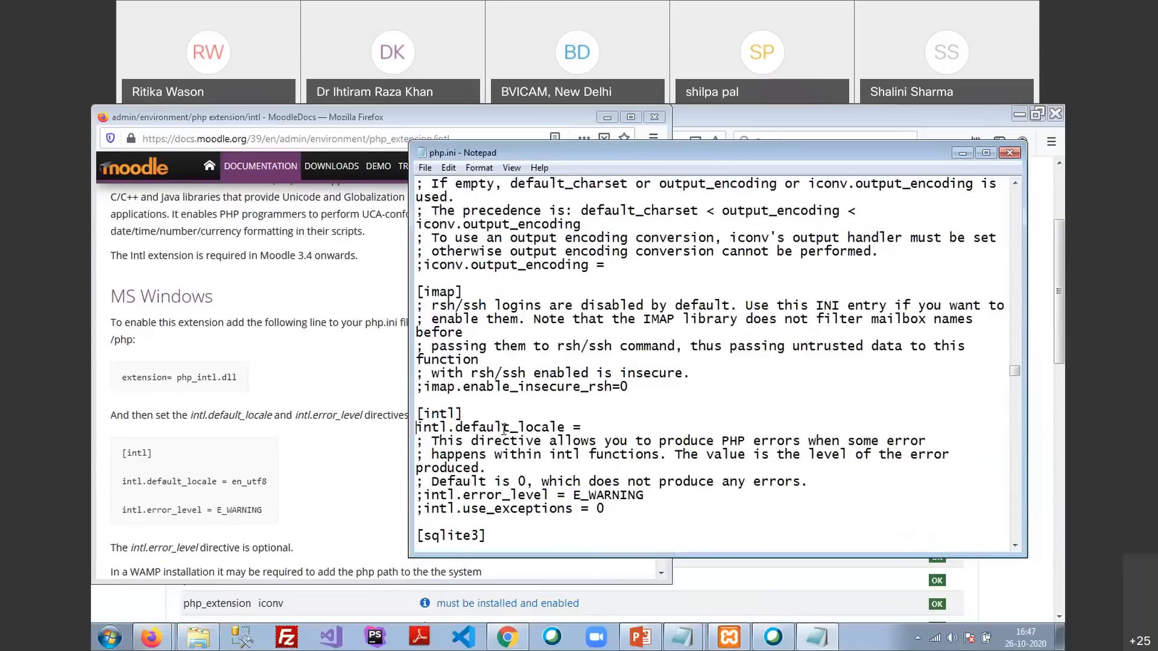
left_click(593, 427)
type("en_utf8")
left_click(424, 495)
key("BackSpace")
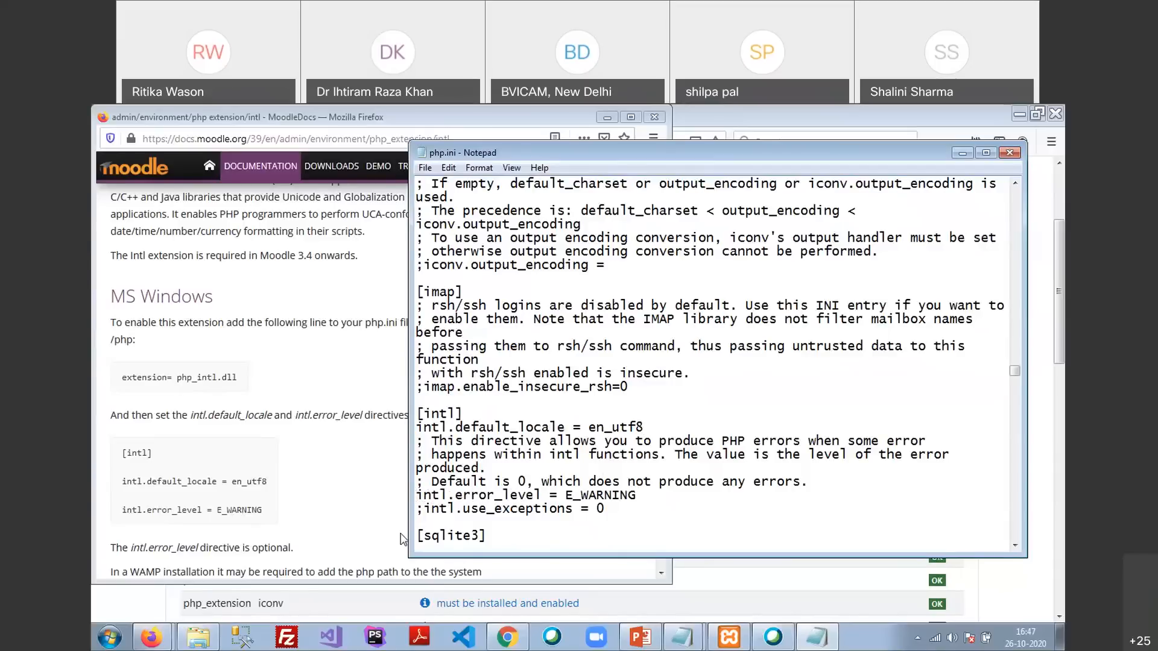
left_click_drag(418, 495, 636, 495)
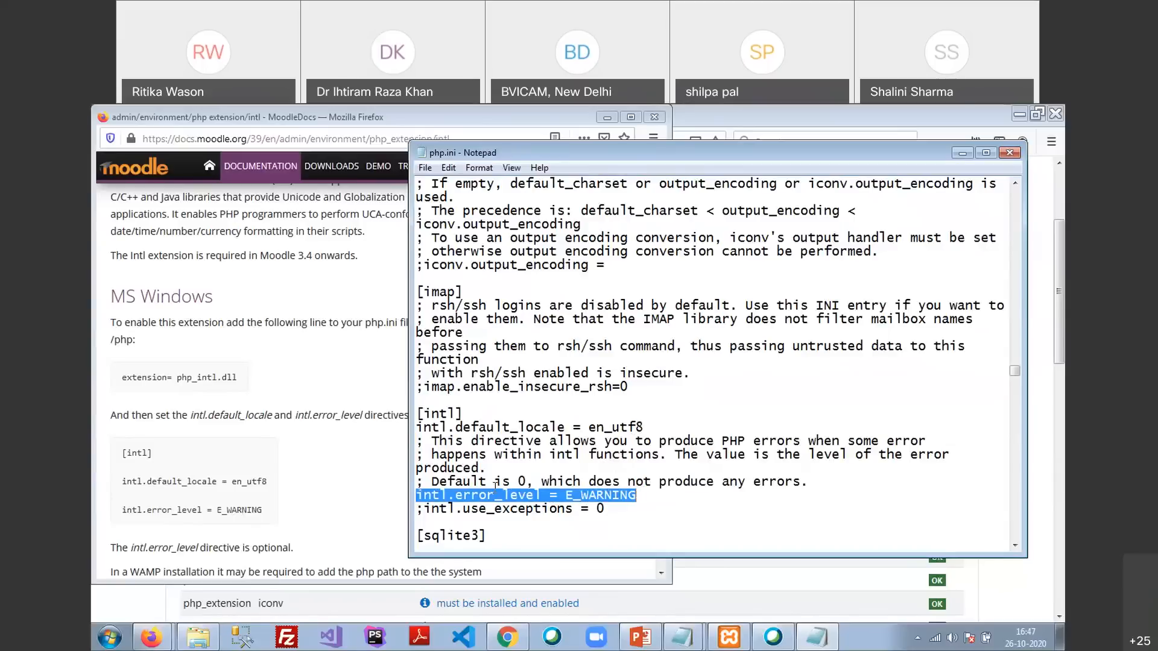
left_click(627, 306)
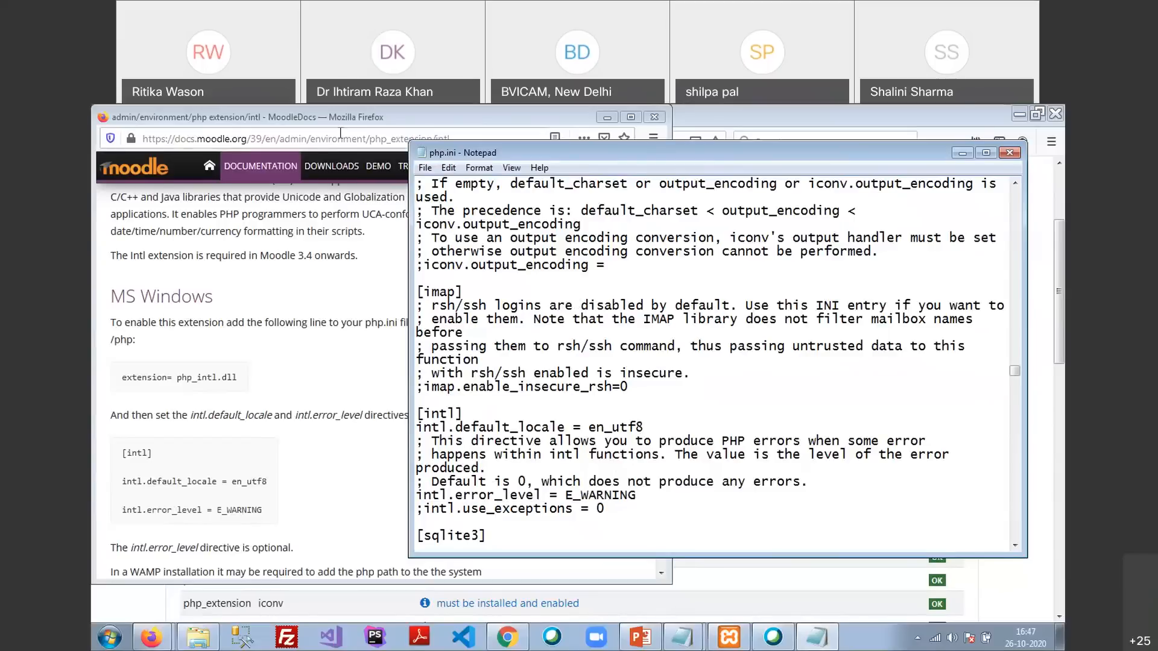
Close the MoodleDocs intl page and start a new Find from the top of php.ini
left_click_drag(380, 115, 377, 135)
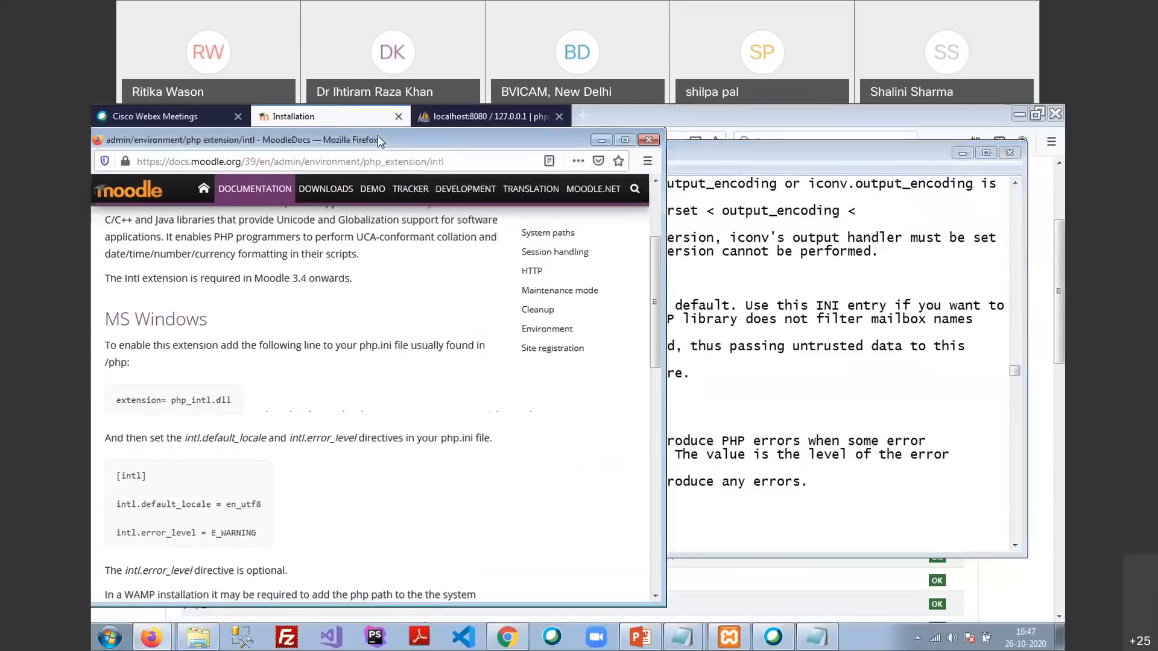
left_click(648, 140)
left_click(140, 293)
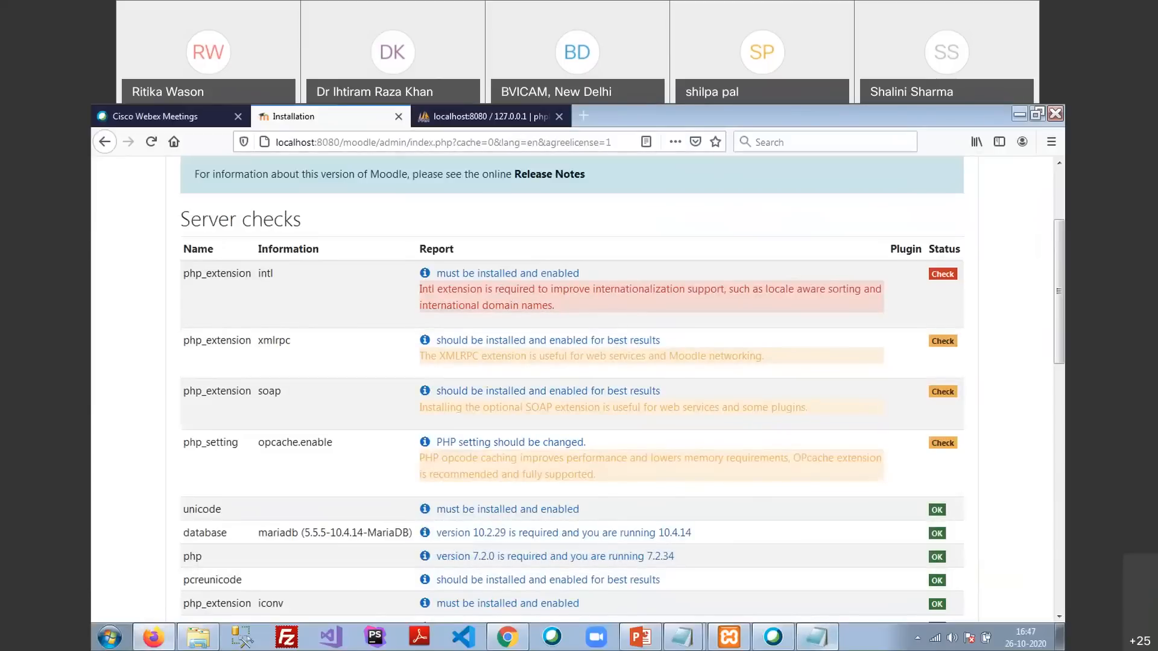
left_click(826, 642)
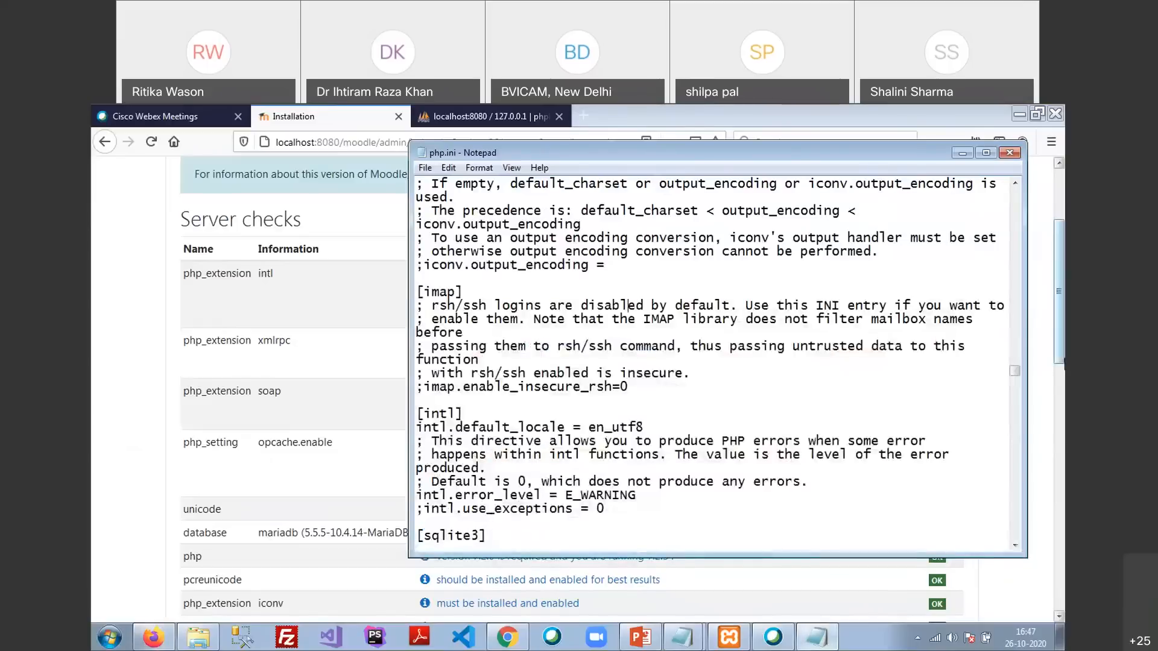
left_click_drag(1015, 370, 1008, 193)
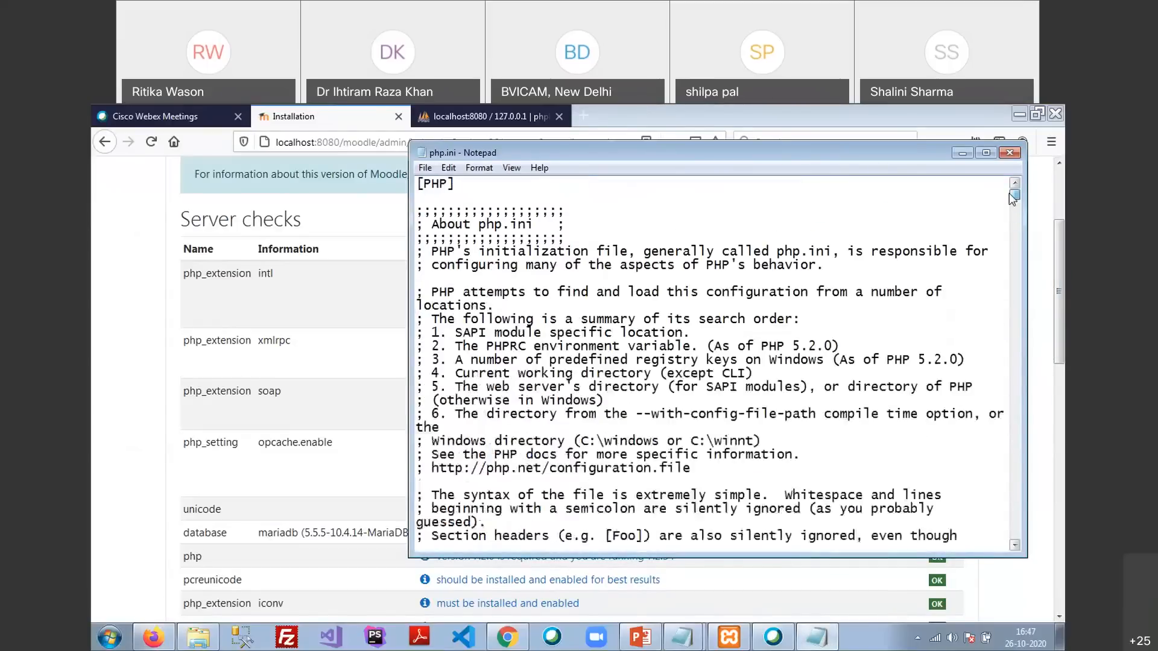
left_click(589, 191)
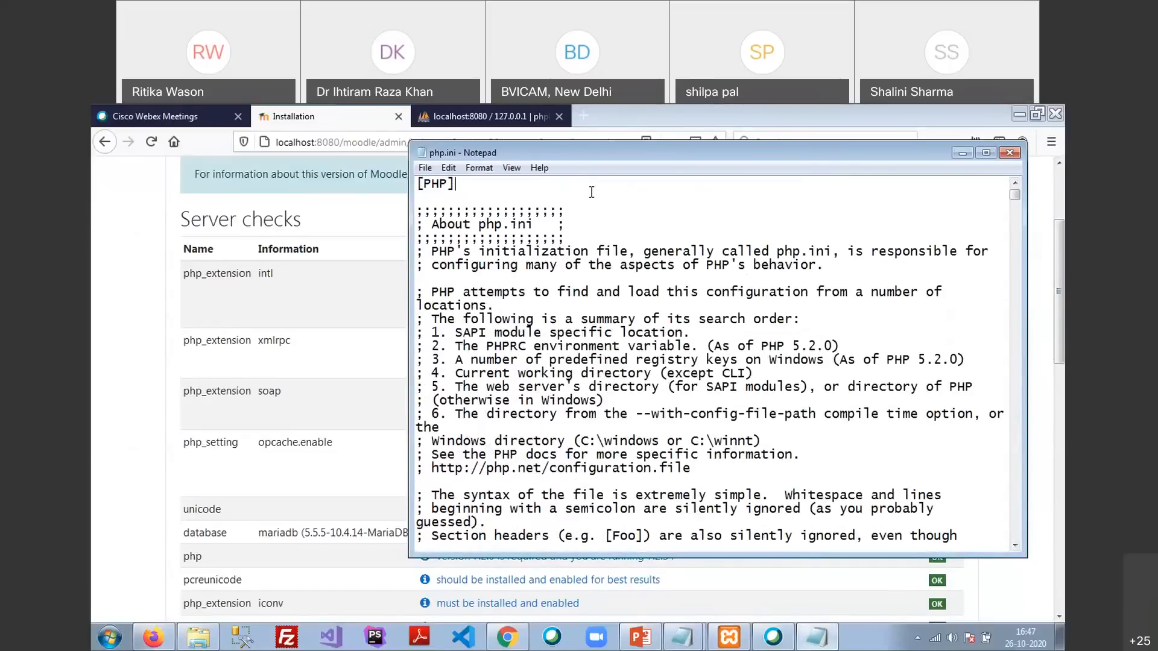
left_click(449, 171)
left_click(473, 273)
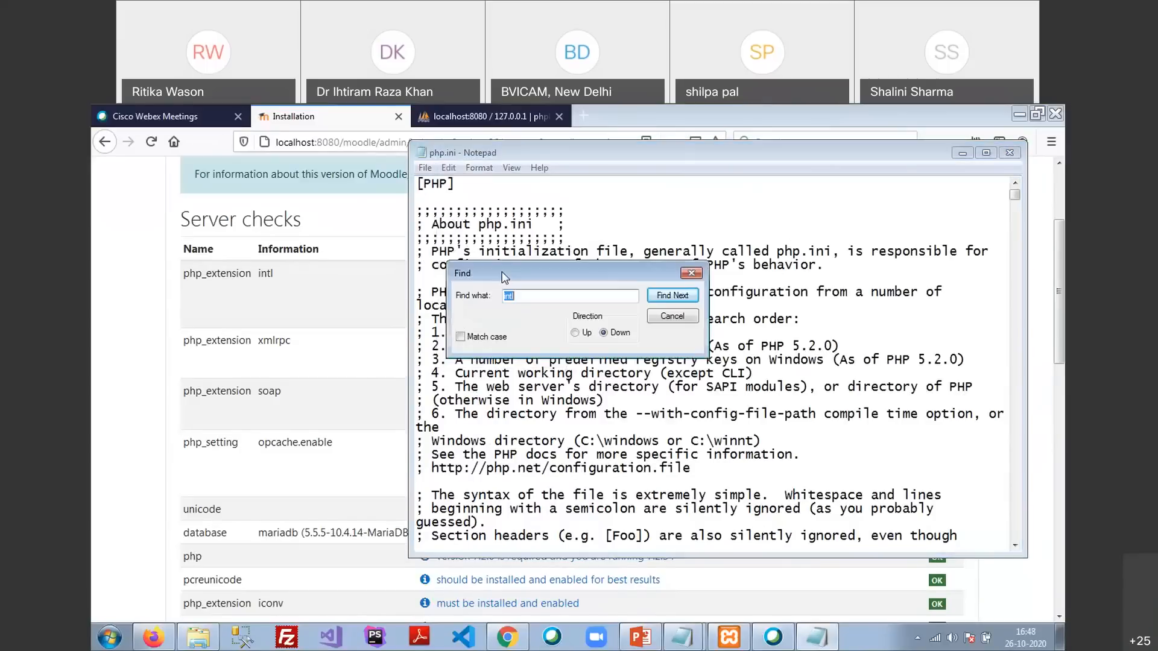
Find xmlrpc and uncomment the extension=xmlrpc and extension=soap lines
type("xmlrpc")
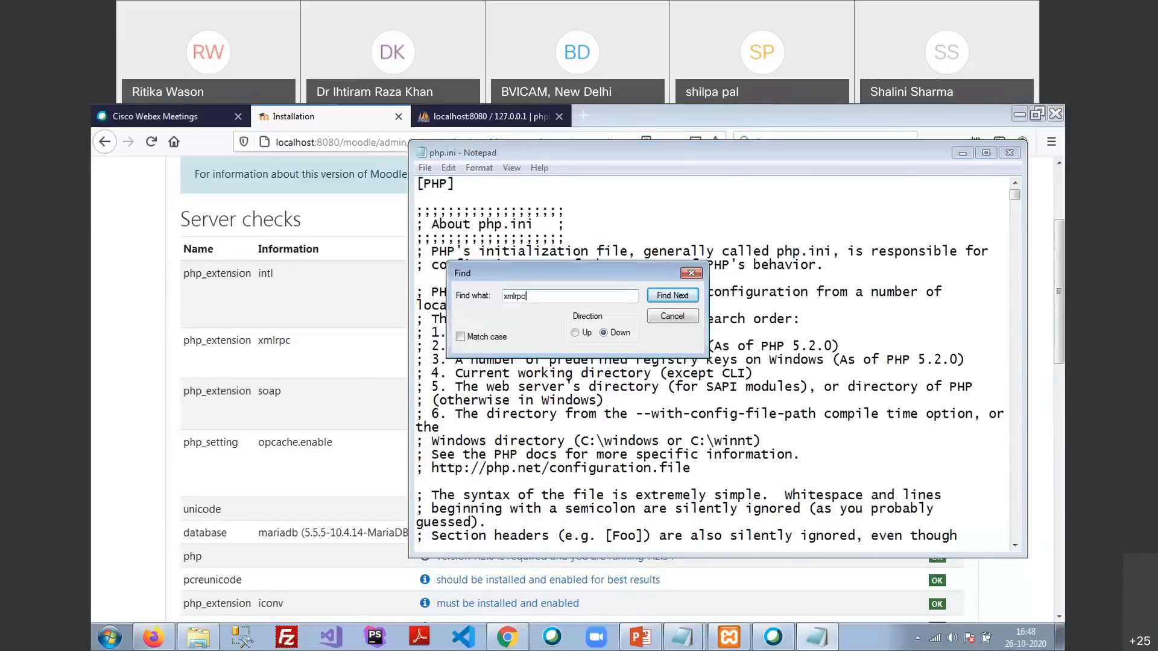
key("Return")
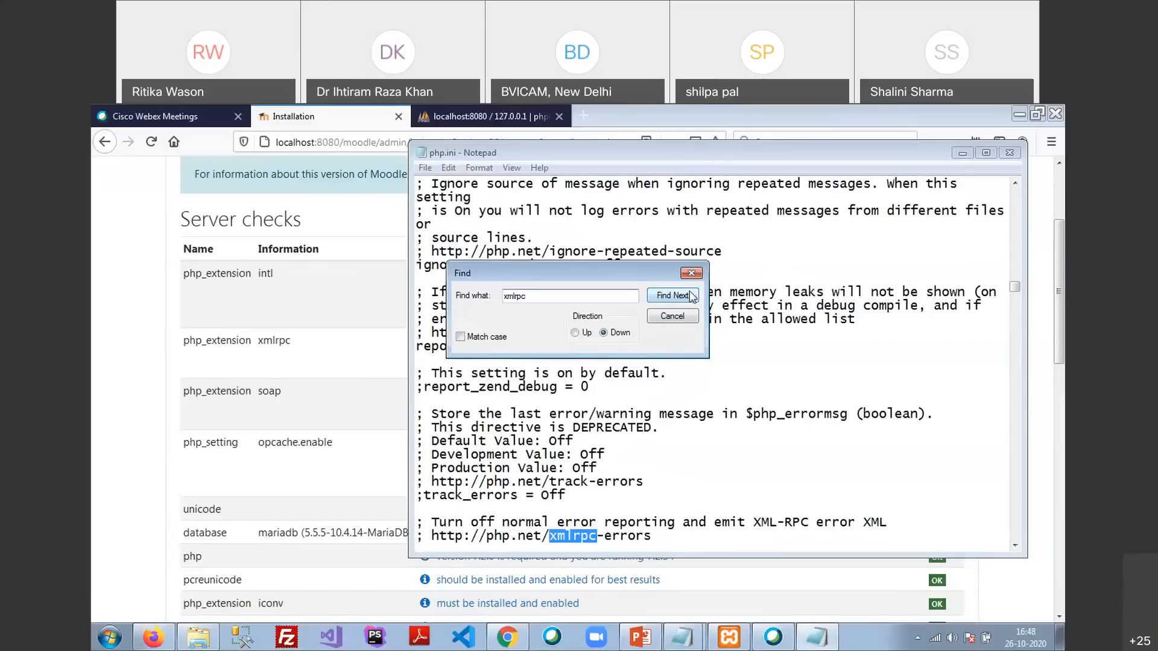
left_click(672, 295)
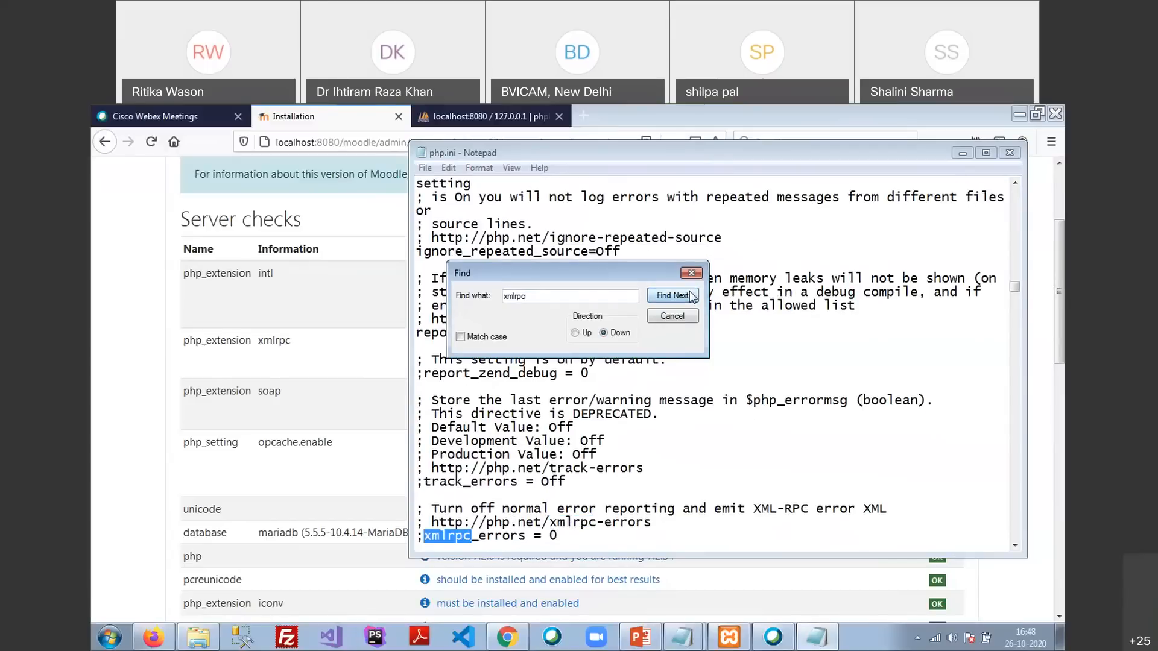
left_click(672, 296)
left_click(672, 296)
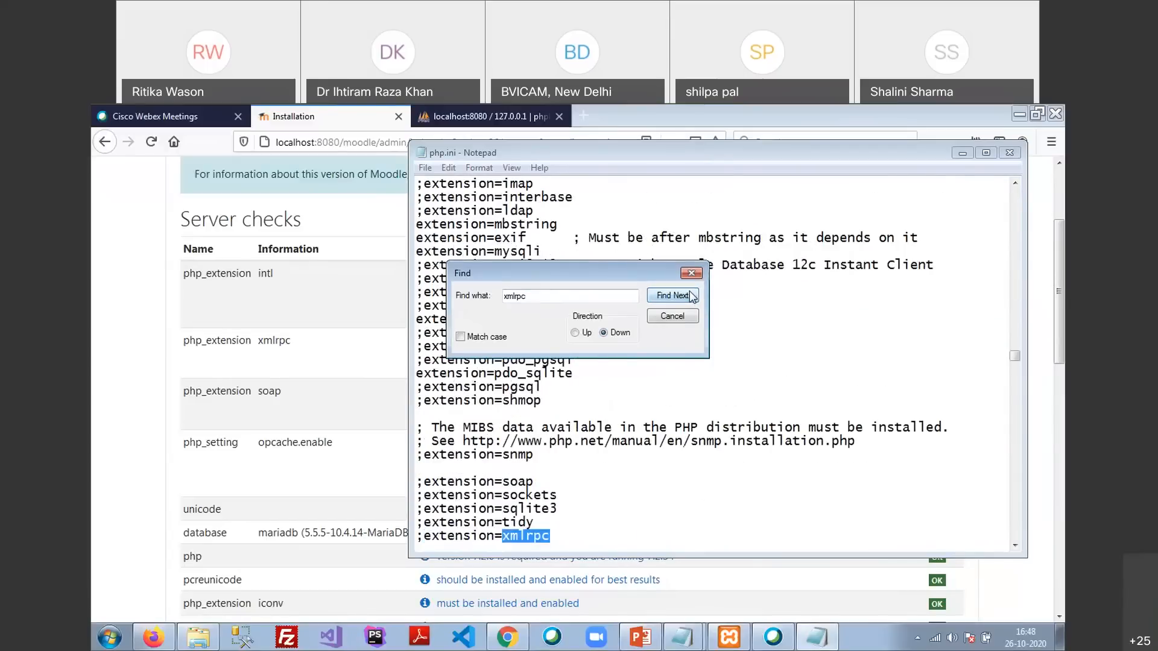
left_click(646, 535)
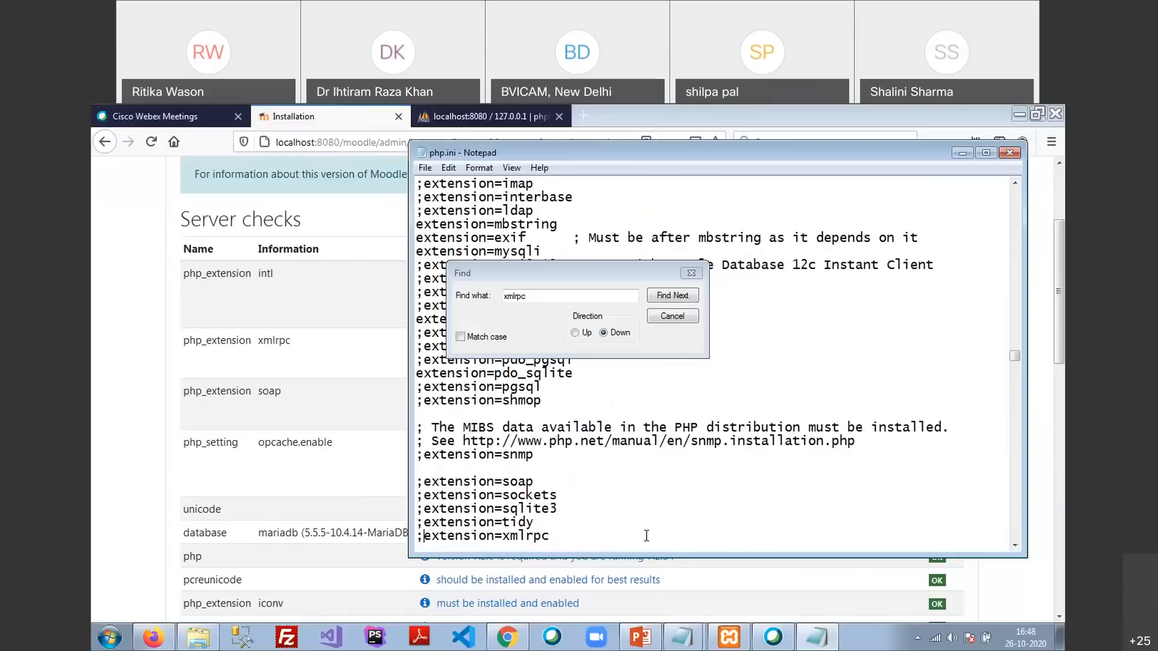
key("BackSpace")
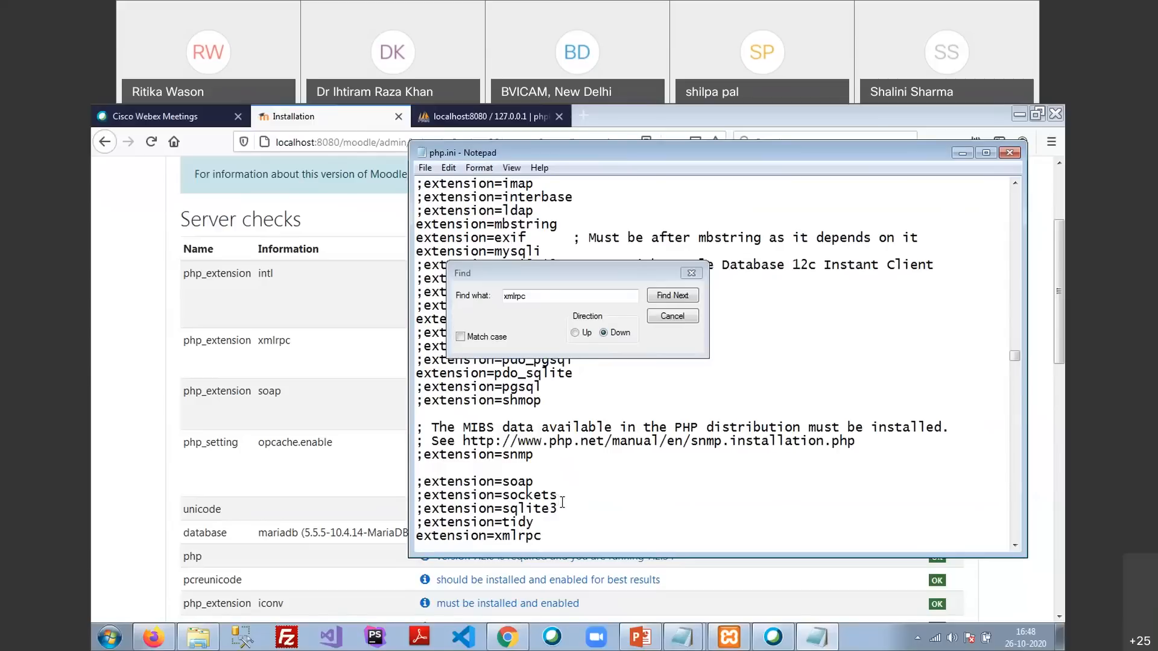
key("Delete")
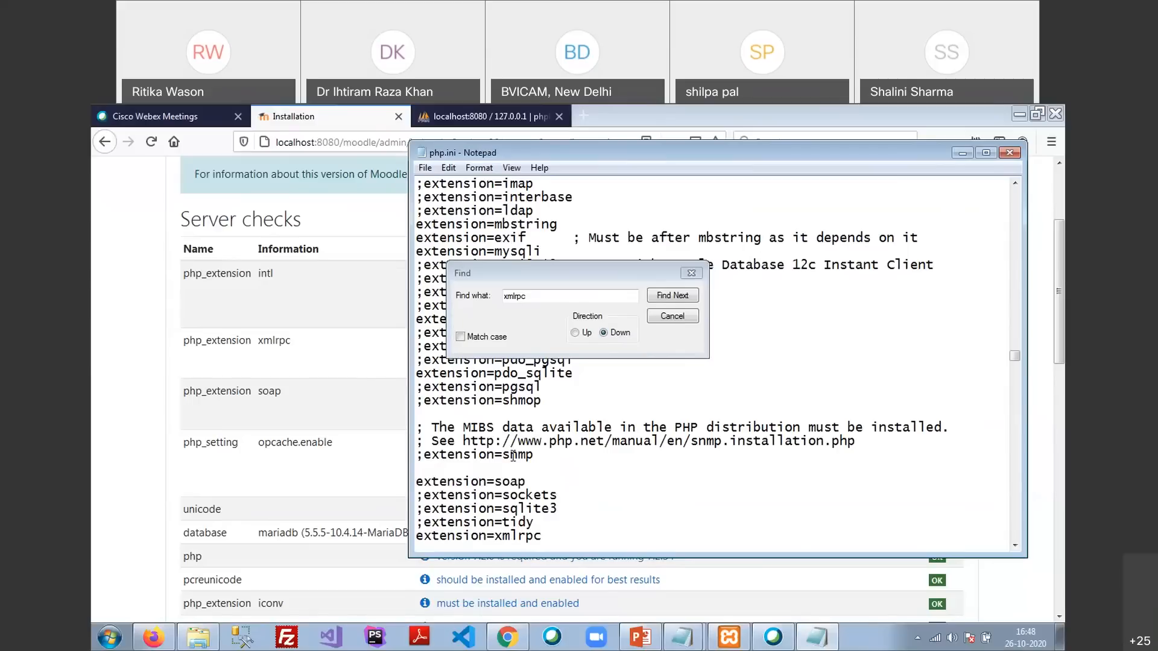
left_click(691, 273)
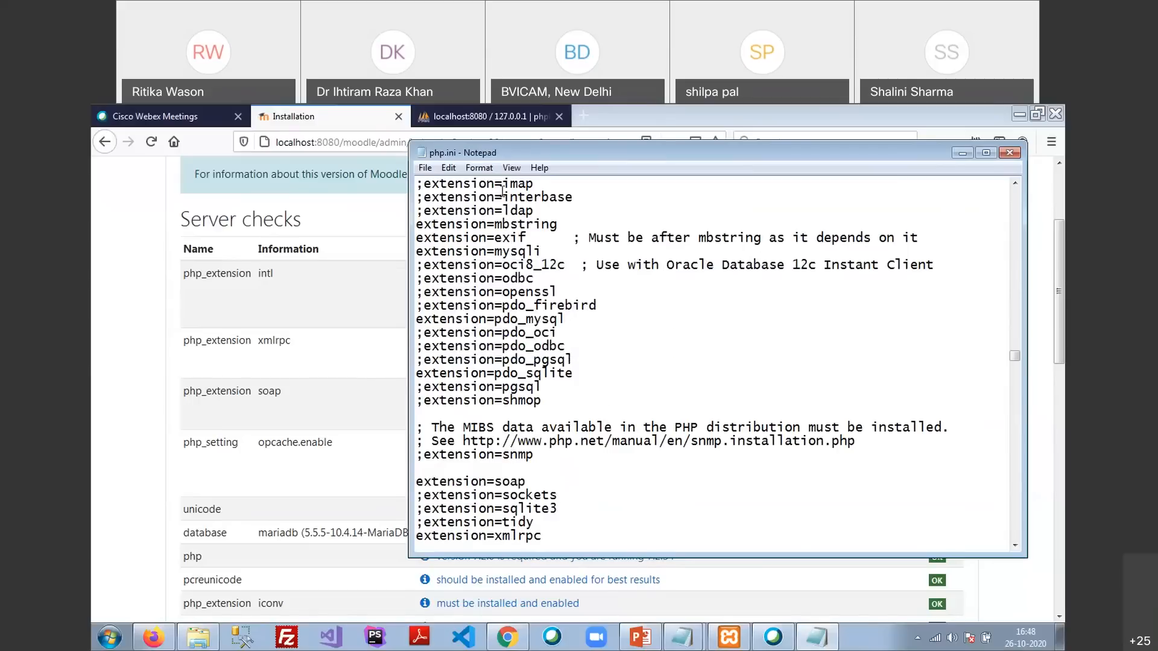
Save the edited php.ini and close Notepad
left_click(425, 167)
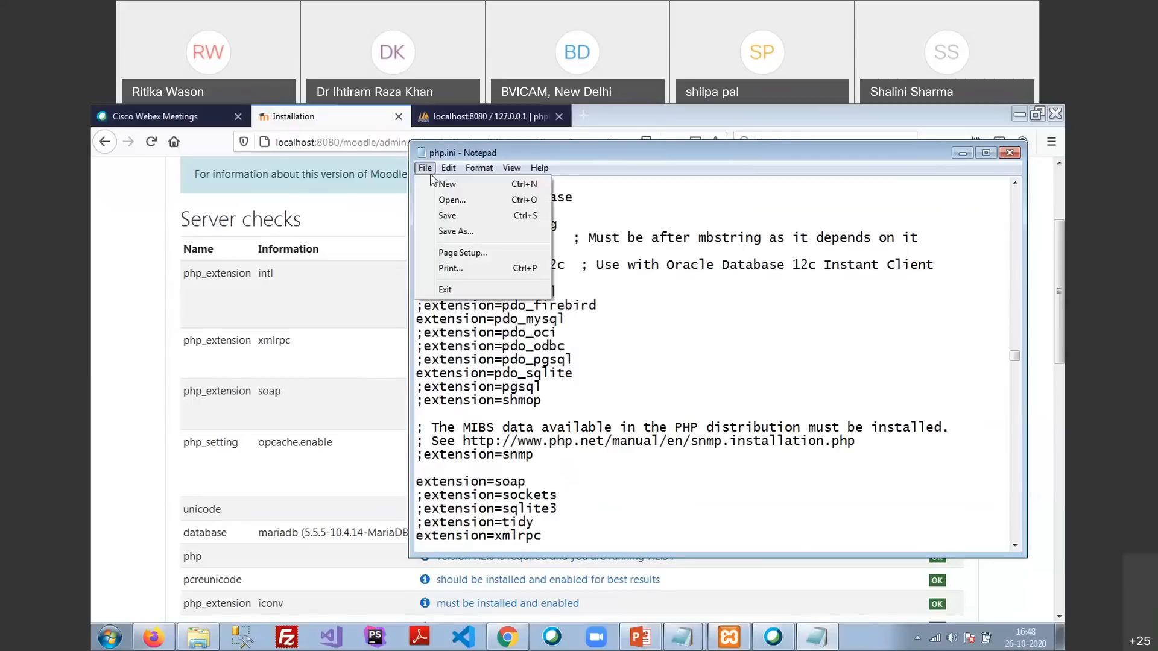
left_click(445, 214)
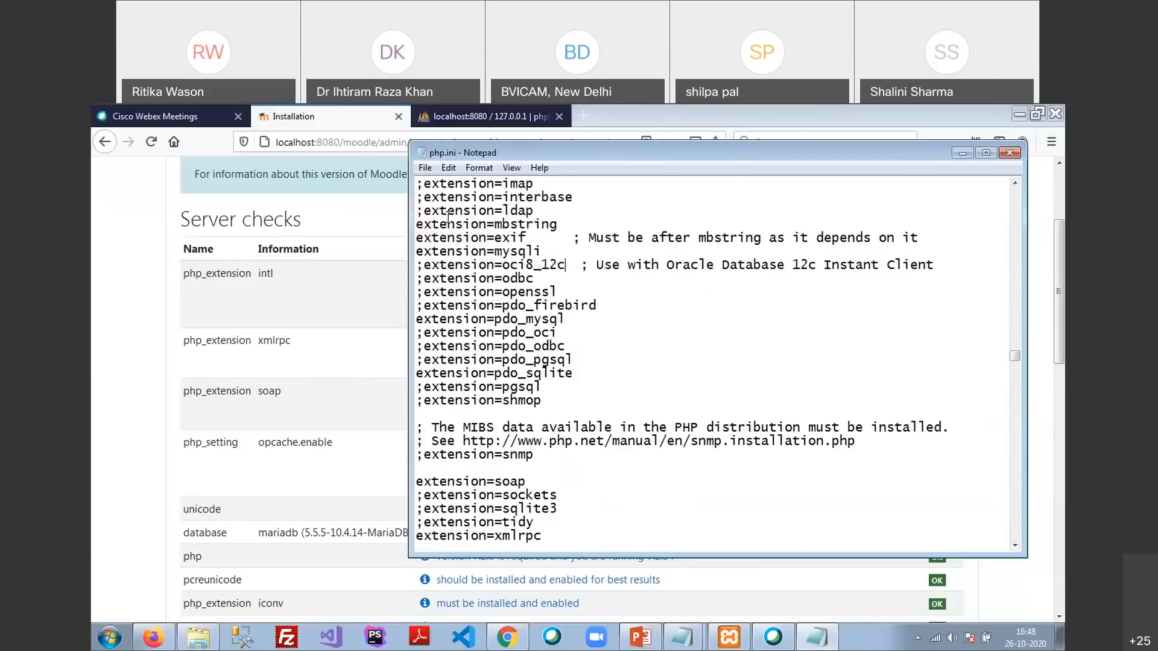
left_click(1008, 153)
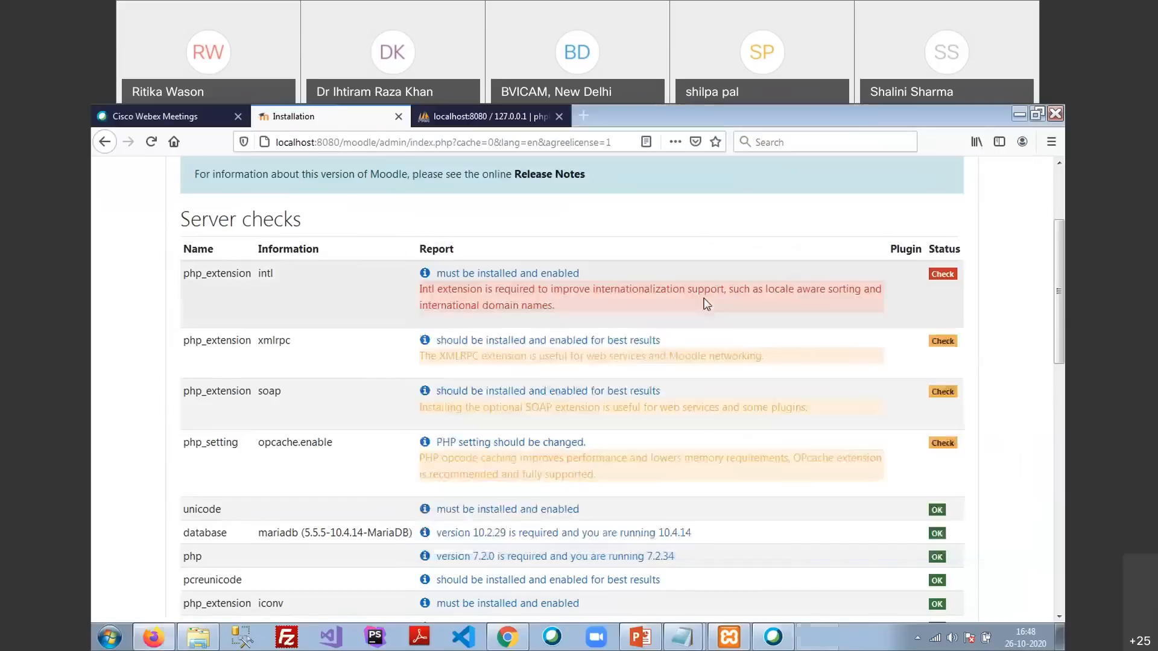
Stop and start Apache in XAMPP Control Panel, then return to the Moodle server checks page
left_click(729, 638)
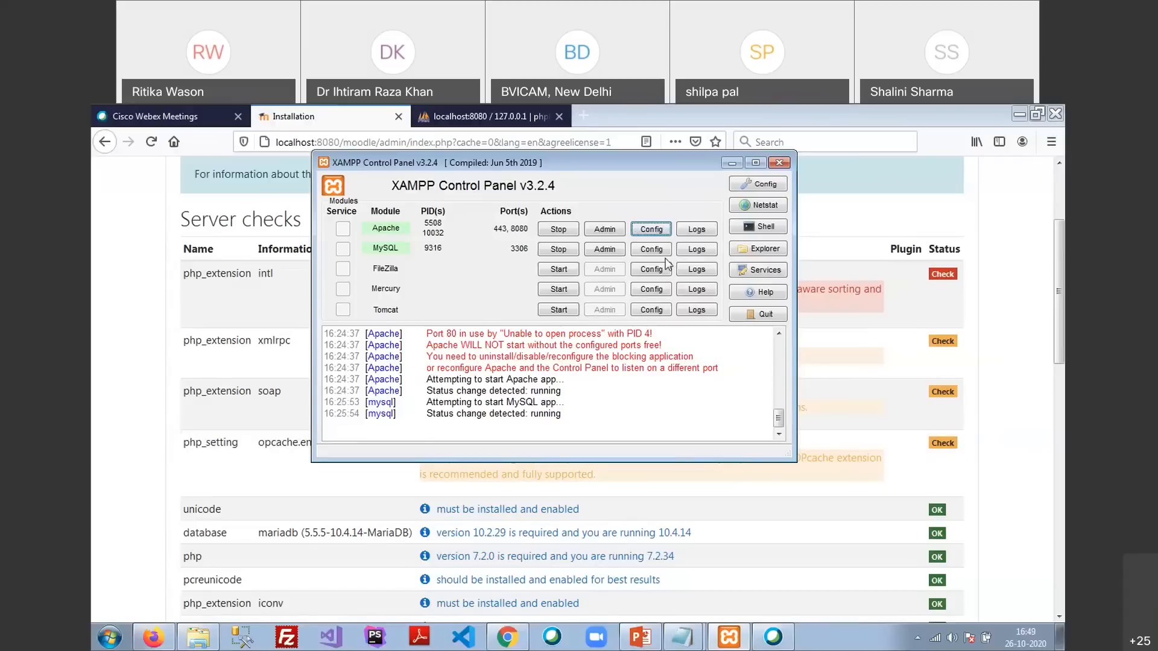
left_click(555, 230)
left_click(556, 230)
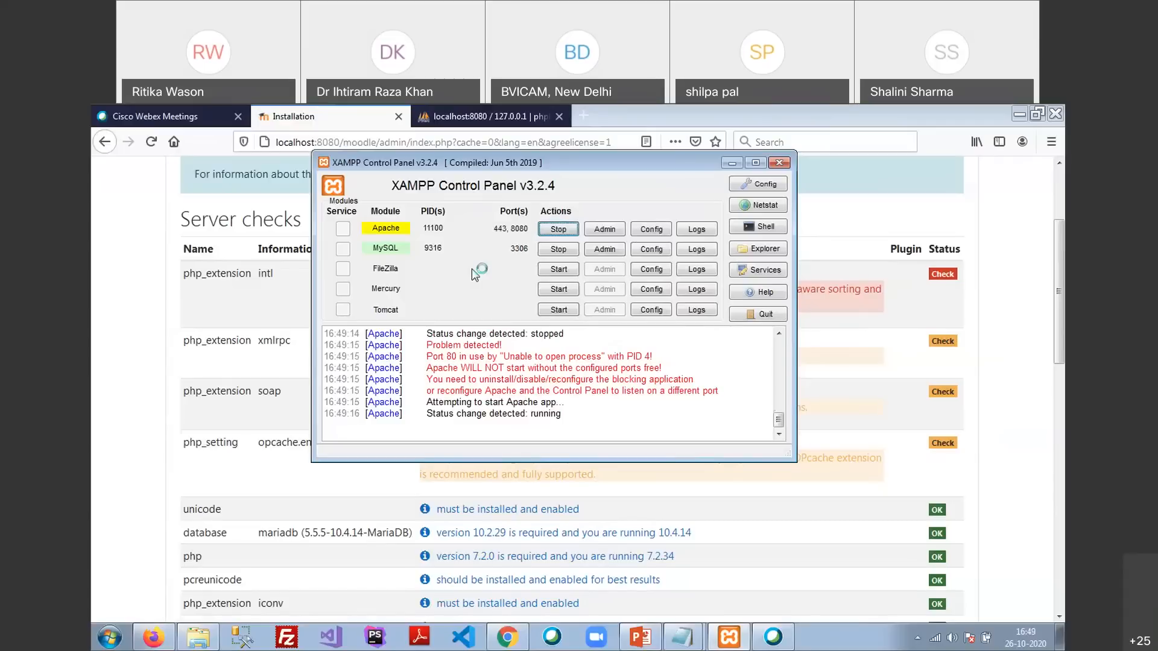
left_click(651, 229)
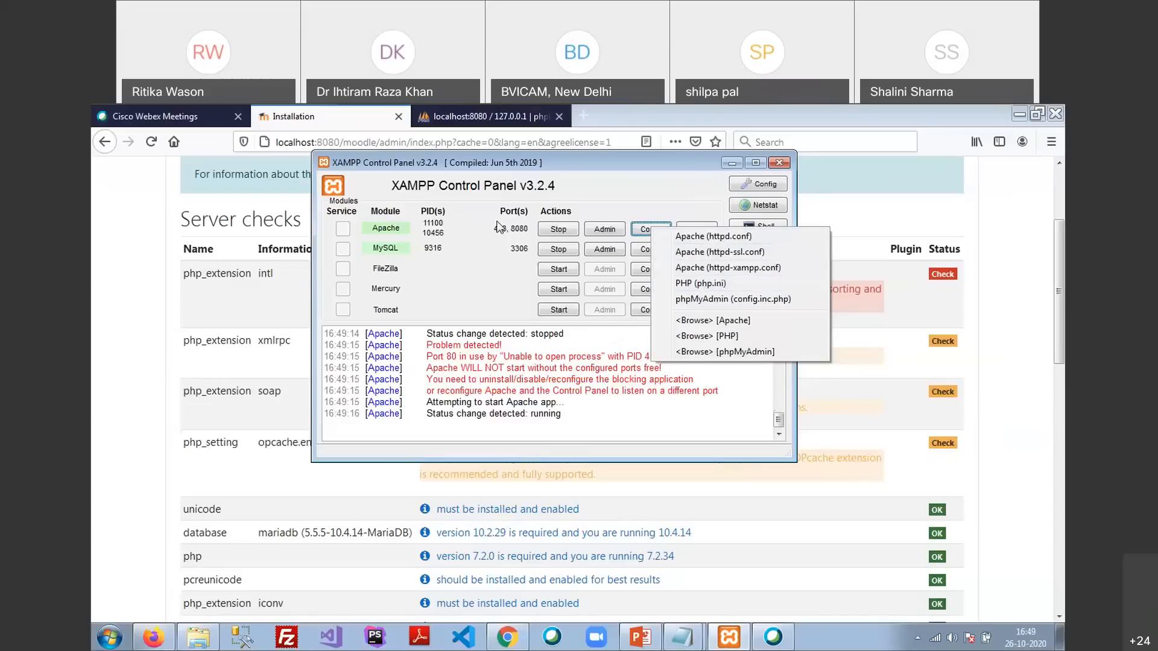
left_click(174, 299)
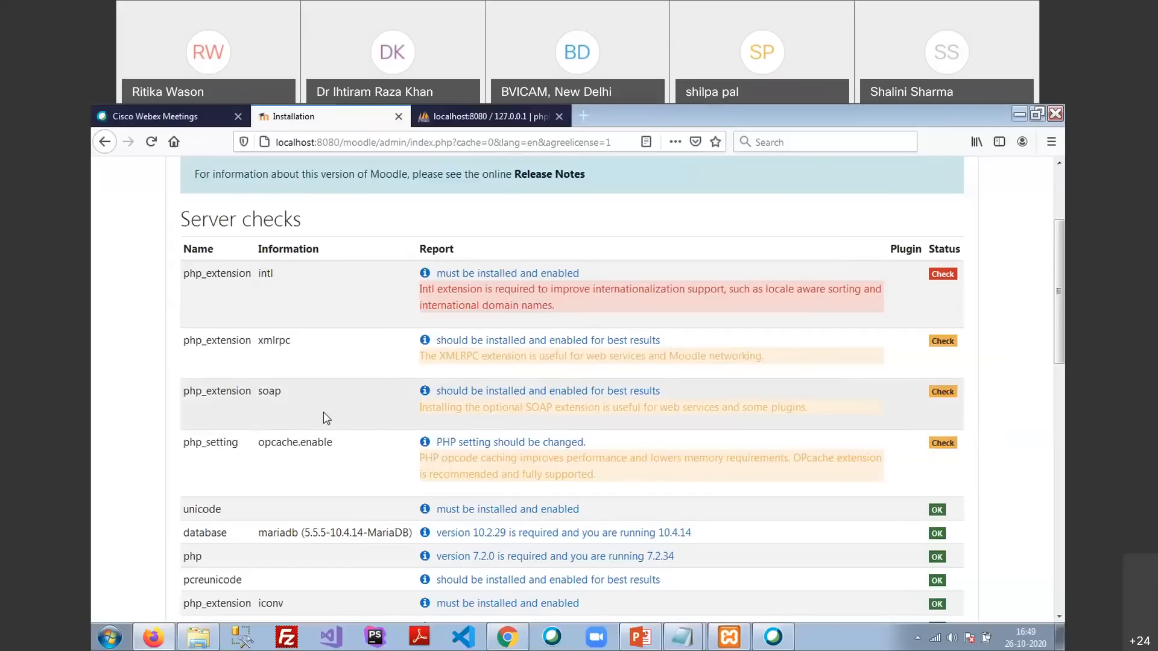
left_click(721, 642)
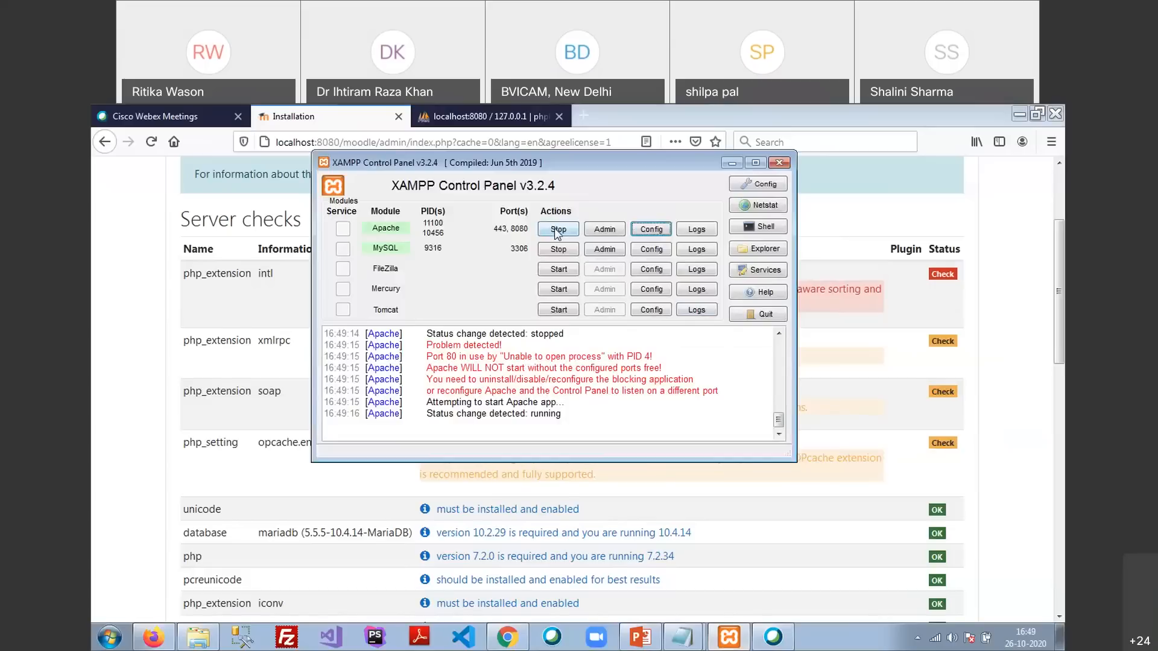
left_click(552, 231)
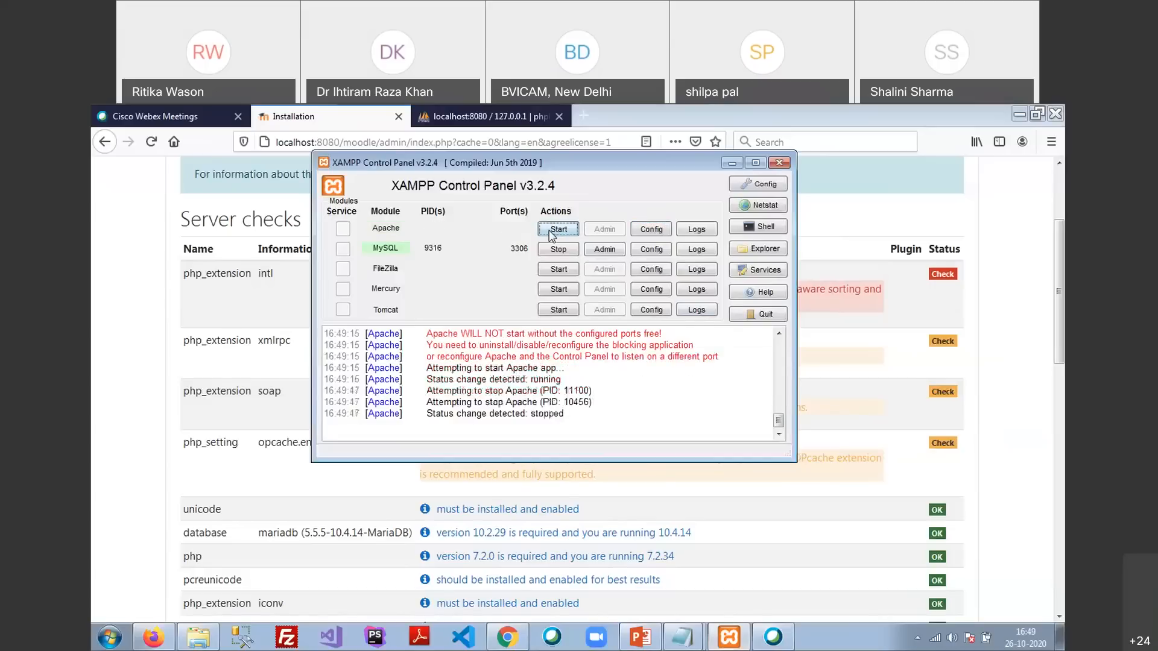
left_click(550, 231)
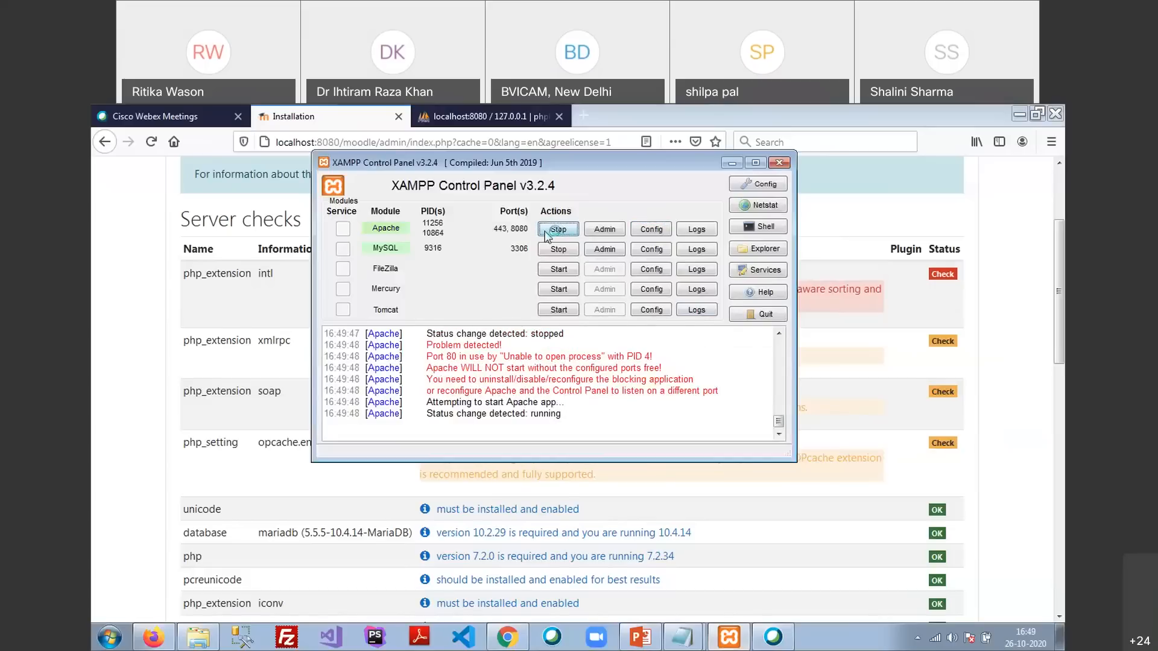
left_click(140, 224)
scroll(455, 301, "down", 7)
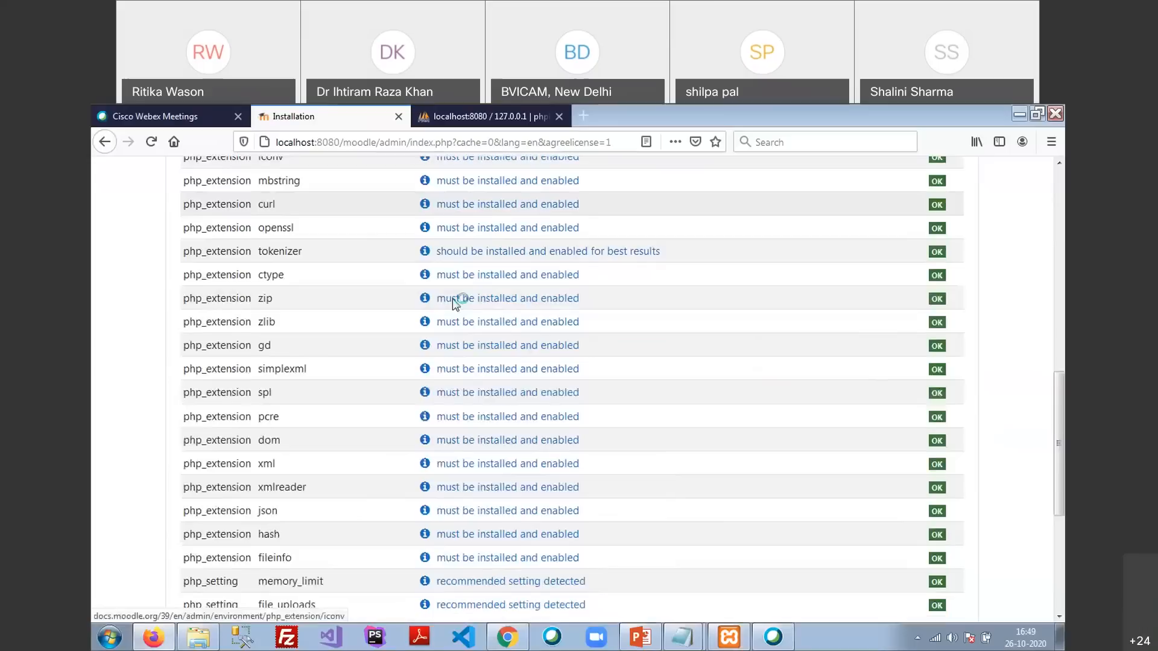
Reload the server checks, confirm all requirements pass except the HTTPS notice, and continue
scroll(455, 301, "down", 5)
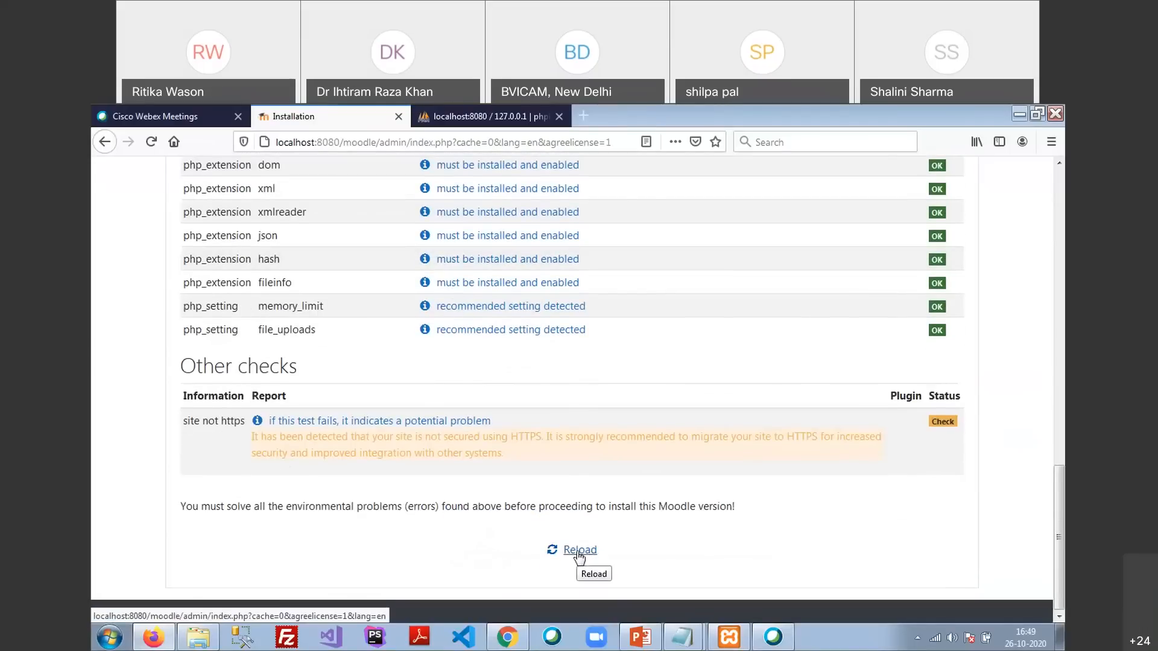
left_click(579, 552)
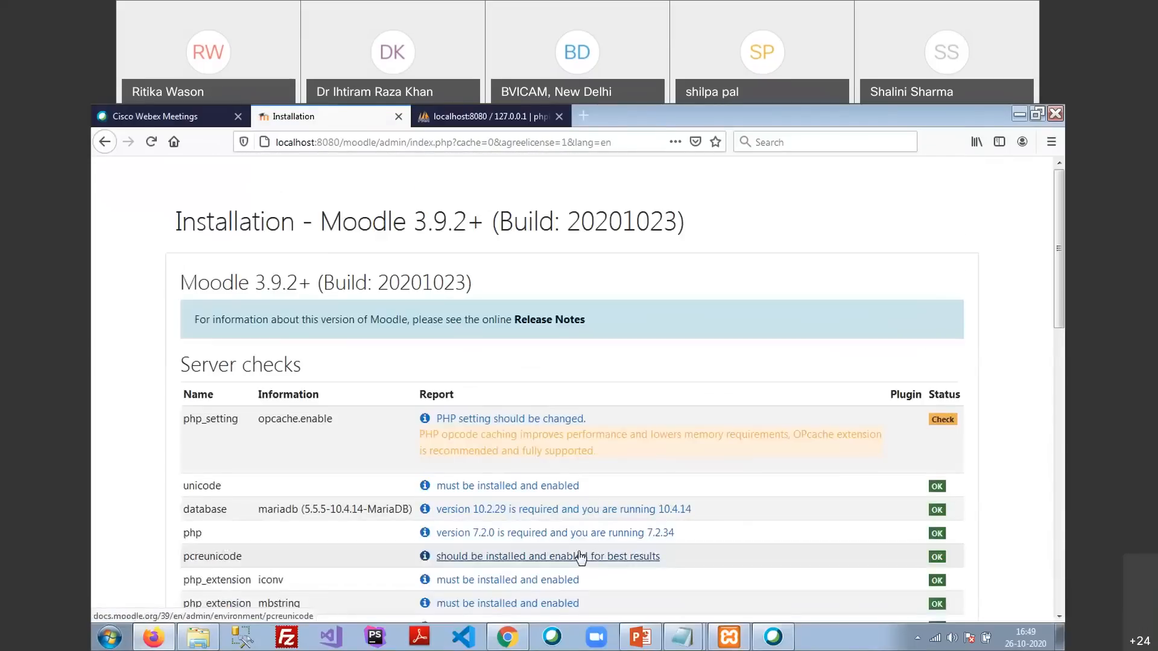
scroll(447, 352, "down", 2)
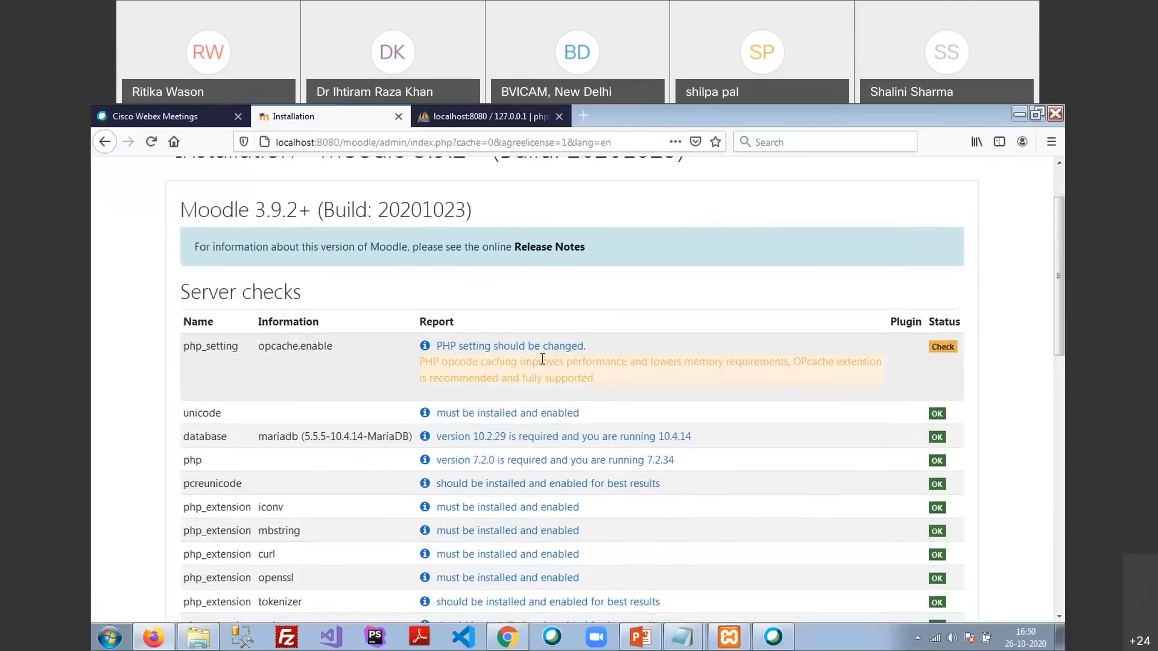
scroll(542, 360, "down", 2)
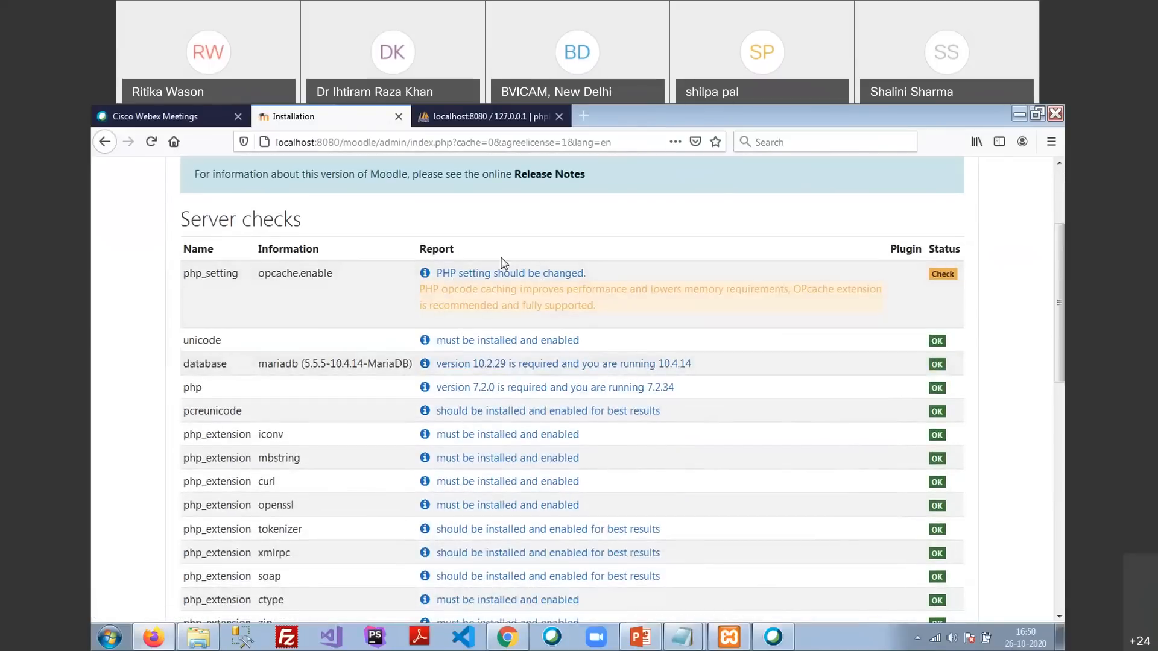
scroll(537, 439, "down", 3)
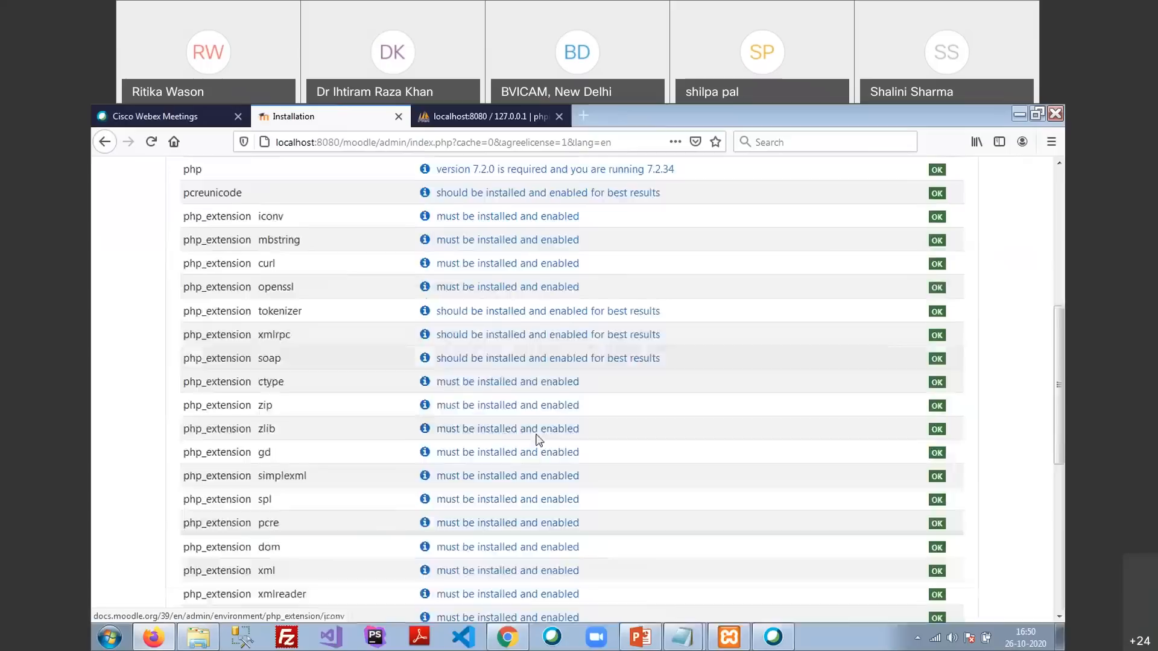
scroll(538, 439, "down", 5)
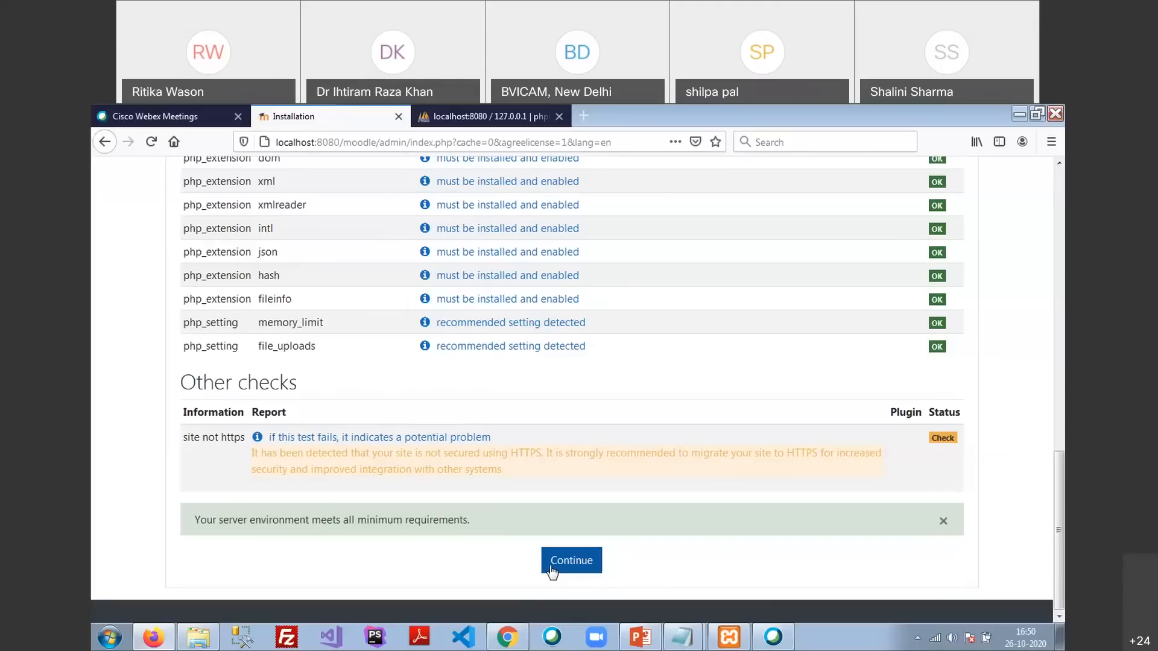
left_click(551, 572)
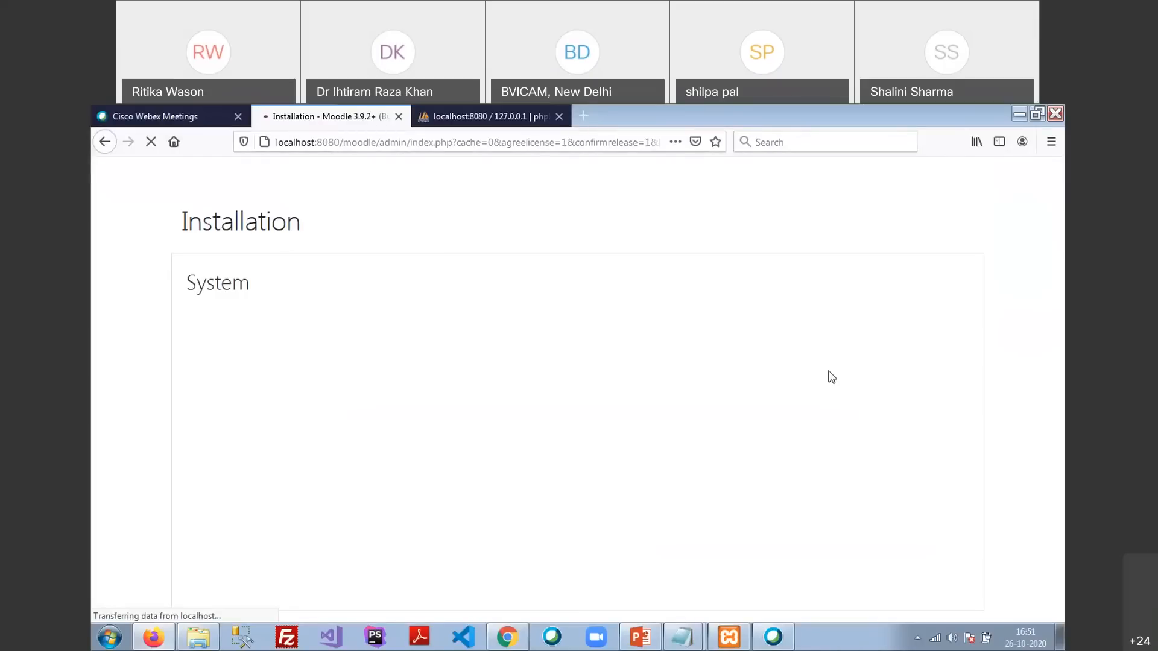
Switch to the phpMyAdmin tab showing the databases list while installation runs
left_click(490, 117)
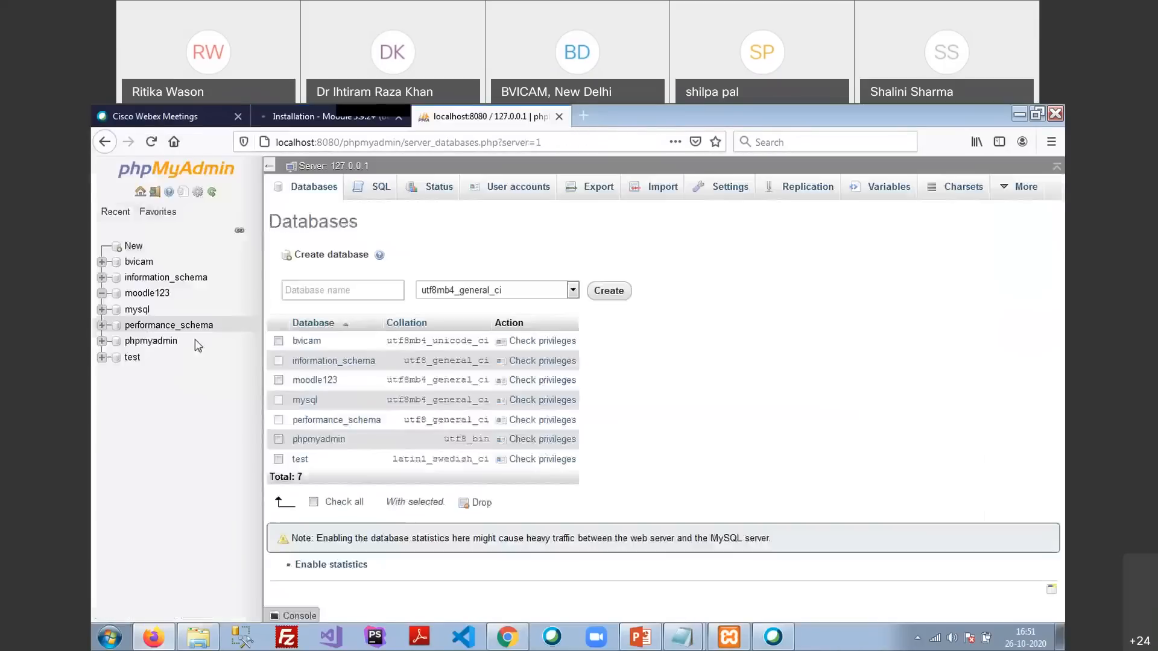
Open the bvicam database to verify its 134 mdl_ tables, then return to the installer
left_click(139, 264)
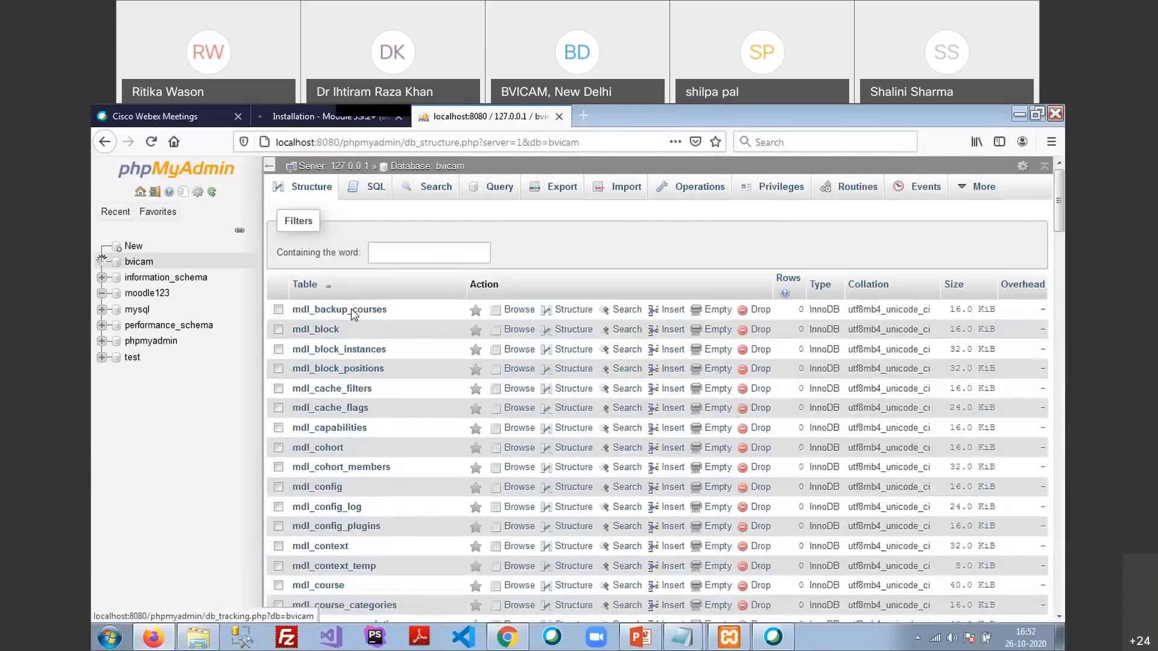
scroll(368, 362, "down", 5)
scroll(381, 388, "down", 20)
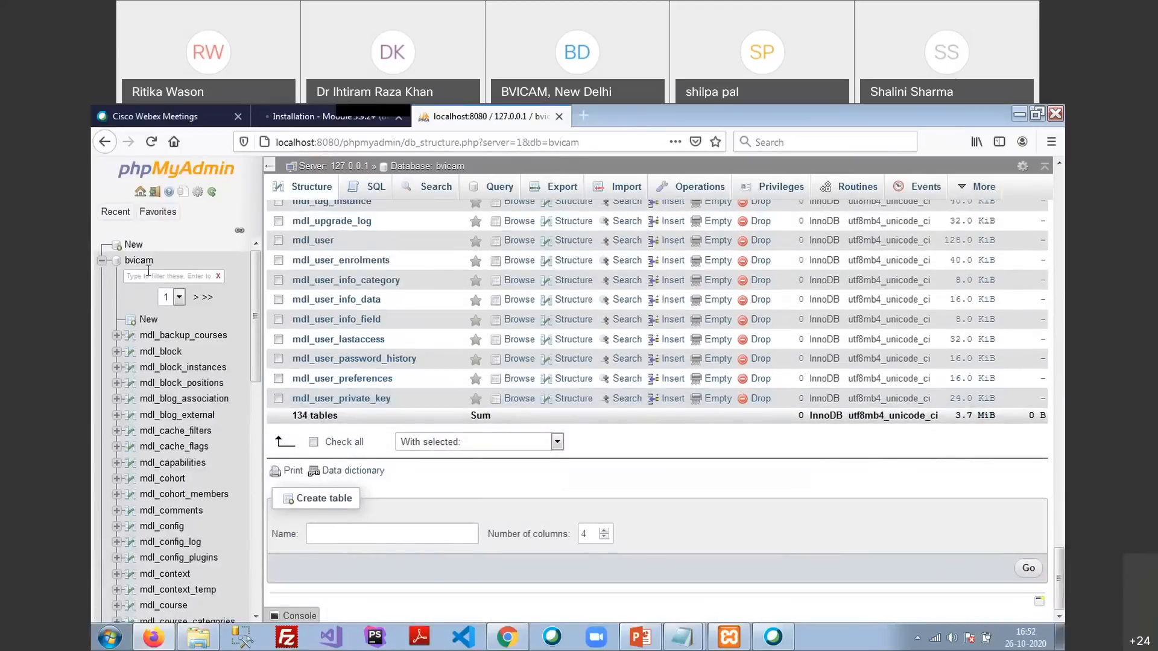
left_click(178, 297)
left_click(164, 349)
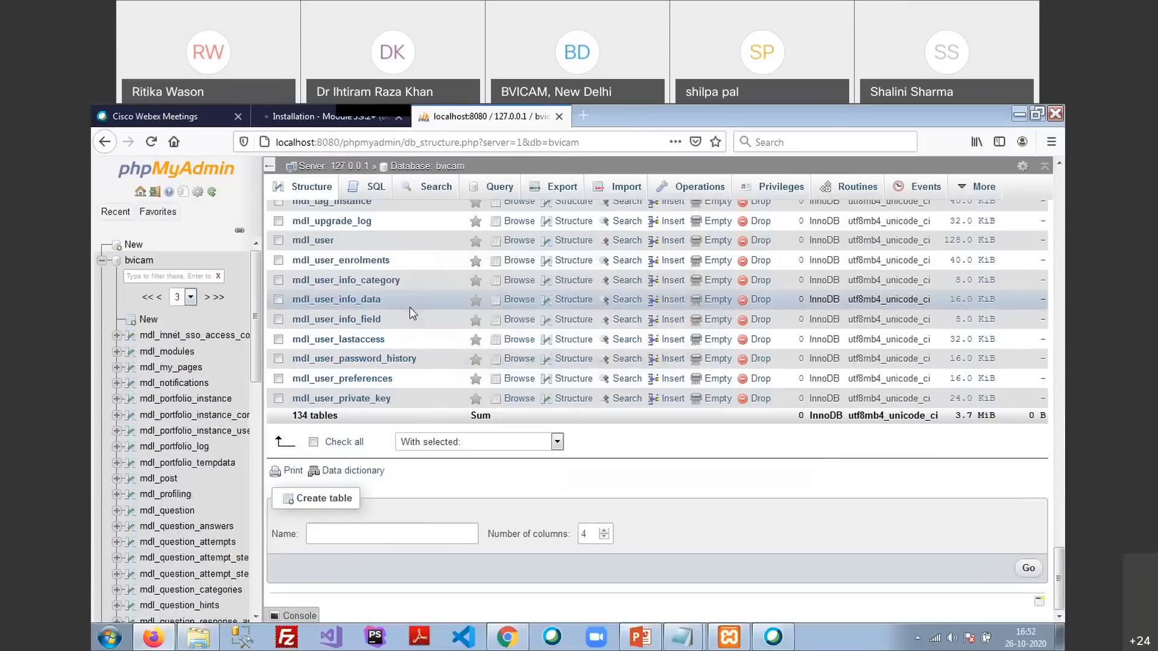
left_click(306, 116)
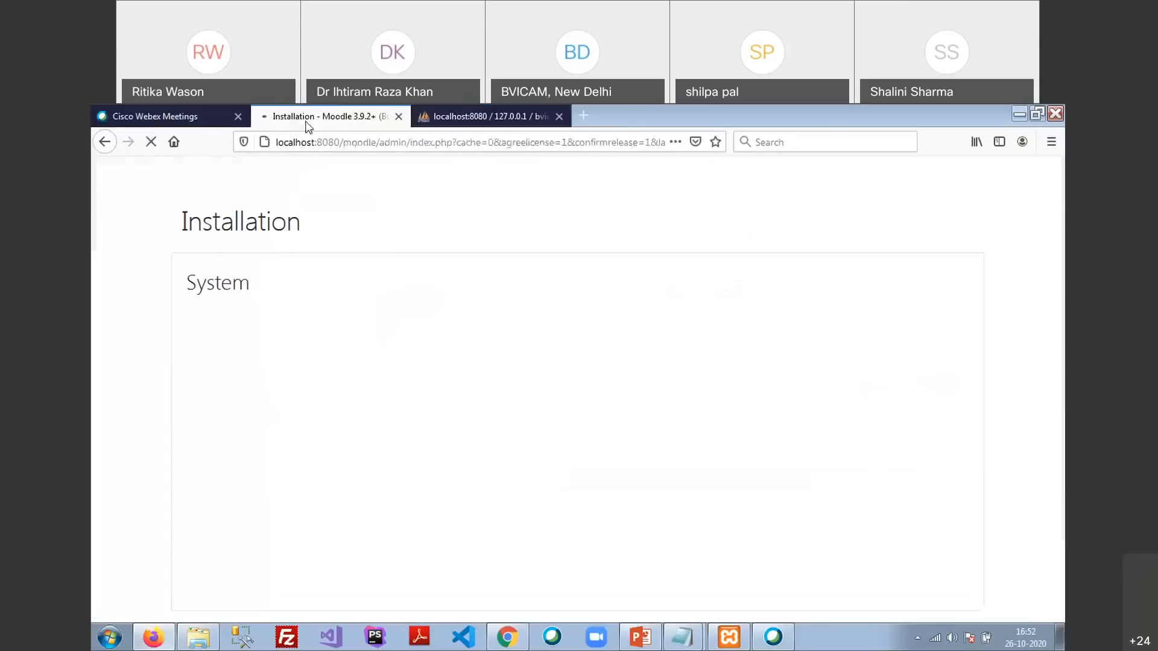
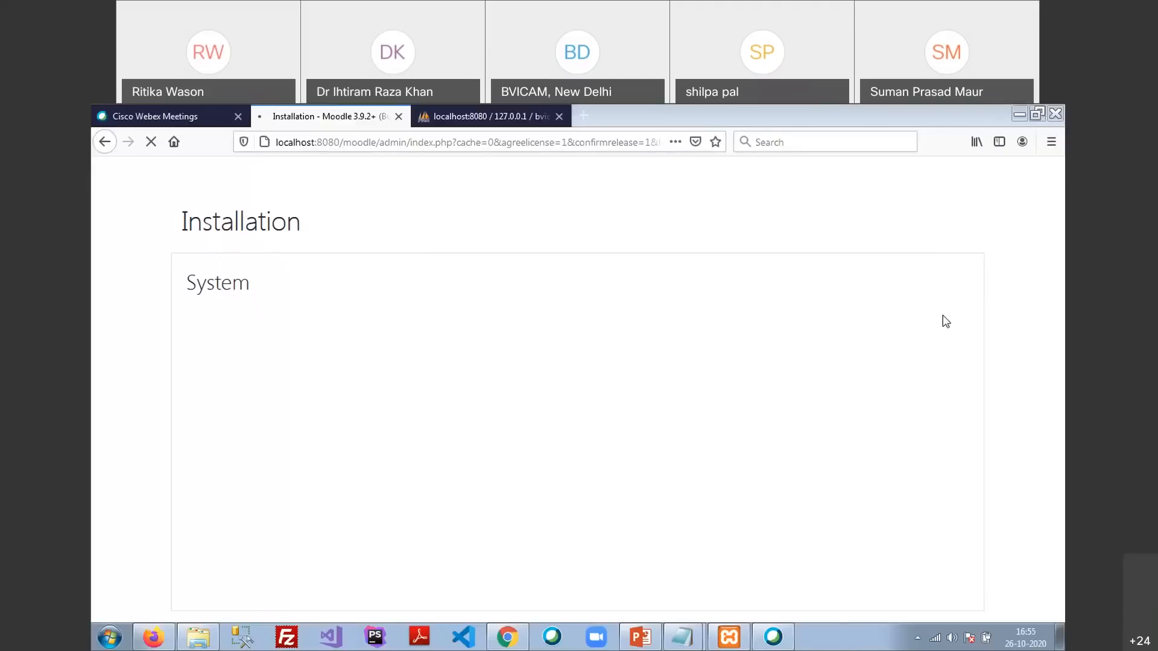
Launch Notepad from the Run box and type the address localhost/moodle into the new note
key("super+r")
key("Return")
type("1oca")
type("lhost")
type("/")
type("moodle")
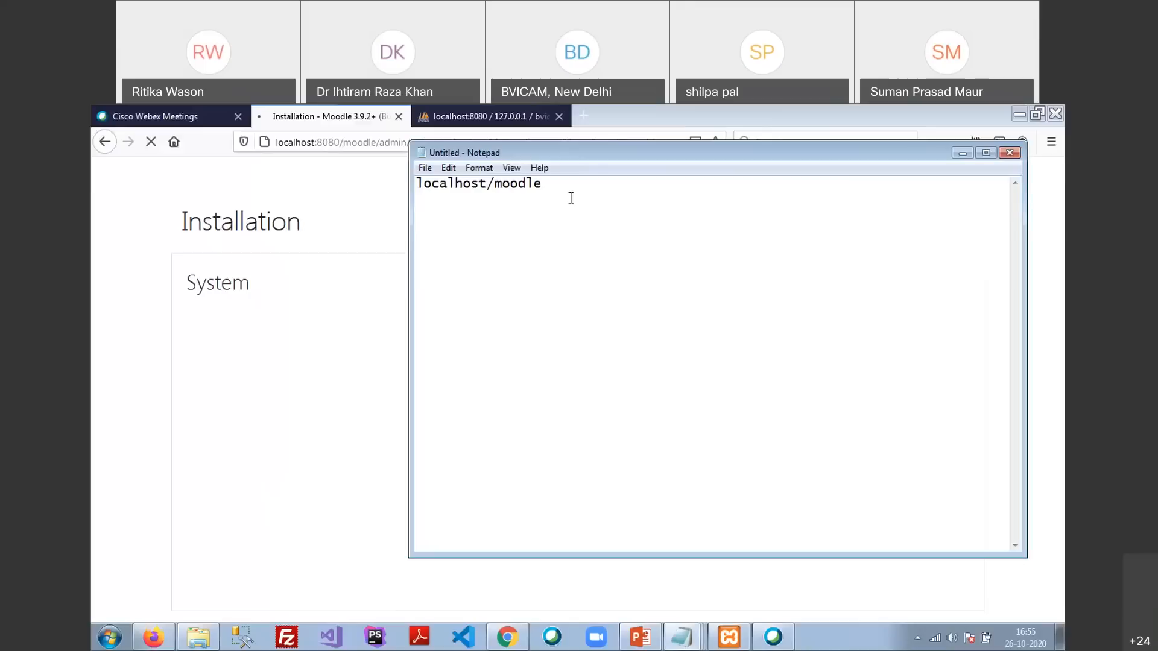
Select, then deselect, the localhost/moodle line and bring XAMPP Control Panel v3.2.4 to the front
key("ctrl+a")
left_click(497, 292)
left_click(728, 637)
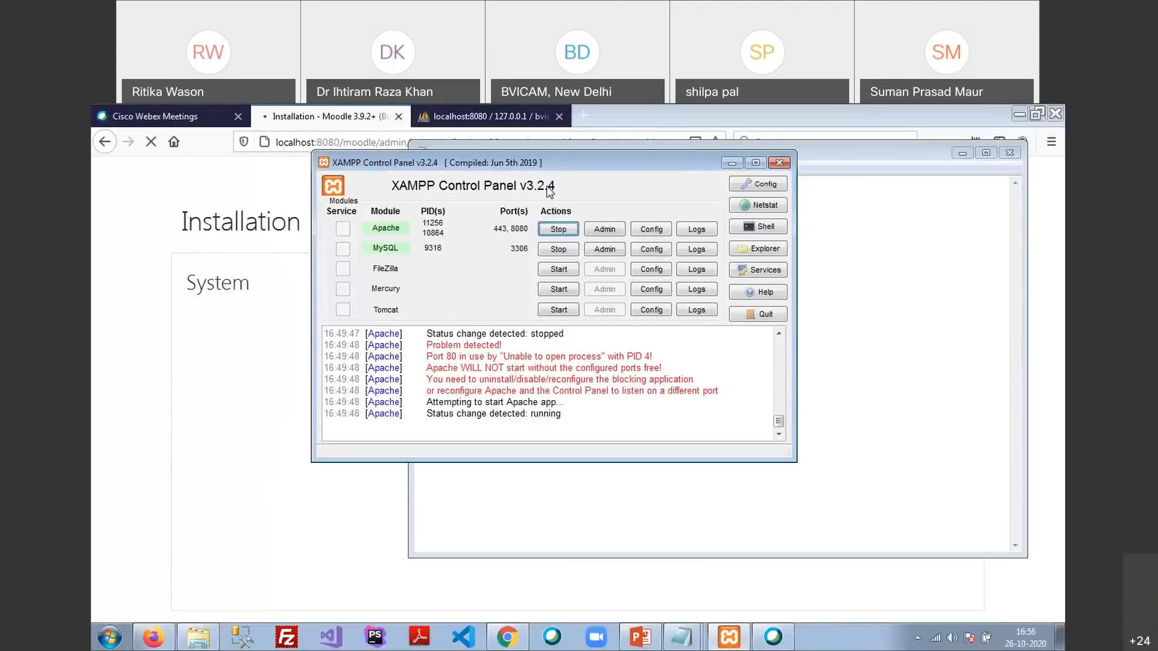
In Explorer, go up from moodledata to the xampp folder, select xampp-control.exe, and return to XAMPP
left_click(199, 637)
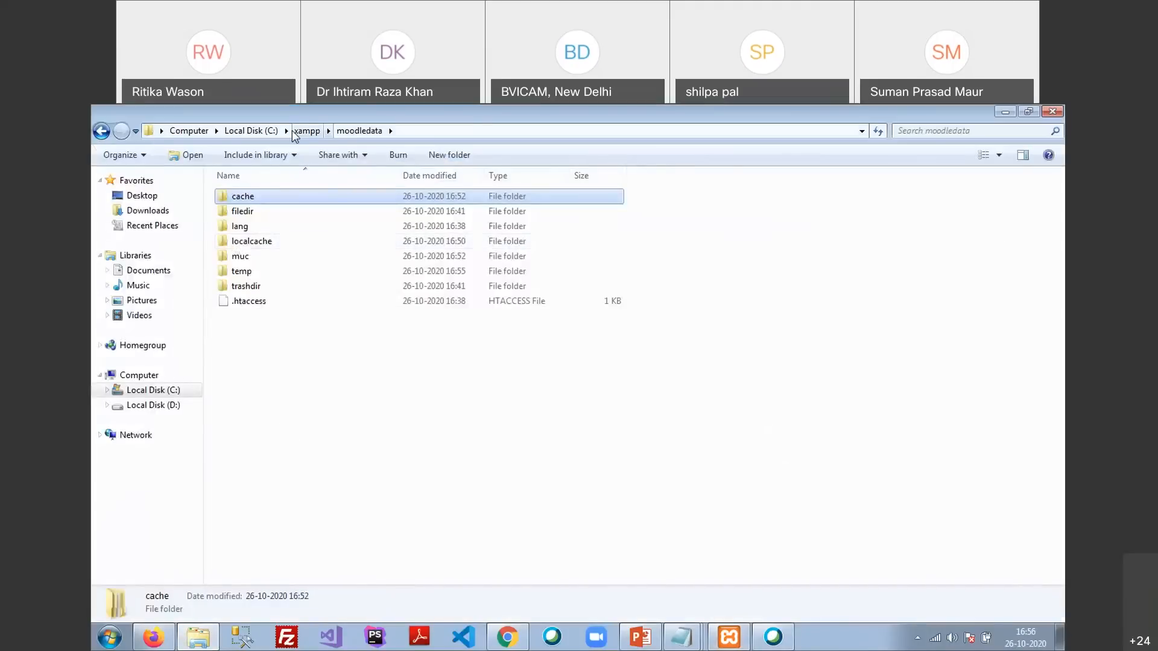
left_click(309, 138)
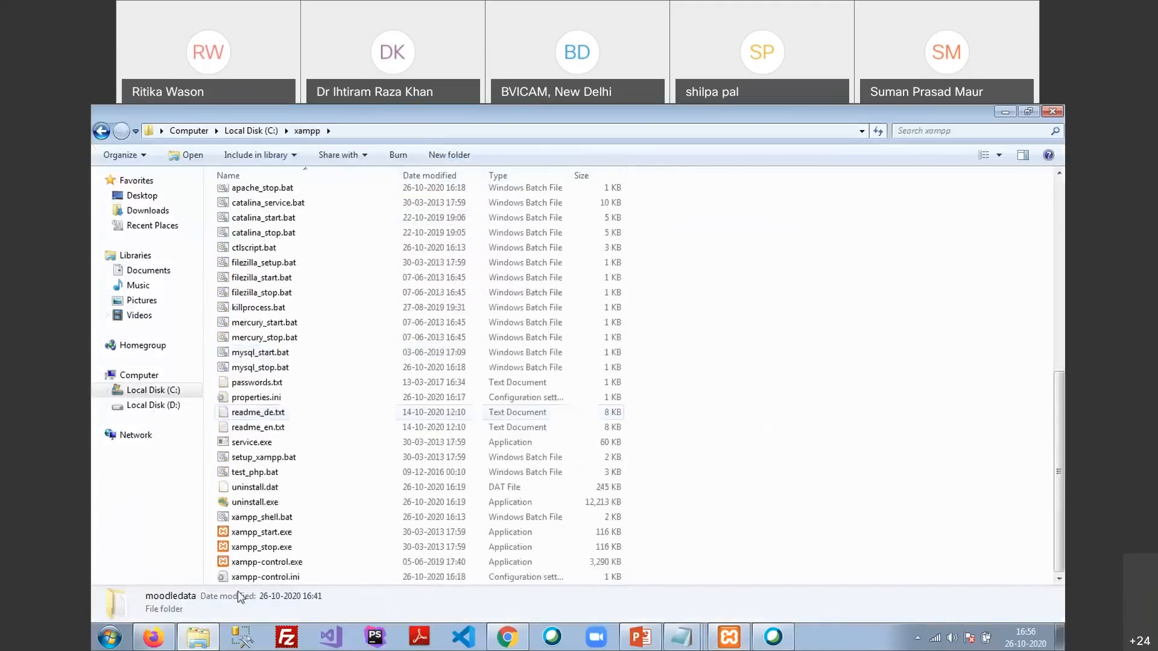
left_click(271, 562)
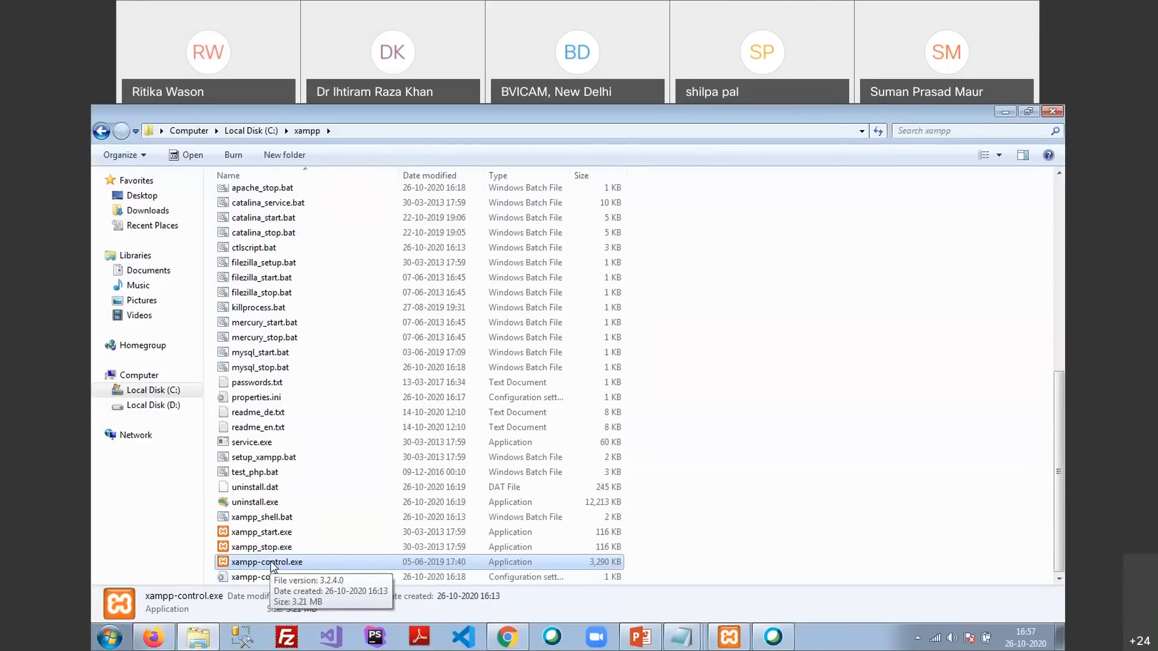
left_click(733, 643)
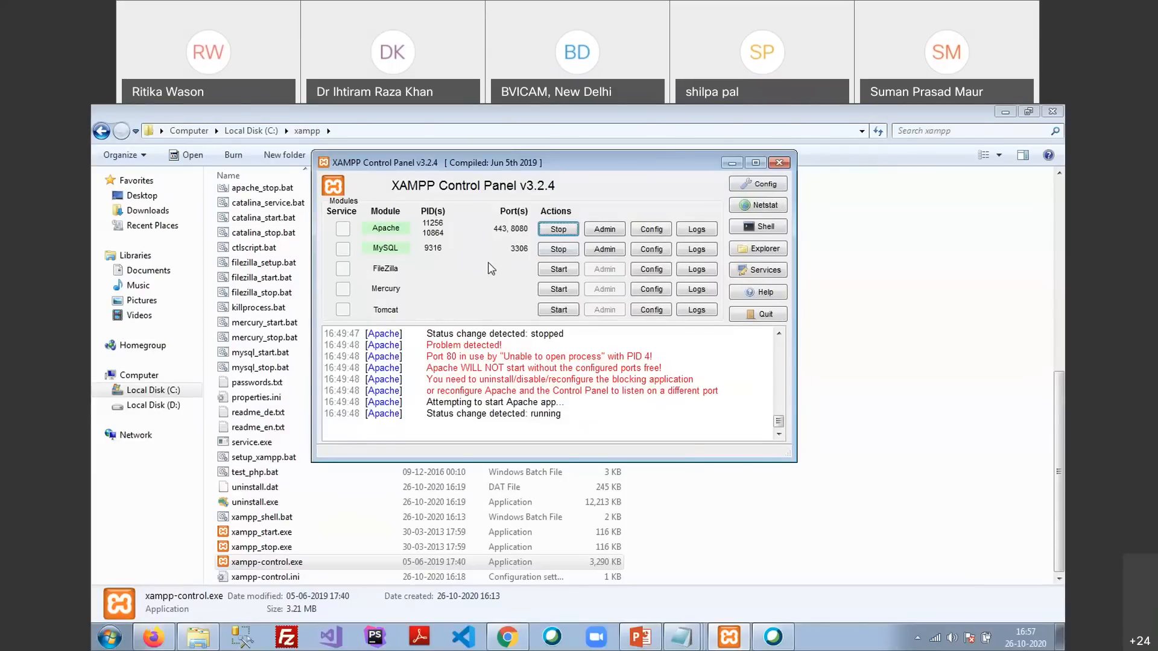
left_click(695, 635)
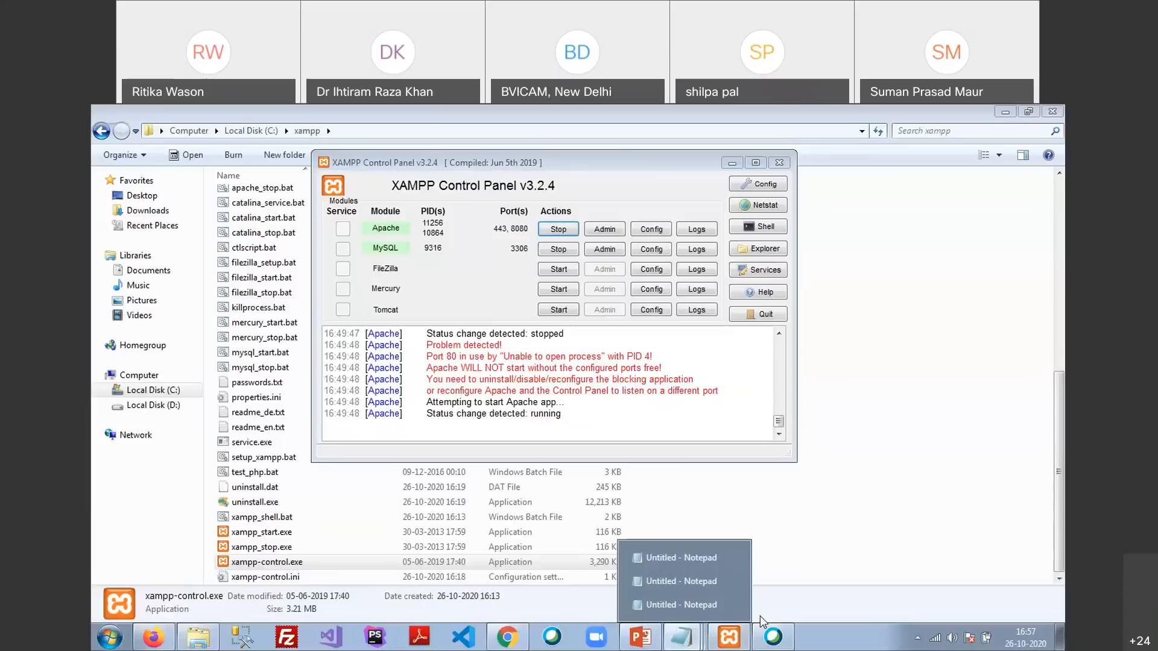
Bring the localhost/moodle Notepad note forward and select its address text
left_click(686, 558)
left_click(725, 615)
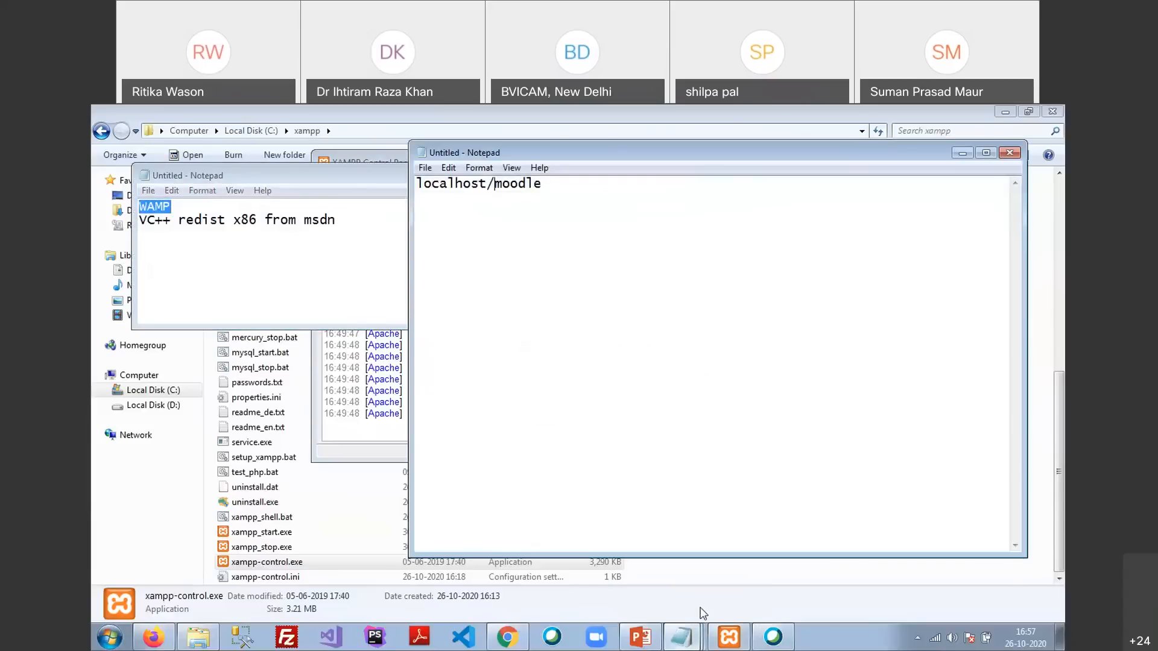
left_click_drag(420, 185, 553, 191)
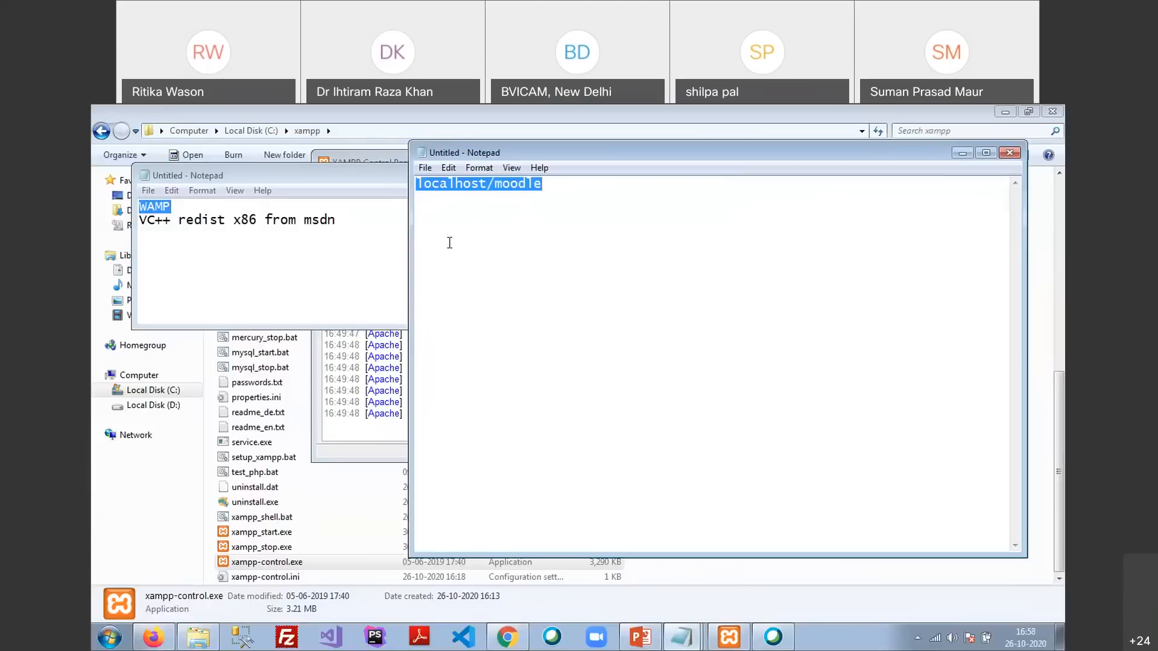
Check Apache and MySQL in the XAMPP Control Panel, then minimize the panel
left_click(362, 159)
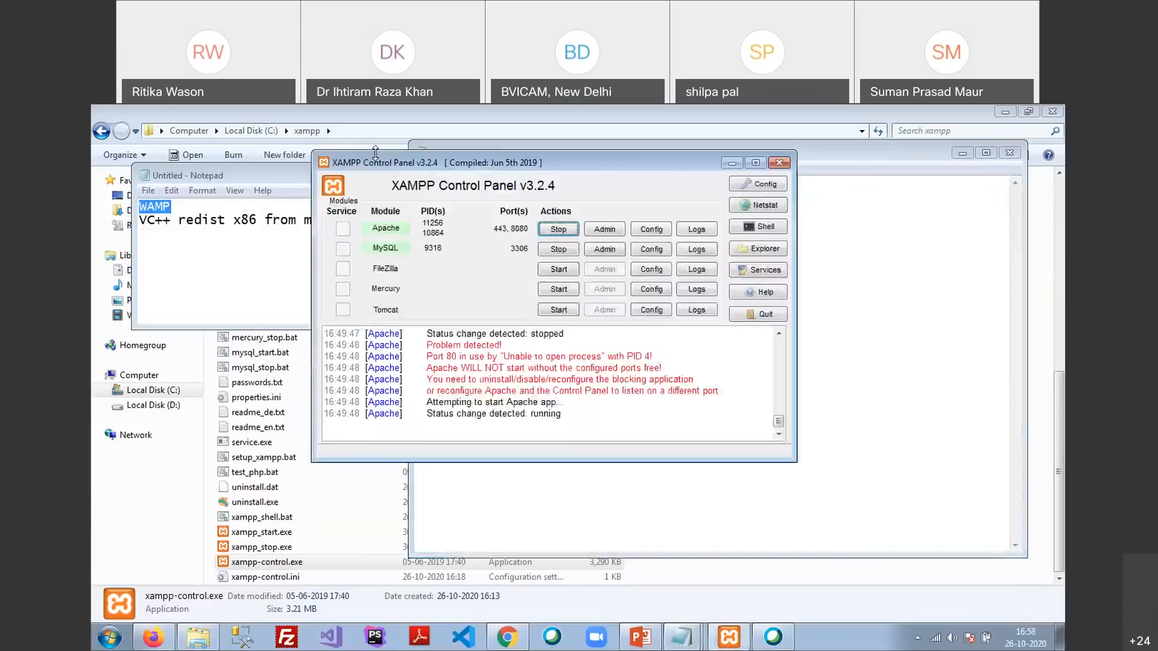
left_click(732, 163)
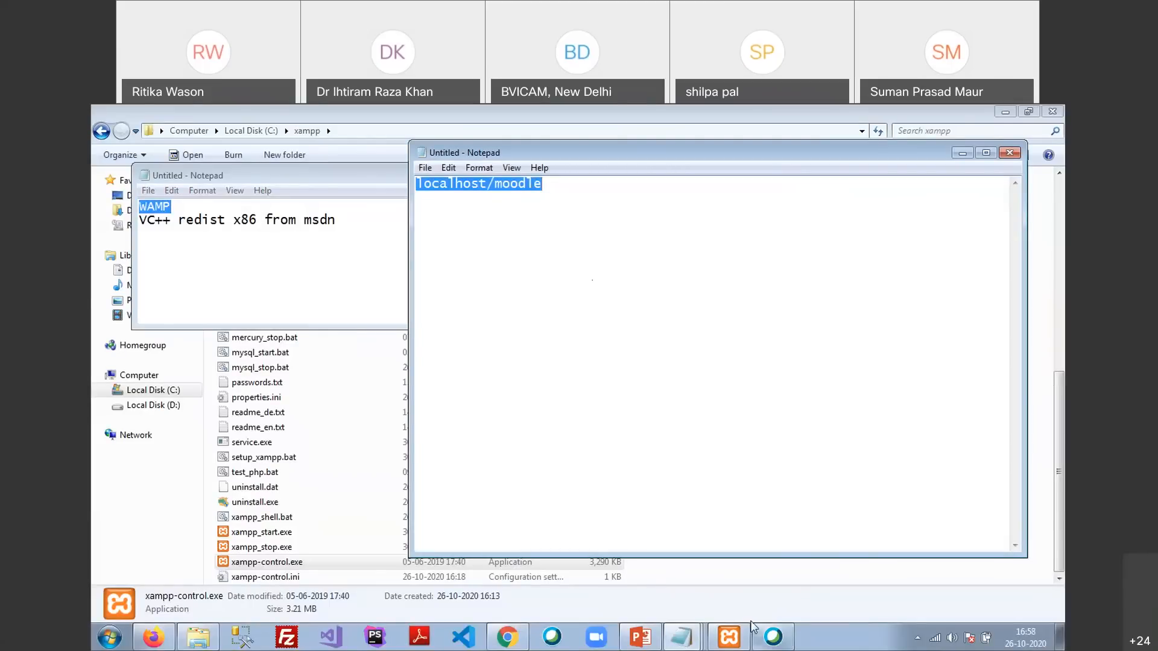
left_click(732, 637)
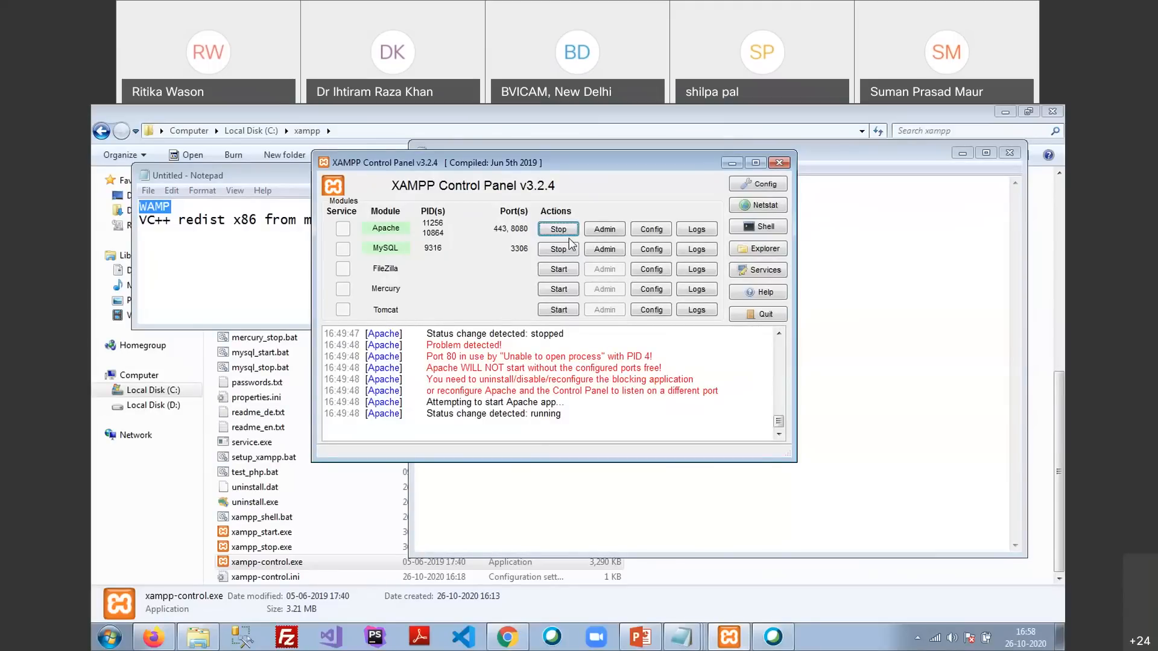
left_click(731, 162)
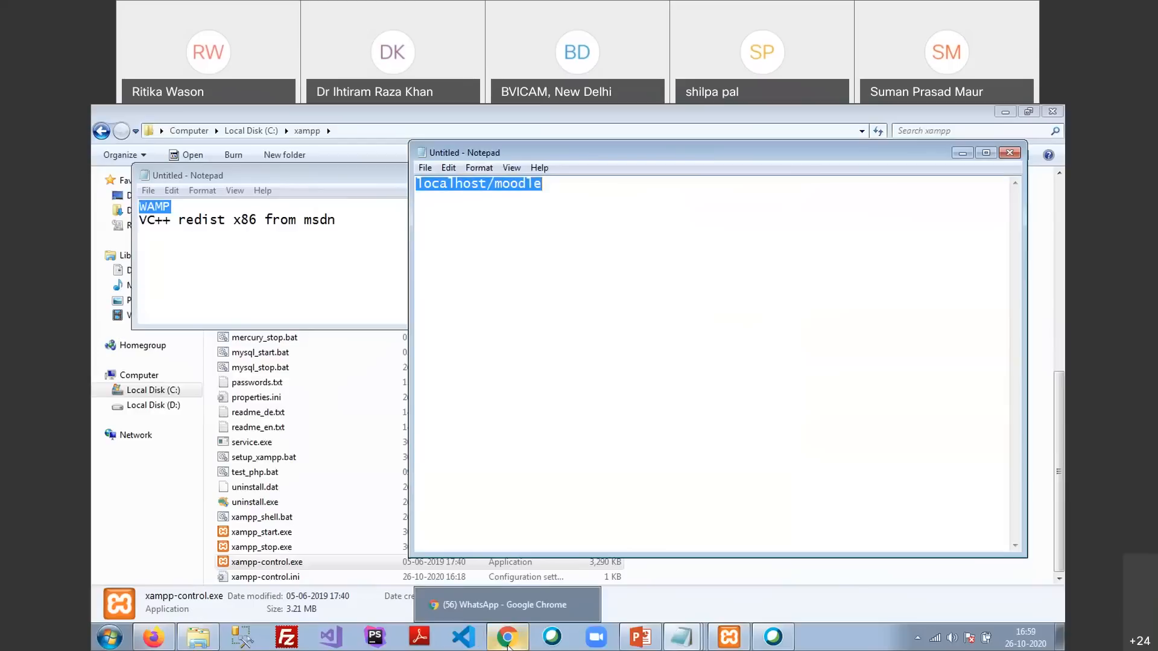
left_click(507, 645)
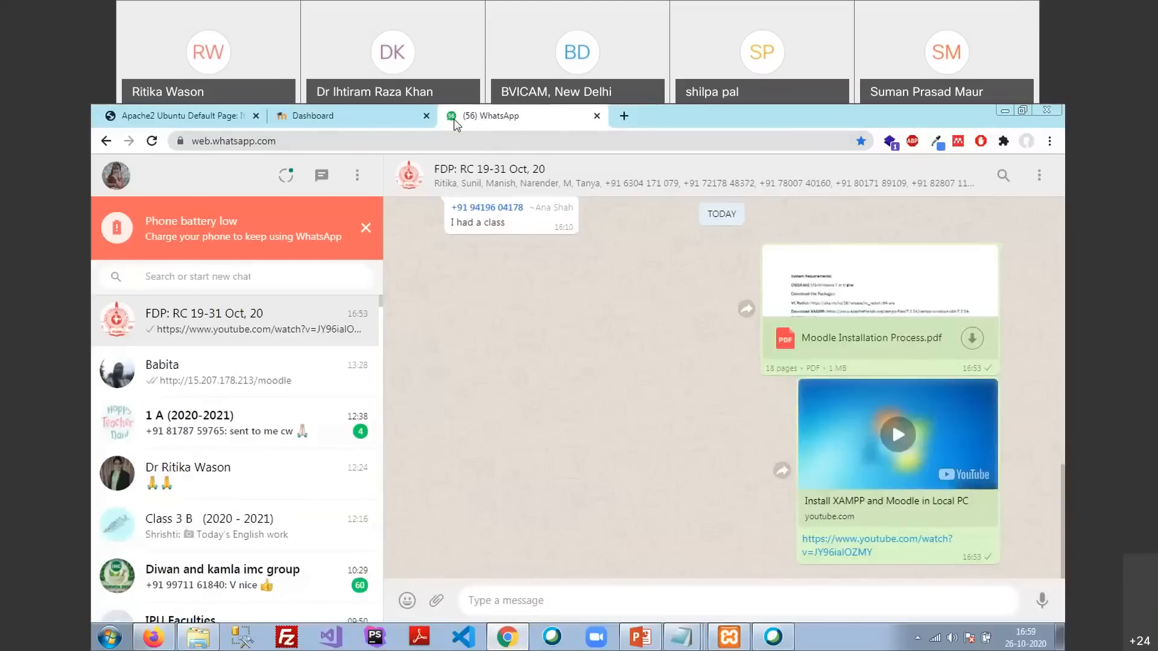
left_click(377, 122)
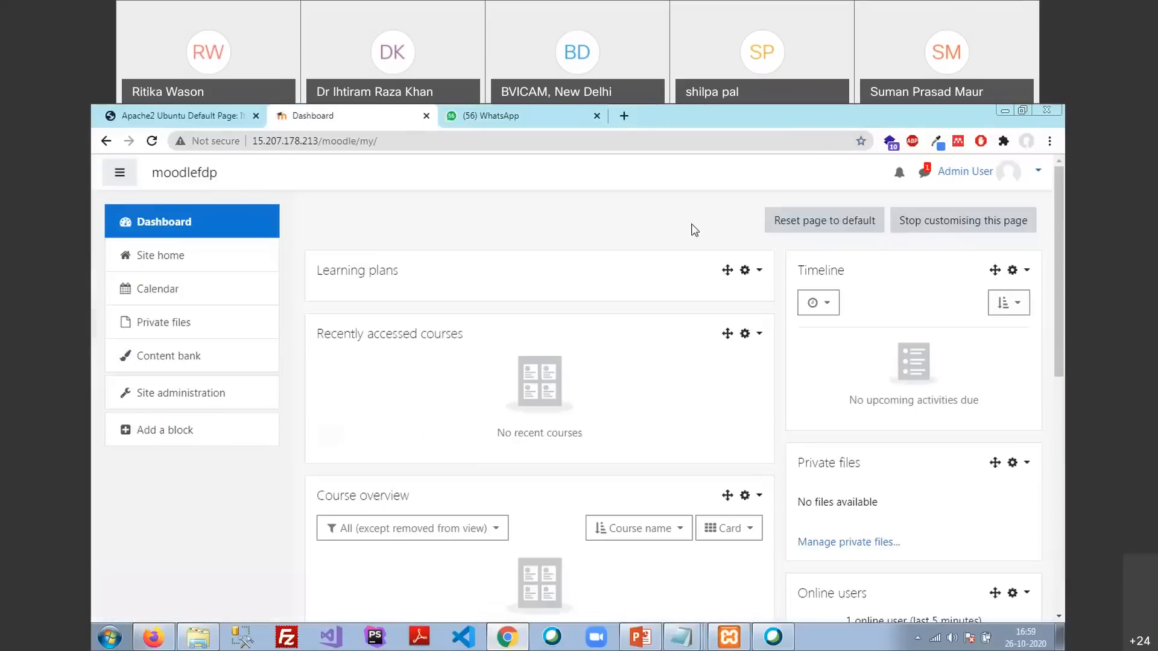
key("ctrl+t")
type("localh")
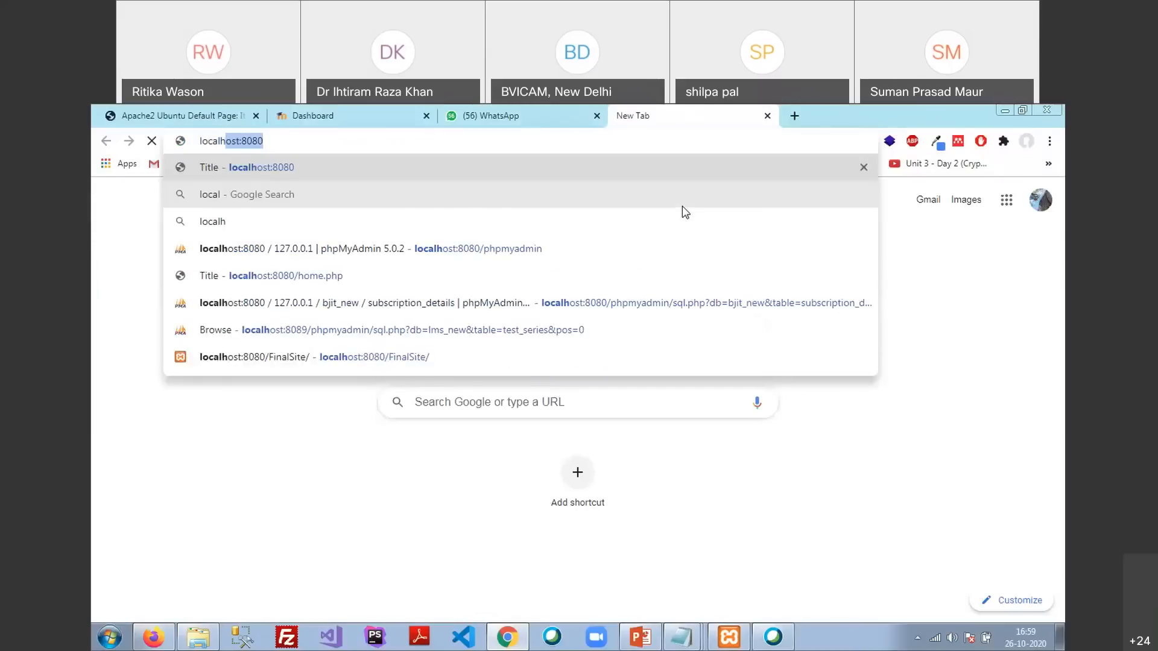
type("ost/")
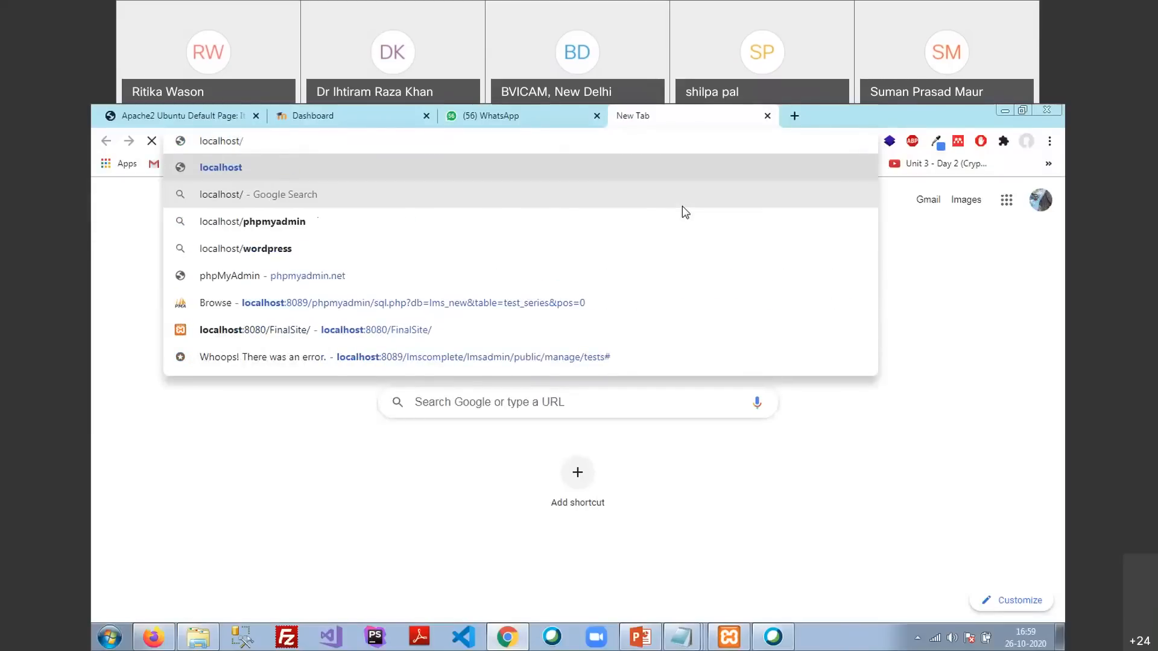
type("moodle")
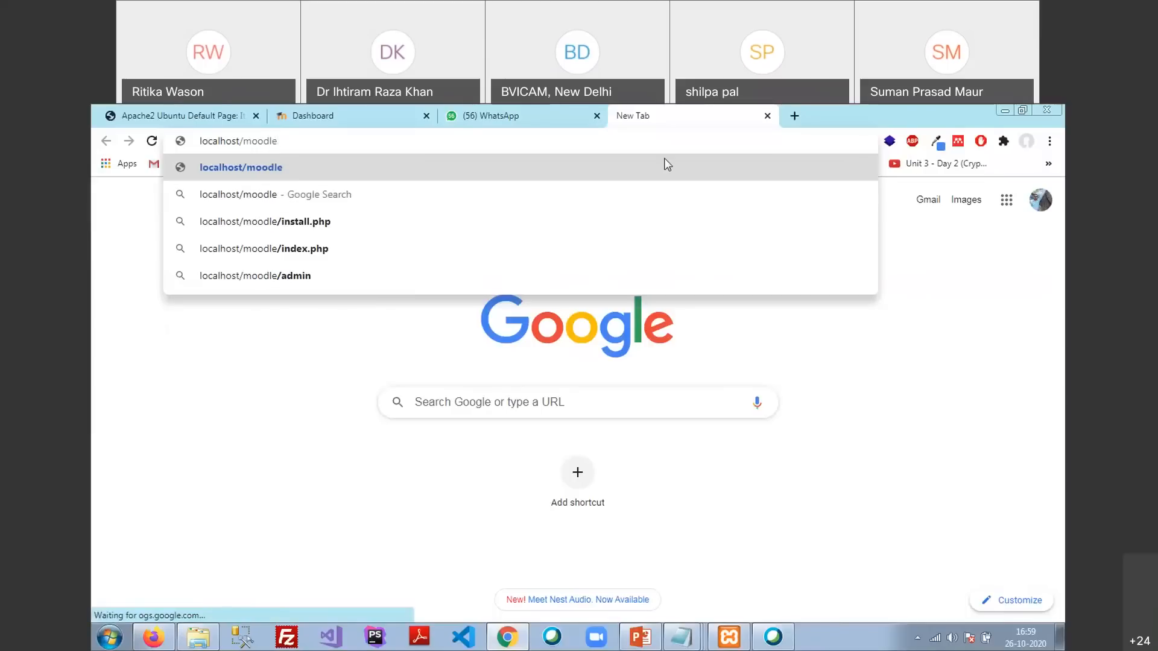
left_click(768, 116)
key("alt+Tab")
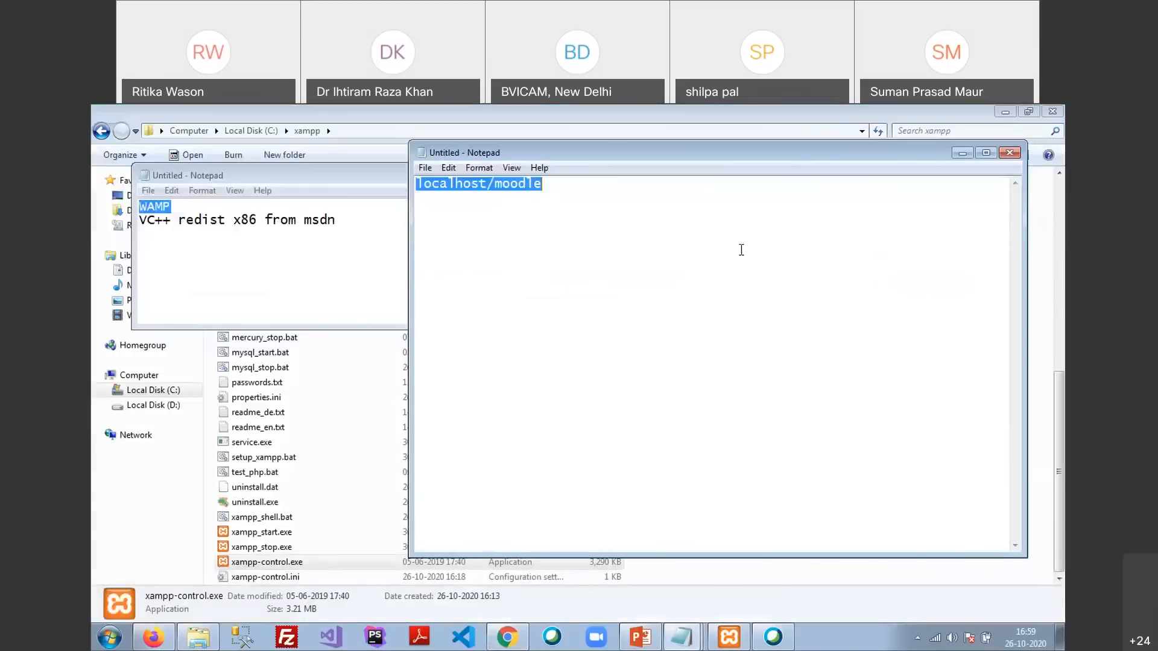
Deselect the note's text and switch back to the Moodle installer showing plugin Success results
left_click(551, 225)
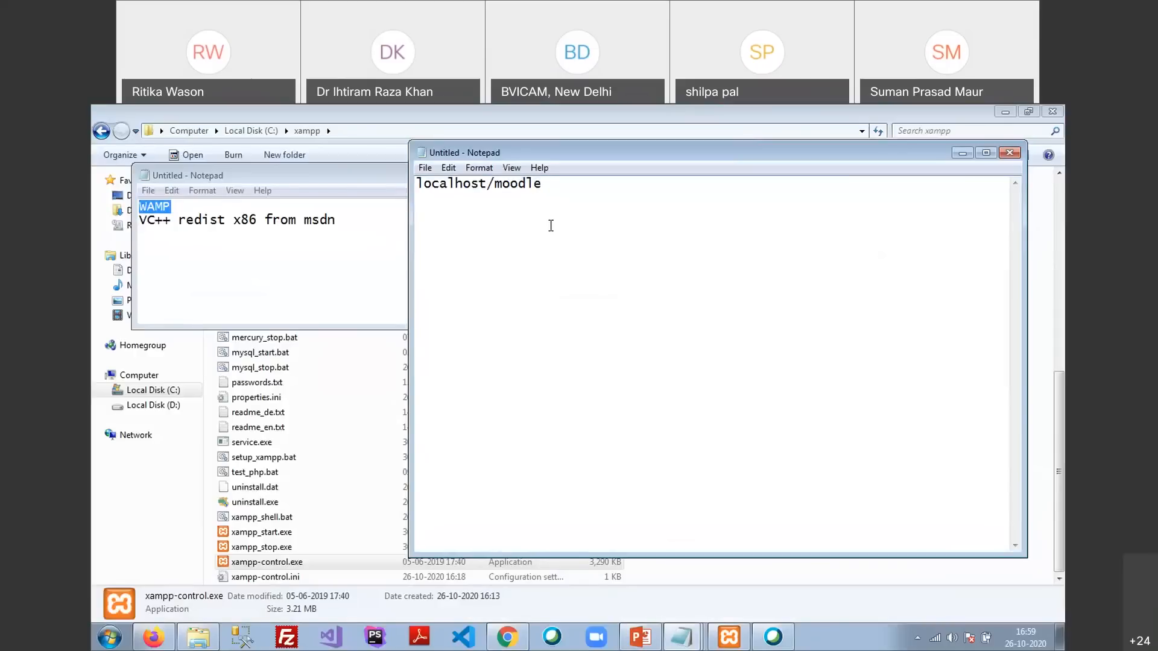
left_click(153, 637)
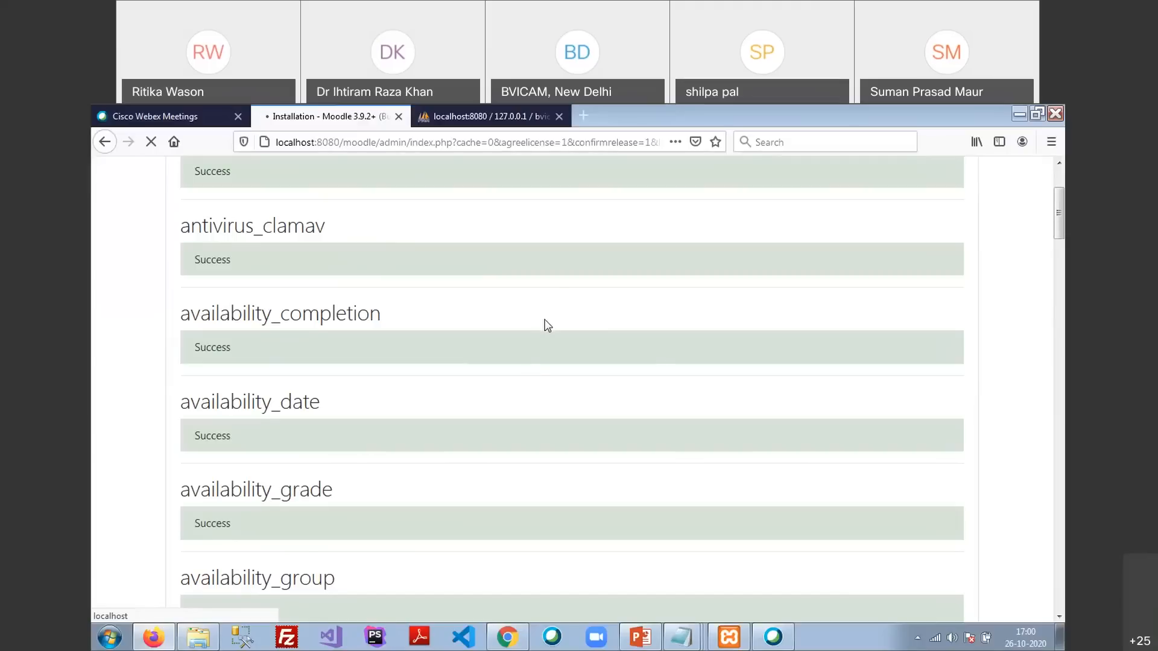
Scroll through the plugin results down to the mod_lti LTI 1.3 openssl.cnf warning
scroll(530, 335, "down", 20)
scroll(534, 339, "down", 20)
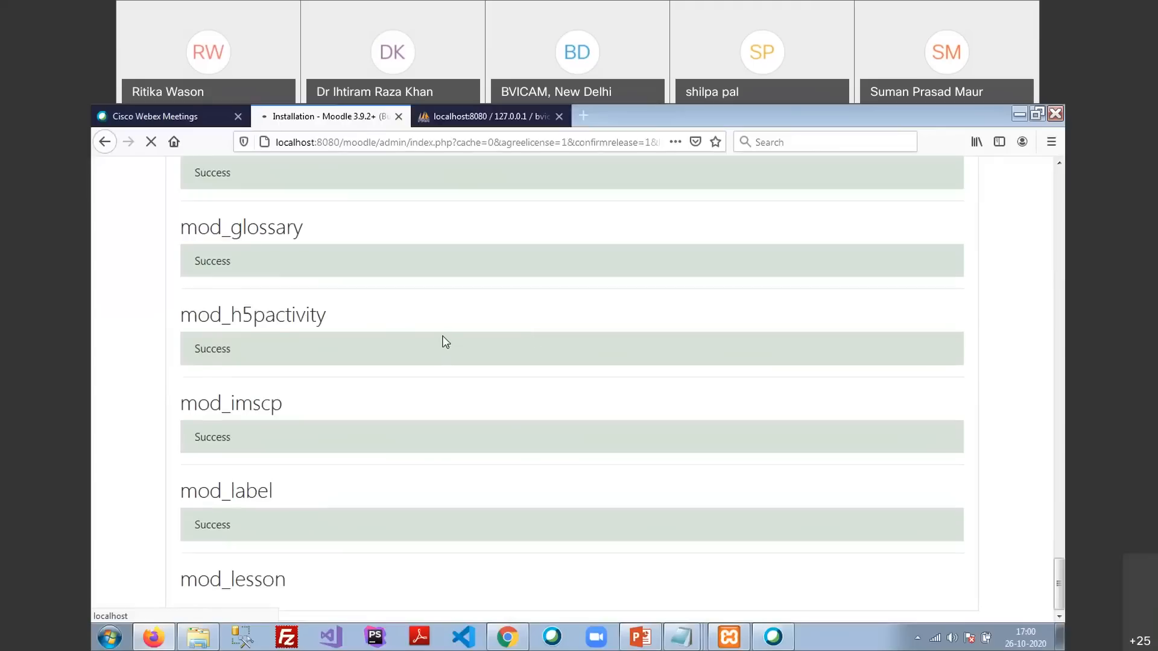
scroll(448, 510, "up", 8)
scroll(448, 505, "down", 8)
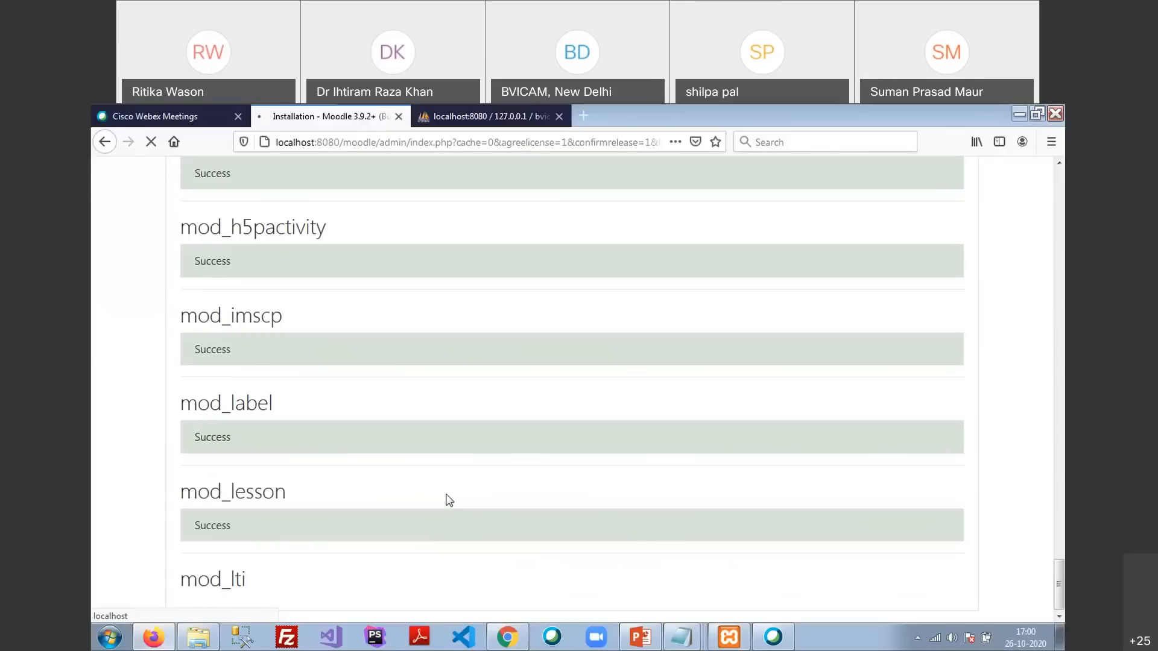
scroll(446, 494, "up", 3)
scroll(450, 495, "down", 3)
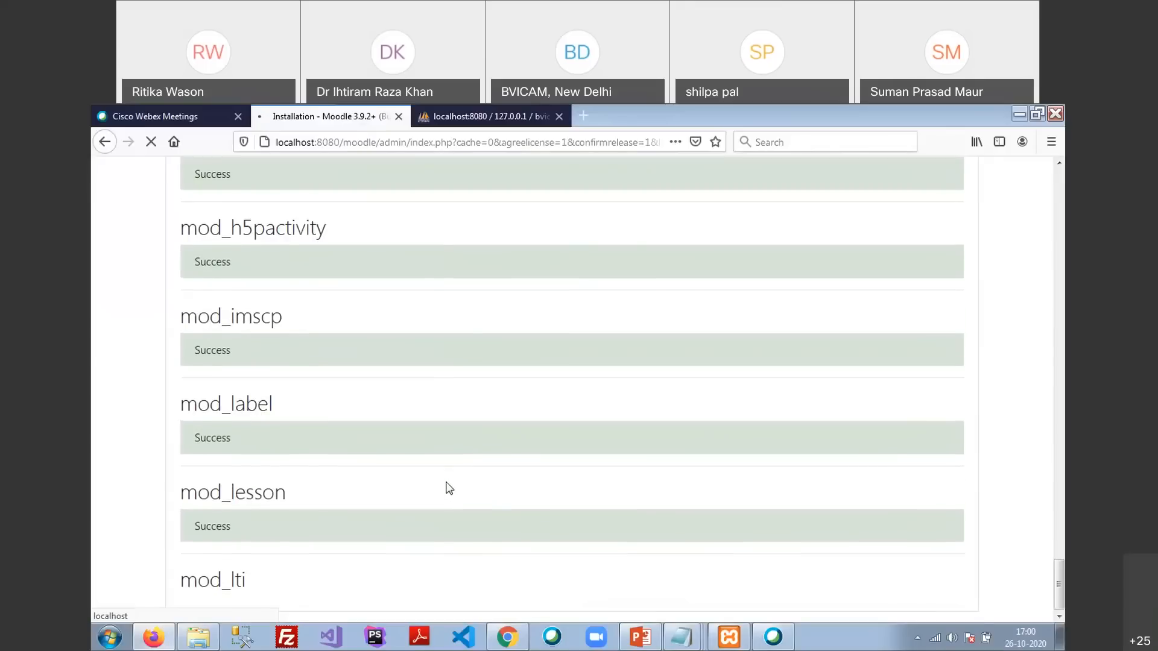
scroll(446, 486, "up", 3)
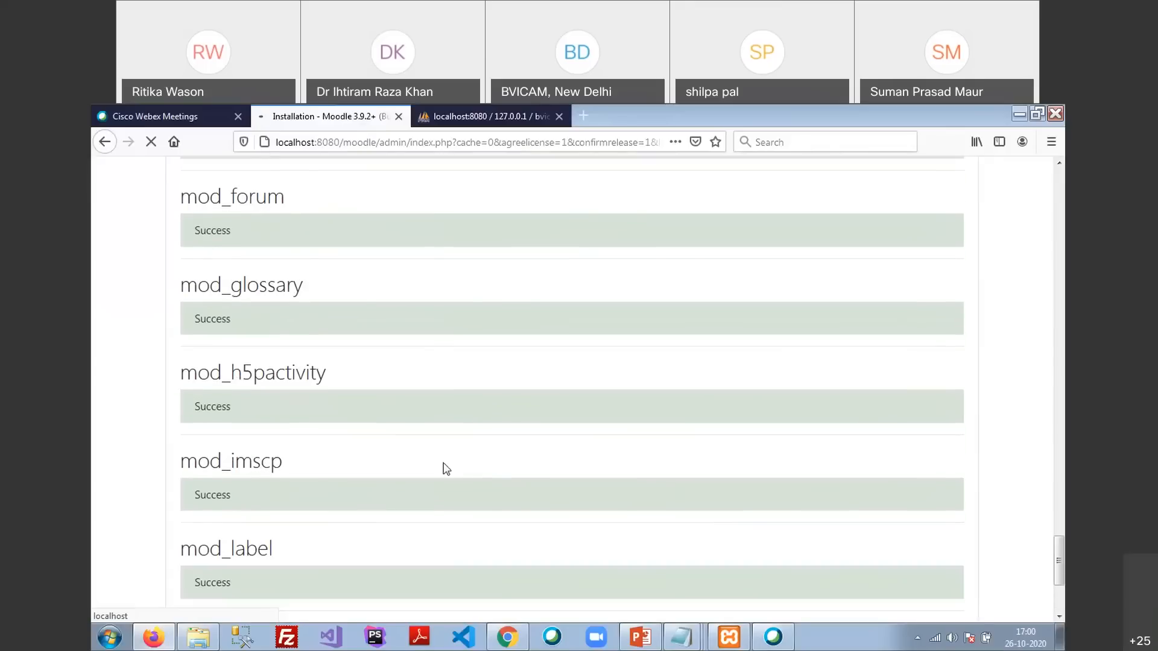
scroll(446, 469, "down", 3)
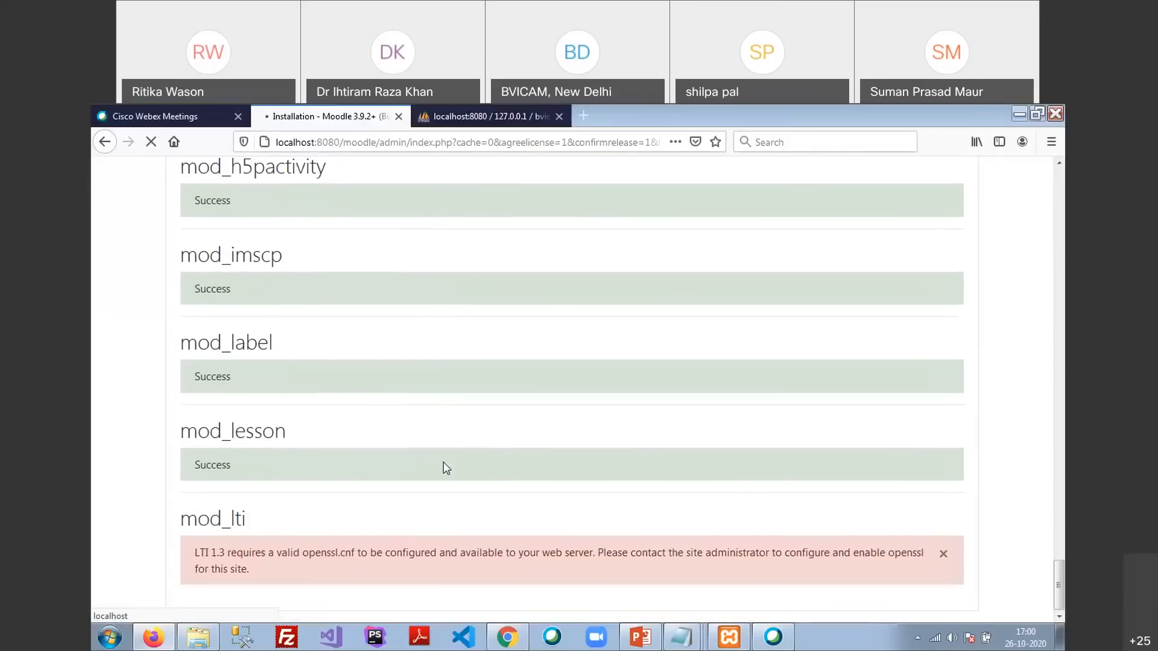
scroll(446, 469, "up", 1)
scroll(444, 468, "down", 1)
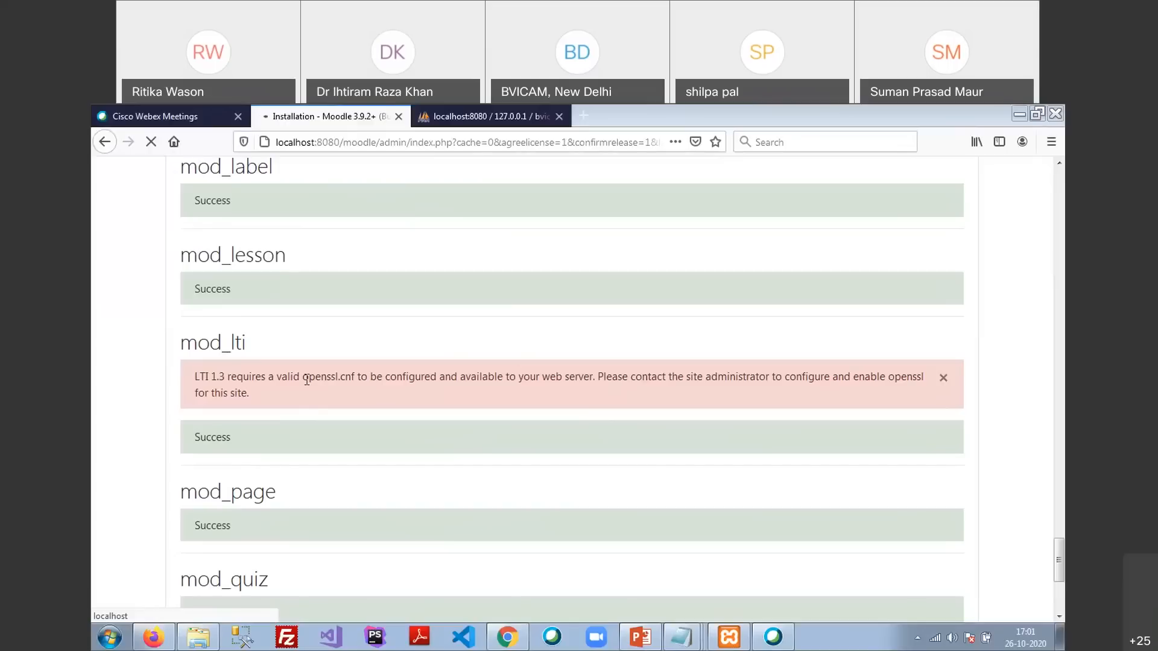
Highlight openssl.cnf in the mod_lti warning, then scroll on to the mod_wiki and mod_workshop results
left_click_drag(303, 378, 346, 384)
left_click(677, 398)
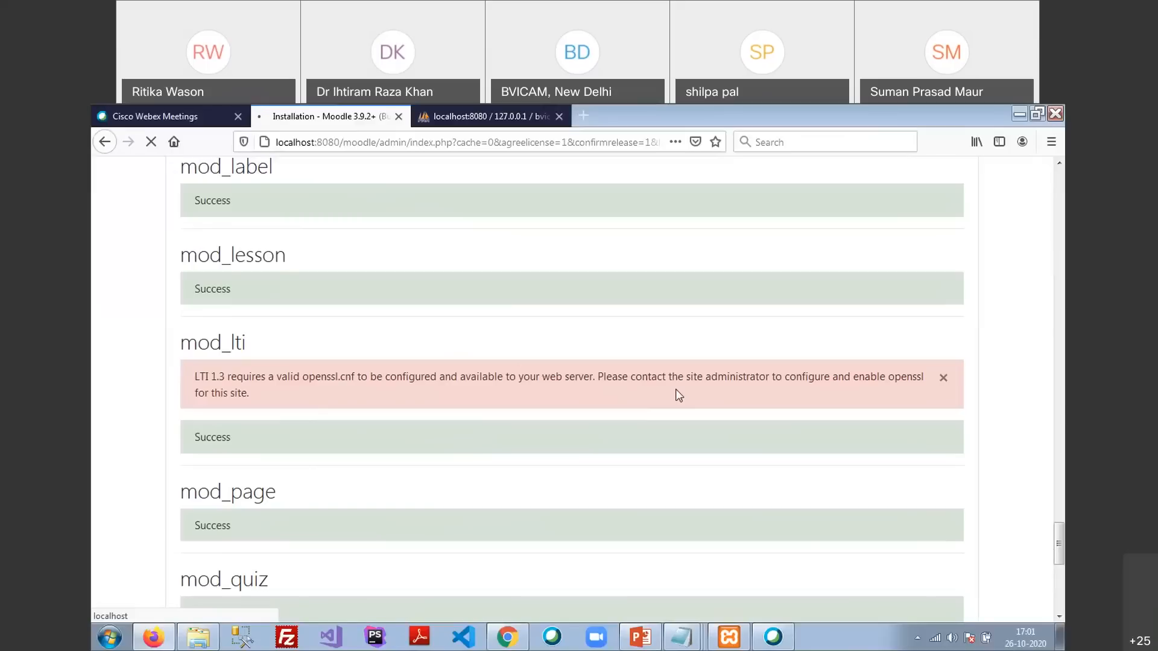
scroll(488, 460, "down", 7)
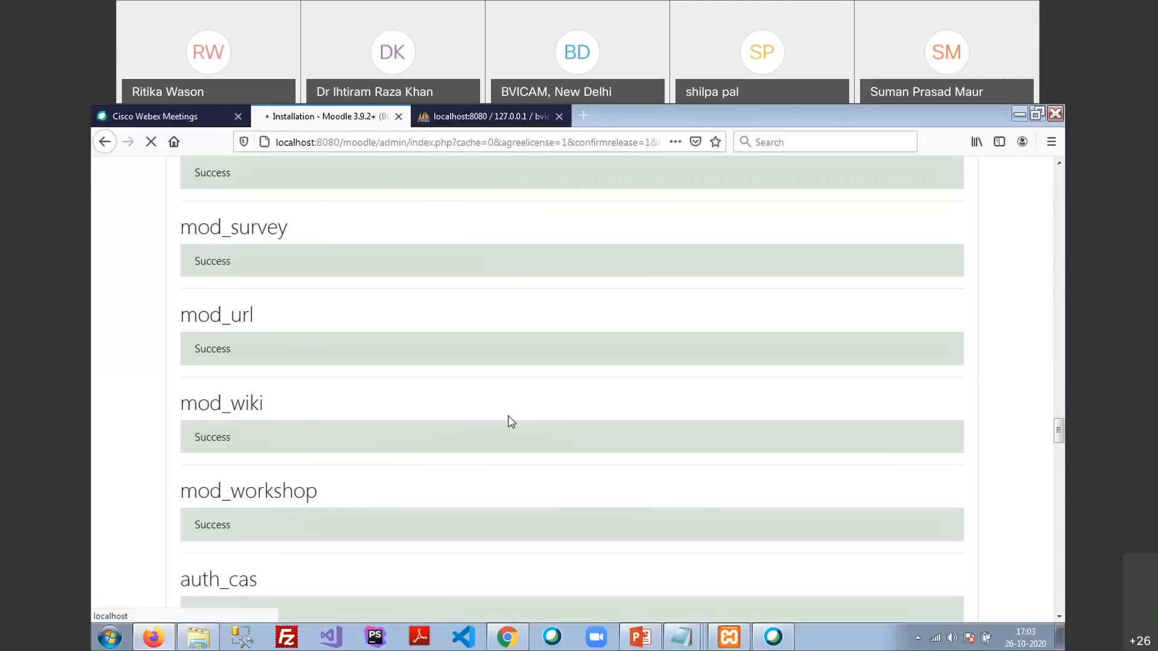
Scroll past the auth, customfield and enrol results to message_airnotifier and message_email
scroll(530, 411, "down", 15)
scroll(491, 414, "down", 18)
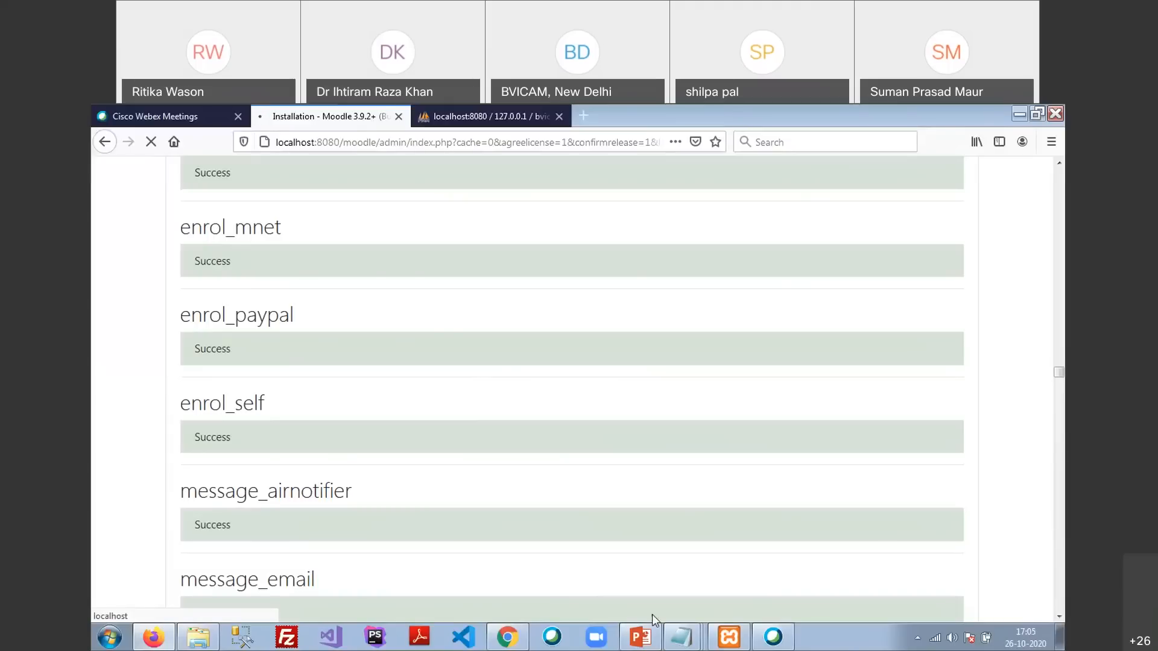
scroll(358, 380, "down", 2)
scroll(356, 375, "down", 15)
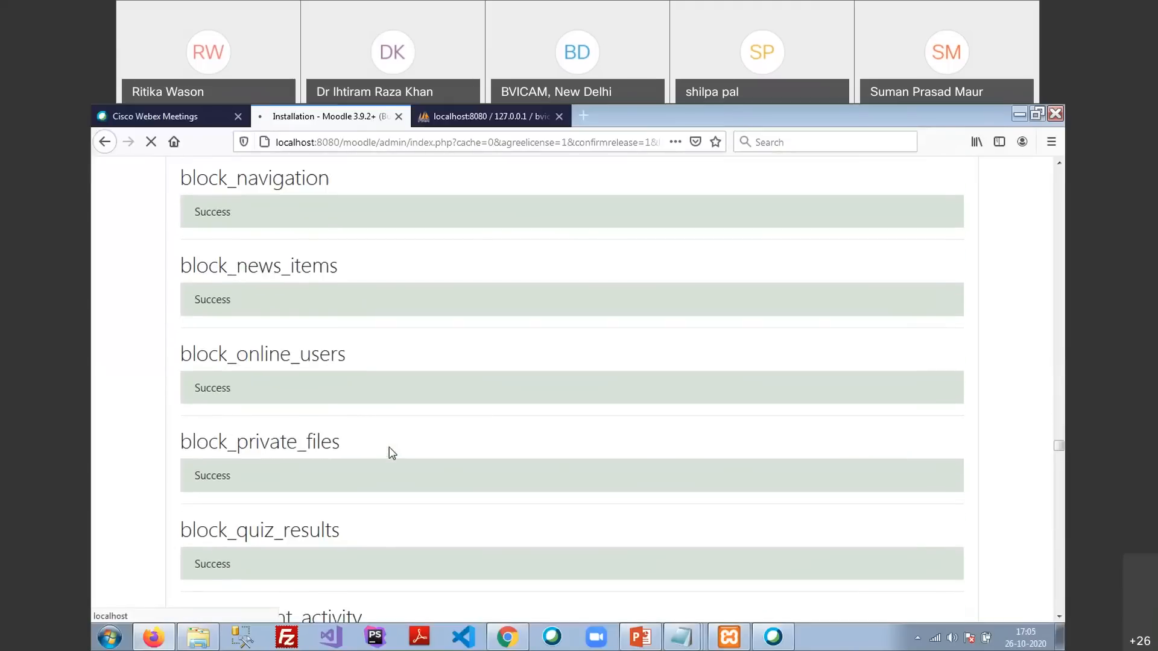
scroll(390, 452, "down", 20)
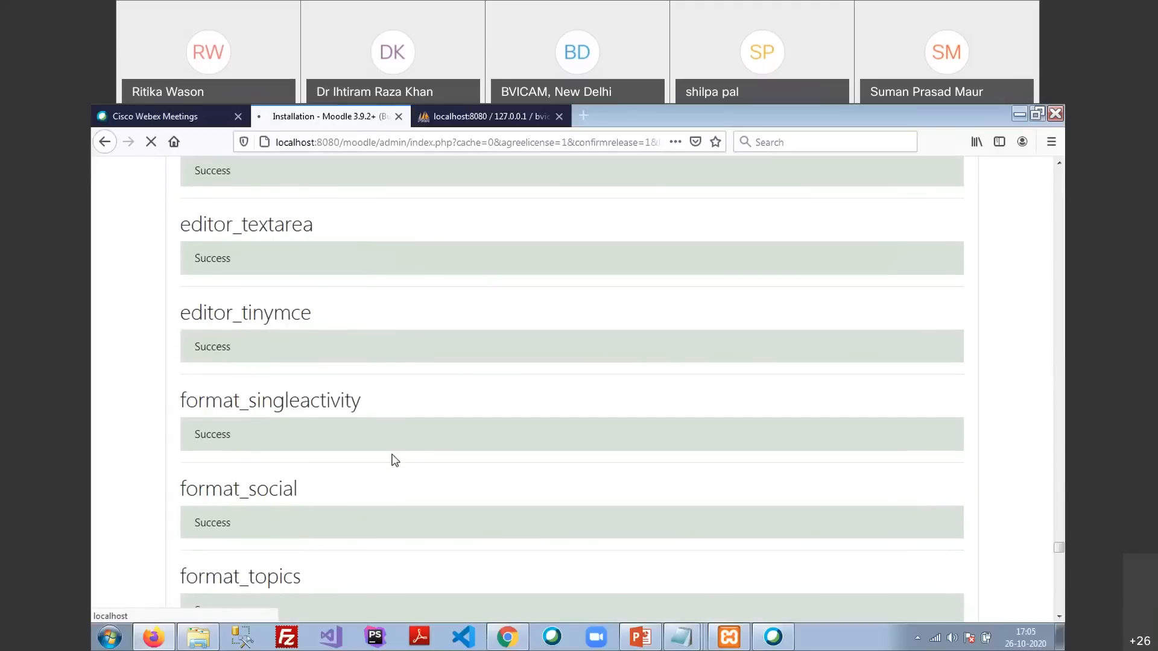
scroll(392, 458, "down", 8)
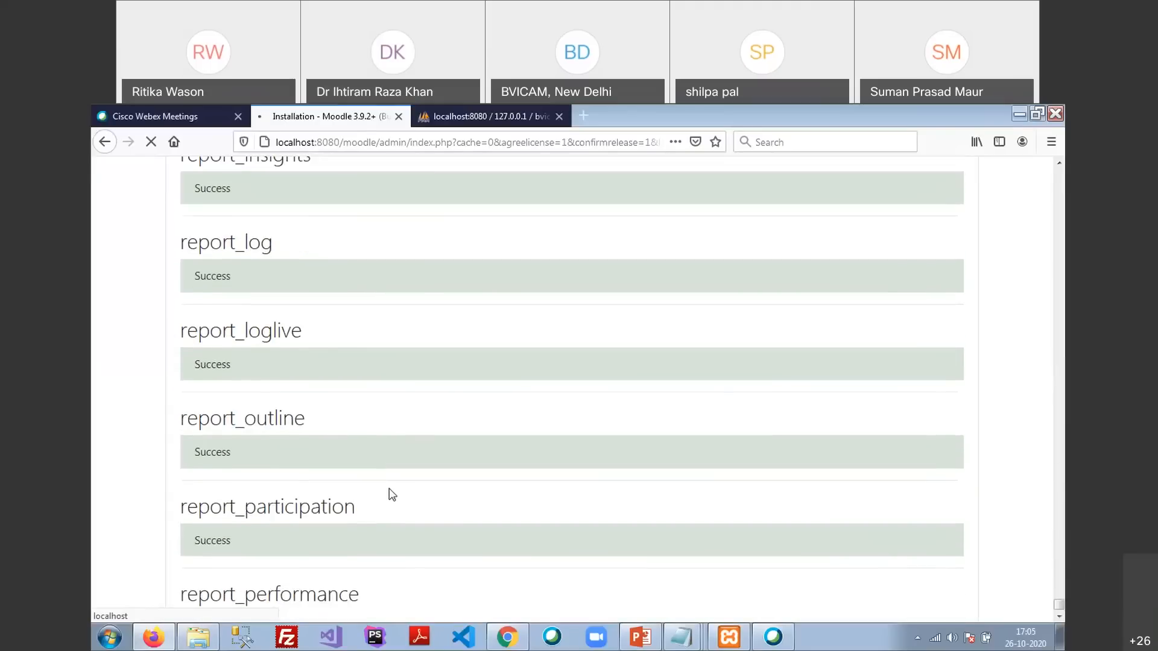
scroll(295, 484, "down", 2)
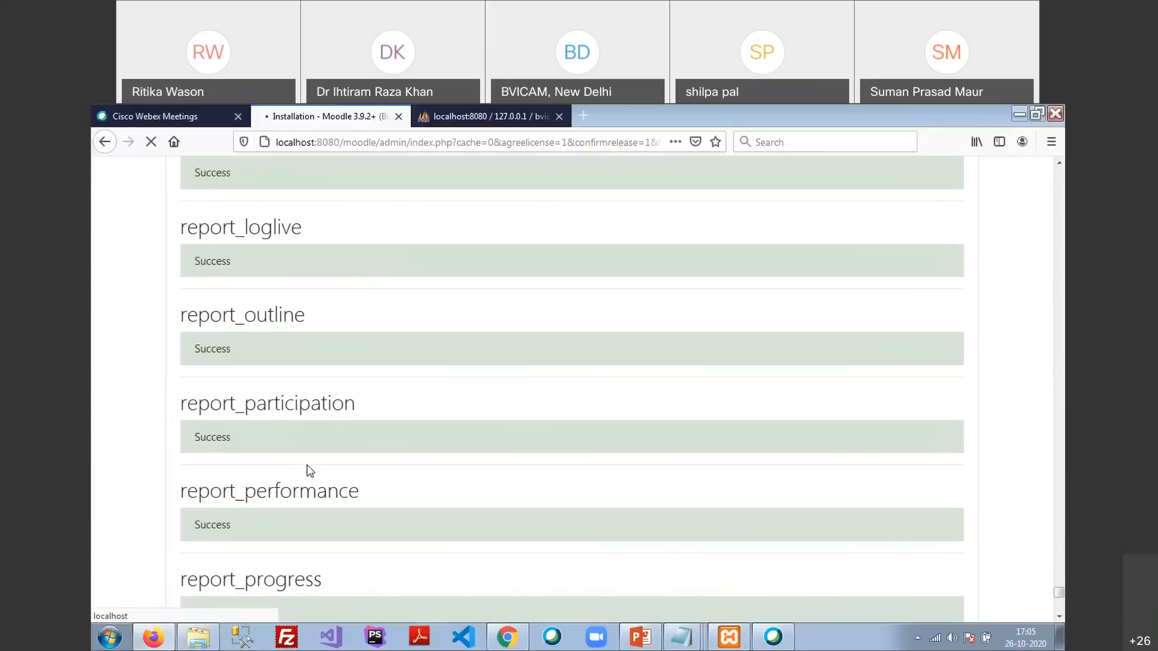
scroll(319, 431, "down", 8)
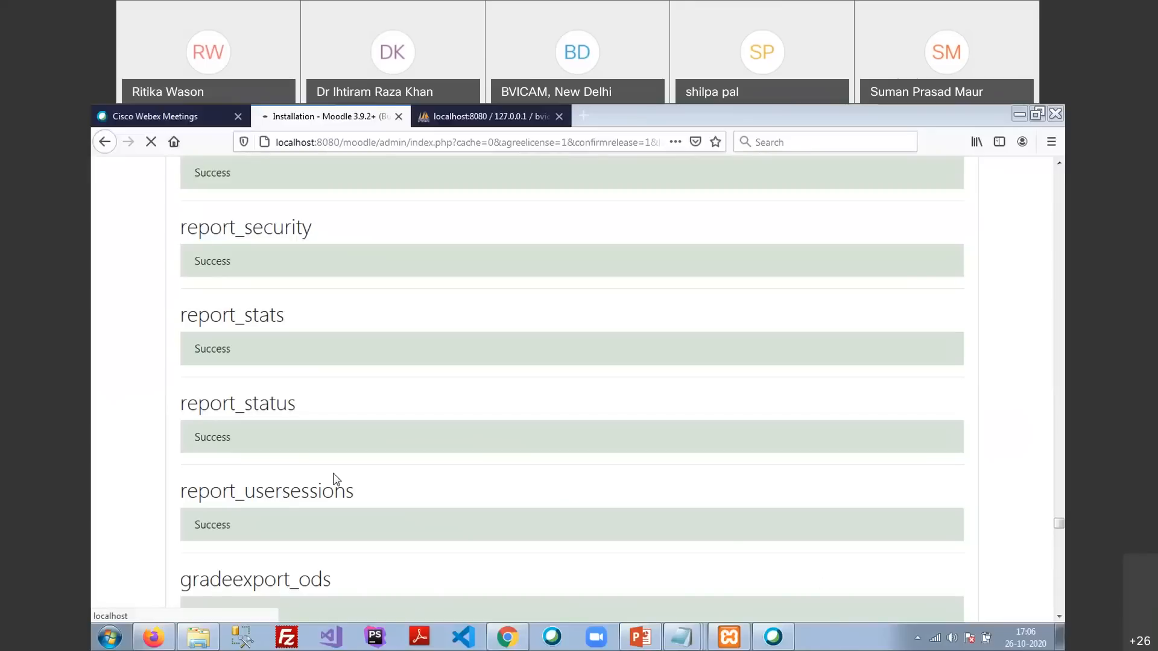
scroll(455, 488, "down", 20)
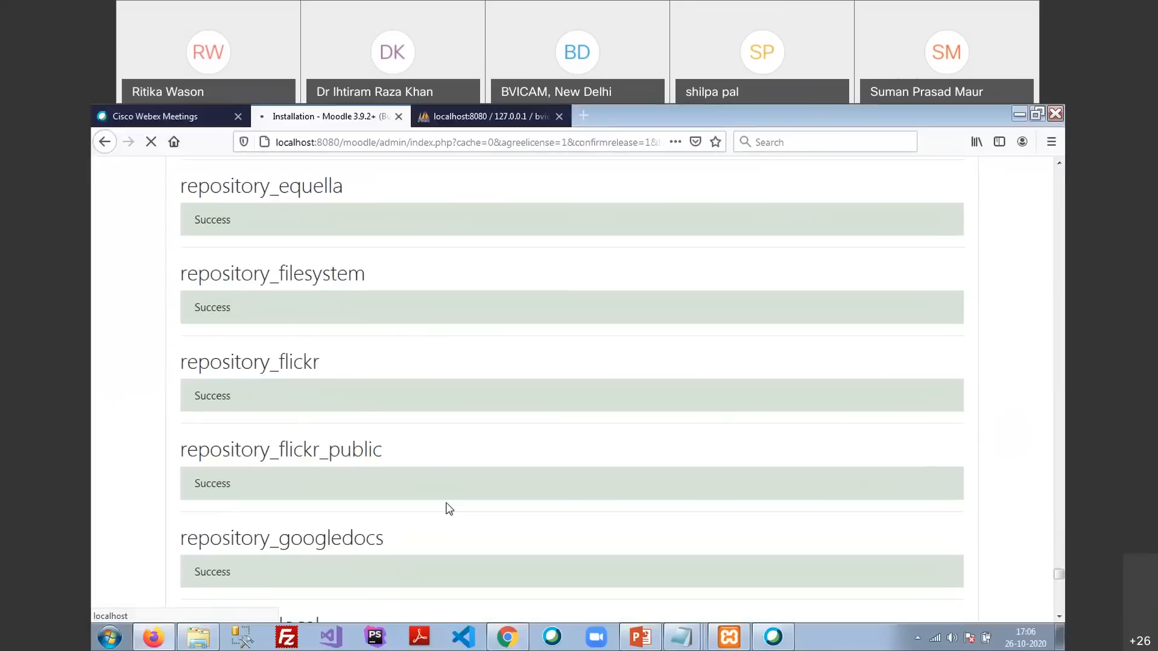
scroll(449, 506, "down", 15)
scroll(451, 503, "down", 4)
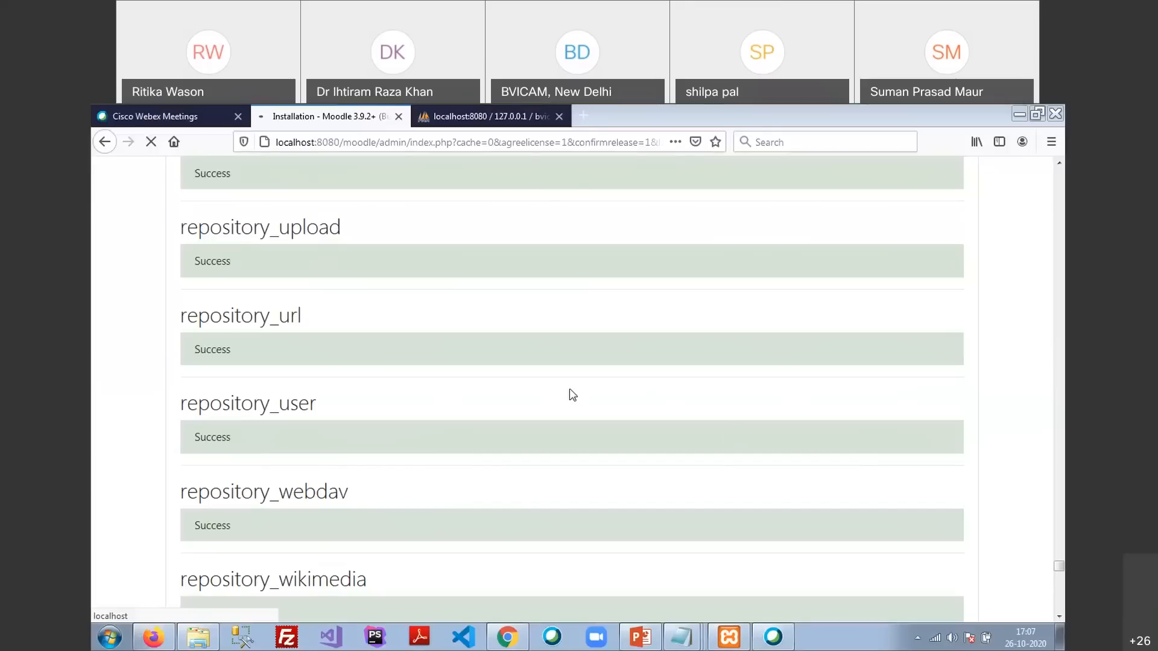
scroll(573, 395, "down", 20)
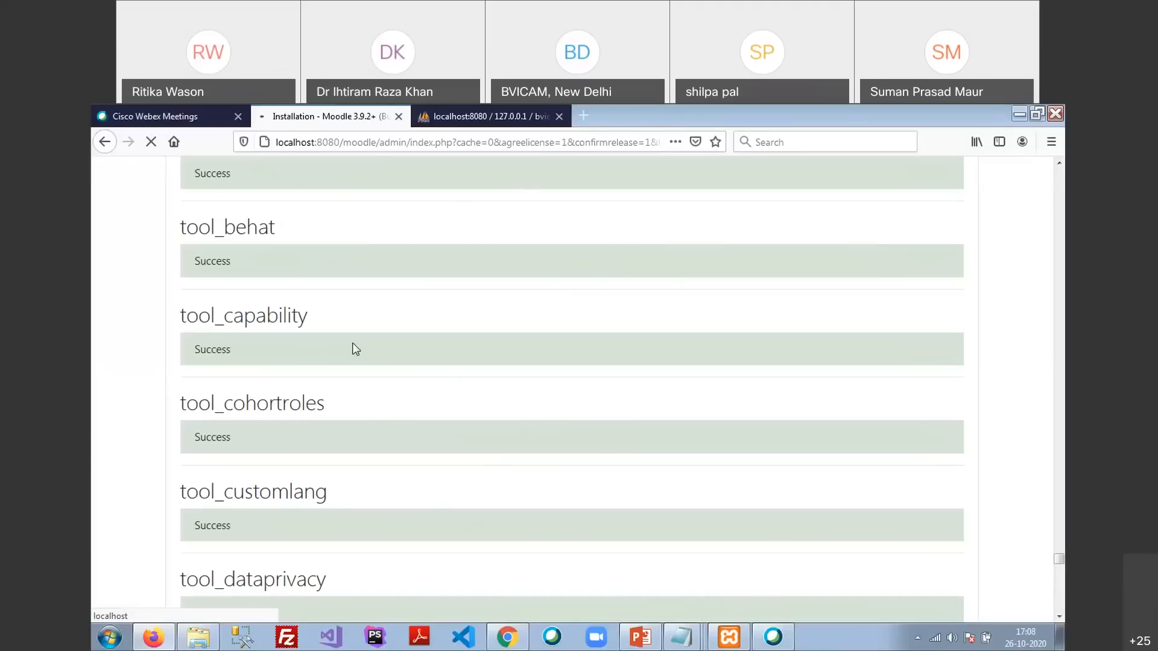
scroll(415, 331, "up", 10)
scroll(416, 325, "up", 10)
scroll(245, 423, "down", 7)
scroll(245, 458, "down", 10)
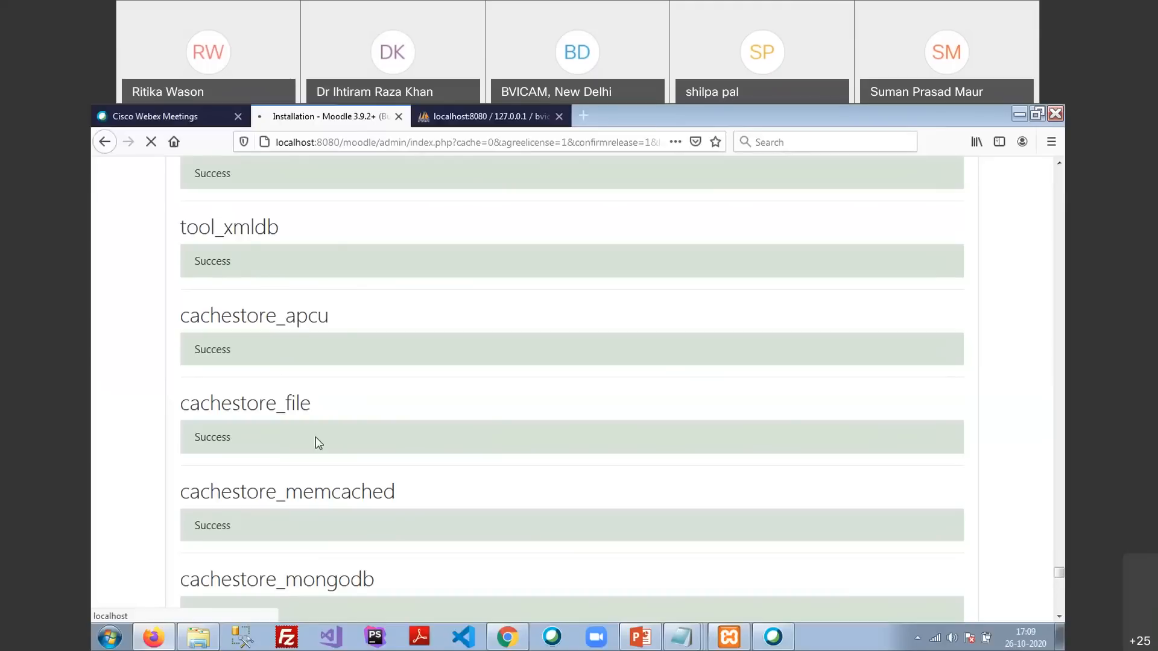
scroll(316, 436, "down", 15)
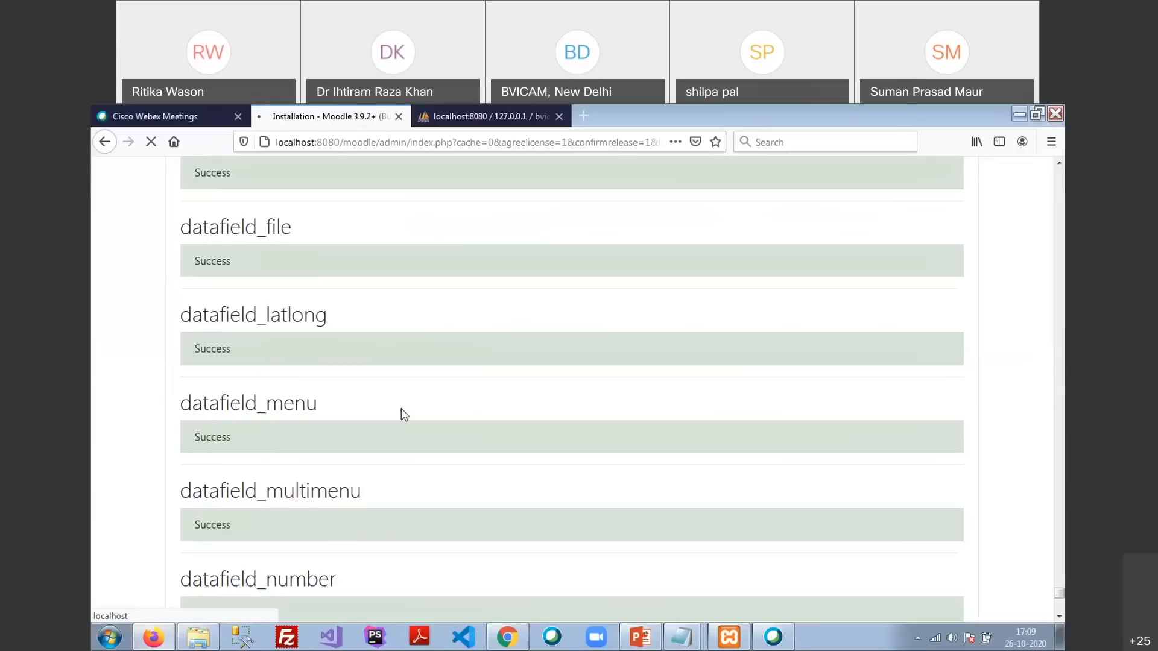
scroll(258, 383, "down", 12)
scroll(263, 390, "down", 1)
scroll(284, 365, "down", 1)
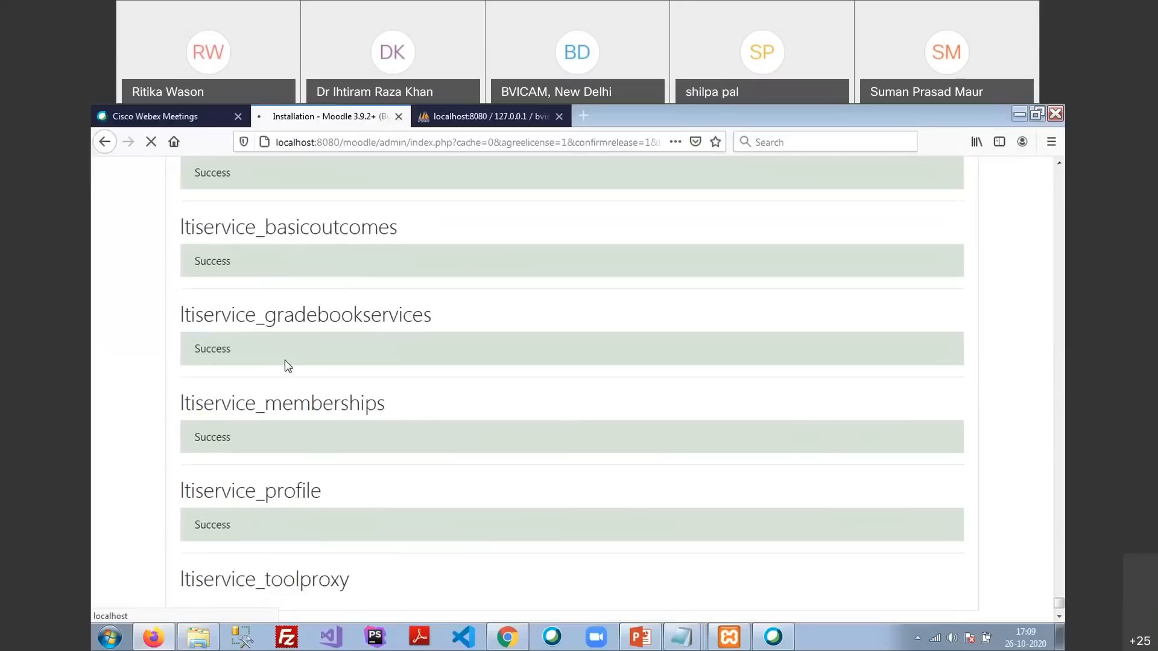
scroll(285, 361, "down", 1)
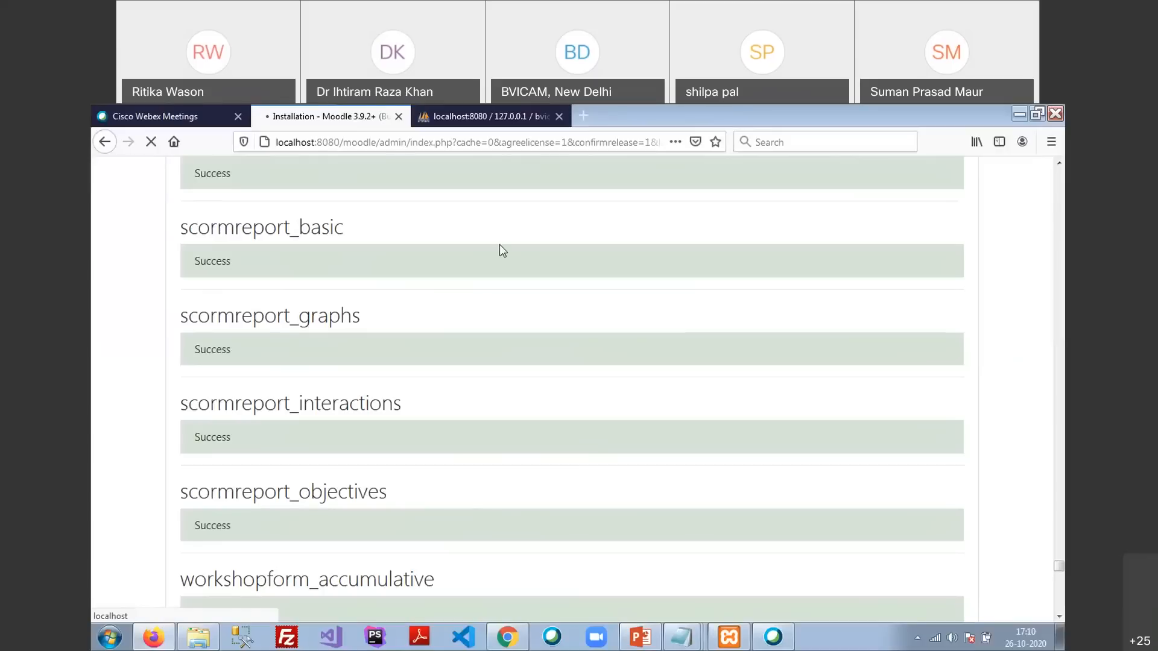
Scroll to the bottom of the finished results, ending with logstore_standard reporting Success
scroll(440, 488, "down", 10)
scroll(446, 489, "down", 20)
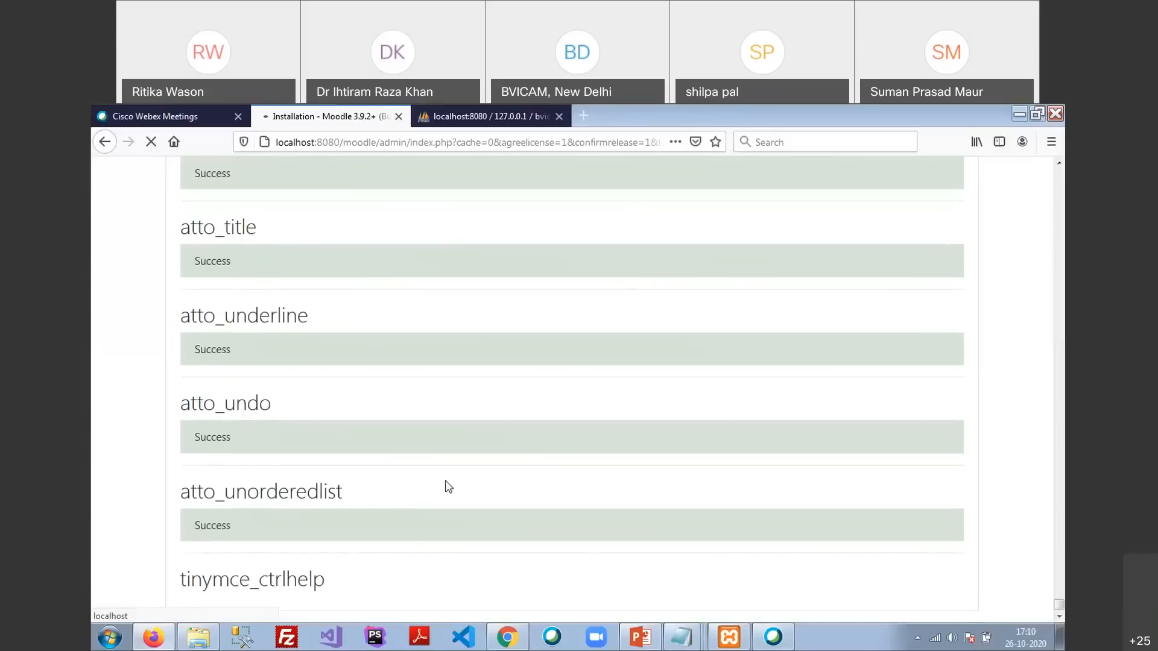
scroll(539, 409, "down", 1)
scroll(531, 425, "down", 5)
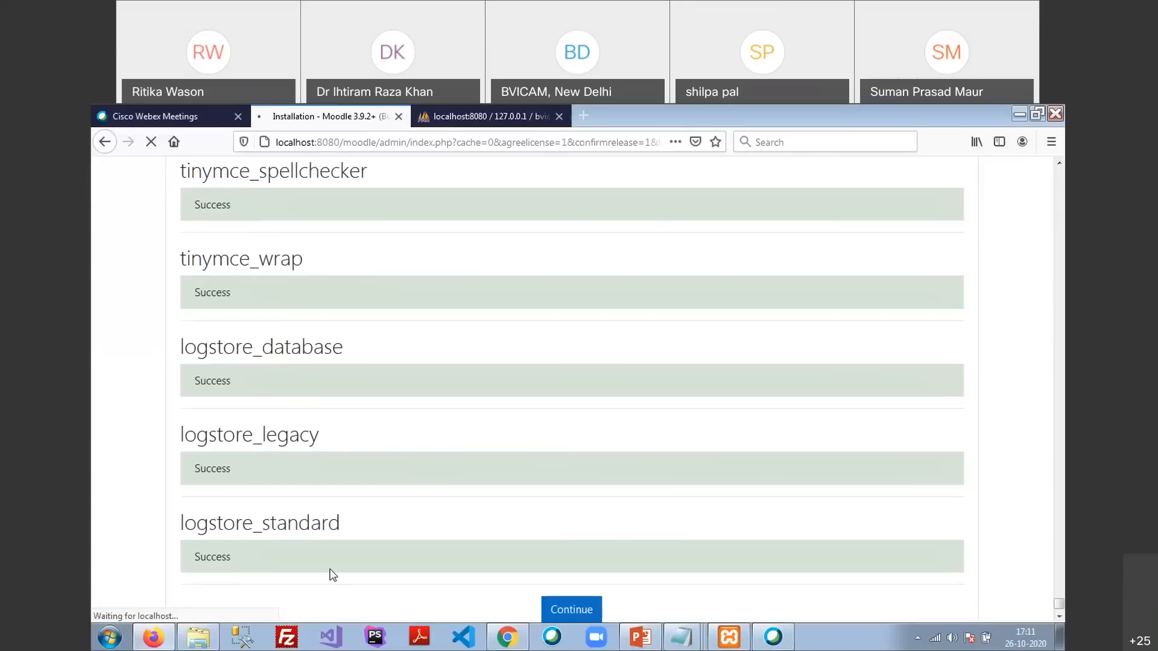
scroll(434, 561, "down", 1)
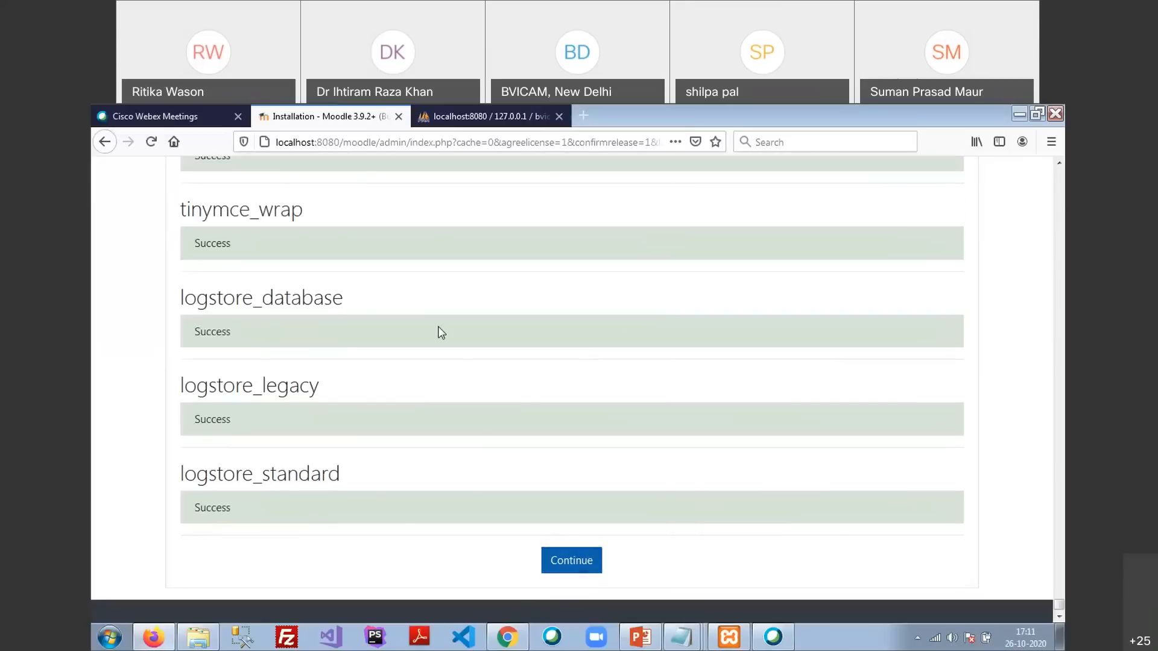
Continue past the plugin results to the administrator account setup page
left_click(575, 577)
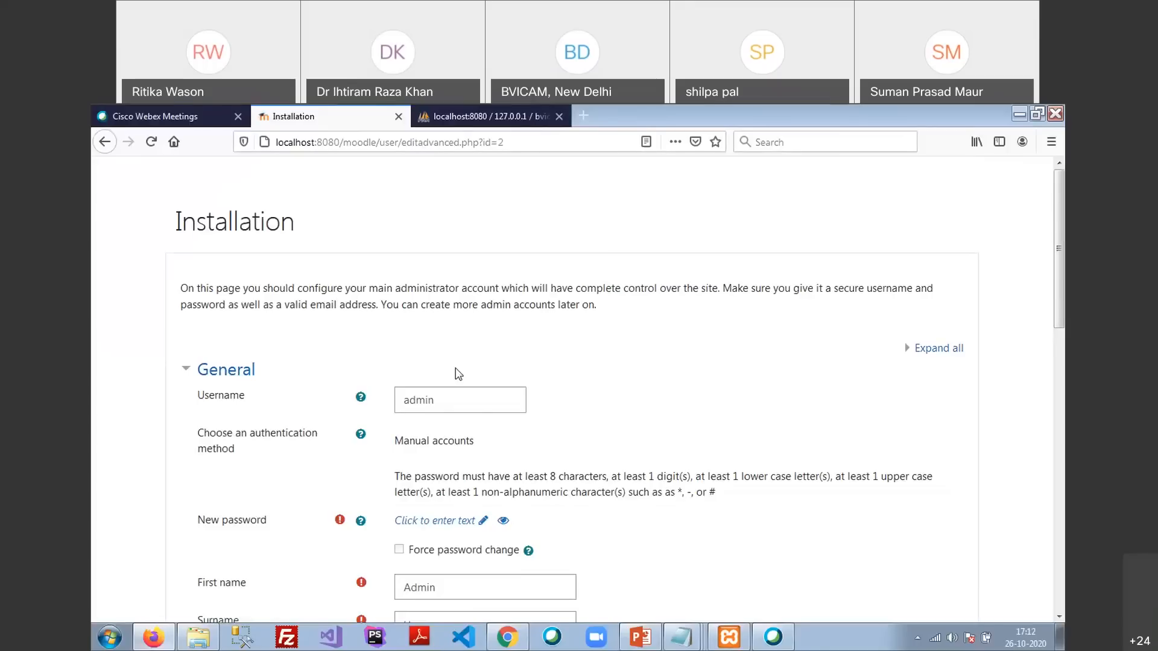
Replace the default admin username with a custom administrator username
left_click(452, 400)
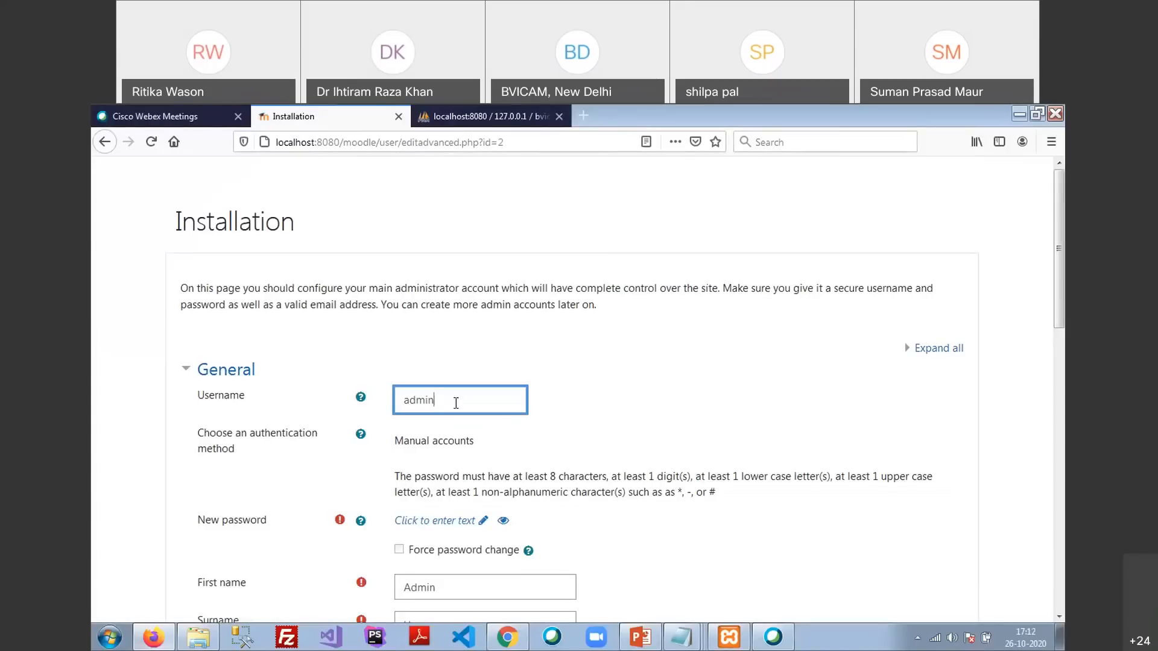
left_click_drag(457, 407, 301, 351)
type("uttam")
scroll(457, 437, "down", 2)
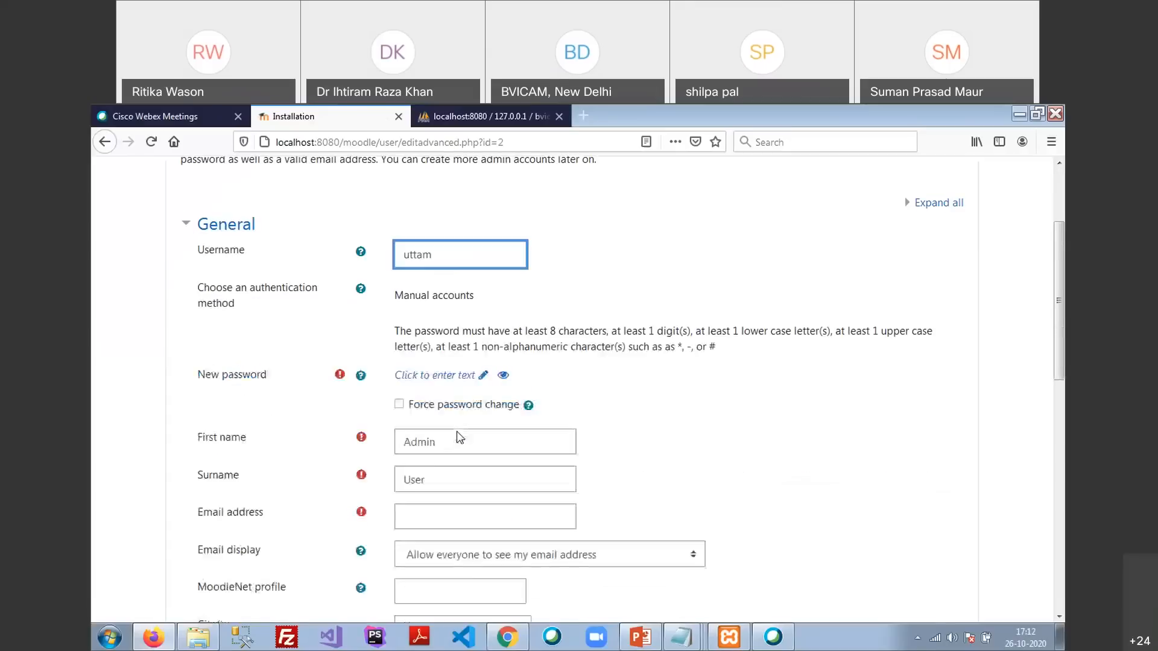
Enter a new admin password, reveal it to check it, and confirm the entry
left_click(432, 375)
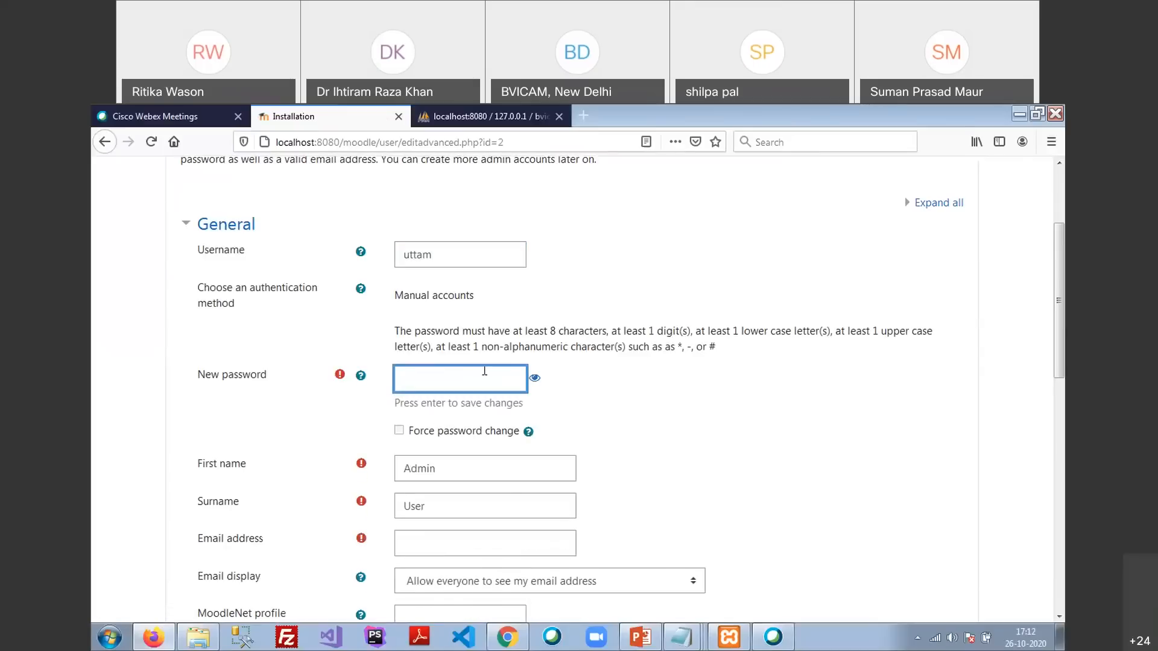
type("••••")
key("BackSpace")
key("BackSpace")
key("BackSpace")
key("BackSpace")
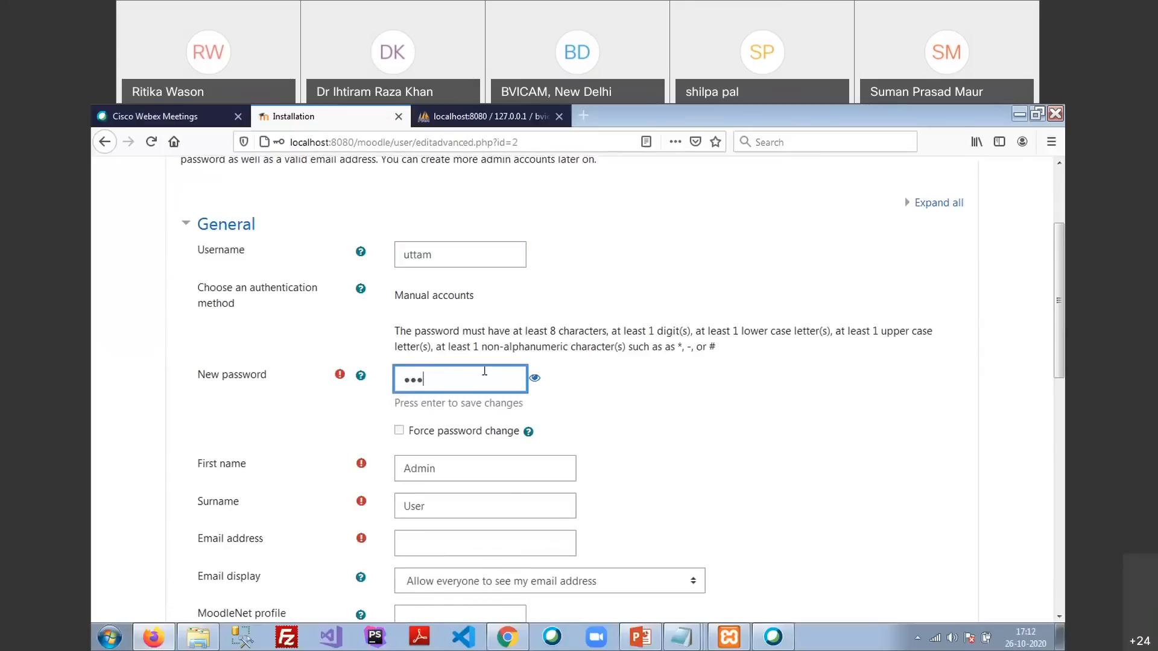
type("•••••••••••")
left_click(536, 379)
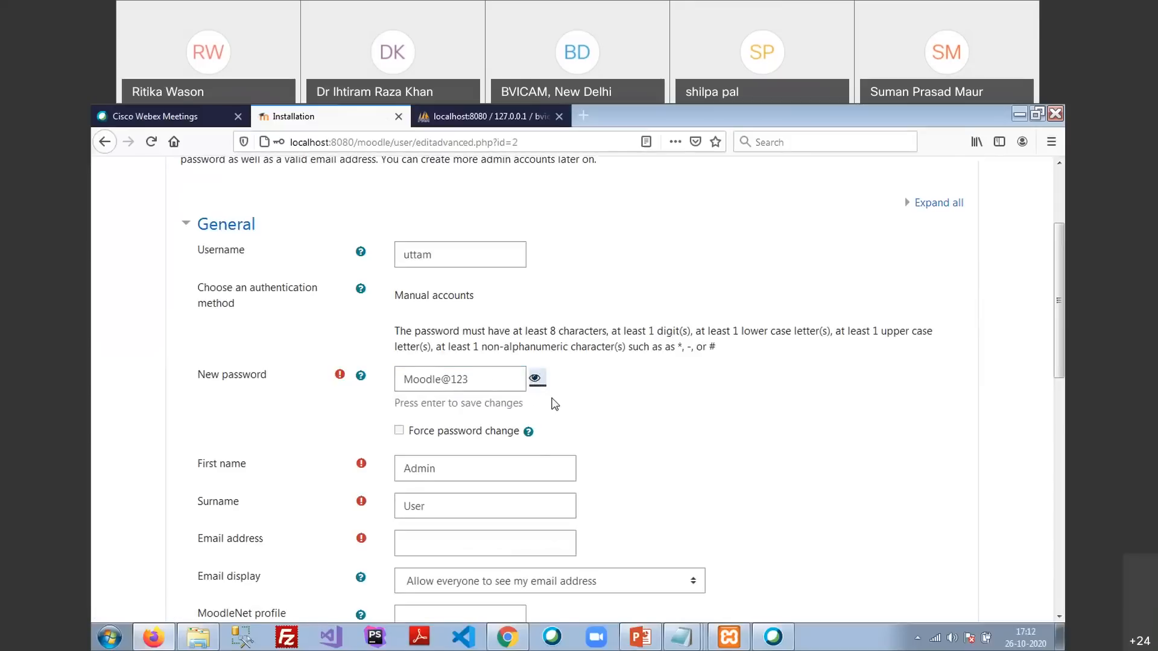
triple_click(450, 384)
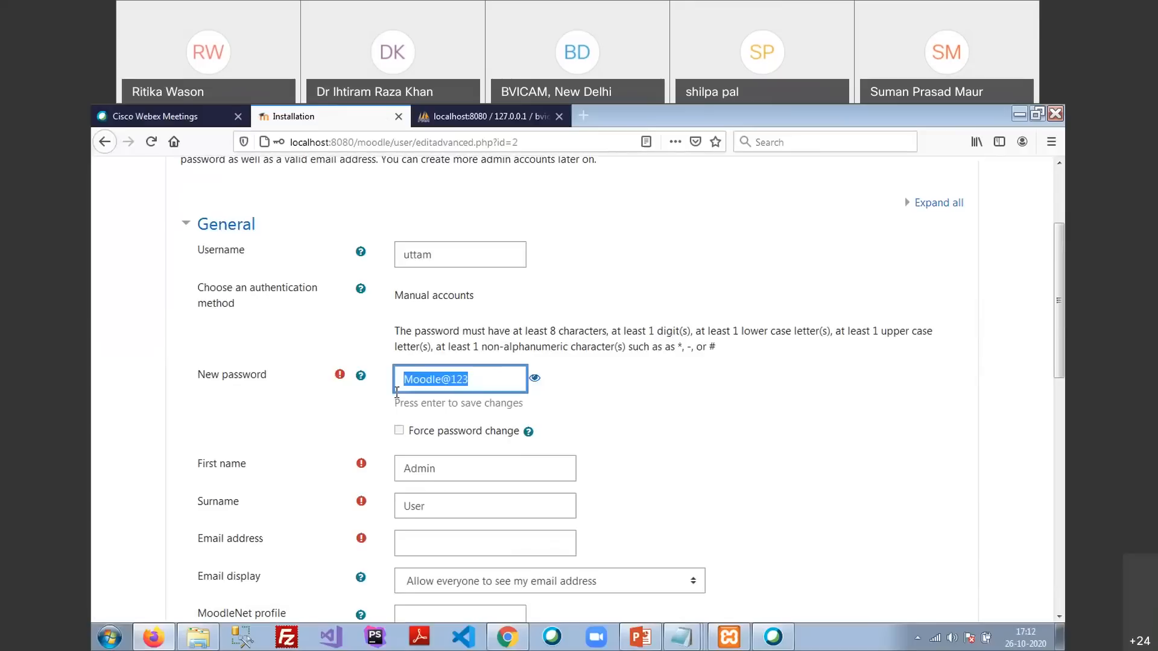
left_click_drag(474, 378, 408, 393)
left_click(452, 248)
left_click(612, 313)
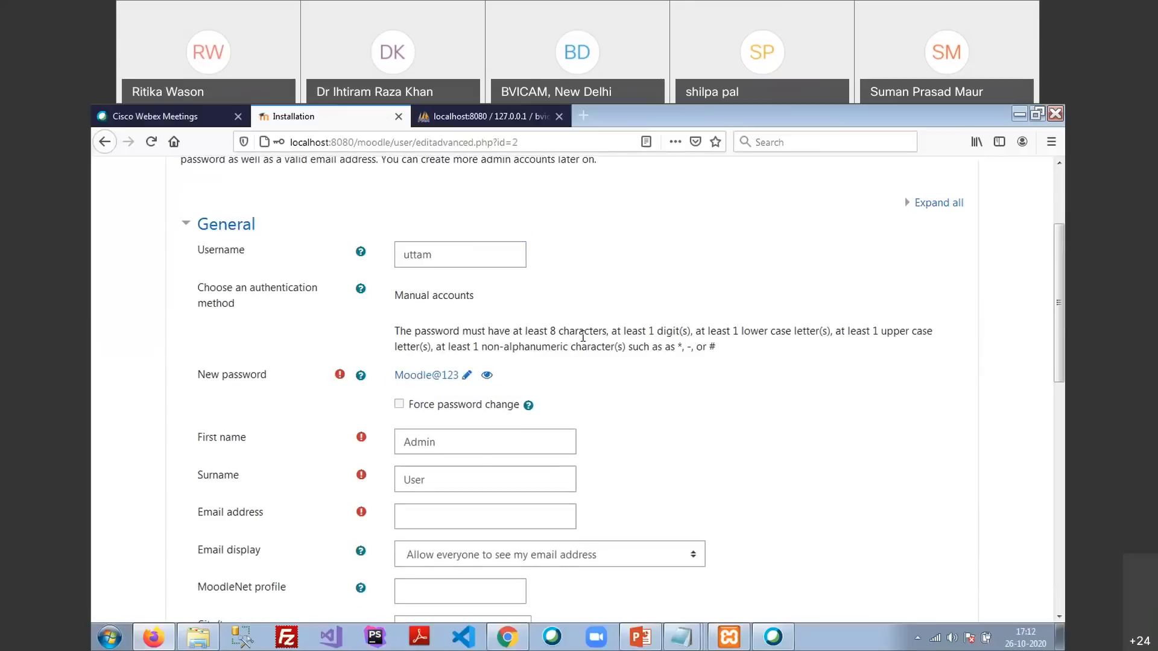
Replace the default first name Admin and surname User with the admin's own names
scroll(483, 370, "down", 3)
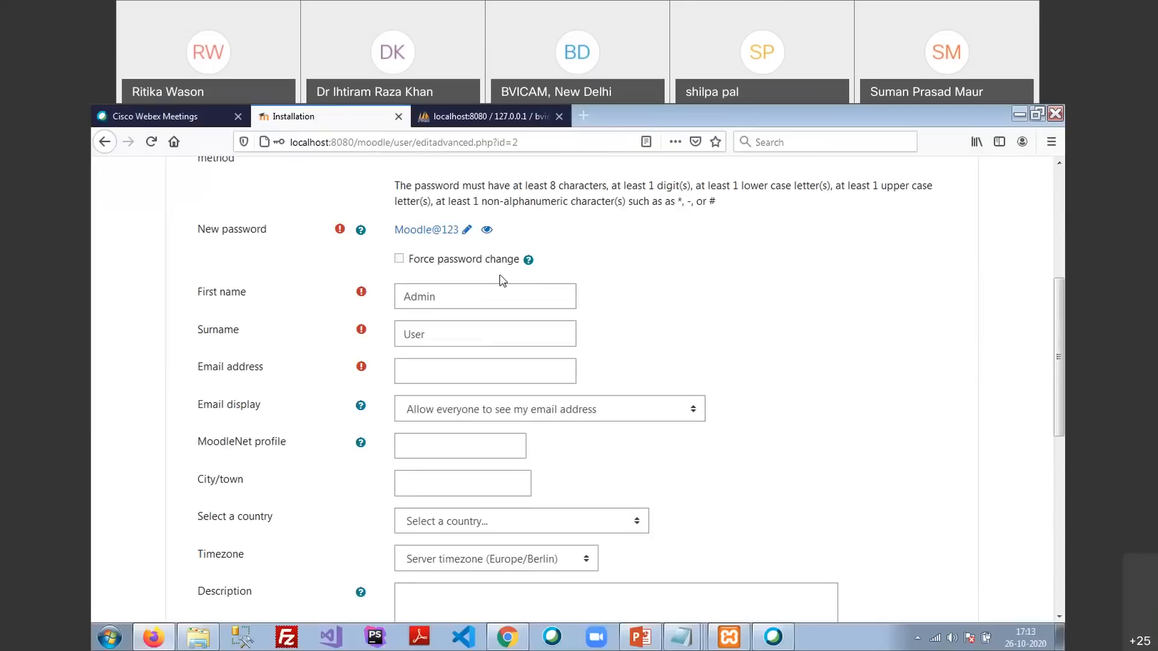
double_click(457, 302)
key("Tab")
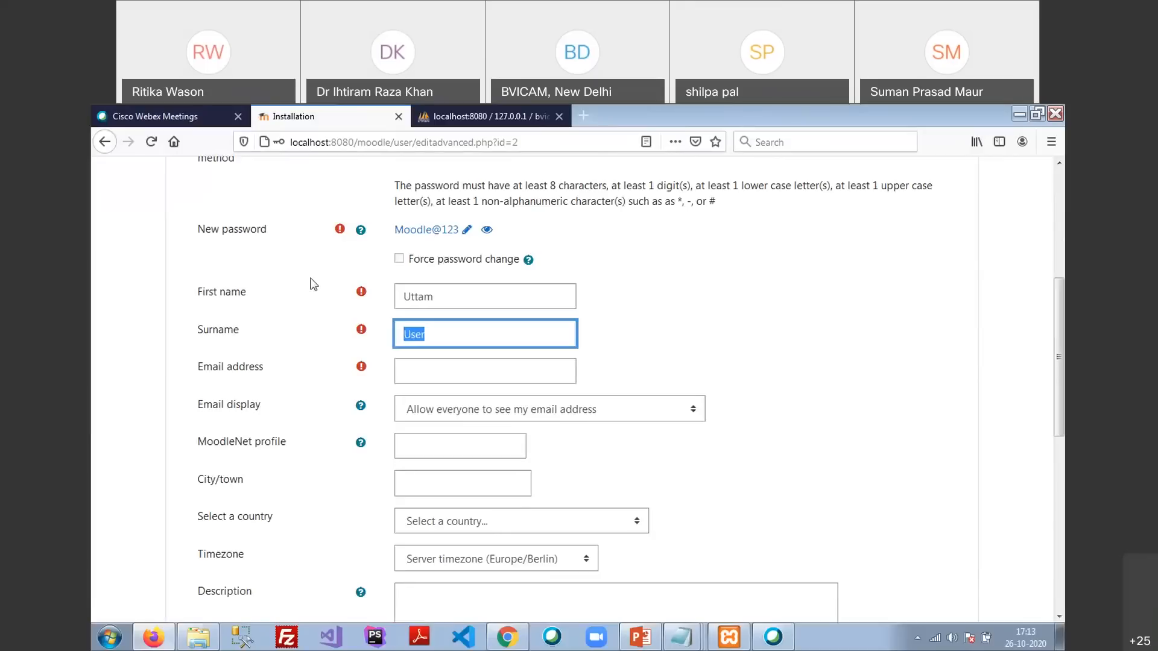
Fill in the admin's e-mail address and dismiss the saved logins suggestions
key("Tab")
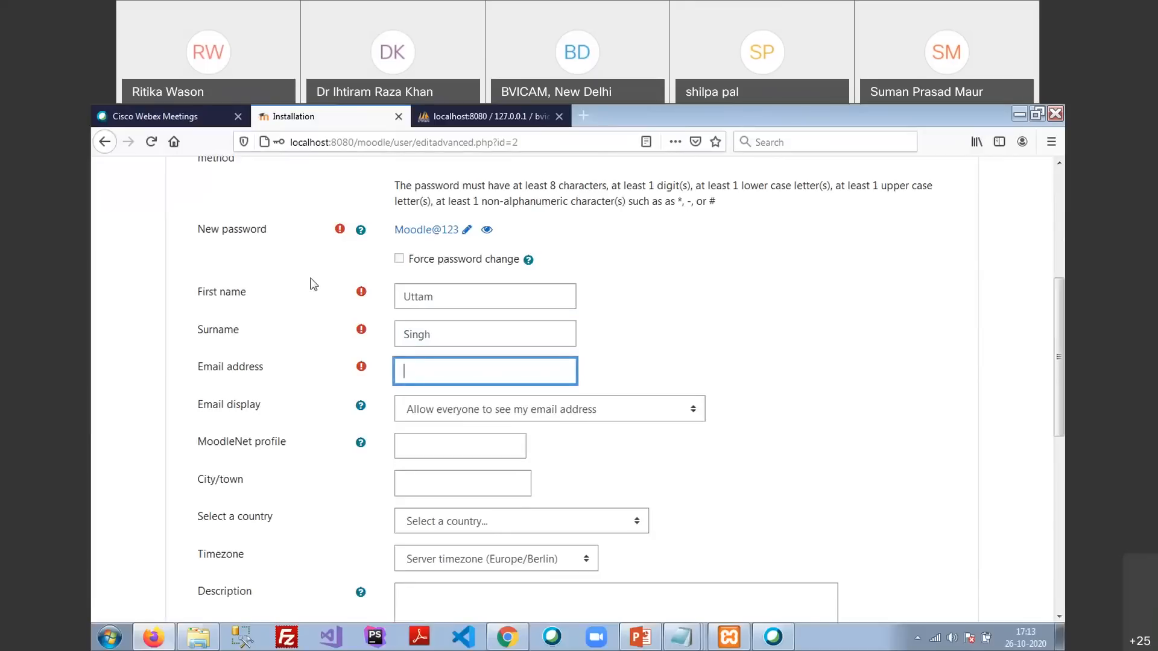
scroll(335, 262, "up", 3)
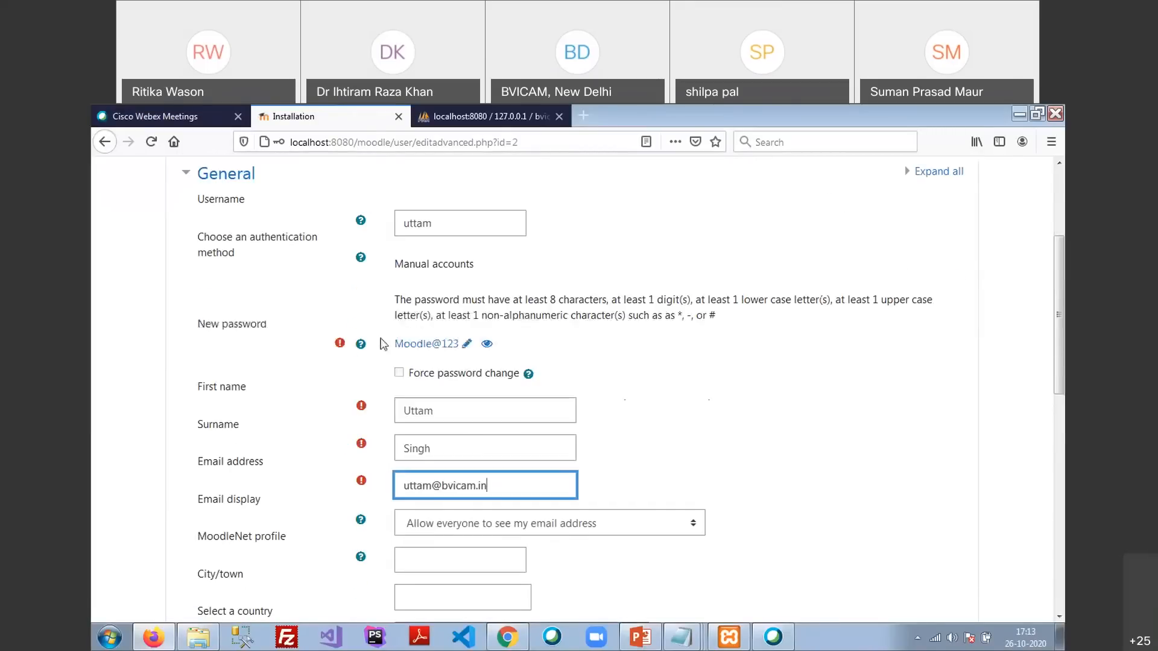
scroll(336, 311, "down", 1)
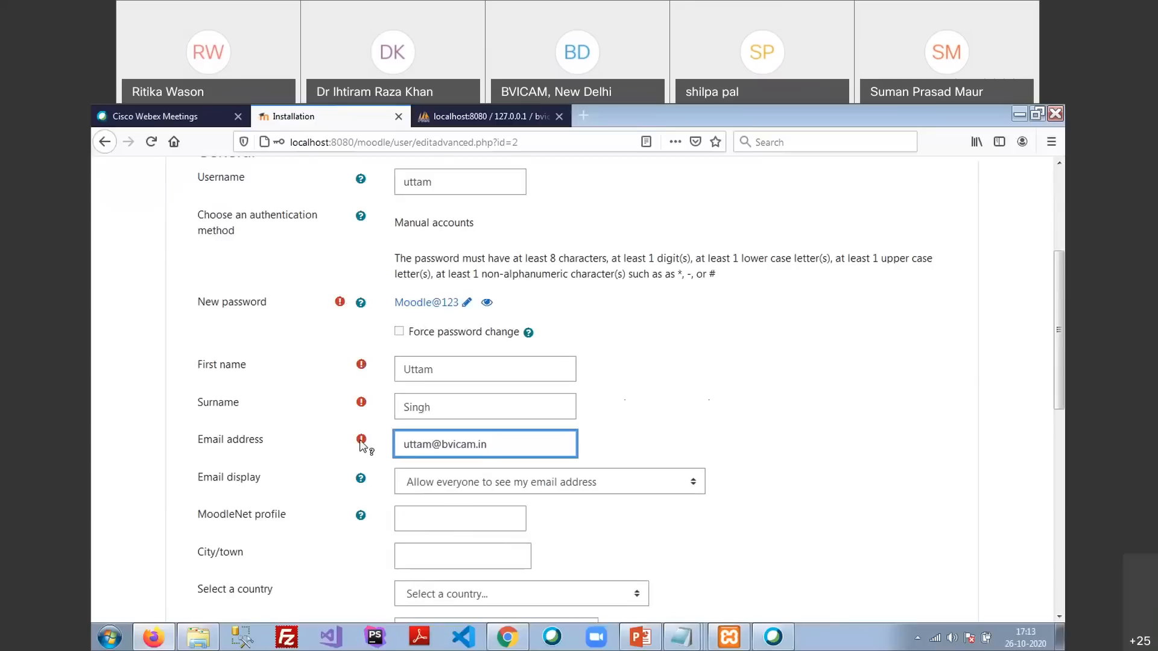
scroll(685, 411, "down", 4)
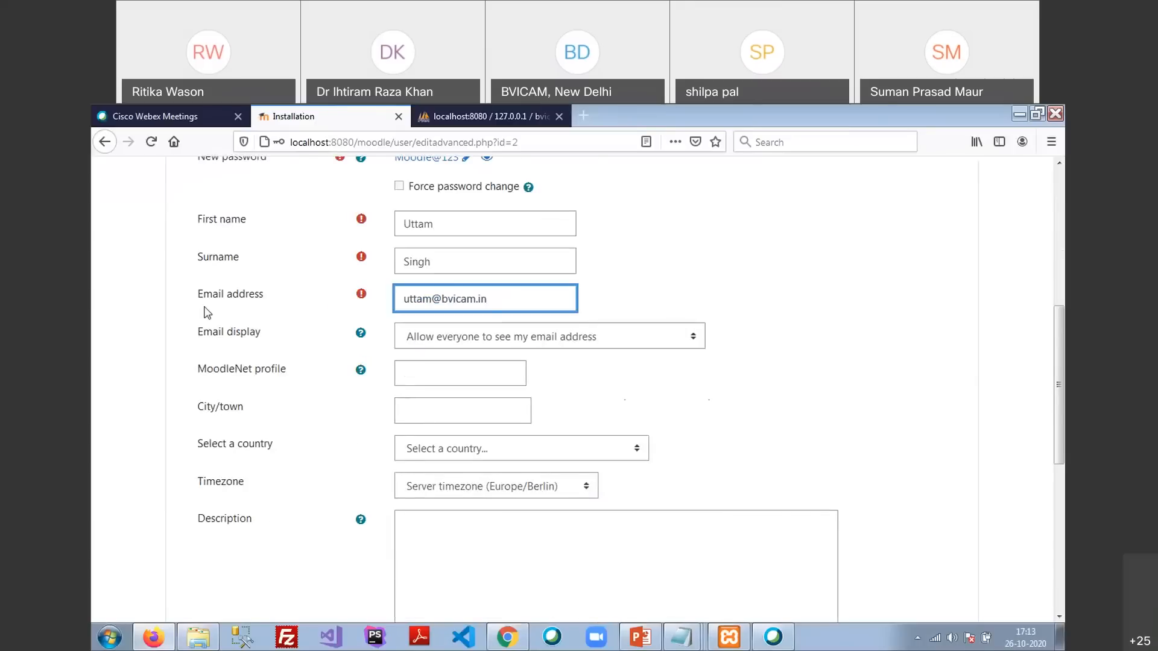
scroll(319, 525, "up", 10)
scroll(331, 473, "down", 4)
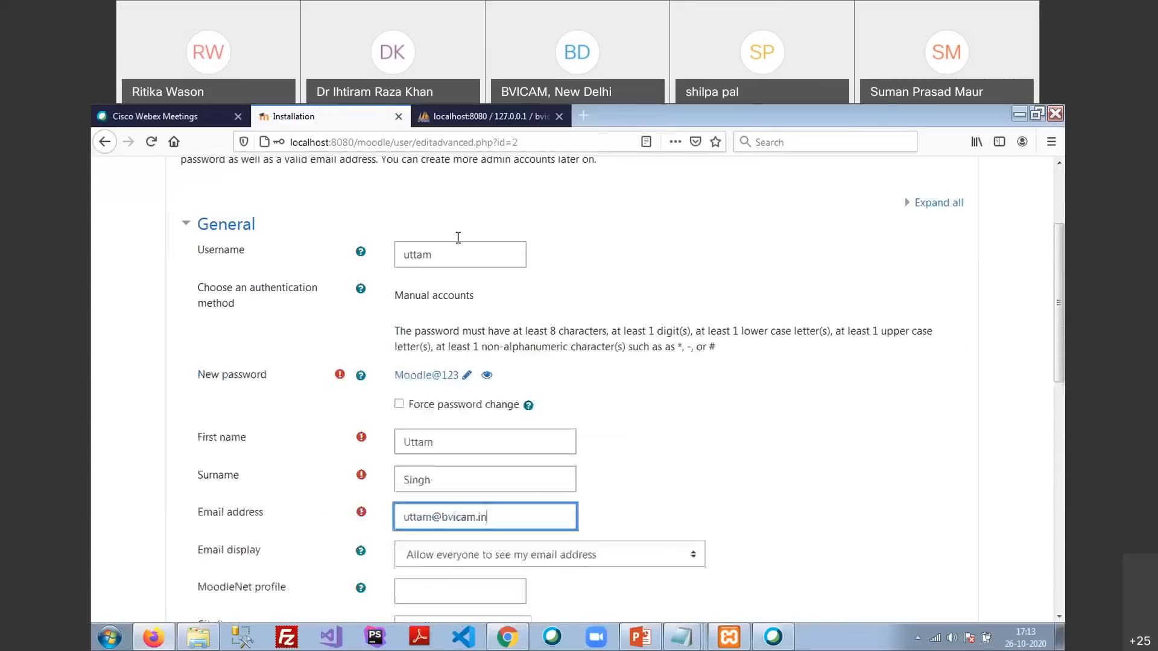
left_click(464, 257)
left_click(590, 259)
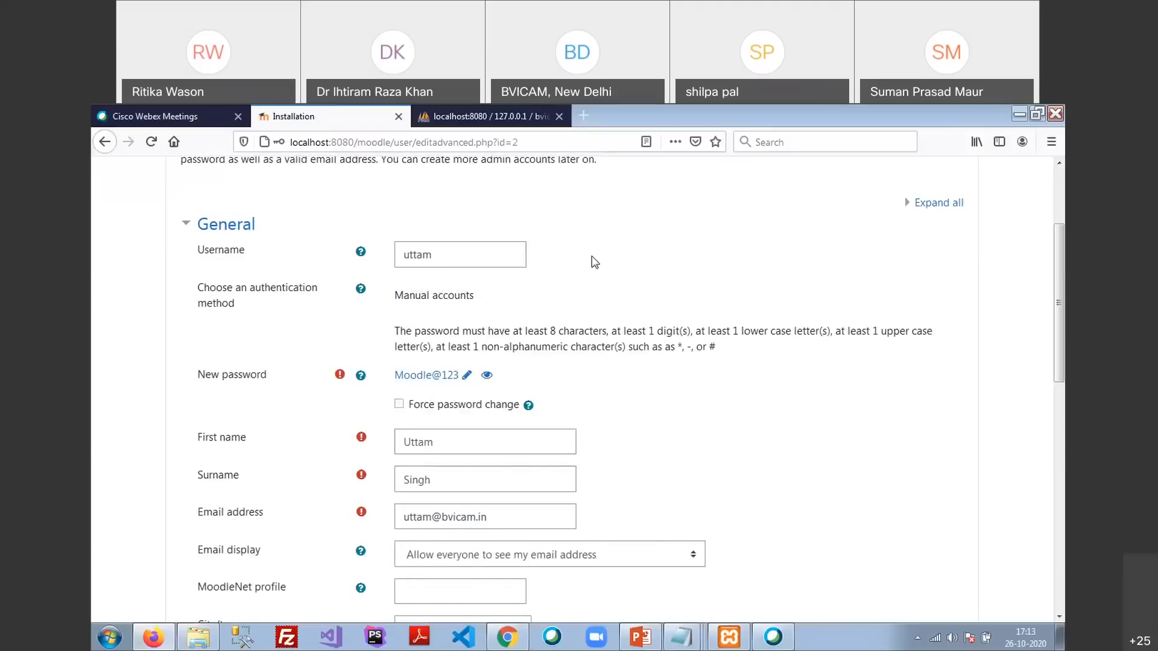
scroll(590, 266, "down", 8)
scroll(421, 199, "up", 12)
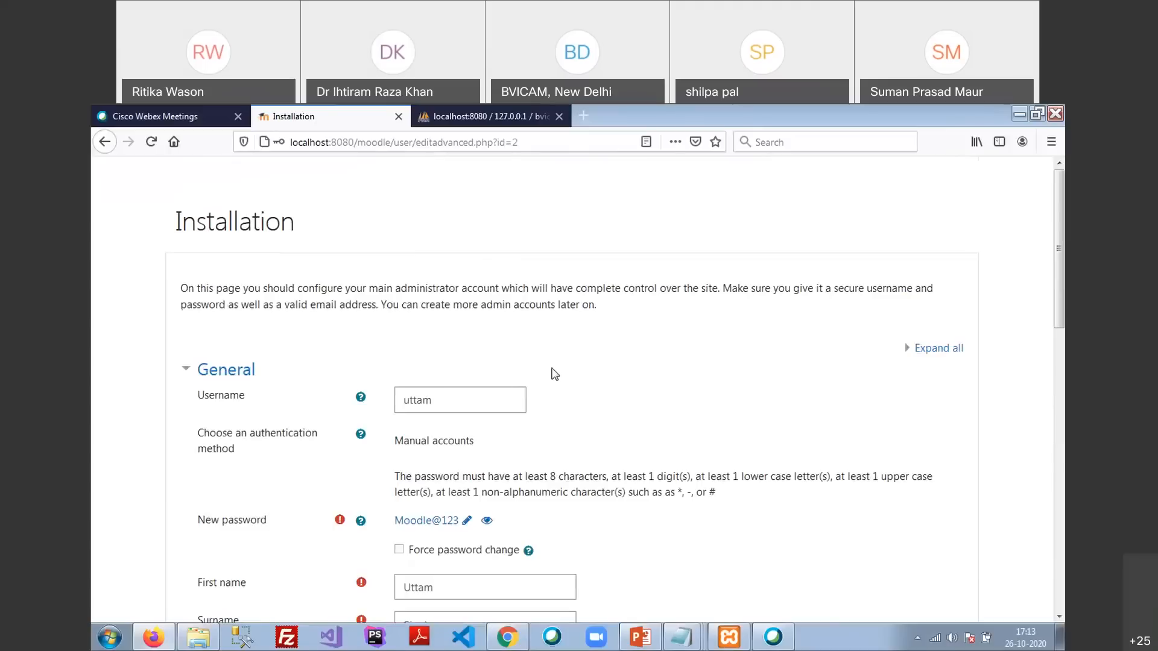
scroll(555, 374, "down", 10)
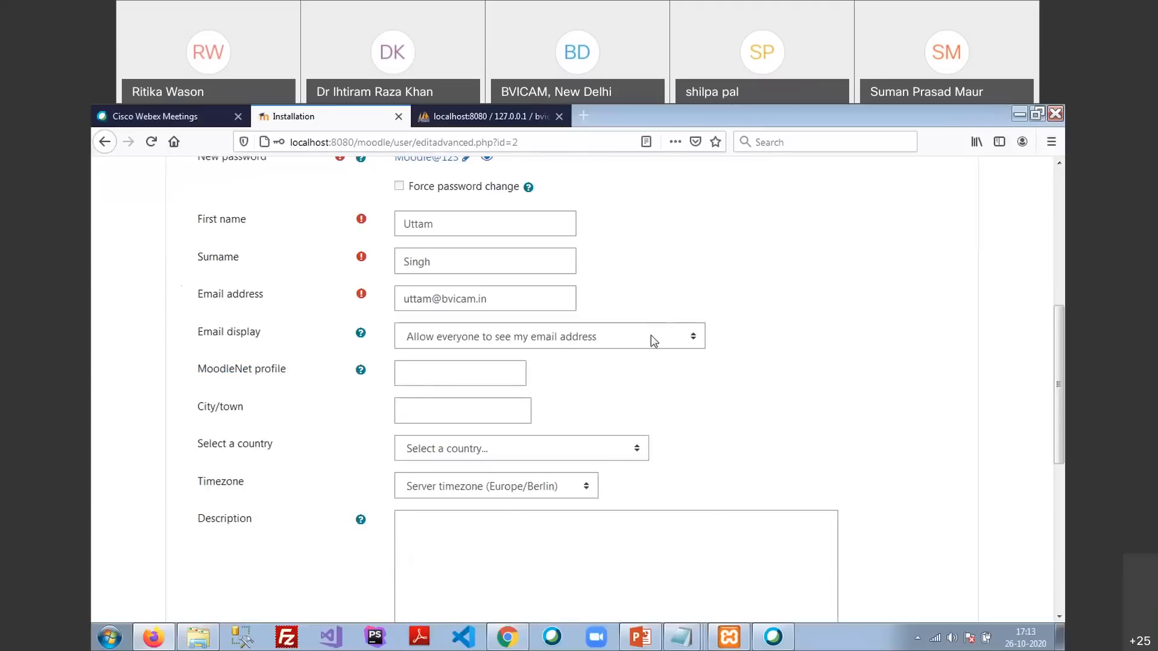
left_click(650, 341)
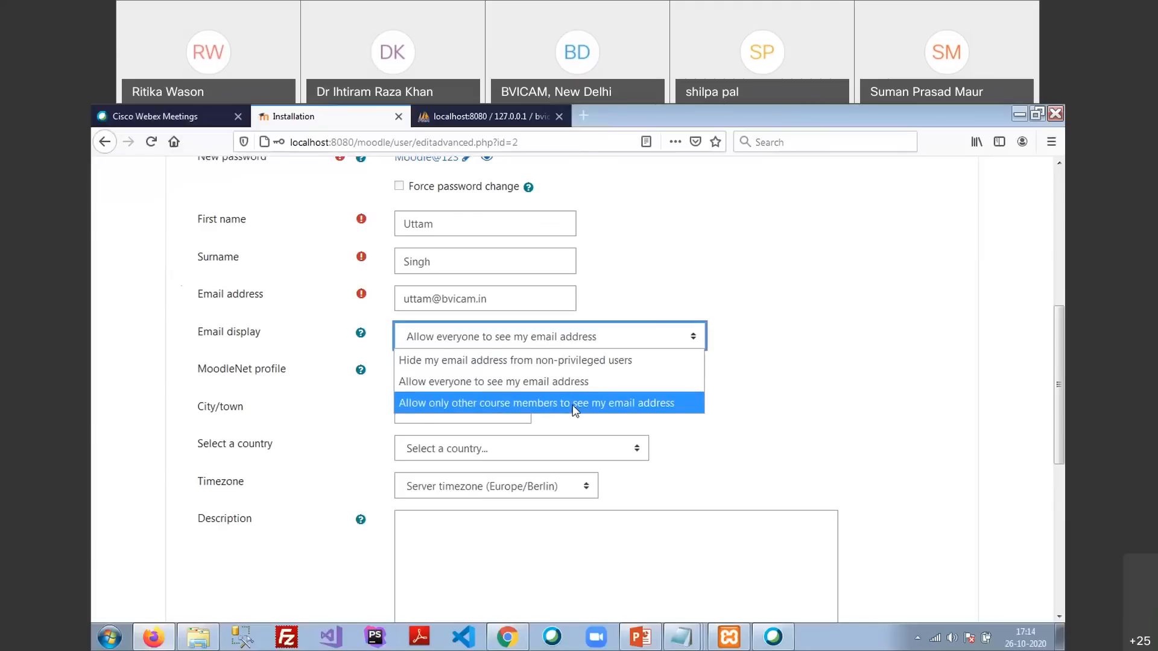
left_click(554, 383)
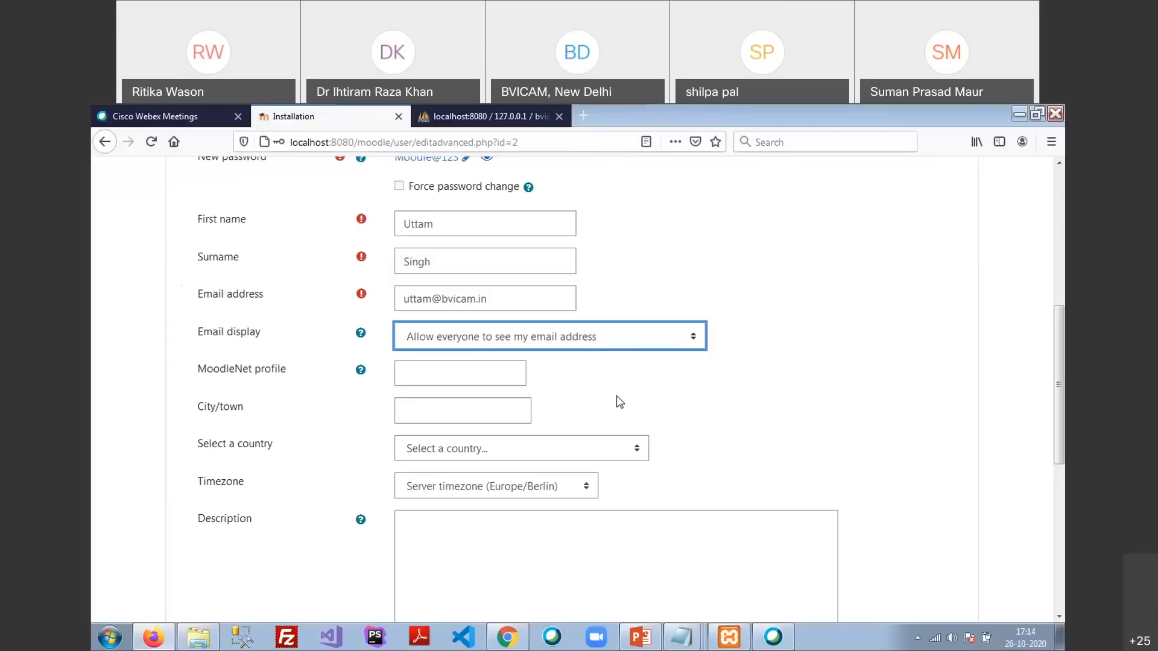
left_click(428, 375)
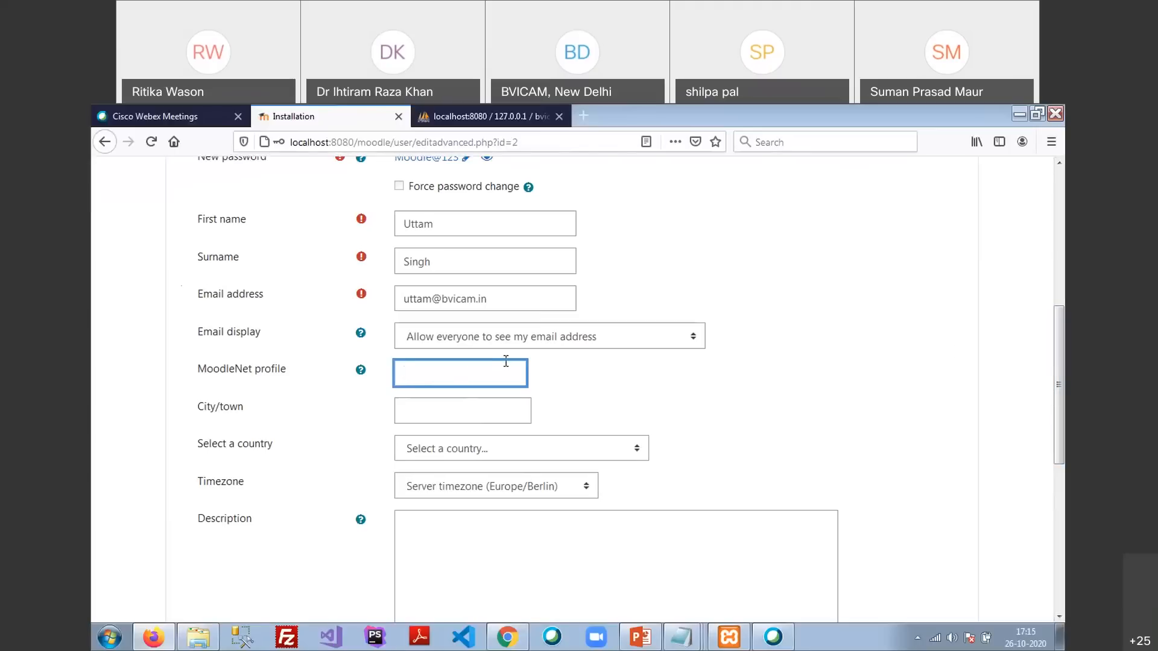
Enter Delhi as the admin's city/town, fixing the mistyped capitalisation
left_click(464, 414)
type("DElhi")
key("Tab")
double_click(465, 414)
type("Delhi")
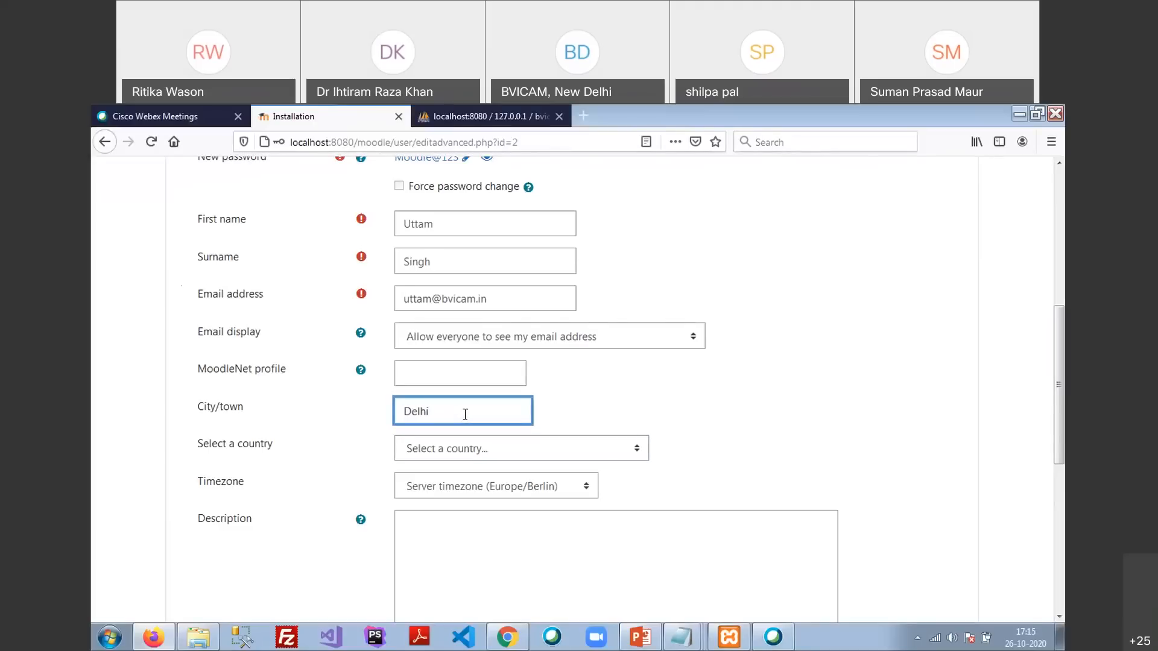
Choose India as the admin's country
key("Tab")
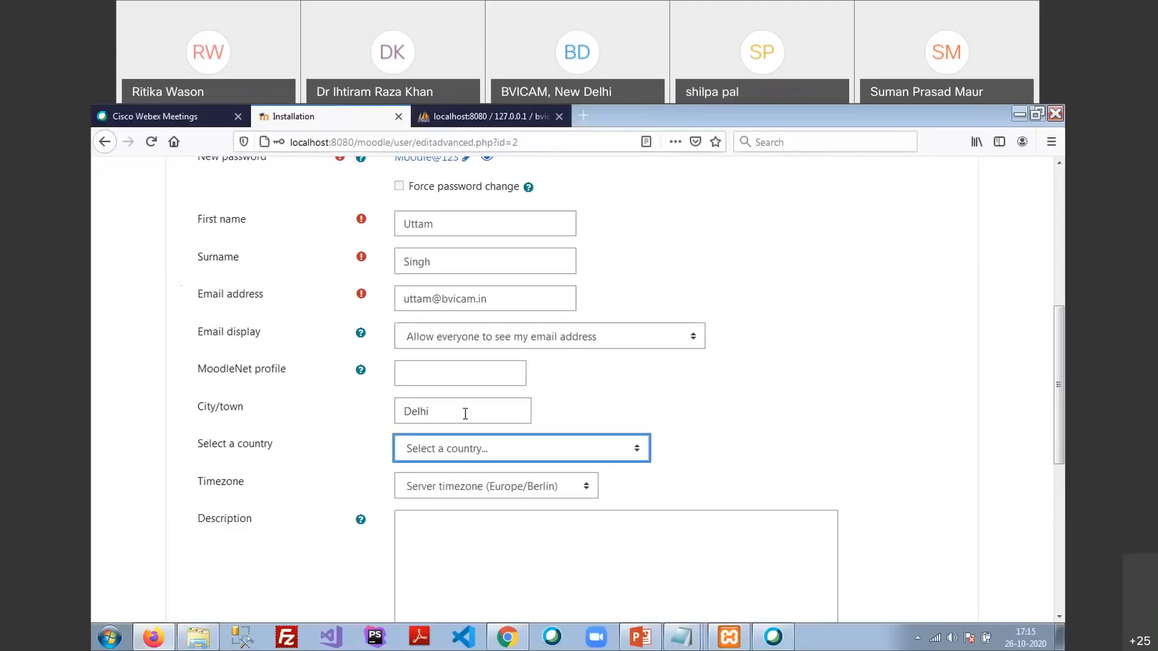
left_click(504, 450)
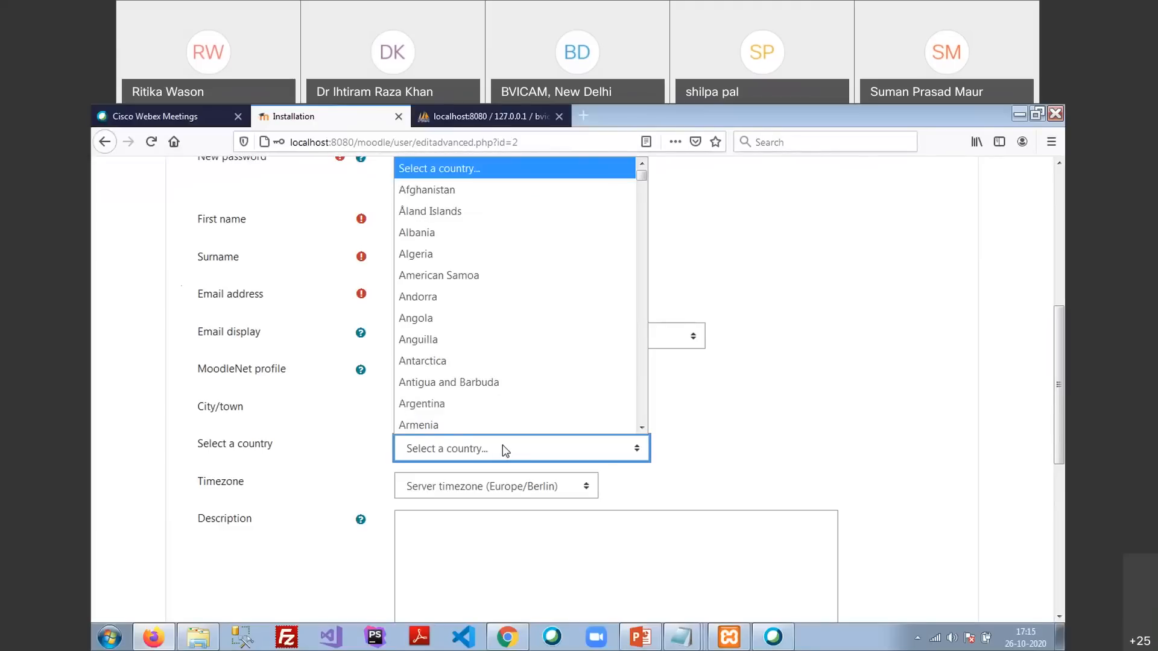
type("india")
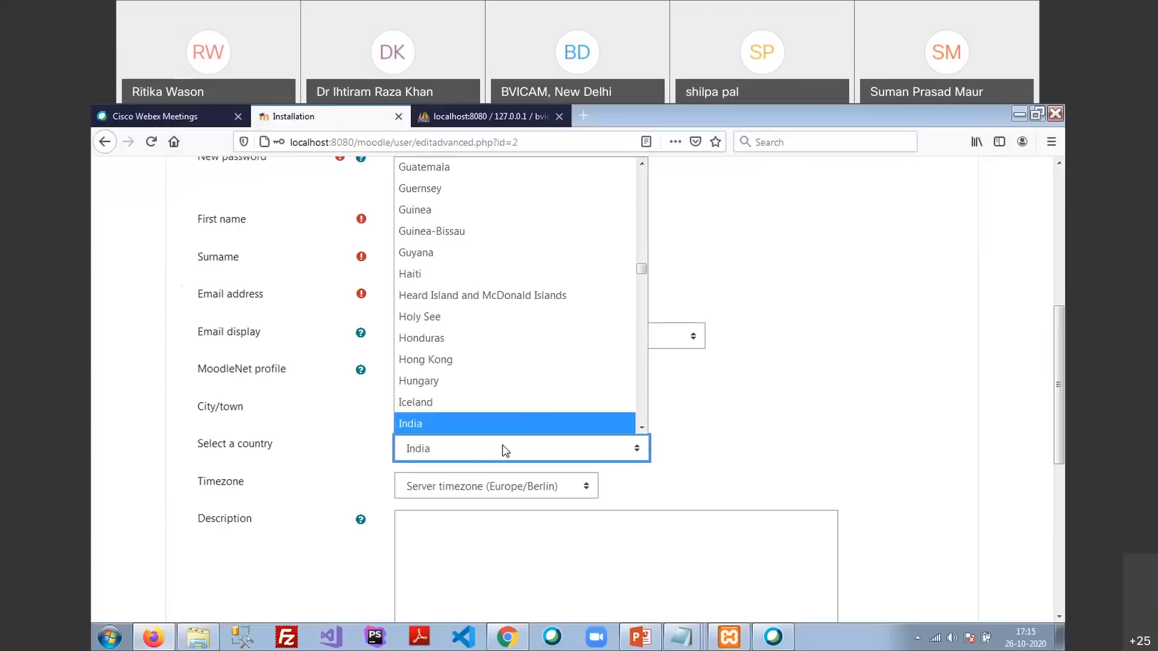
left_click(433, 424)
left_click(663, 476)
scroll(657, 470, "down", 2)
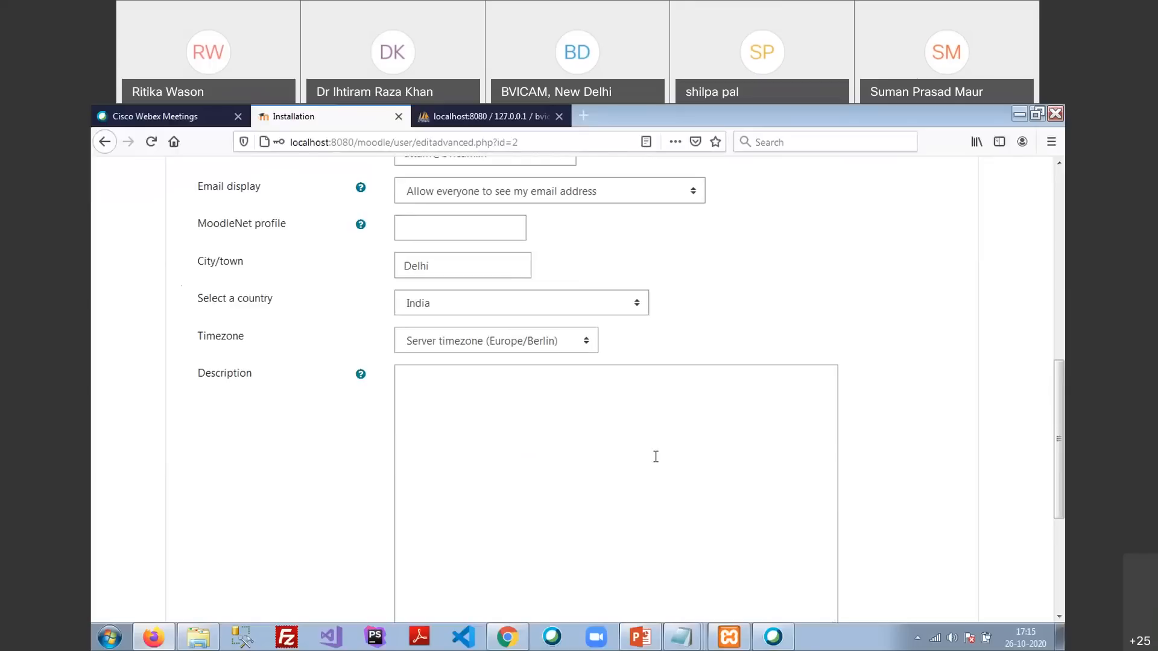
Open the Timezone dropdown and scroll up to the Asia entries around Asia/Kolkata
left_click(574, 349)
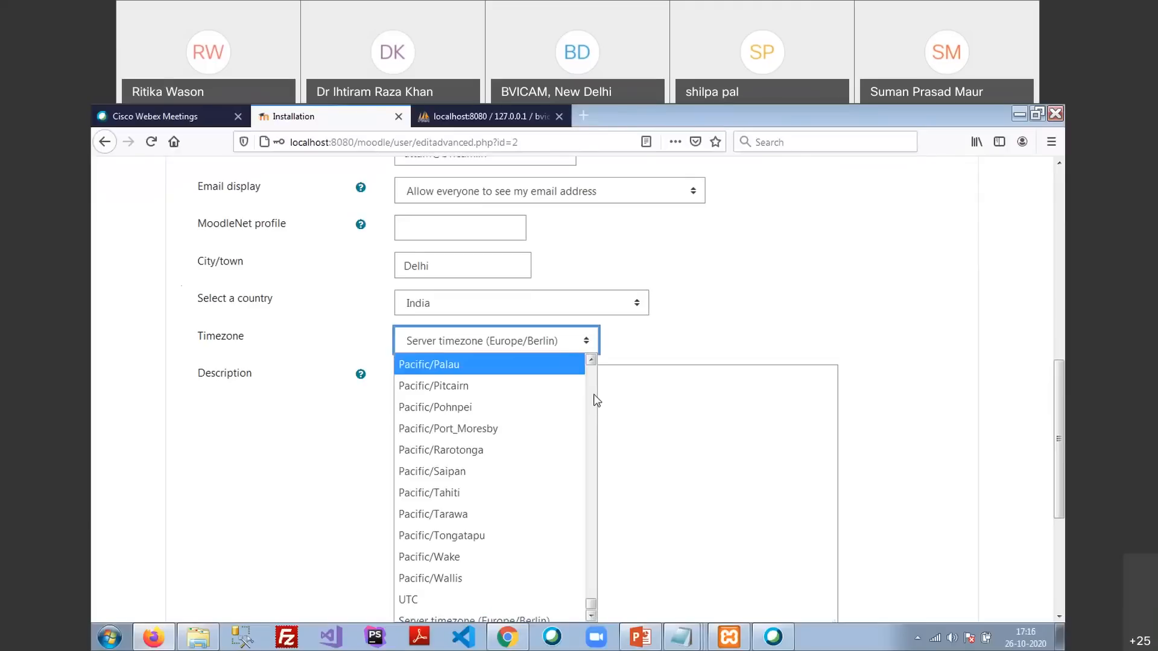
scroll(522, 432, "up", 20)
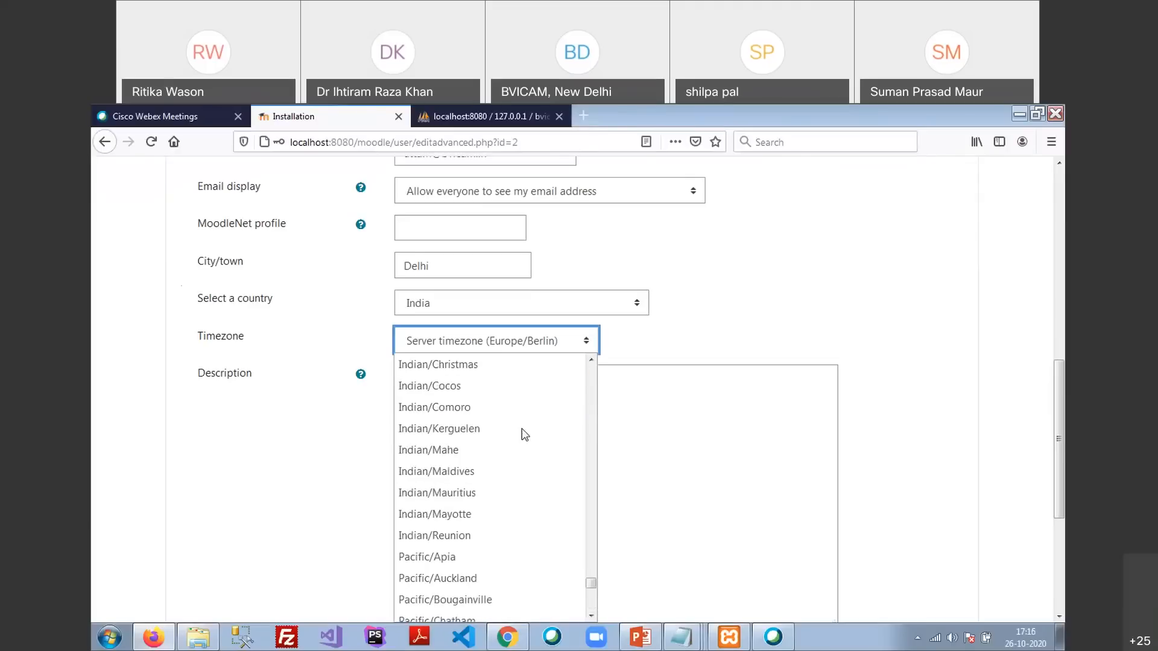
scroll(522, 432, "up", 7)
scroll(522, 432, "up", 8)
scroll(524, 431, "up", 10)
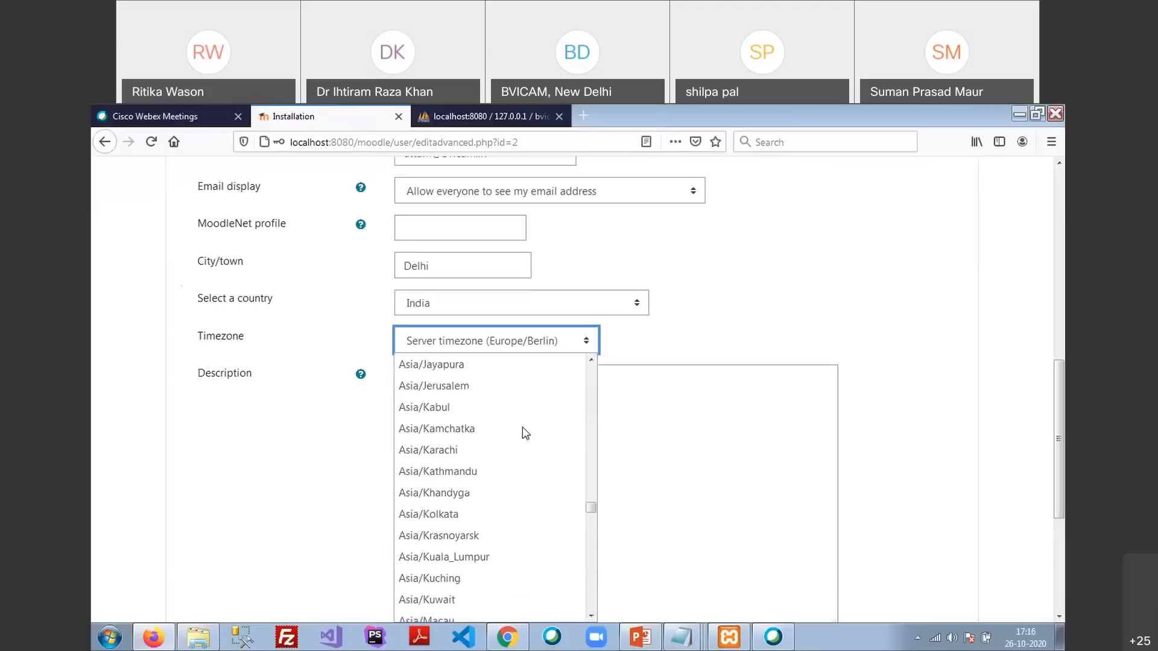
Set the timezone to Asia/Kolkata and submit the profile with the description left empty
left_click(468, 515)
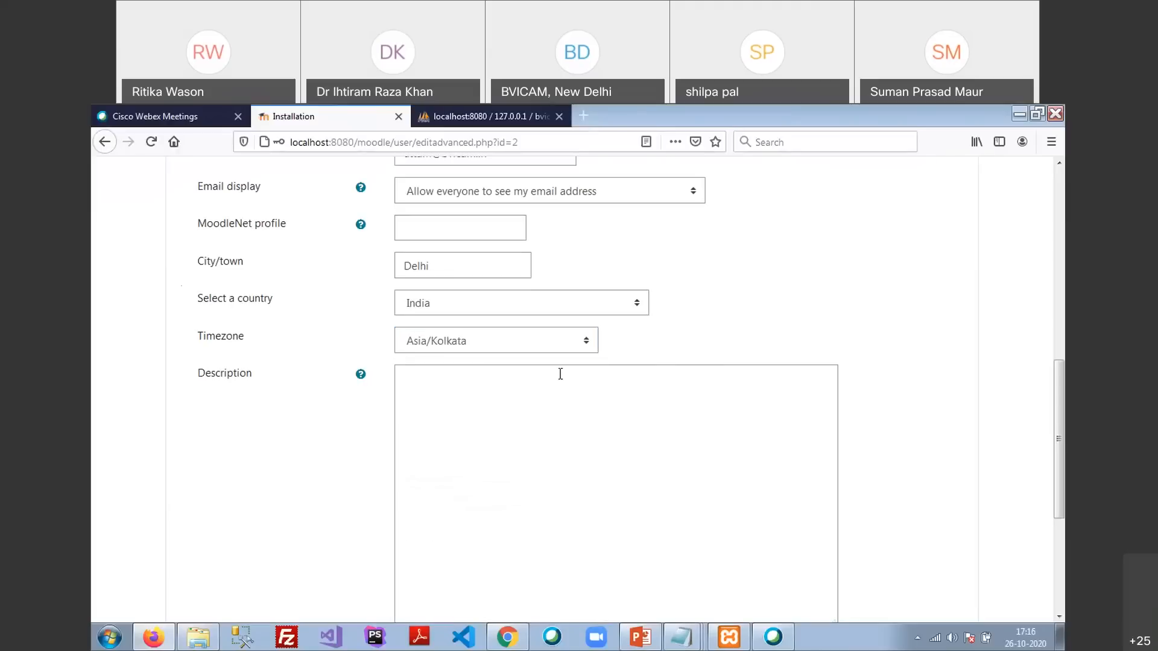
scroll(560, 374, "down", 1)
scroll(560, 374, "down", 3)
left_click(492, 254)
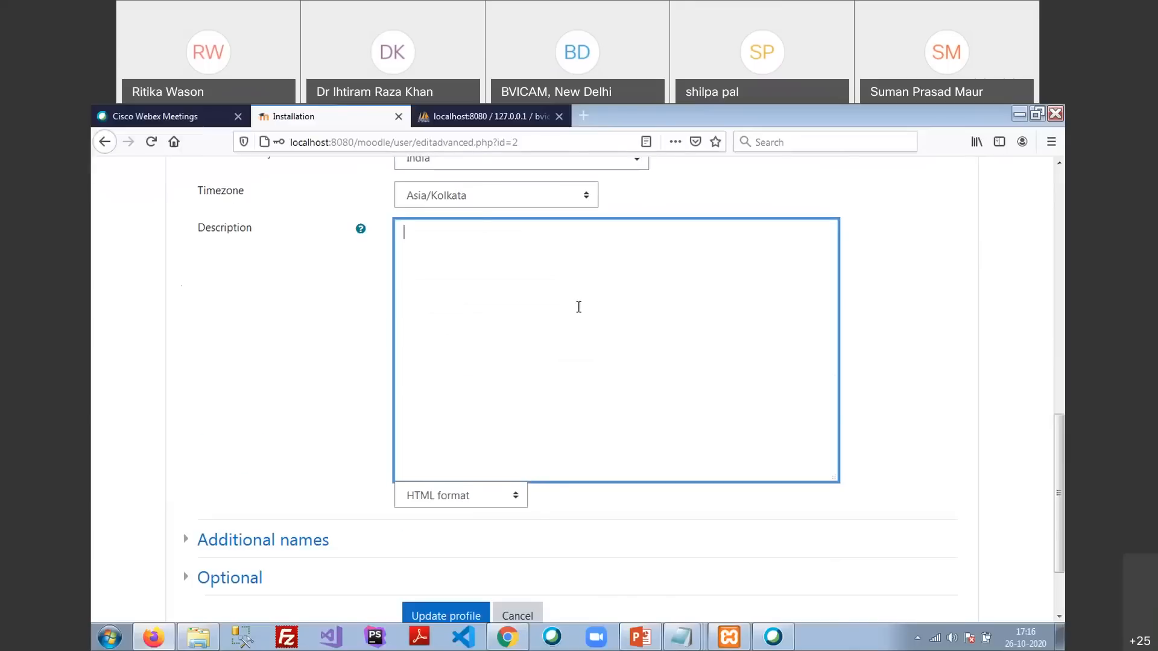
scroll(513, 416, "down", 3)
left_click(452, 519)
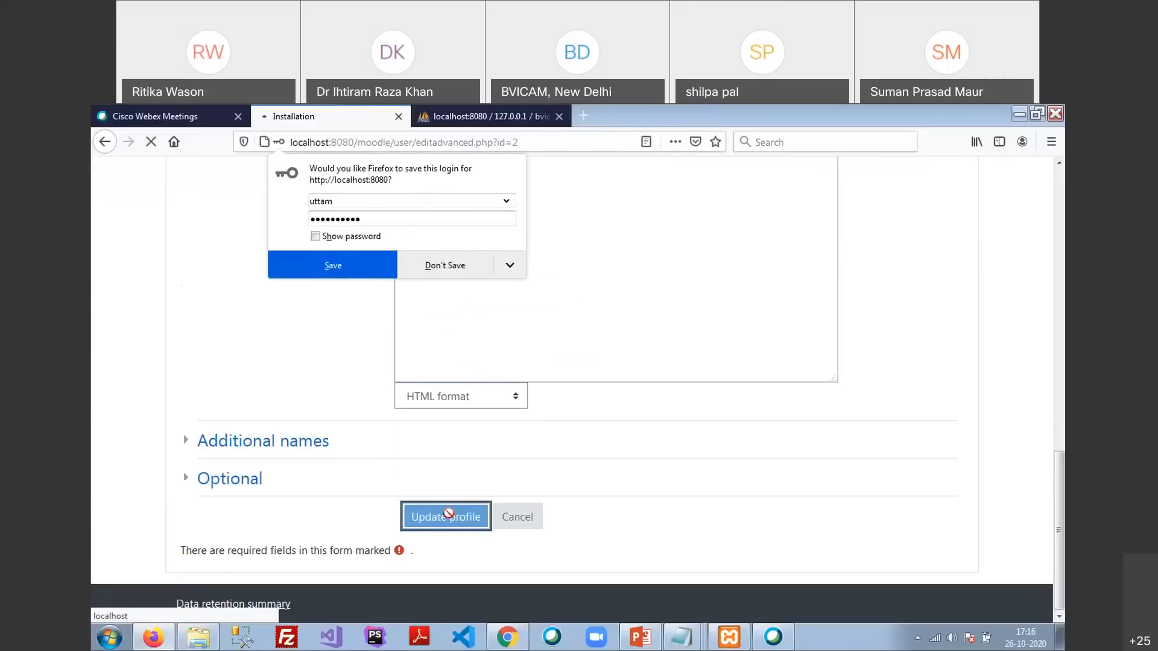
Decline Firefox's offer to save the login
left_click(475, 271)
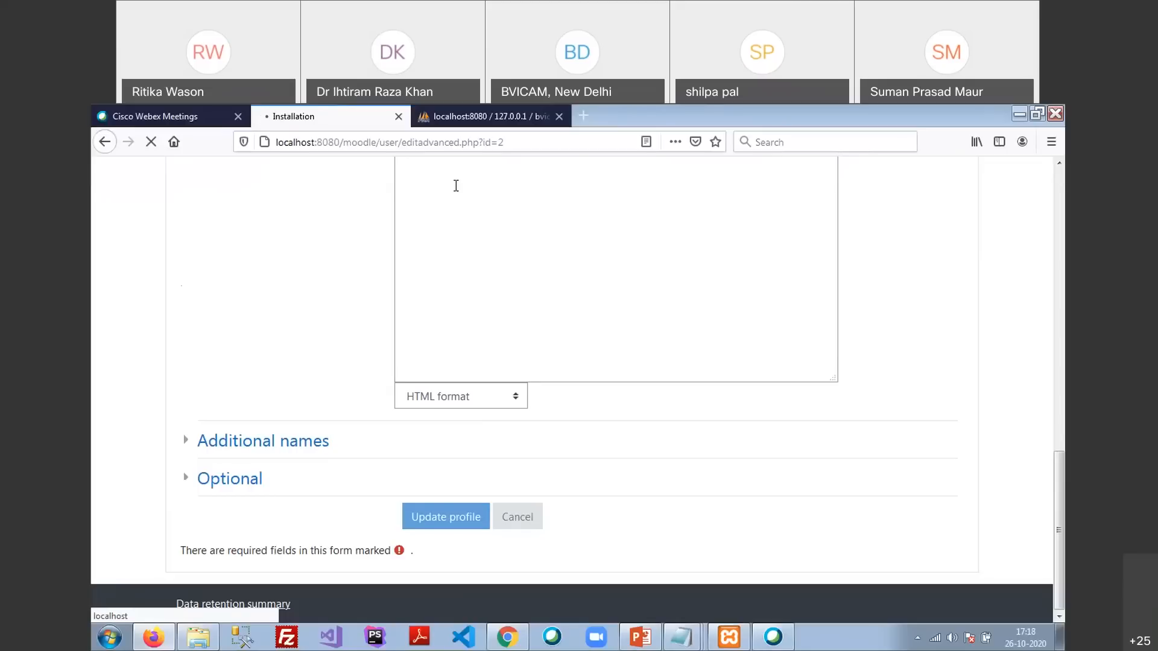
Reload the editadvanced.php profile page from the address bar
left_click(567, 139)
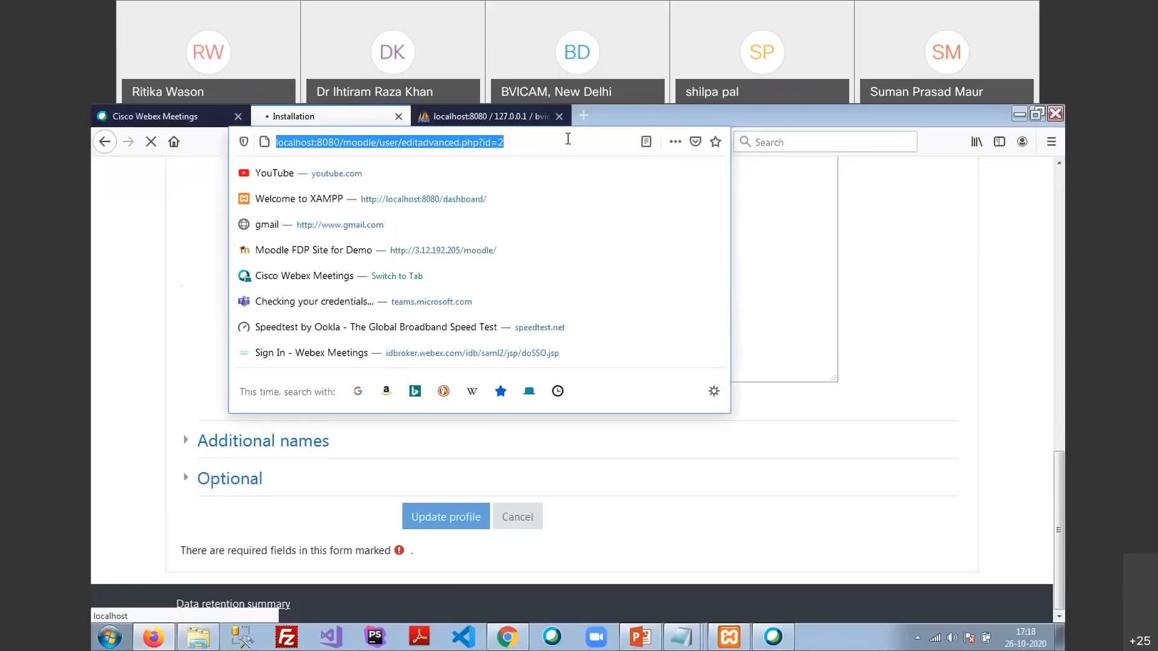
left_click(193, 235)
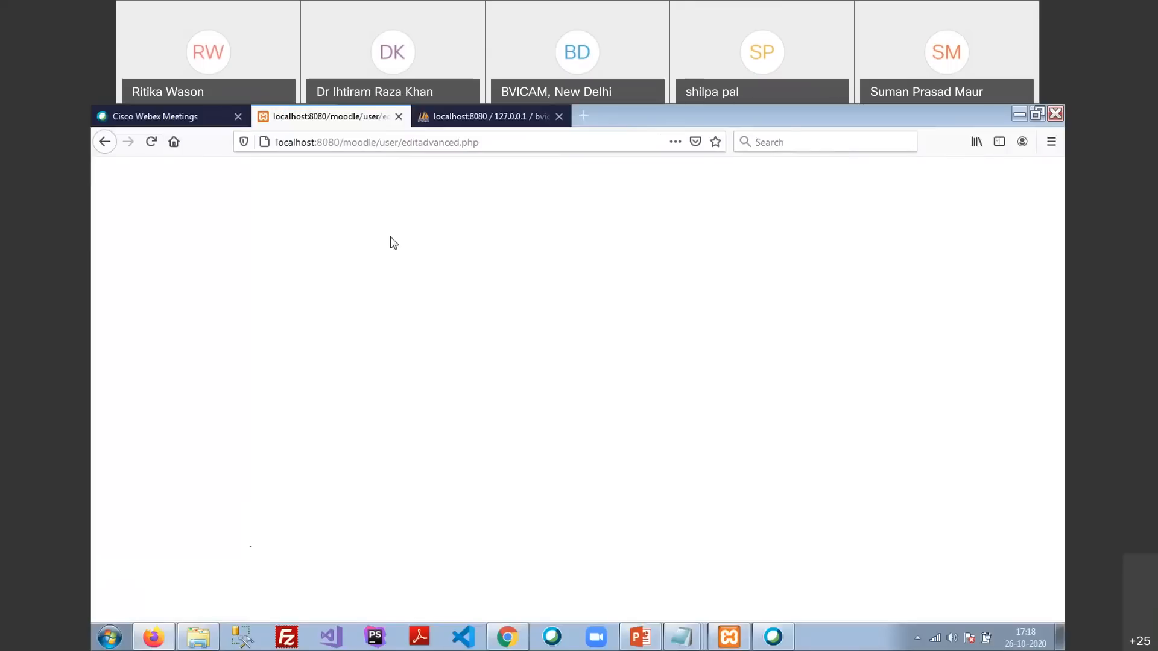
left_click(518, 143)
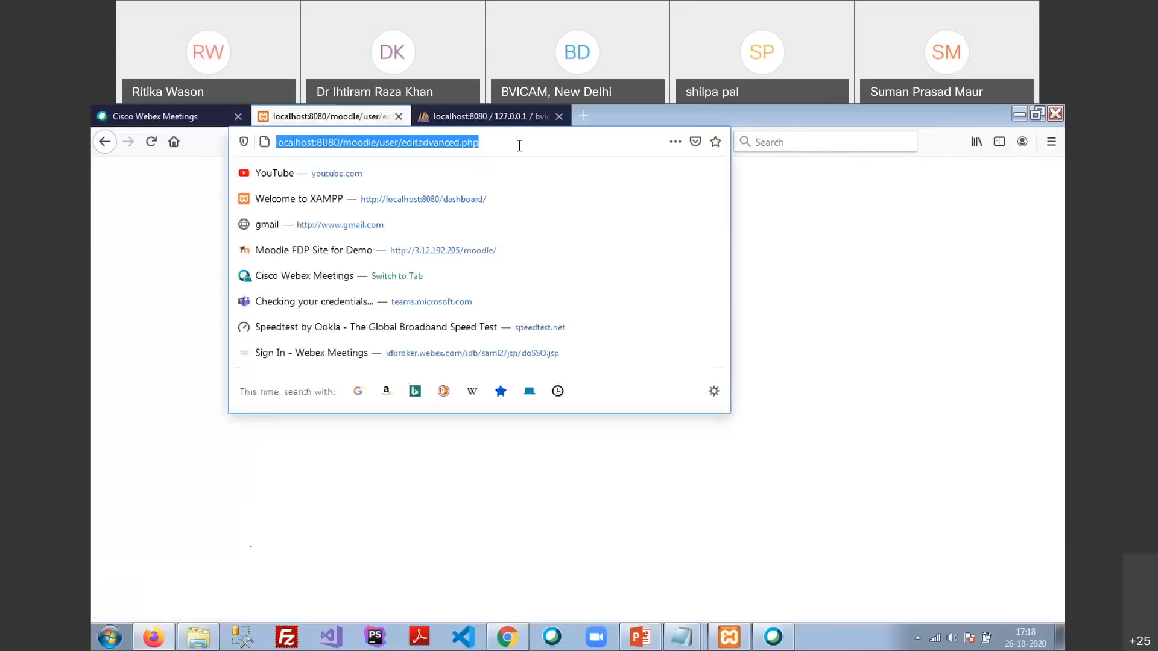
key("Return")
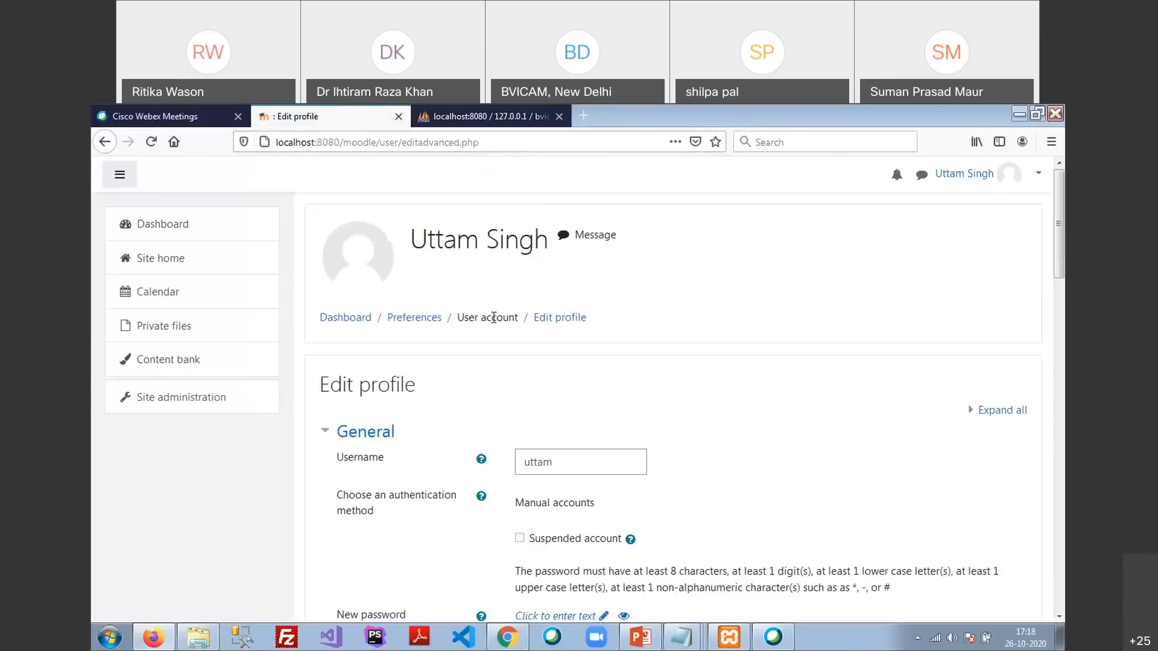
Submit the profile with Update profile again, scrolling through the form while it loads
scroll(480, 323, "down", 20)
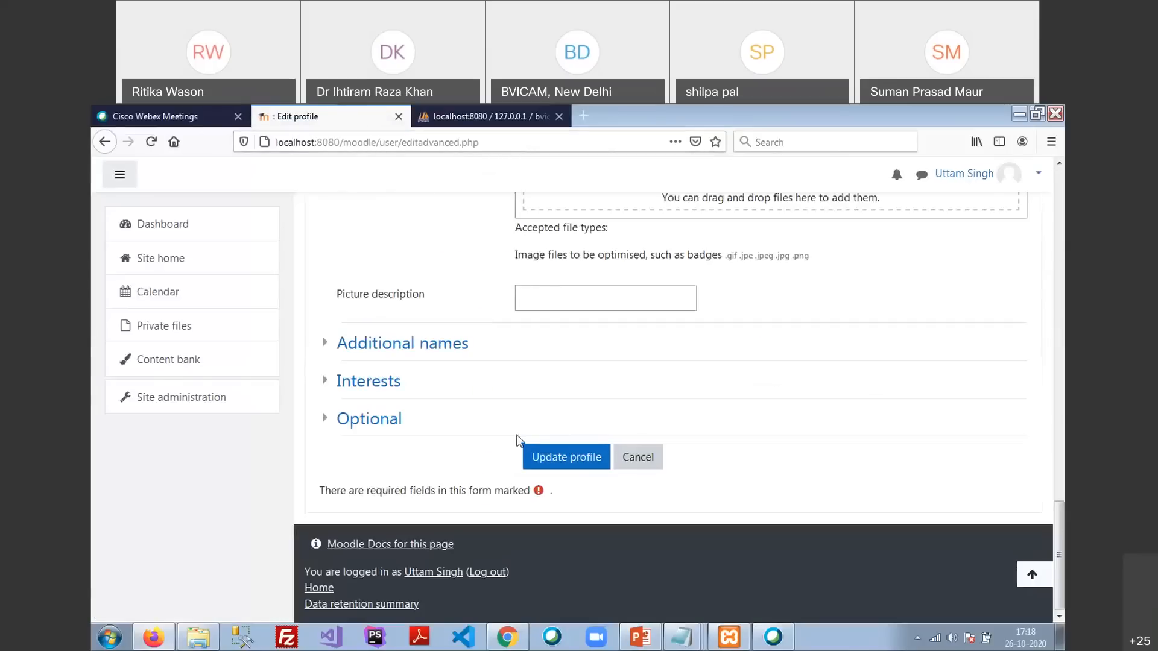
left_click(537, 457)
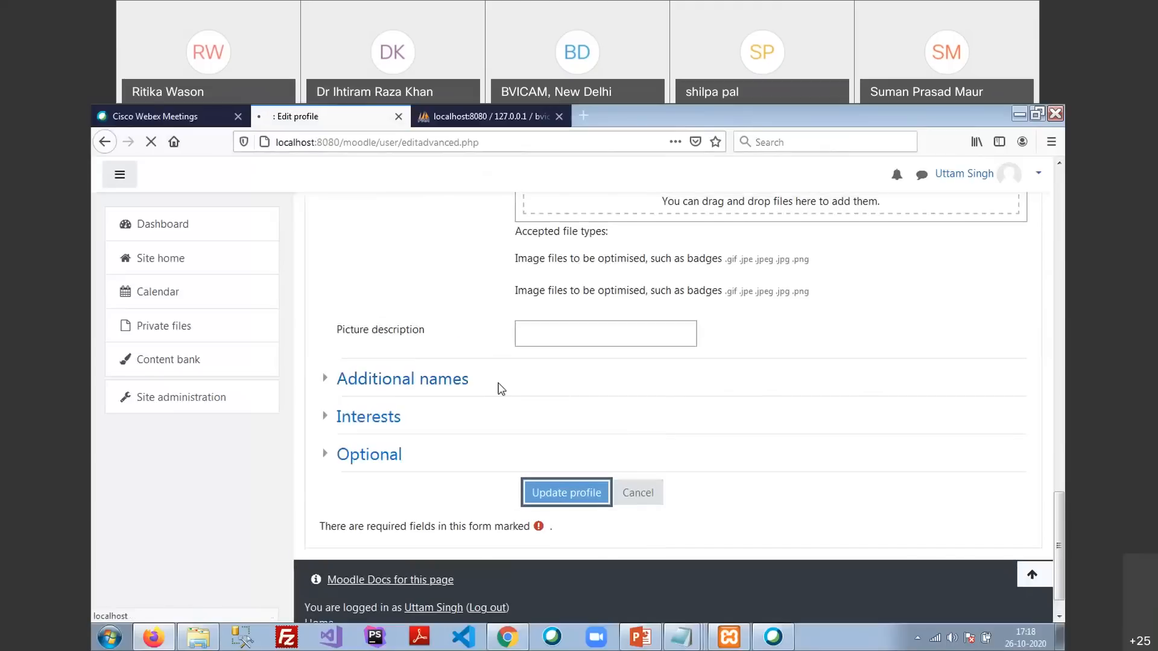
scroll(498, 388, "up", 20)
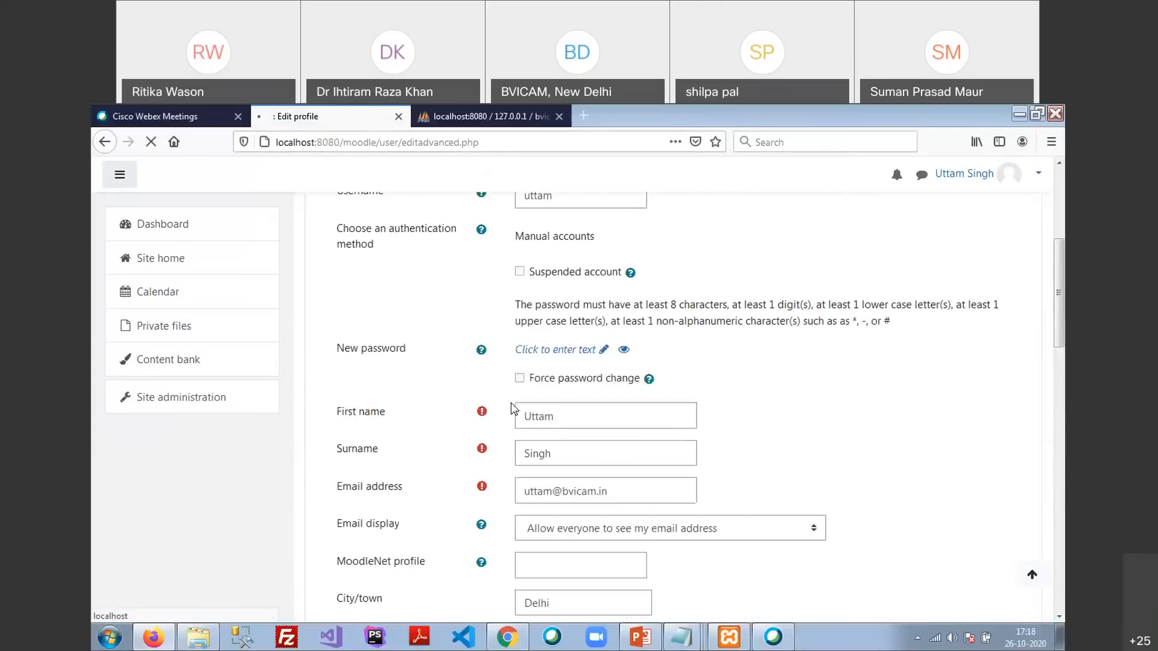
scroll(511, 402, "up", 2)
scroll(512, 403, "down", 6)
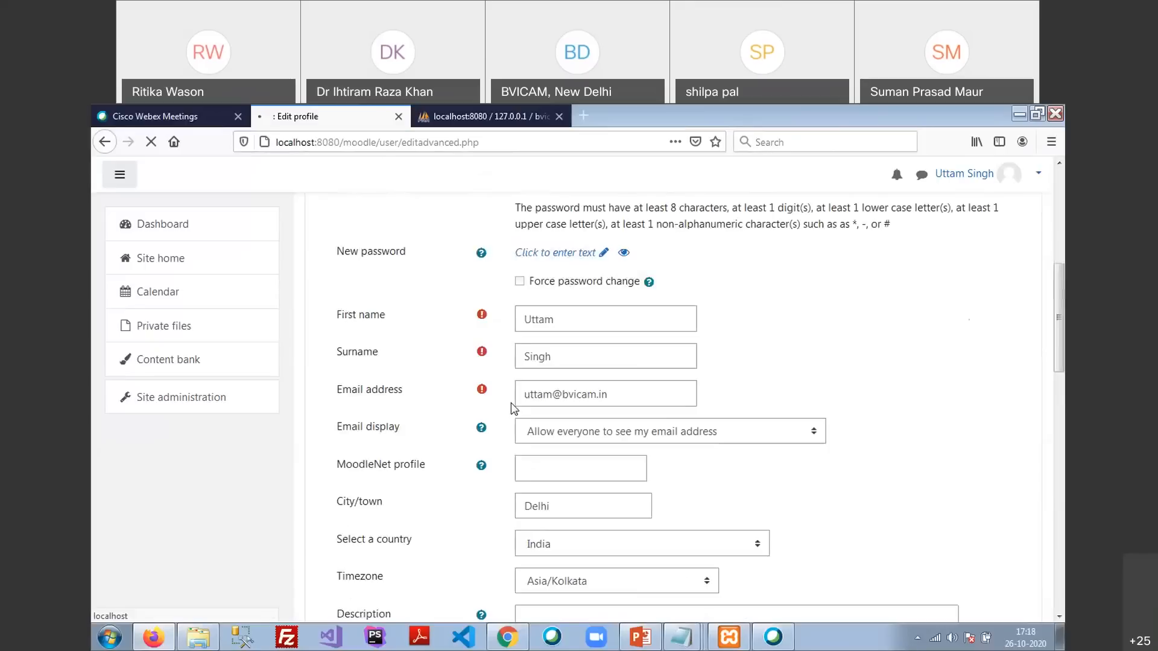
scroll(511, 407, "down", 3)
scroll(512, 408, "down", 3)
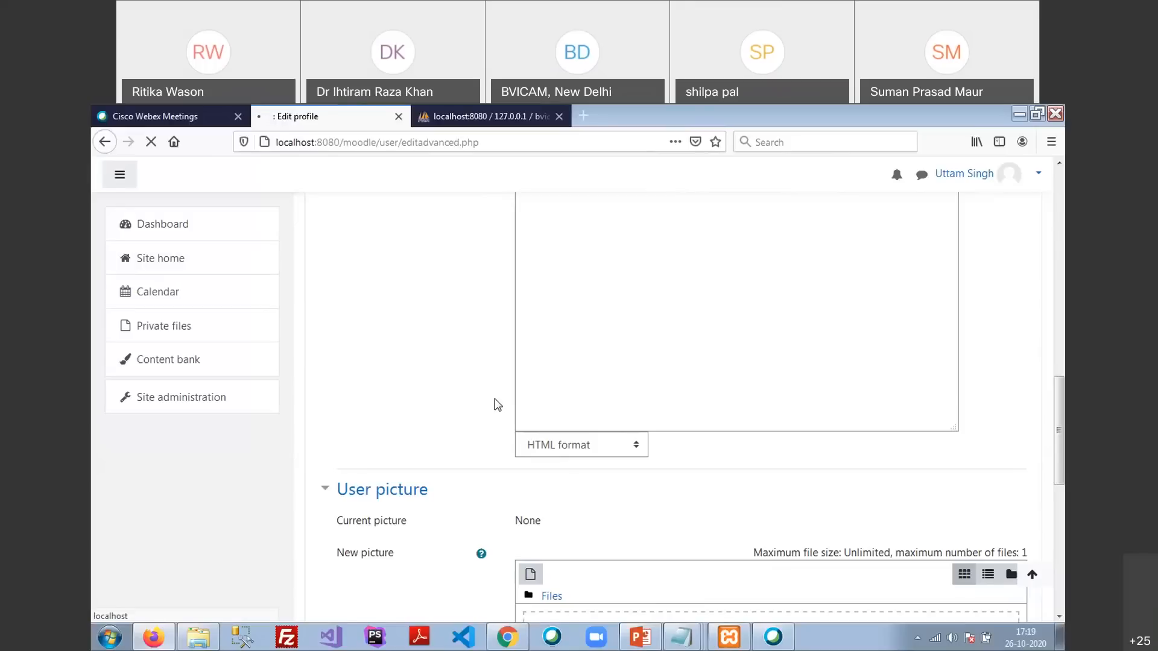
Open C:\xampp\moodledata in Explorer and select the cache, sessions, temp and trashdir folders
left_click(199, 640)
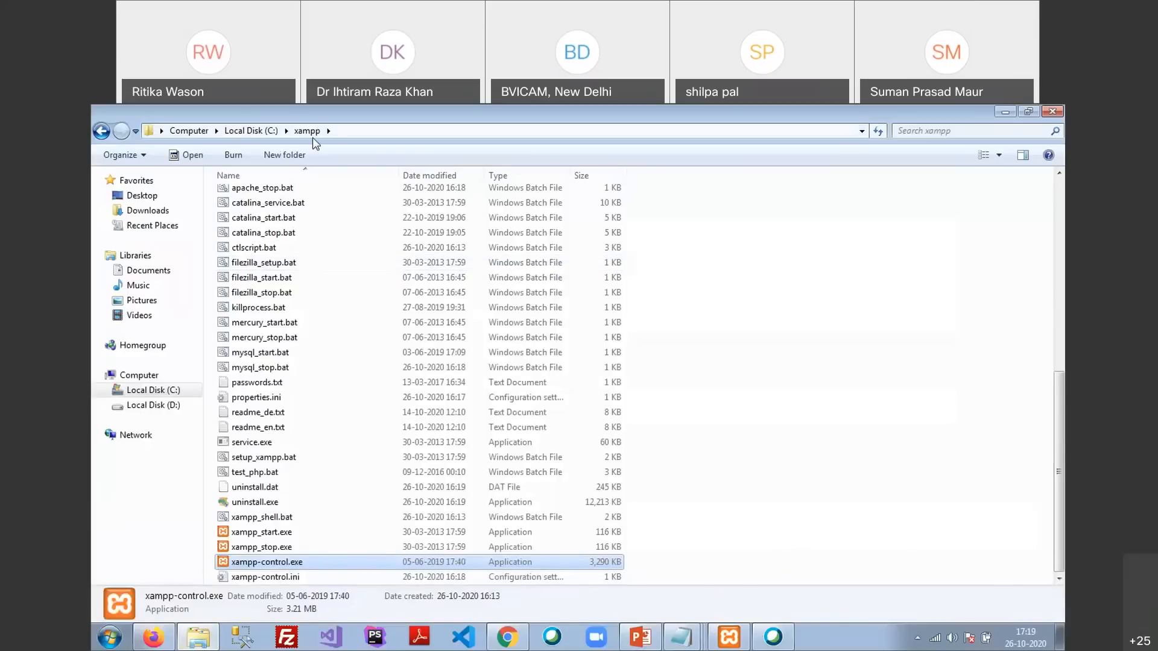
scroll(332, 319, "up", 7)
scroll(332, 320, "up", 1)
double_click(275, 351)
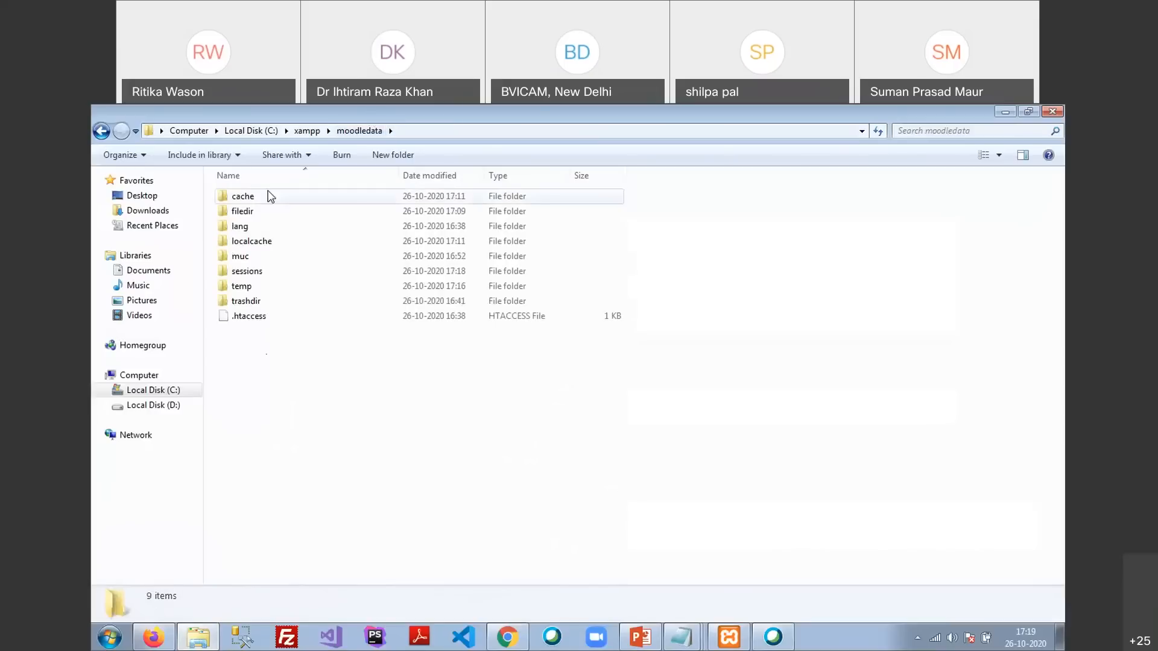
left_click(248, 197)
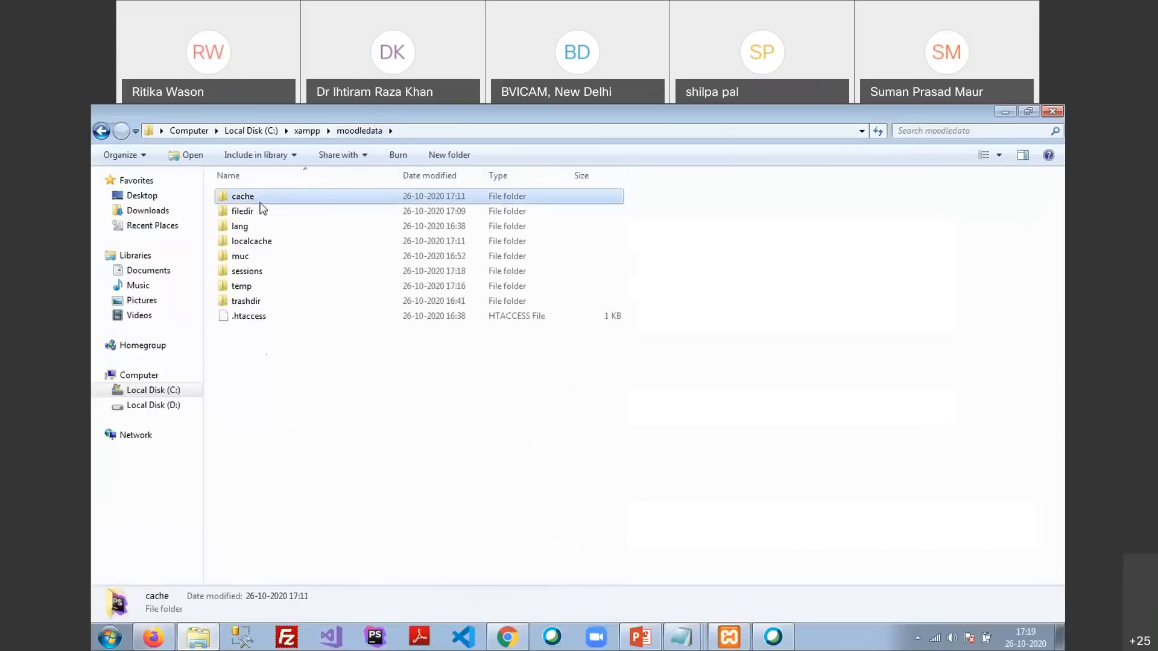
left_click(259, 272, "ctrl")
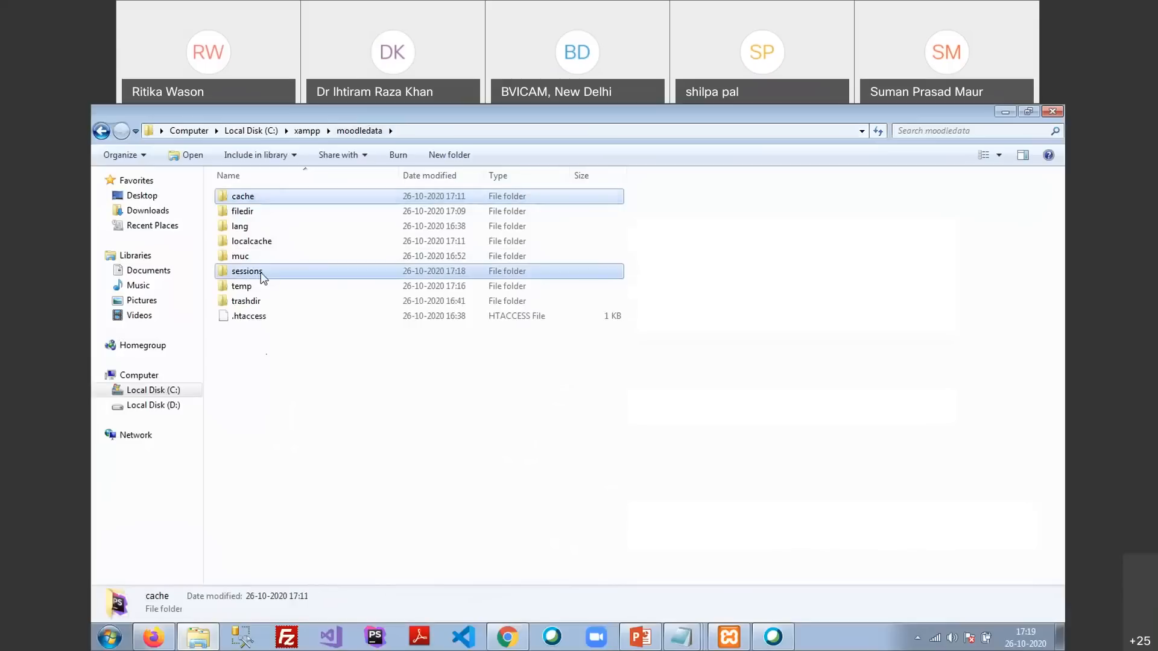
left_click(261, 286, "ctrl")
left_click(258, 301, "ctrl")
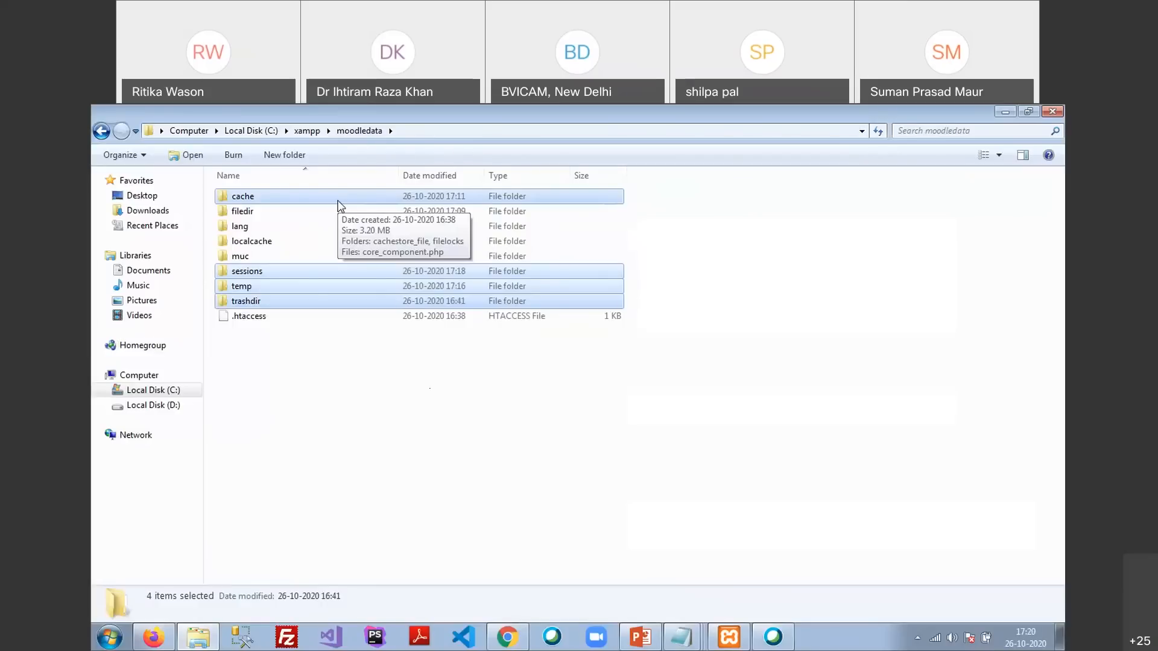
Highlight the redirect error heading and cookie explanation on the Firefox error page
key("alt+Tab")
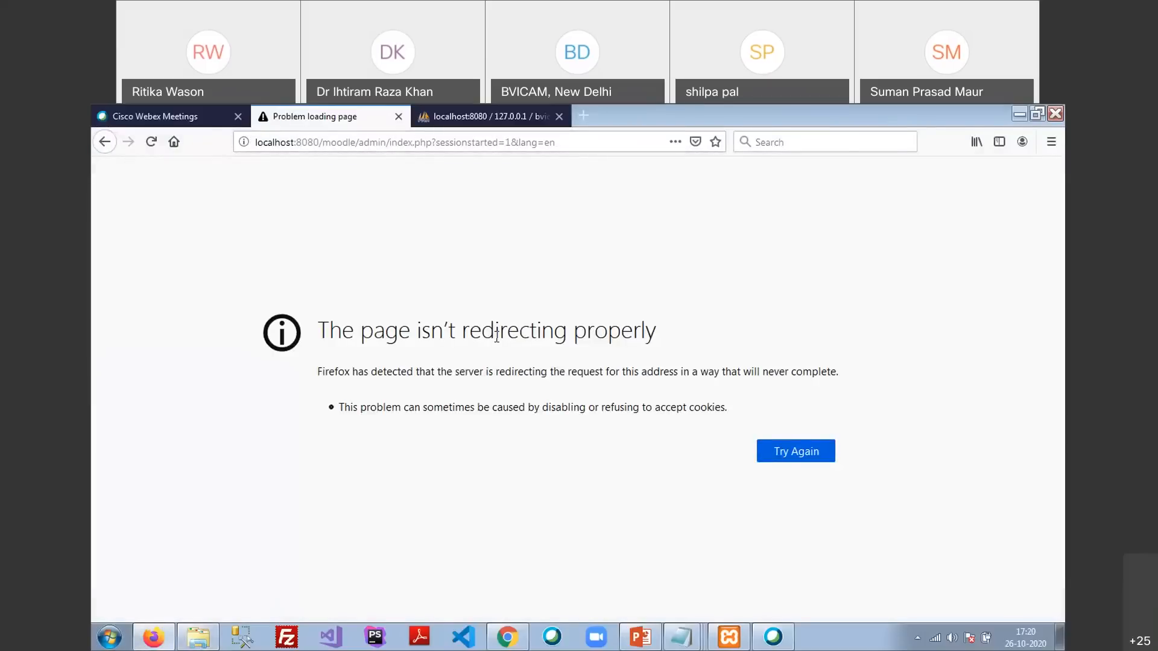
left_click_drag(410, 339, 607, 350)
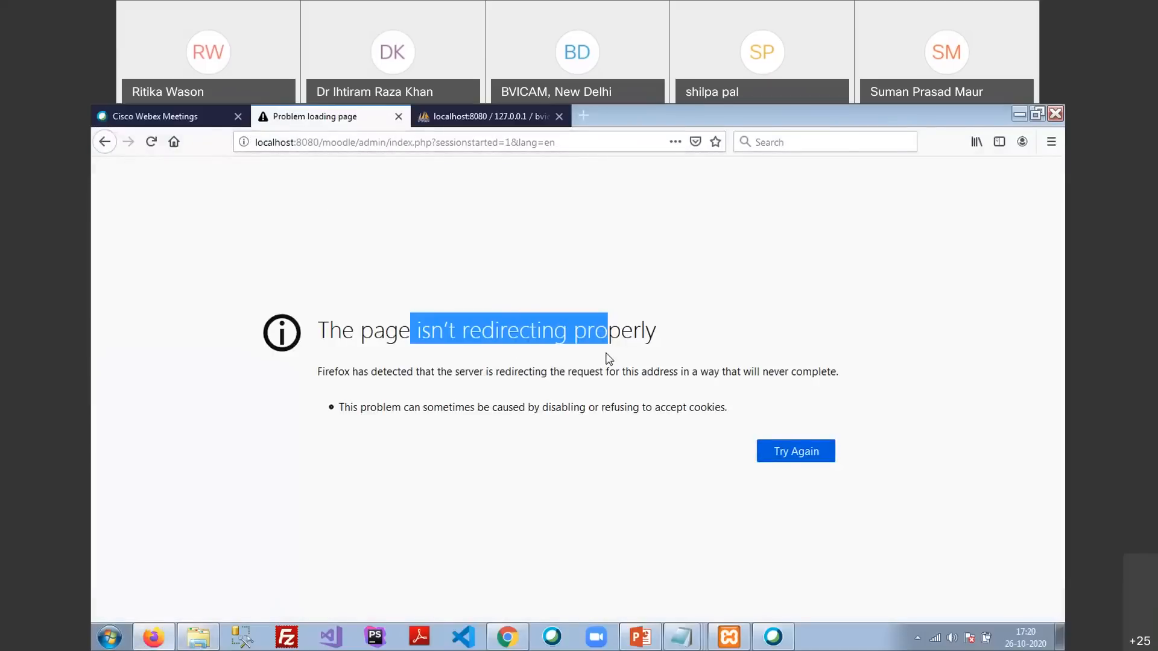
left_click_drag(383, 409, 712, 410)
Delete the four selected moodledata folders to the Recycle Bin and return to Firefox to reload
key("alt+Tab")
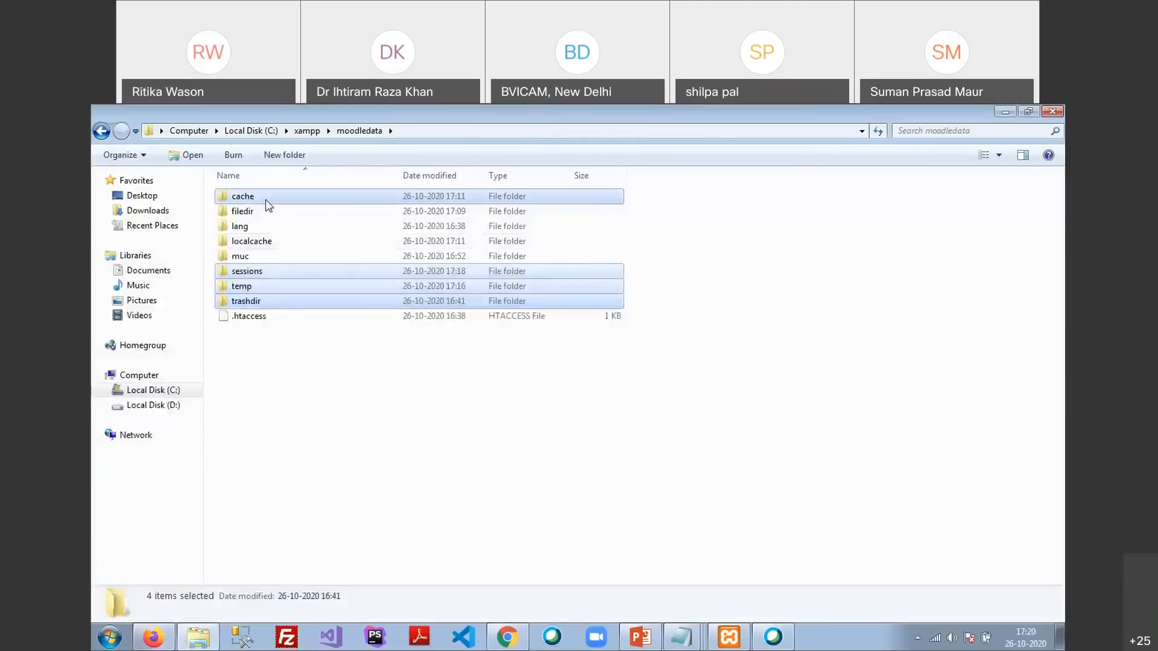
key("Delete")
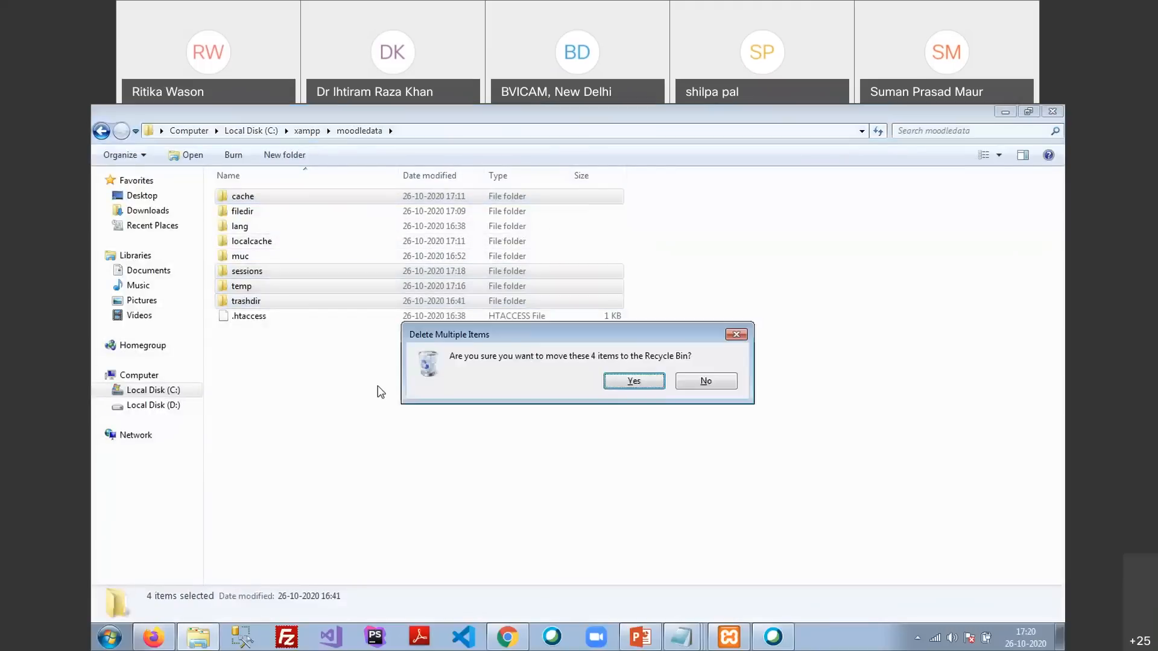
key("Return")
key("alt+Tab")
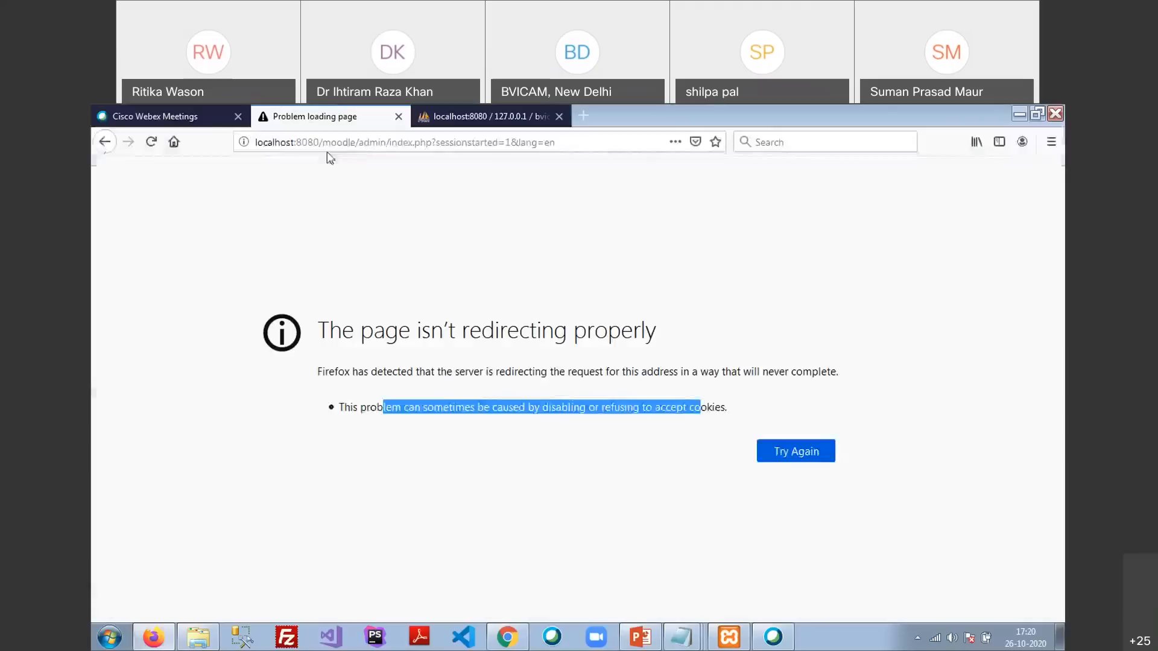
left_click(358, 145)
Reload the admin page, log back in with the administrator's username and password, and save the login in Firefox
key("Return")
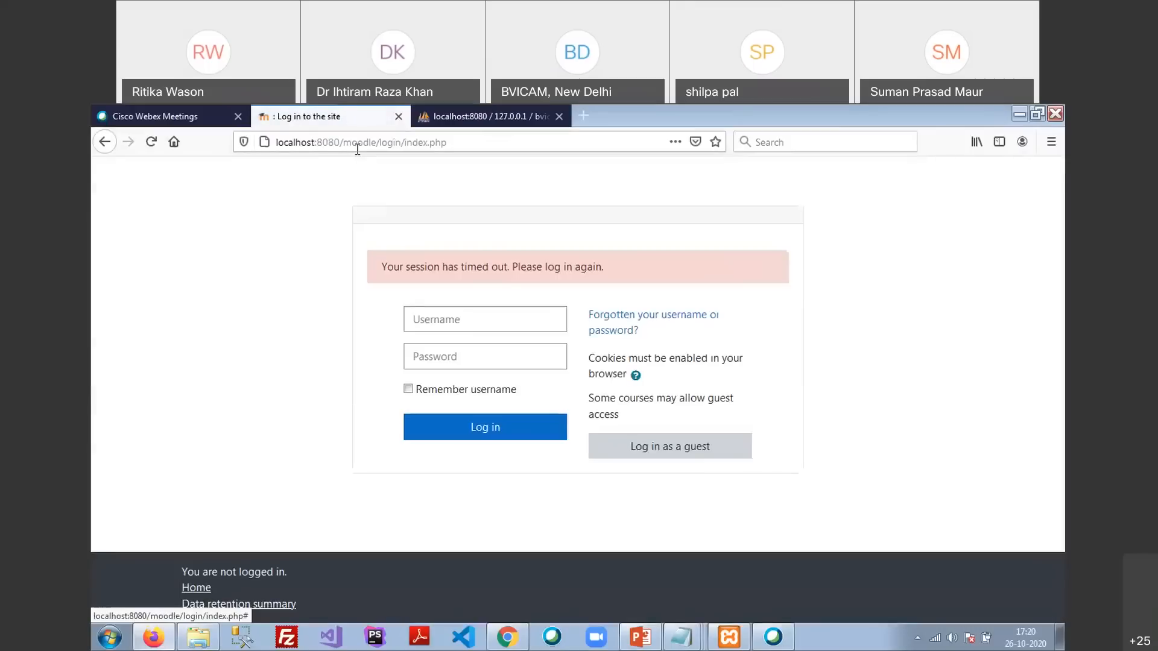
left_click(464, 324)
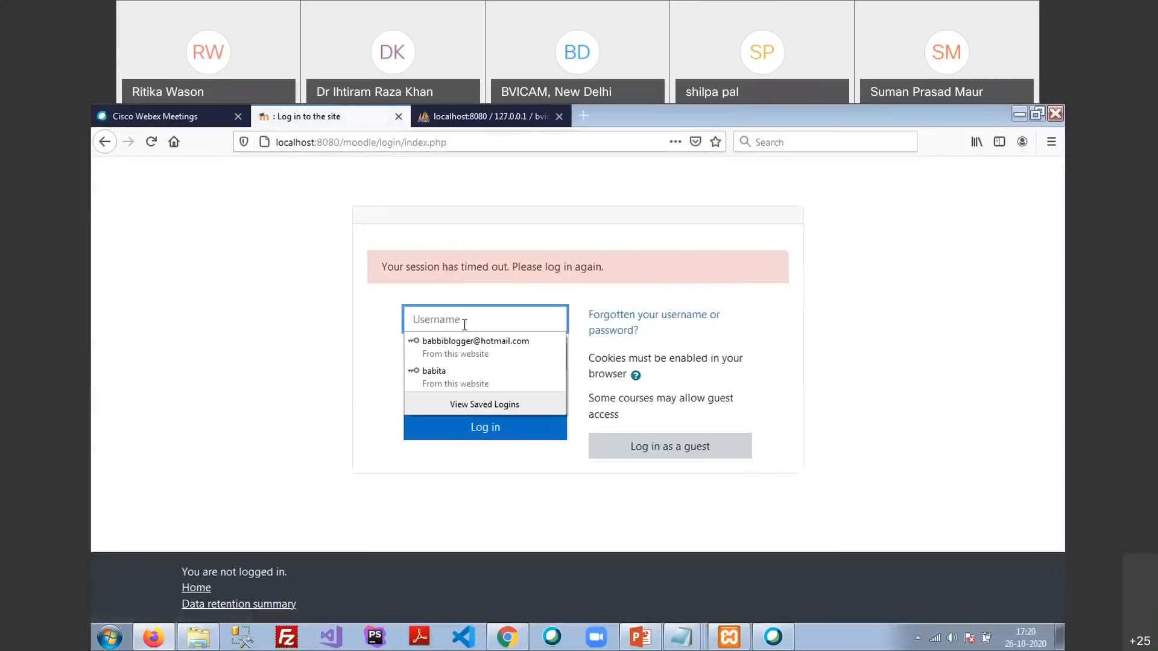
type("uttam")
key("Tab")
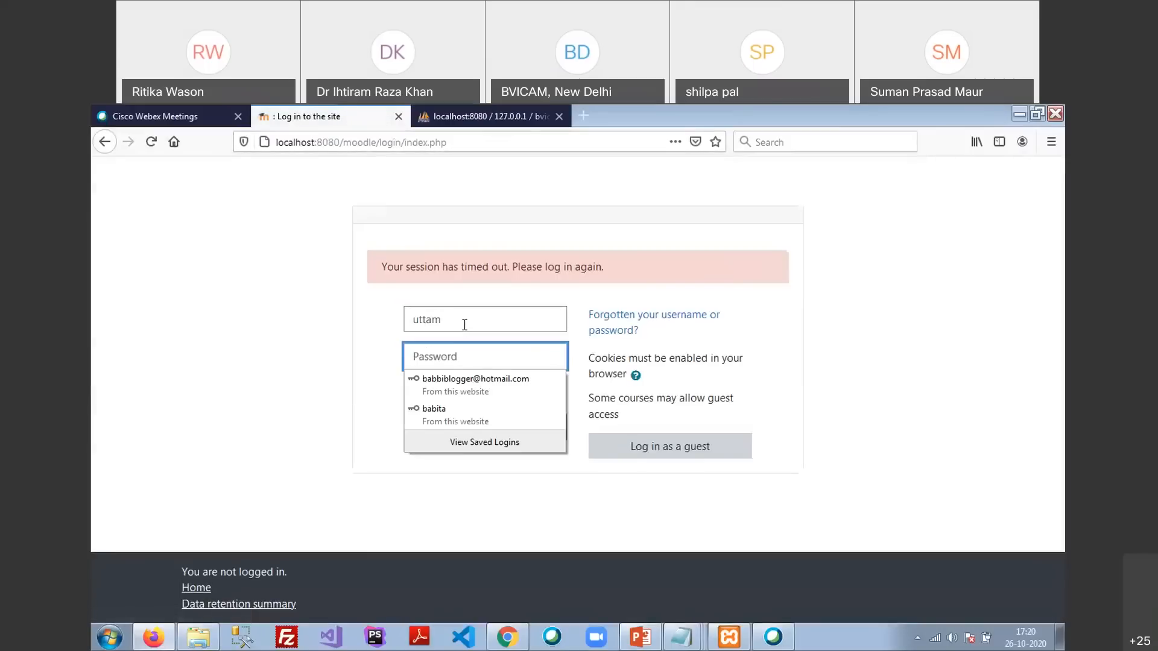
type("*******")
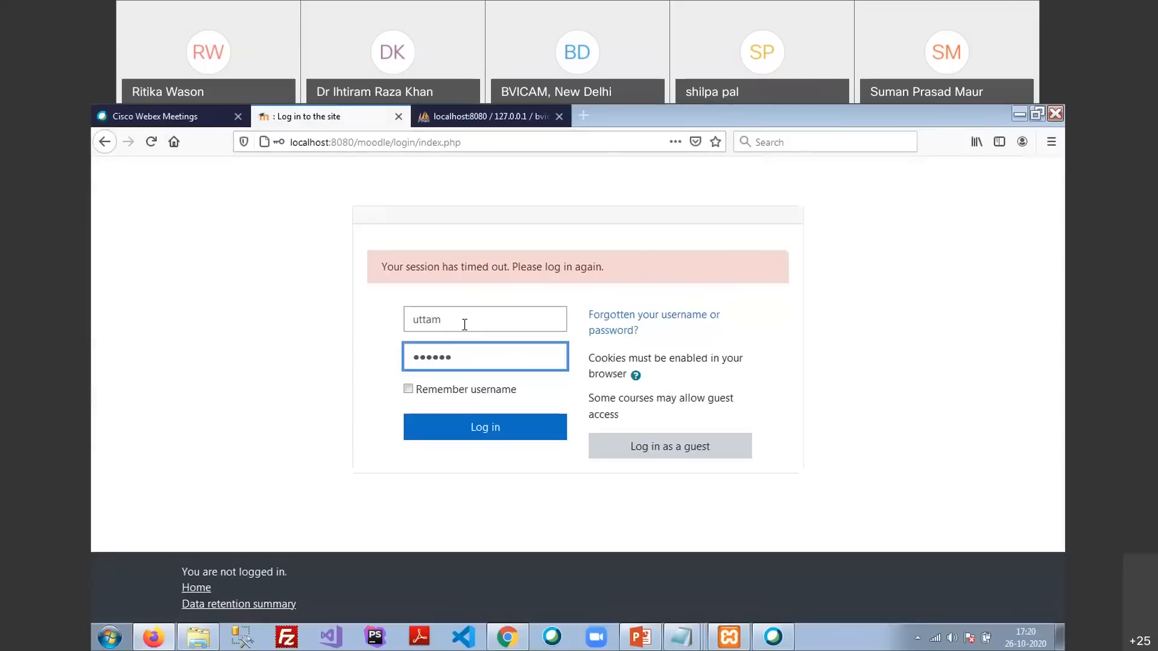
type("***")
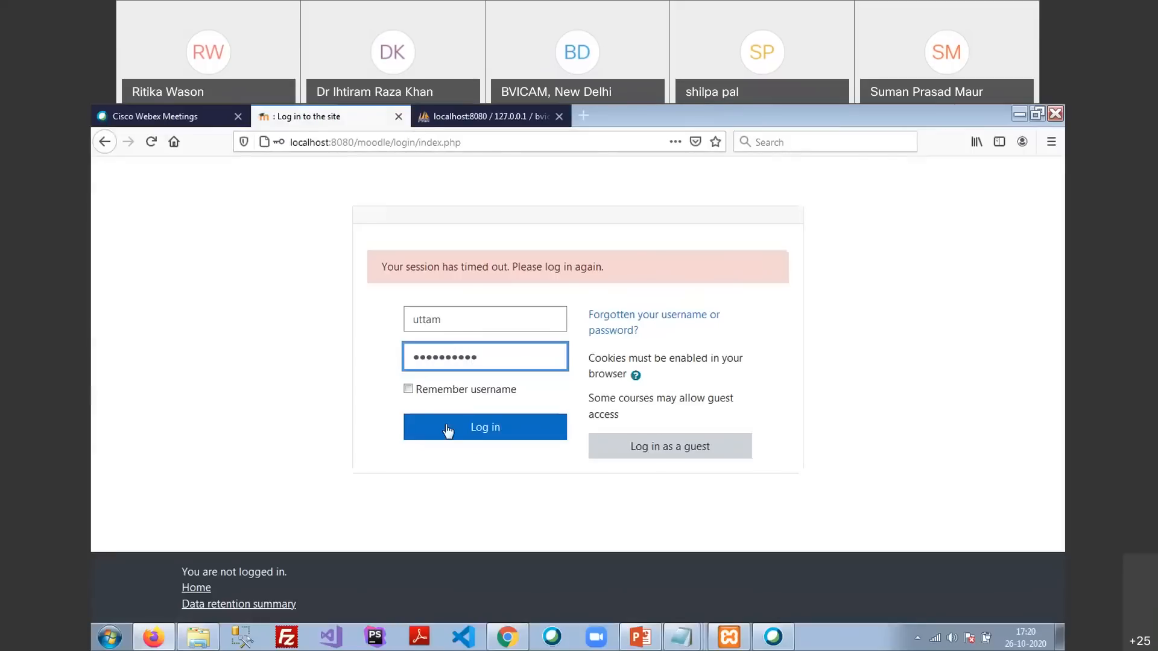
left_click(448, 430)
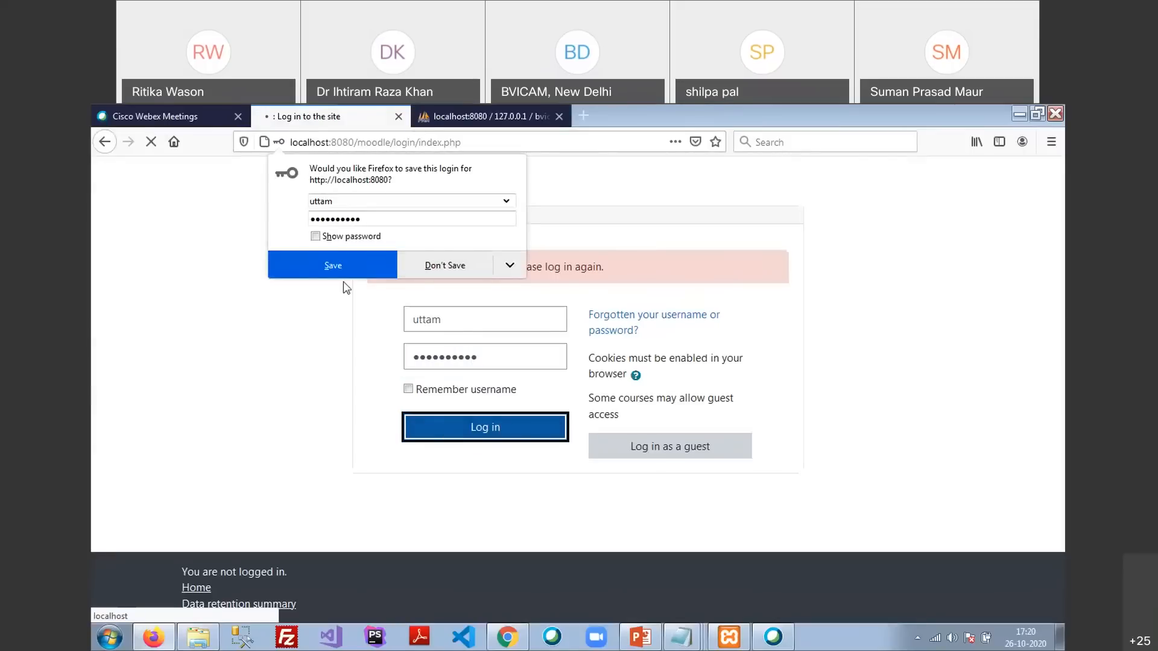
left_click(341, 273)
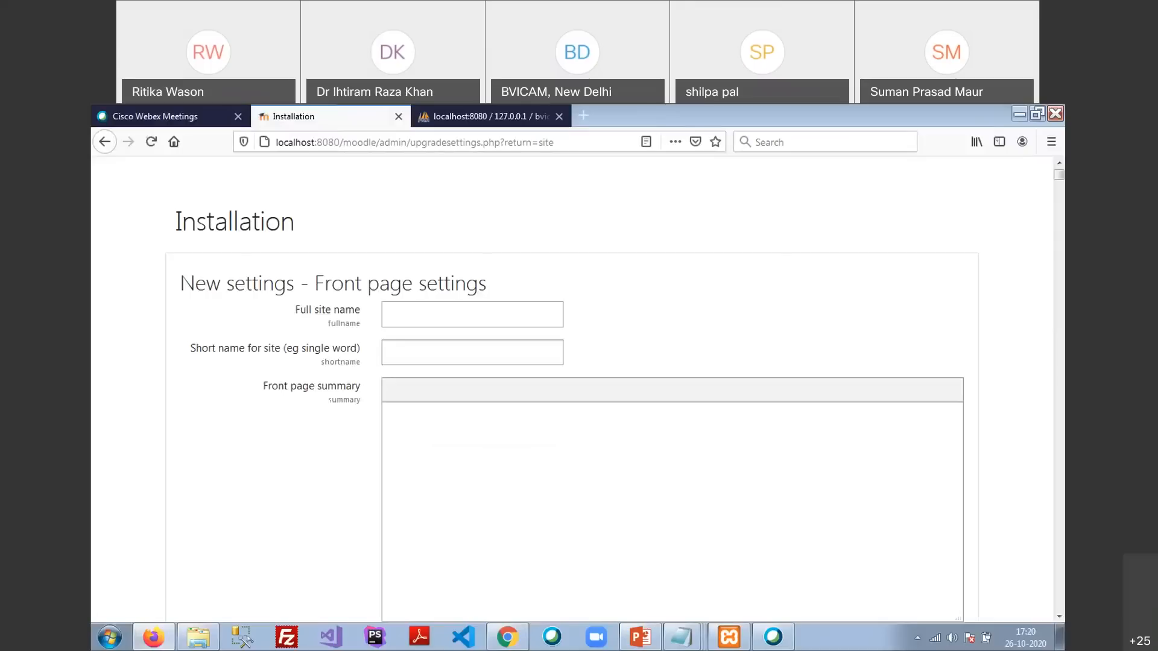
Enter 'Bharati Vidyapeeth's Institute of Computer Applications and Management' as the full site name
left_click(462, 310)
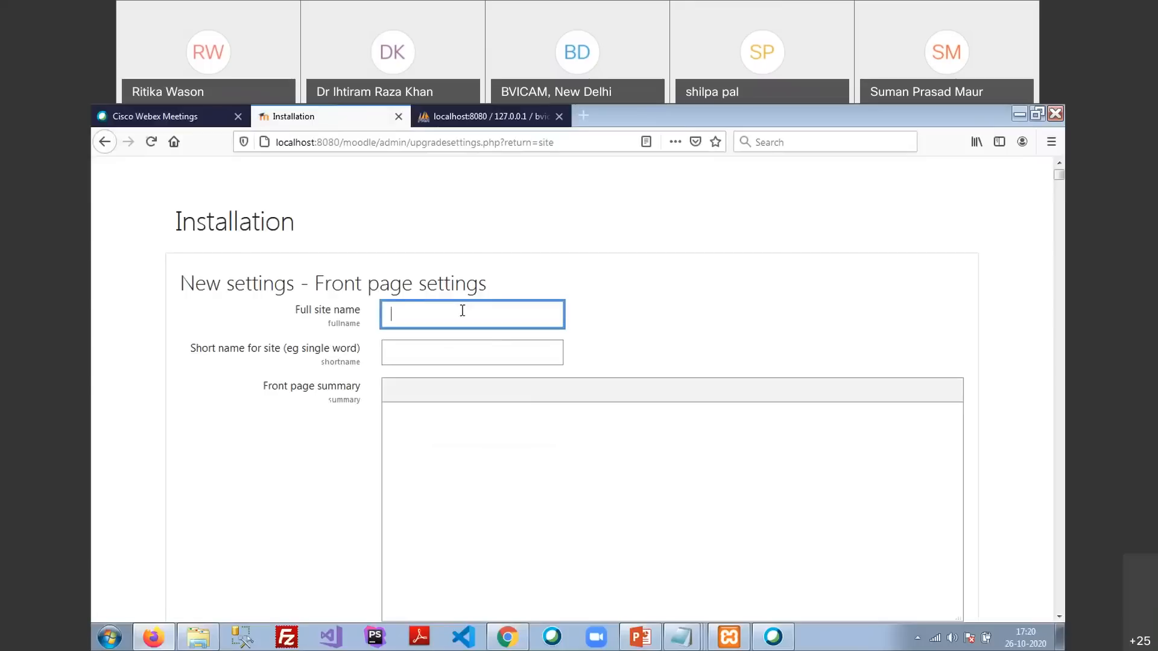
type("Bharati Vidyapetth")
key("BackSpace")
key("BackSpace")
key("BackSpace")
type("eth's Instu")
key("BackSpace")
type("itute ")
type("of Computer A")
type("pplications ")
type("and Management")
Set the short site name to BVICAM
key("Tab")
type("bvica")
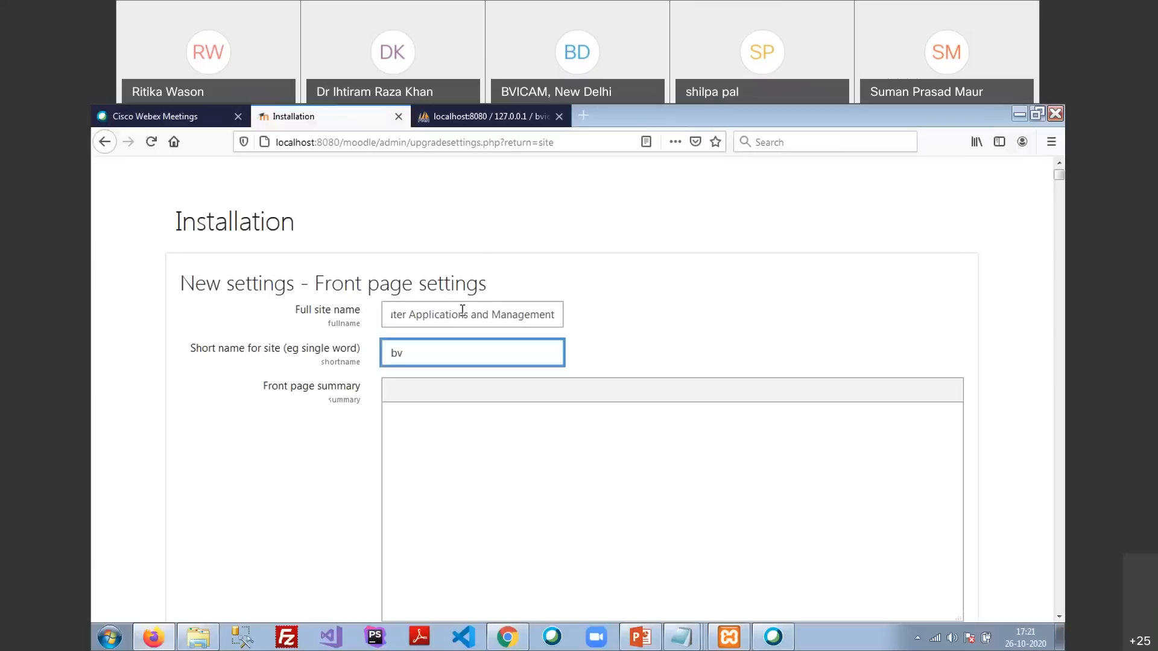
key("BackSpace")
key("BackSpace")
key("BackSpace")
key("BackSpace")
key("BackSpace")
type("BVICAM")
left_click(469, 445)
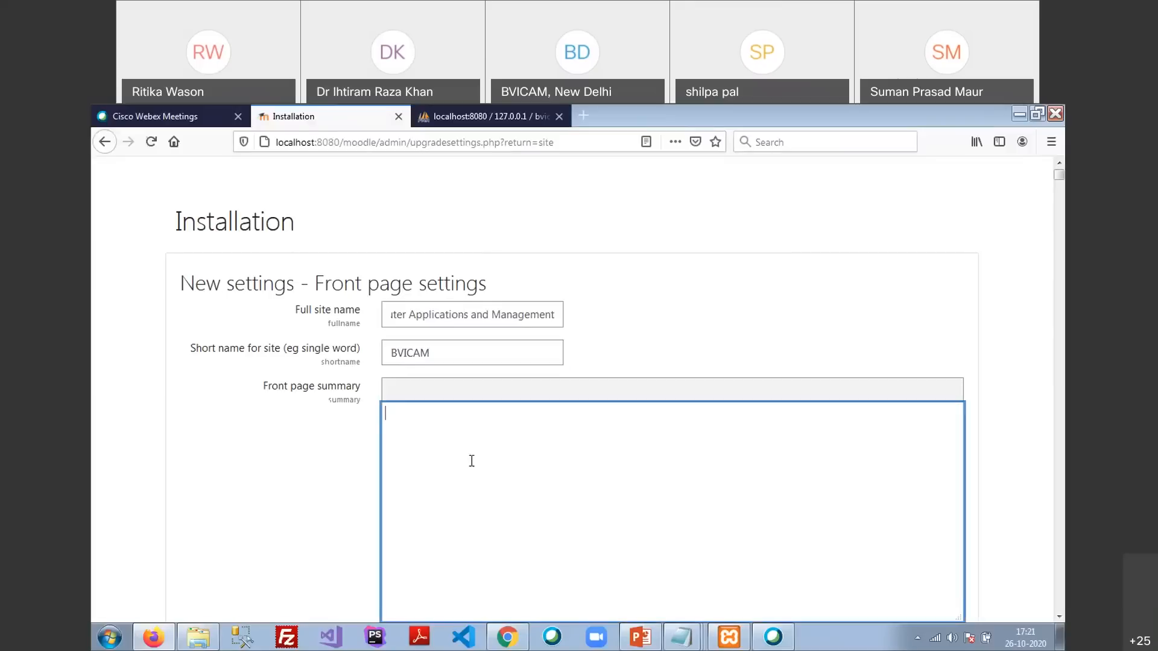
Set the first Front page item to List of categories
scroll(467, 452, "down", 5)
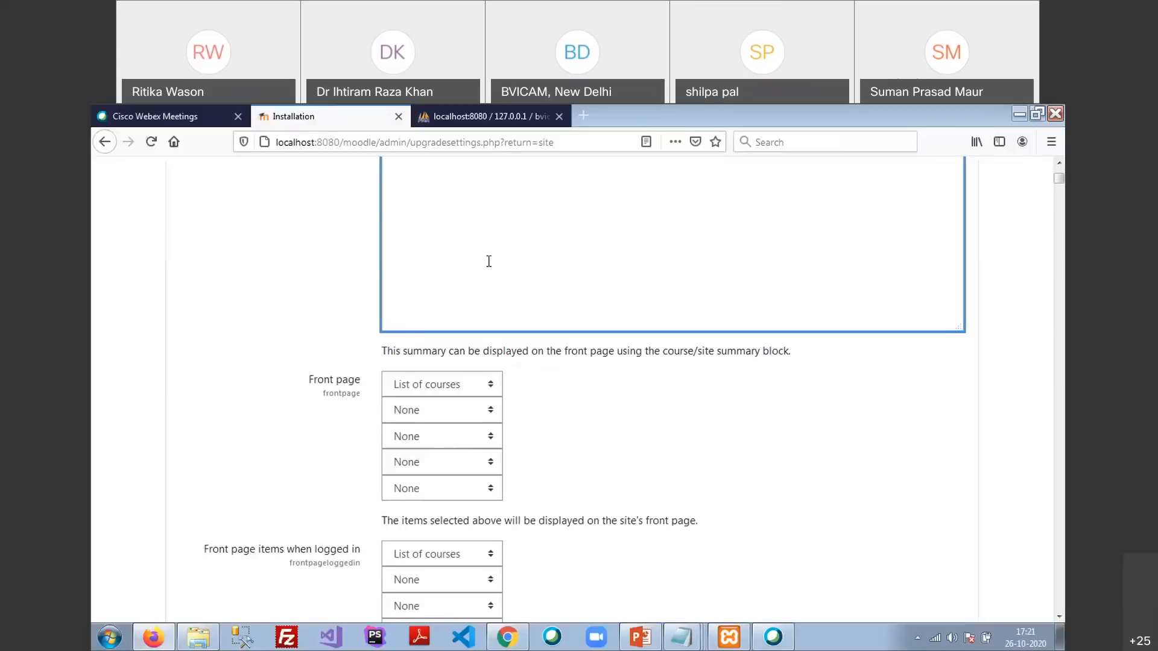
scroll(517, 276, "up", 5)
scroll(468, 378, "down", 4)
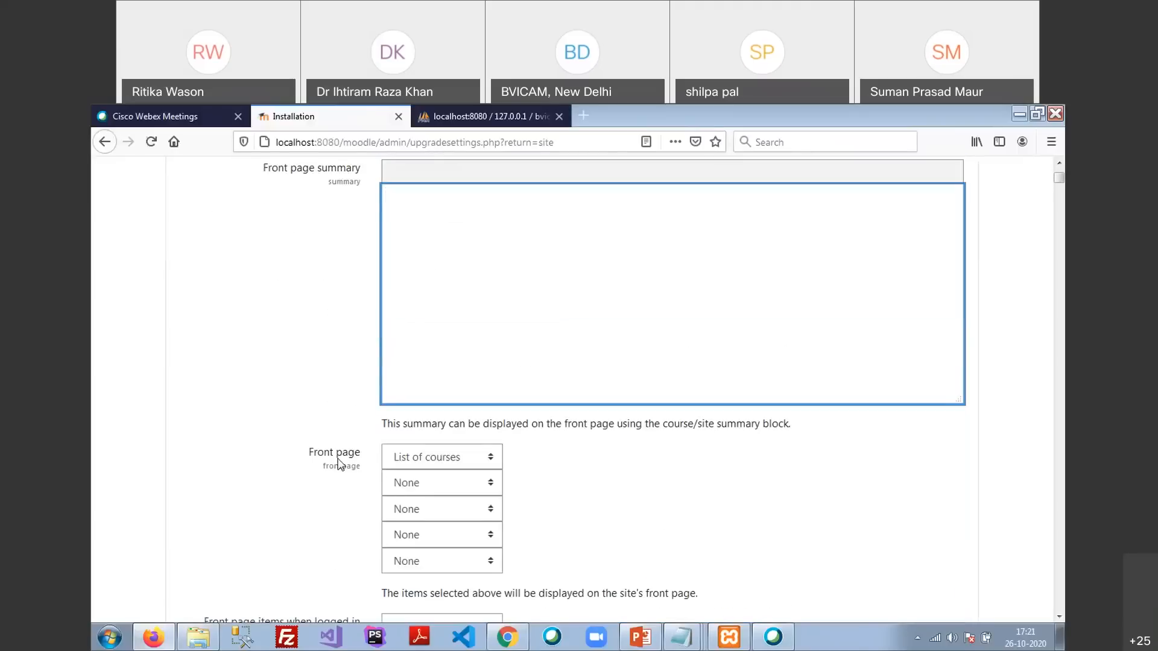
left_click(434, 466)
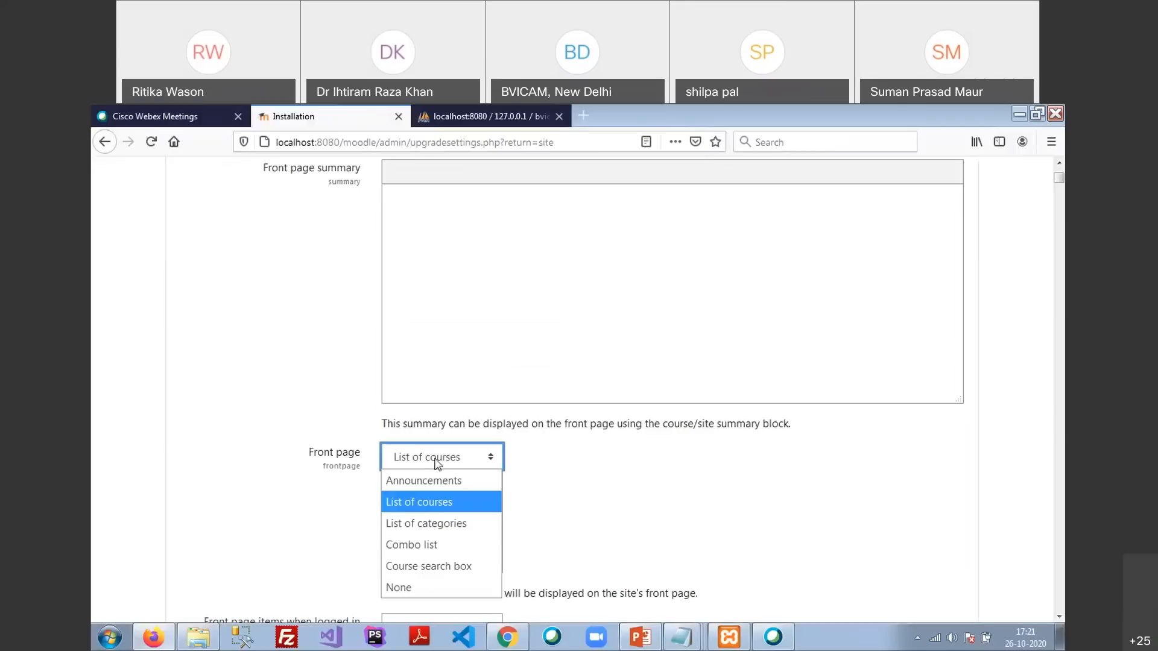
left_click(465, 523)
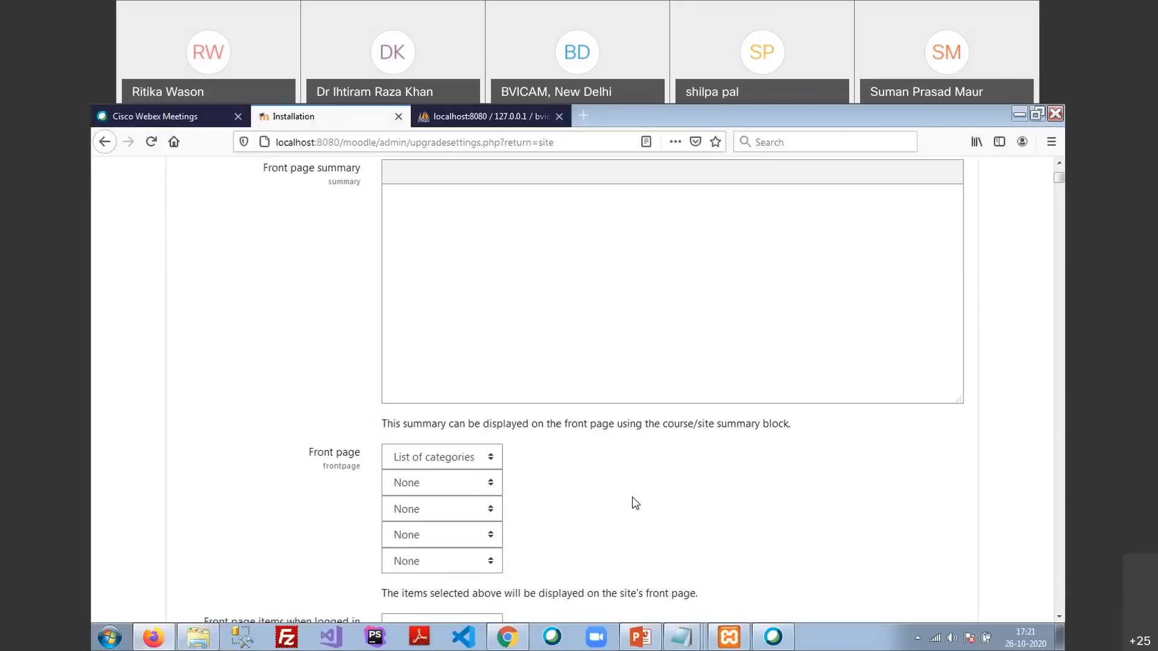
Try loading courera.org in a new tab, then return to the Installation tab
left_click(583, 125)
type("courera")
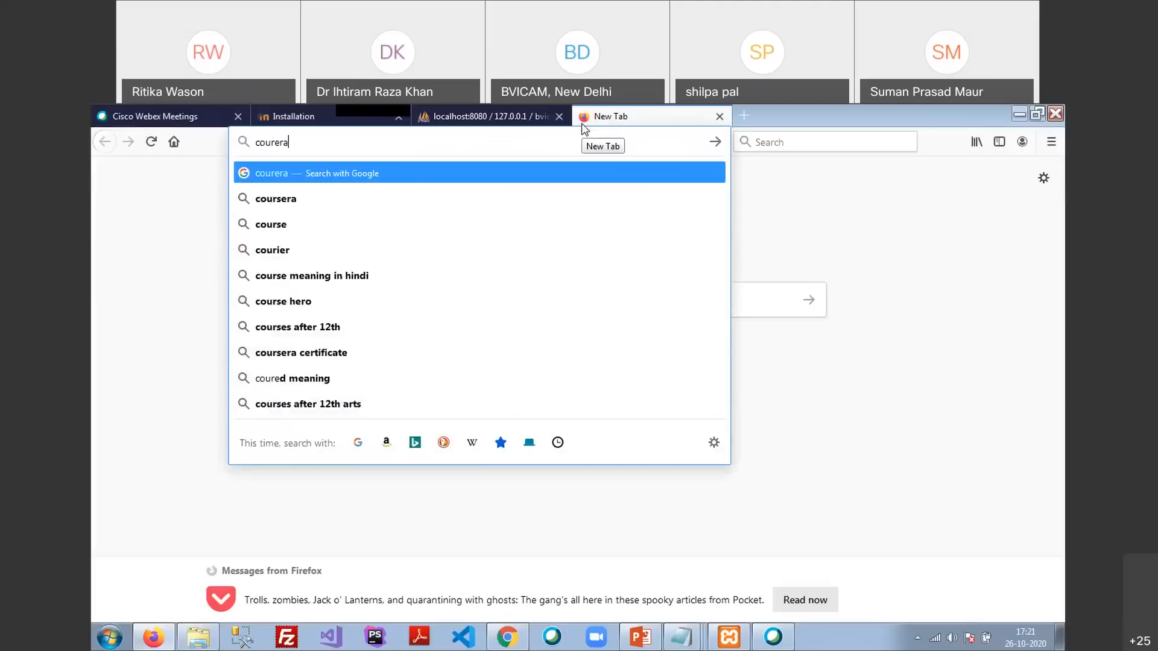
type(".org")
key("Return")
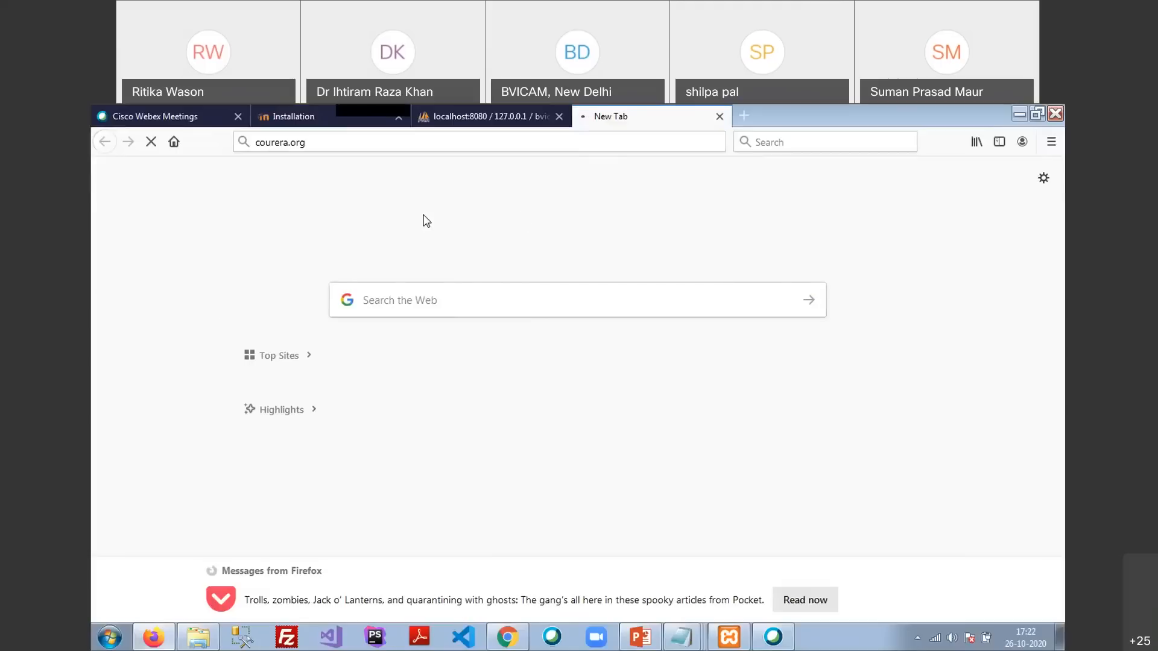
left_click(301, 117)
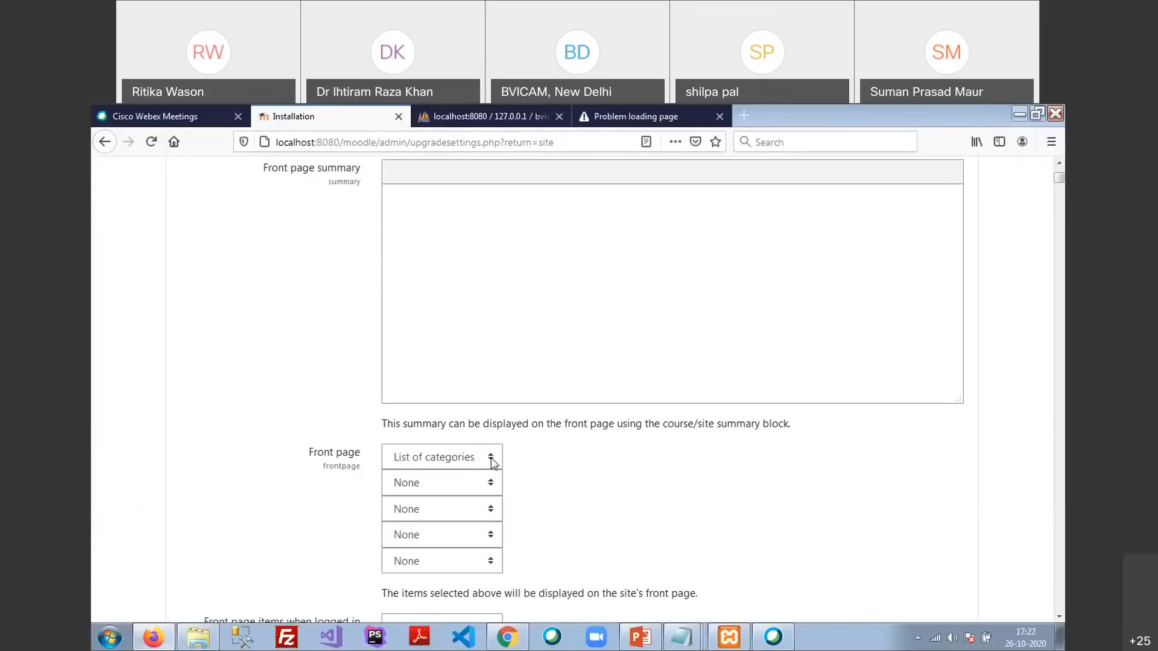
scroll(492, 462, "down", 5)
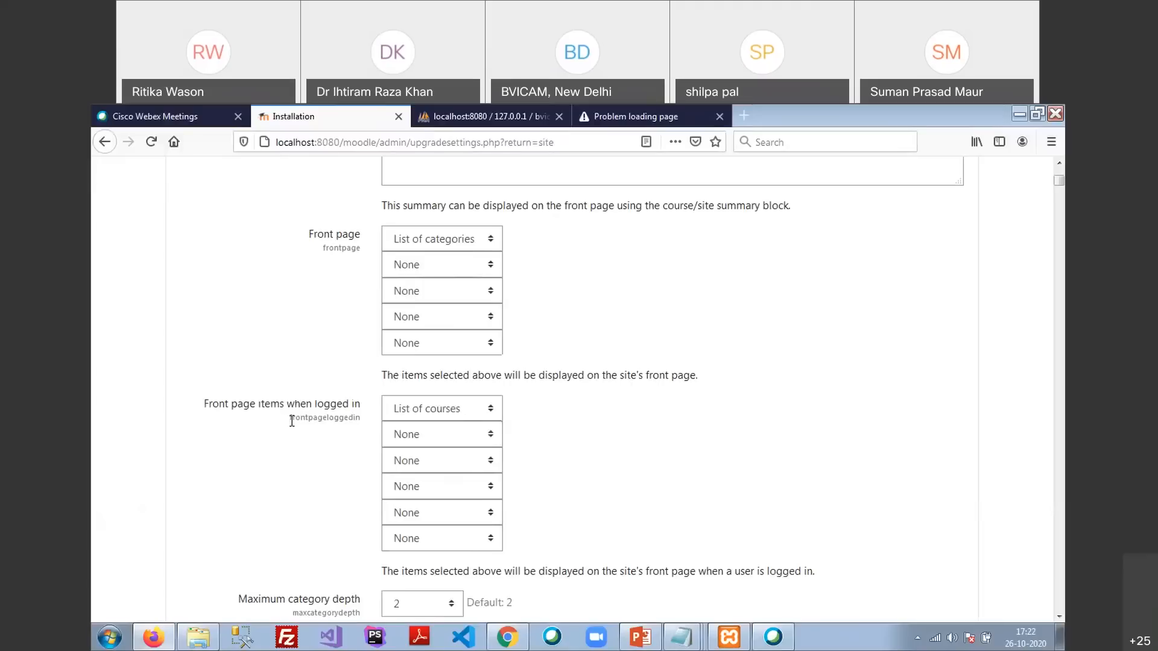
left_click(426, 415)
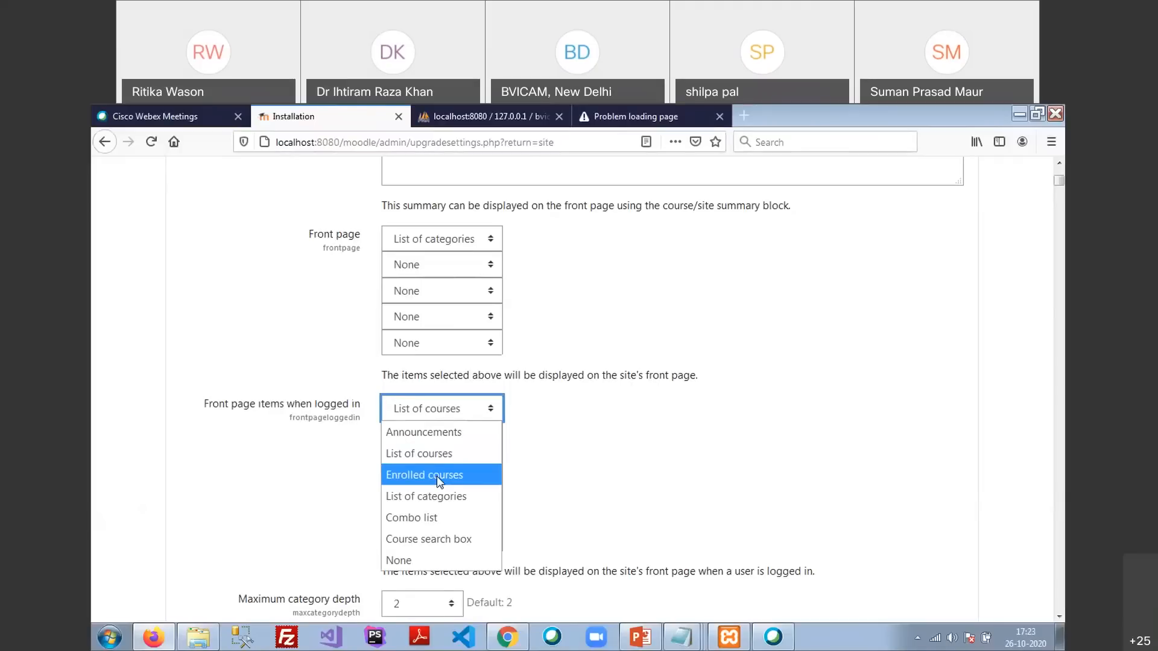
left_click(450, 240)
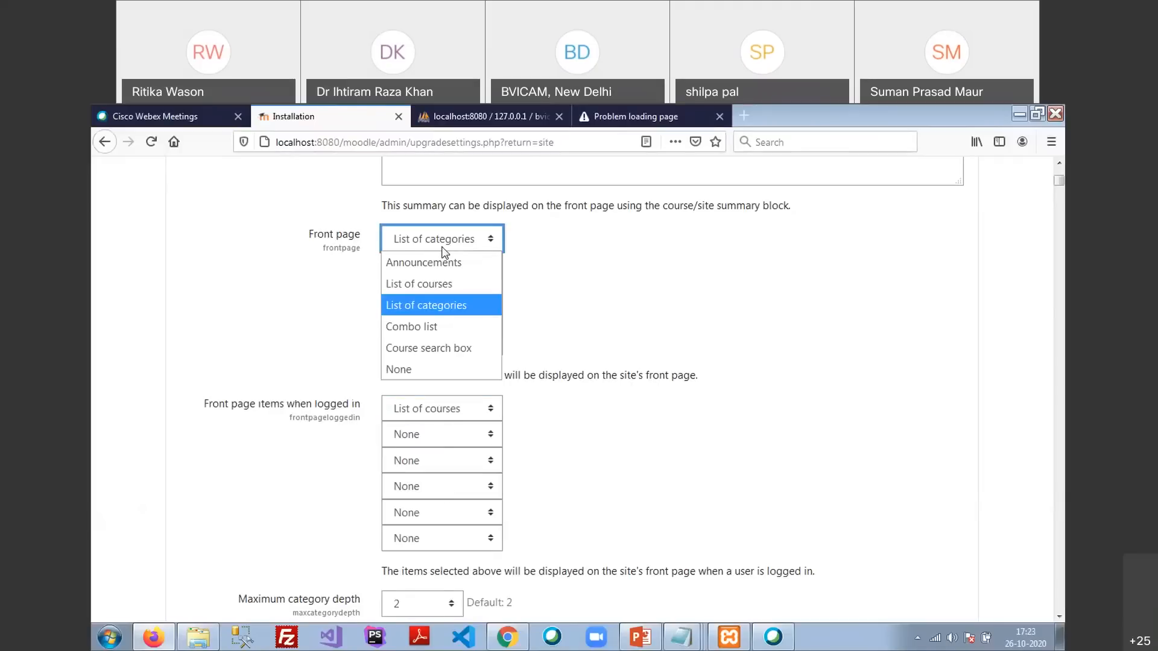
left_click(452, 302)
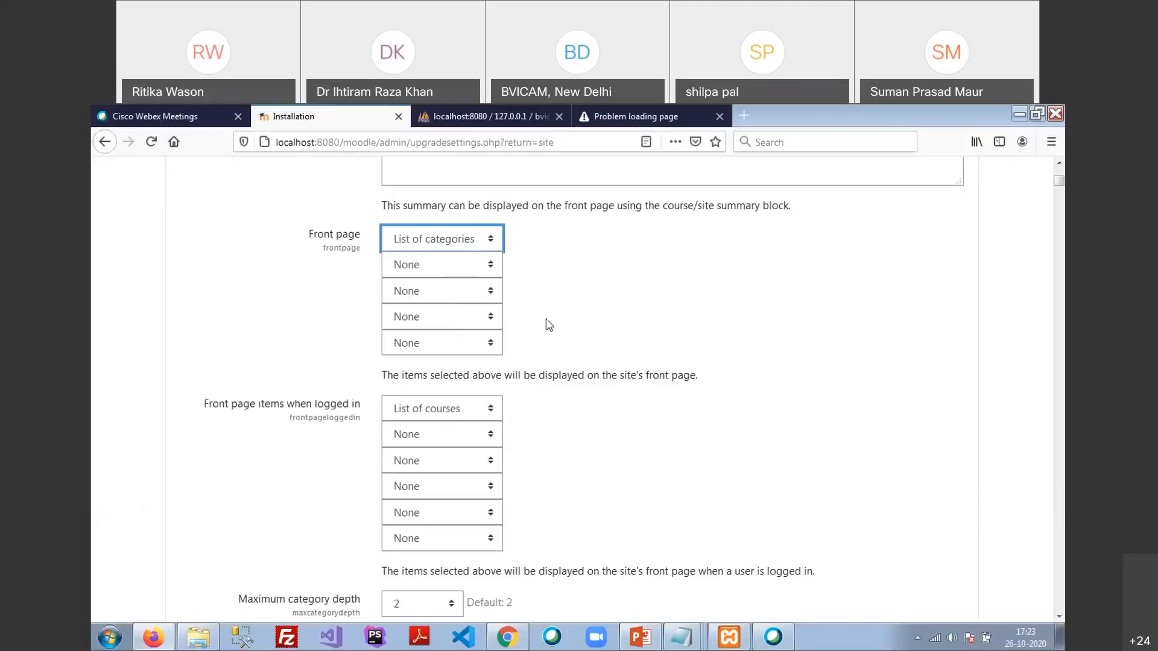
left_click(433, 238)
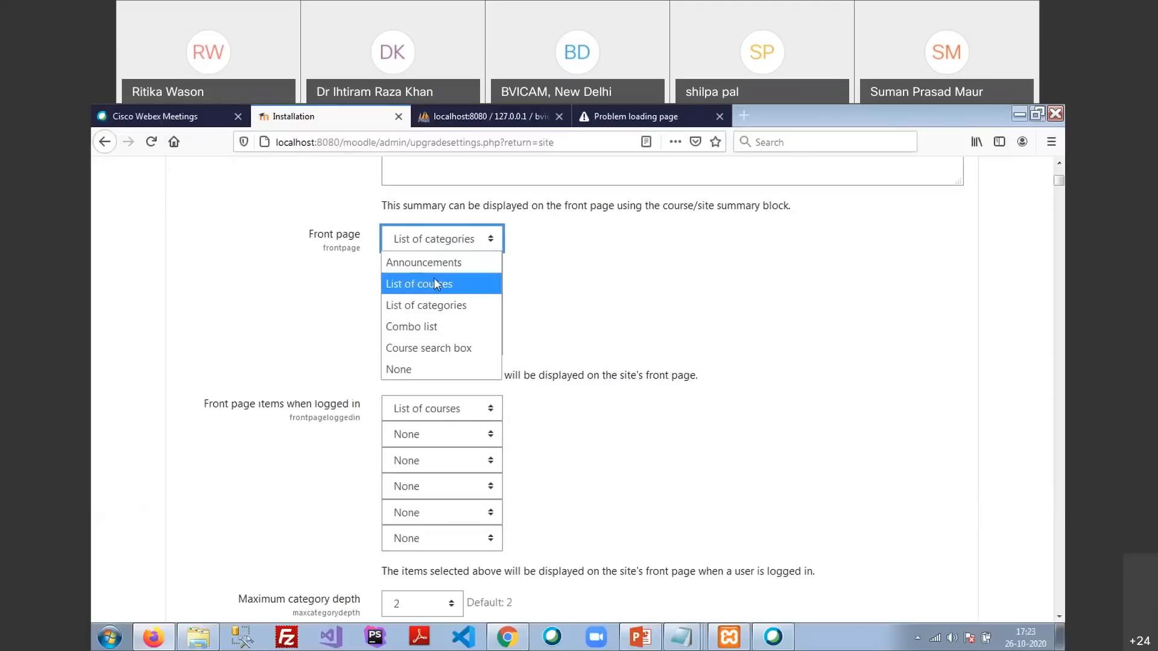
left_click(609, 257)
left_click(609, 256)
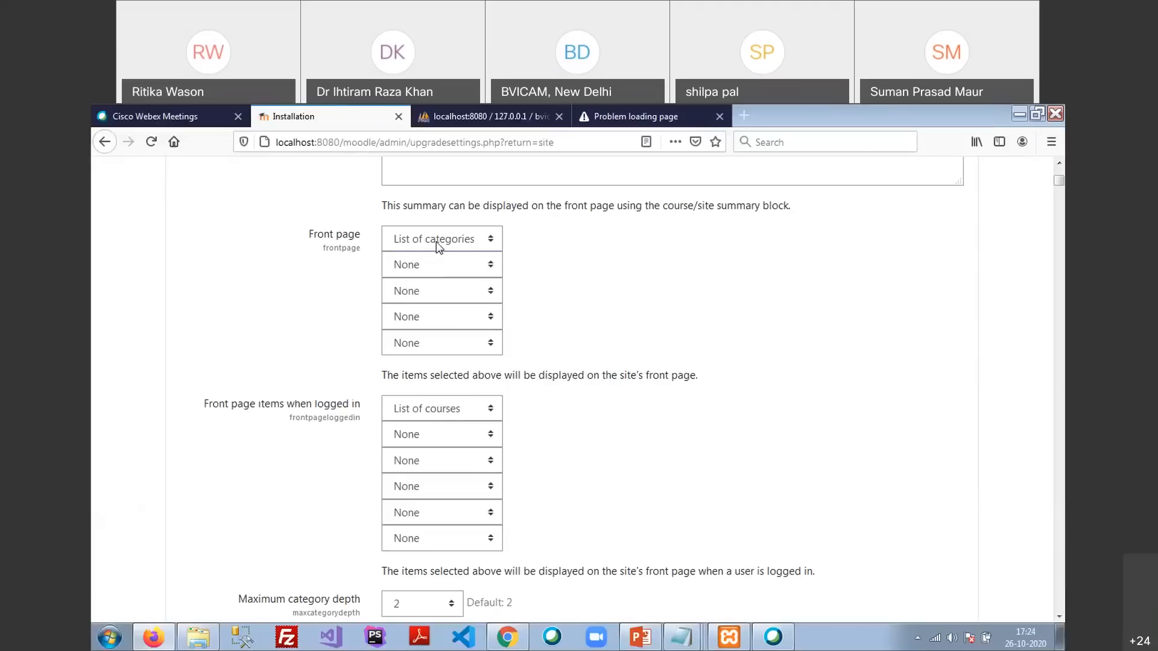
Change the first logged-in front page item from List of courses to List of categories
left_click(418, 413)
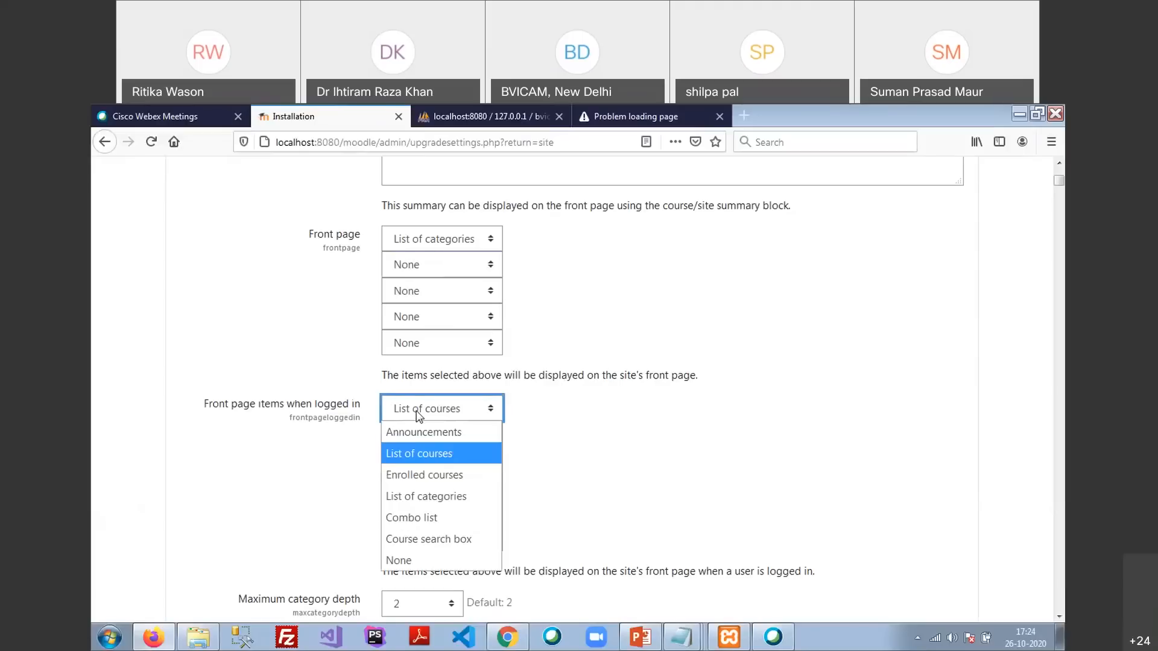
left_click(446, 496)
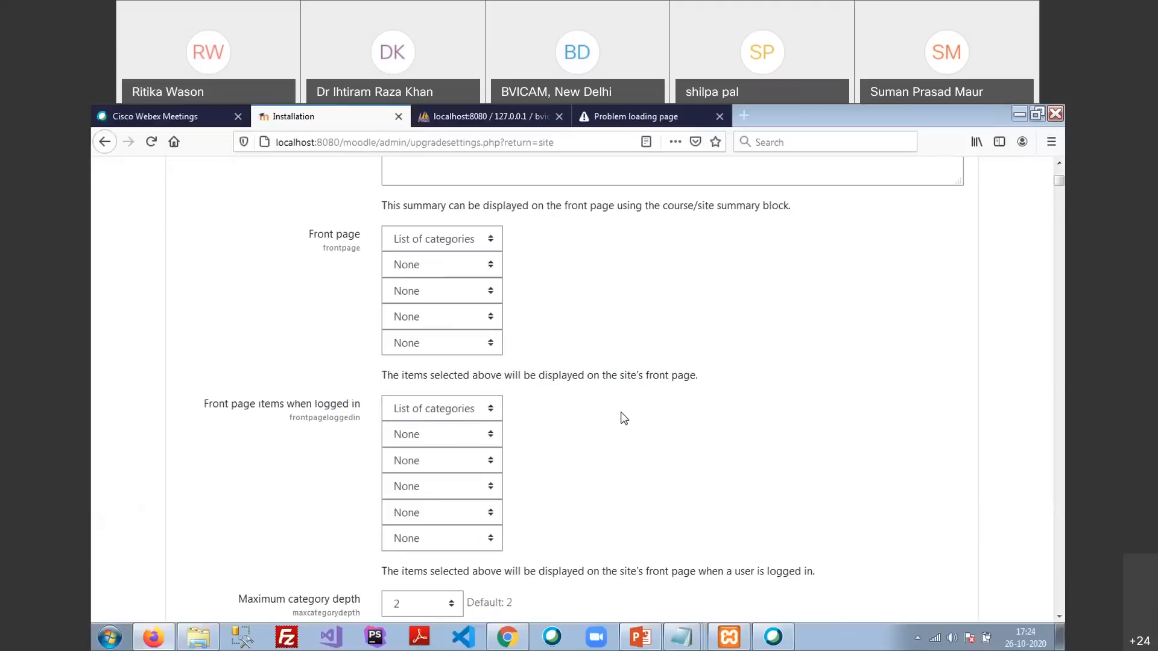
scroll(601, 361, "down", 3)
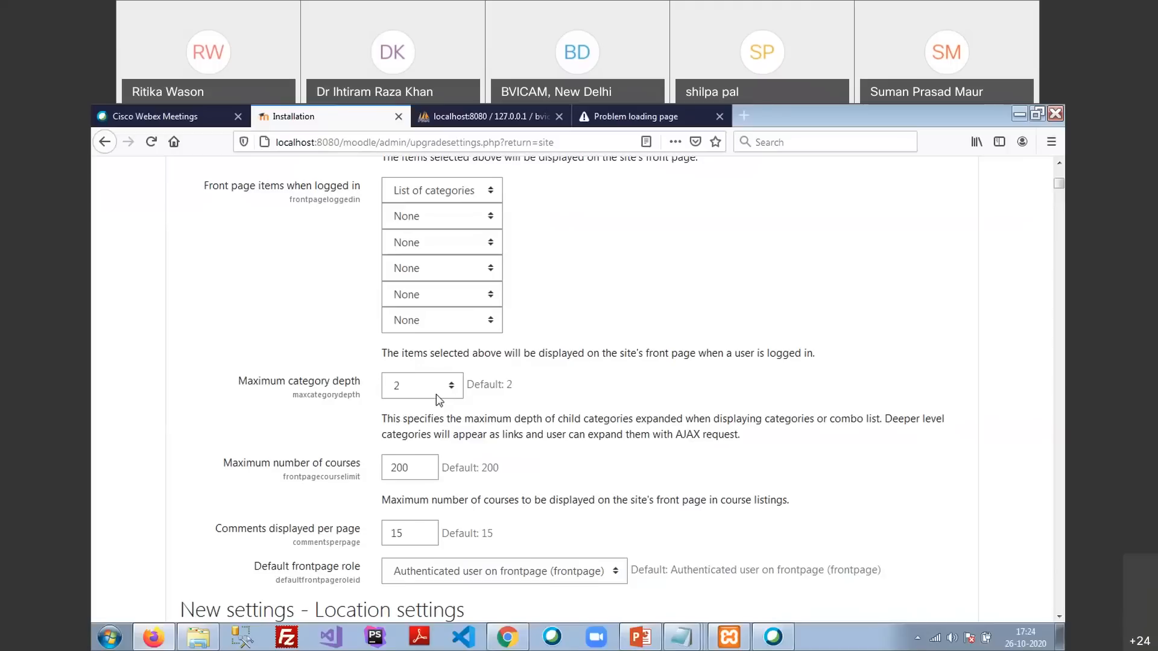
scroll(436, 394, "down", 2)
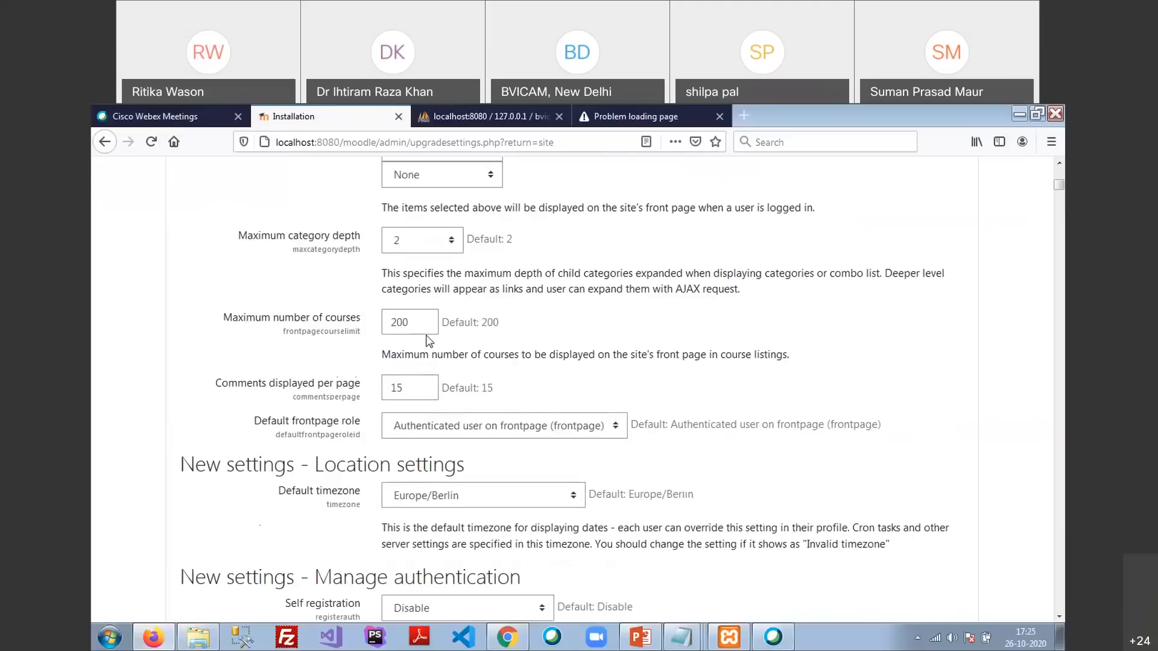
scroll(427, 341, "down", 3)
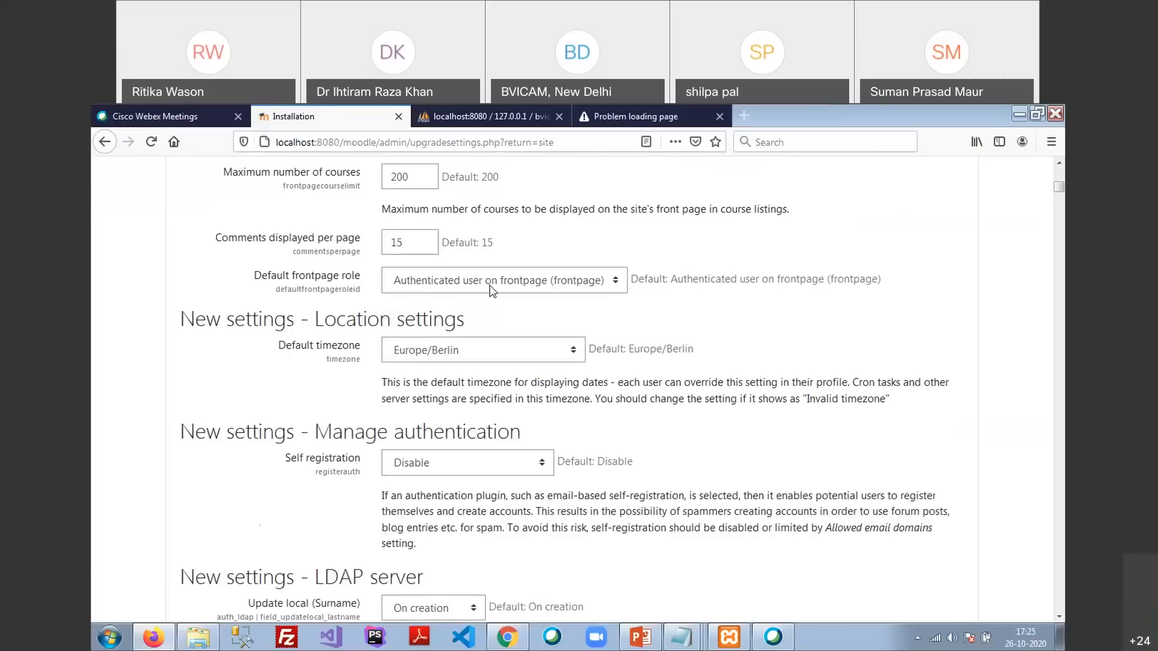
left_click(558, 289)
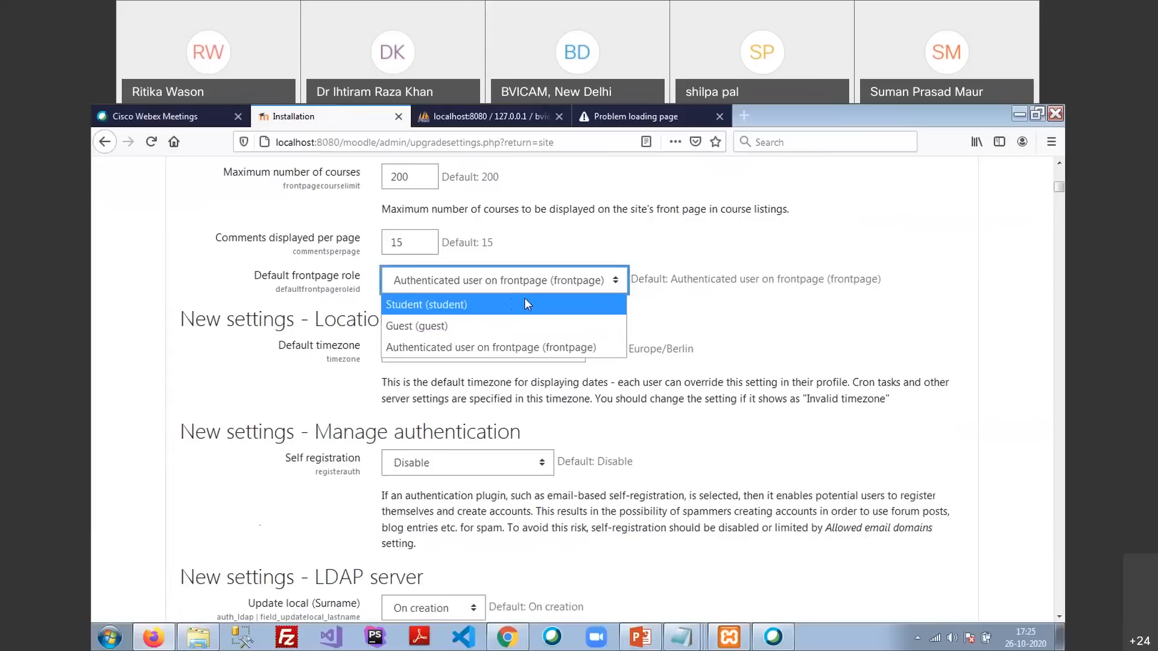
left_click(647, 318)
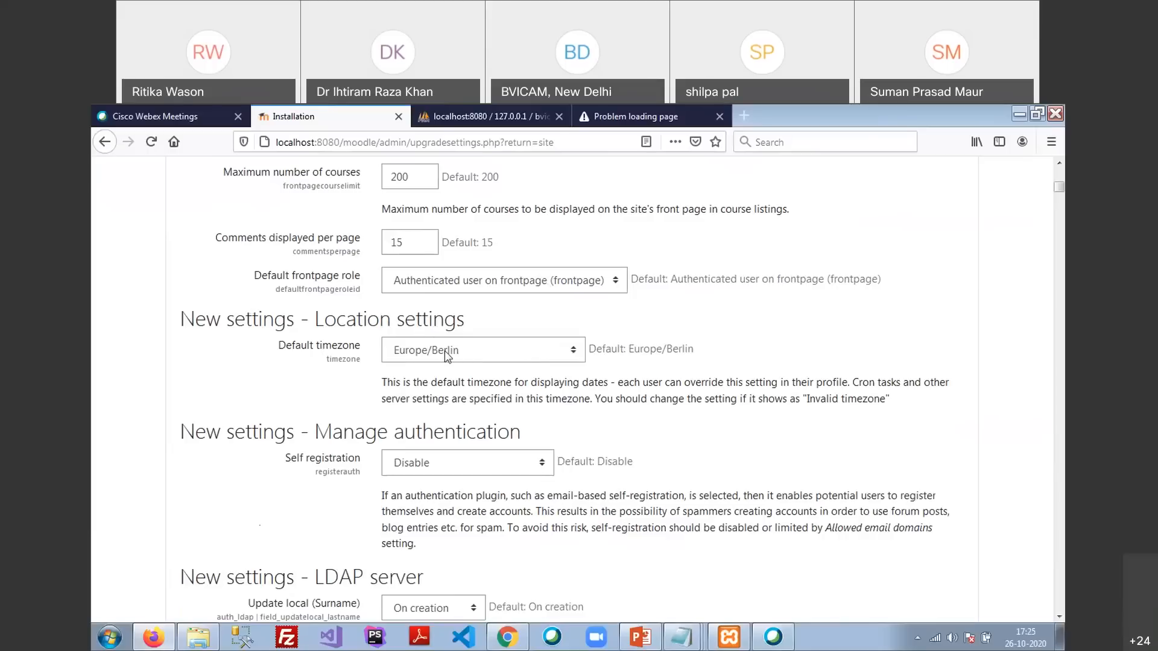
Change the default timezone from Europe/Berlin to Asia/Kolkata
left_click(534, 362)
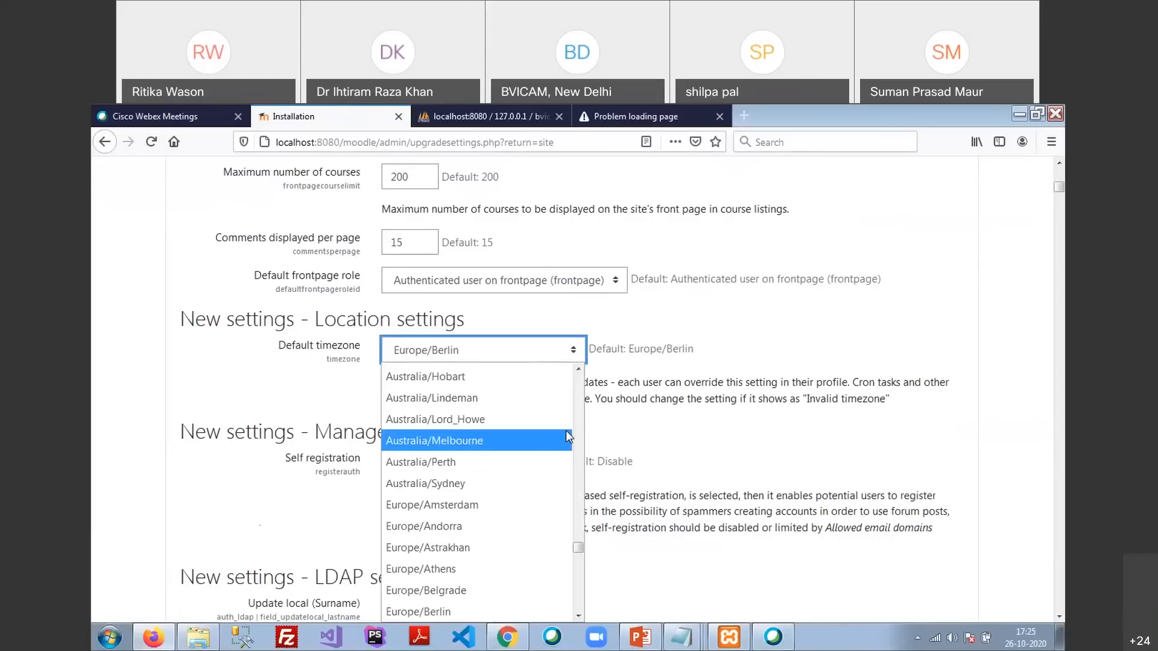
scroll(582, 419, "up", 10)
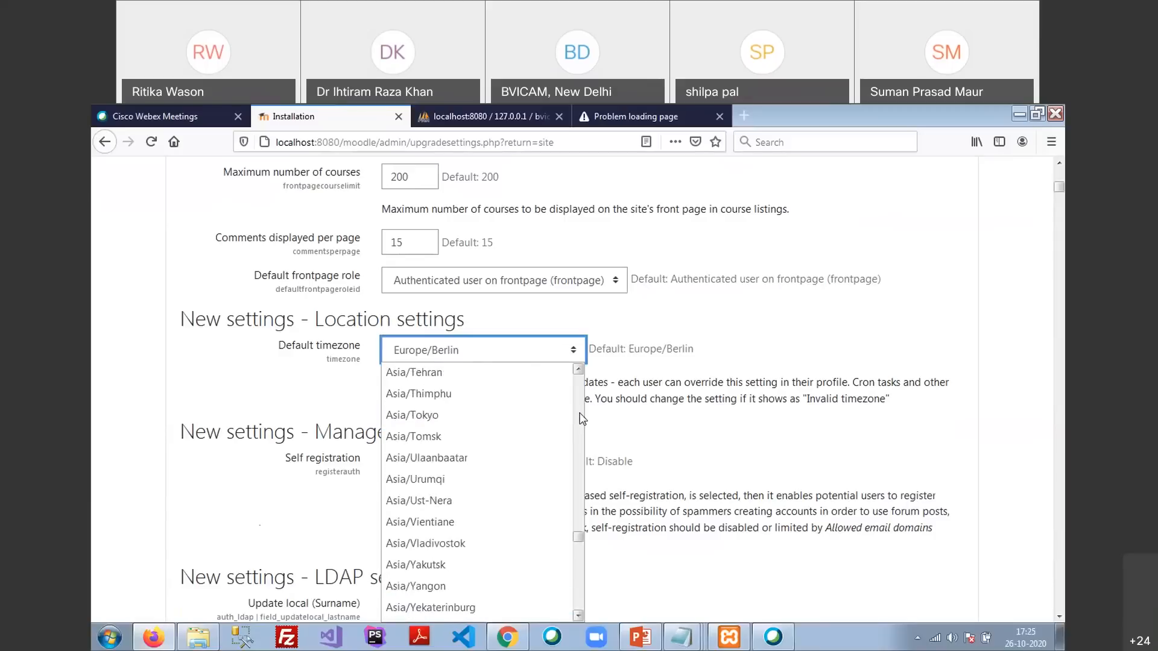
scroll(582, 418, "up", 10)
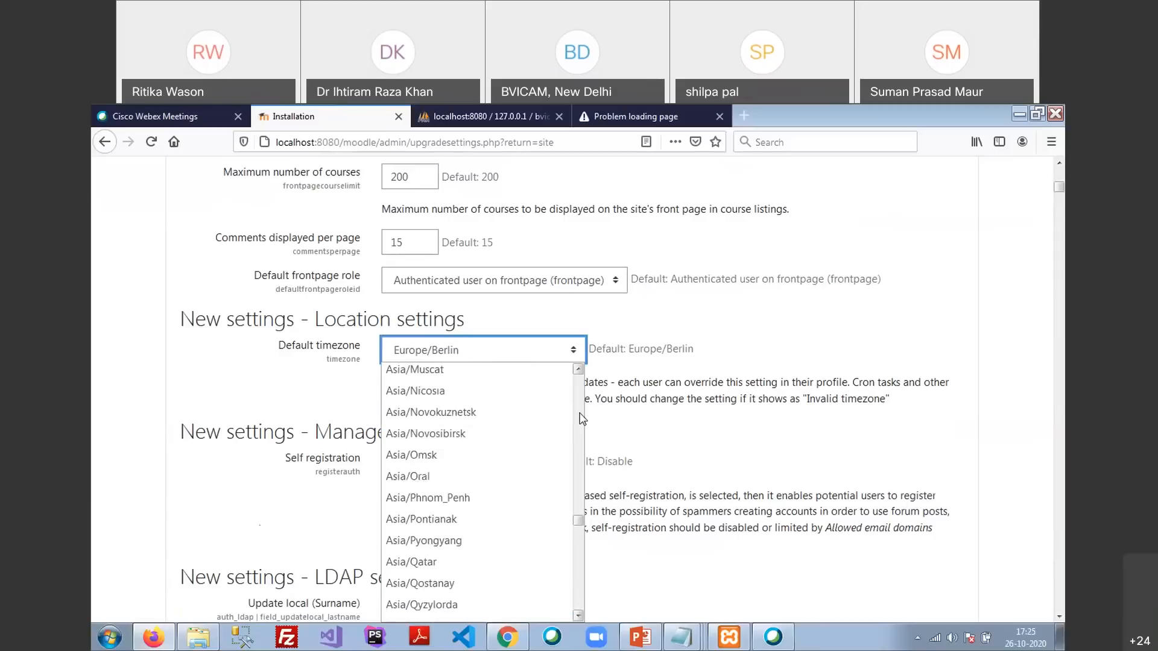
left_click(422, 393)
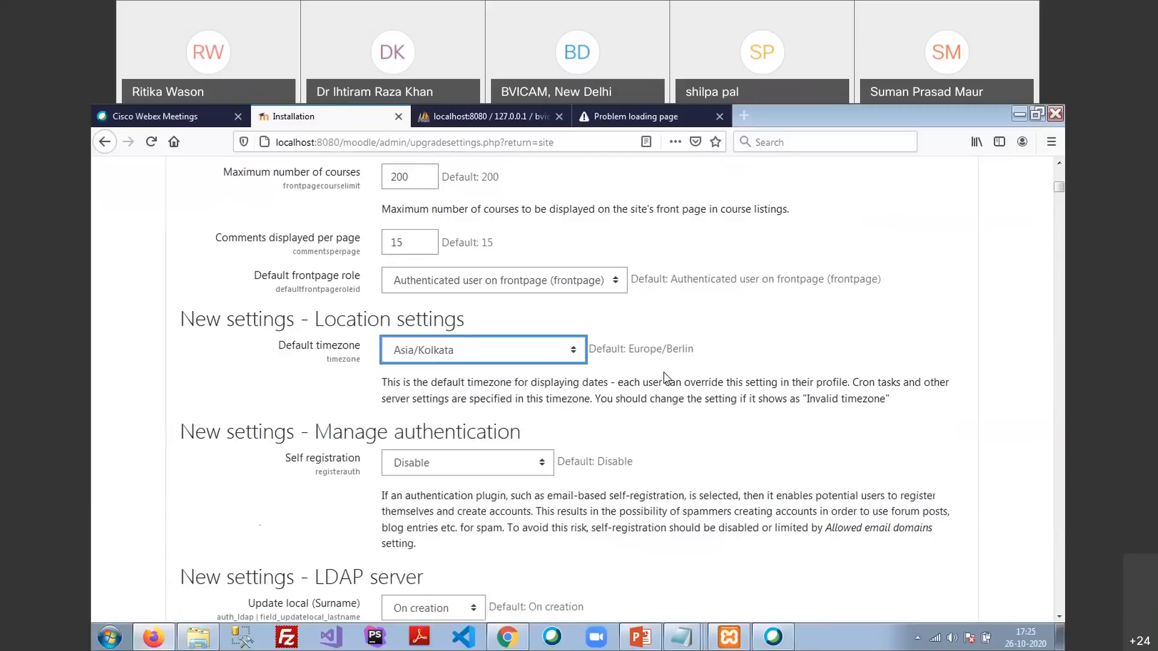
scroll(397, 412, "down", 3)
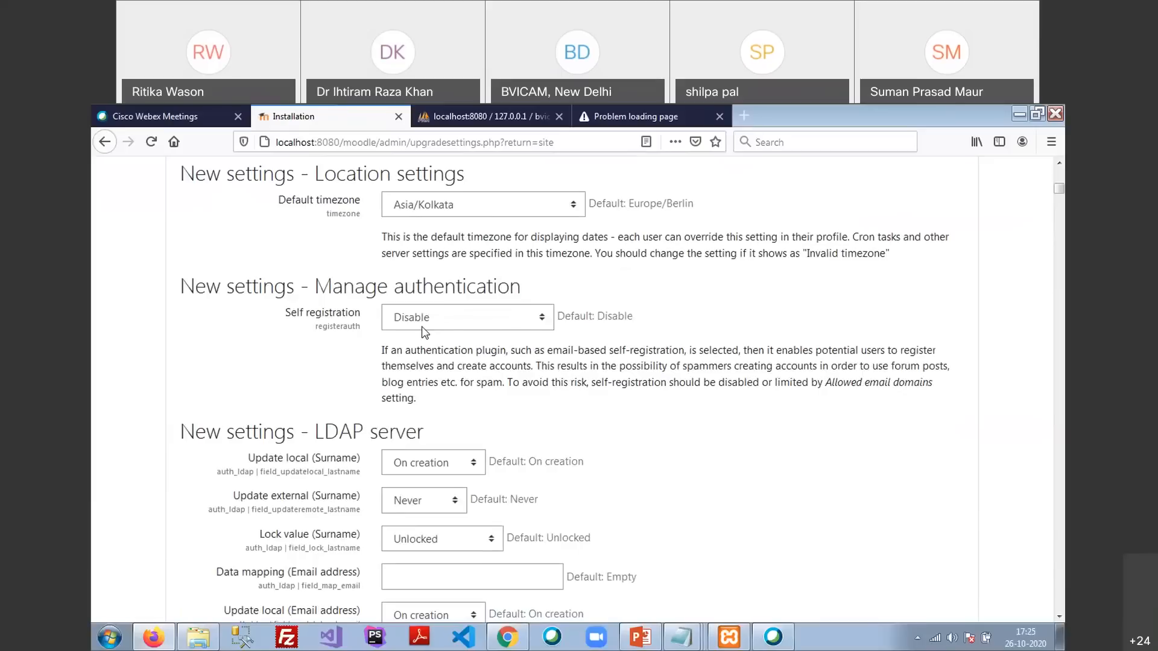
left_click(523, 328)
left_click(488, 363)
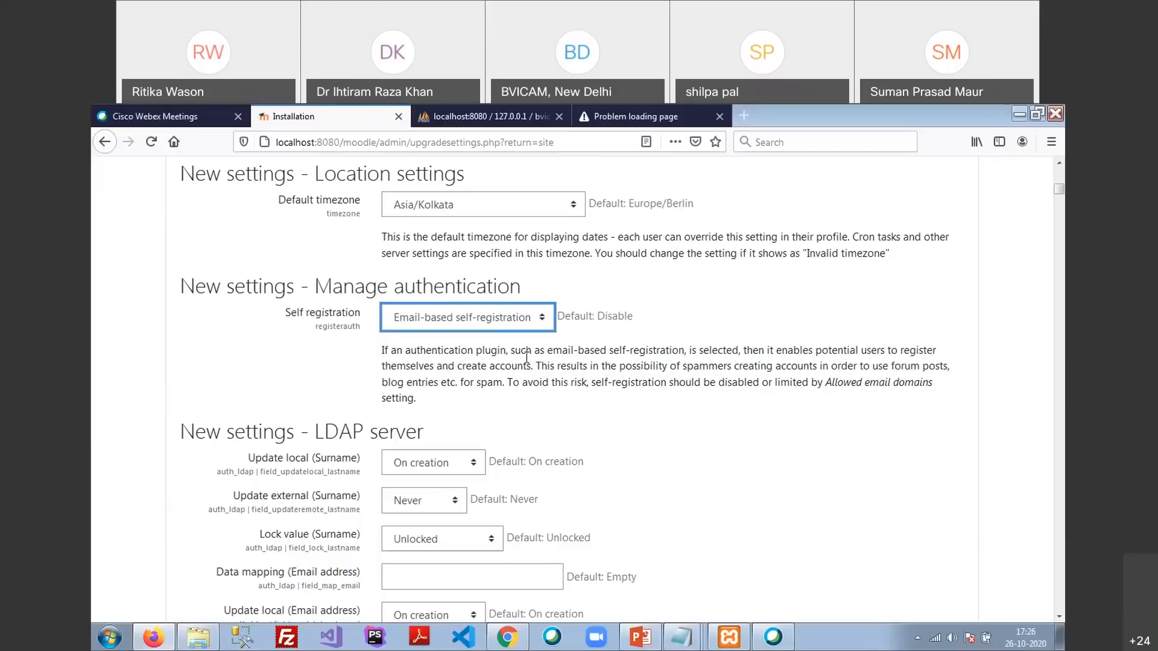
left_click(545, 319)
left_click(422, 342)
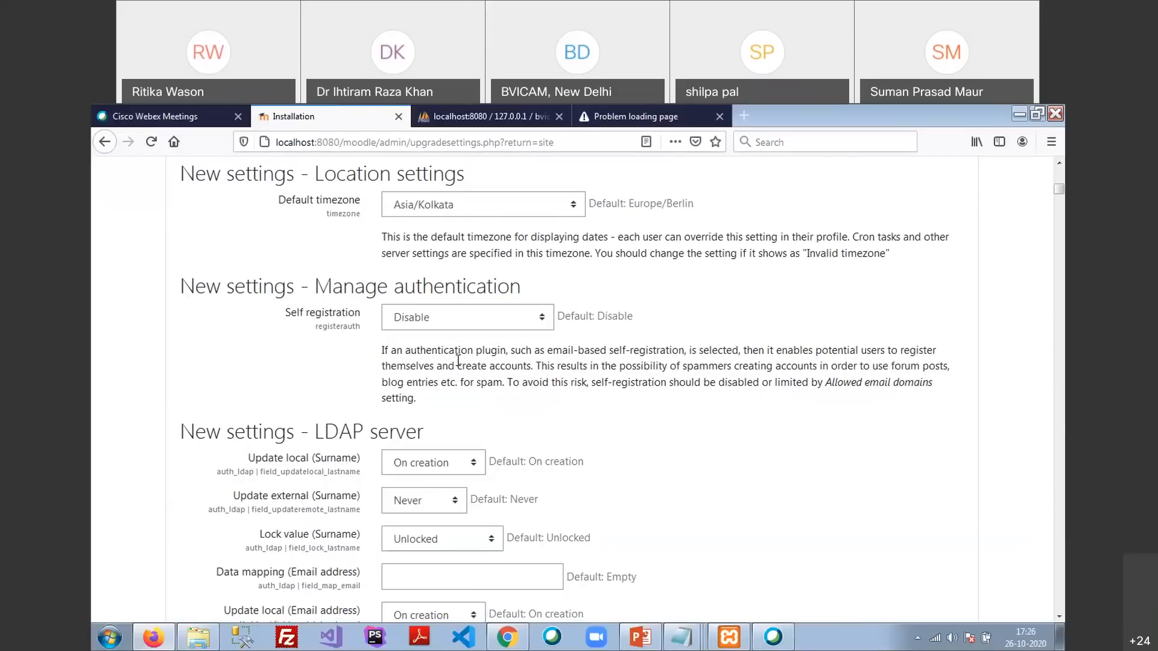
scroll(458, 350, "down", 3)
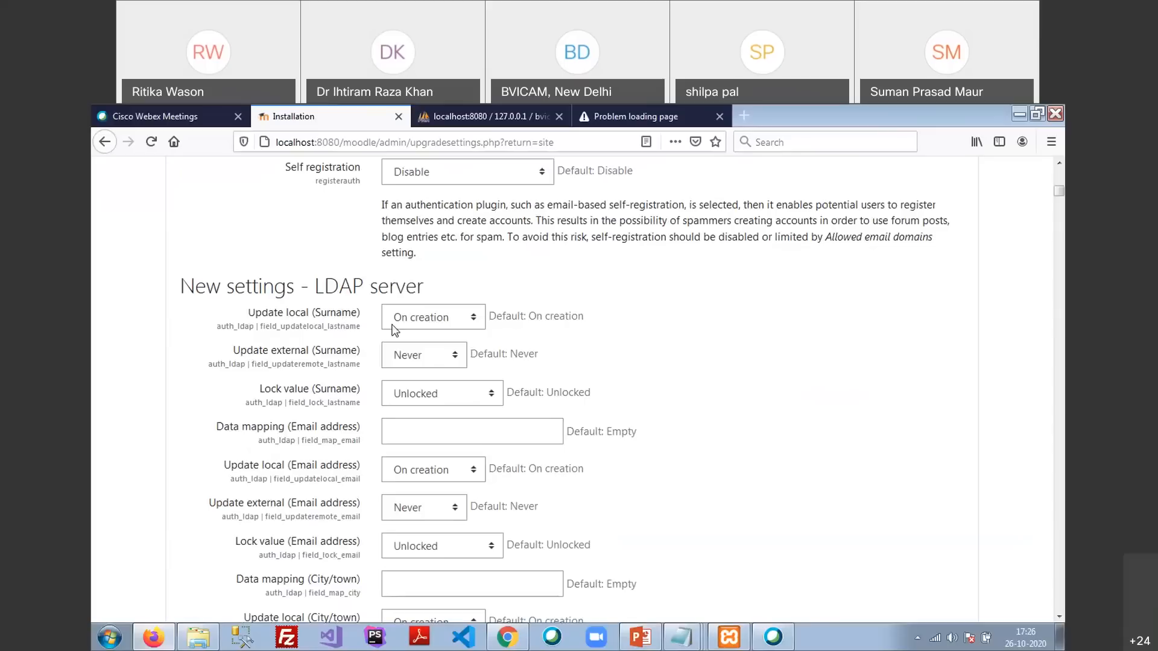
scroll(403, 361, "down", 9)
scroll(403, 361, "down", 20)
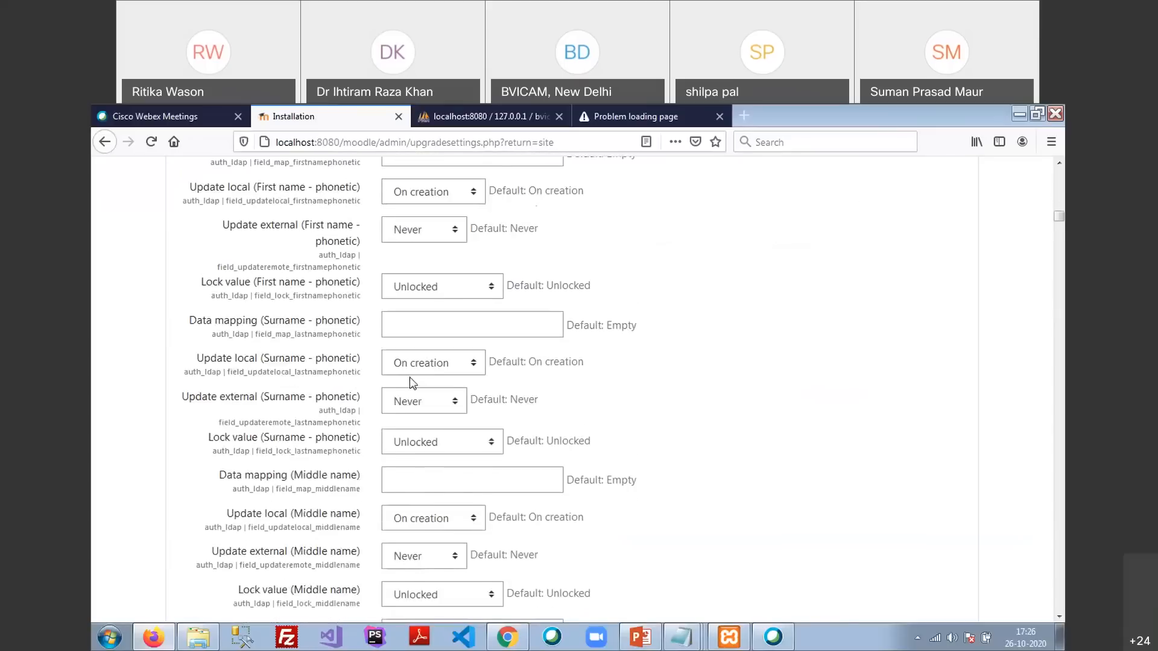
scroll(410, 383, "up", 20)
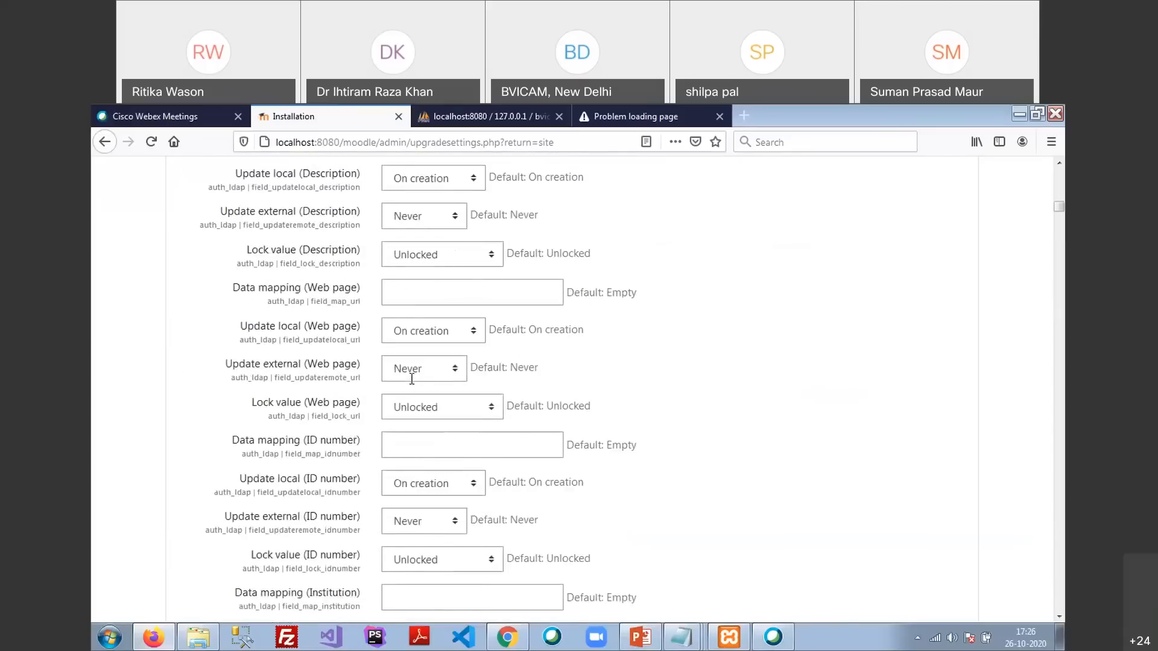
scroll(412, 378, "up", 14)
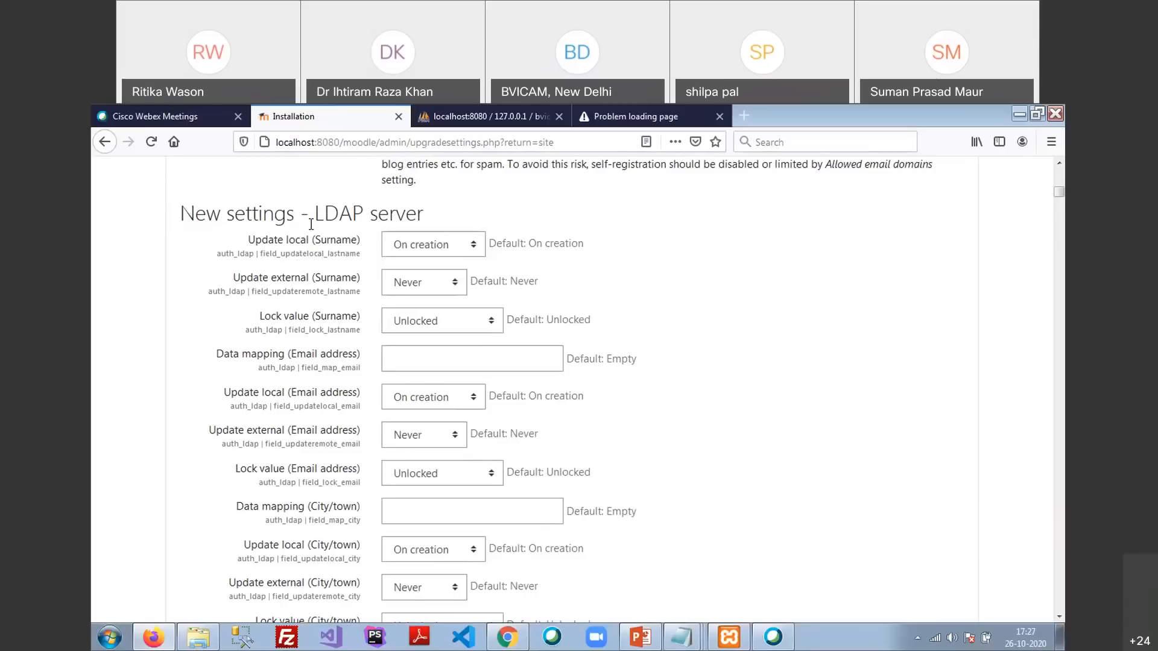
scroll(421, 320, "down", 20)
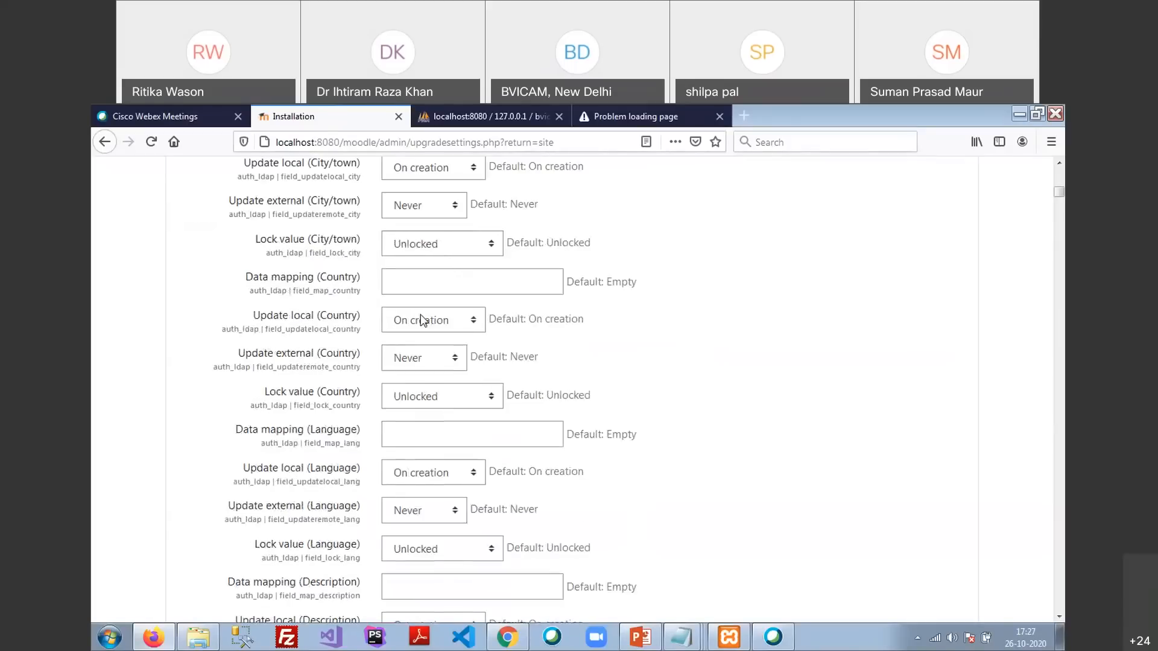
scroll(420, 339, "up", 10)
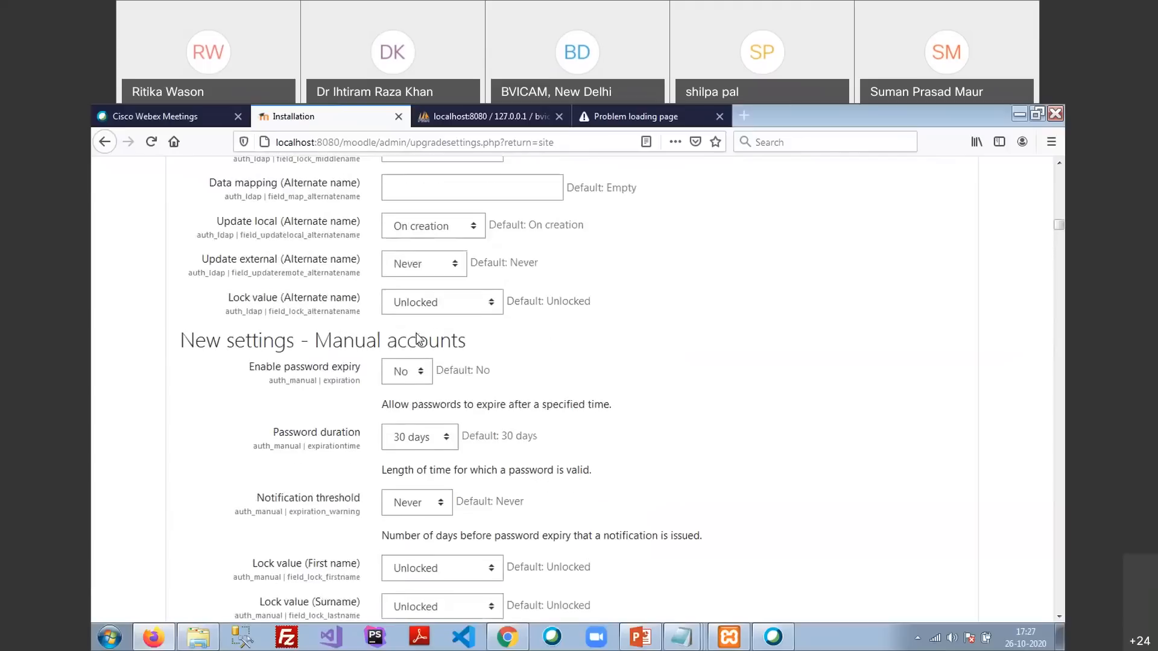
left_click_drag(227, 353, 398, 352)
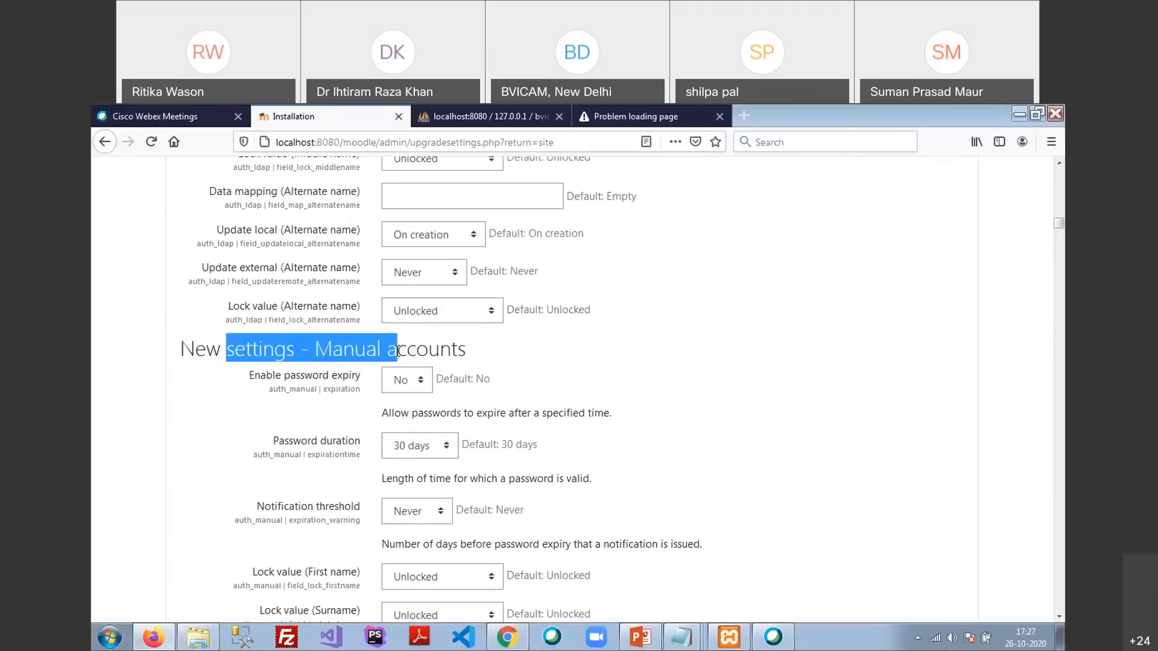
left_click(591, 369)
scroll(609, 360, "down", 15)
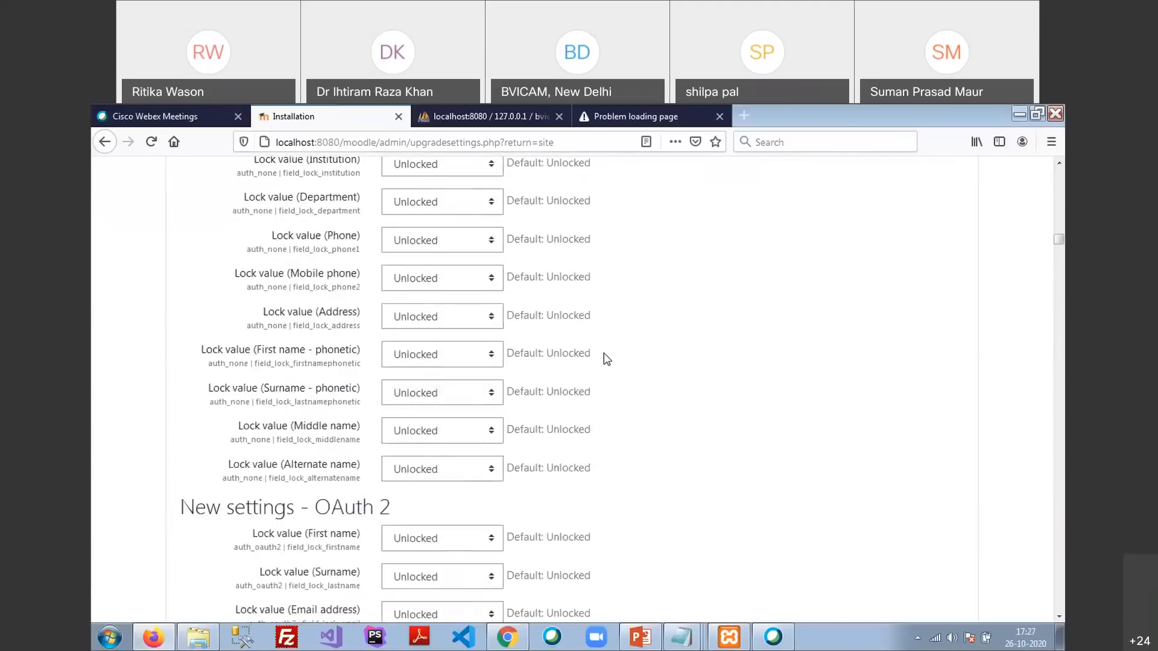
scroll(606, 359, "down", 20)
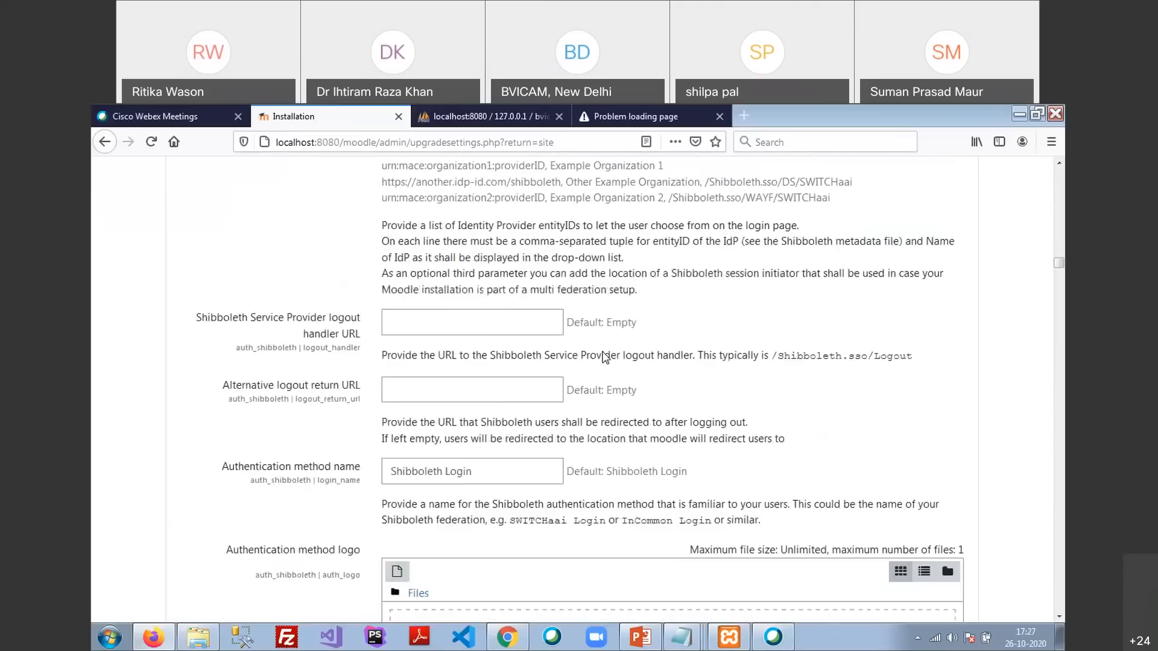
scroll(603, 351, "down", 20)
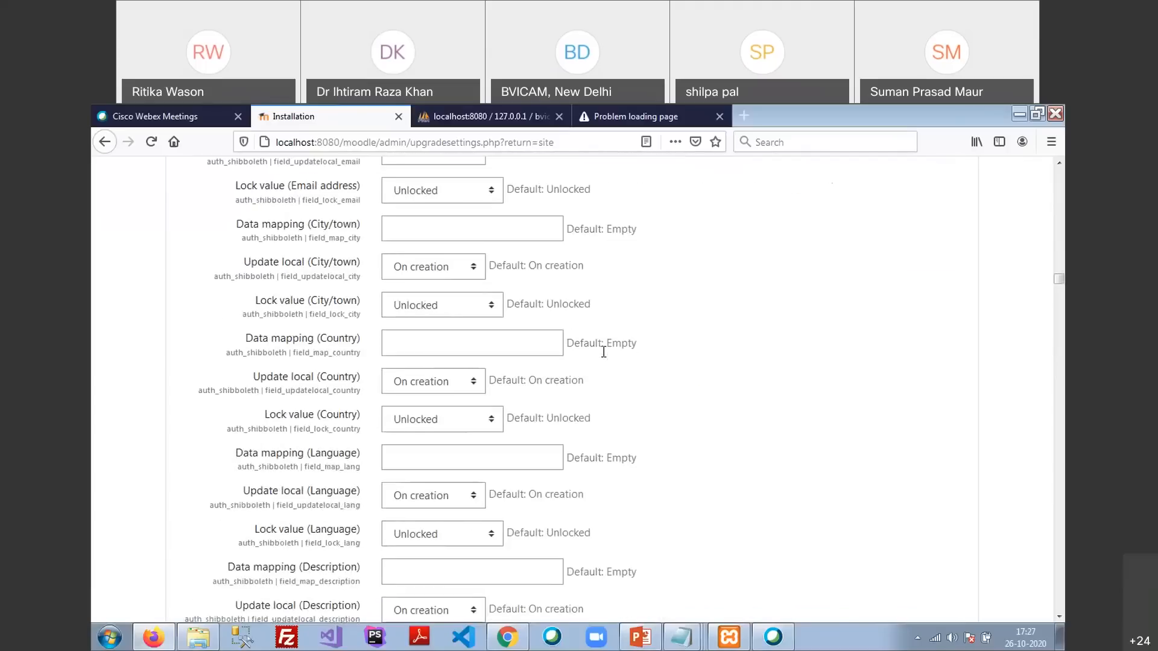
scroll(605, 355, "down", 15)
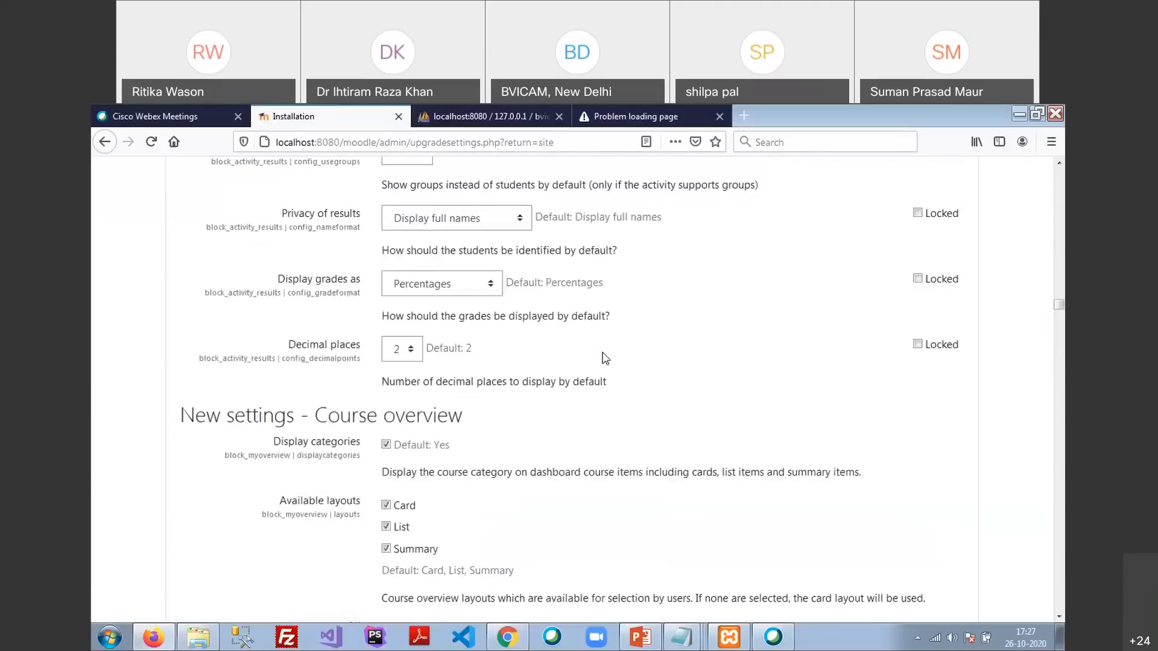
scroll(606, 358, "down", 20)
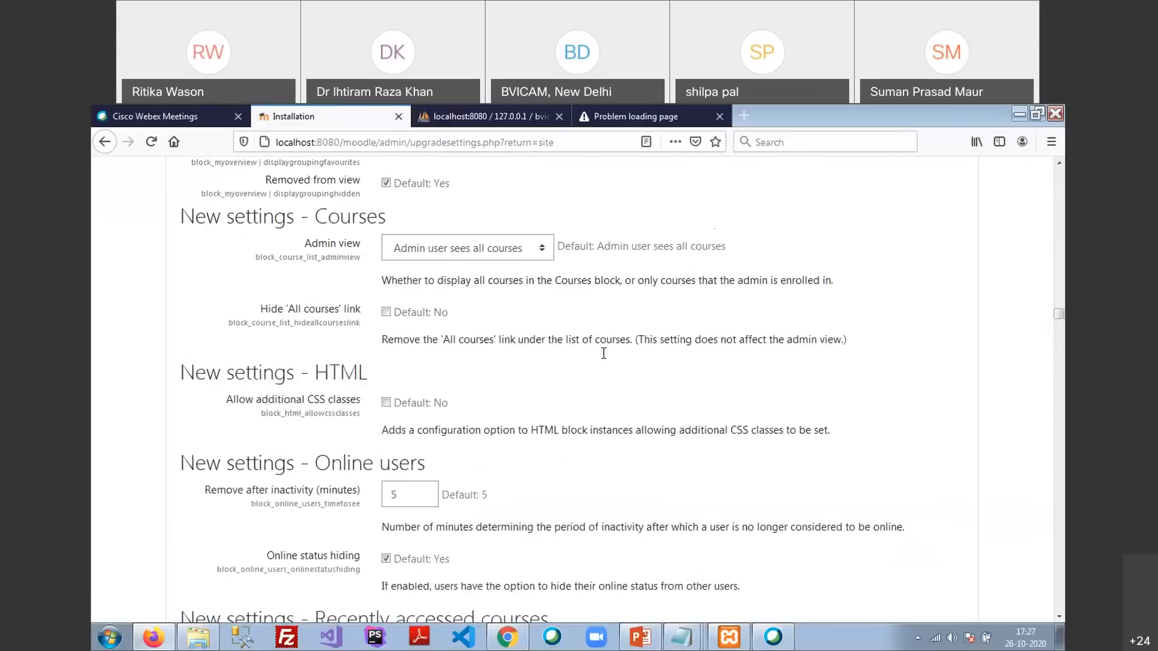
scroll(604, 353, "down", 10)
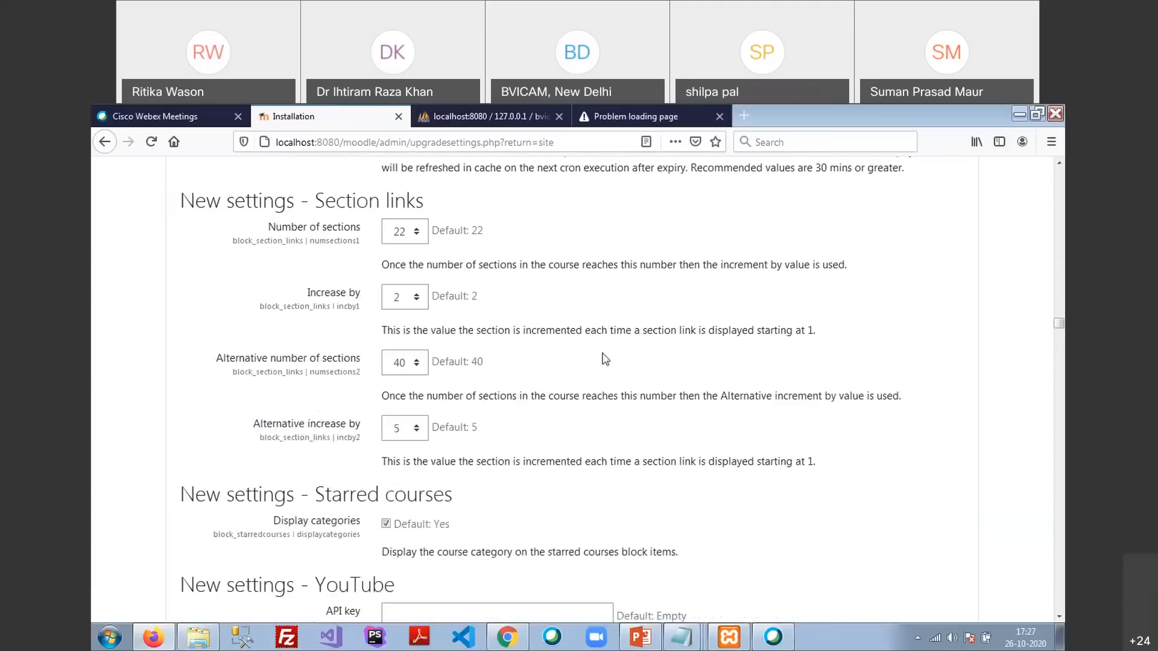
scroll(604, 357, "down", 9)
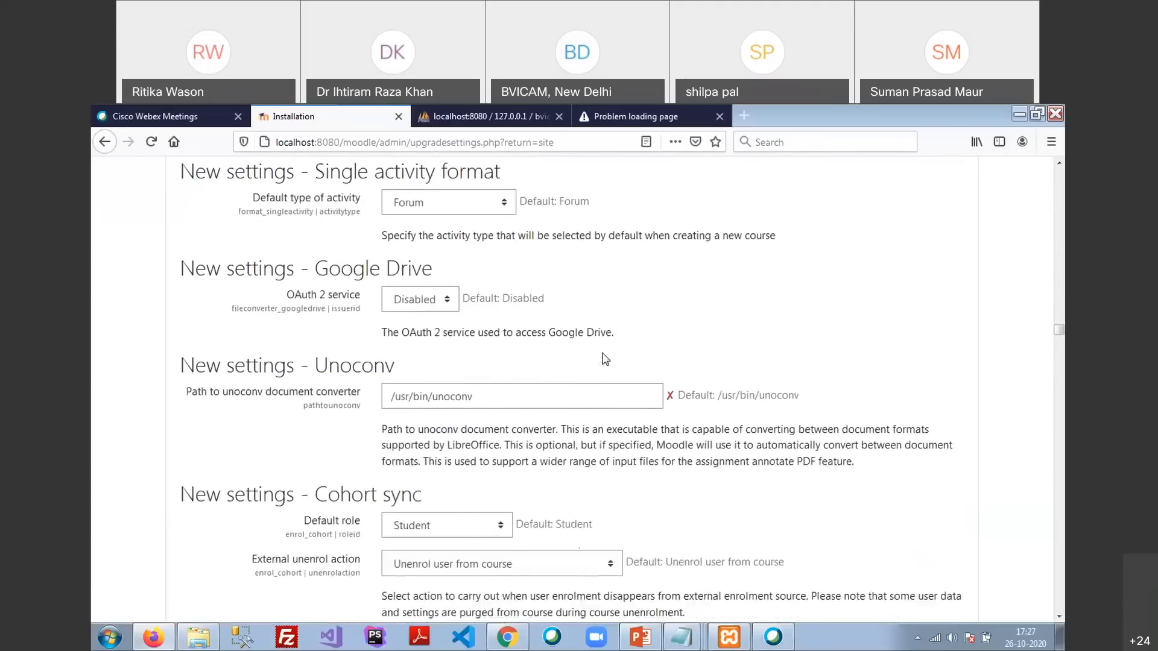
scroll(603, 353, "down", 10)
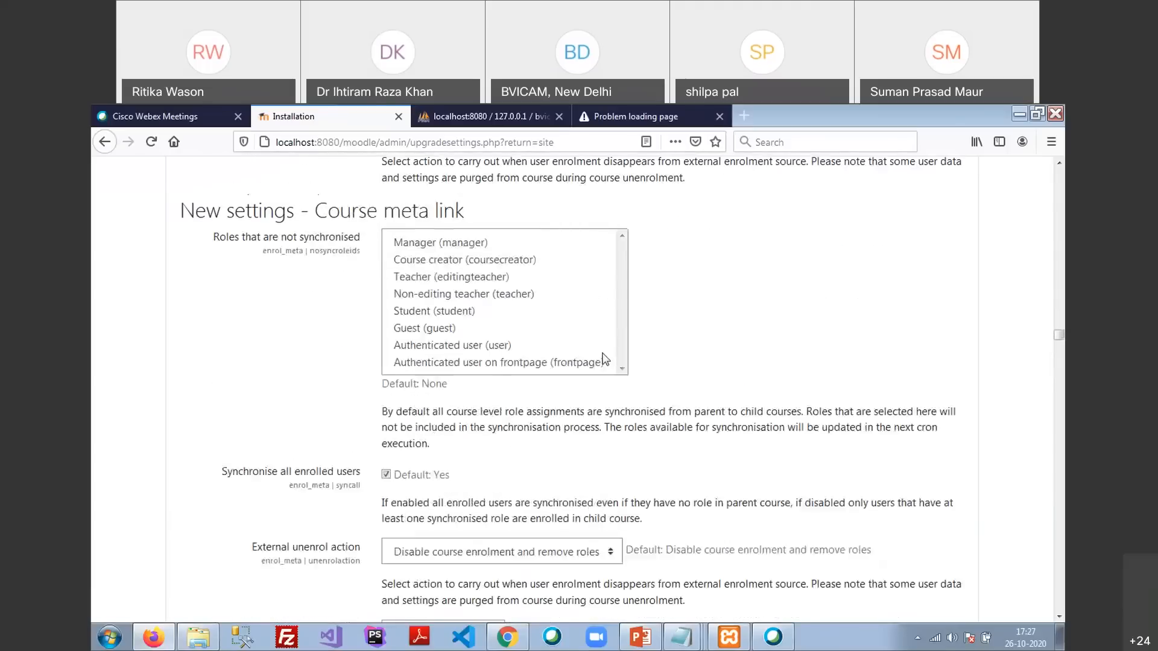
scroll(605, 359, "down", 10)
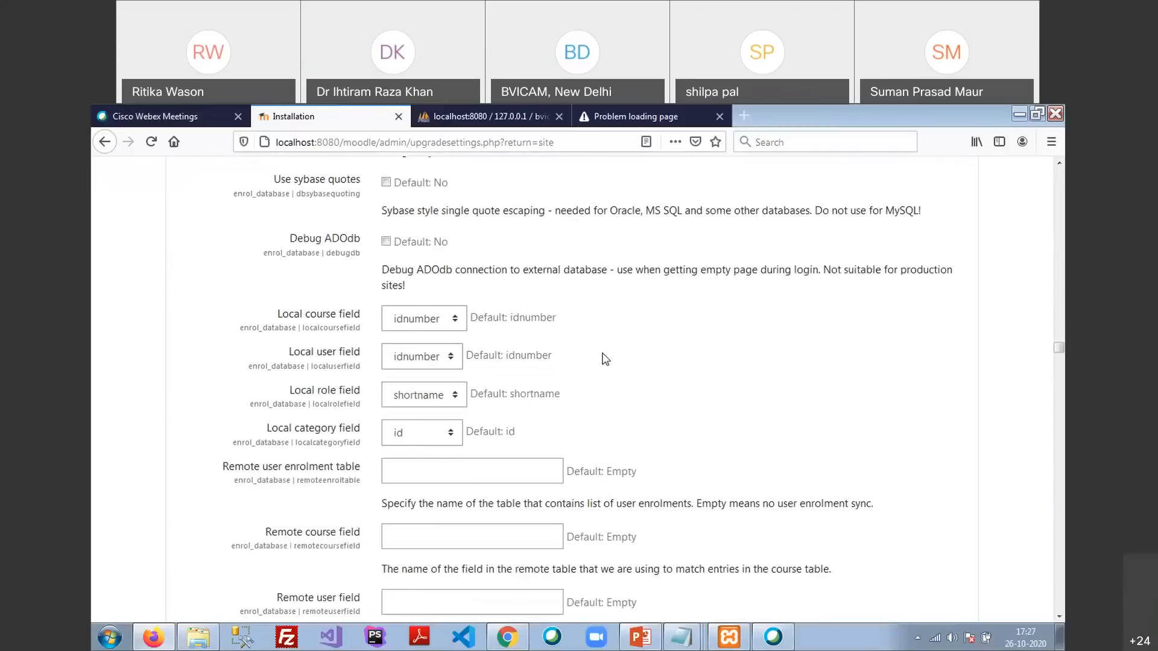
scroll(605, 359, "down", 10)
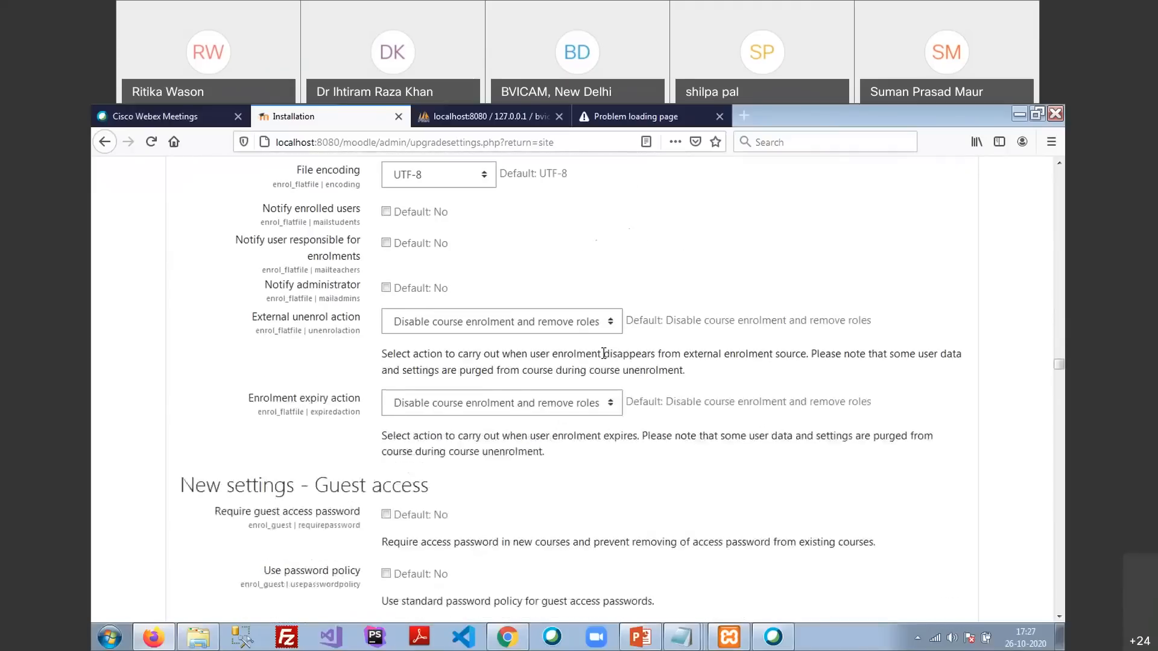
scroll(605, 359, "up", 3)
scroll(604, 359, "down", 10)
scroll(605, 359, "down", 10)
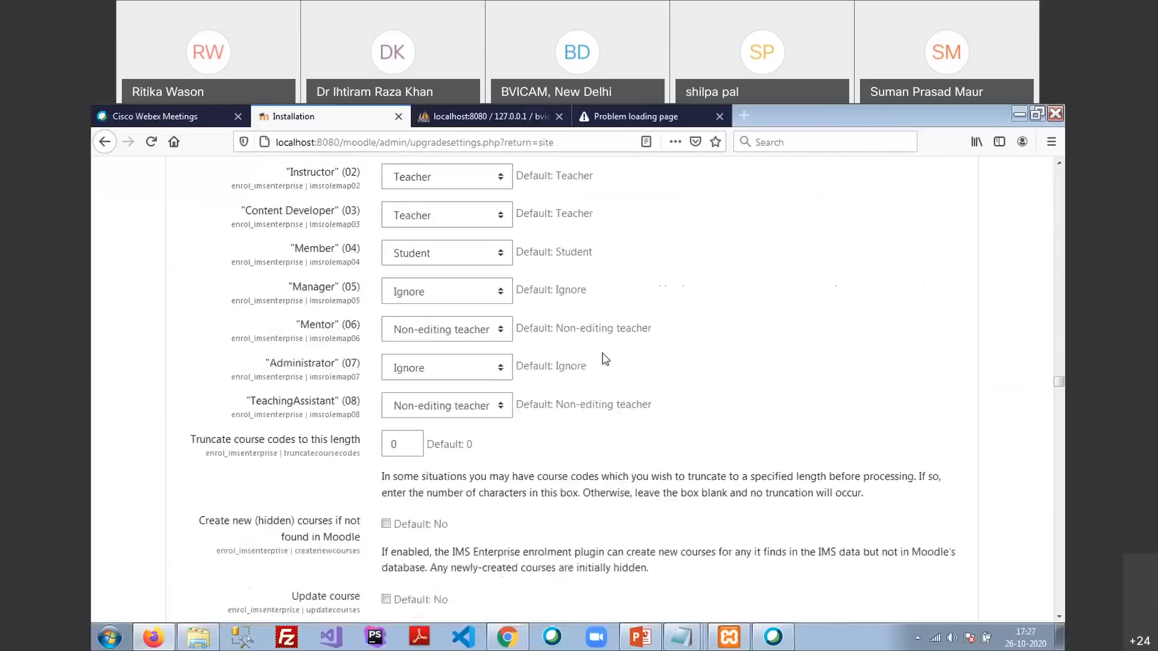
scroll(605, 359, "down", 3)
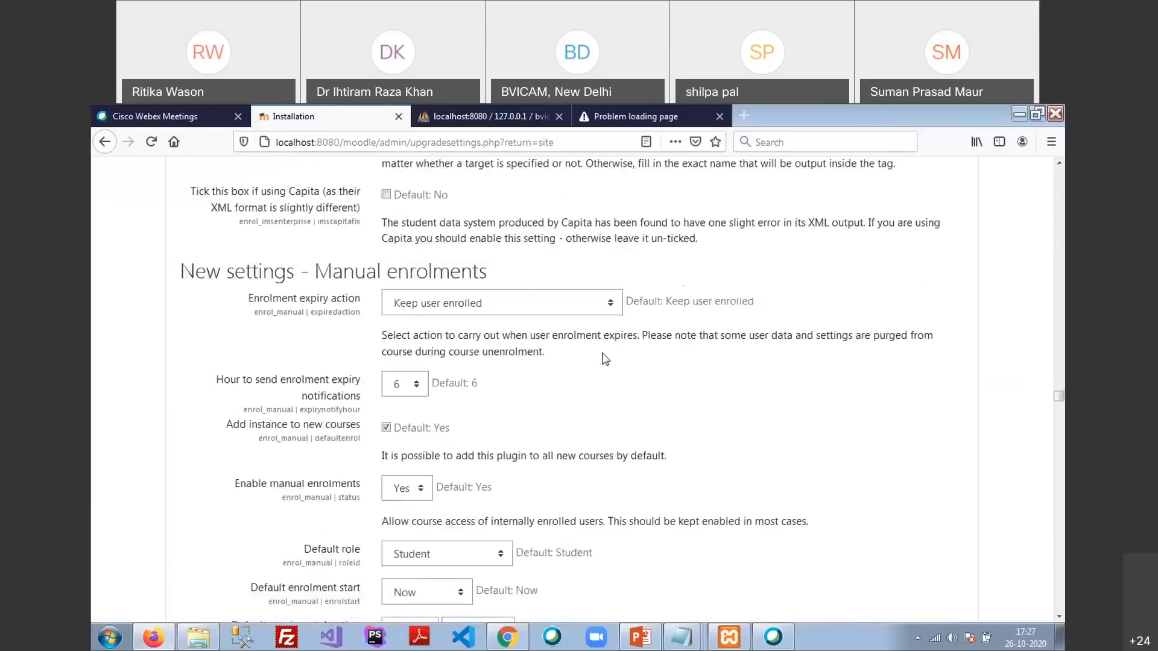
scroll(604, 359, "down", 6)
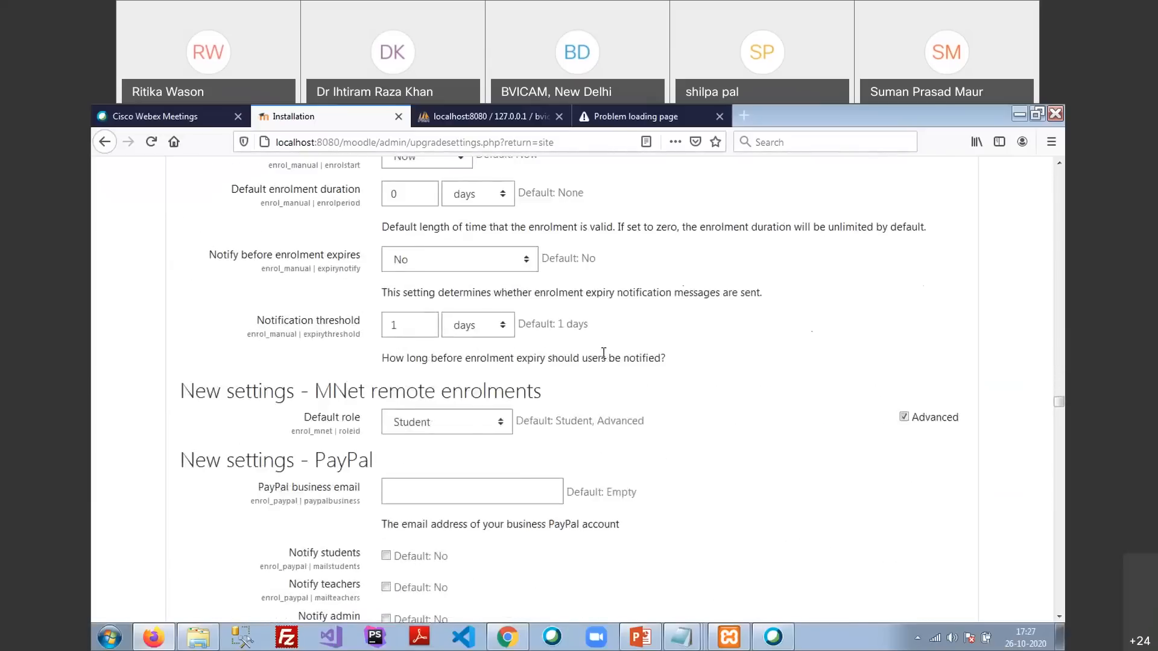
scroll(603, 353, "down", 4)
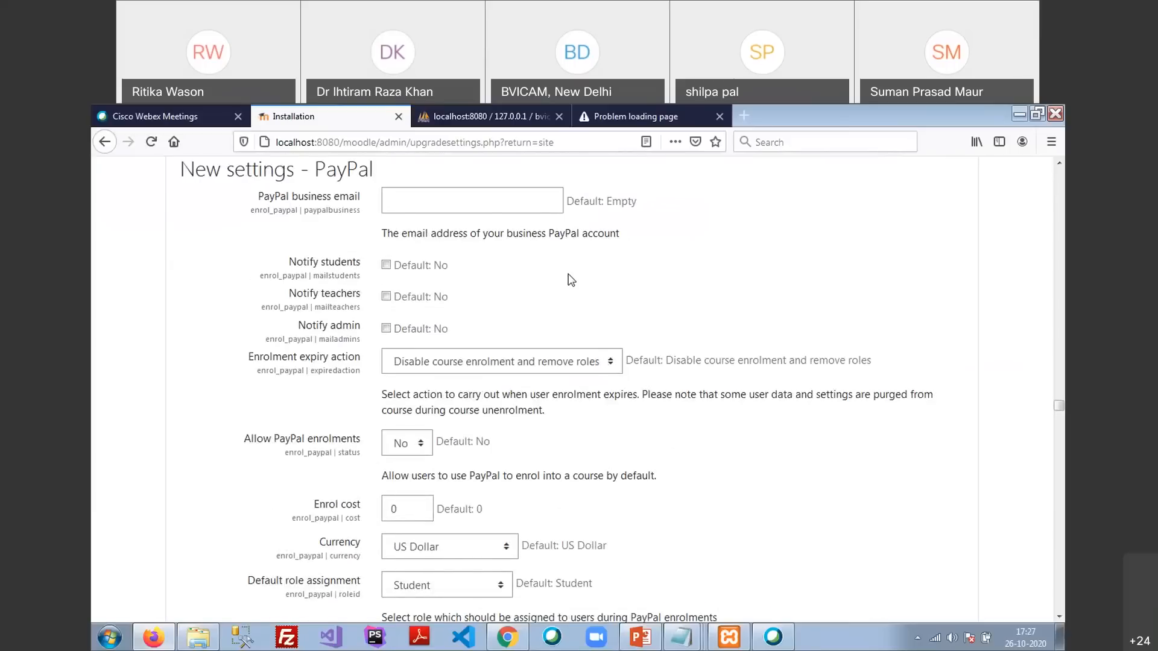
scroll(571, 279, "down", 13)
scroll(545, 280, "up", 2)
scroll(545, 280, "down", 10)
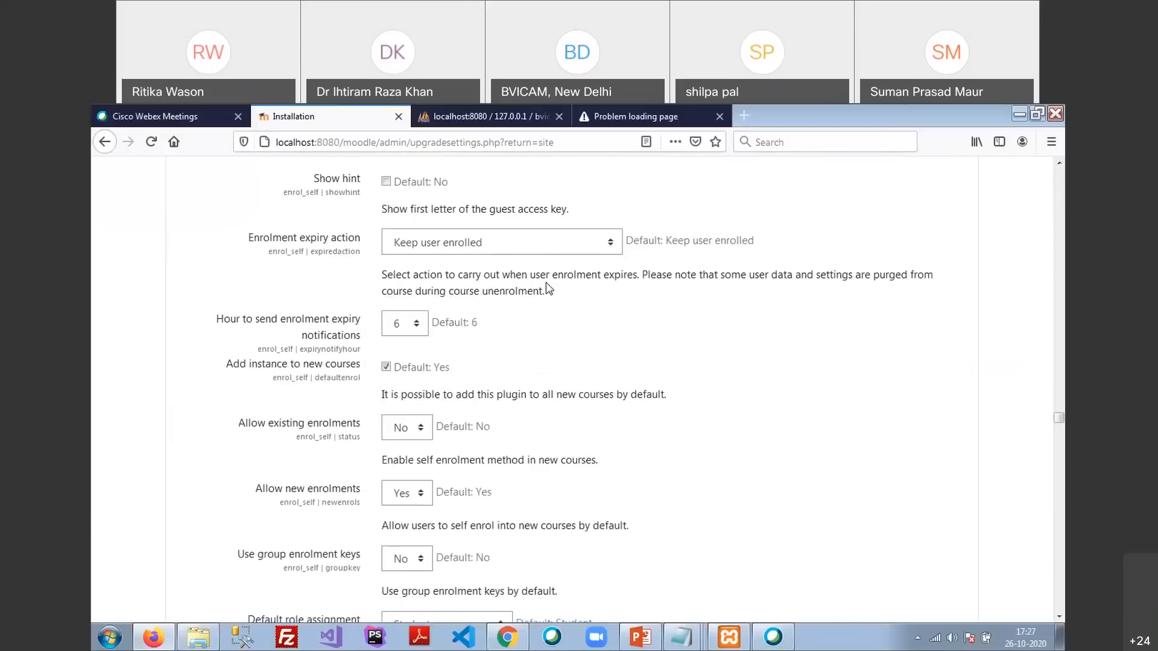
scroll(545, 297, "down", 15)
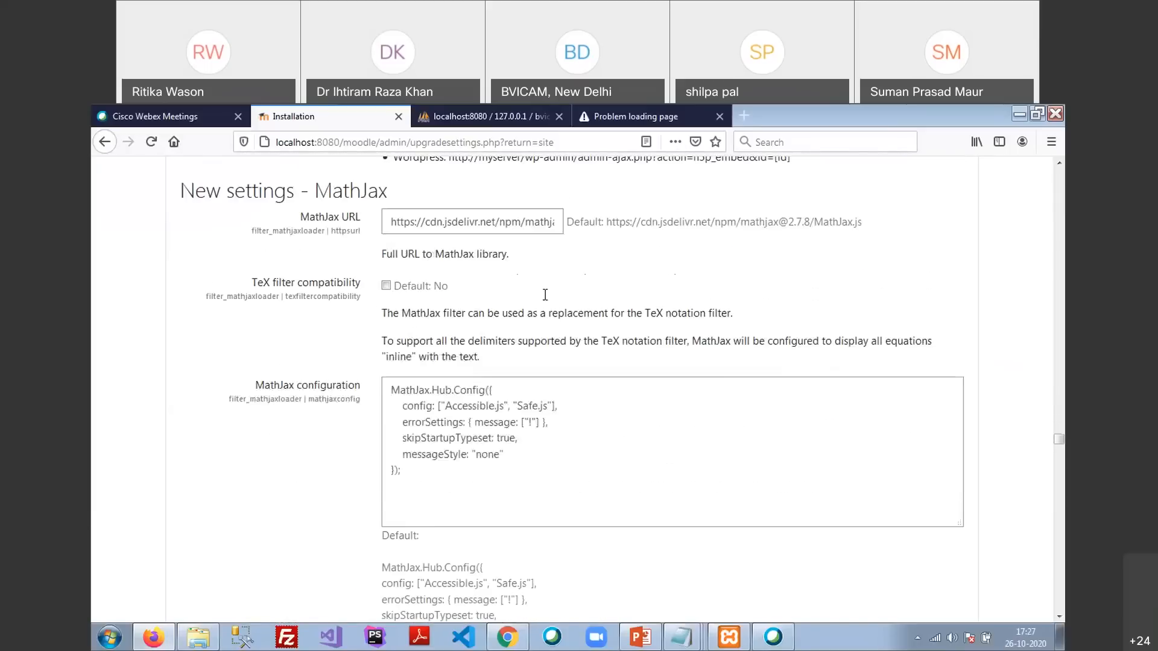
scroll(545, 300, "down", 5)
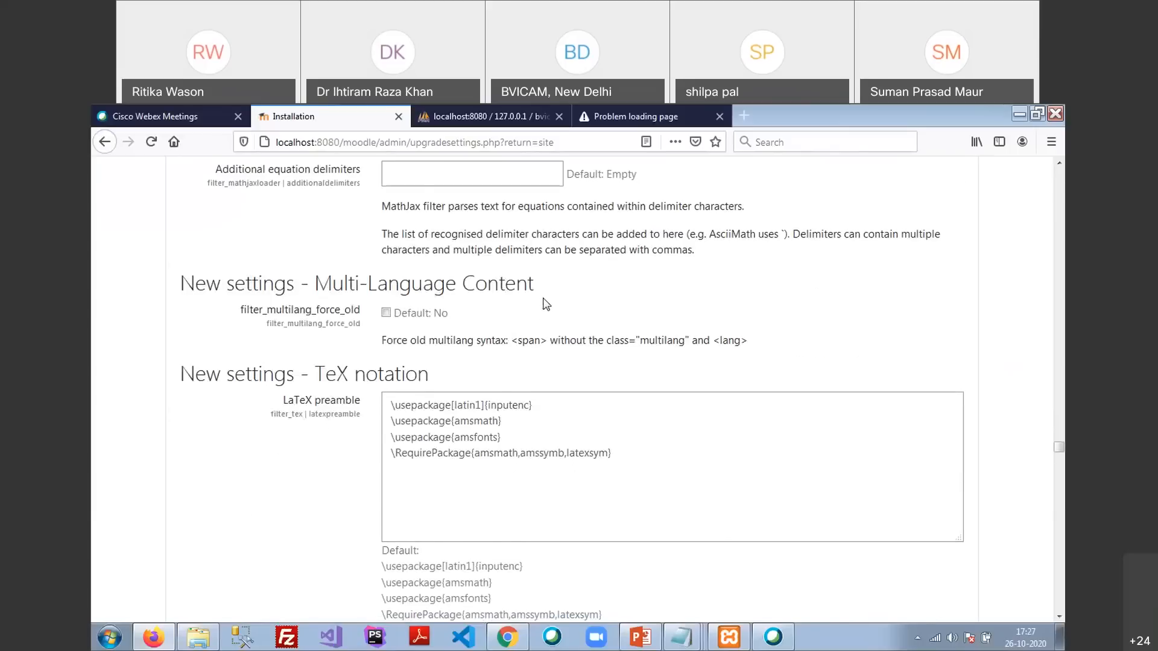
scroll(546, 304, "down", 20)
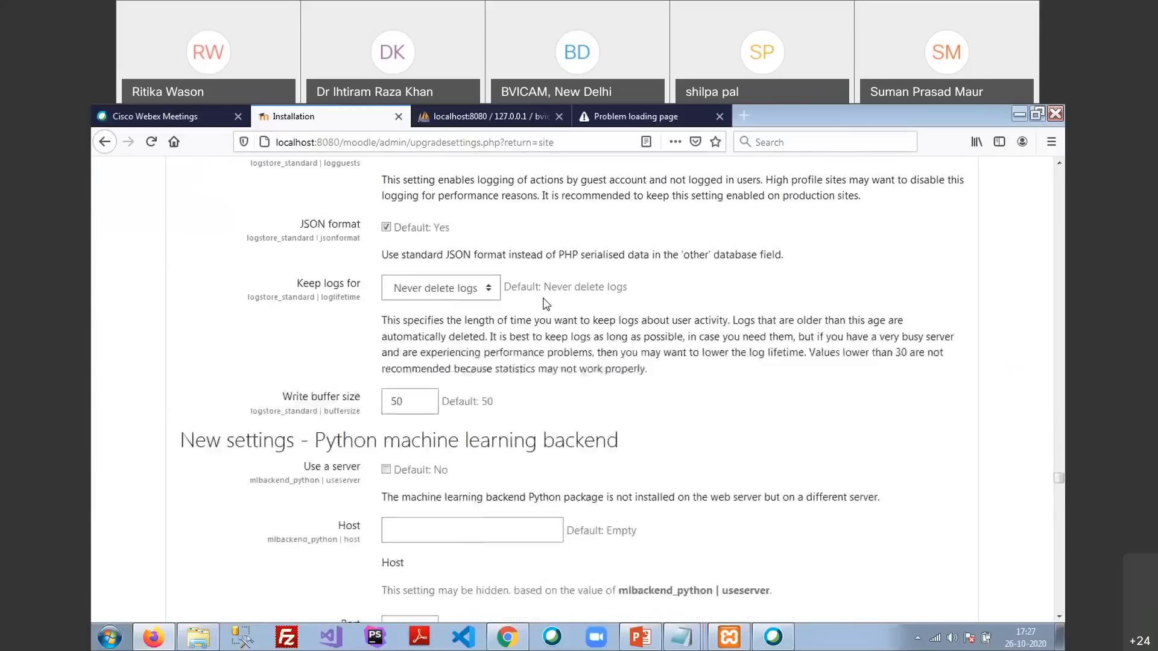
scroll(545, 301, "down", 5)
scroll(545, 300, "down", 10)
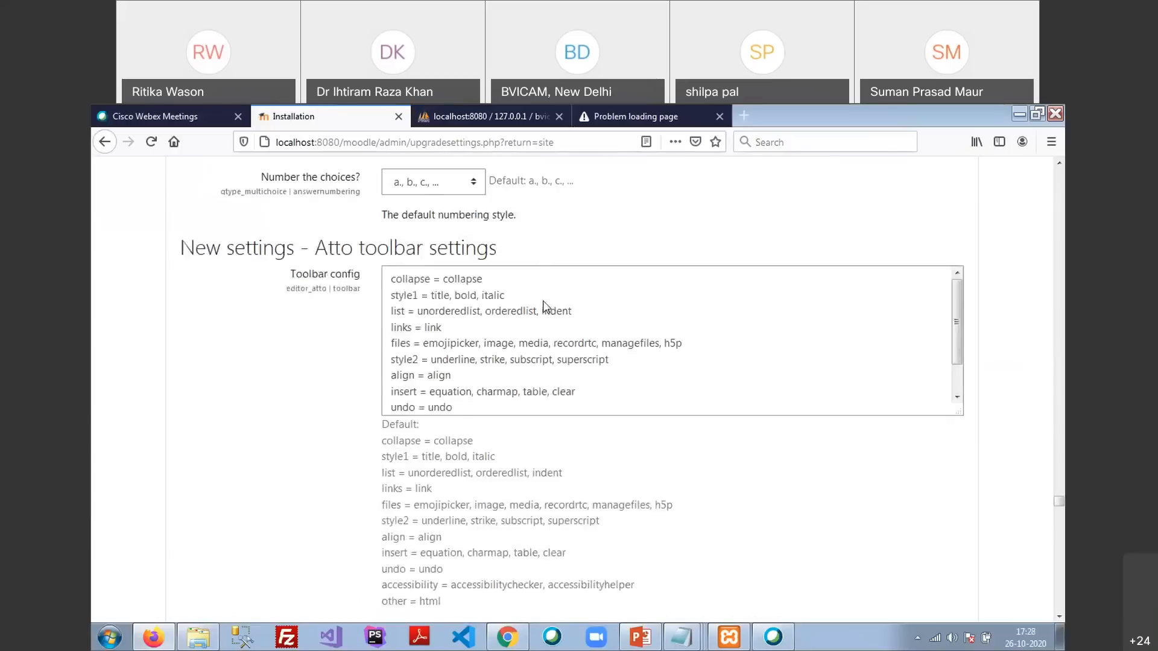
scroll(543, 301, "down", 20)
Find the No-reply address setting, clear its value, and save the new settings
key("ctrl+f")
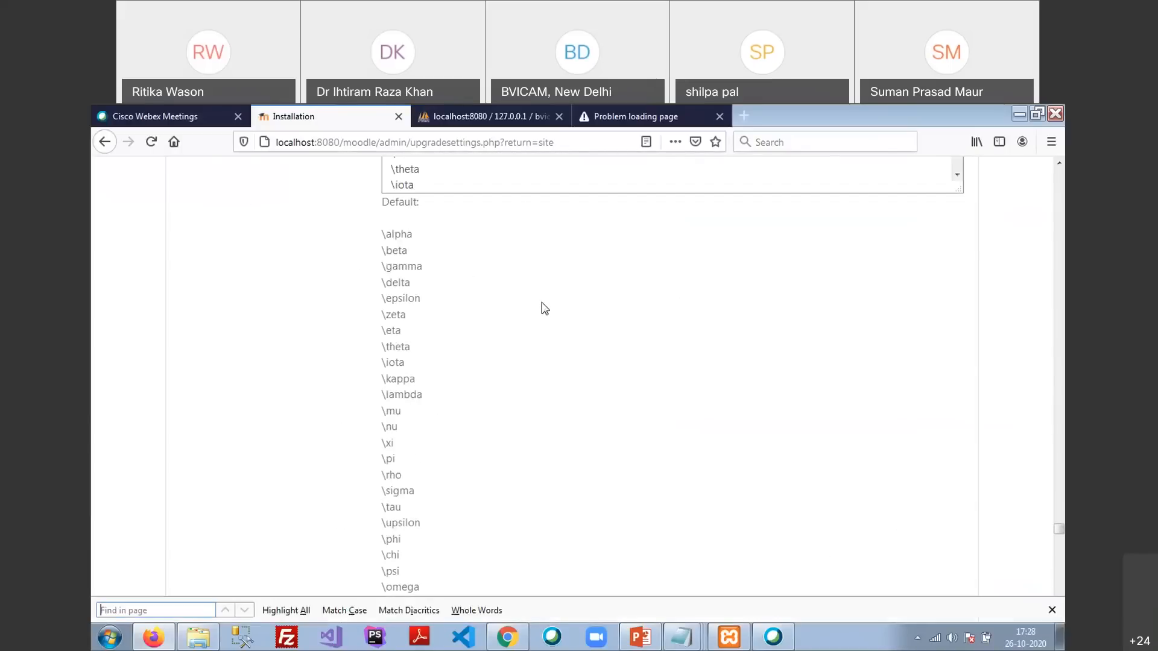
type("no-re")
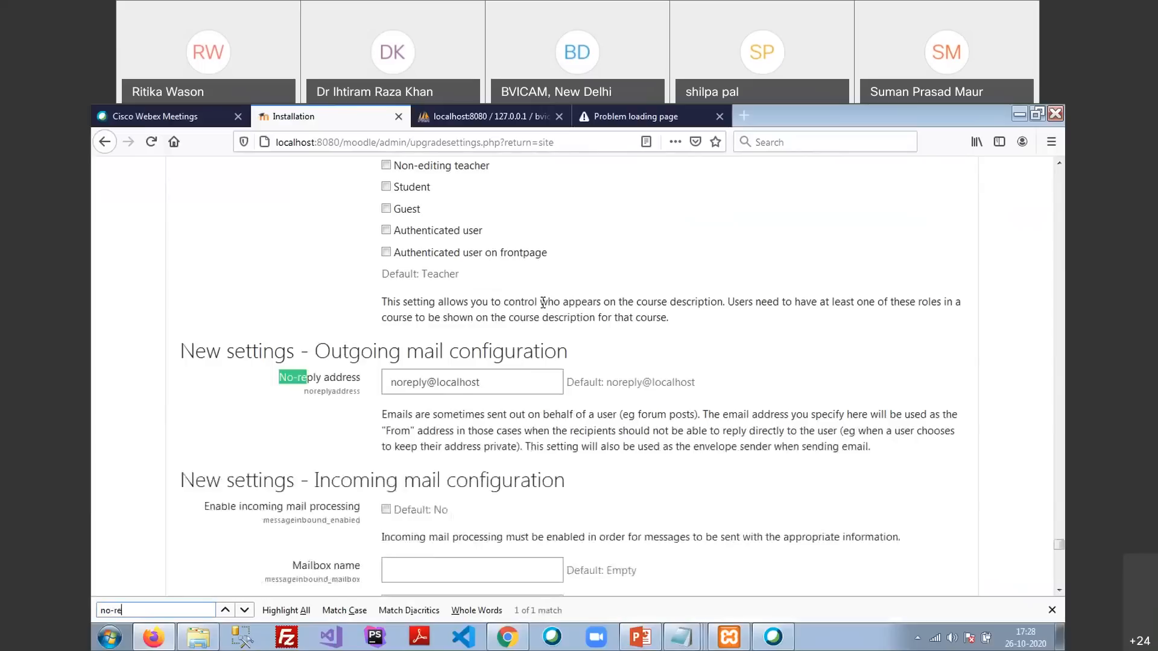
left_click(494, 388)
triple_click(493, 388)
key("BackSpace")
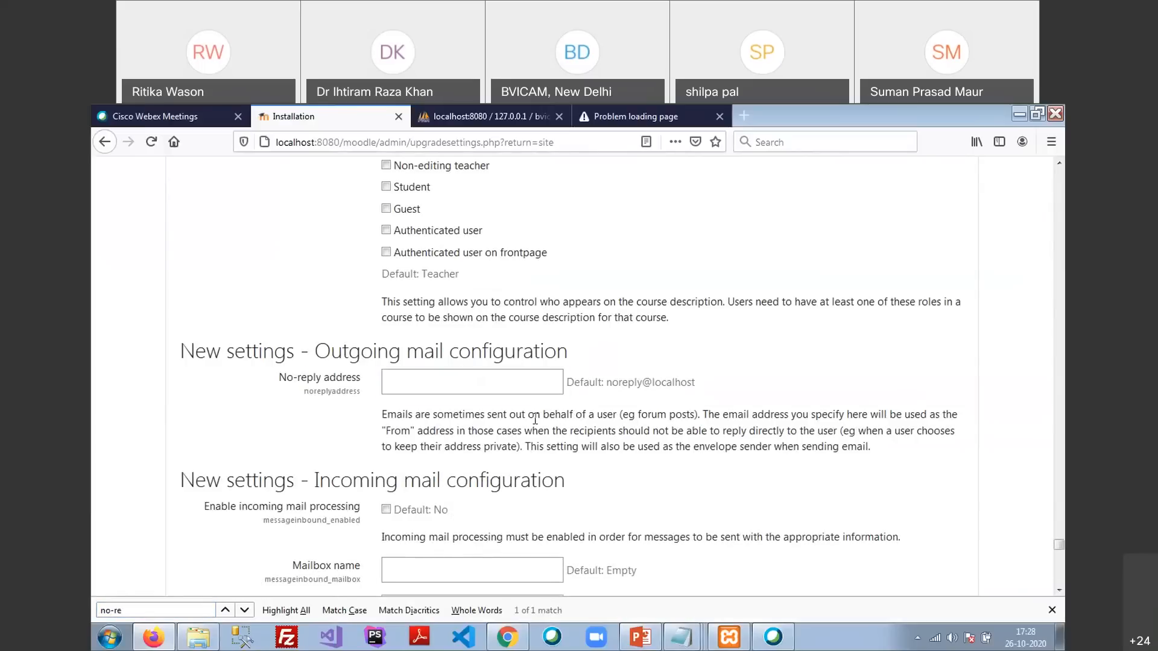
scroll(535, 417, "down", 20)
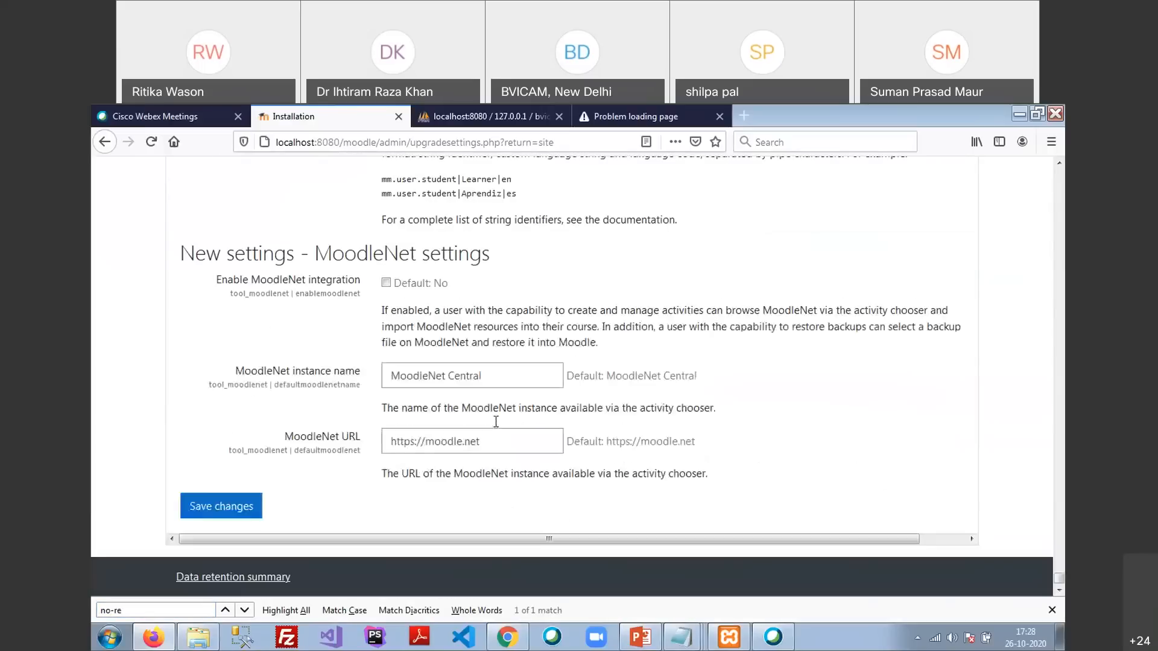
left_click(250, 510)
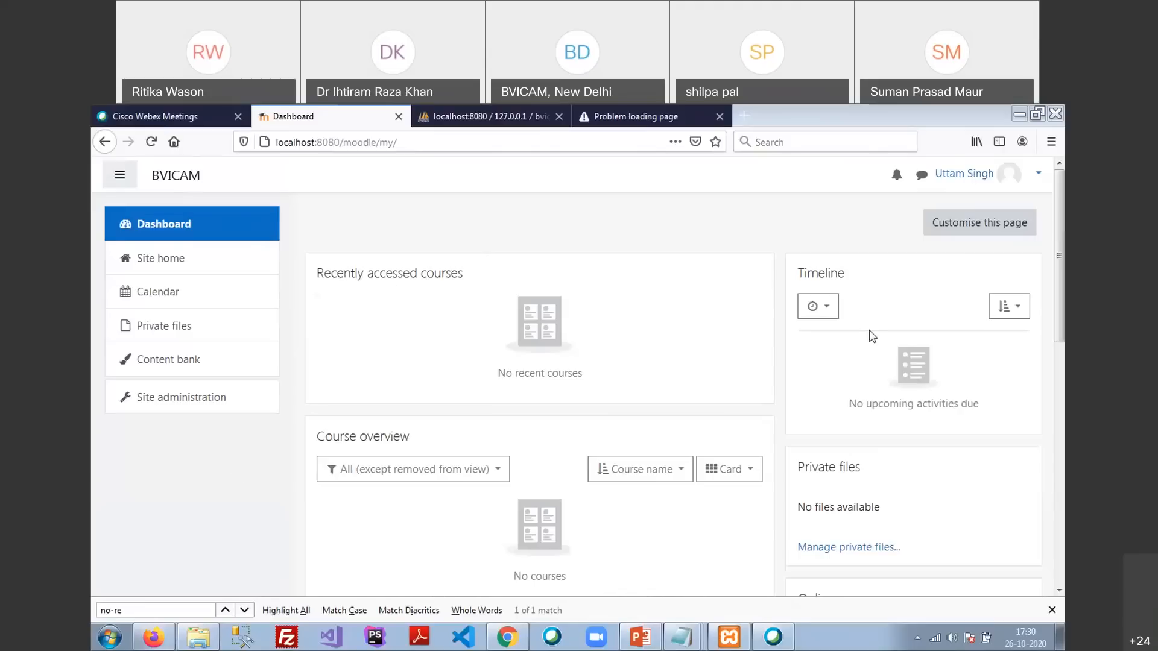
Refocus the browser window once the BVICAM Dashboard has loaded
left_click(532, 228)
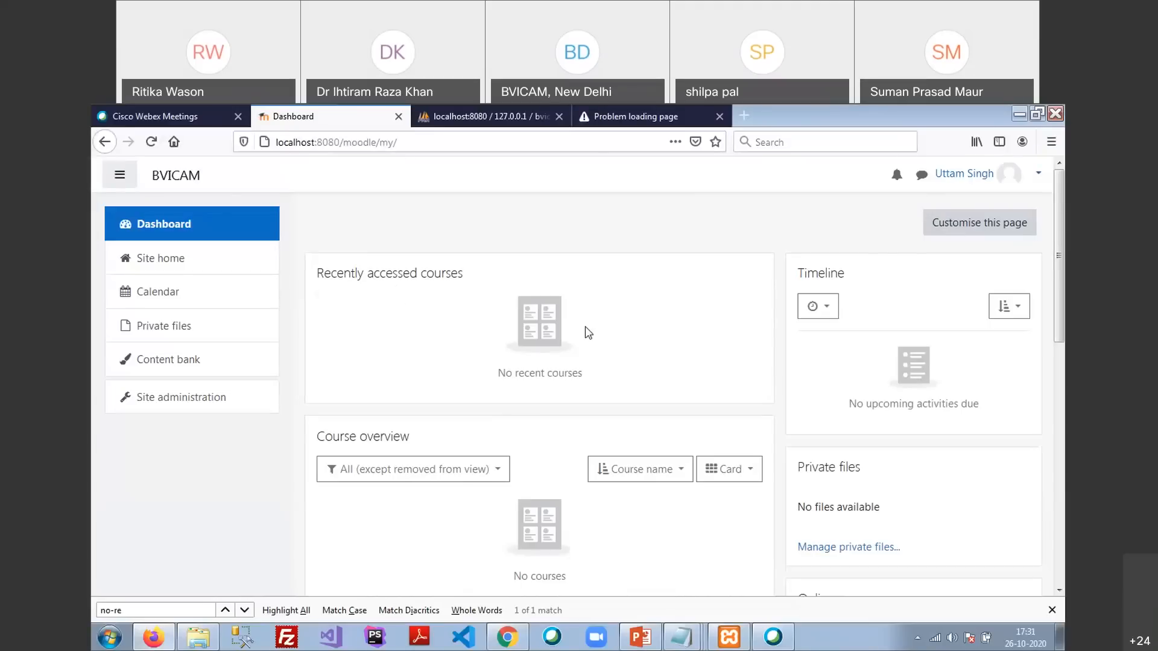
scroll(583, 330, "down", 3)
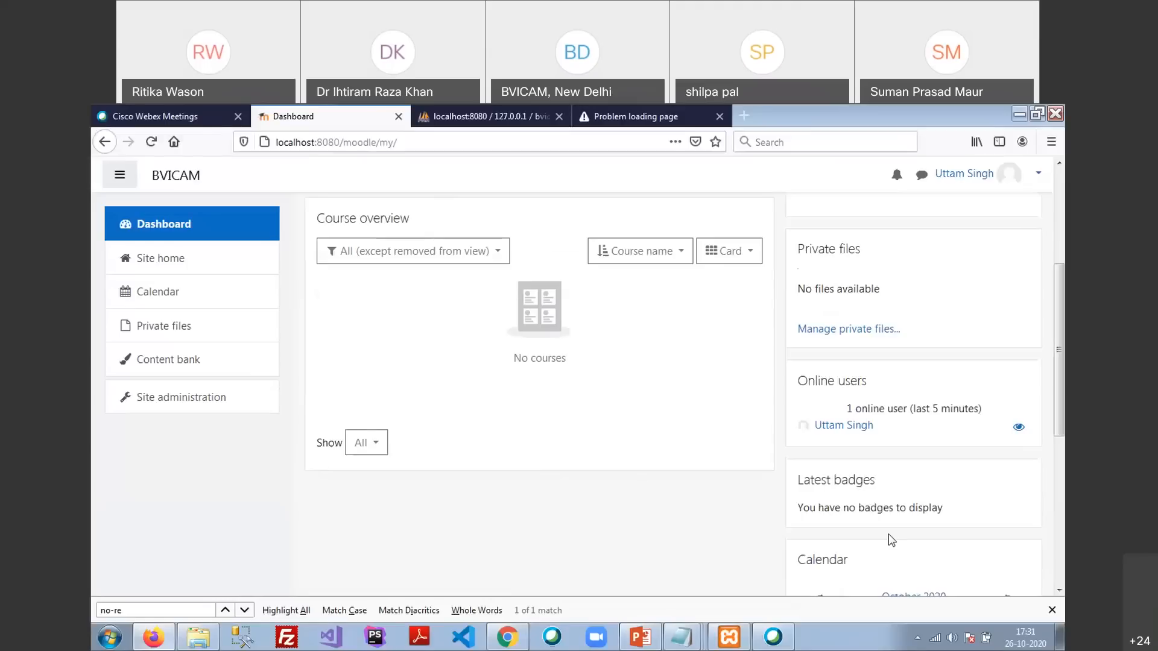
scroll(889, 536, "up", 4)
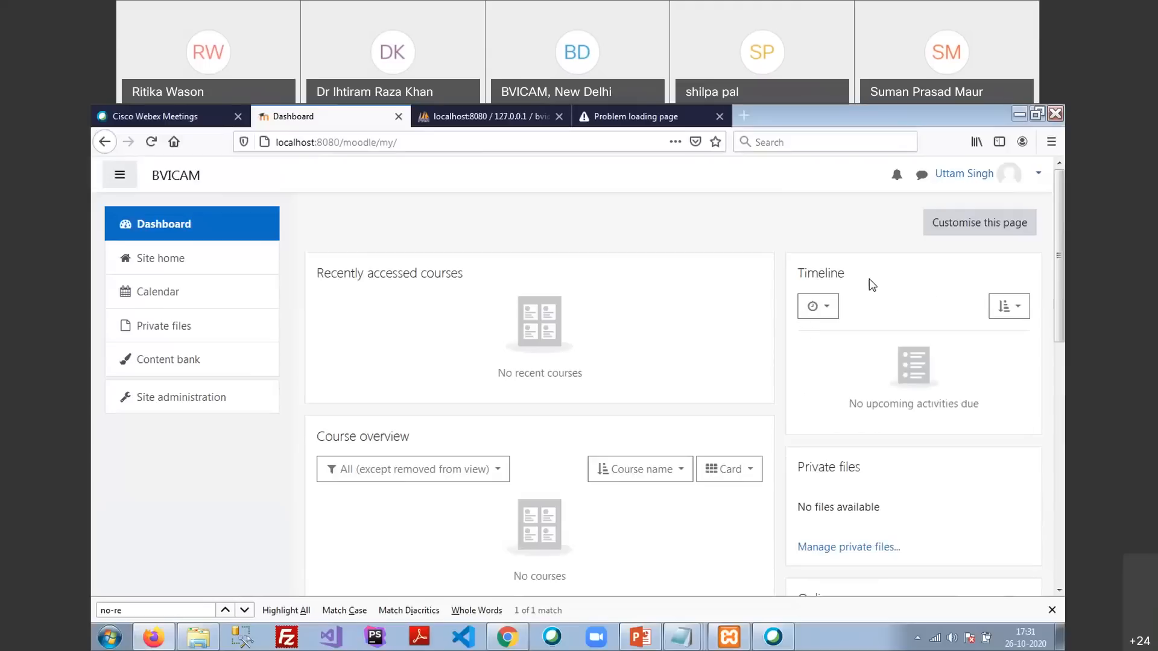
scroll(882, 307, "down", 2)
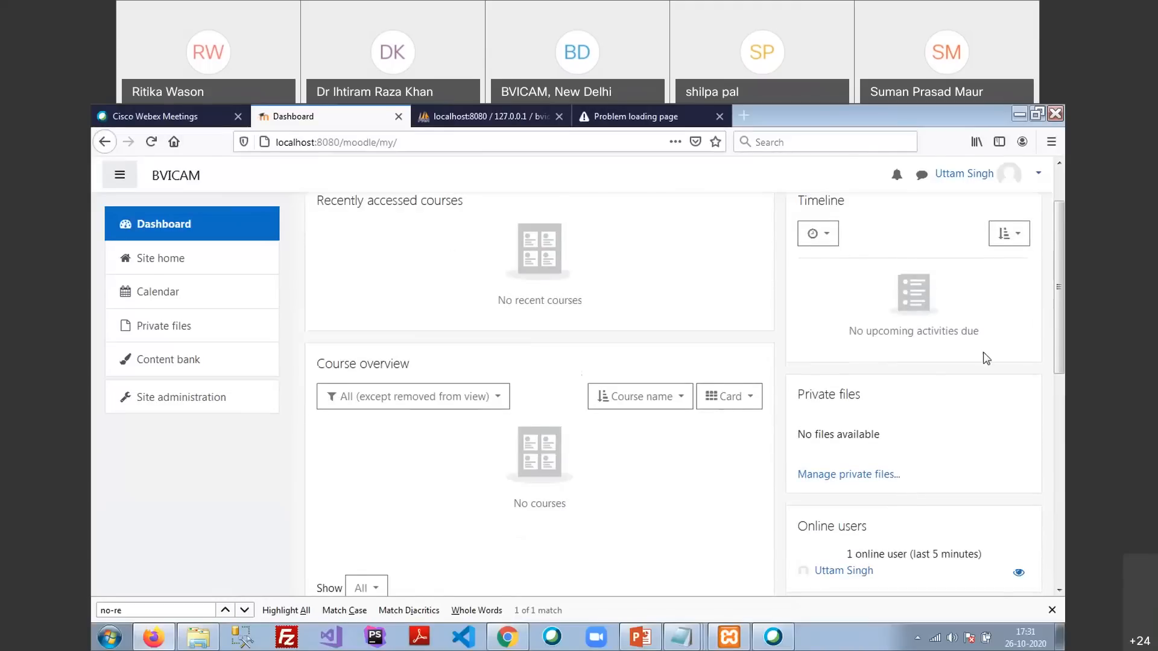
scroll(983, 357, "down", 3)
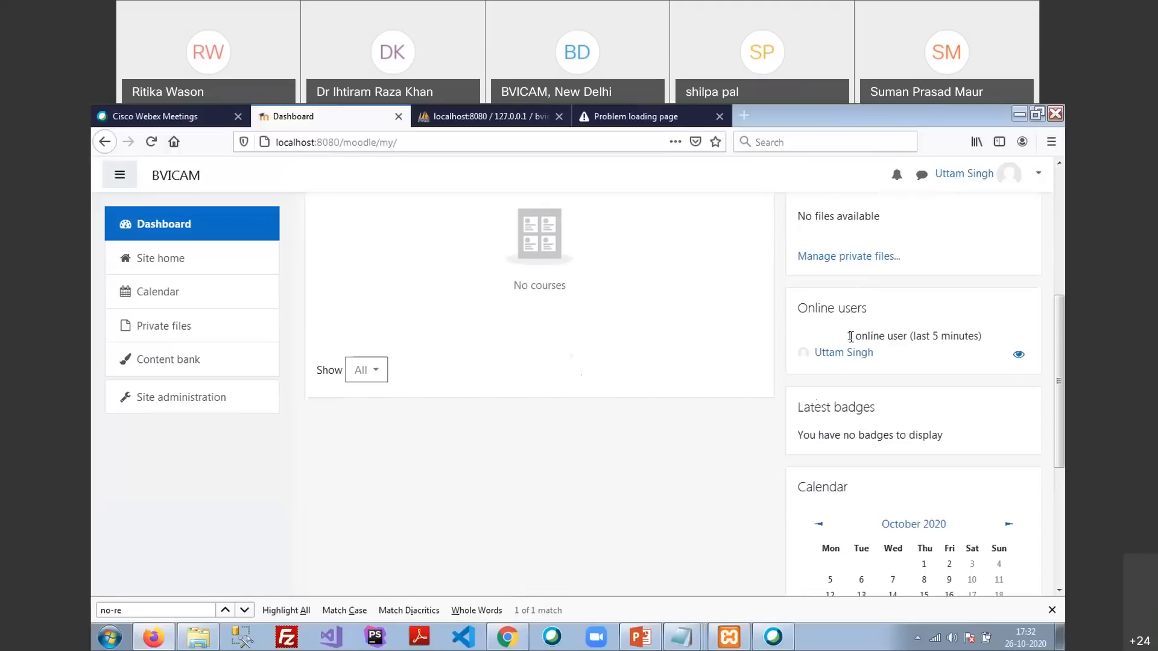
left_click_drag(850, 336, 932, 353)
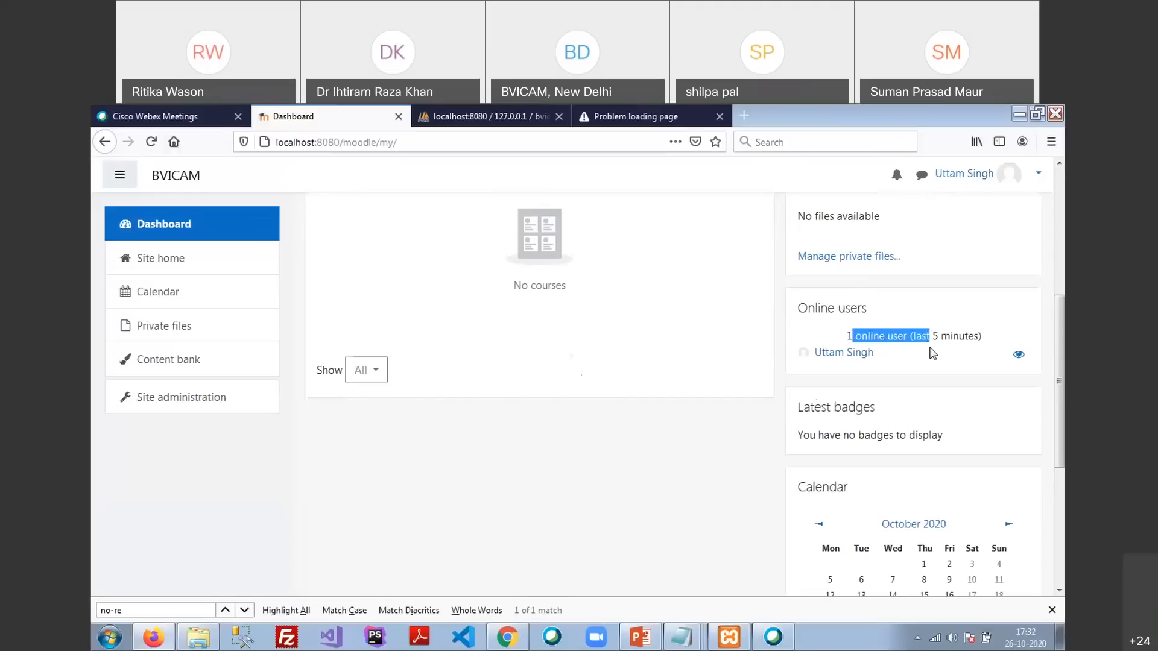
left_click(932, 353)
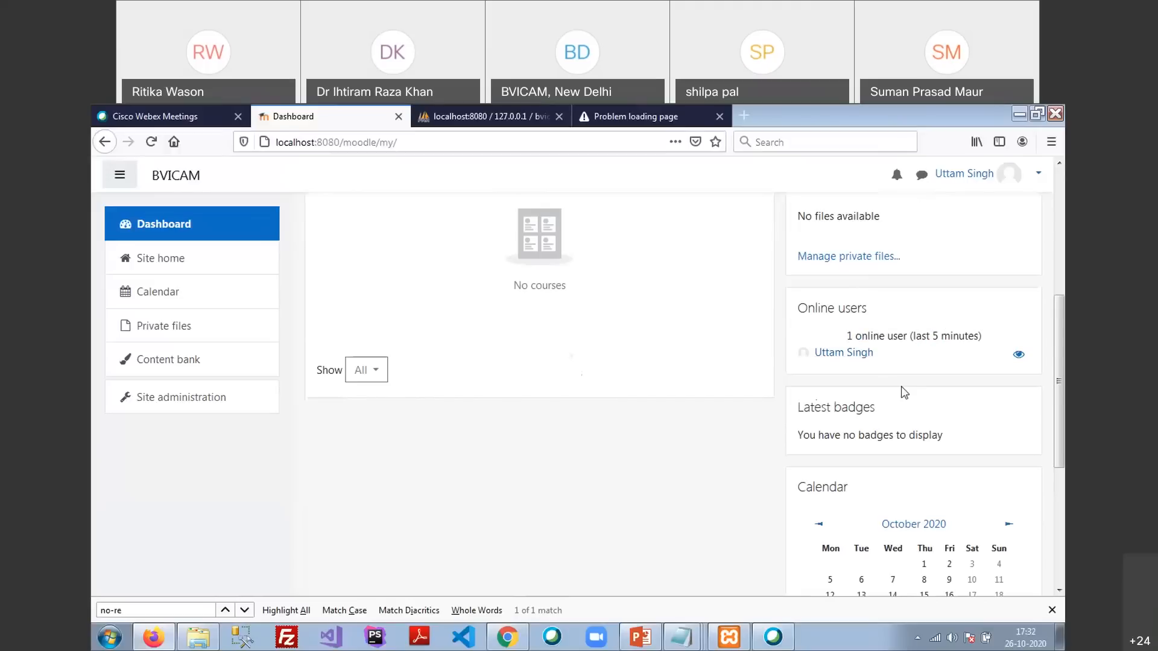
left_click_drag(922, 336, 953, 338)
scroll(941, 347, "down", 2)
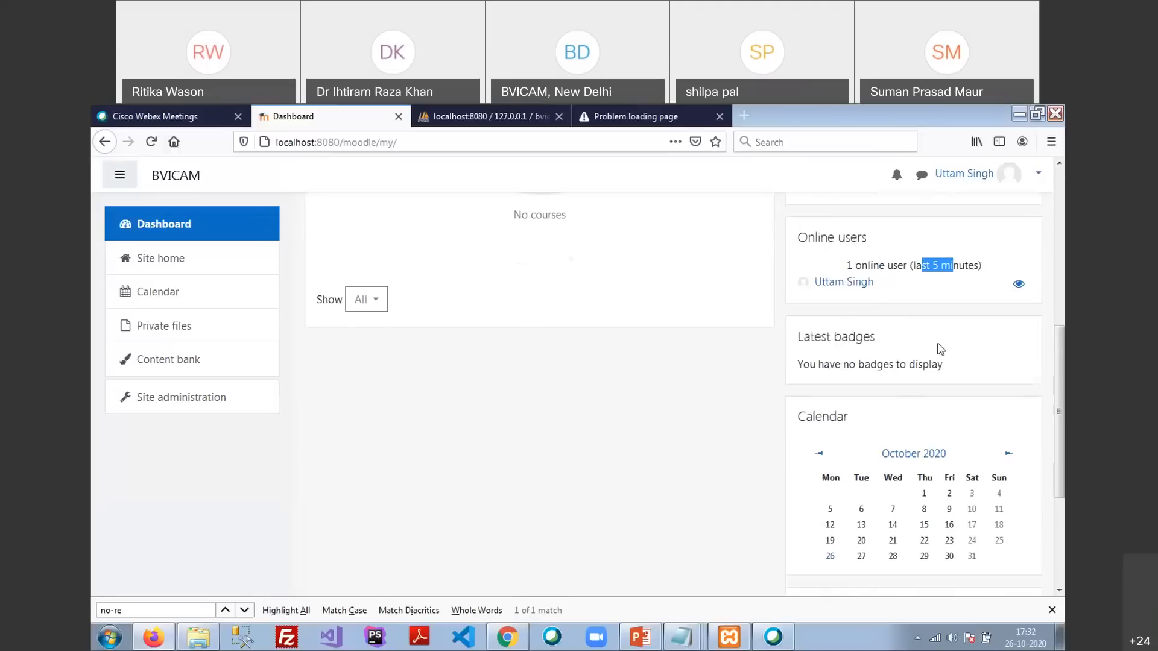
left_click(819, 361)
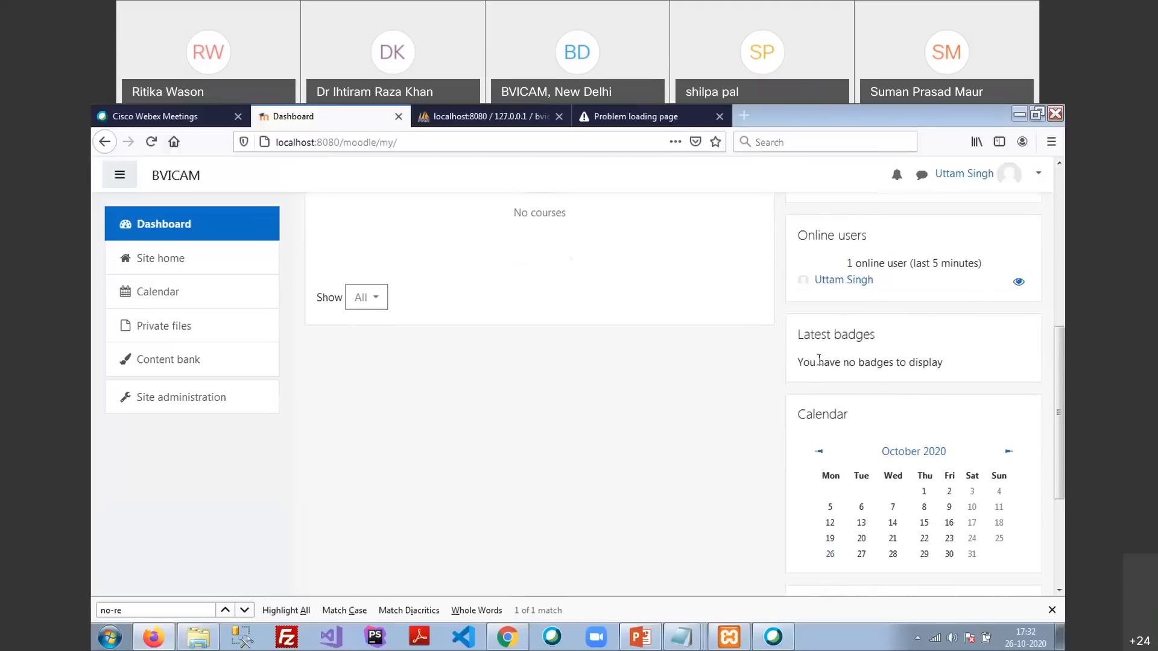
left_click_drag(819, 361, 916, 362)
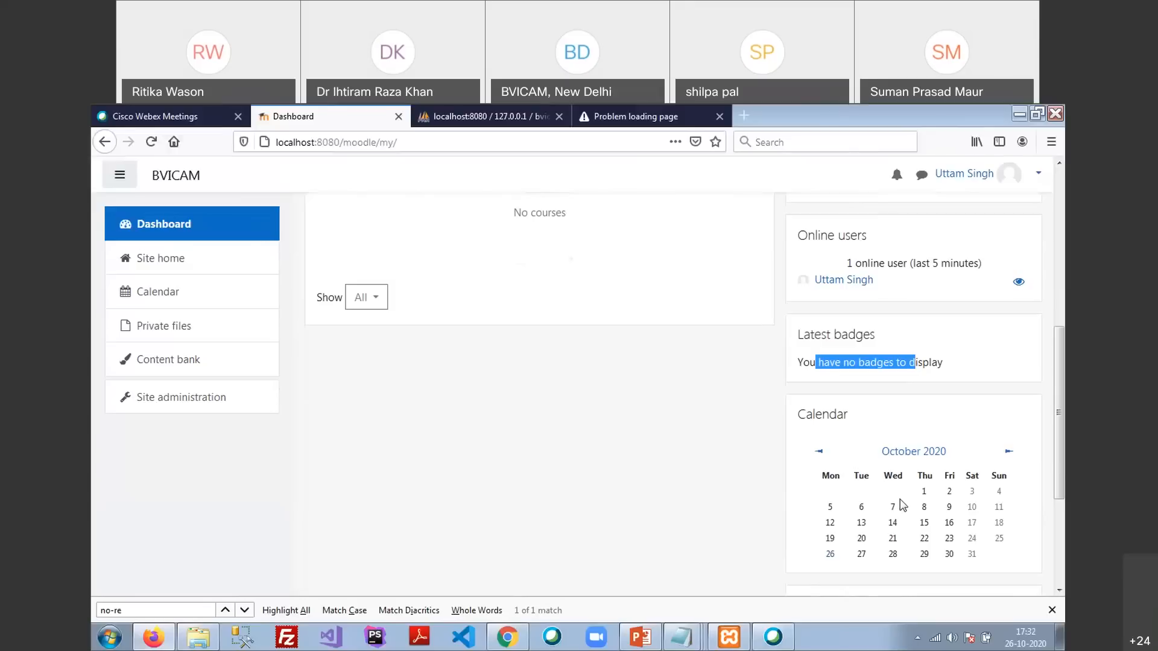
scroll(917, 507, "up", 1)
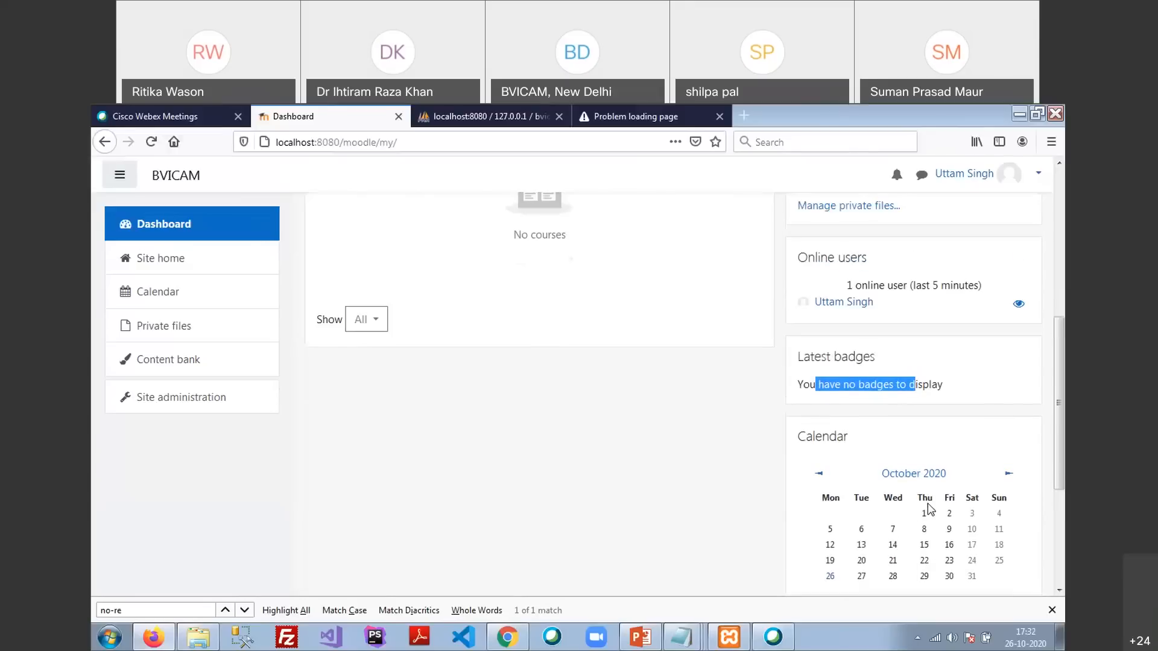
scroll(928, 509, "up", 5)
scroll(926, 510, "down", 7)
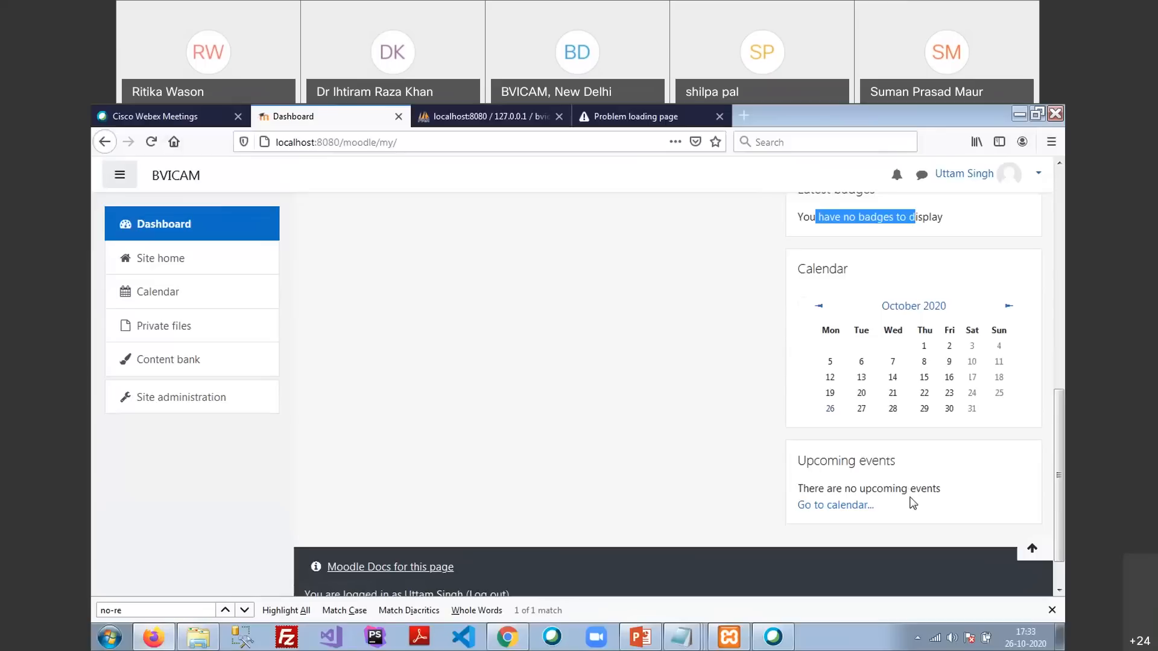
Go from the Dashboard to Site home, which lists the Miscellaneous category
scroll(912, 503, "down", 2)
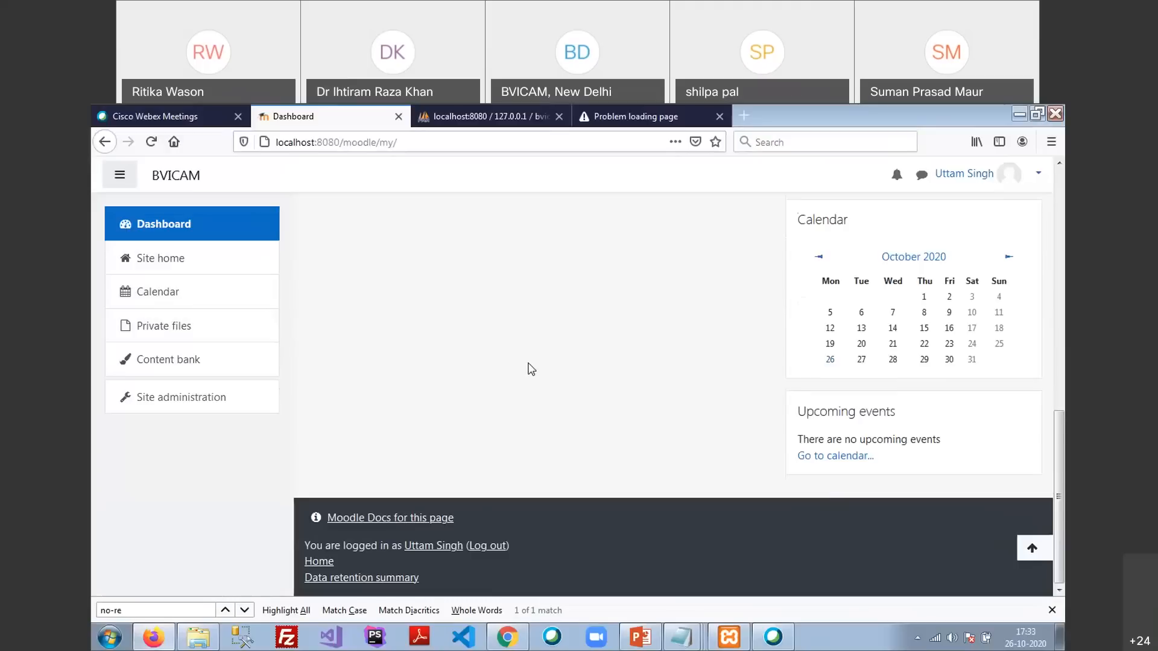
scroll(532, 369, "up", 10)
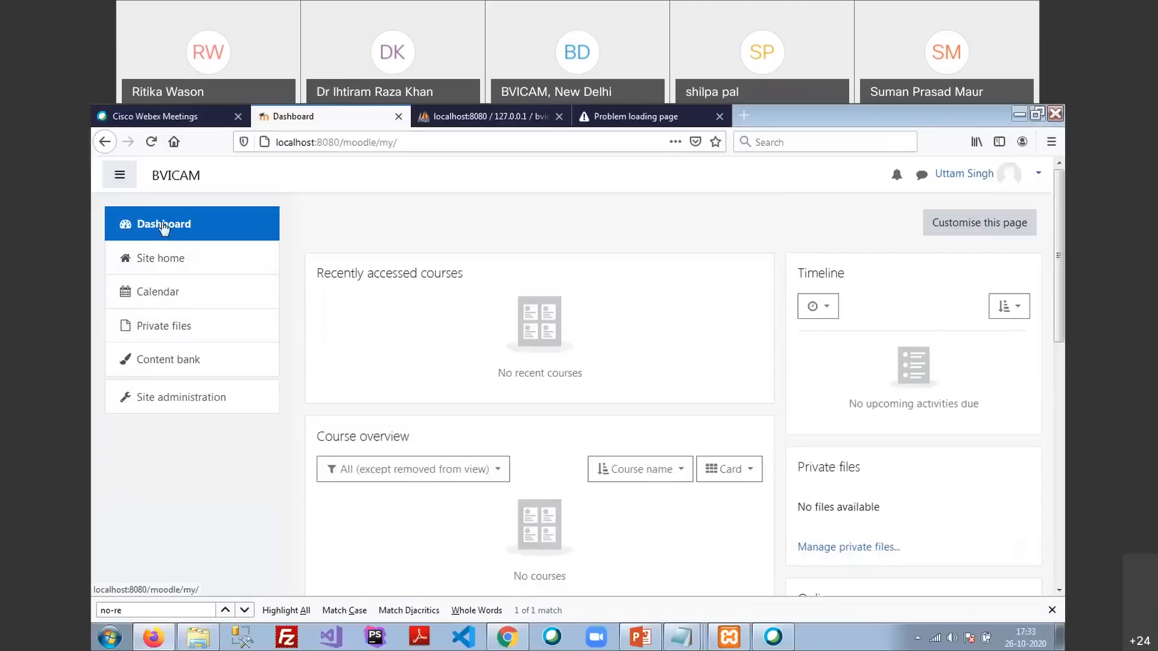
left_click(161, 264)
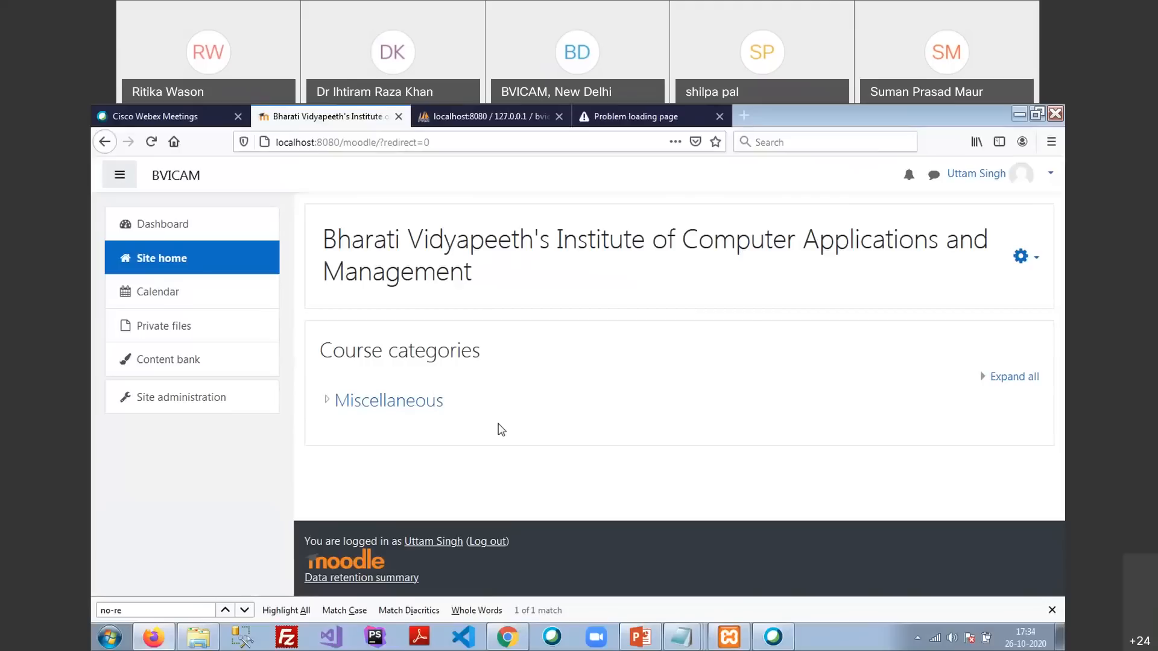
Look over the October 2020 calendar month, then go to Private files
left_click(147, 294)
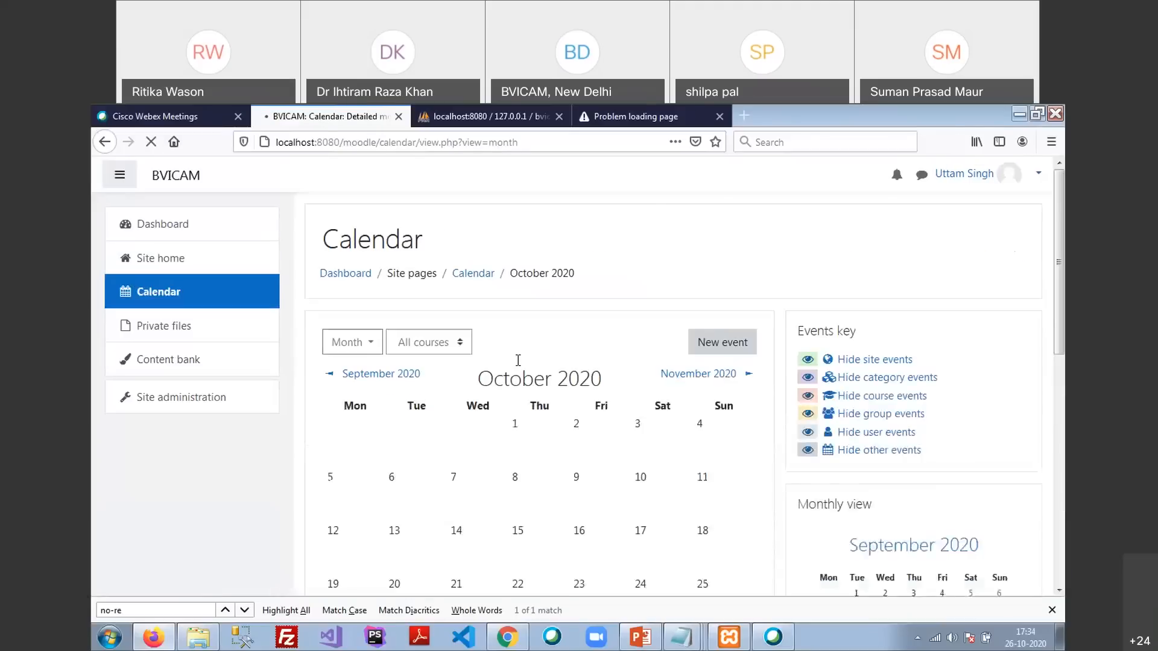
scroll(440, 447, "down", 5)
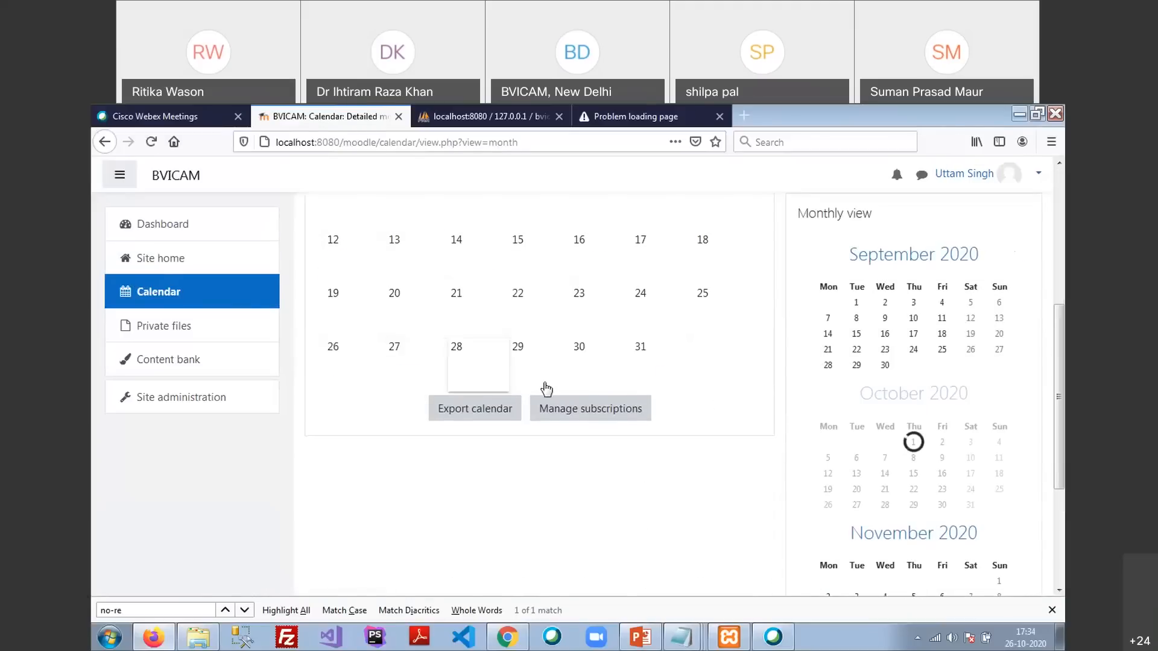
left_click(158, 334)
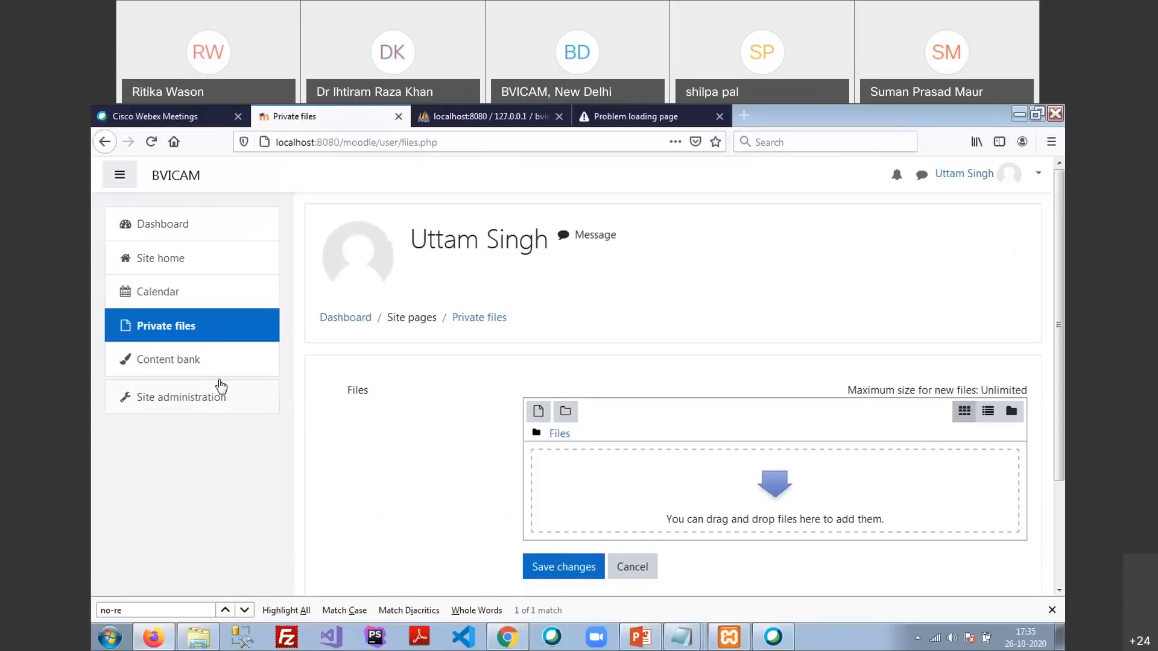
Visit the Content bank and Site administration, then return to the Dashboard
left_click(159, 369)
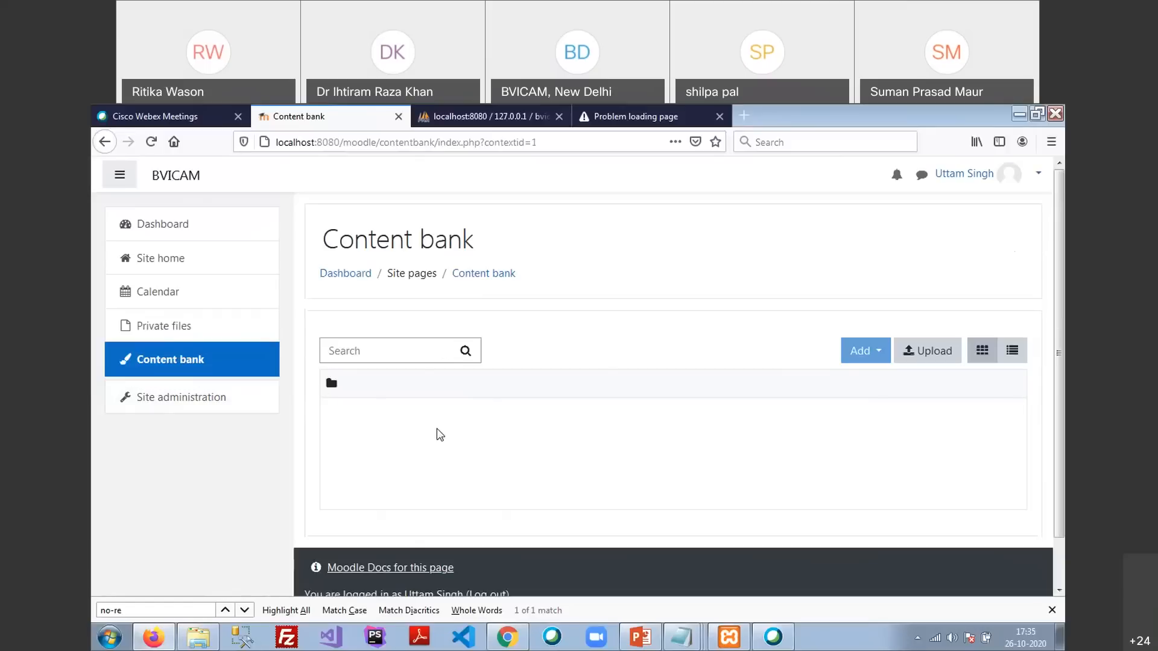
left_click(181, 396)
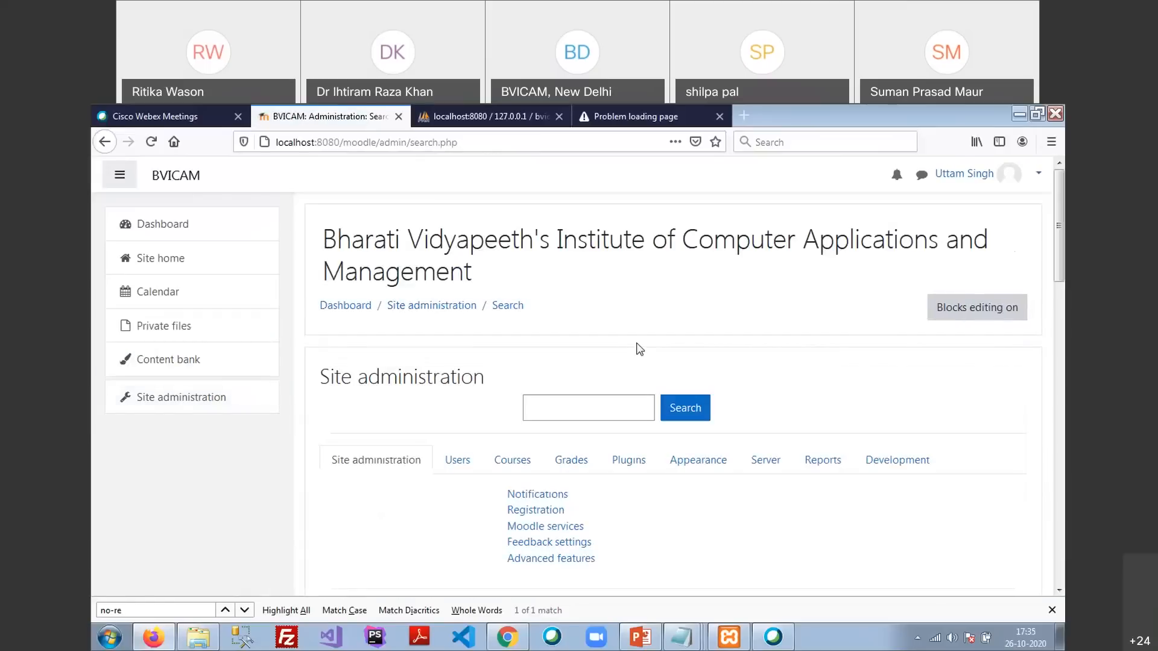
left_click(217, 229)
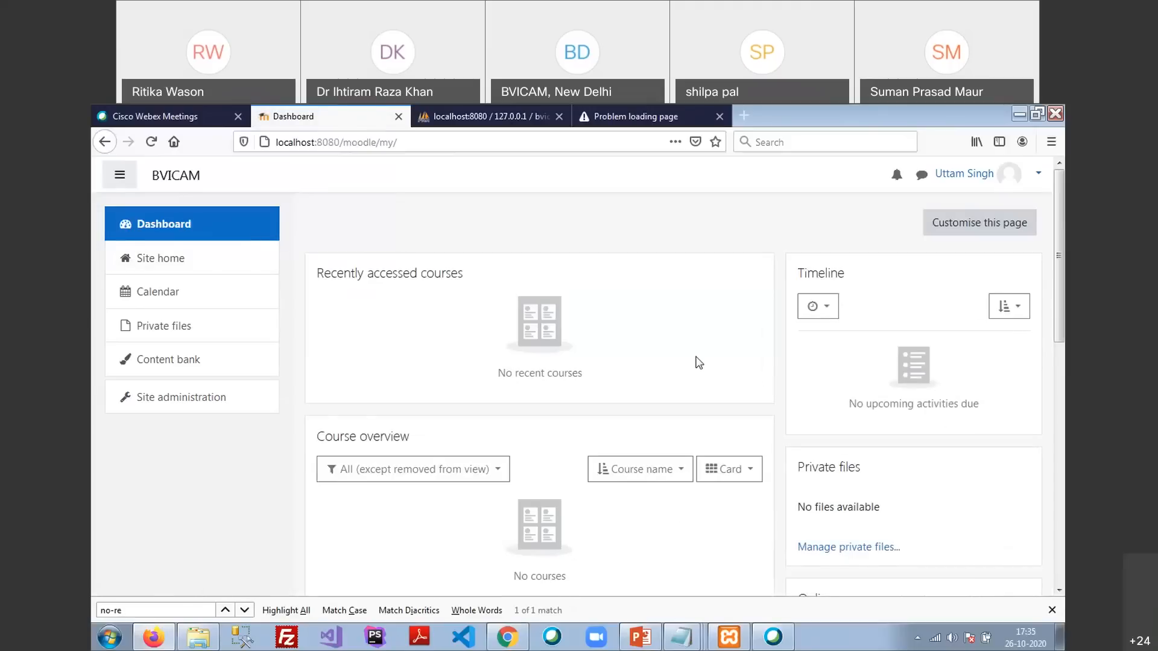
left_click(217, 404)
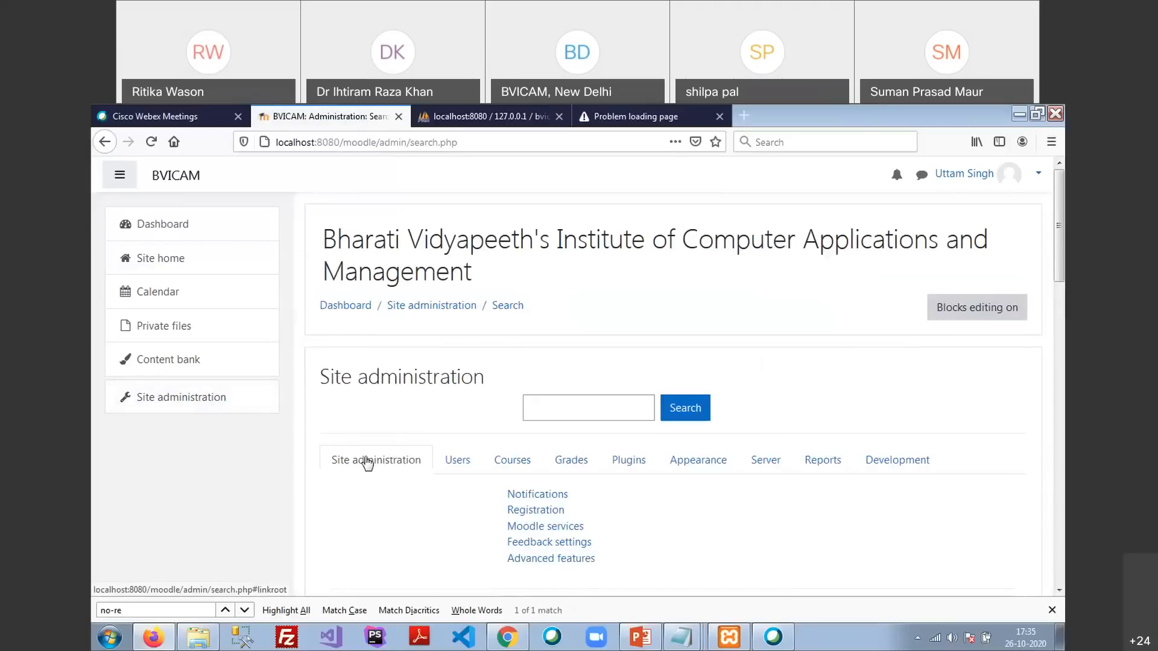
scroll(366, 463, "down", 20)
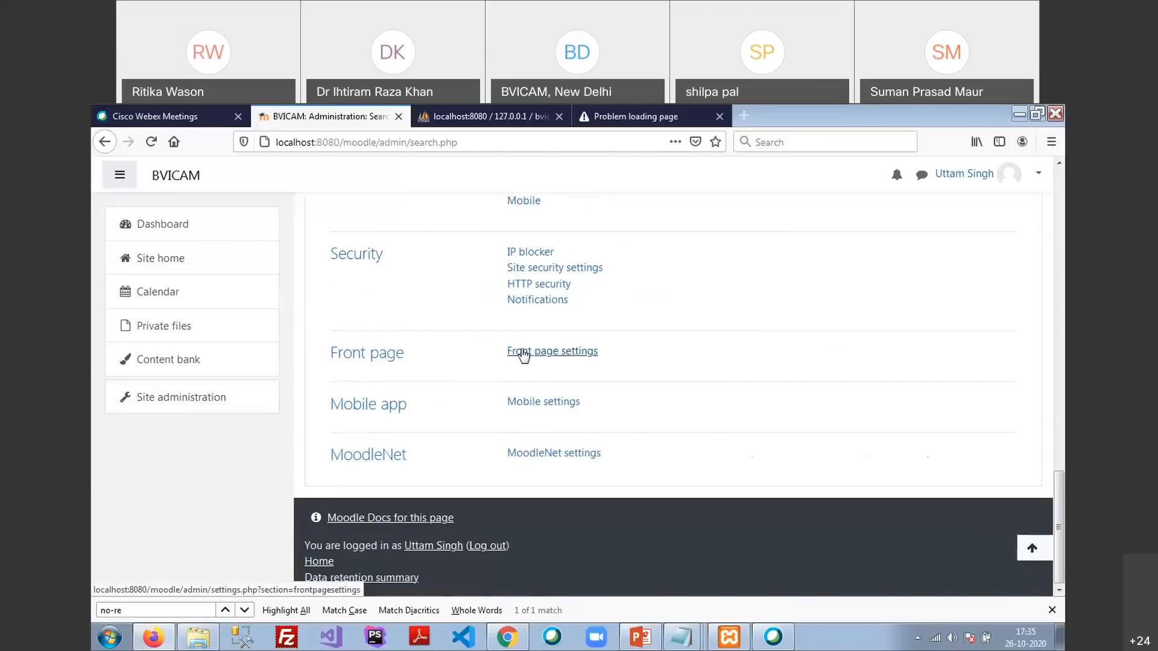
left_click(524, 356)
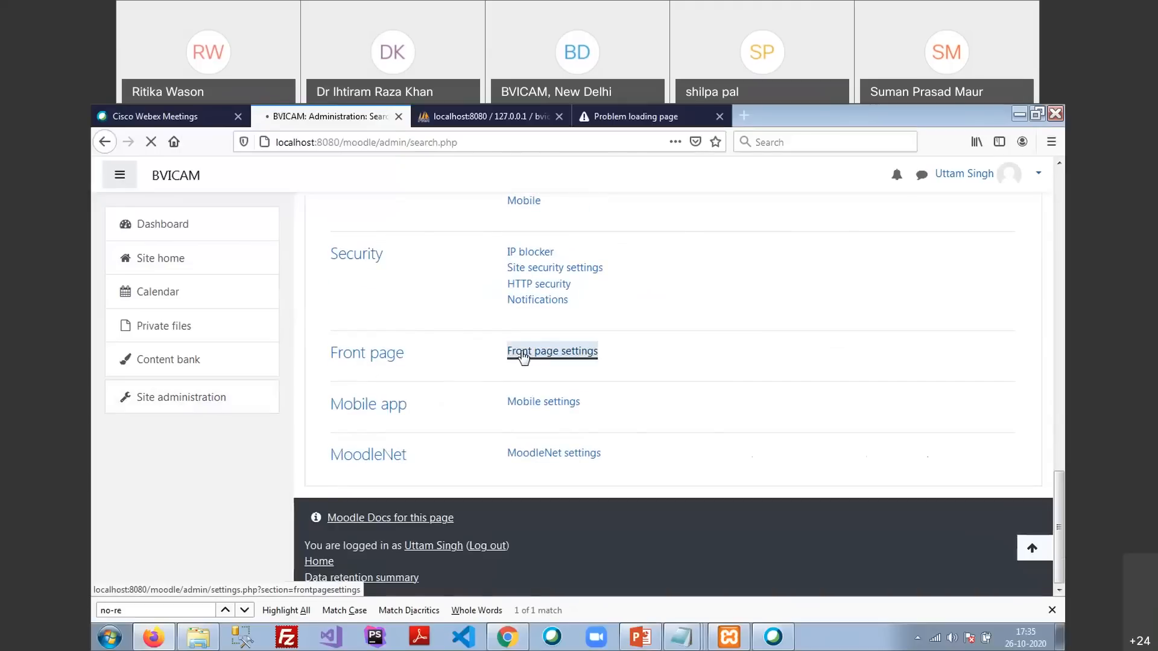
scroll(517, 331, "down", 10)
scroll(517, 327, "up", 9)
left_click(491, 370)
left_click(466, 410)
scroll(615, 362, "down", 8)
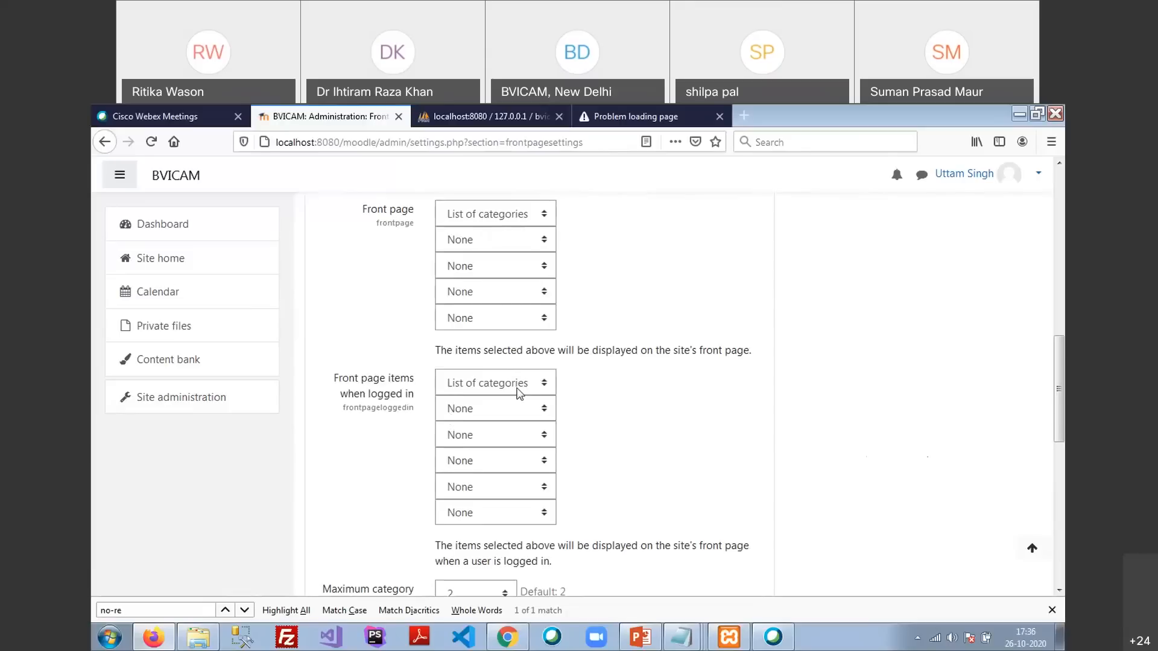
scroll(529, 398, "down", 10)
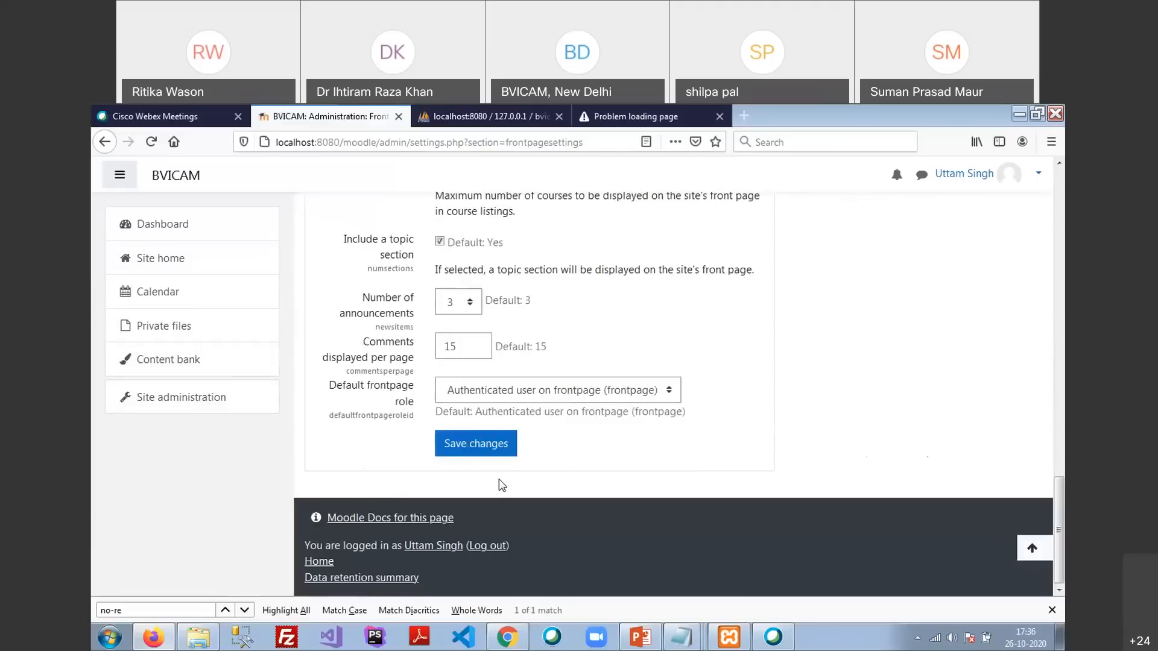
scroll(498, 480, "up", 10)
left_click(188, 410)
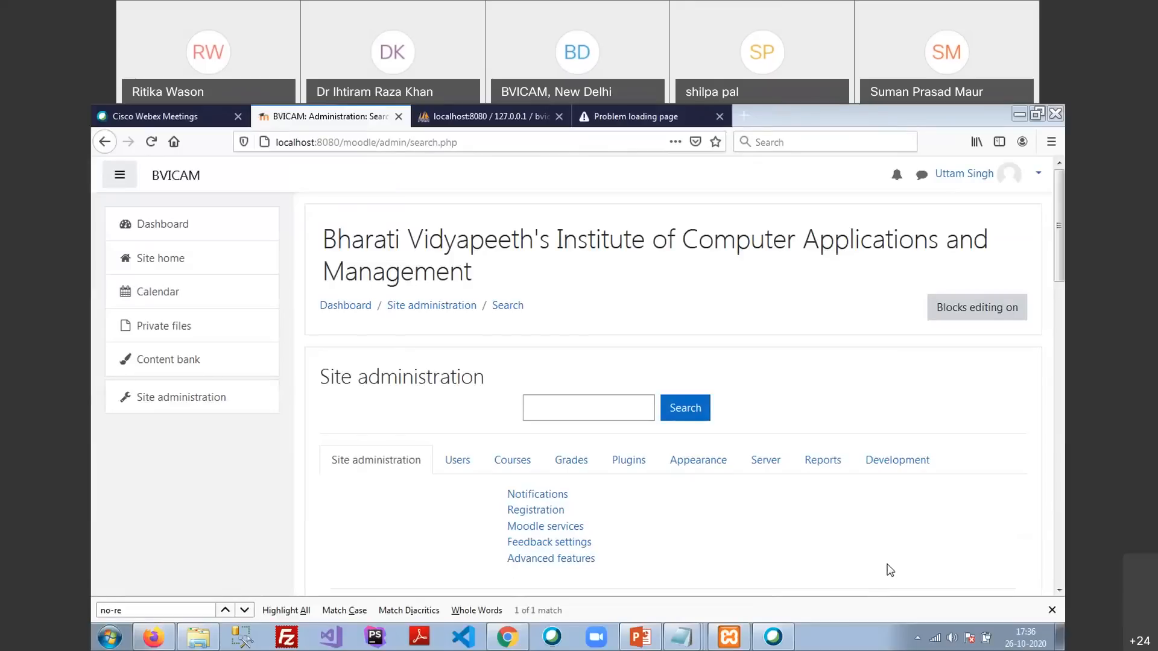
left_click(457, 465)
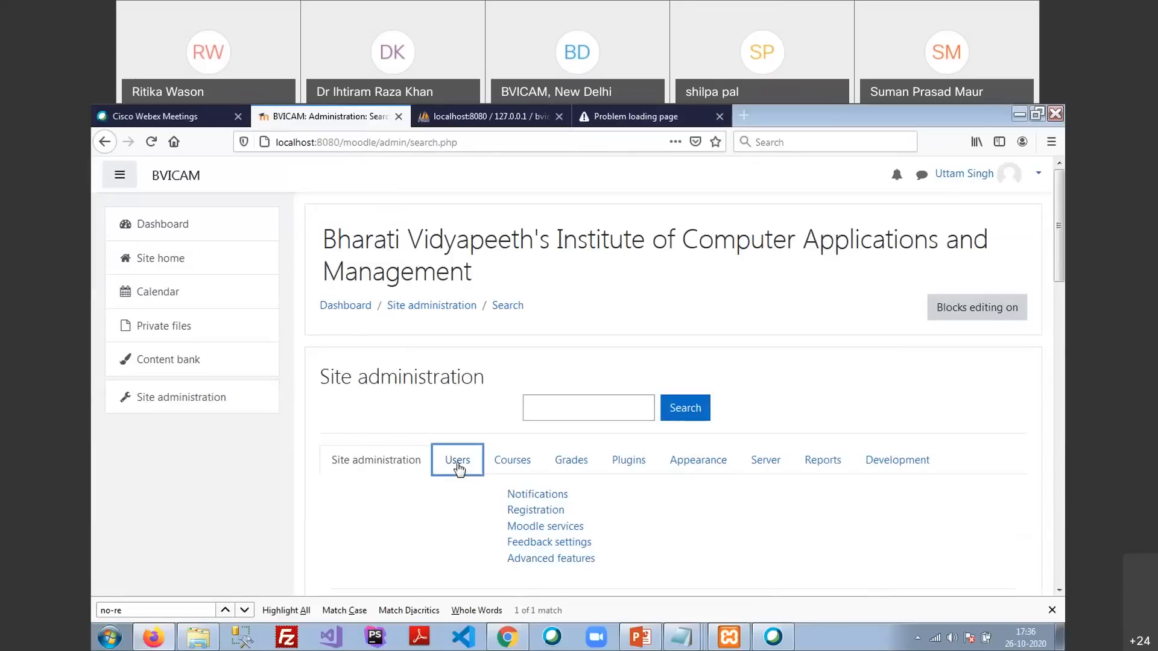
left_click(503, 459)
left_click(570, 462)
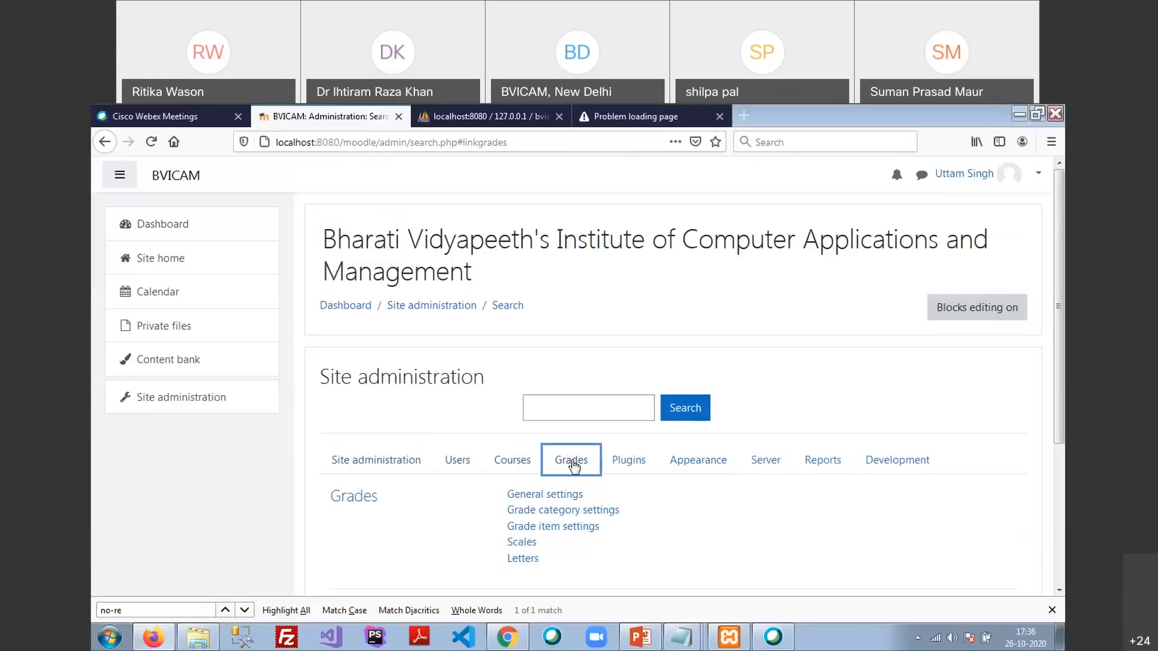
left_click(628, 465)
left_click(695, 464)
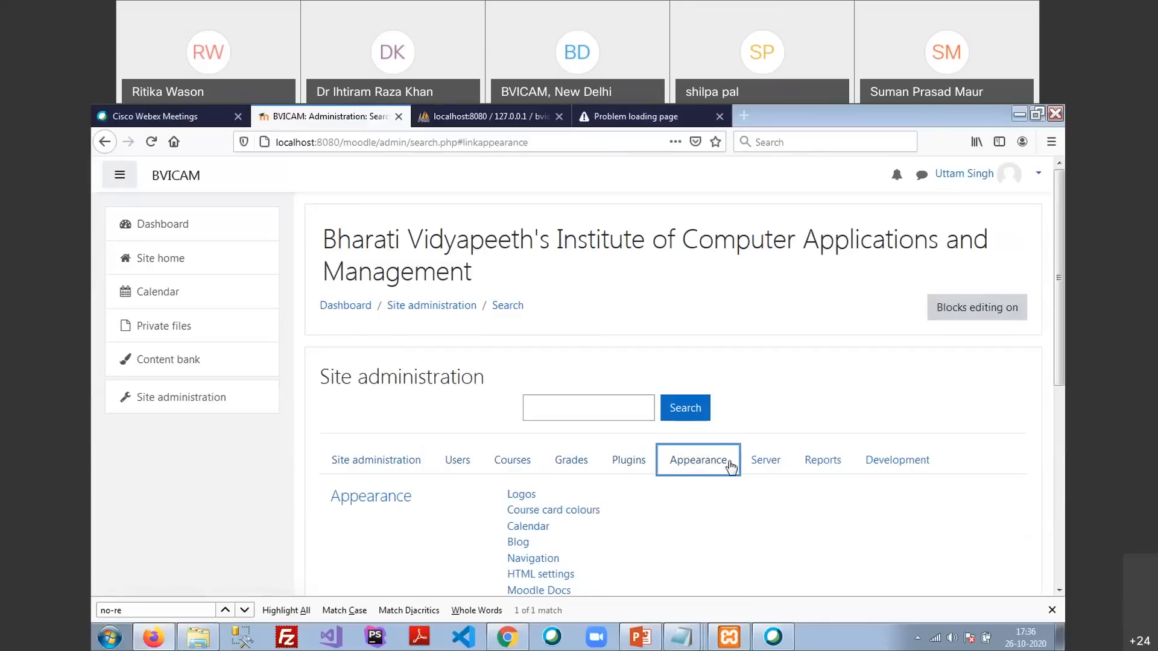
left_click(765, 466)
left_click(828, 475)
left_click(904, 462)
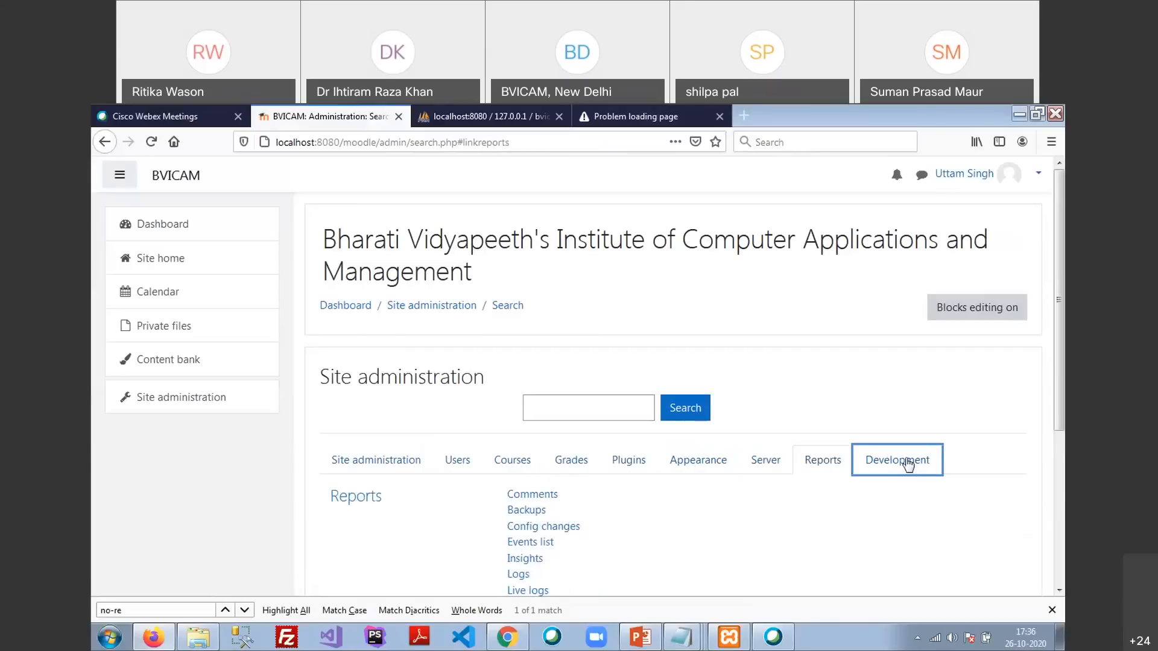
scroll(705, 460, "down", 3)
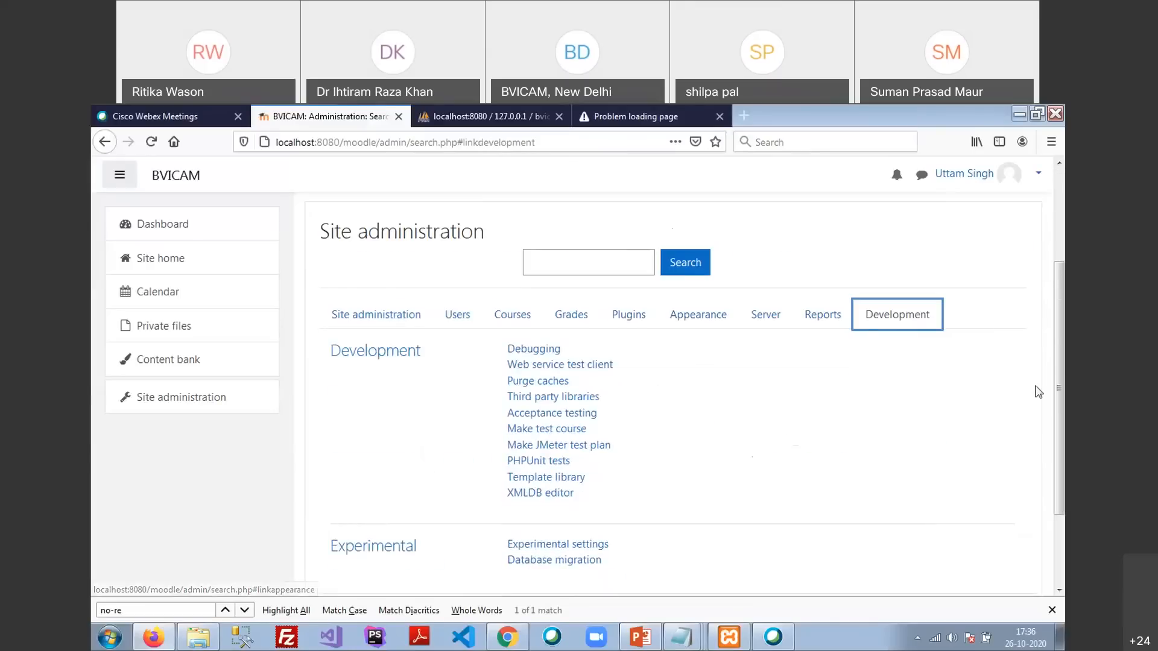
left_click(382, 328)
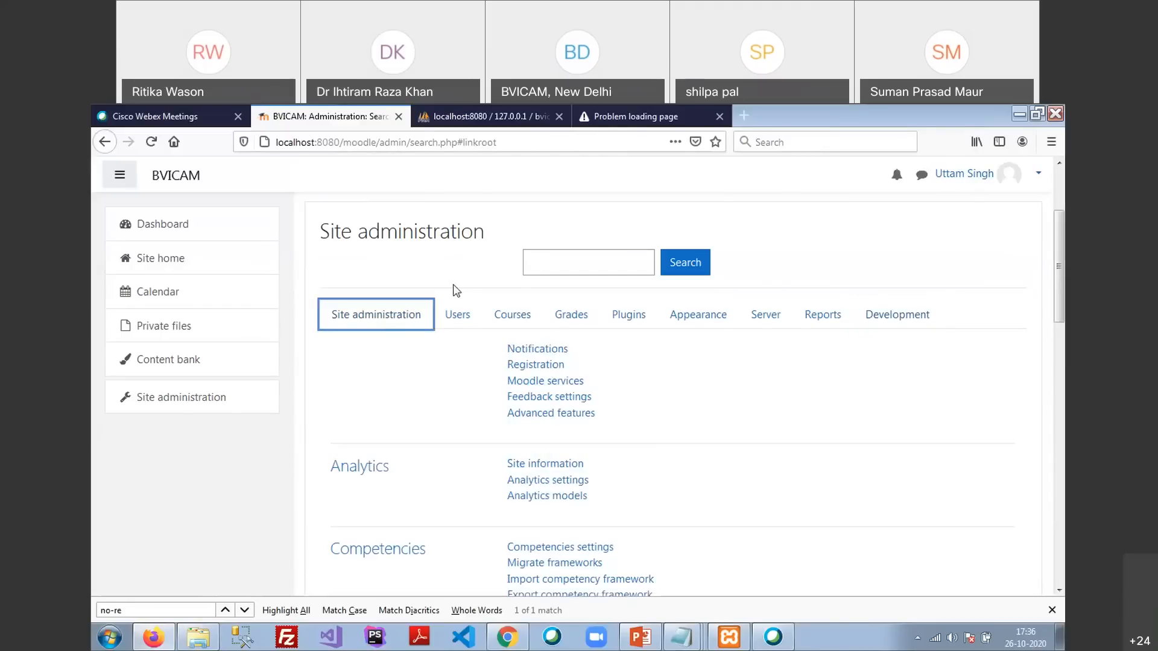
scroll(444, 418, "down", 6)
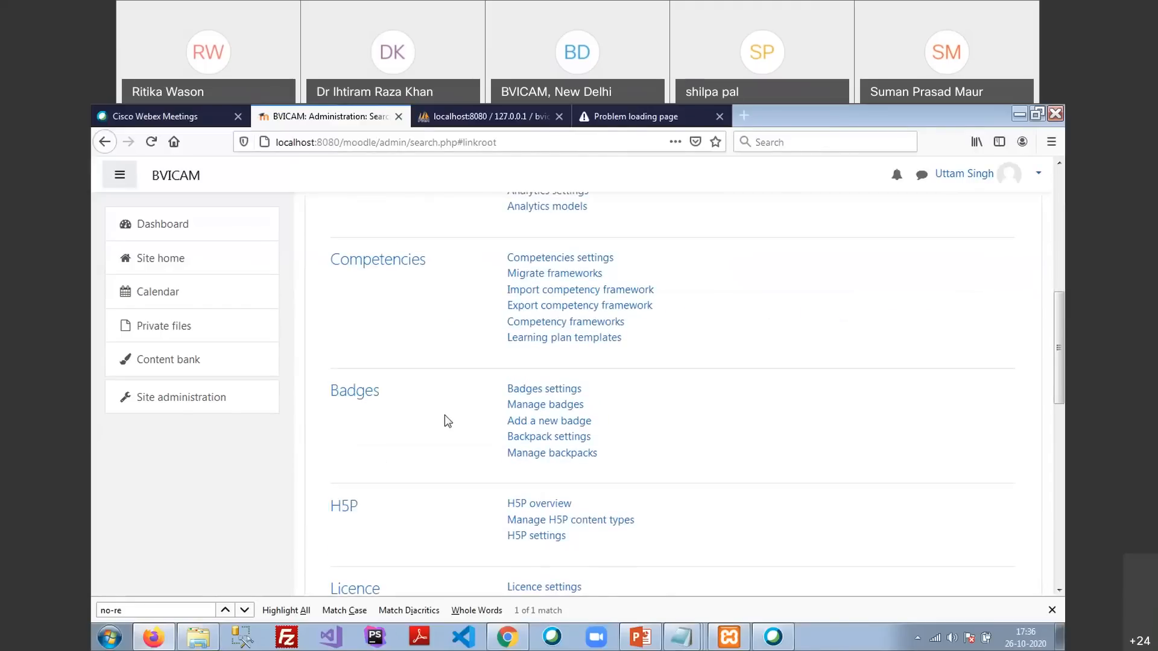
scroll(444, 421, "up", 8)
left_click(460, 398)
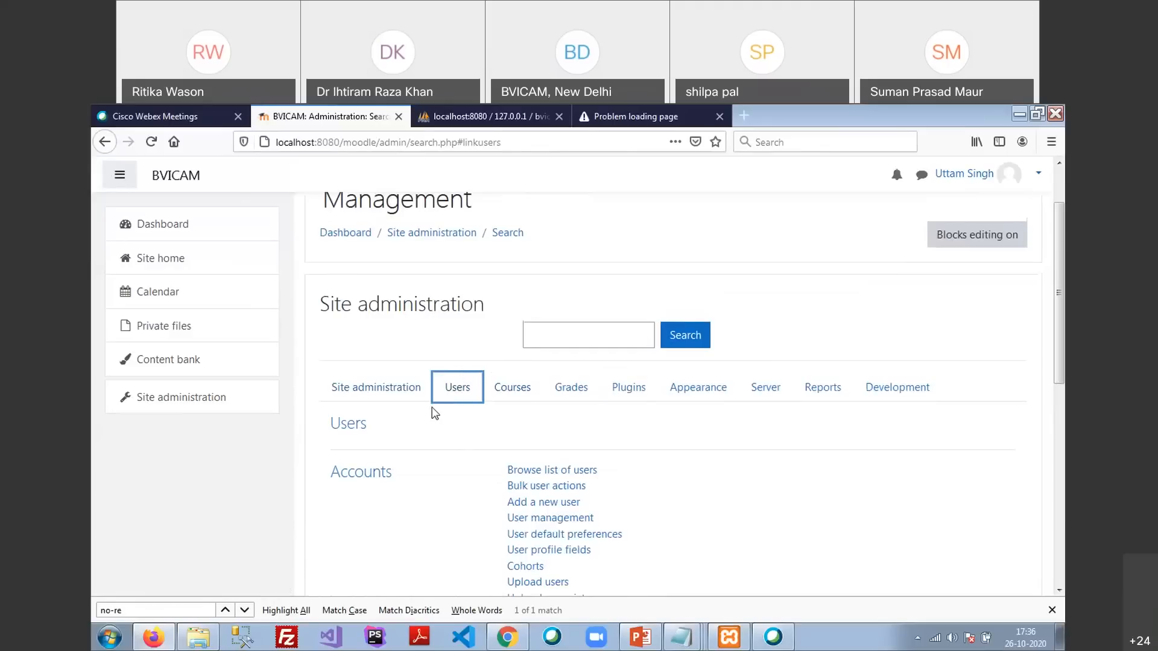
Browse the Courses and Grades administration links, ending on the Plugins category
left_click(510, 389)
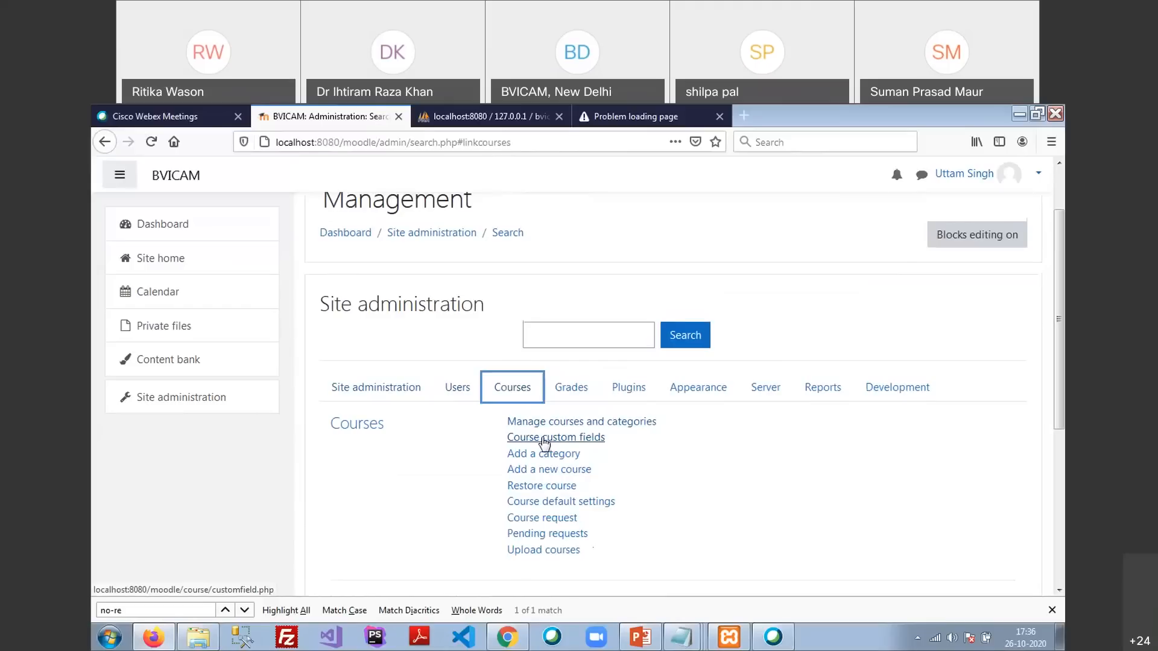
scroll(543, 482, "down", 3)
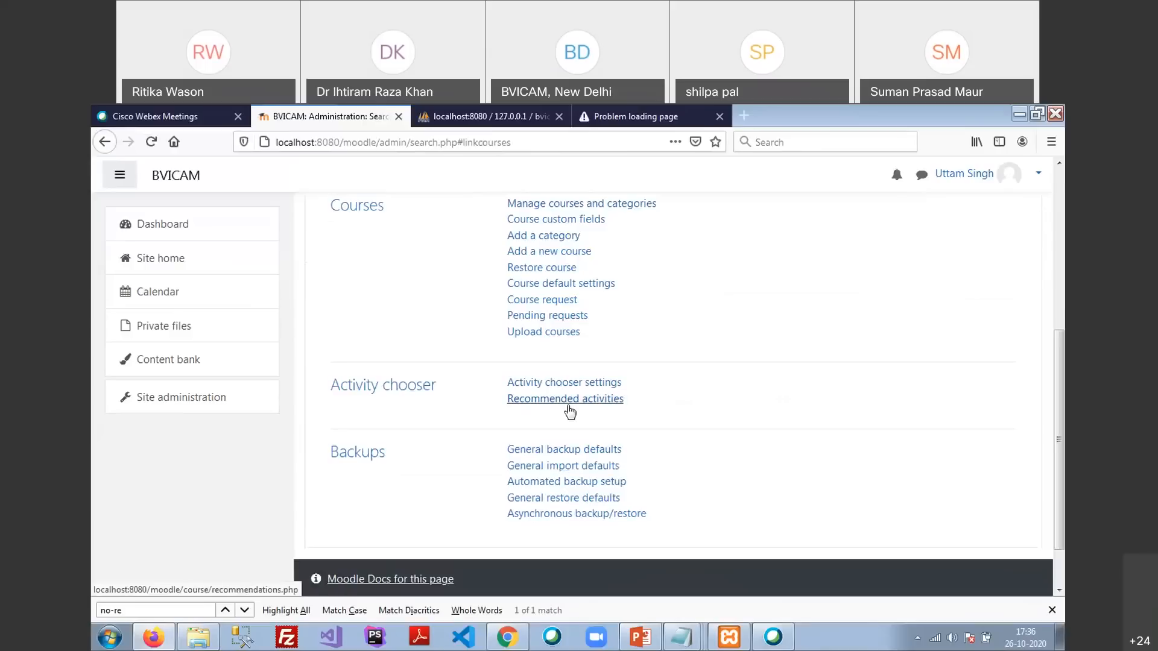
scroll(796, 416, "up", 1)
scroll(792, 425, "up", 3)
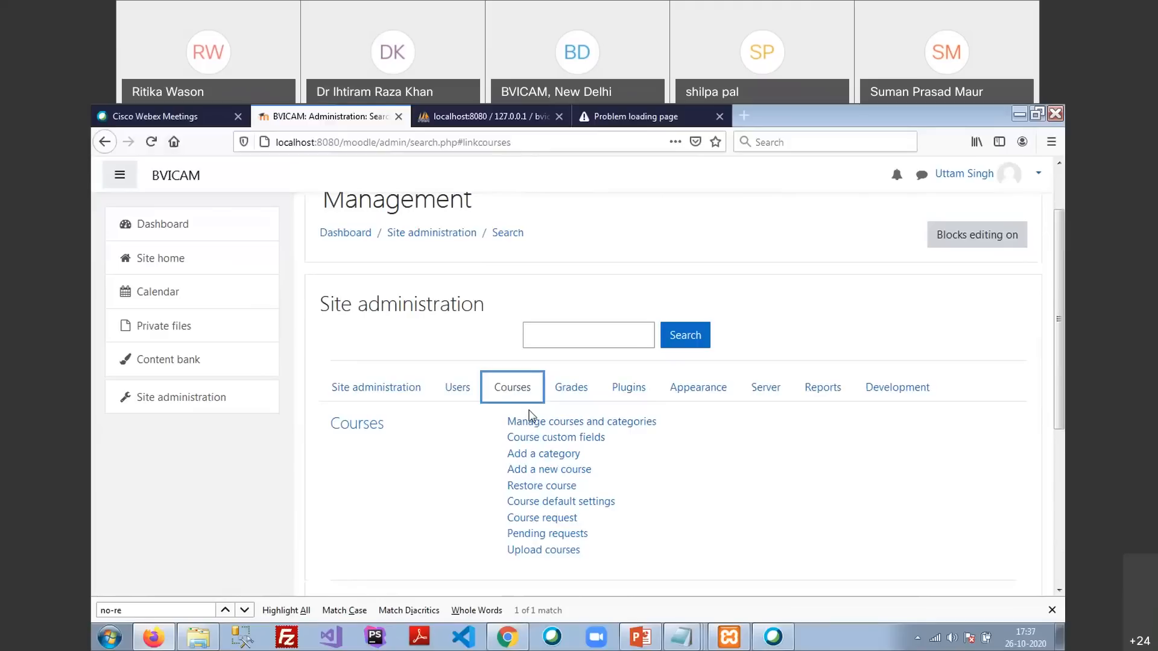
left_click(570, 389)
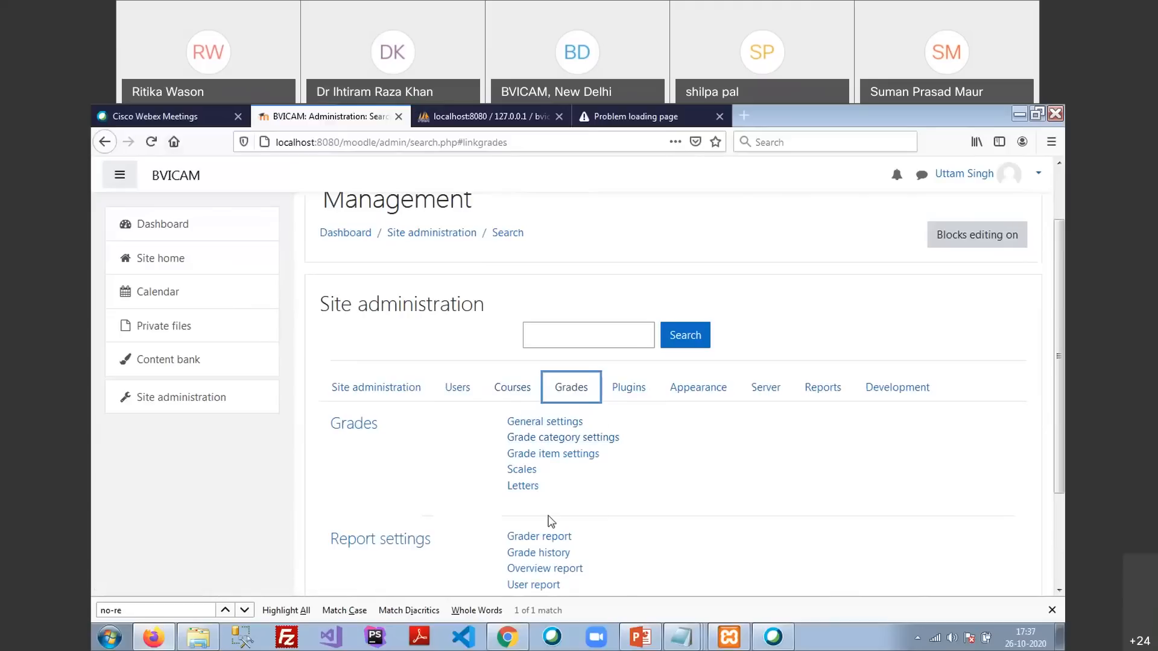
left_click(633, 393)
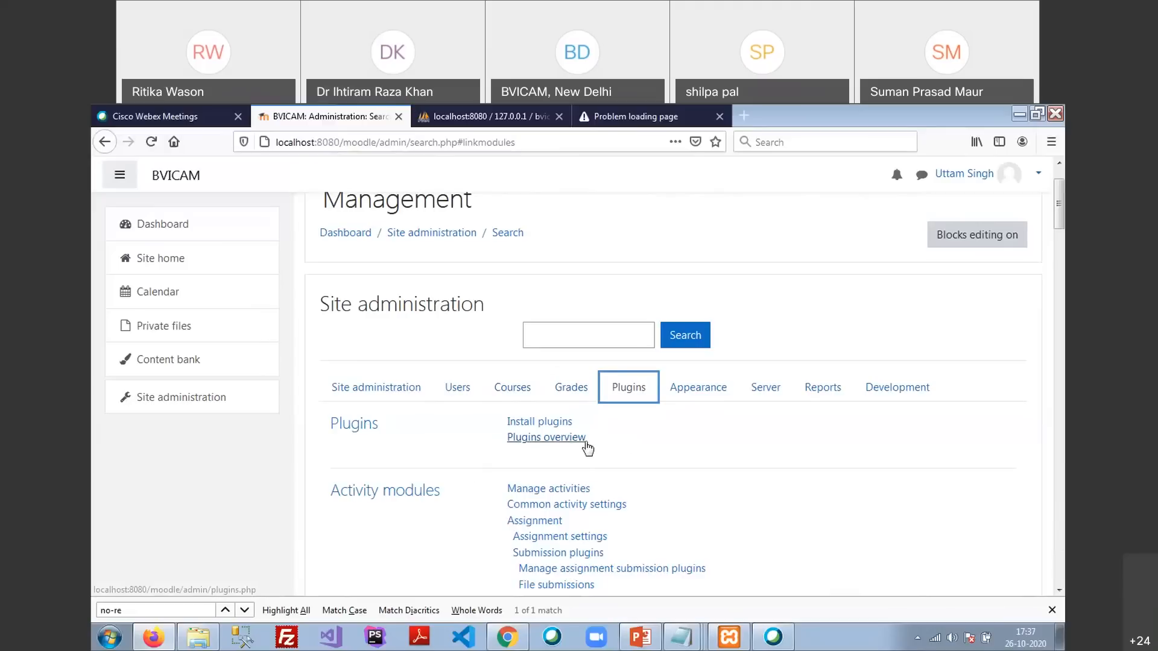
Look through the Appearance, Plugins and Server categories, ending on the Reports list
left_click(703, 395)
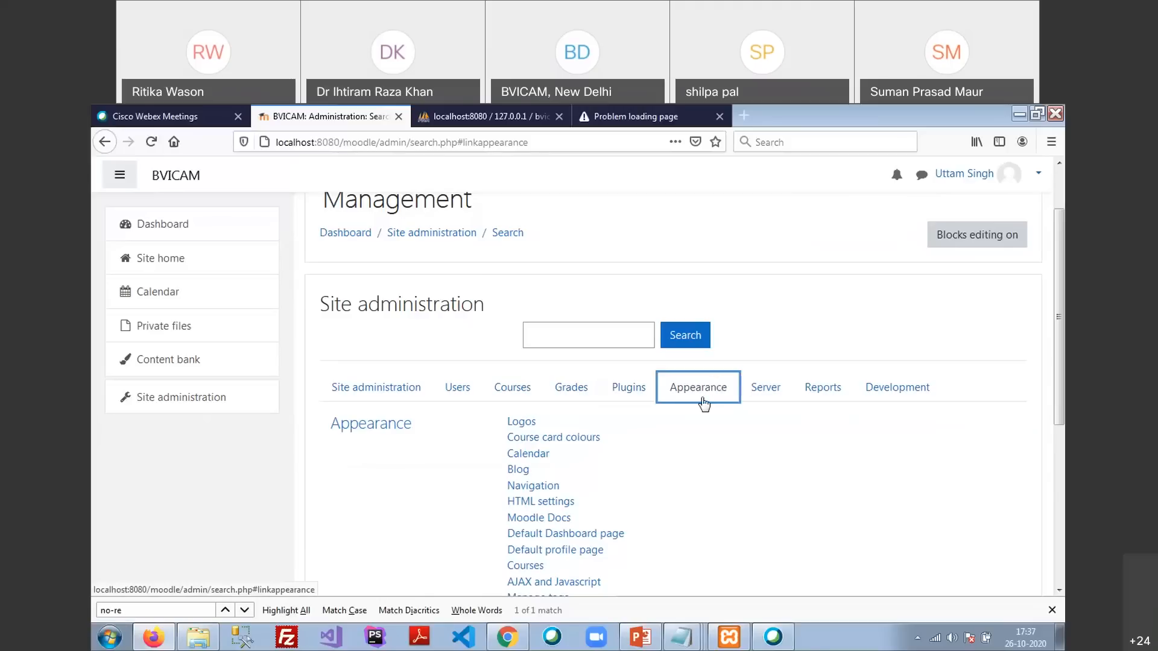
left_click(628, 389)
left_click(766, 386)
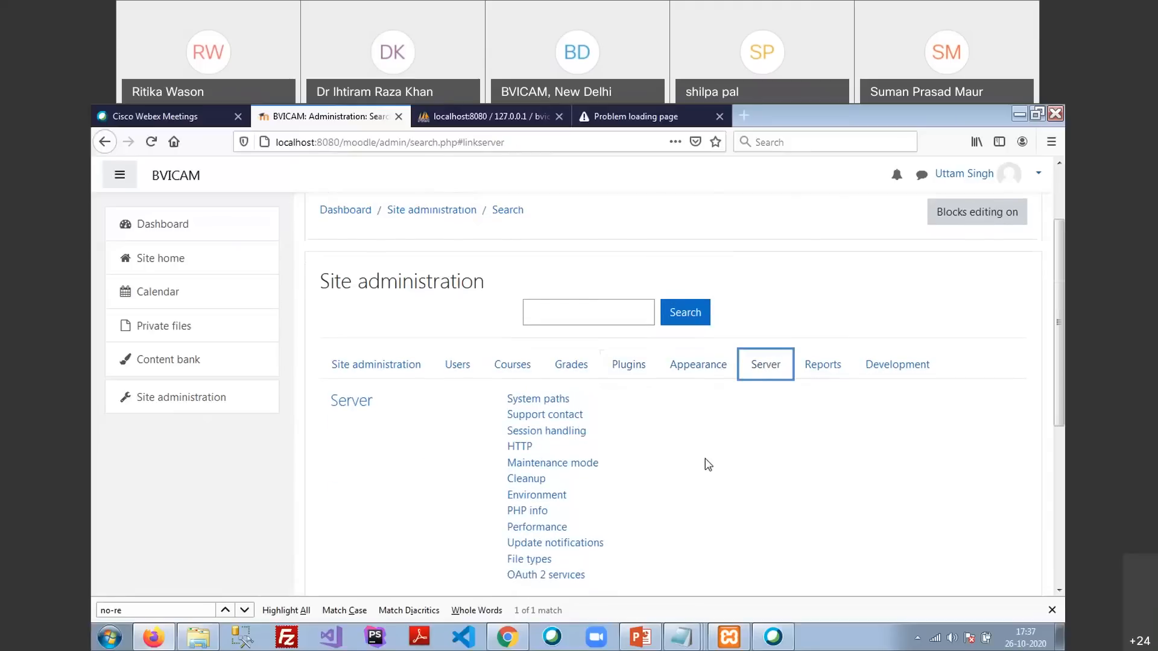
scroll(708, 464, "down", 2)
scroll(708, 464, "up", 1)
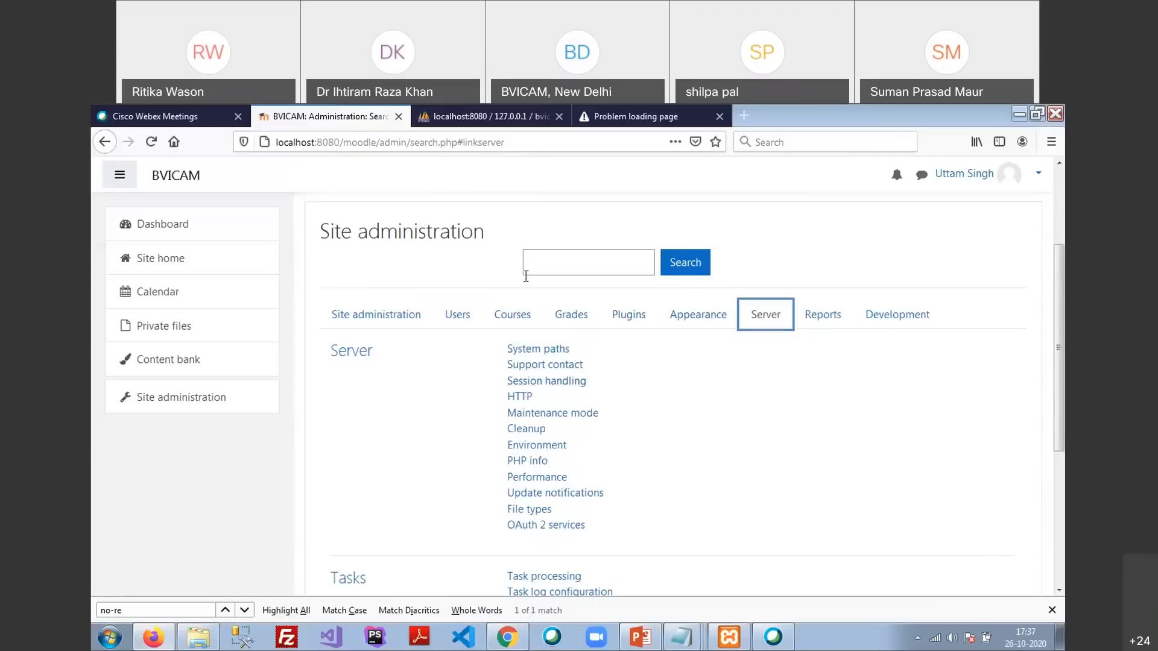
left_click(823, 316)
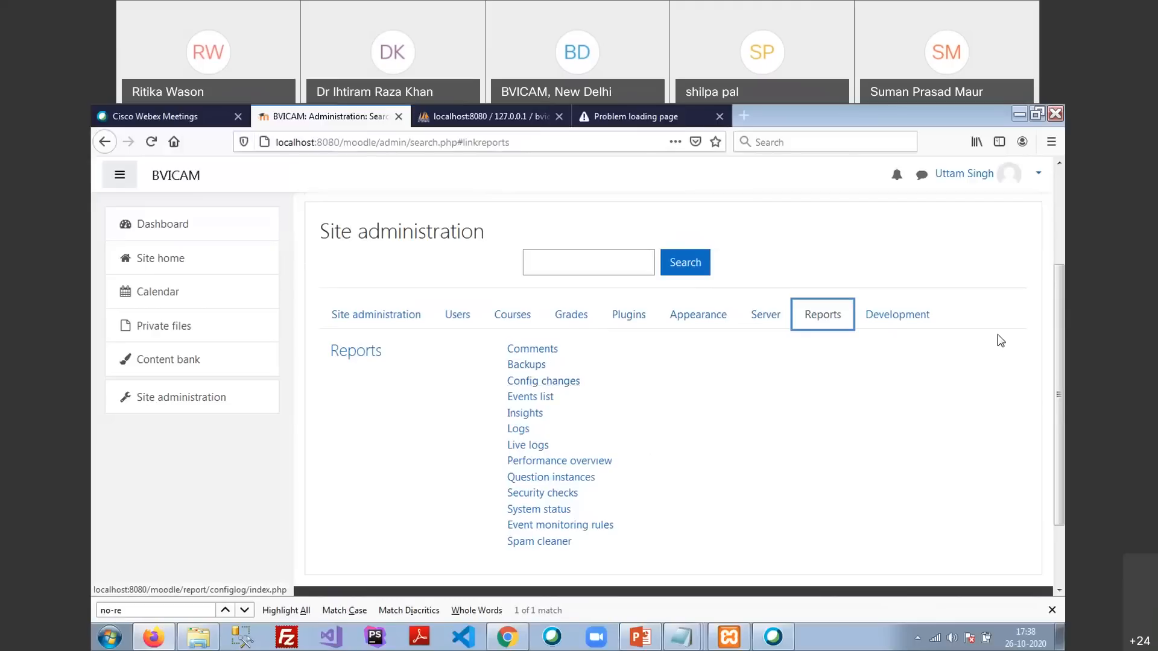
Show the Development links, hide the navigation drawer and scroll back to the top
left_click(889, 324)
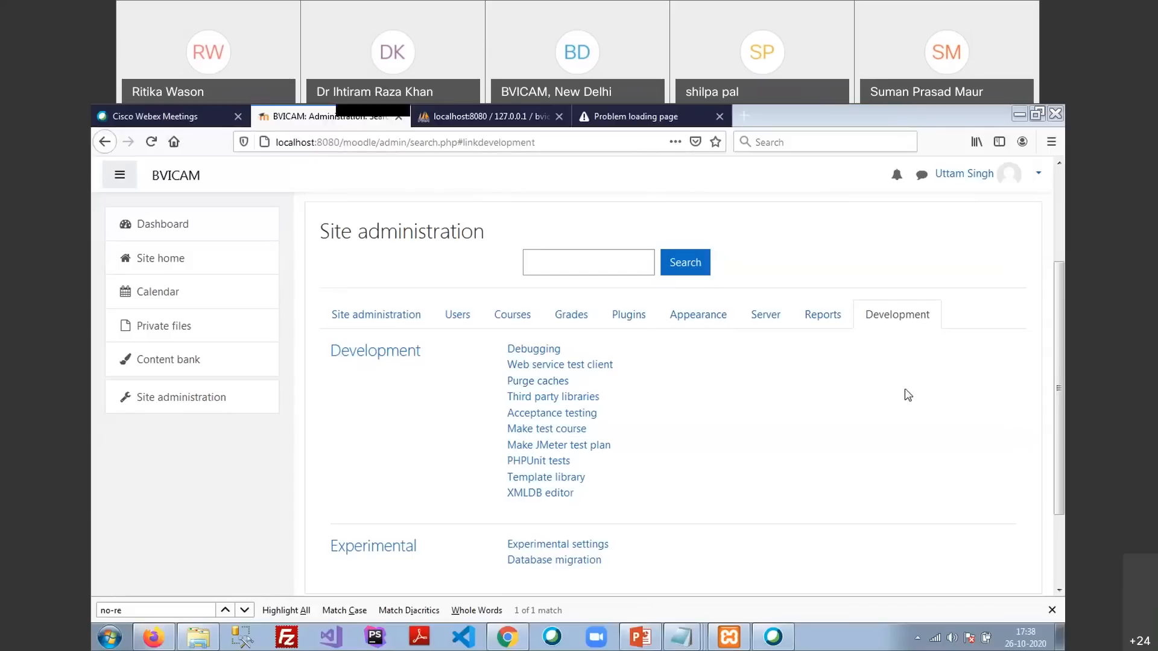
left_click(125, 179)
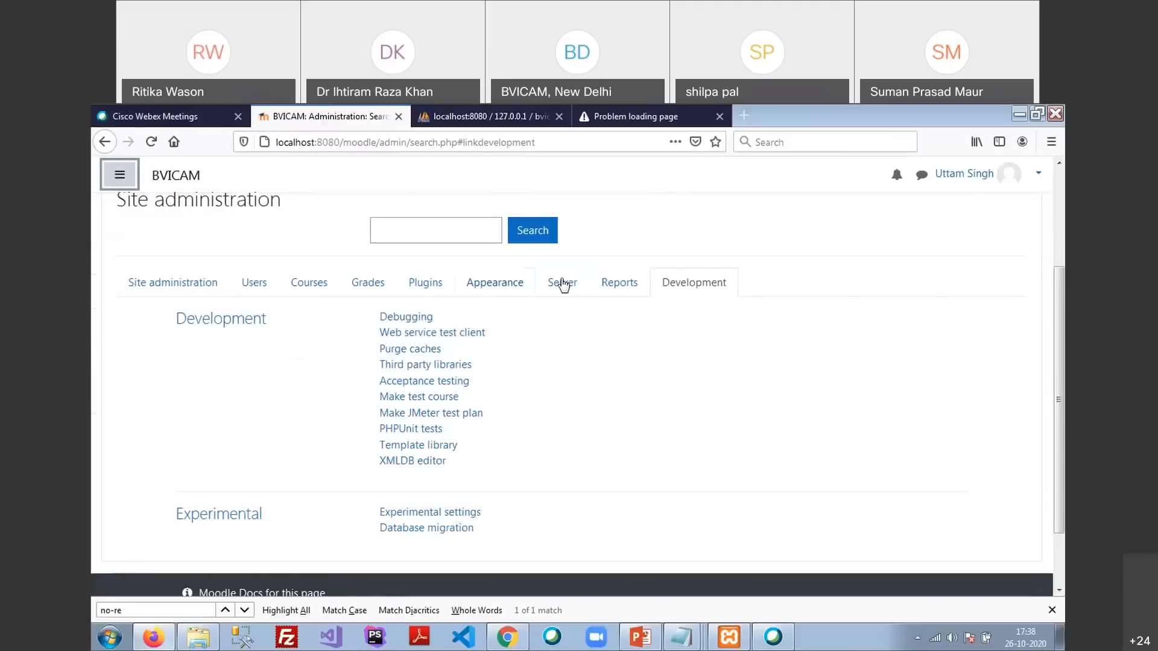
scroll(355, 478, "up", 3)
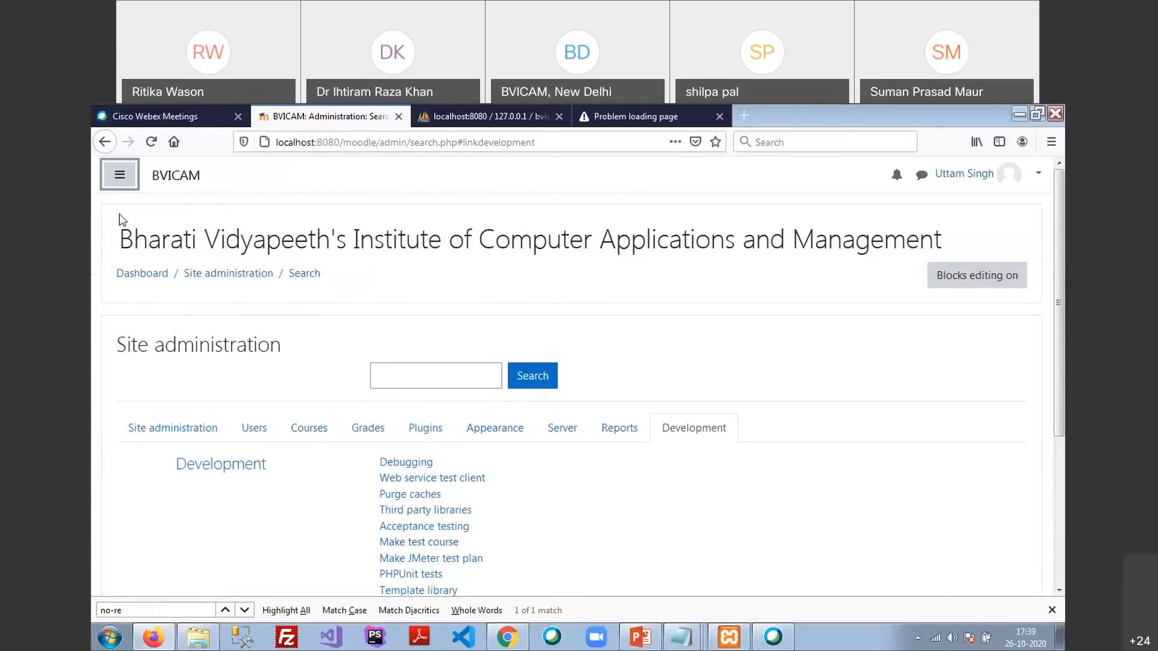
Reopen the side navigation drawer and choose Log out from the account menu beside the profile name
left_click(117, 176)
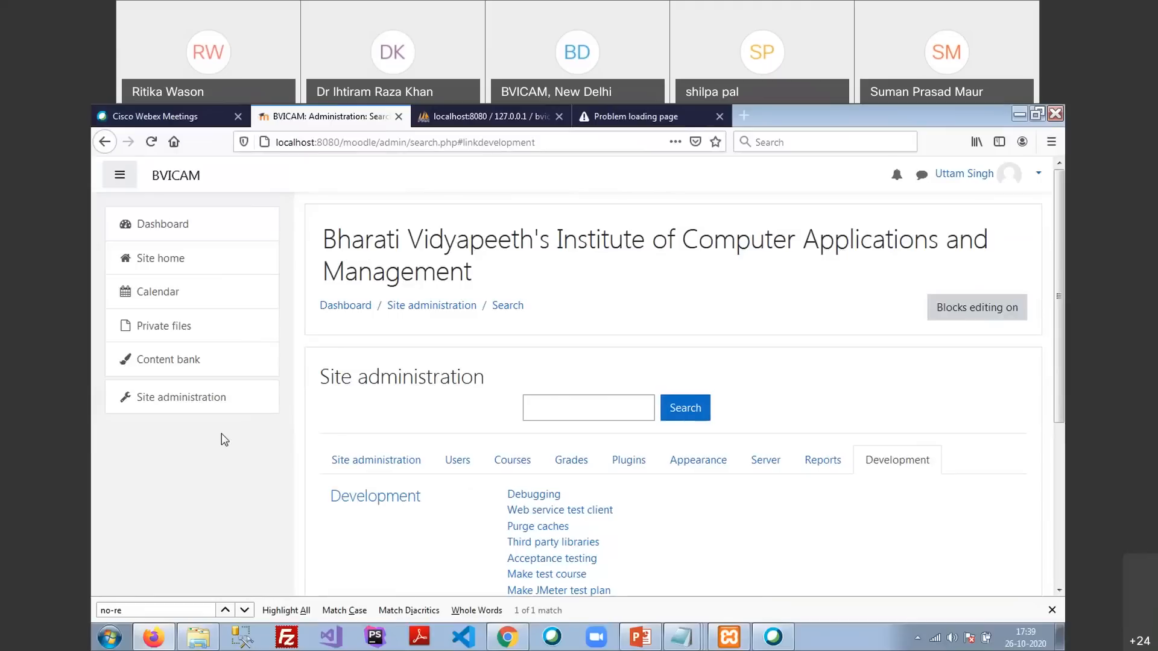
left_click(1035, 175)
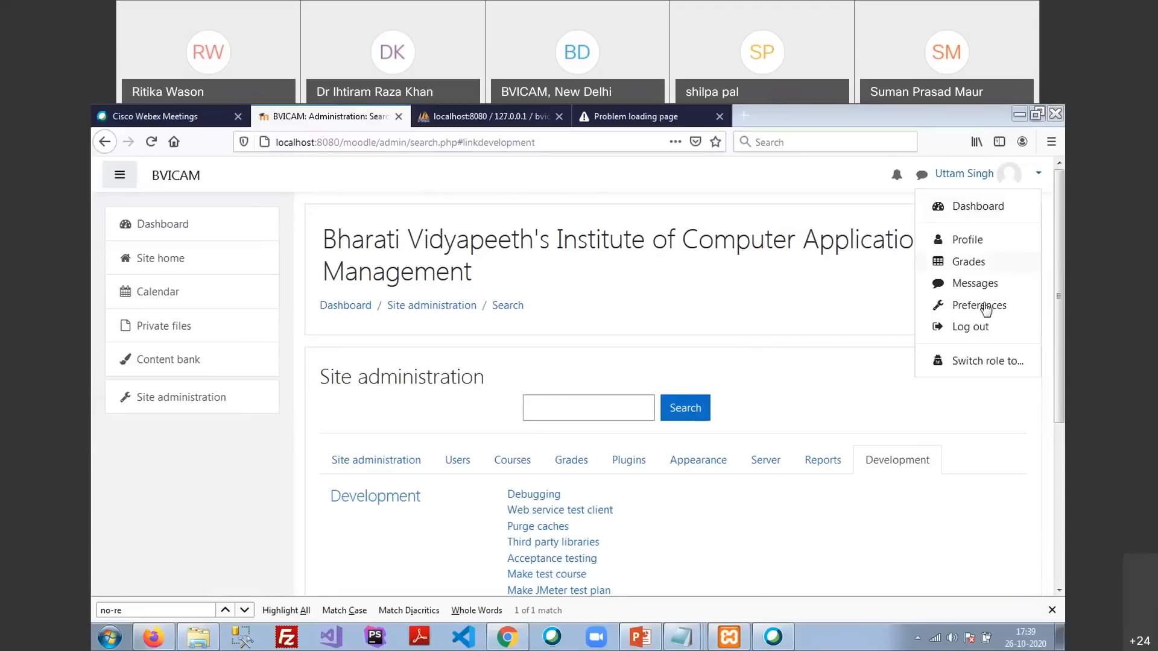
left_click(976, 336)
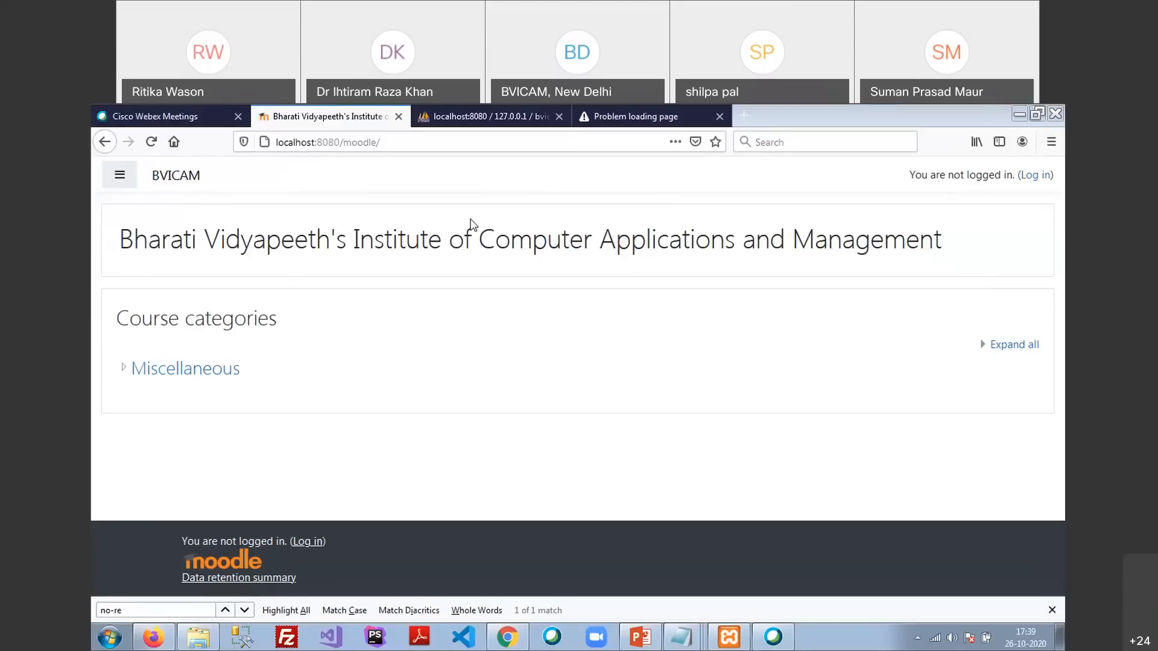
Log in with the admin username, using Firefox's saved login to fill the password
left_click(1042, 180)
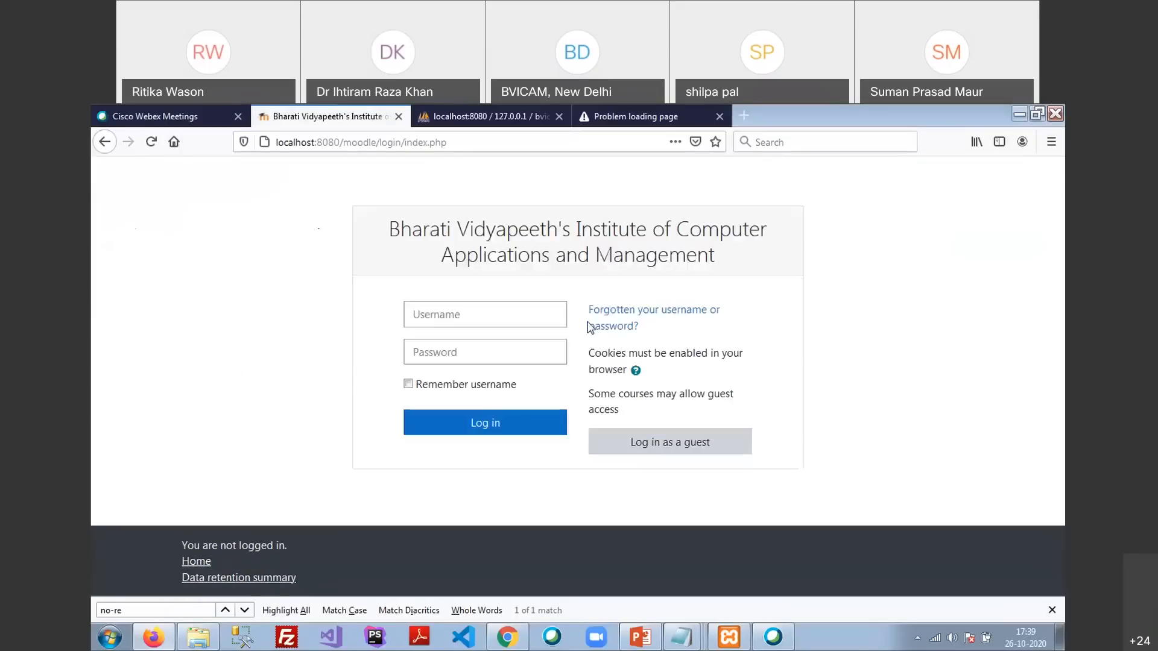
left_click(507, 316)
type("uttam")
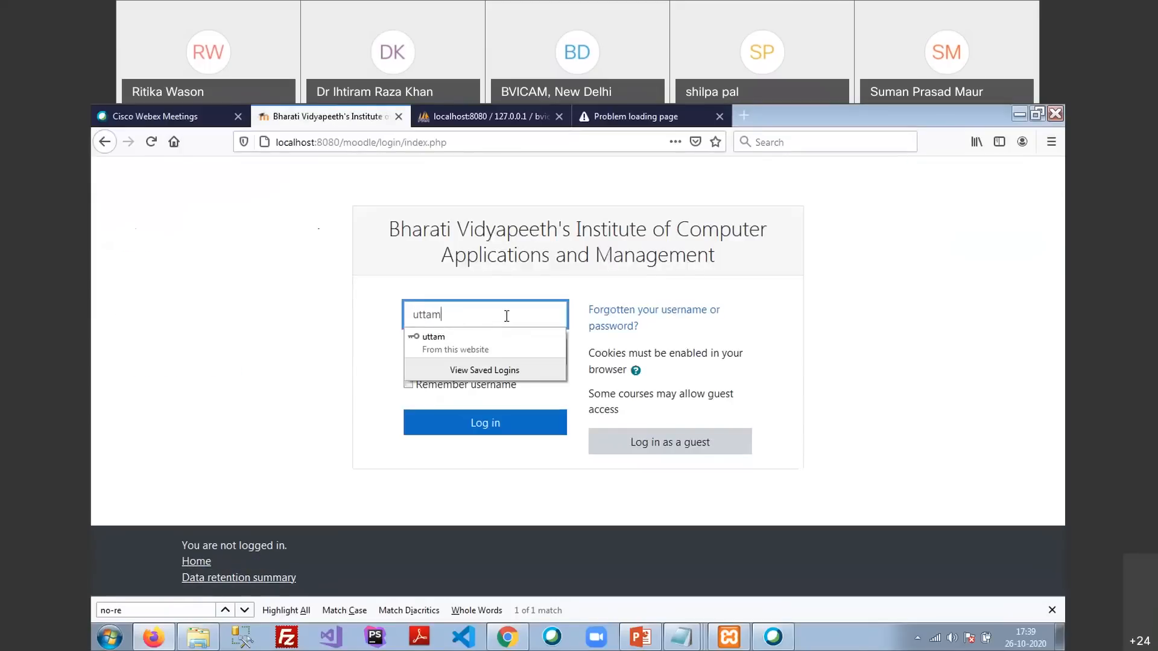
key("Tab")
type("****")
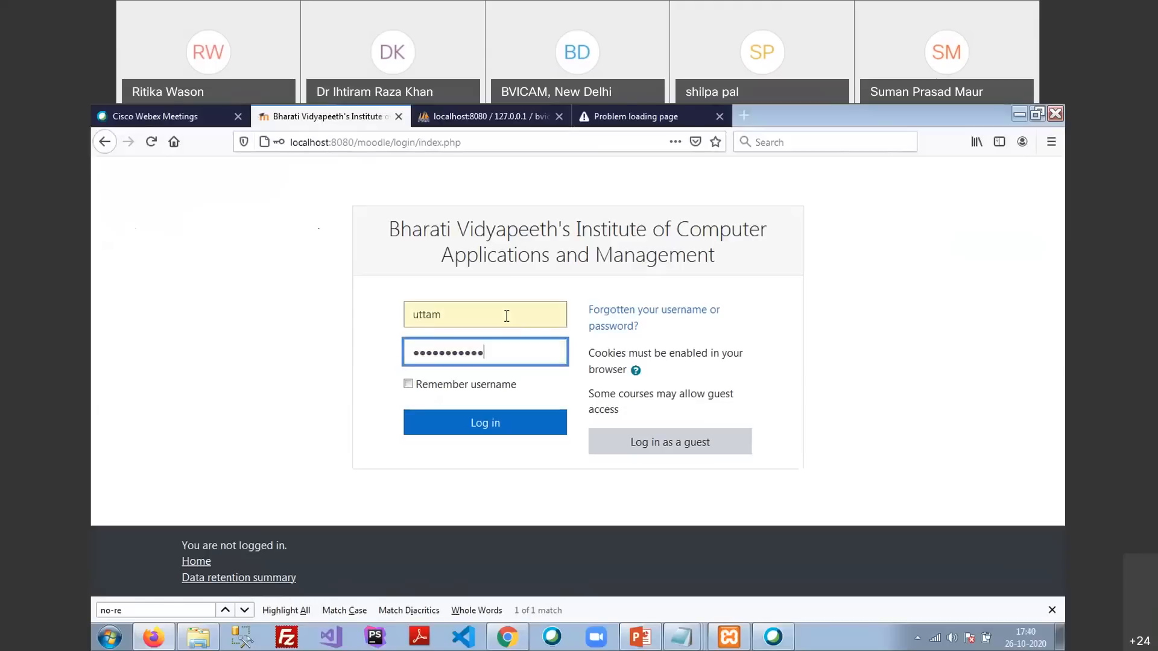
key("ctrl+a")
key("BackSpace")
left_click(458, 441)
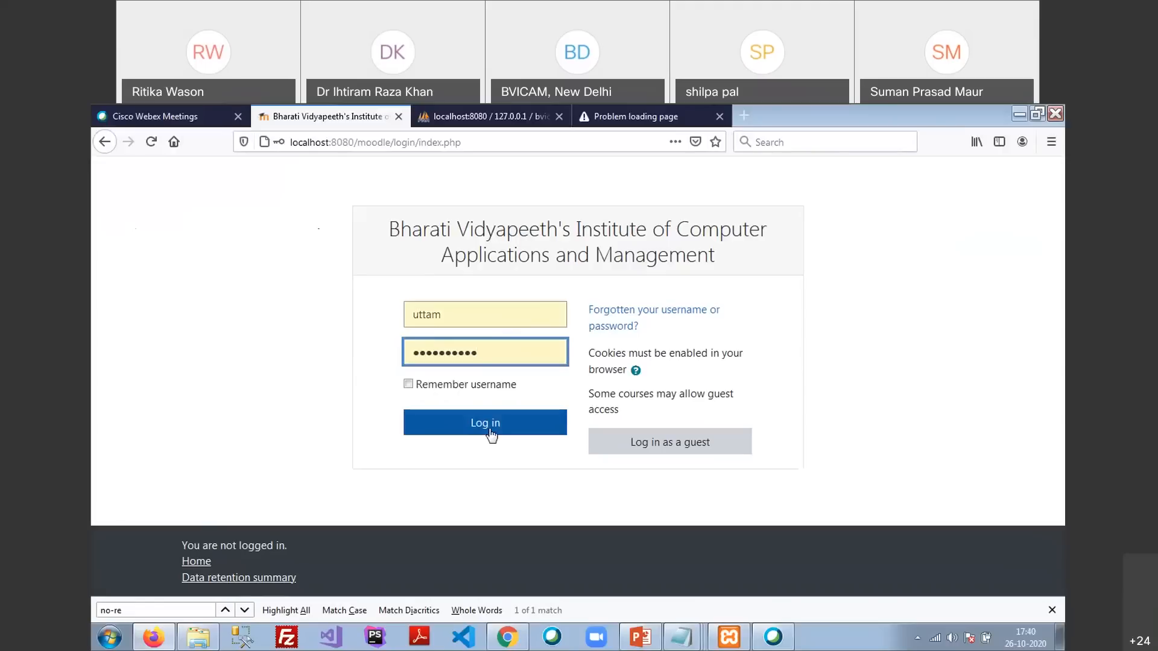
left_click(491, 434)
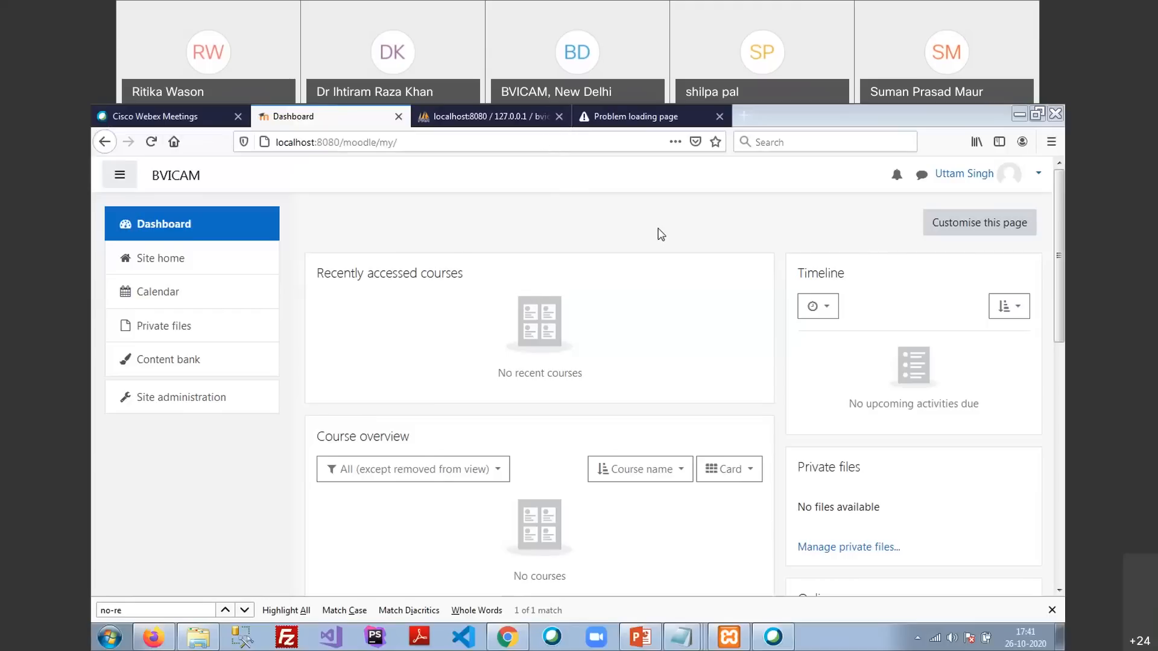
Open the Content bank from the left navigation drawer
left_click(188, 365)
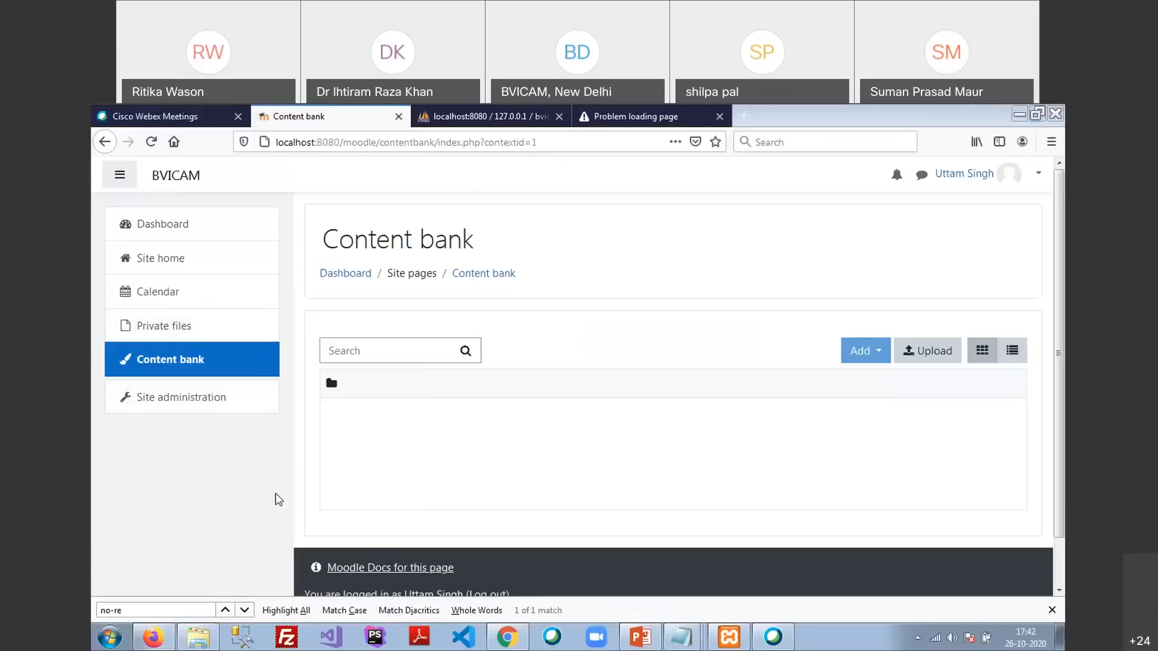
Open the Content bank's Upload form for .h5p files, then return to the Content bank listing
scroll(567, 437, "down", 1)
scroll(570, 433, "down", 1)
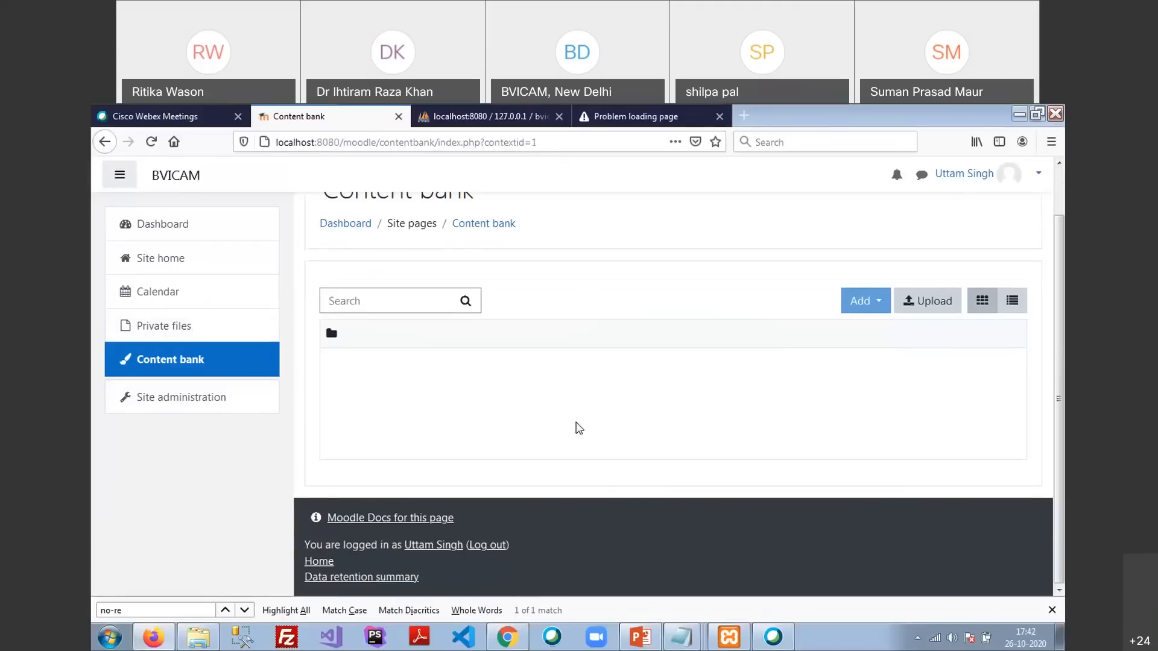
left_click(932, 307)
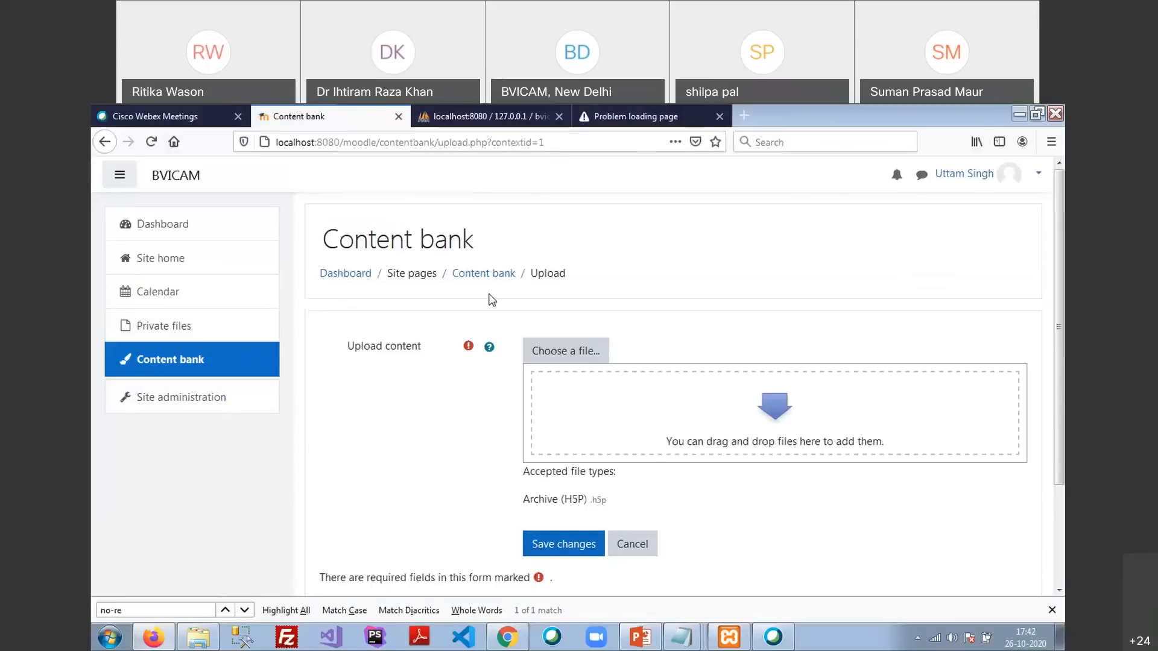
left_click(505, 281)
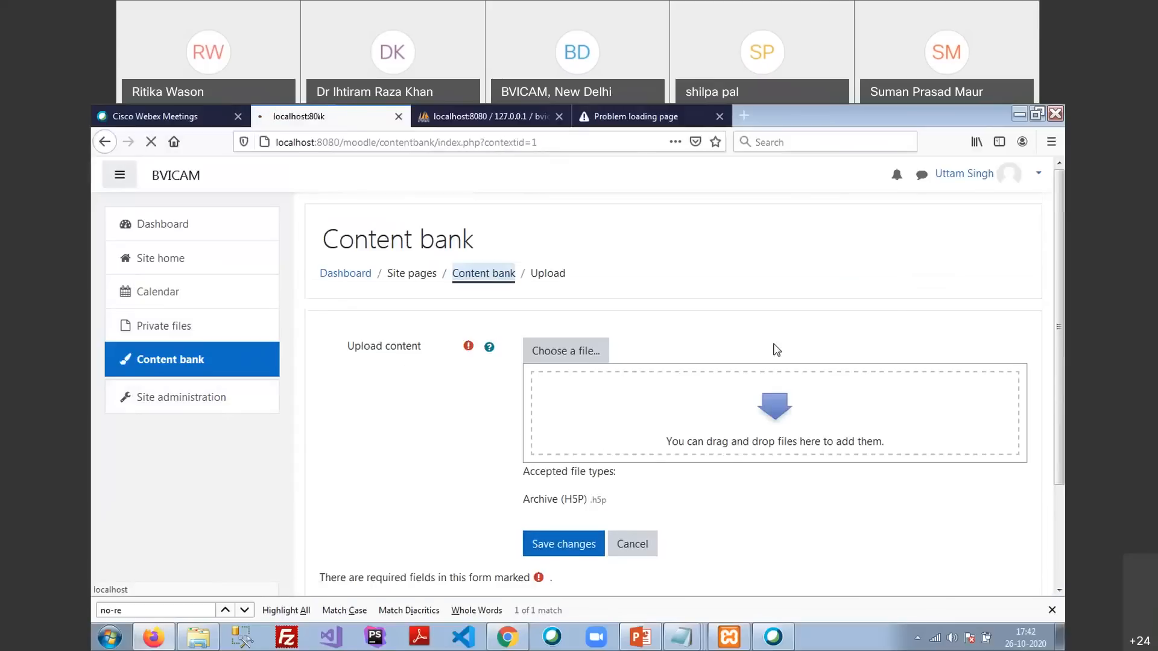